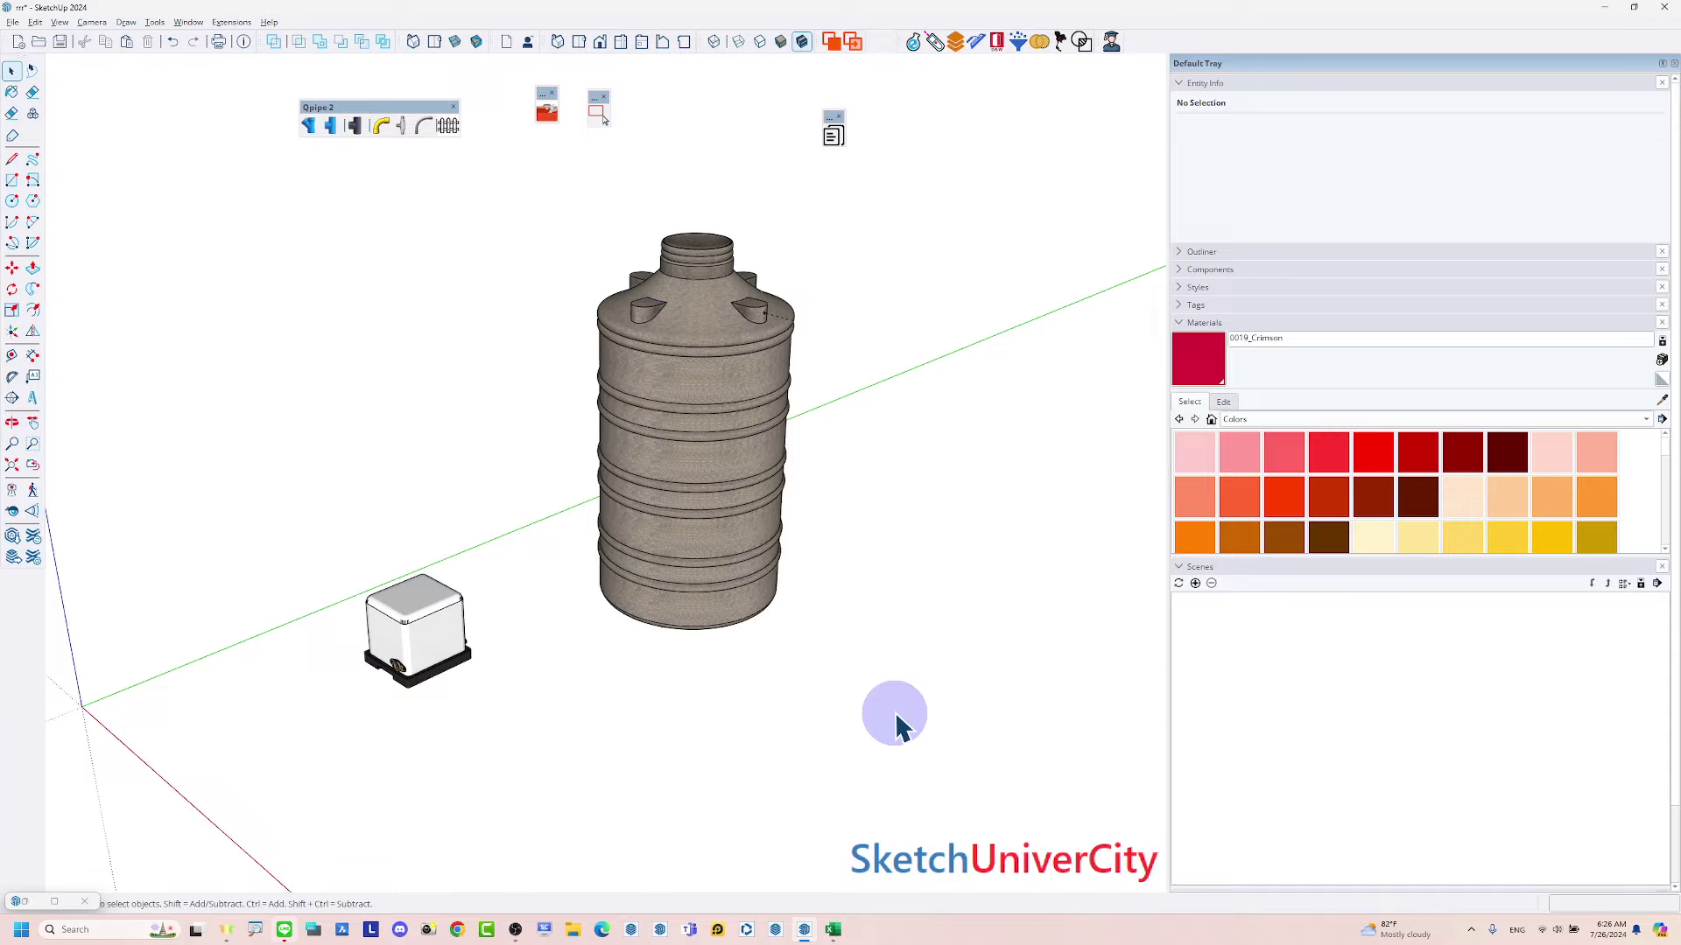
Frame the tank and pump together, nudge the Qpipe toolbar, and activate the Line tool
{"action": "scroll", "coordinate": [855, 589], "scroll_direction": "down", "scroll_amount": 3}
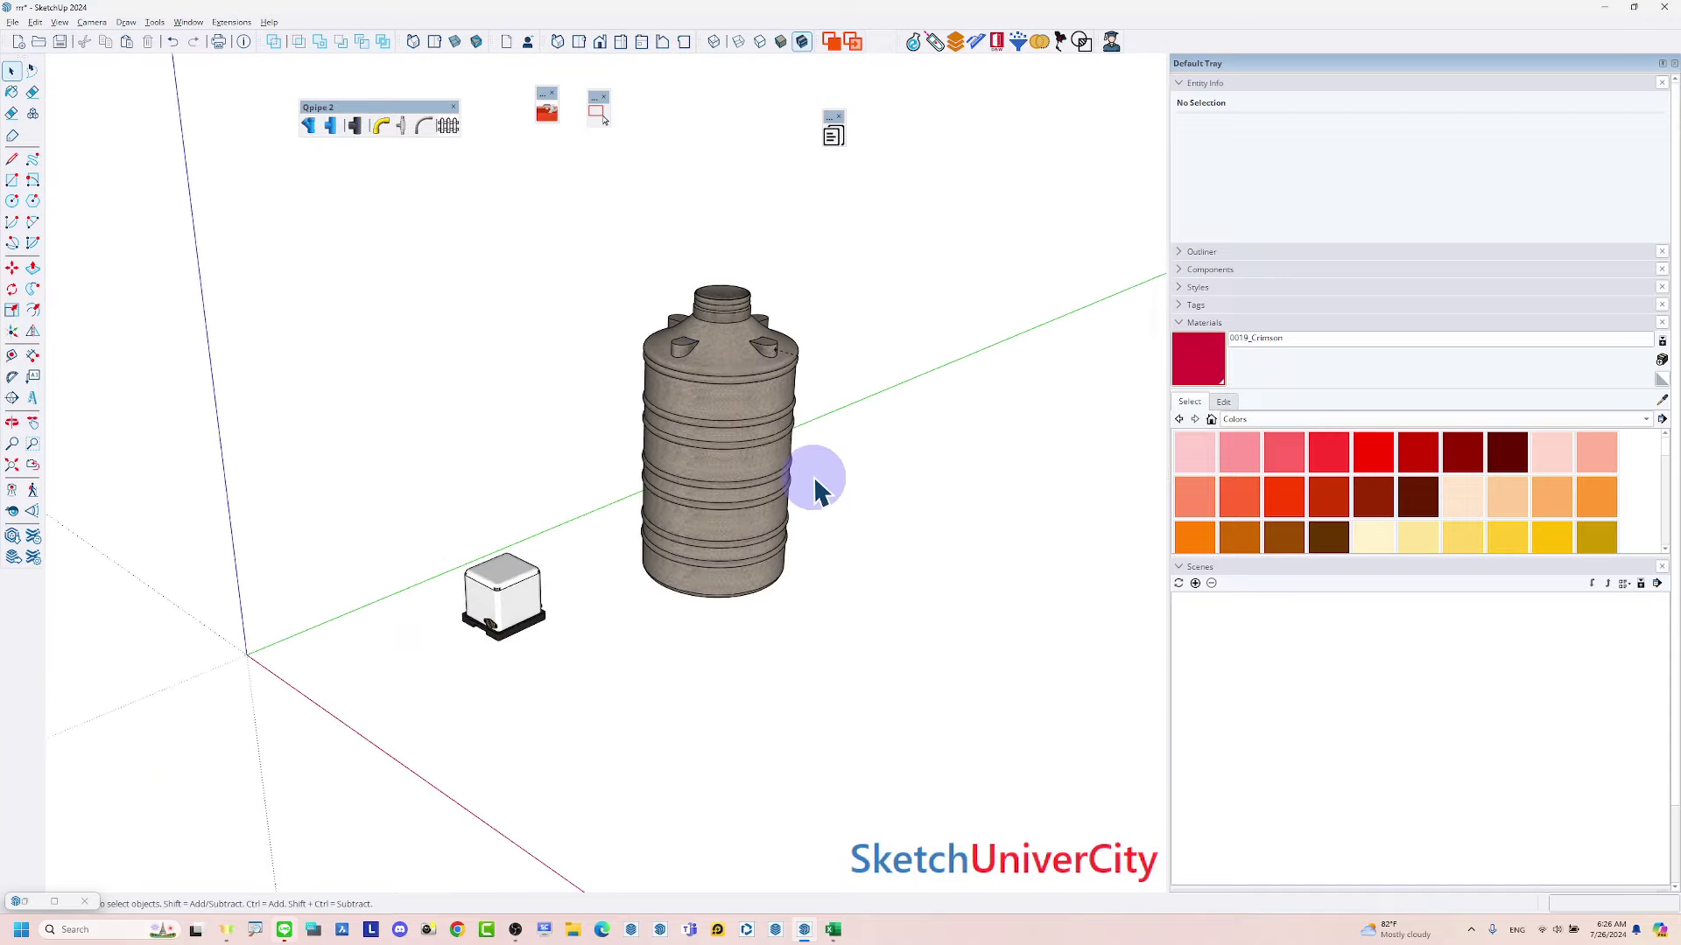
{"action": "scroll", "coordinate": [668, 517], "scroll_direction": "up", "scroll_amount": 1}
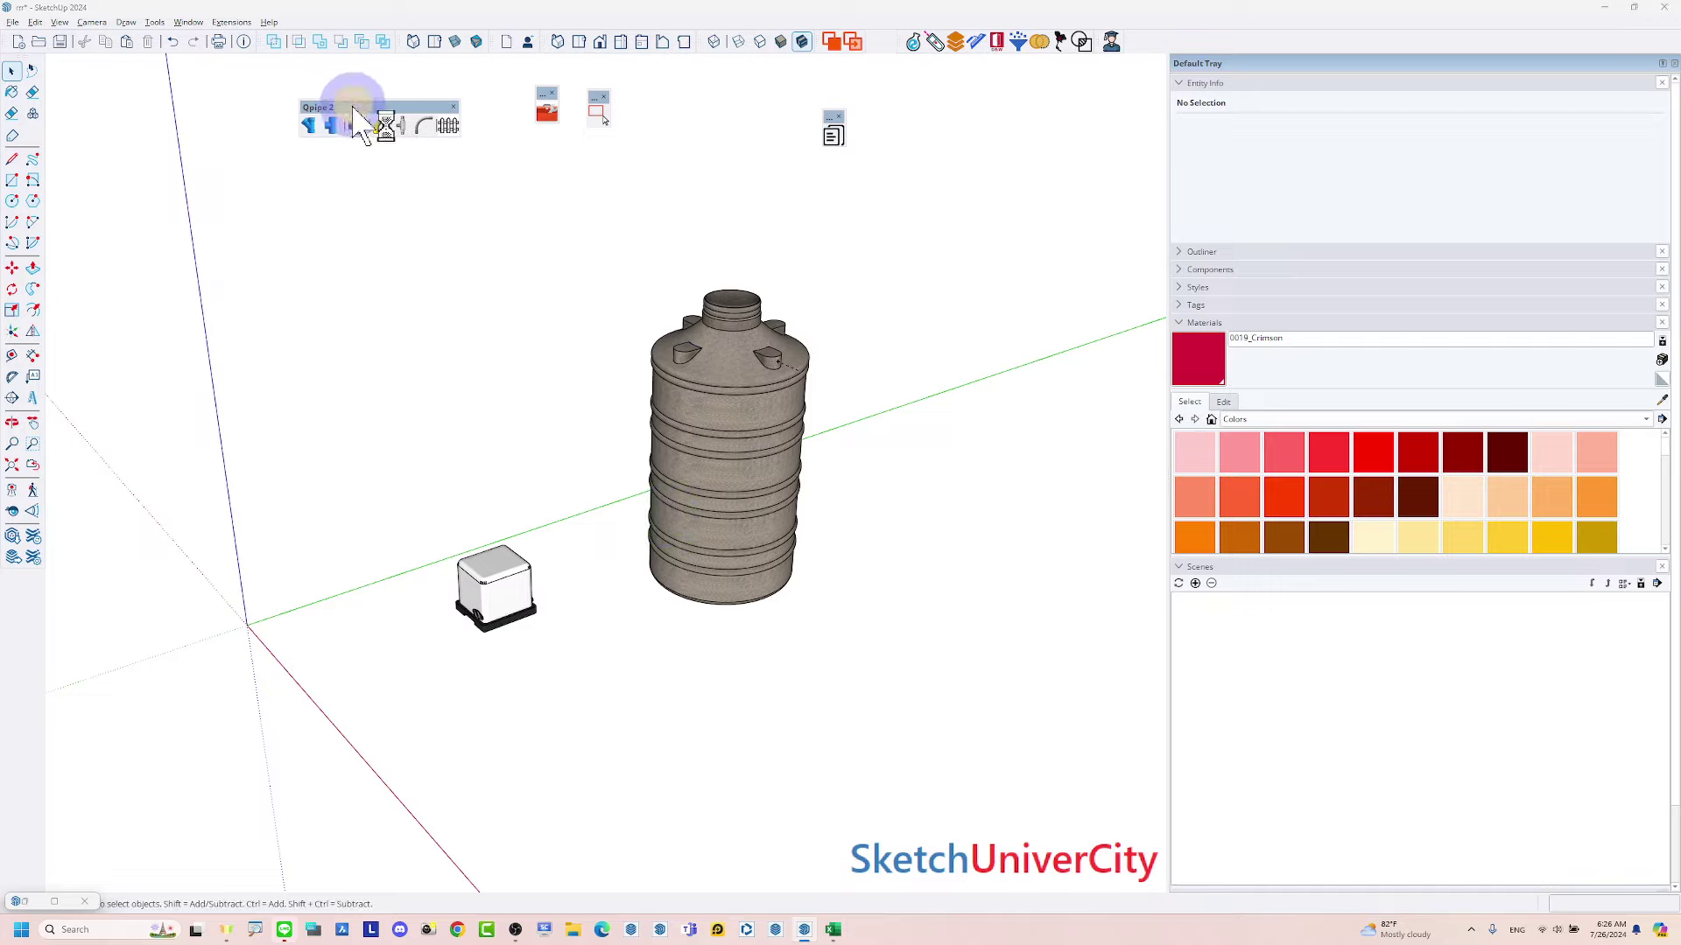
{"action": "left_click_drag", "start_coordinate": [354, 109], "coordinate": [367, 110]}
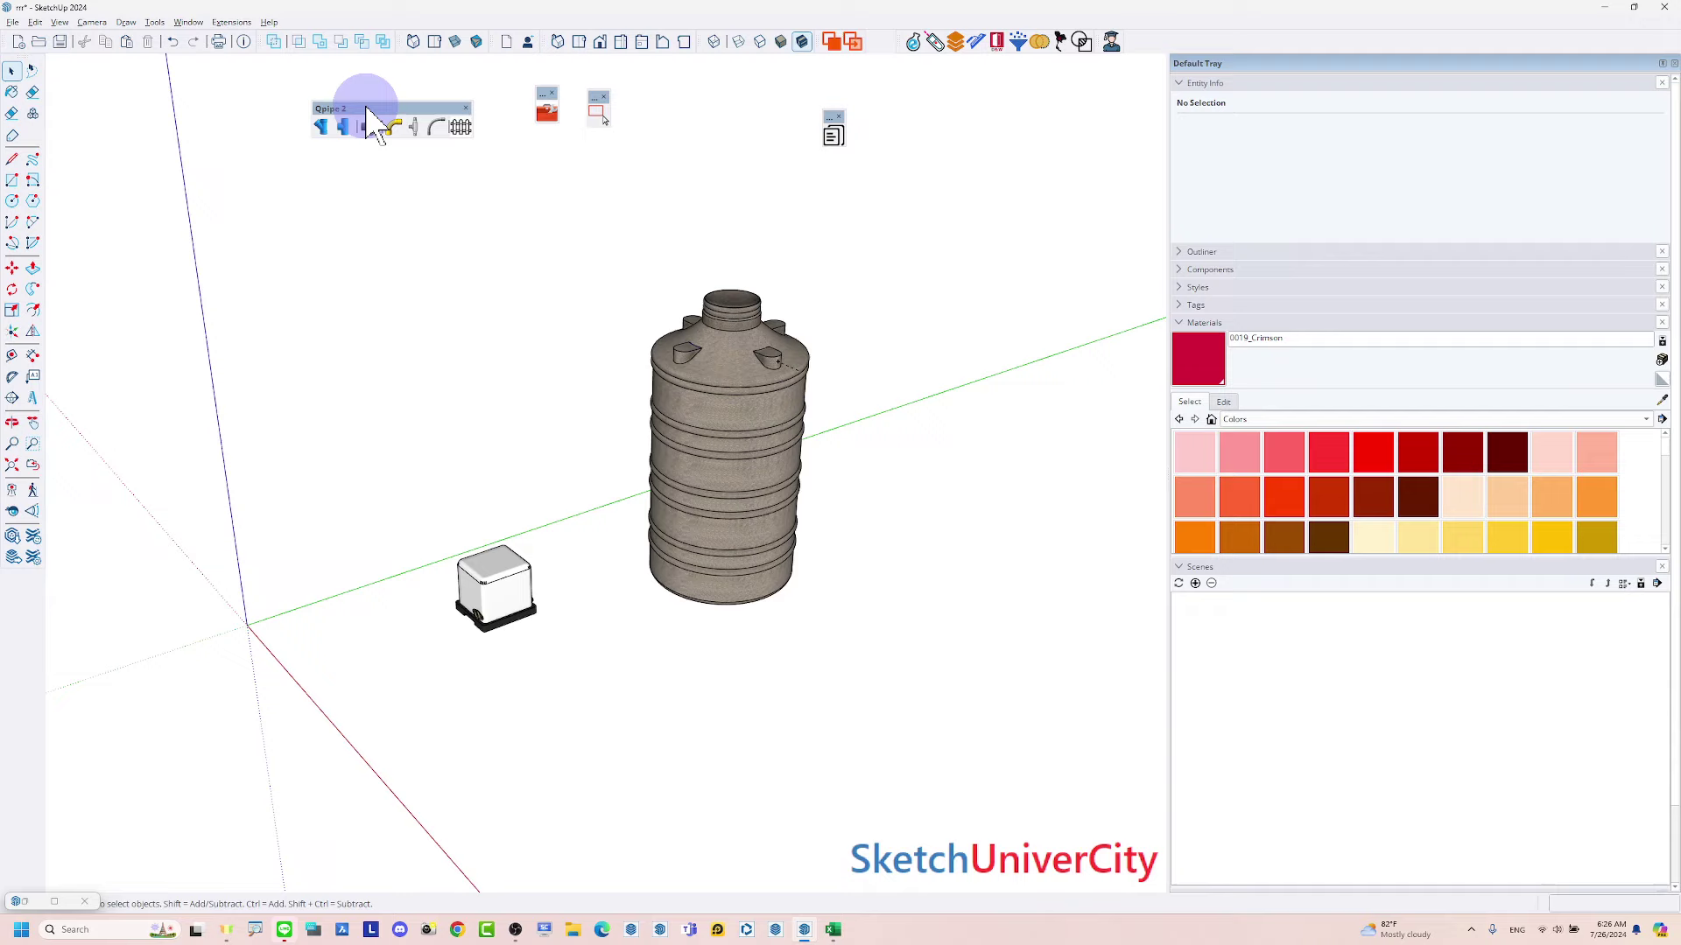
{"action": "middle_click_drag", "start_coordinate": [657, 327], "coordinate": [706, 464]}
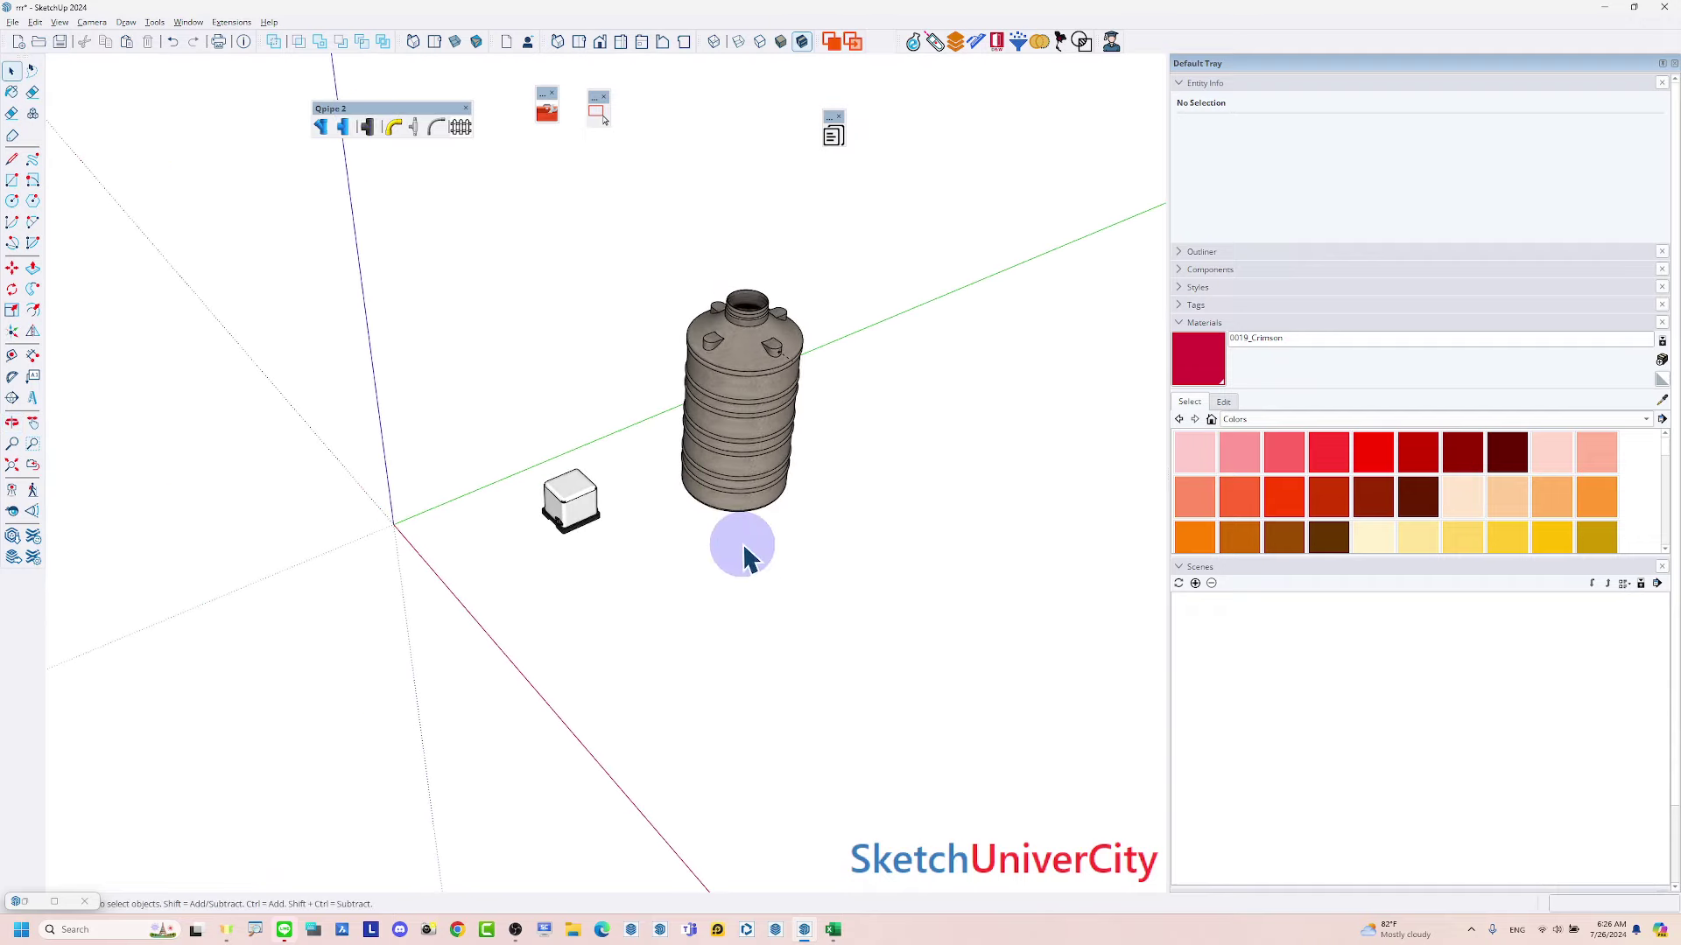
{"action": "key", "text": "l"}
{"action": "scroll", "coordinate": [666, 726], "scroll_direction": "up", "scroll_amount": 2}
{"action": "scroll", "coordinate": [600, 645], "scroll_direction": "up", "scroll_amount": 1}
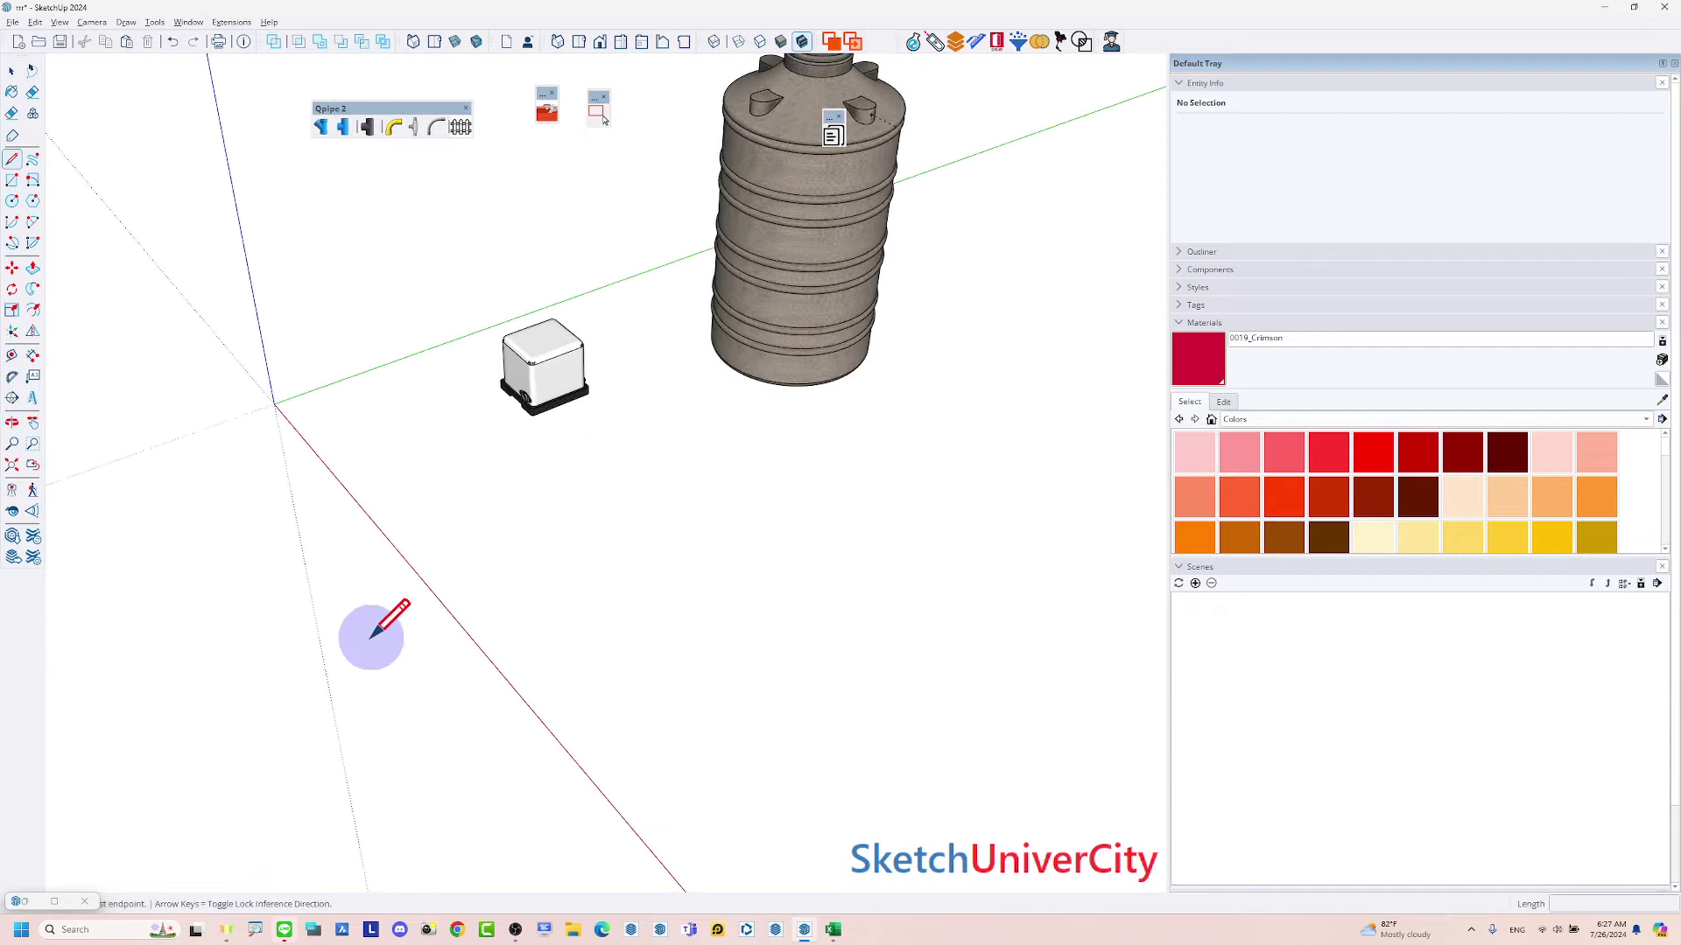
Start the guide path near the origin and run it along the green axis
{"action": "left_click", "coordinate": [330, 680]}
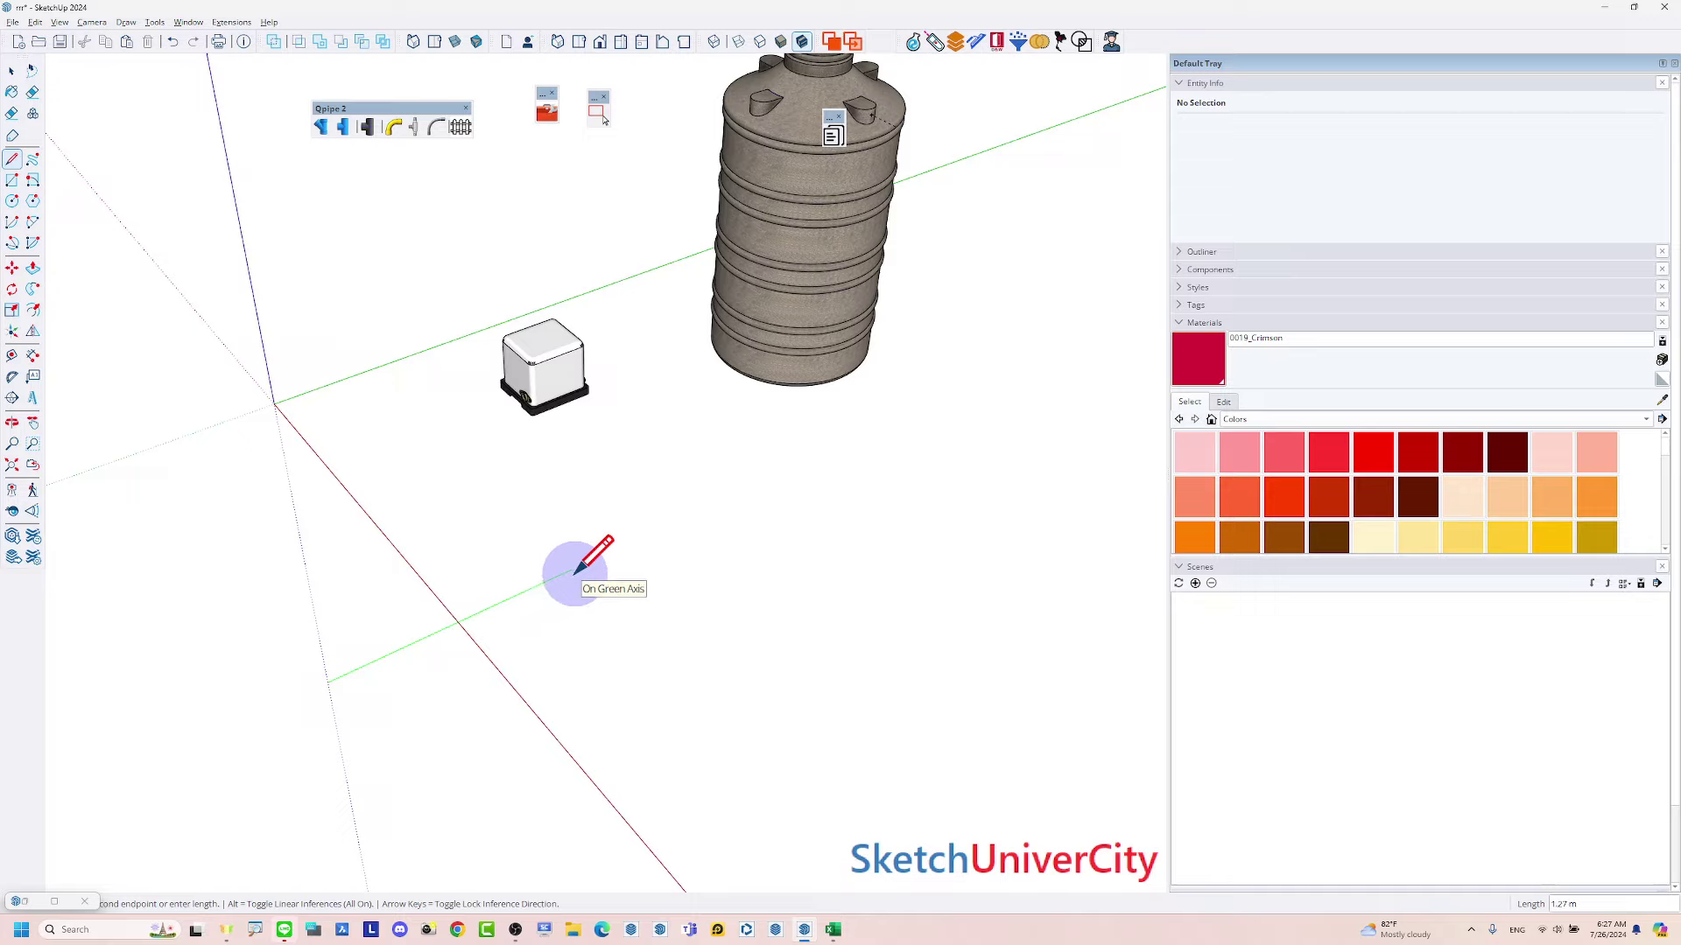
{"action": "middle_click_drag", "start_coordinate": [575, 574], "coordinate": [580, 568]}
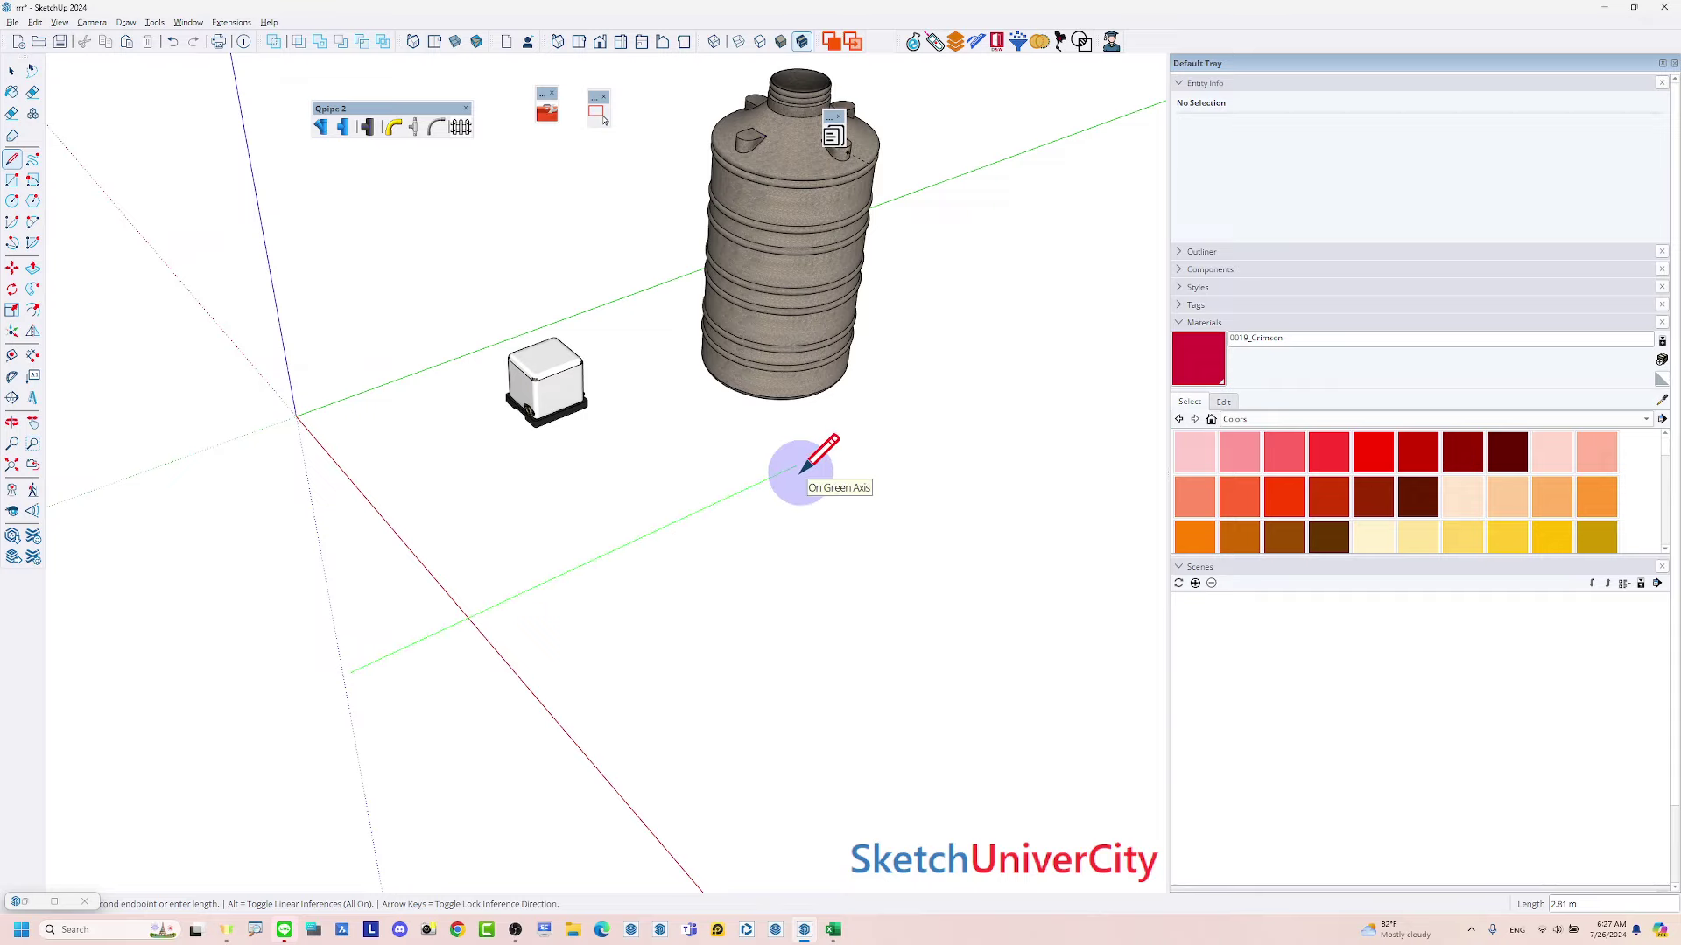
{"action": "scroll", "coordinate": [882, 450], "scroll_direction": "down", "scroll_amount": 2}
{"action": "scroll", "coordinate": [919, 375], "scroll_direction": "down", "scroll_amount": 2}
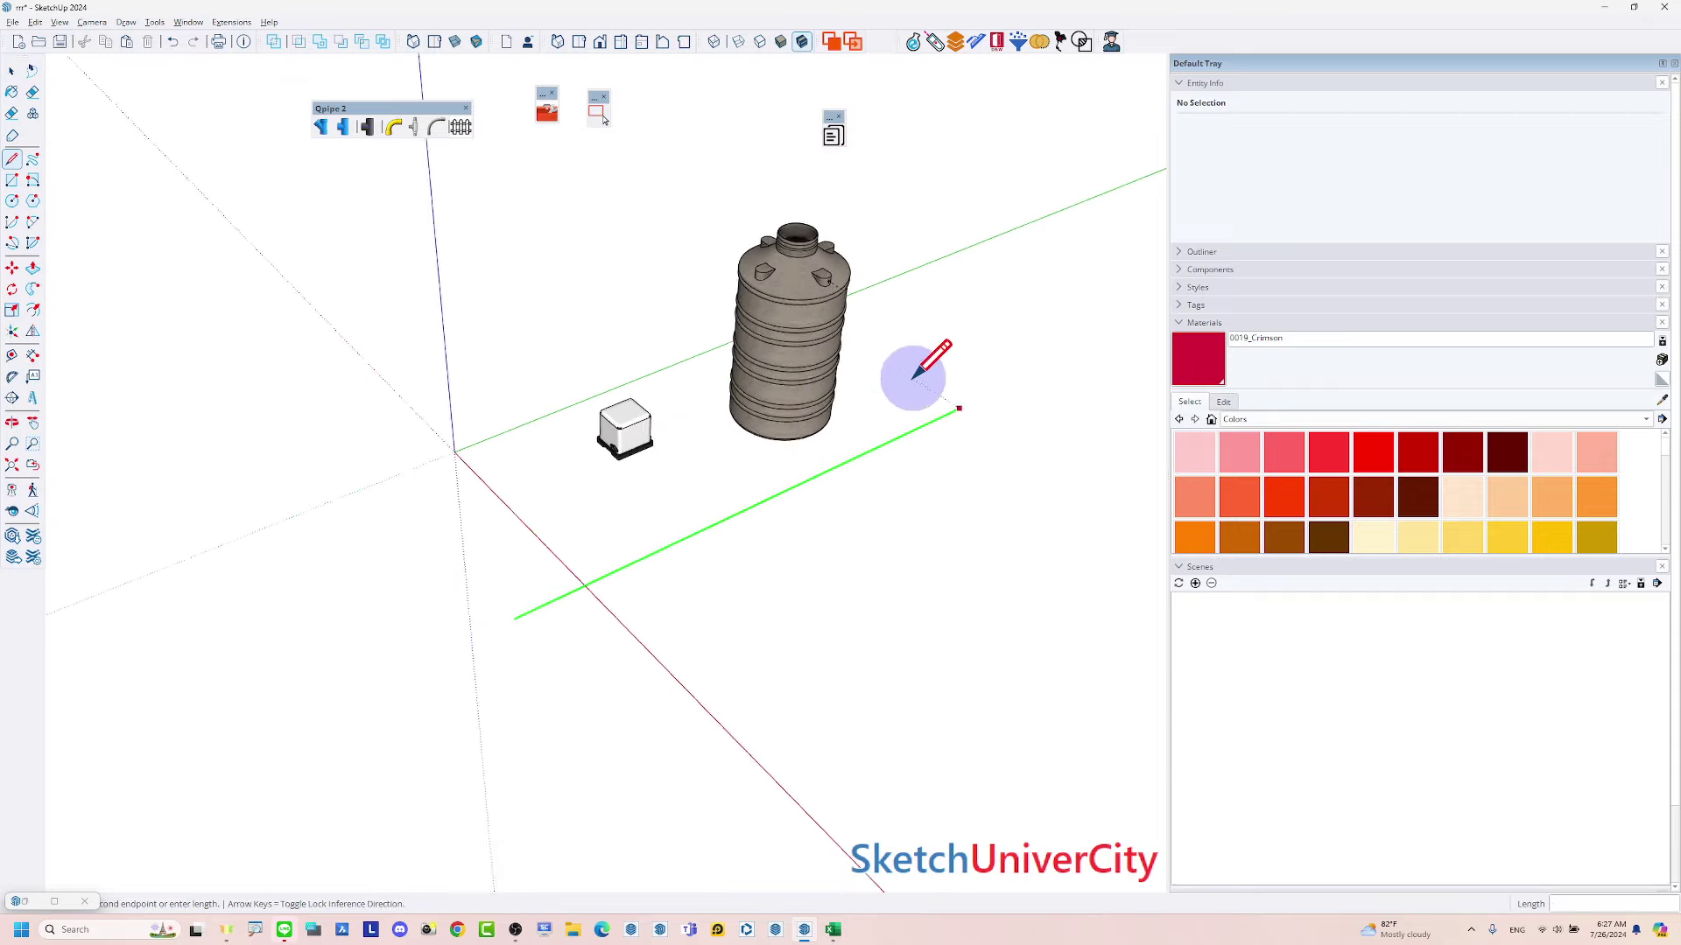
{"action": "scroll", "coordinate": [880, 284], "scroll_direction": "up", "scroll_amount": 4}
{"action": "scroll", "coordinate": [880, 282], "scroll_direction": "up", "scroll_amount": 3}
{"action": "scroll", "coordinate": [818, 244], "scroll_direction": "up", "scroll_amount": 3}
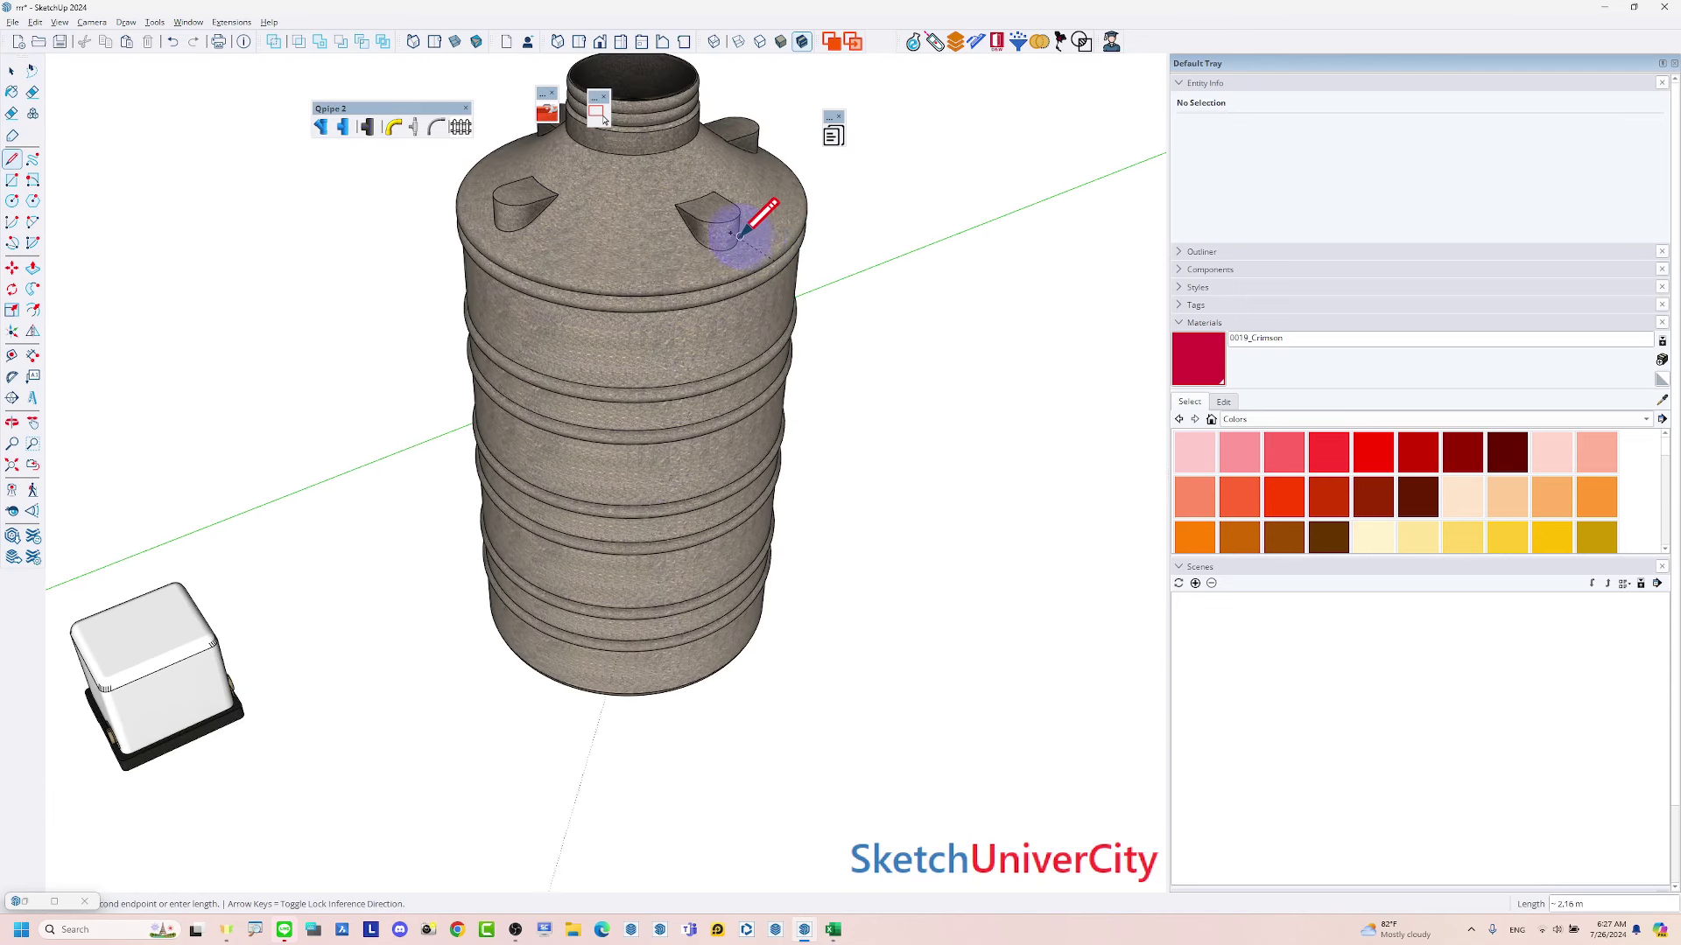
{"action": "scroll", "coordinate": [726, 232], "scroll_direction": "down", "scroll_amount": 1}
{"action": "scroll", "coordinate": [814, 424], "scroll_direction": "down", "scroll_amount": 2}
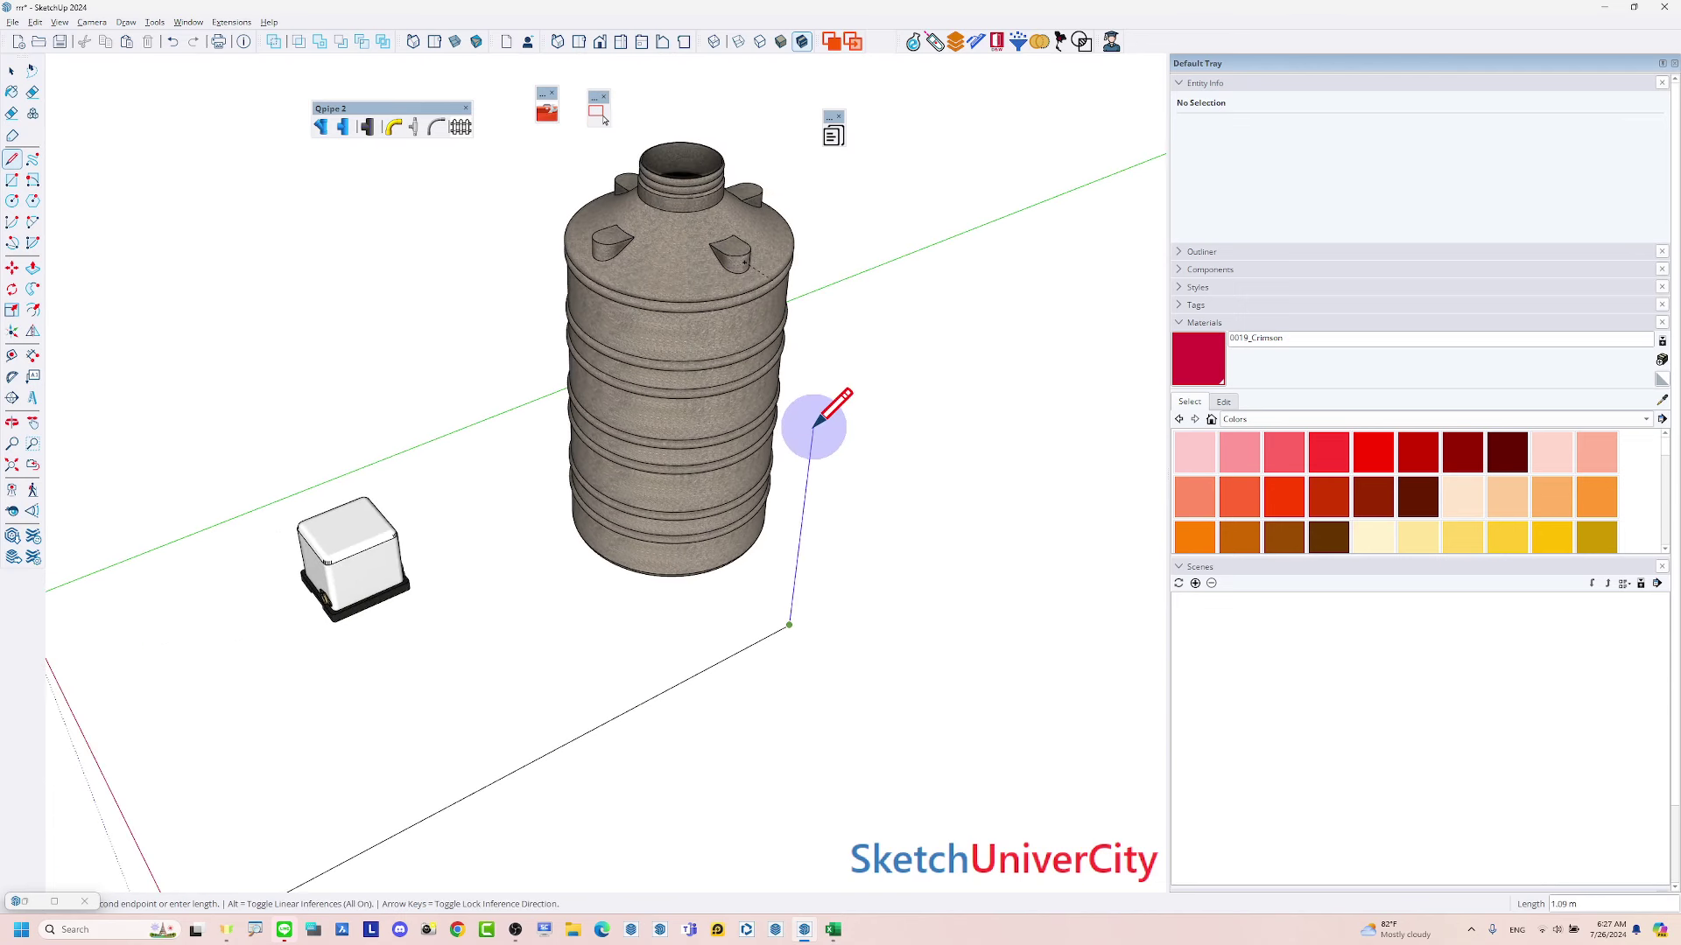
{"action": "scroll", "coordinate": [814, 426], "scroll_direction": "down", "scroll_amount": 1}
{"action": "scroll", "coordinate": [784, 288], "scroll_direction": "up", "scroll_amount": 1}
{"action": "scroll", "coordinate": [750, 251], "scroll_direction": "up", "scroll_amount": 2}
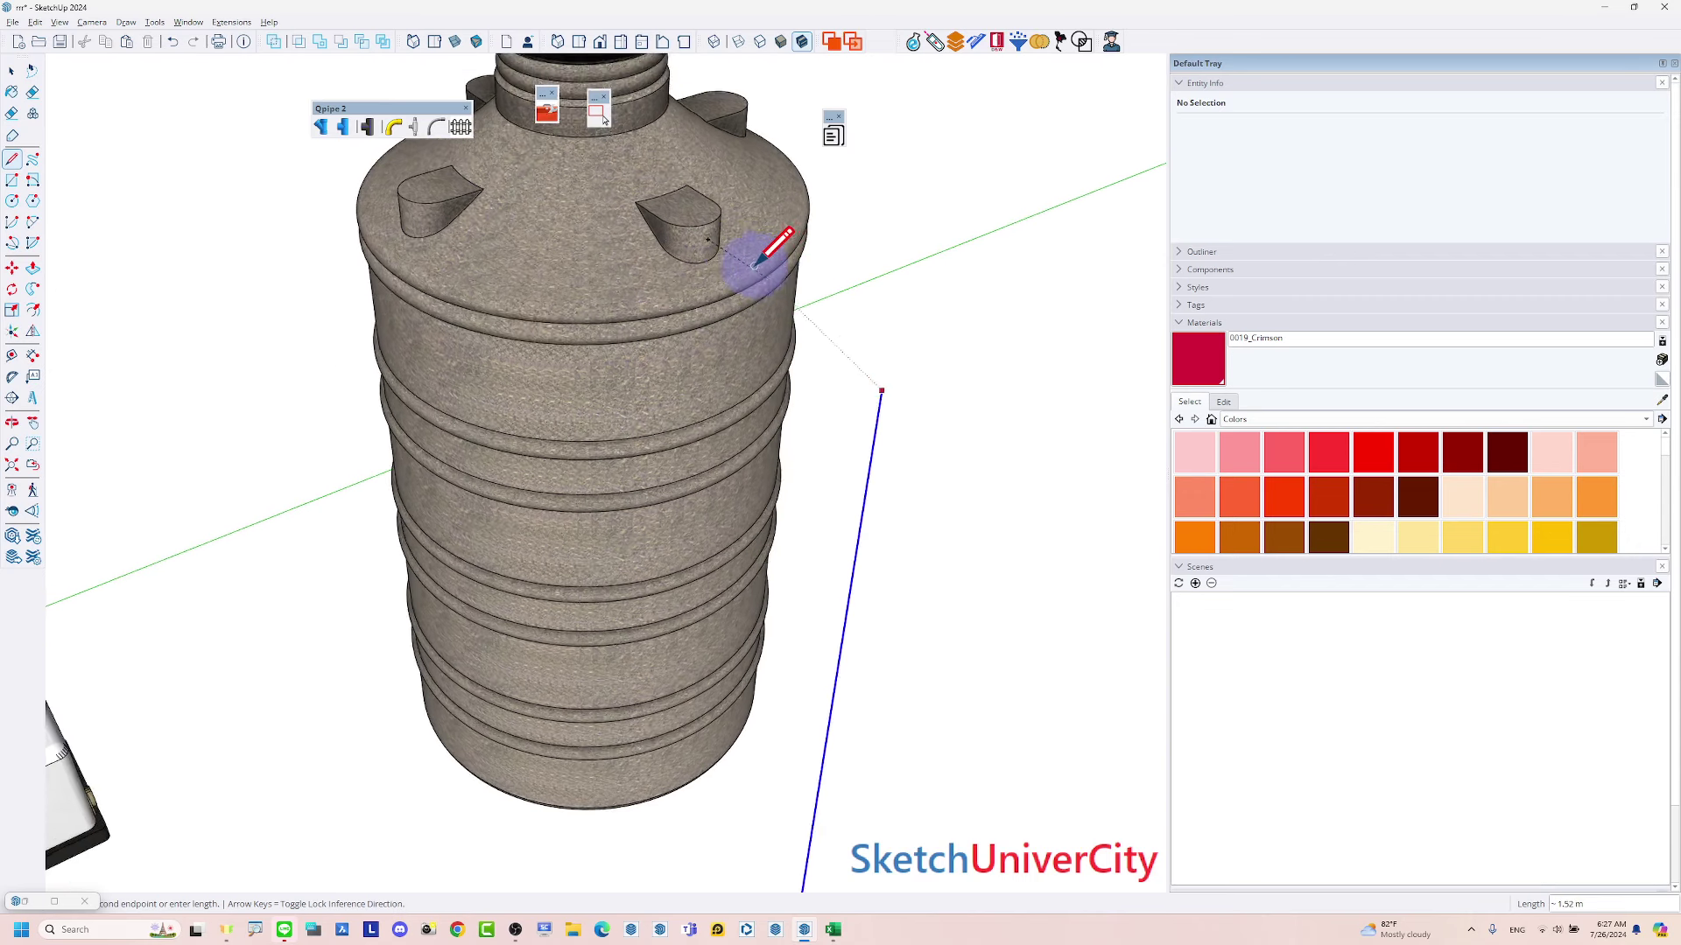
{"action": "scroll", "coordinate": [704, 237], "scroll_direction": "up", "scroll_amount": 1}
Raise the path vertically beside the tank, ending at its upper side outlet
{"action": "left_click", "coordinate": [703, 236]}
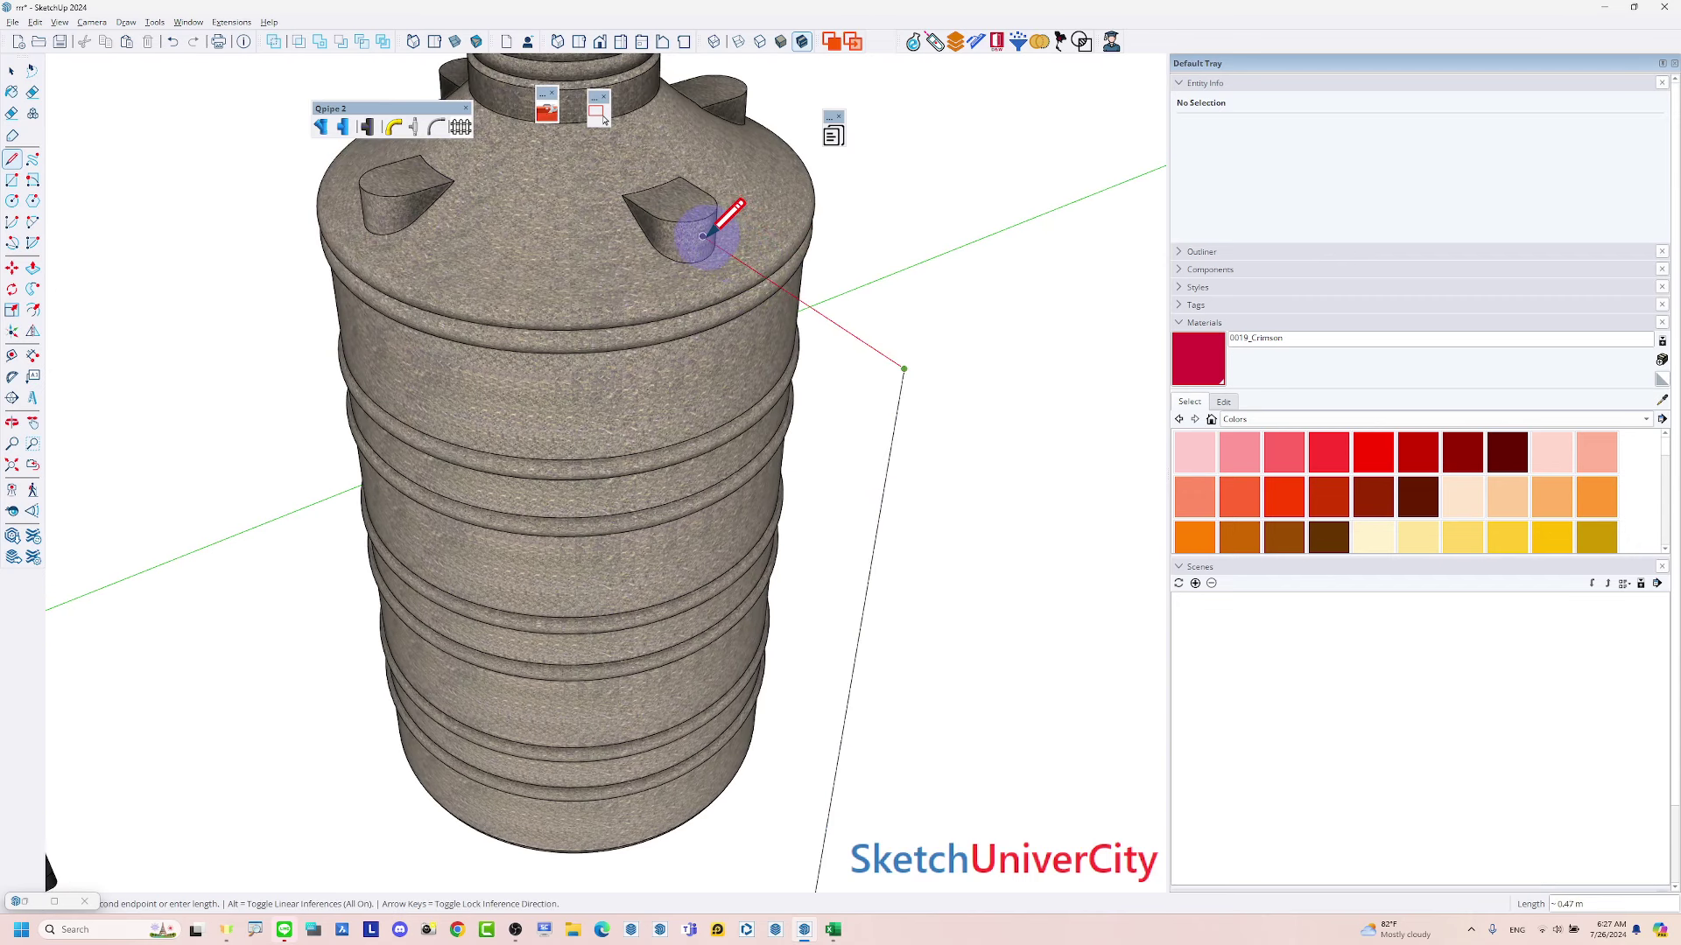
{"action": "scroll", "coordinate": [705, 236], "scroll_direction": "down", "scroll_amount": 2}
{"action": "scroll", "coordinate": [704, 241], "scroll_direction": "down", "scroll_amount": 2}
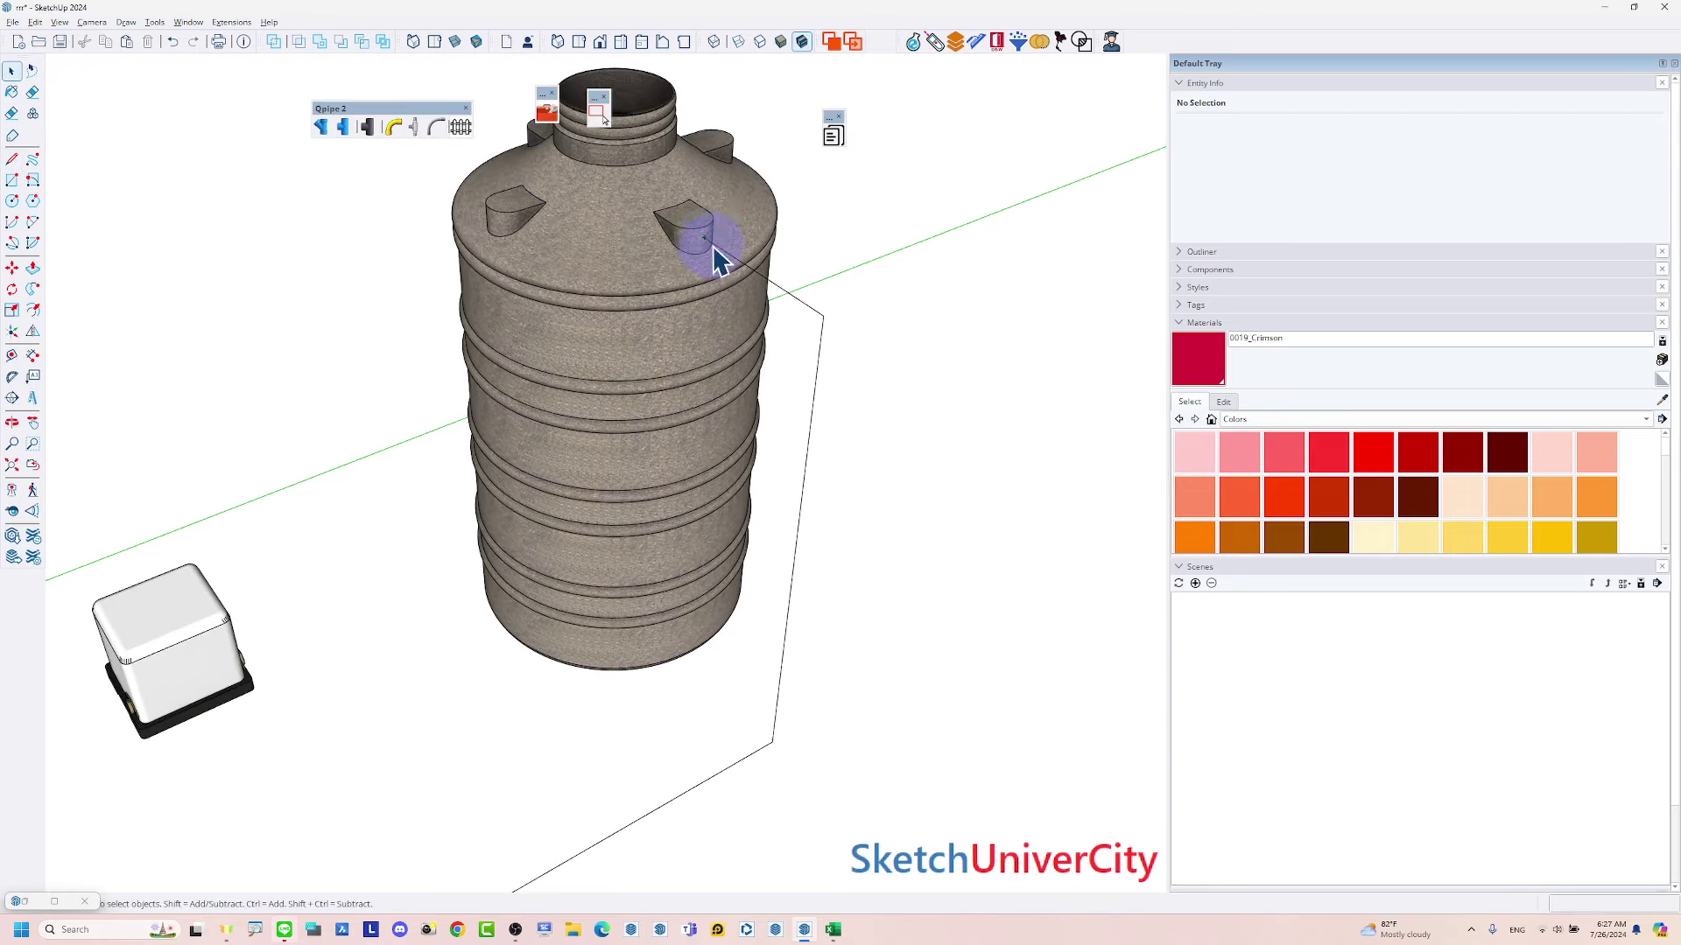
{"action": "scroll", "coordinate": [788, 350], "scroll_direction": "down", "scroll_amount": 2}
Window-select the vertical riser edges and move them along the red axis toward the tank
{"action": "key", "text": "space"}
{"action": "mouse_move", "coordinate": [972, 364]}
{"action": "middle_mouse_down"}
{"action": "mouse_move", "coordinate": [780, 536]}
{"action": "mouse_move", "coordinate": [836, 499]}
{"action": "middle_mouse_up"}
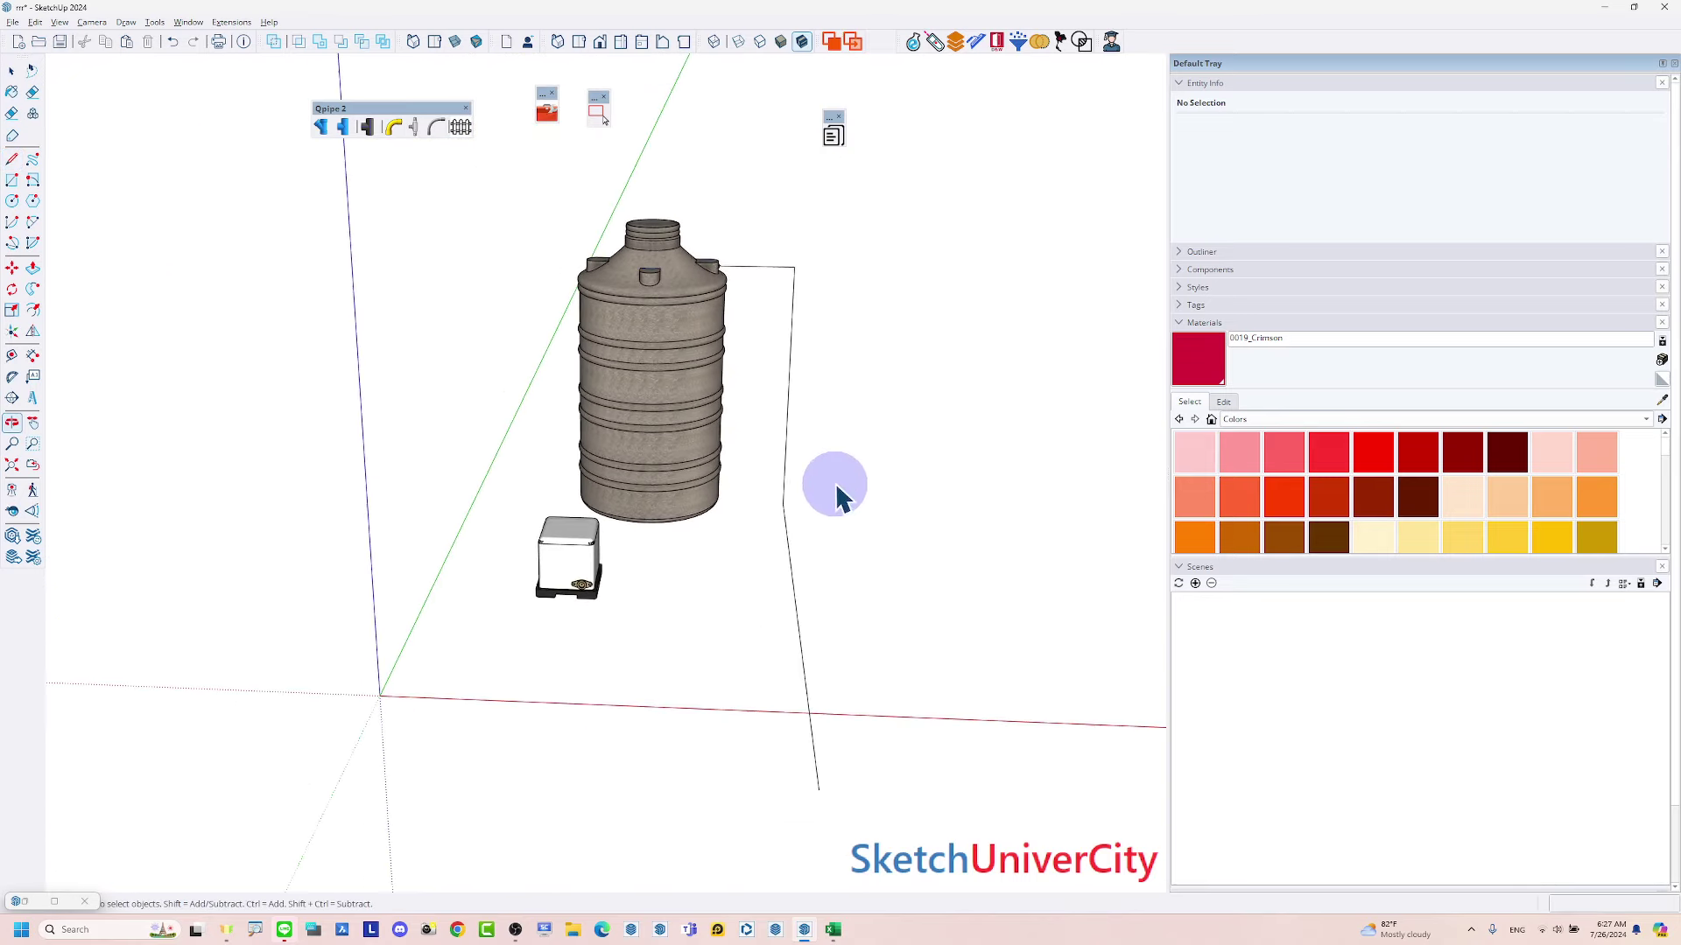
{"action": "left_click_drag", "start_coordinate": [760, 246], "coordinate": [875, 809]}
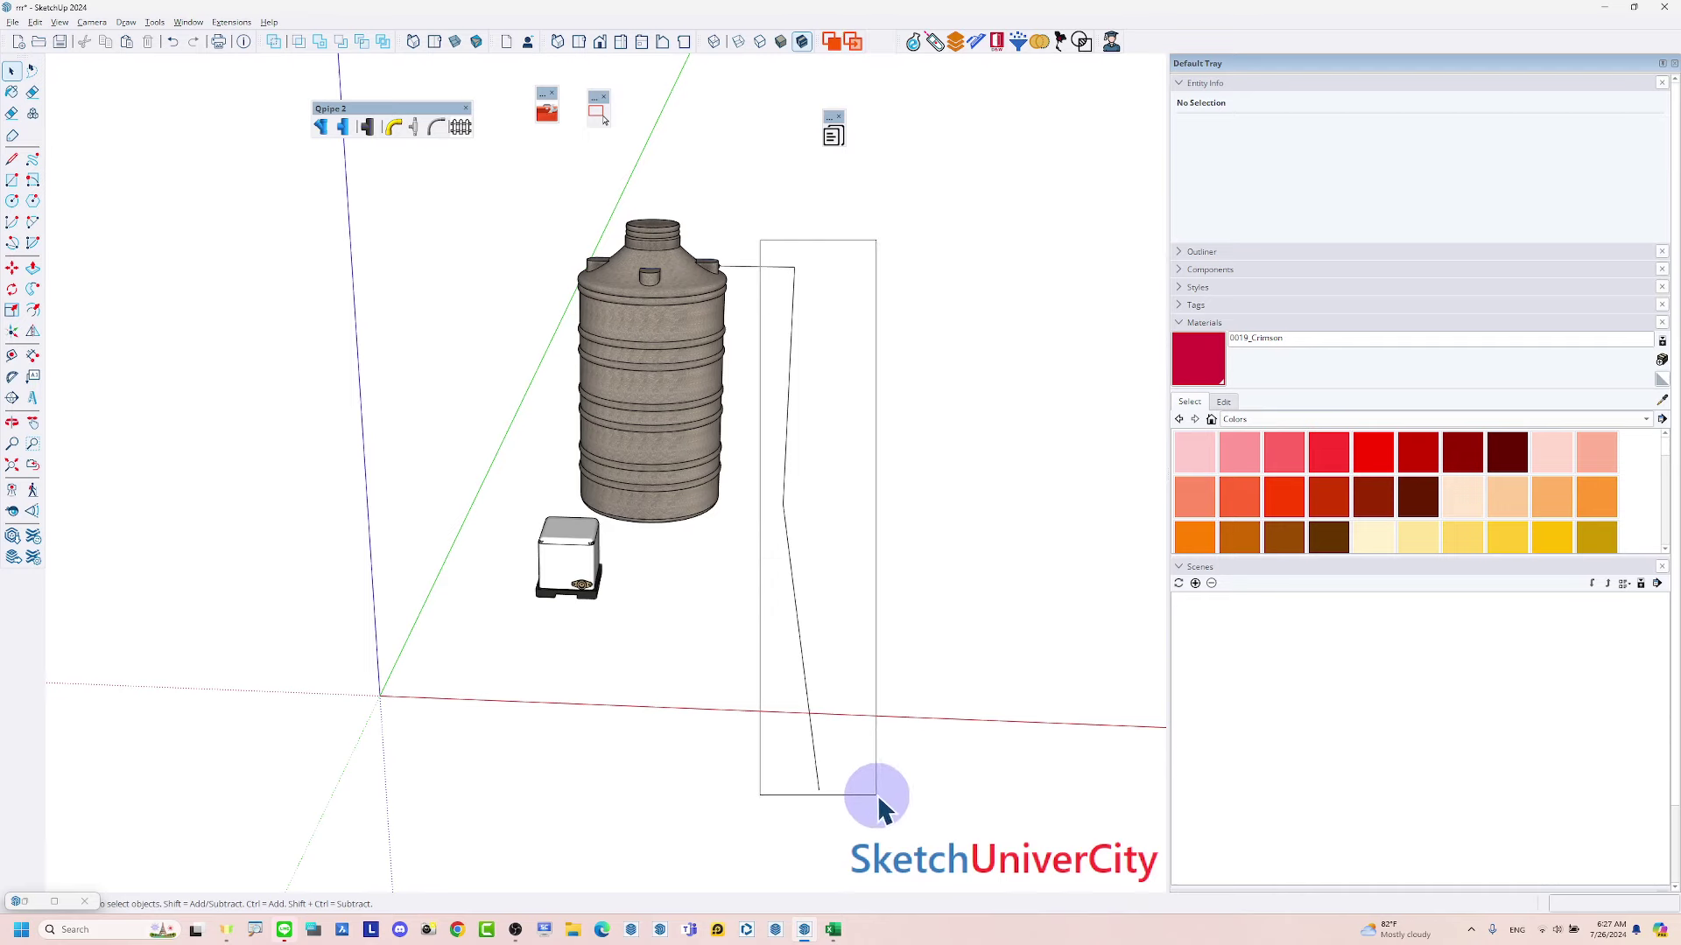
{"action": "middle_click_drag", "start_coordinate": [788, 536], "coordinate": [757, 346]}
{"action": "scroll", "coordinate": [770, 315], "scroll_direction": "up", "scroll_amount": 2}
{"action": "key", "text": "m"}
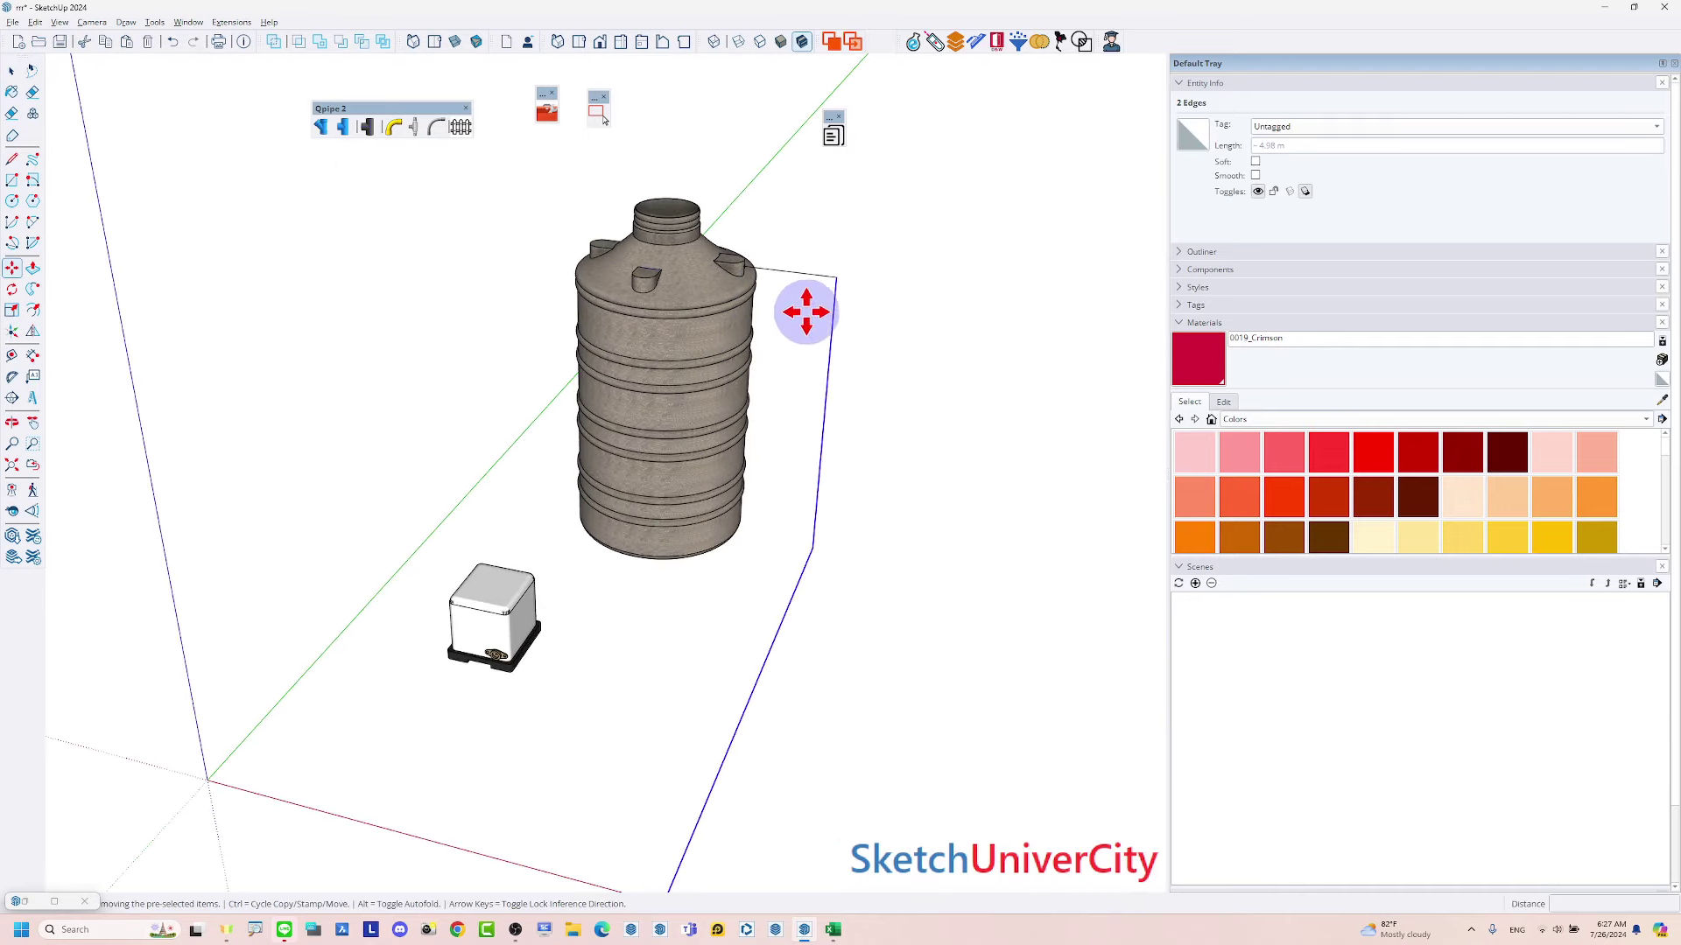
{"action": "left_click", "coordinate": [830, 352]}
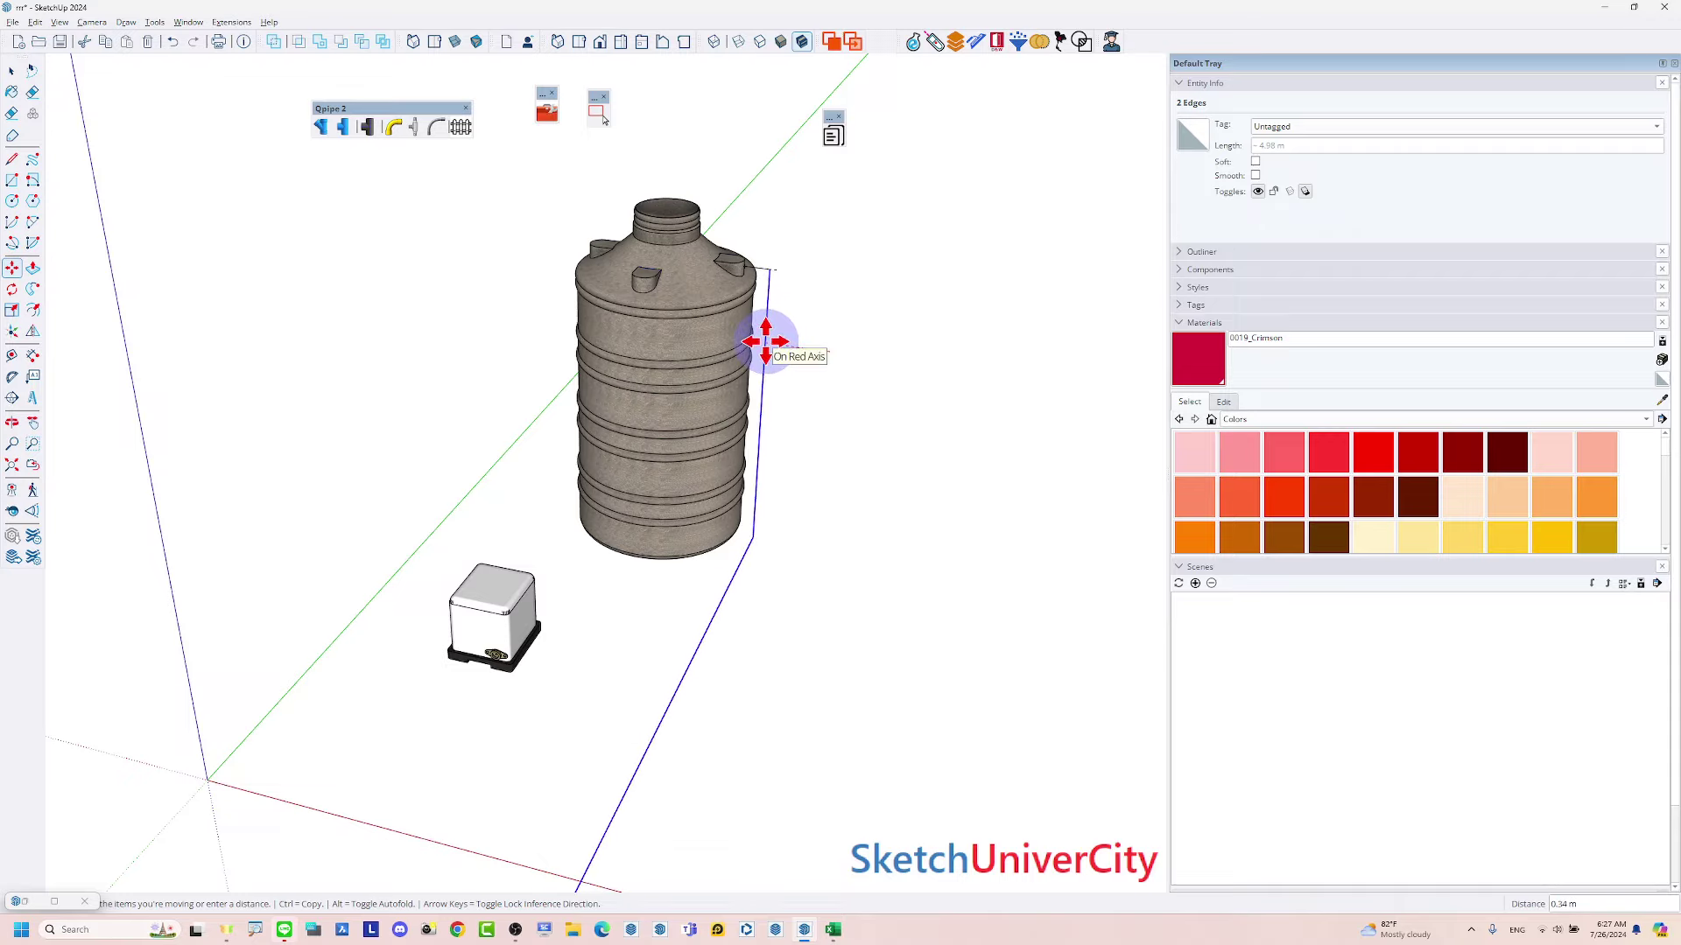
{"action": "scroll", "coordinate": [774, 344], "scroll_direction": "down", "scroll_amount": 3}
{"action": "mouse_move", "coordinate": [776, 345]}
{"action": "middle_mouse_down"}
{"action": "mouse_move", "coordinate": [473, 499]}
{"action": "mouse_move", "coordinate": [319, 454]}
{"action": "mouse_move", "coordinate": [705, 493]}
{"action": "middle_mouse_up"}
{"action": "scroll", "coordinate": [777, 479], "scroll_direction": "up", "scroll_amount": 2}
{"action": "scroll", "coordinate": [776, 480], "scroll_direction": "up", "scroll_amount": 2}
{"action": "scroll", "coordinate": [774, 477], "scroll_direction": "up", "scroll_amount": 1}
Reconnect the riser with a short line from its base, then select the whole path
{"action": "key", "text": "l"}
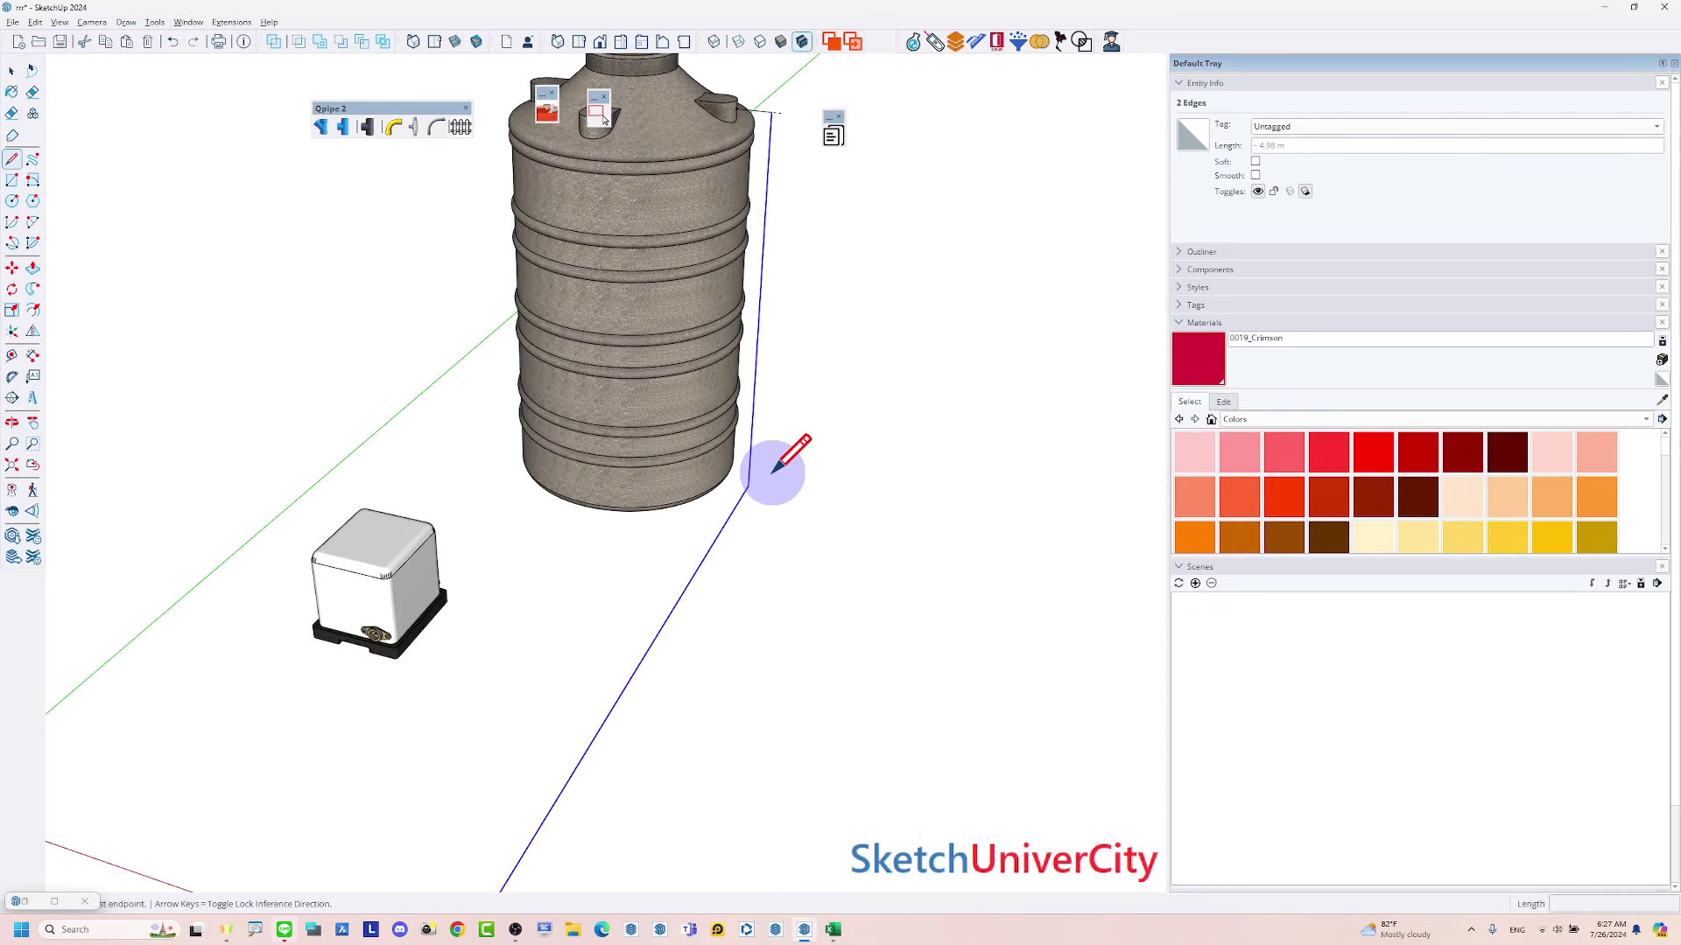
{"action": "left_click", "coordinate": [748, 485]}
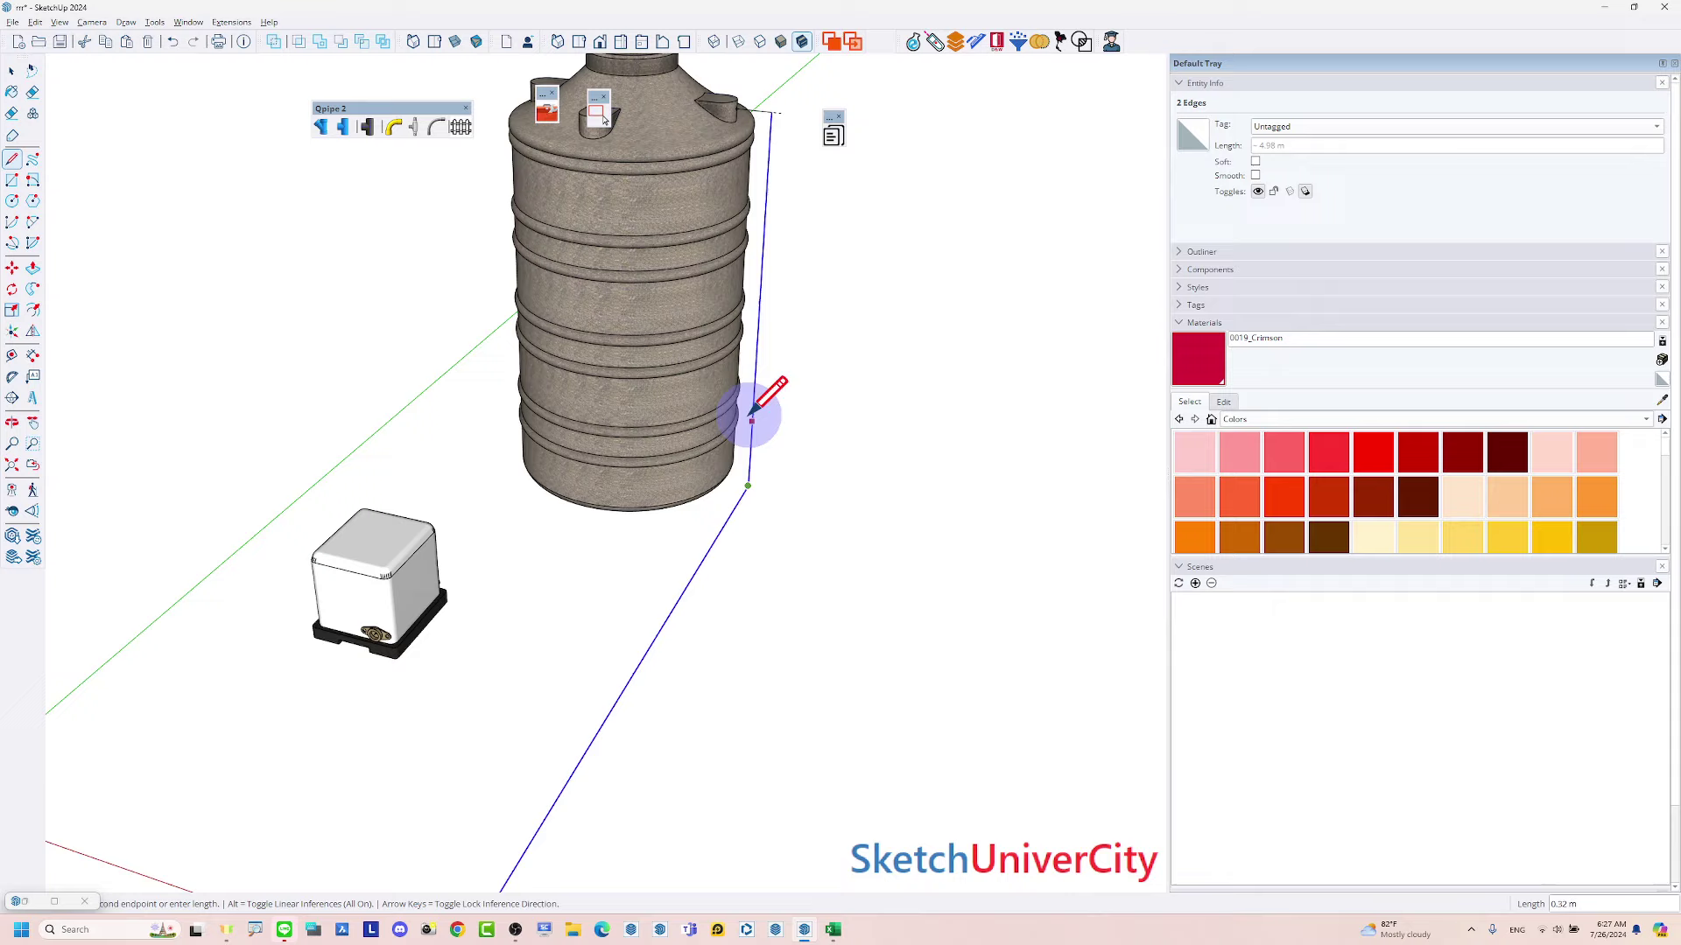
{"action": "left_click", "coordinate": [755, 363]}
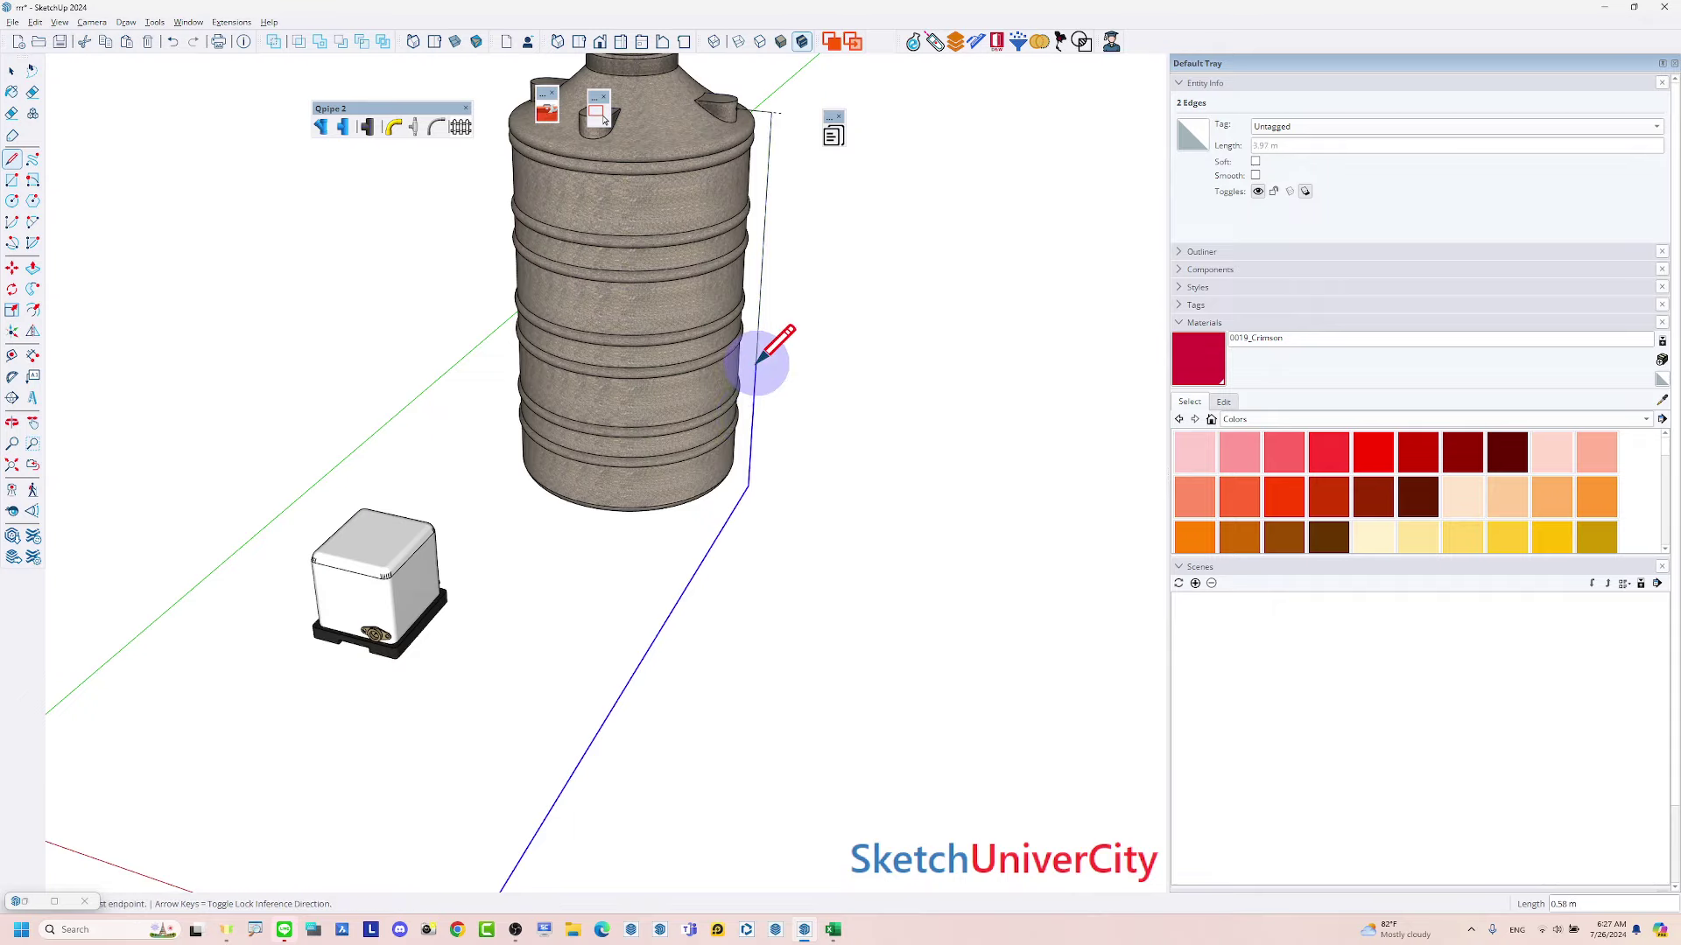
{"action": "key", "text": "space"}
{"action": "triple_click", "coordinate": [759, 333]}
Draw a three-segment branch off the ground path along the red and green axes
{"action": "scroll", "coordinate": [759, 334], "scroll_direction": "down", "scroll_amount": 3}
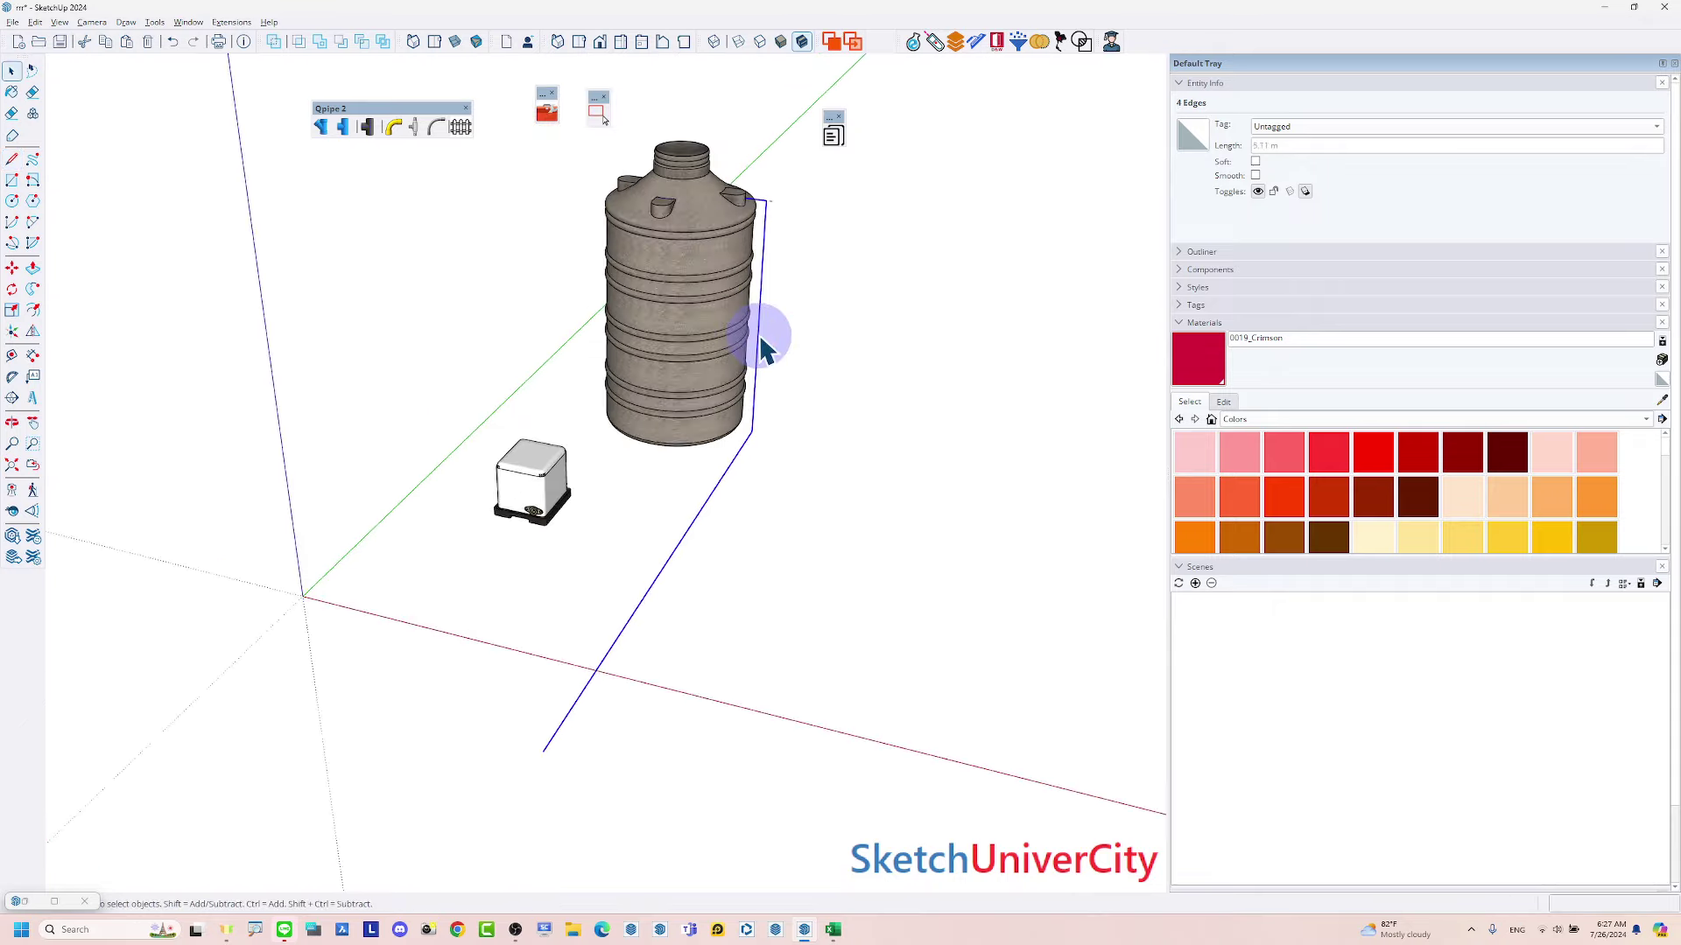
{"action": "mouse_move", "coordinate": [759, 333]}
{"action": "middle_mouse_down"}
{"action": "mouse_move", "coordinate": [368, 570]}
{"action": "mouse_move", "coordinate": [338, 563]}
{"action": "mouse_move", "coordinate": [706, 499]}
{"action": "middle_mouse_up"}
{"action": "scroll", "coordinate": [706, 499], "scroll_direction": "up", "scroll_amount": 2}
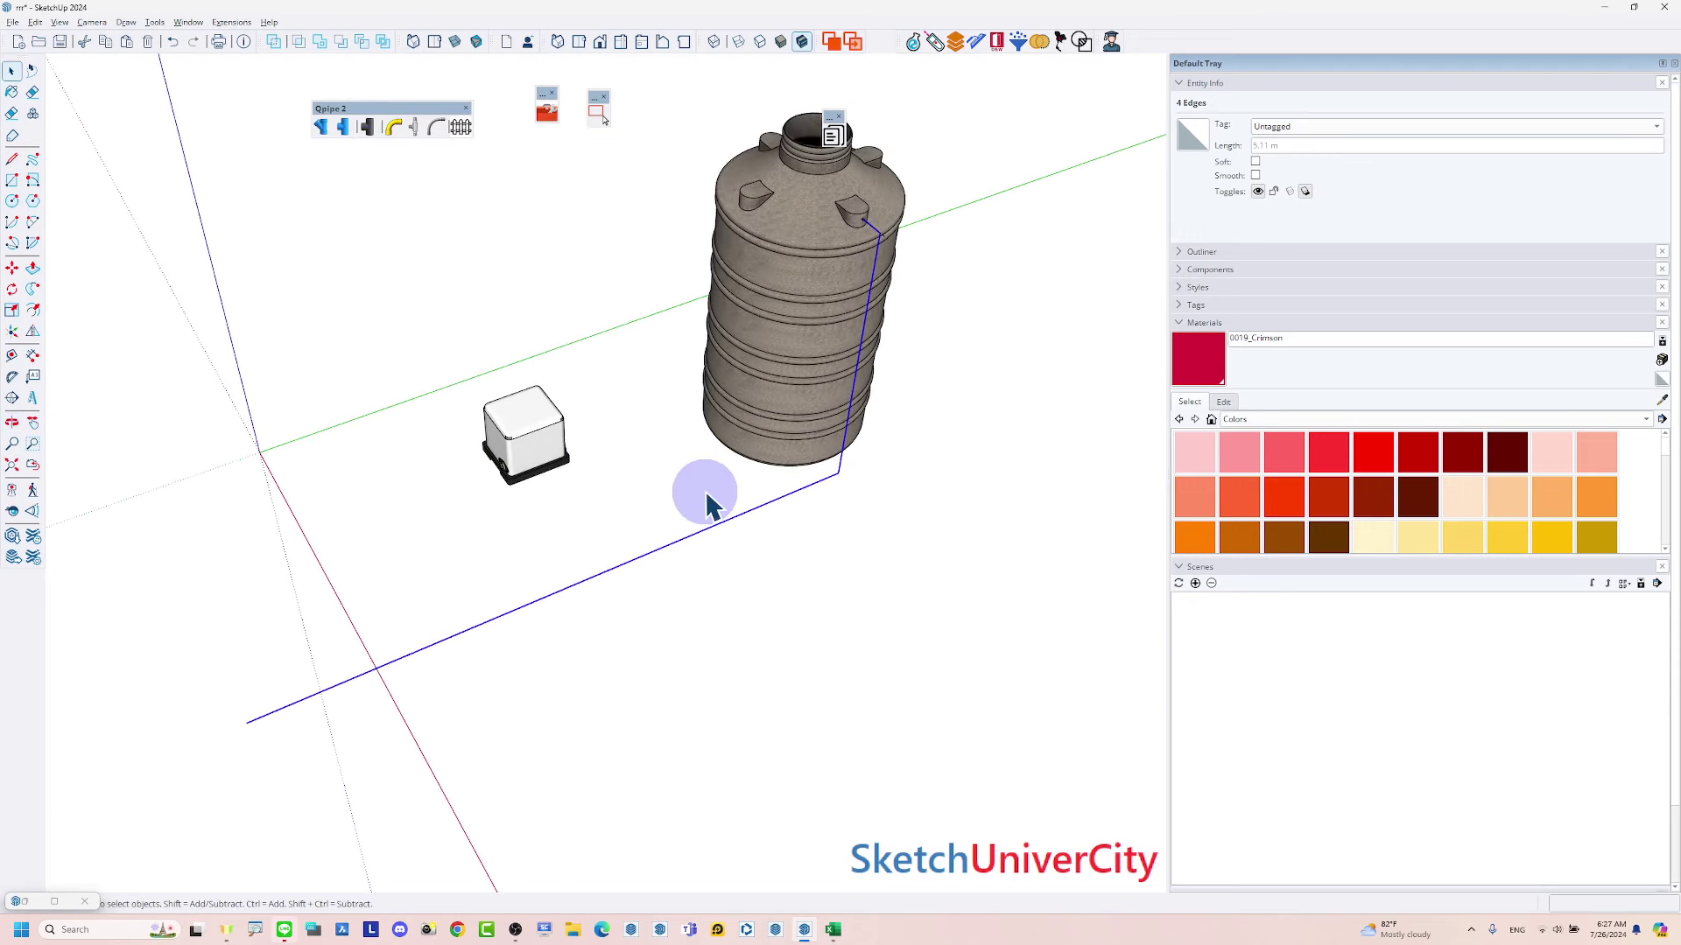
{"action": "scroll", "coordinate": [706, 499], "scroll_direction": "up", "scroll_amount": 1}
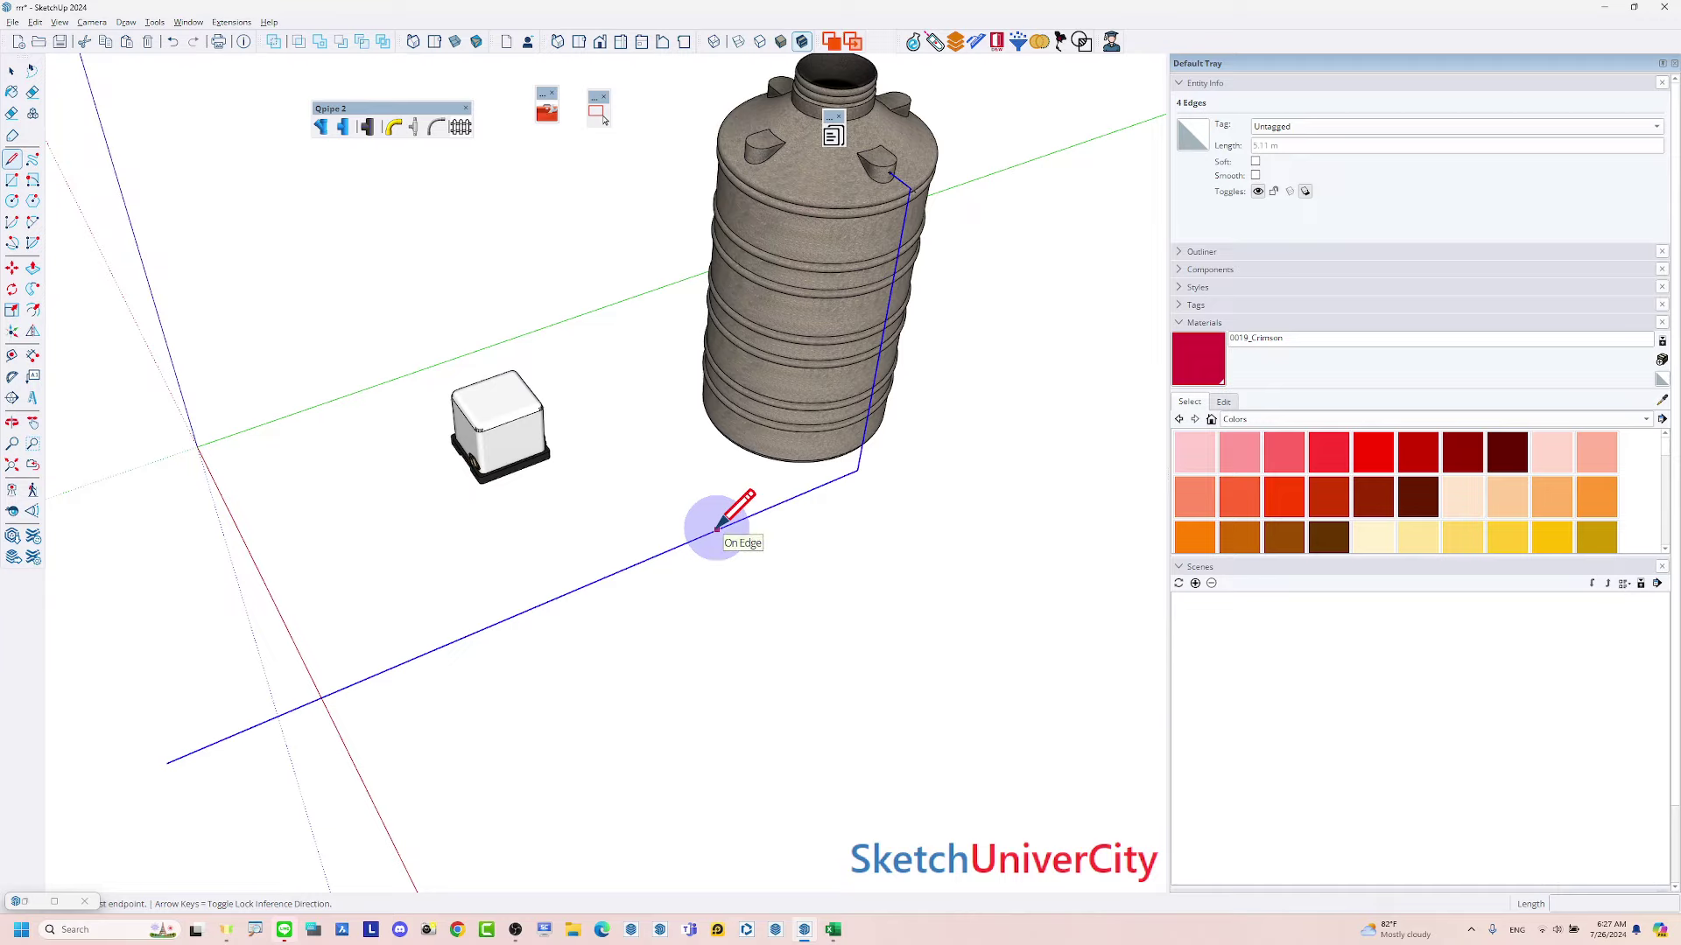
{"action": "left_click", "coordinate": [706, 533]}
{"action": "scroll", "coordinate": [678, 490], "scroll_direction": "down", "scroll_amount": 1}
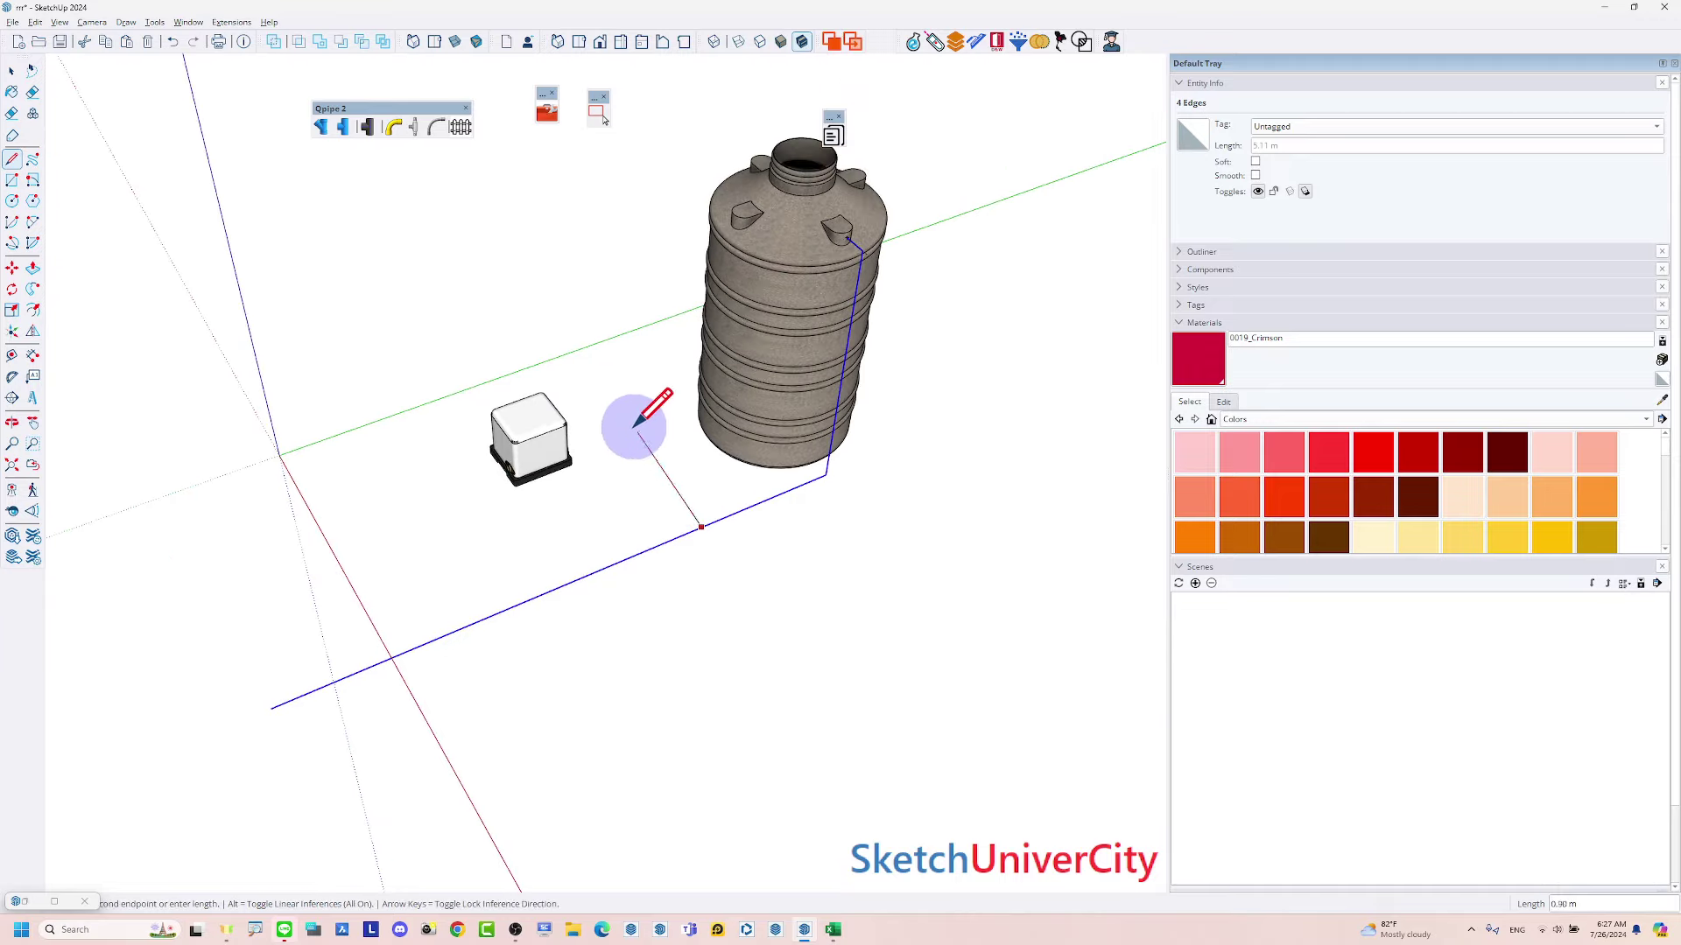
{"action": "left_click", "coordinate": [541, 332]}
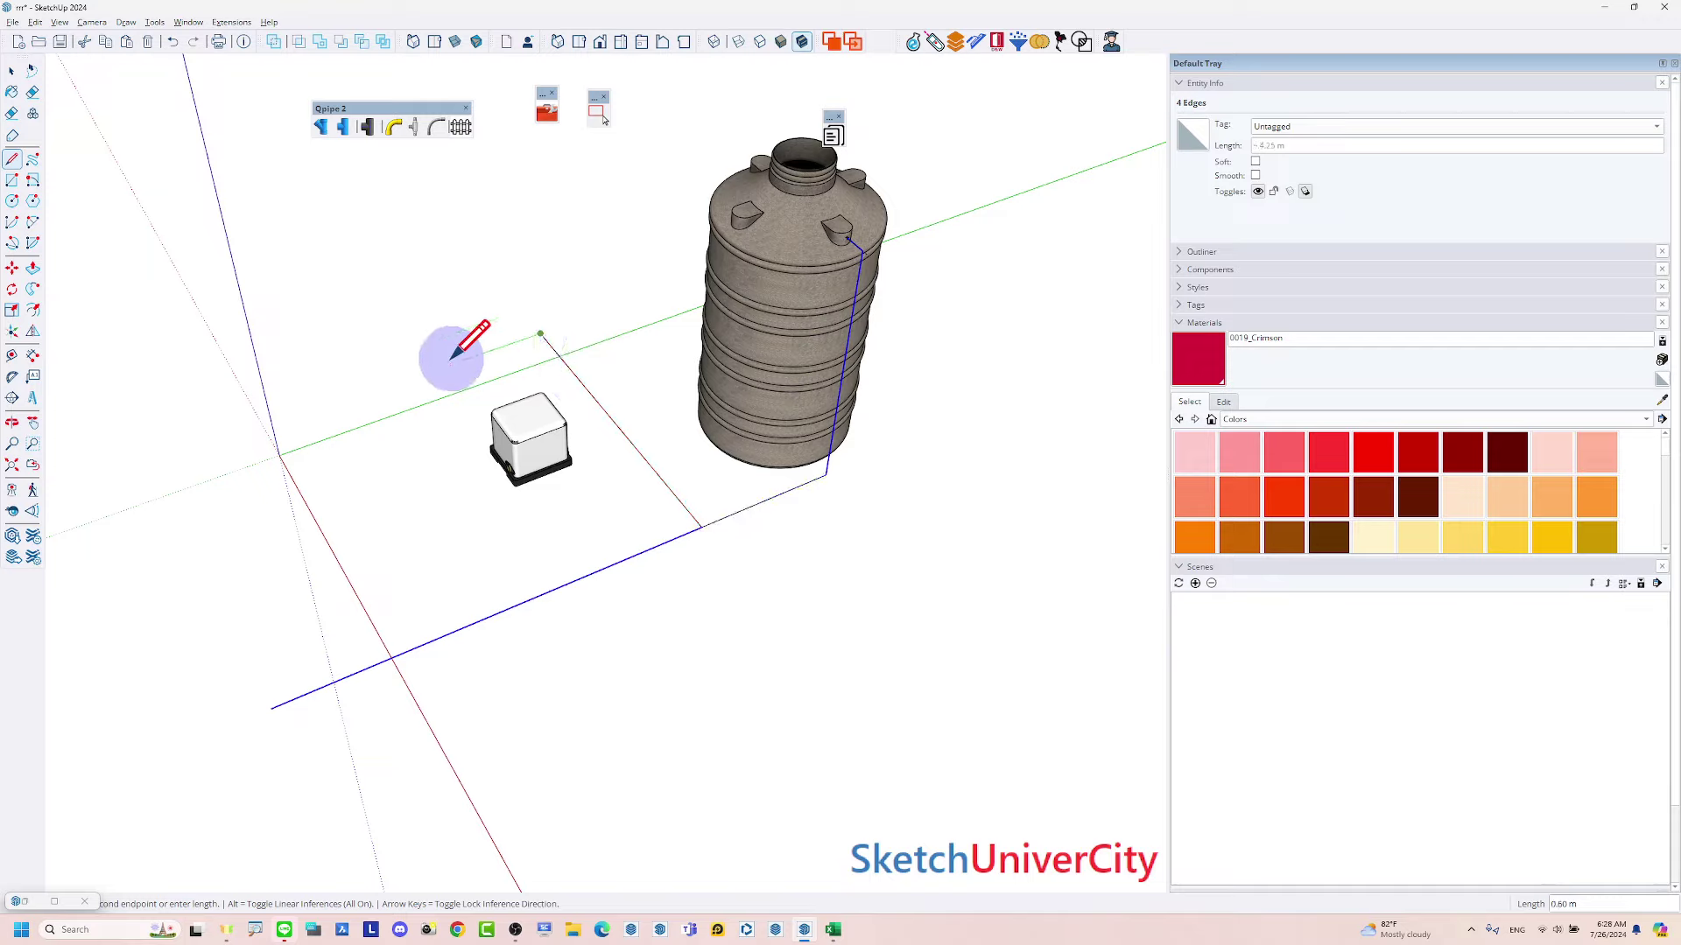
{"action": "left_click", "coordinate": [318, 409]}
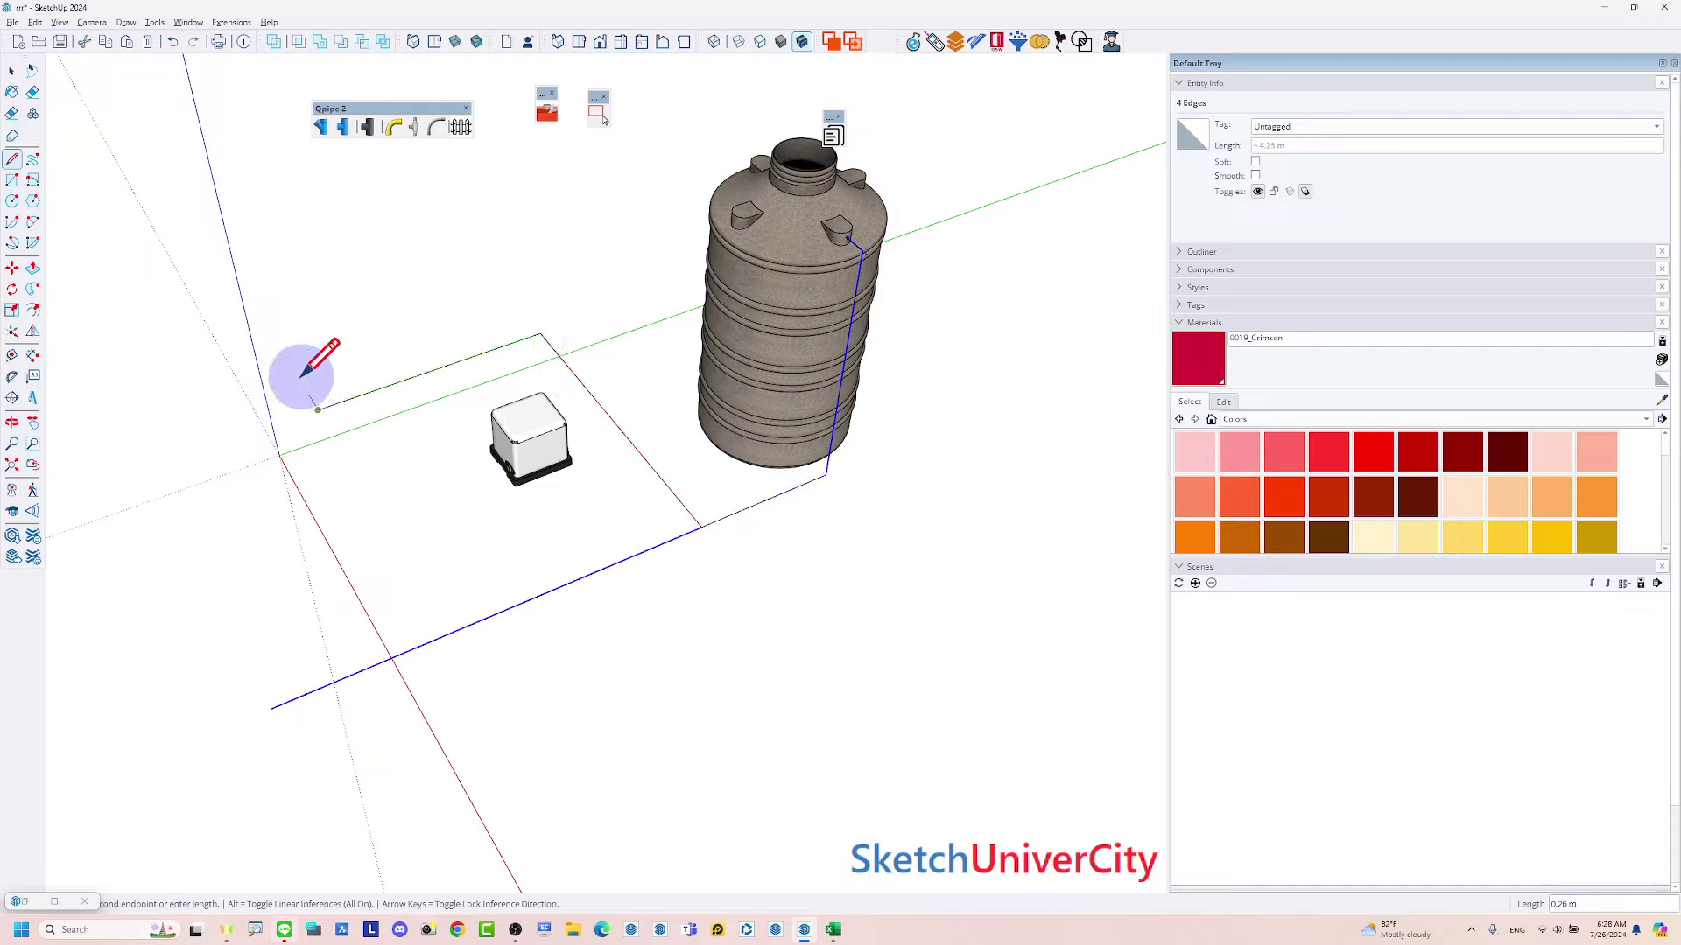
{"action": "left_click", "coordinate": [254, 304]}
{"action": "key", "text": "space"}
Add another segment from the branch corner, then cancel the unfinished line
{"action": "middle_click_drag", "start_coordinate": [255, 317], "coordinate": [315, 350]}
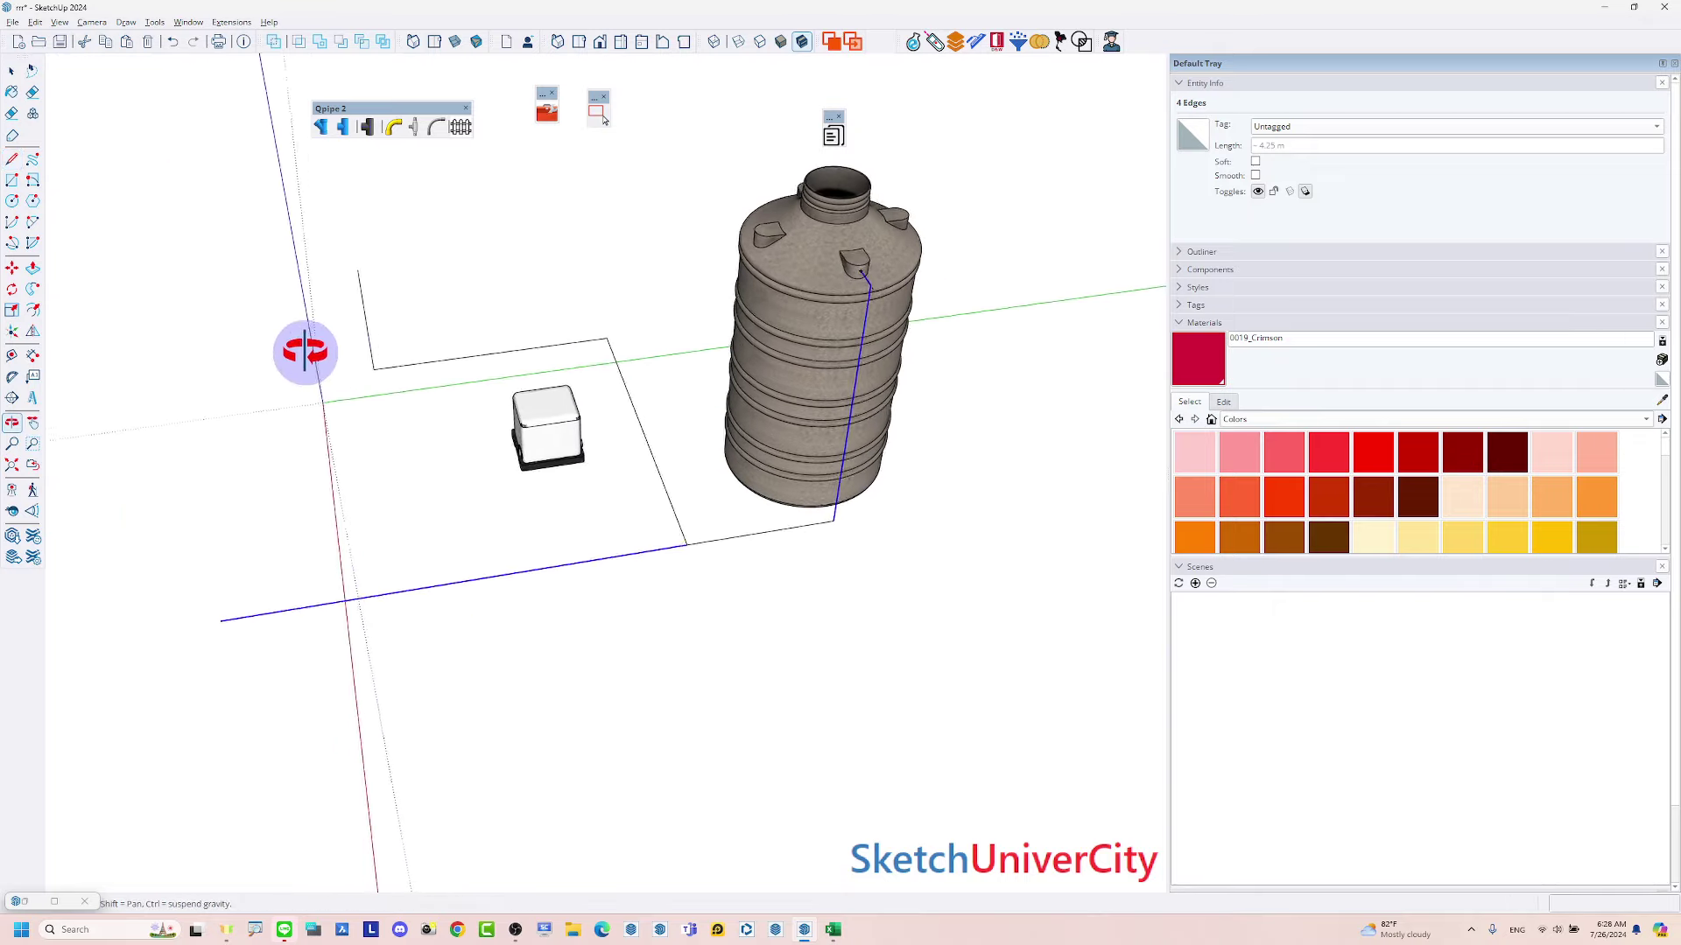
{"action": "scroll", "coordinate": [724, 513], "scroll_direction": "up", "scroll_amount": 2}
{"action": "scroll", "coordinate": [718, 506], "scroll_direction": "up", "scroll_amount": 2}
{"action": "scroll", "coordinate": [757, 516], "scroll_direction": "up", "scroll_amount": 2}
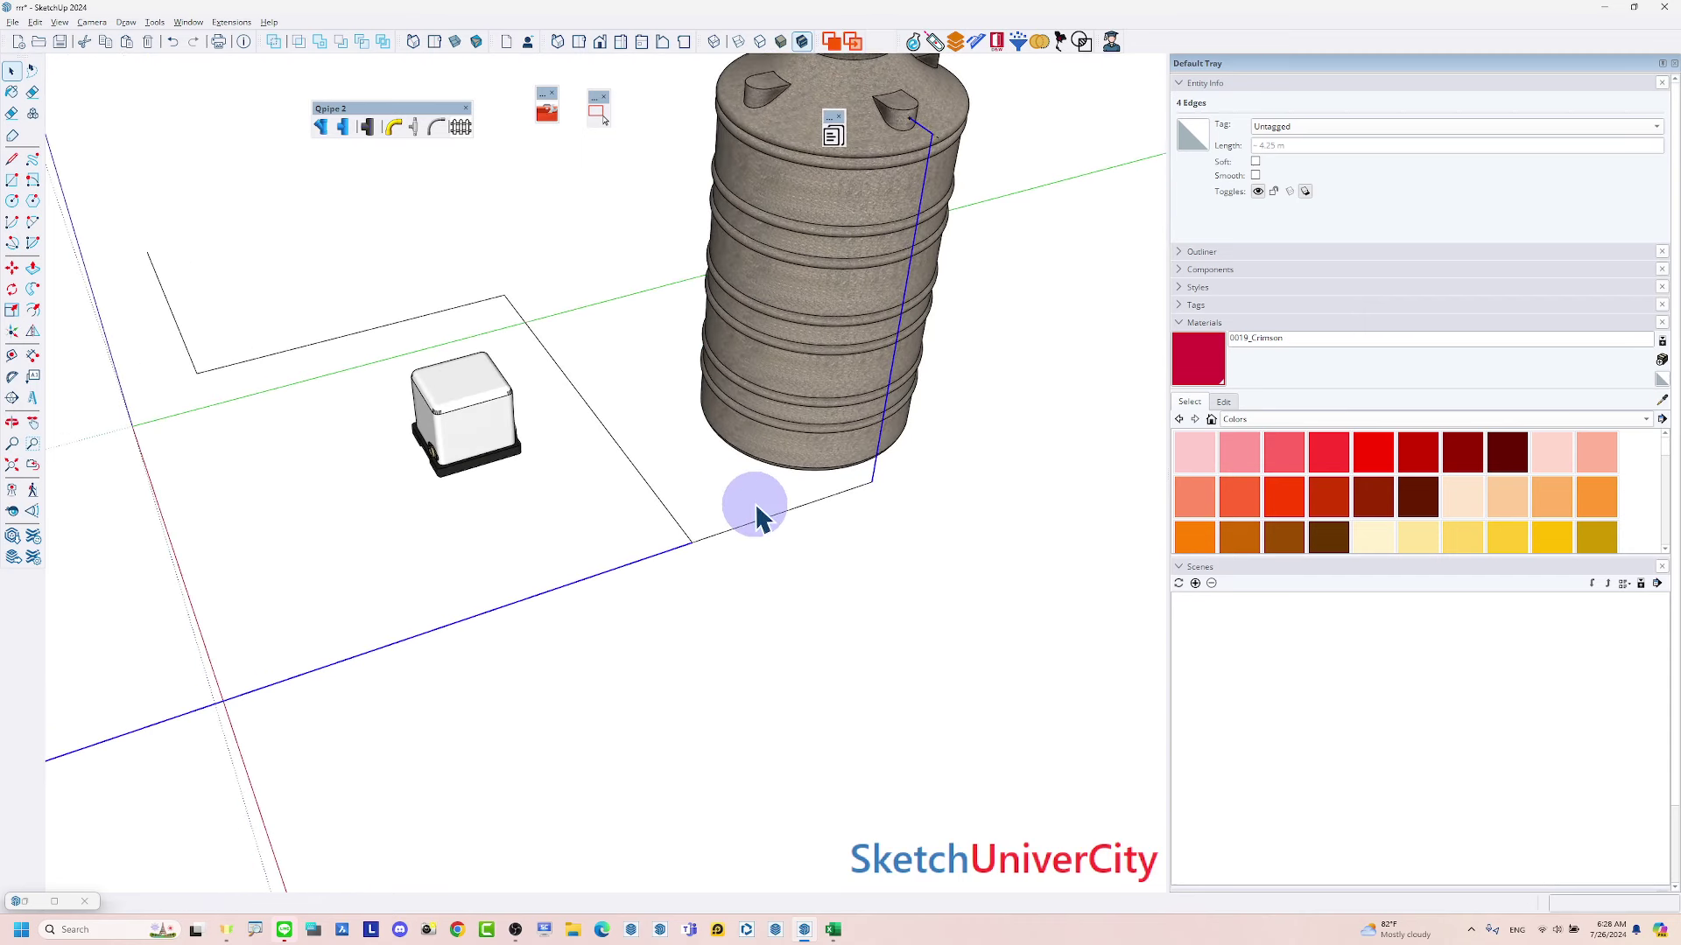
{"action": "scroll", "coordinate": [552, 420], "scroll_direction": "down", "scroll_amount": 2}
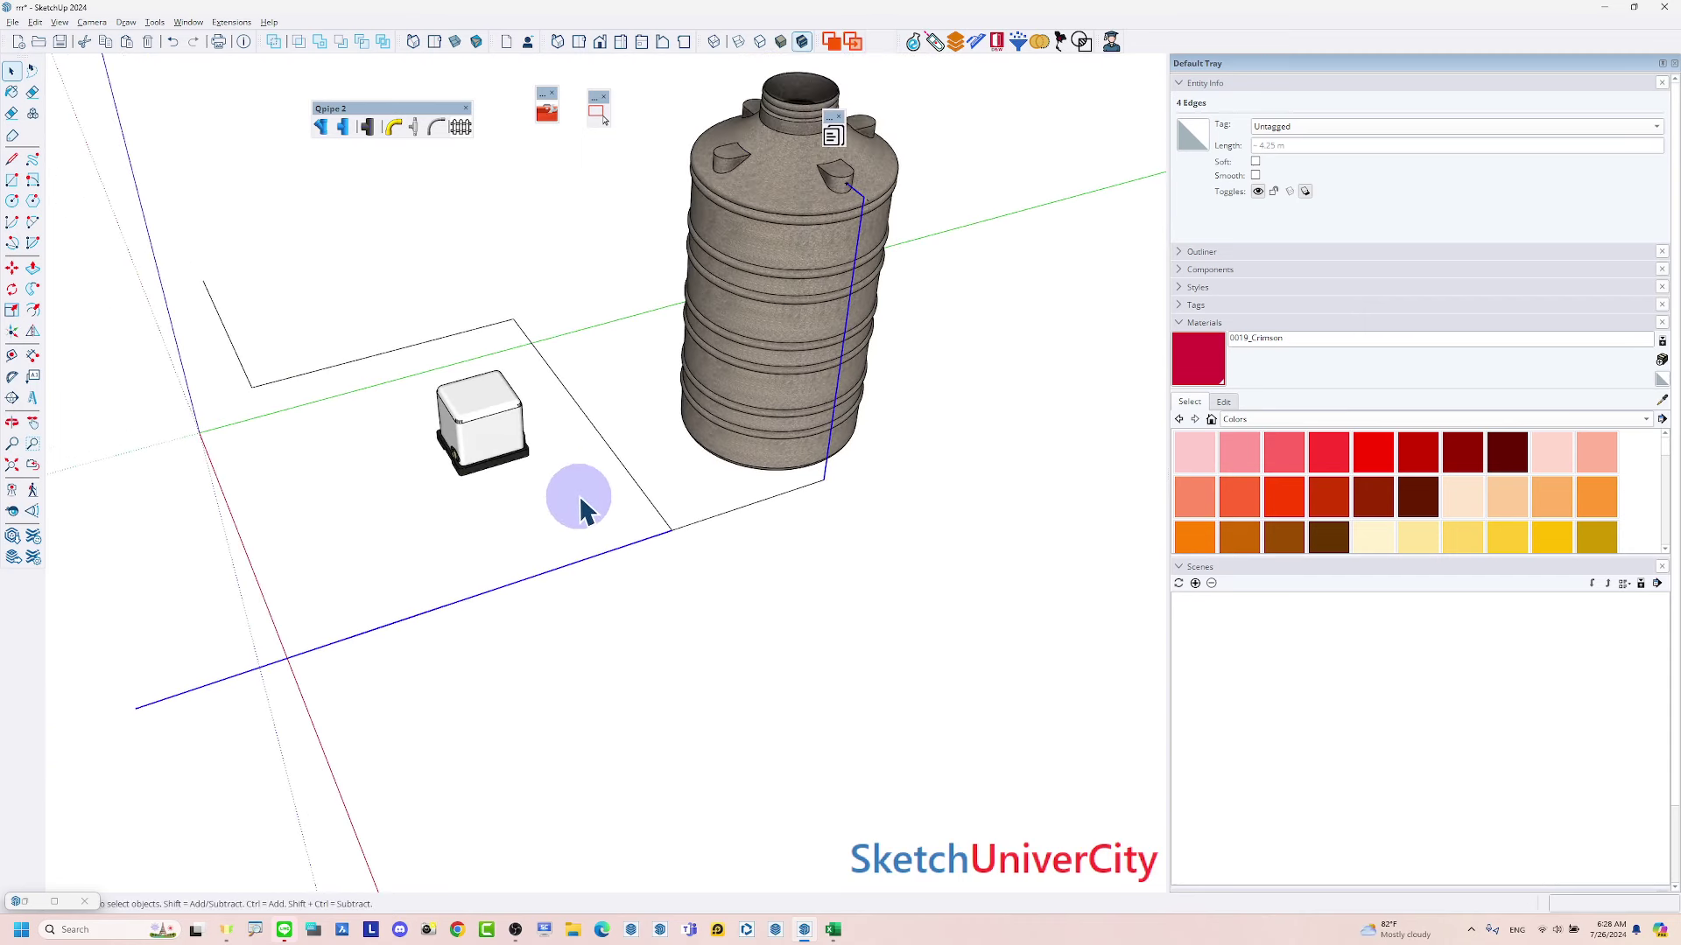
{"action": "mouse_move", "coordinate": [582, 507]}
{"action": "middle_mouse_down"}
{"action": "mouse_move", "coordinate": [507, 499]}
{"action": "mouse_move", "coordinate": [515, 420]}
{"action": "middle_mouse_up"}
{"action": "key", "text": "l"}
{"action": "left_click", "coordinate": [493, 347]}
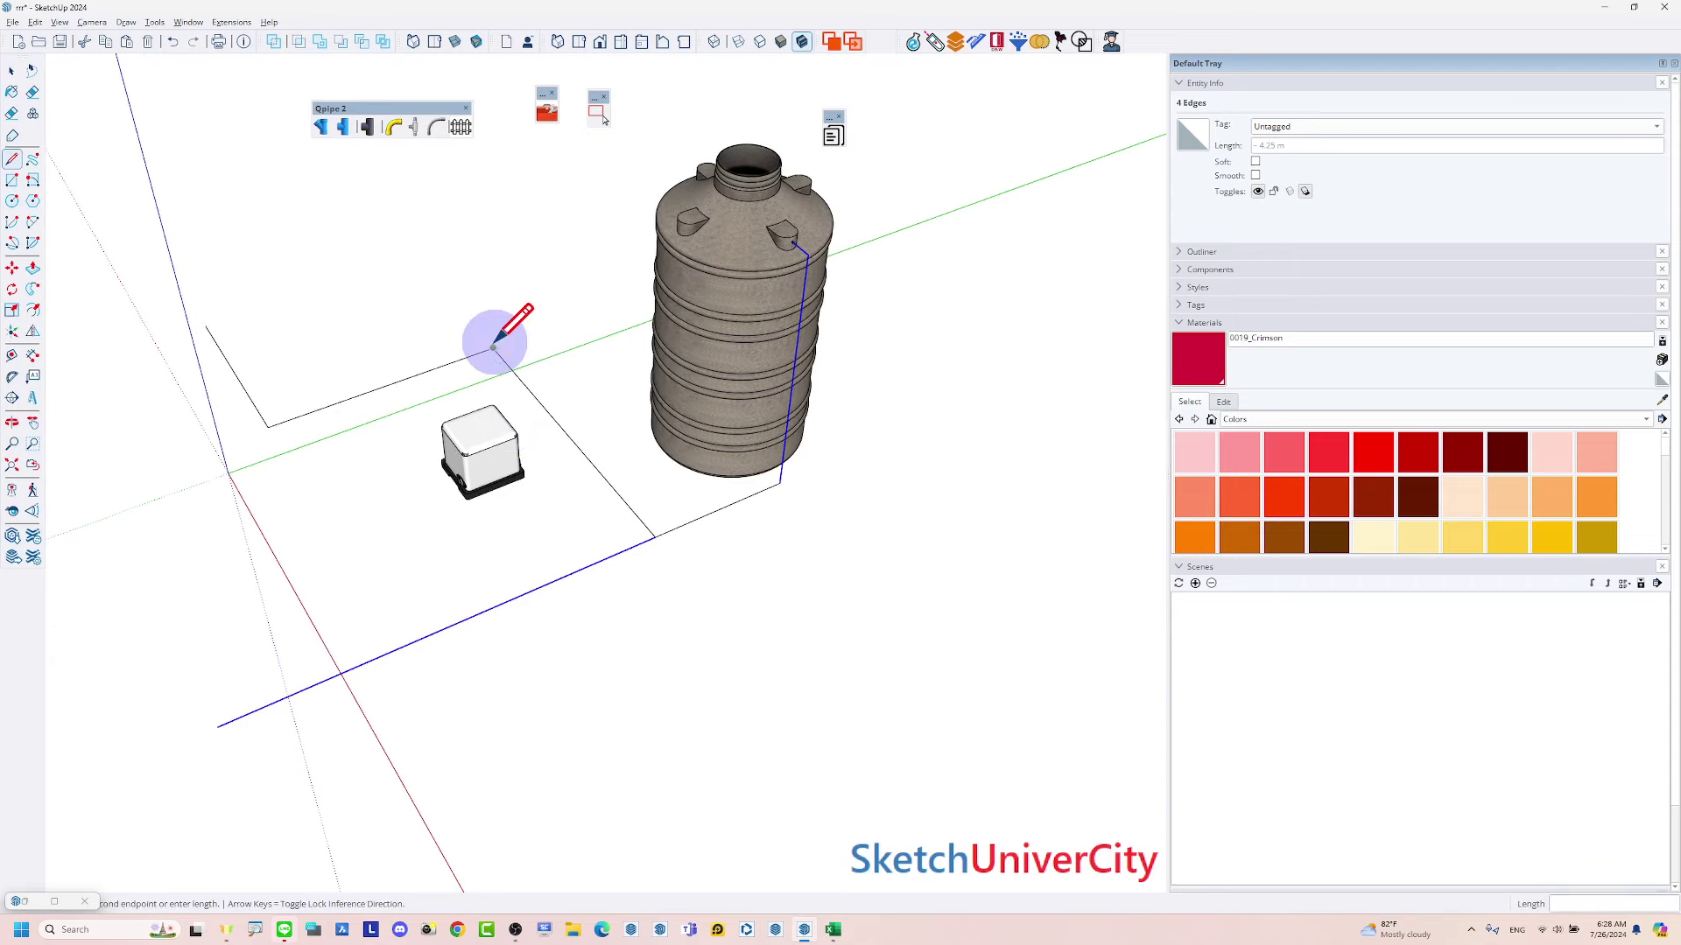
{"action": "mouse_move", "coordinate": [487, 338]}
{"action": "middle_mouse_down"}
{"action": "mouse_move", "coordinate": [738, 307]}
{"action": "mouse_move", "coordinate": [439, 269]}
{"action": "middle_mouse_up"}
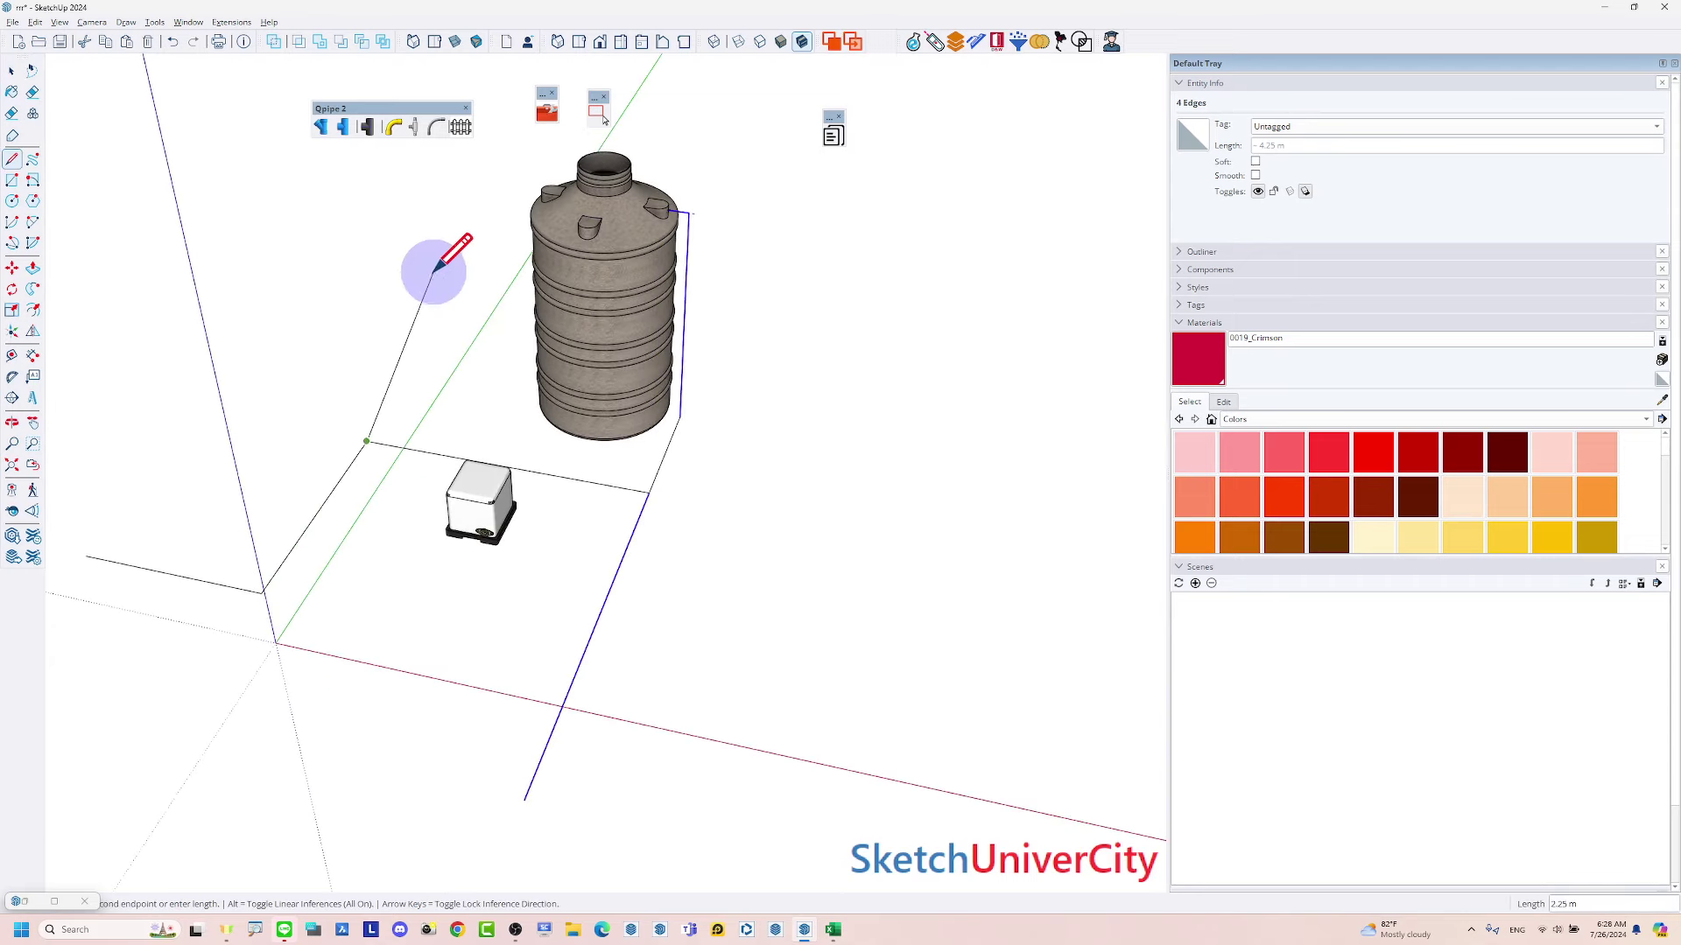
{"action": "left_click", "coordinate": [491, 258]}
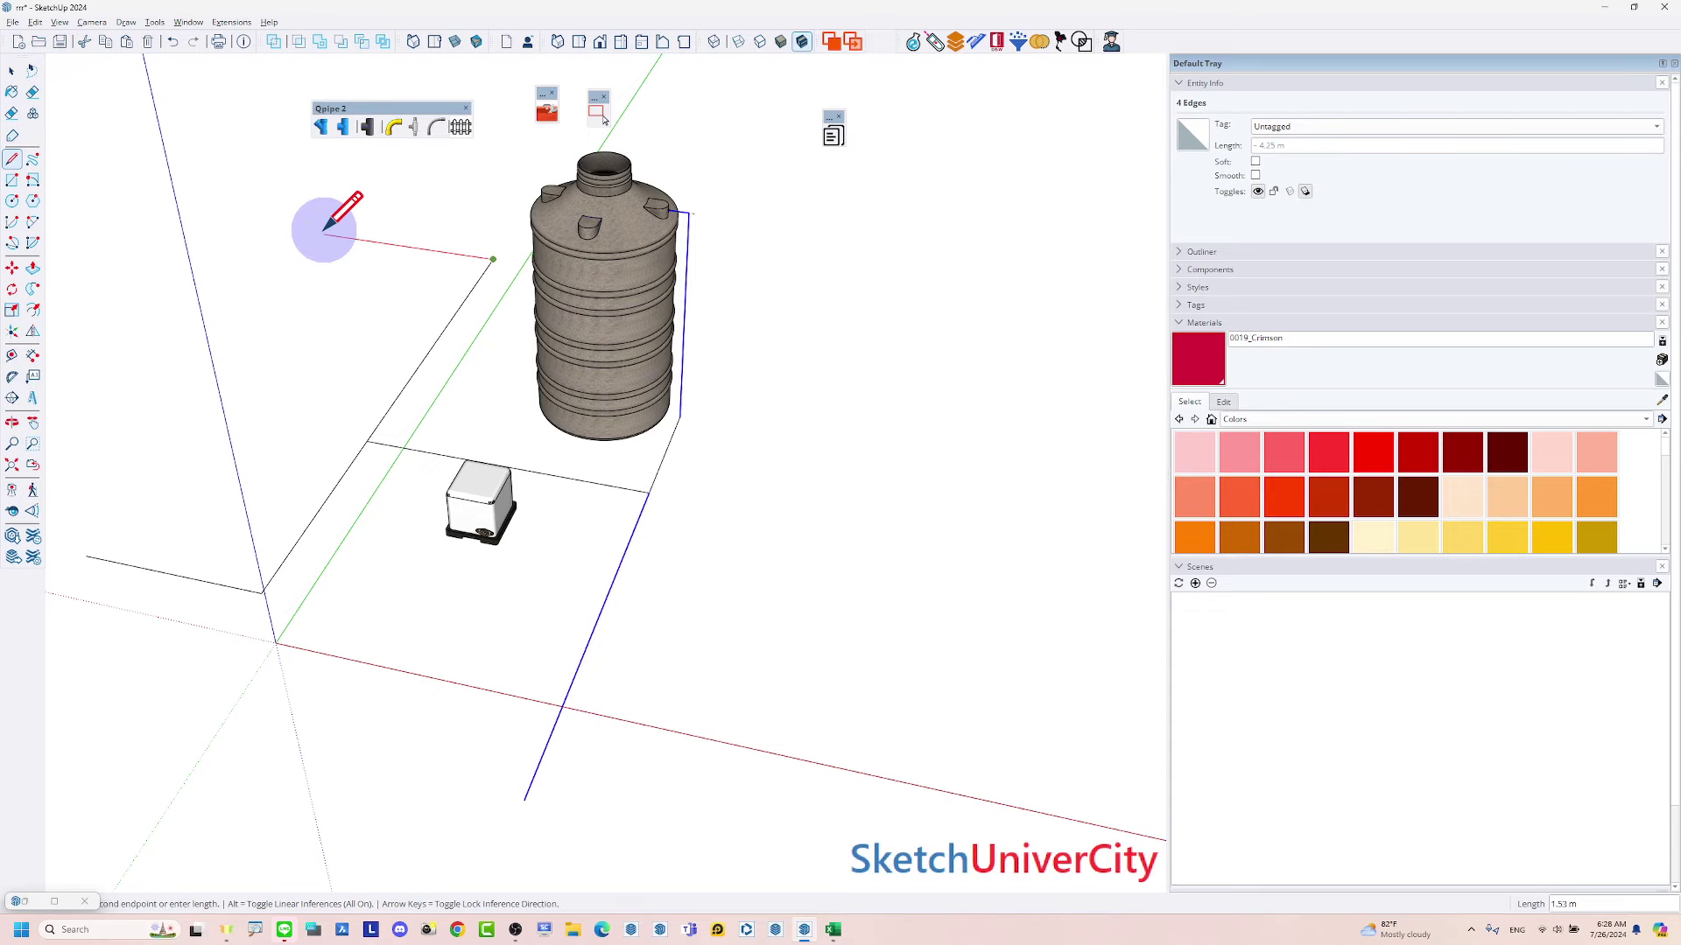
{"action": "key", "text": "space"}
Draw a short 0.42 m line from the ground path edge toward the pump box
{"action": "middle_click_drag", "start_coordinate": [893, 503], "coordinate": [436, 503]}
{"action": "scroll", "coordinate": [533, 375], "scroll_direction": "up", "scroll_amount": 2}
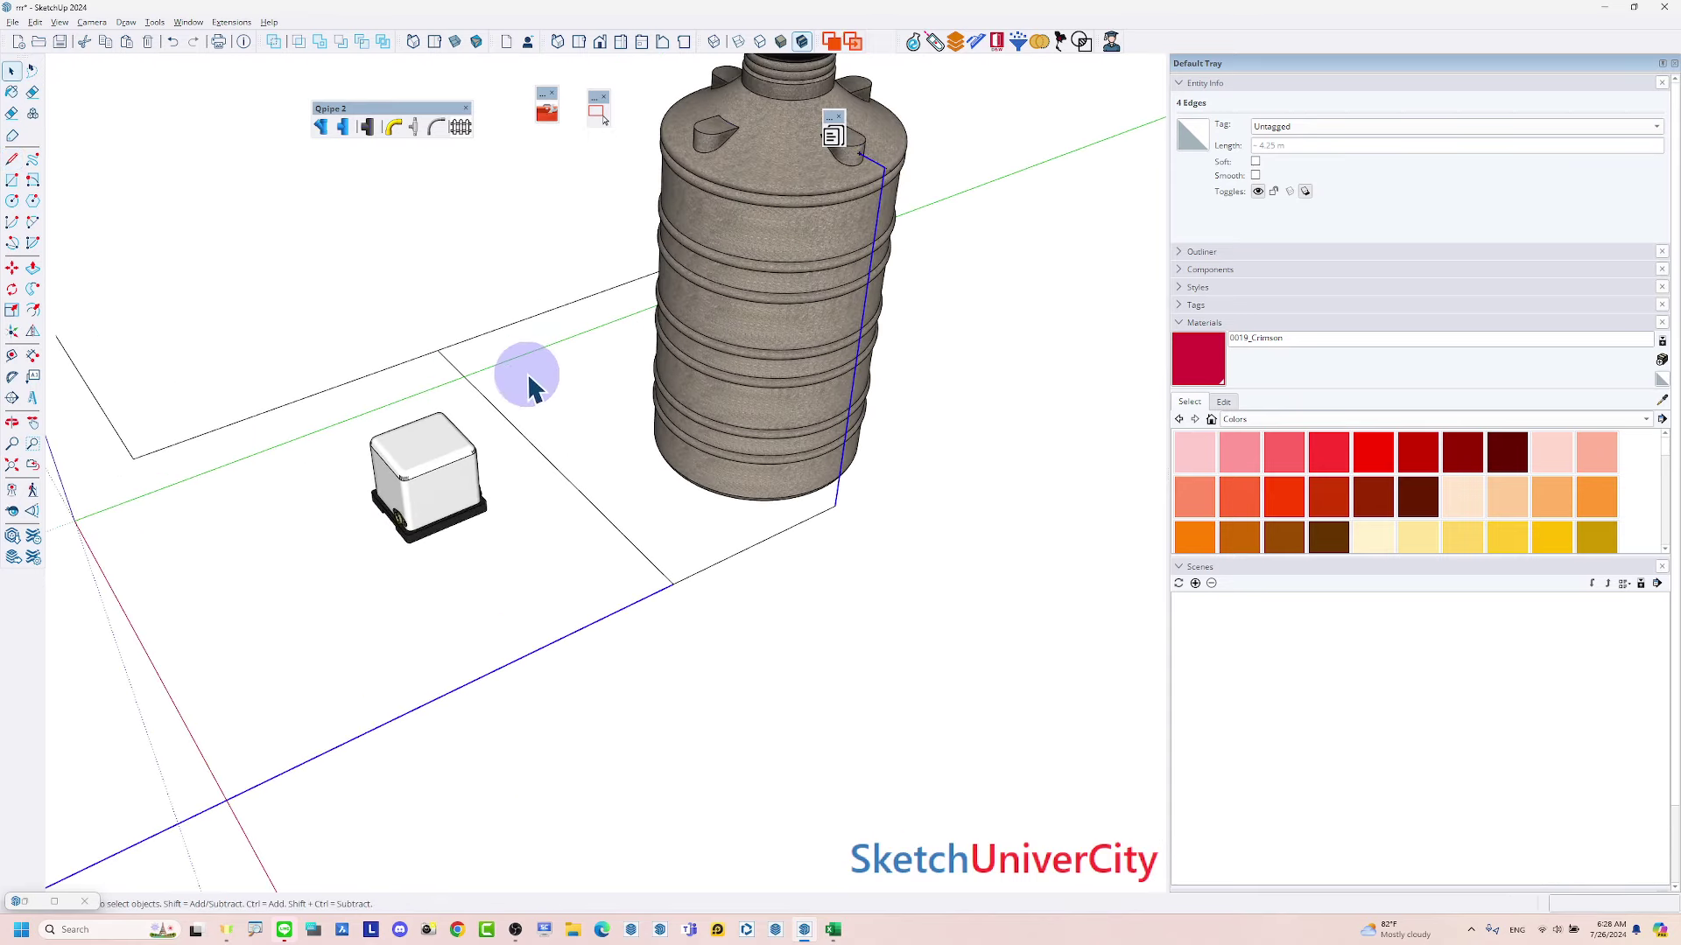
{"action": "scroll", "coordinate": [525, 385], "scroll_direction": "up", "scroll_amount": 2}
{"action": "scroll", "coordinate": [525, 385], "scroll_direction": "up", "scroll_amount": 3}
{"action": "key", "text": "l"}
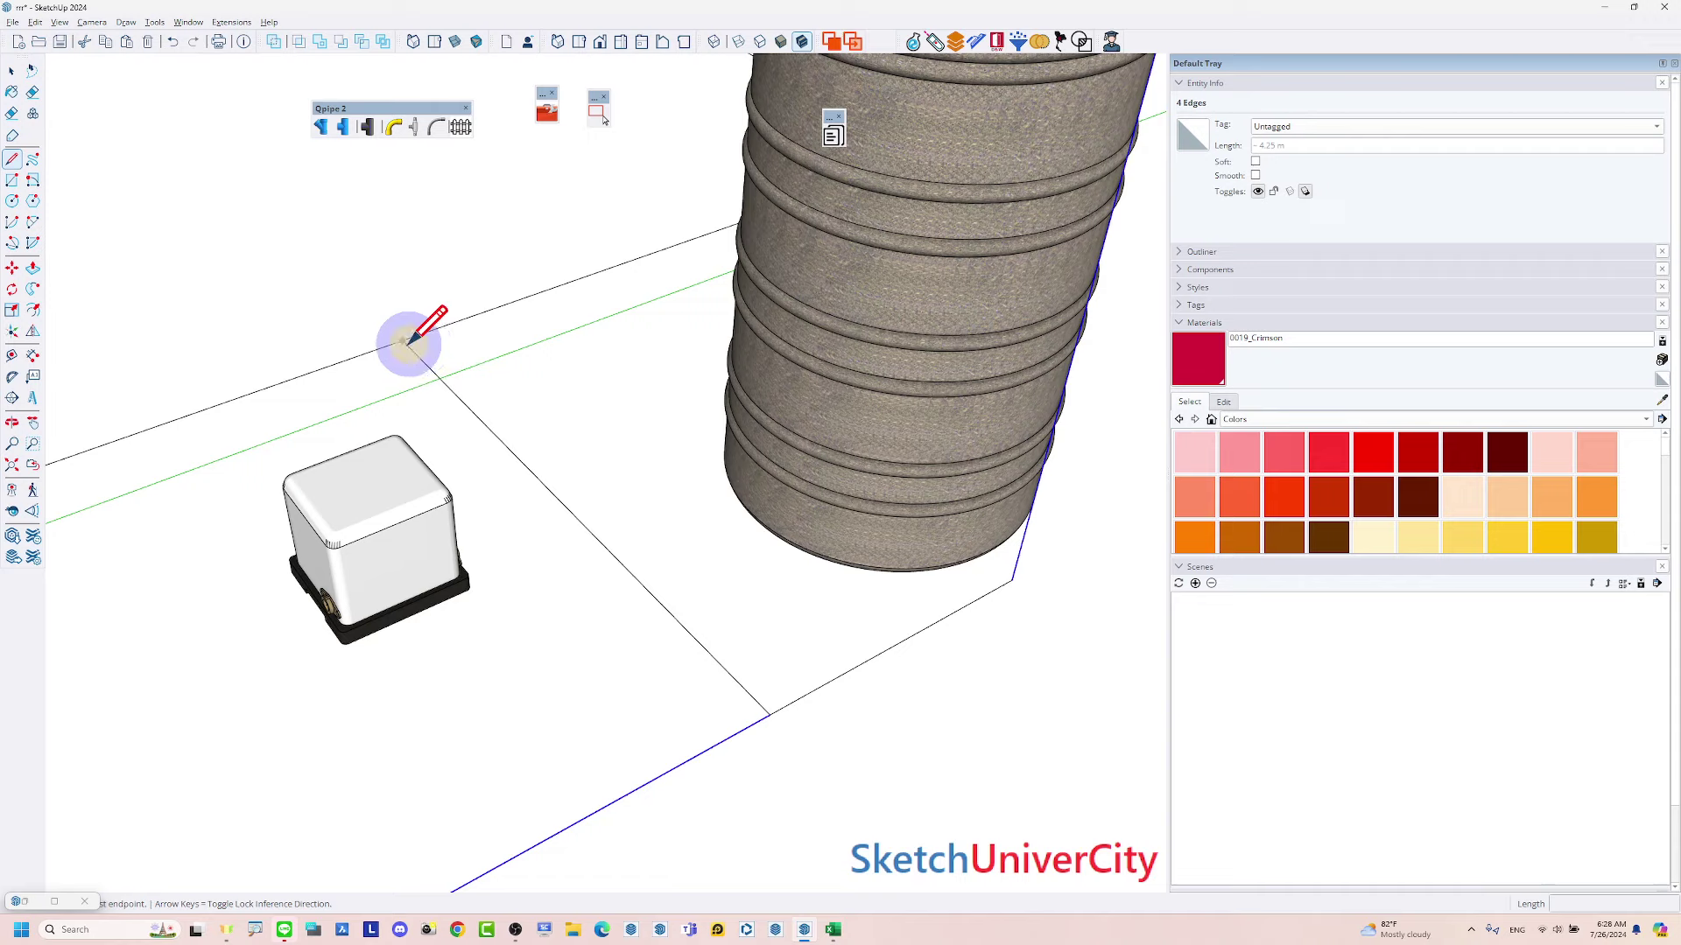
{"action": "left_click", "coordinate": [403, 341]}
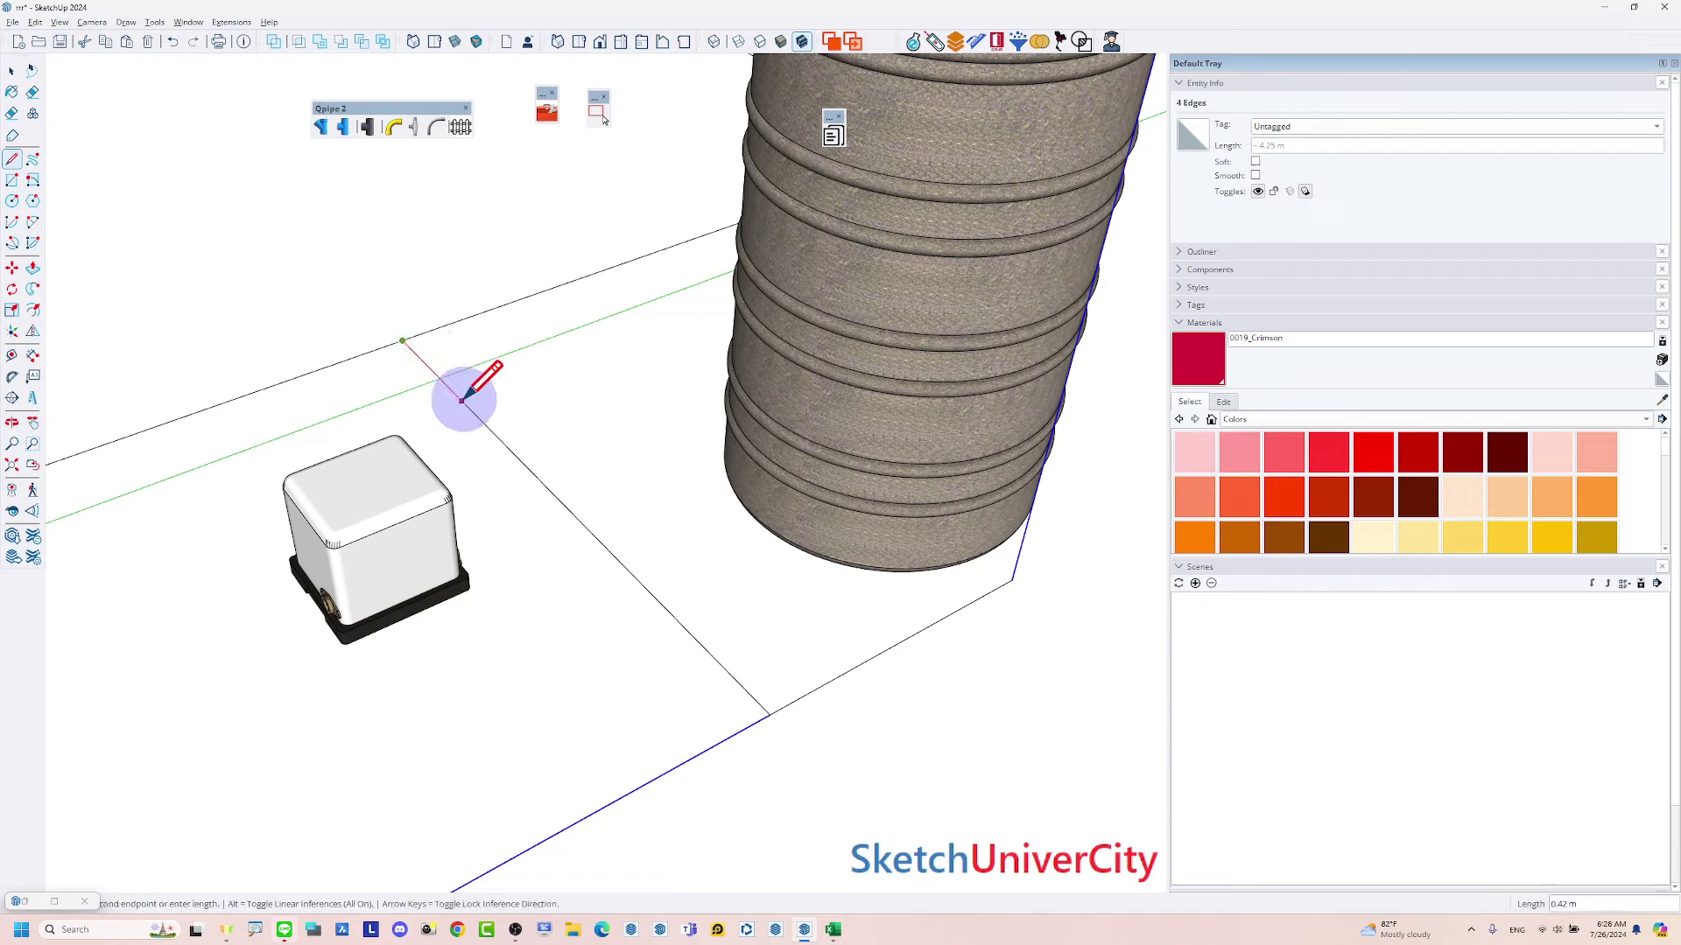
{"action": "left_click", "coordinate": [457, 392]}
{"action": "key", "text": "space"}
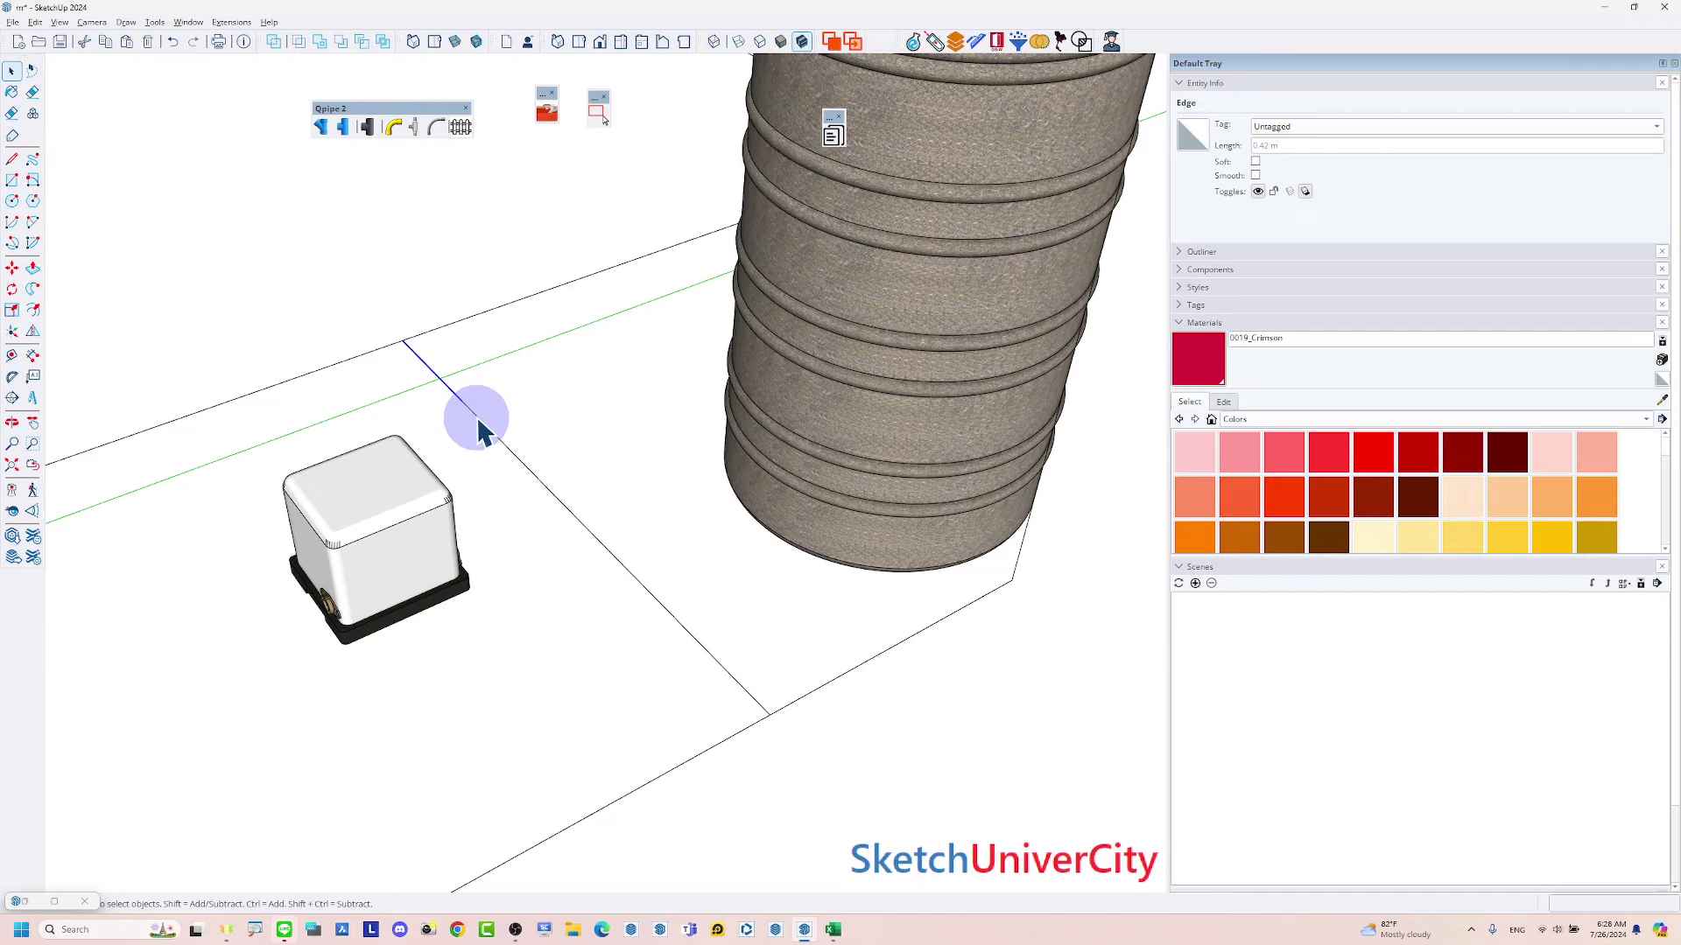
Erase the unwanted line running from the pump box
{"action": "left_click", "coordinate": [474, 414]}
{"action": "scroll", "coordinate": [864, 402], "scroll_direction": "down", "scroll_amount": 5}
{"action": "mouse_move", "coordinate": [613, 476]}
{"action": "middle_mouse_down"}
{"action": "mouse_move", "coordinate": [760, 424]}
{"action": "mouse_move", "coordinate": [656, 581]}
{"action": "mouse_move", "coordinate": [479, 579]}
{"action": "mouse_move", "coordinate": [601, 601]}
{"action": "middle_mouse_up"}
{"action": "scroll", "coordinate": [596, 482], "scroll_direction": "up", "scroll_amount": 3}
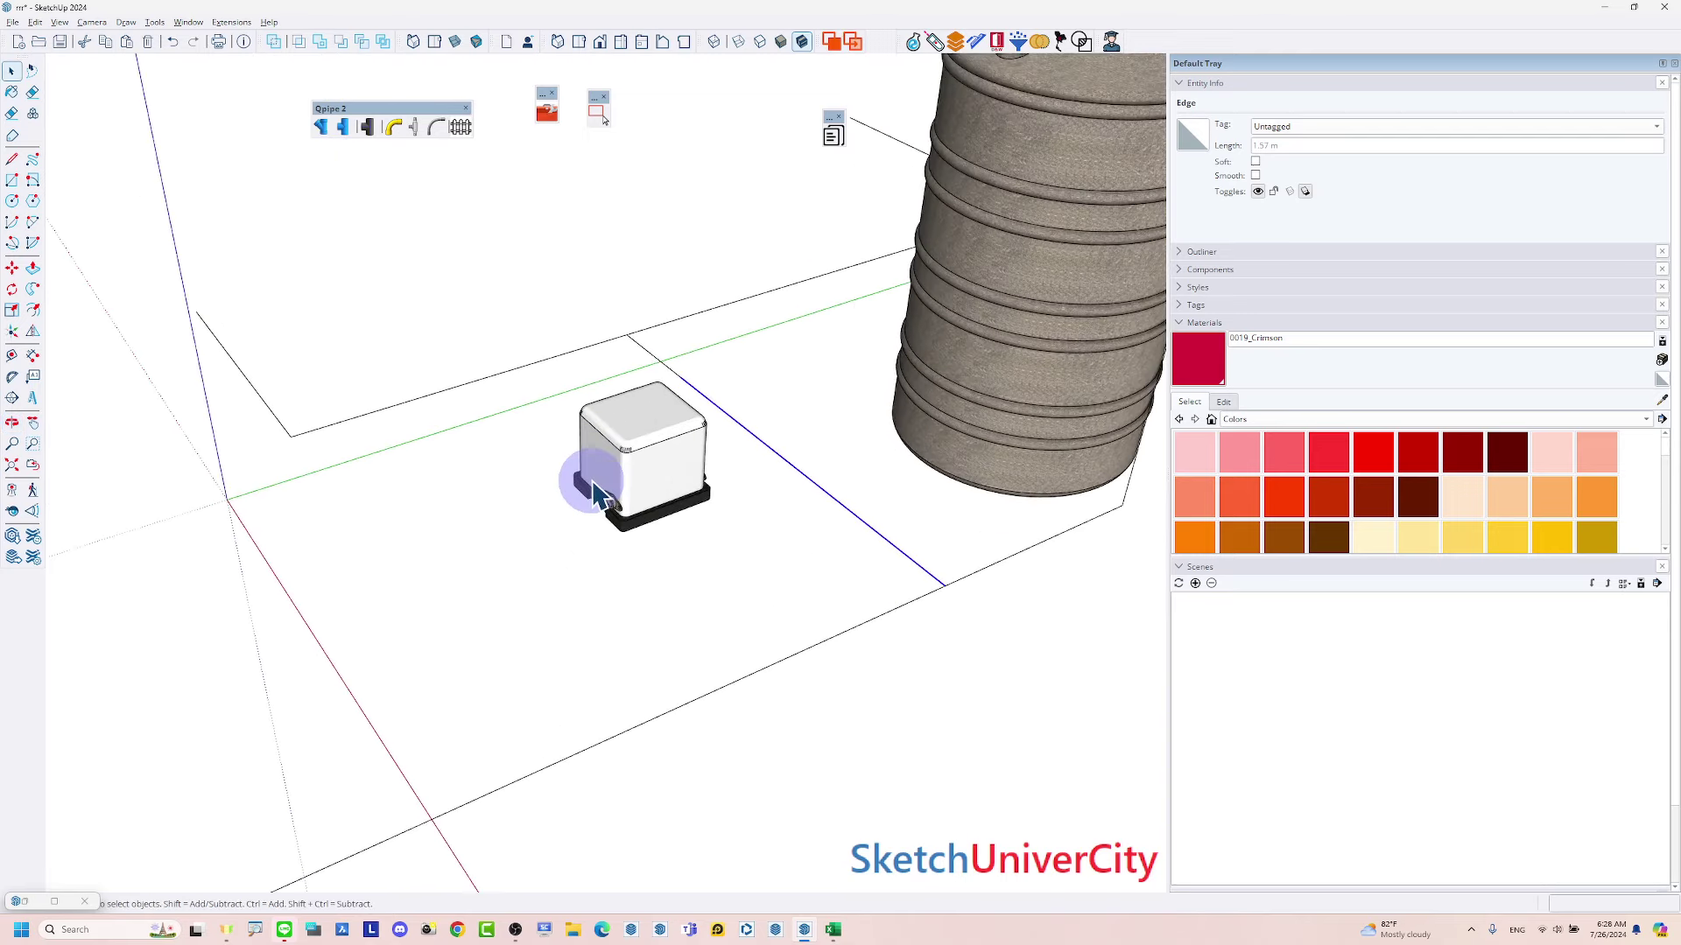
{"action": "scroll", "coordinate": [596, 503], "scroll_direction": "up", "scroll_amount": 2}
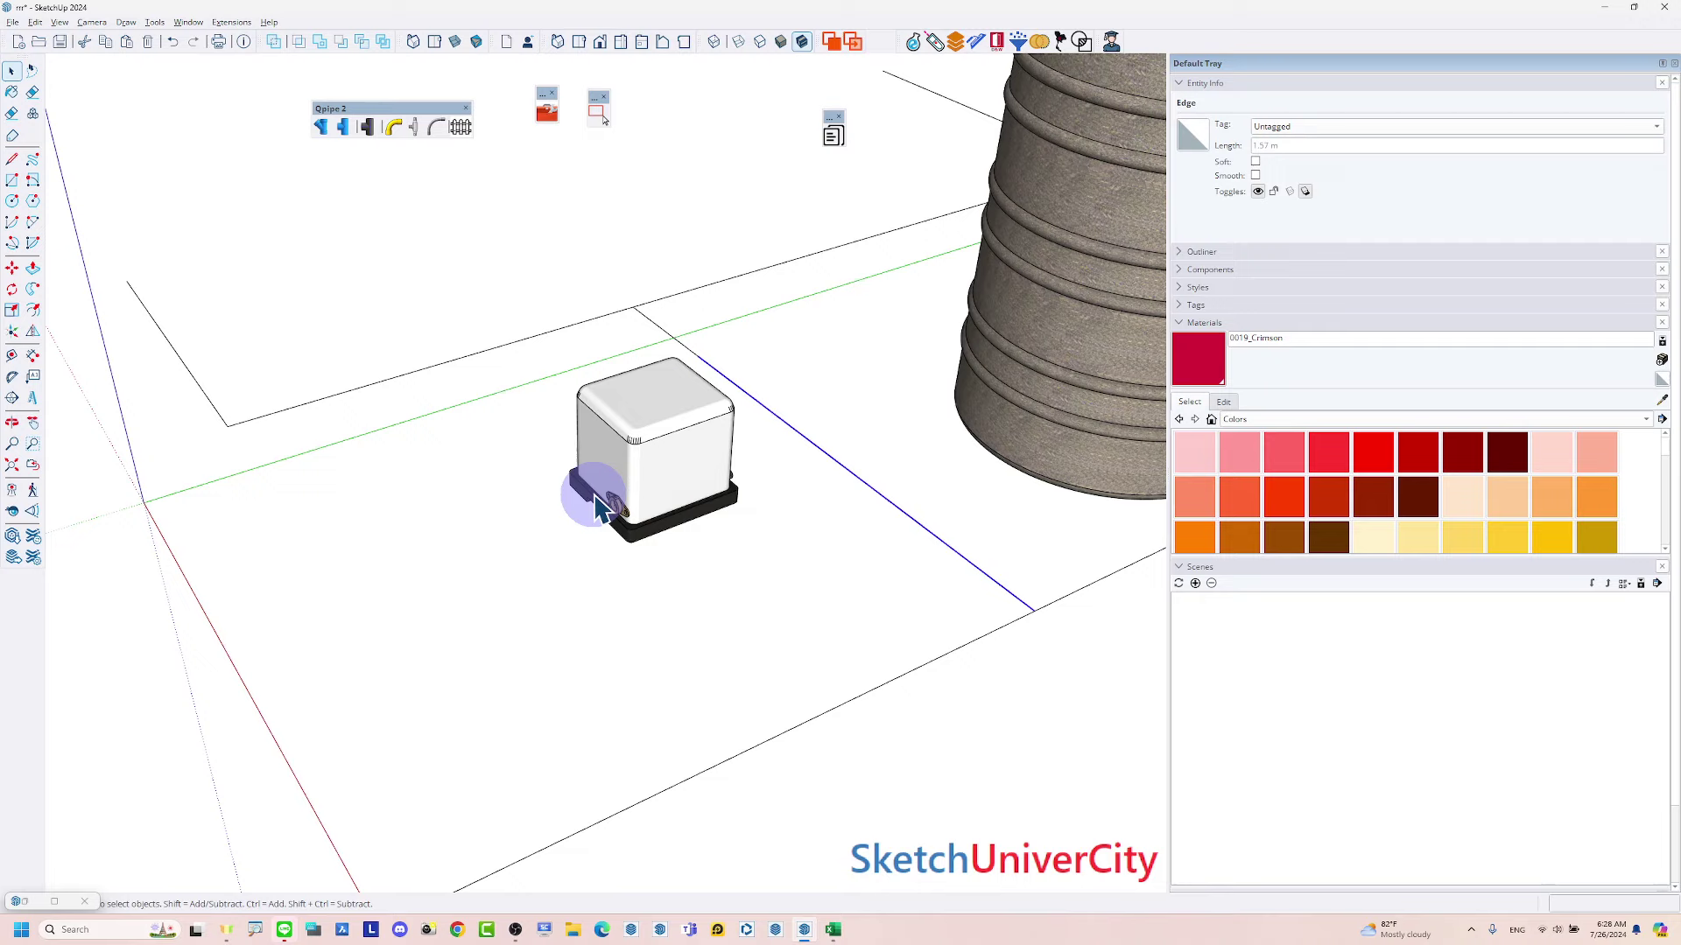
{"action": "scroll", "coordinate": [534, 520], "scroll_direction": "down", "scroll_amount": 3}
{"action": "middle_click_drag", "start_coordinate": [480, 537], "coordinate": [720, 470]}
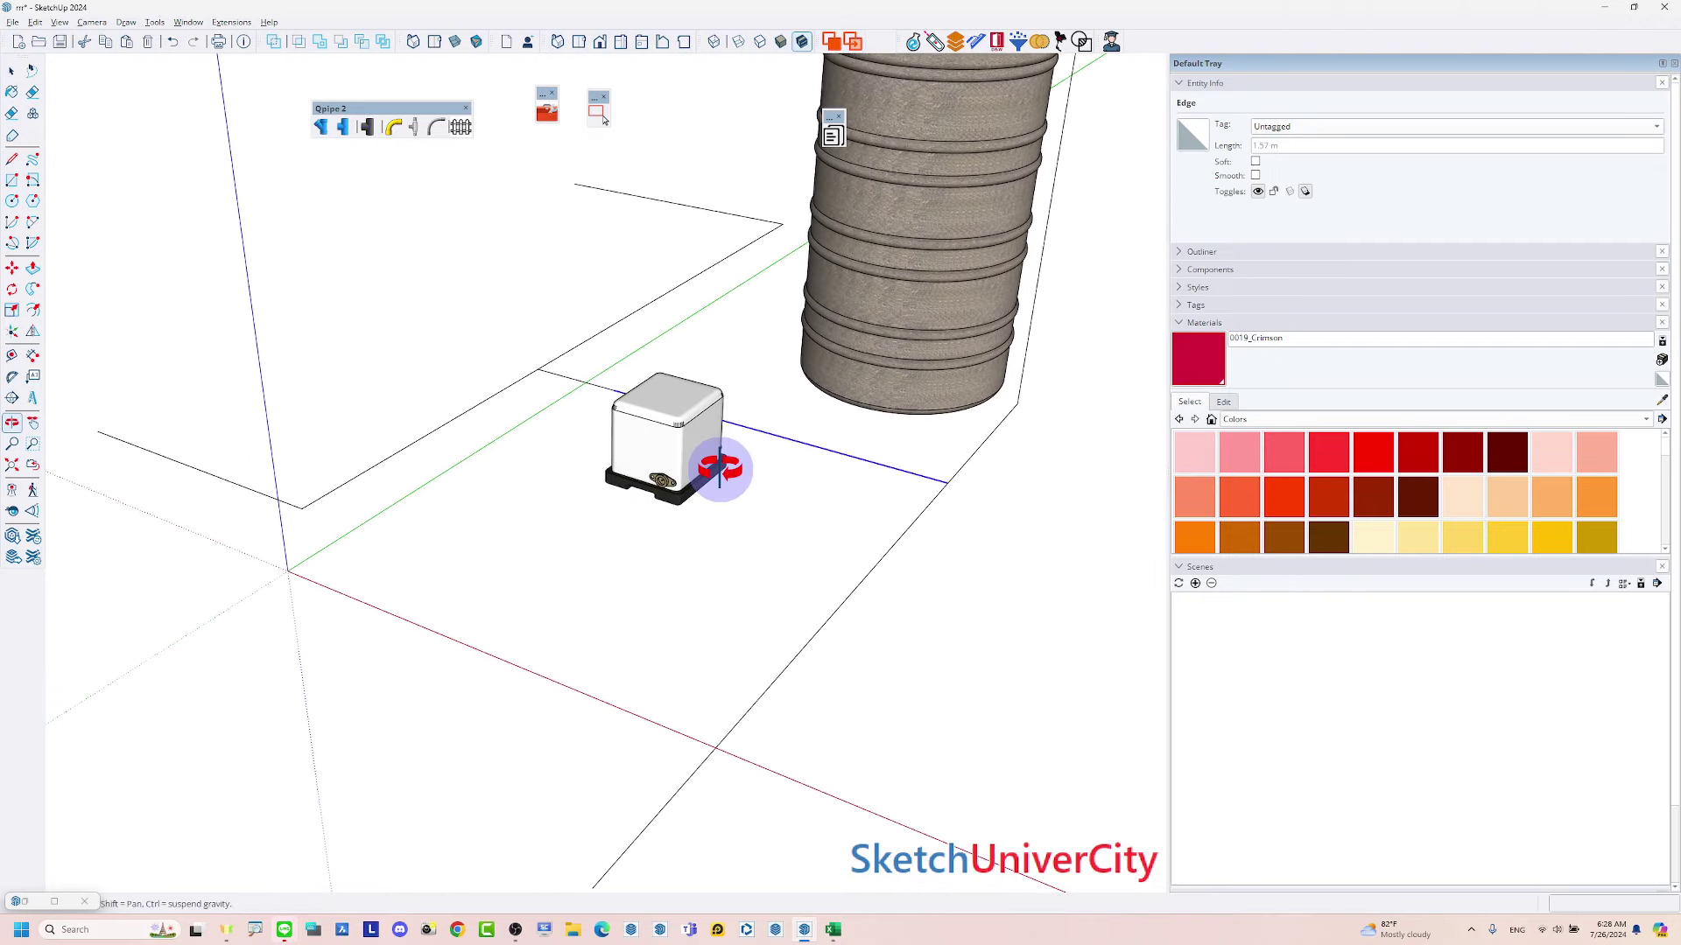
{"action": "key", "text": "e"}
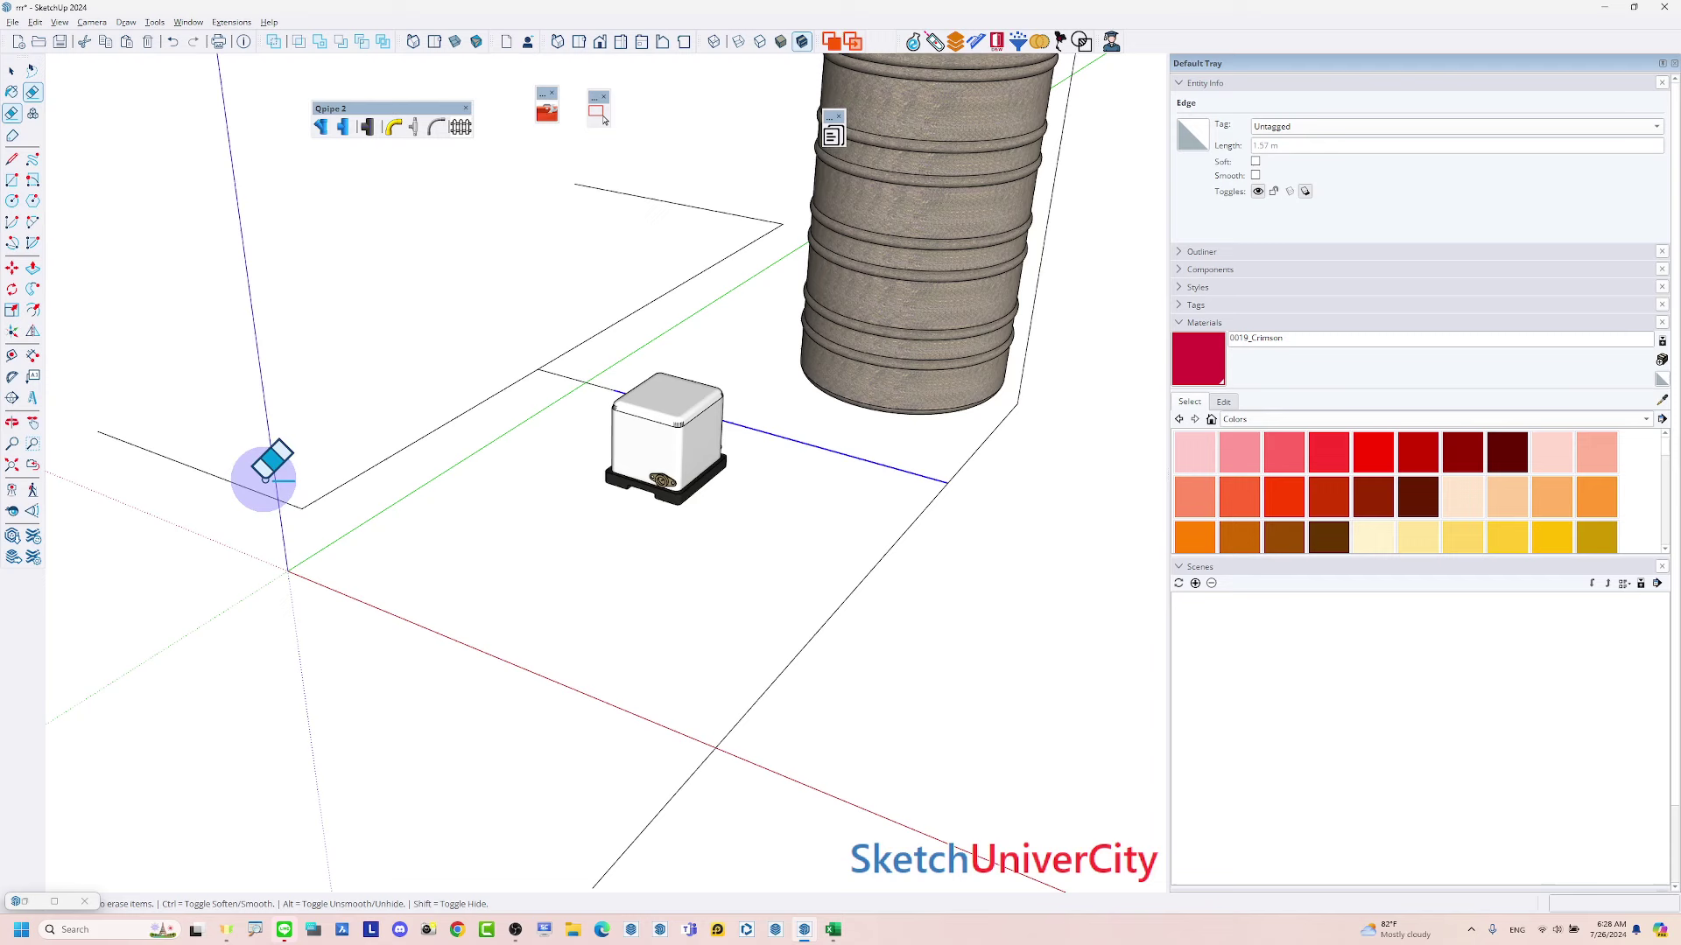
{"action": "left_click", "coordinate": [265, 479]}
Draw a guide line from the path's corner toward the pump flange centre
{"action": "mouse_move", "coordinate": [270, 506]}
{"action": "middle_mouse_down"}
{"action": "mouse_move", "coordinate": [300, 608]}
{"action": "mouse_move", "coordinate": [265, 638]}
{"action": "middle_mouse_up"}
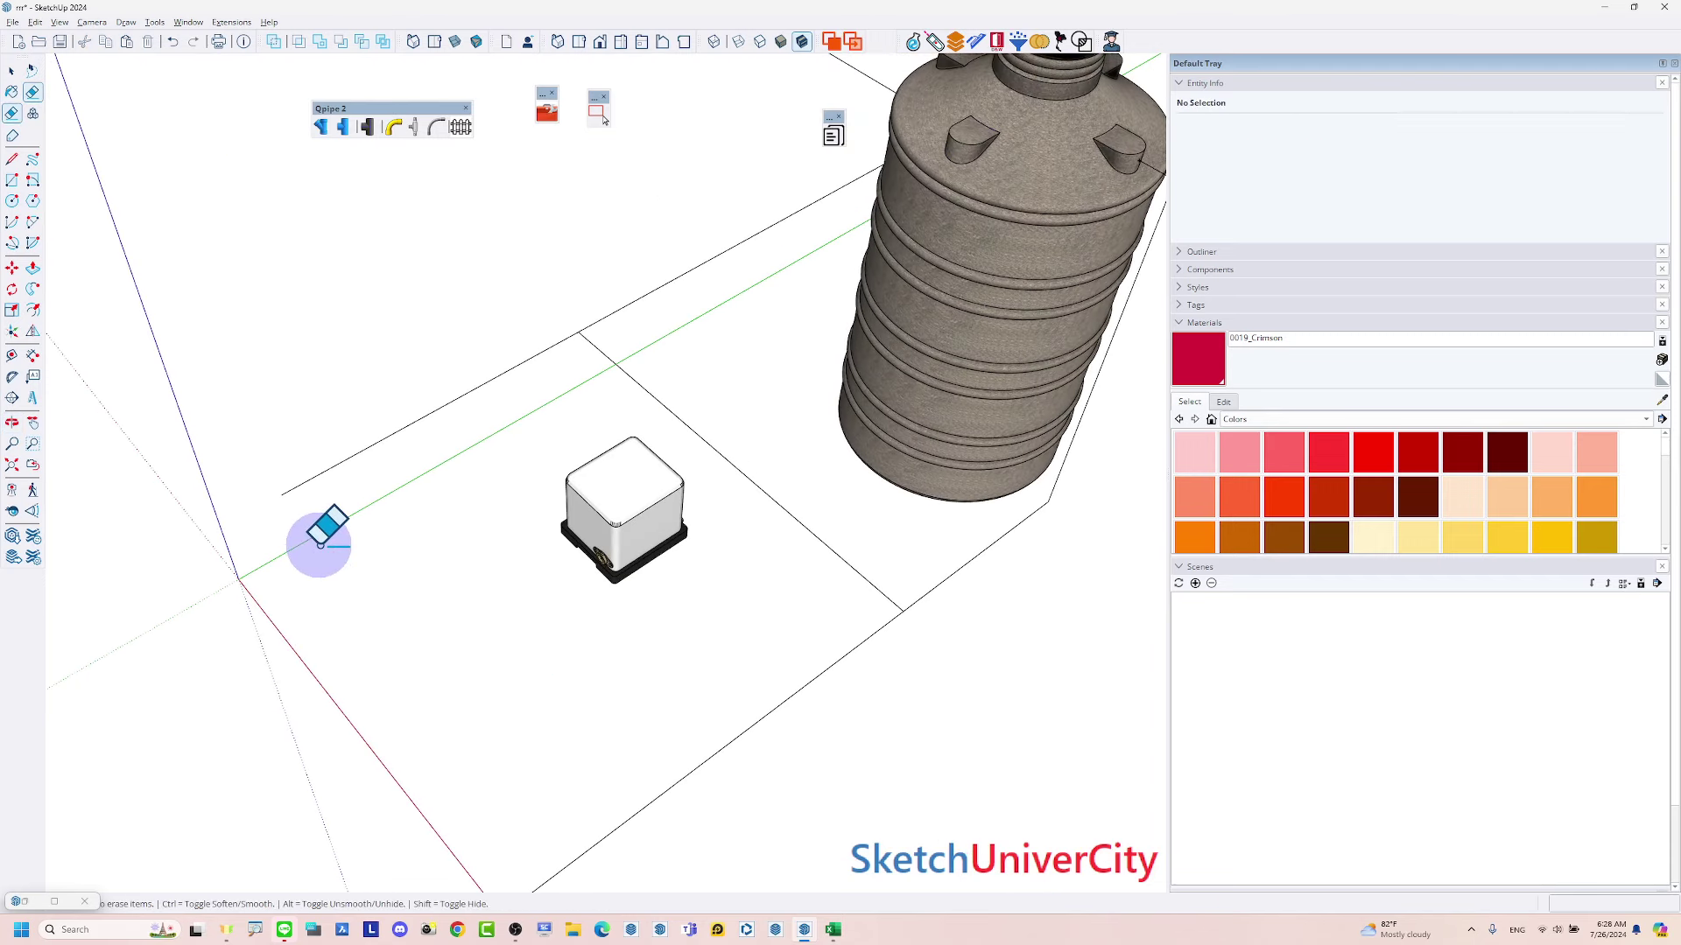
{"action": "key", "text": "l"}
{"action": "mouse_move", "coordinate": [300, 487]}
{"action": "middle_mouse_down"}
{"action": "mouse_move", "coordinate": [327, 435]}
{"action": "mouse_move", "coordinate": [293, 490]}
{"action": "middle_mouse_up"}
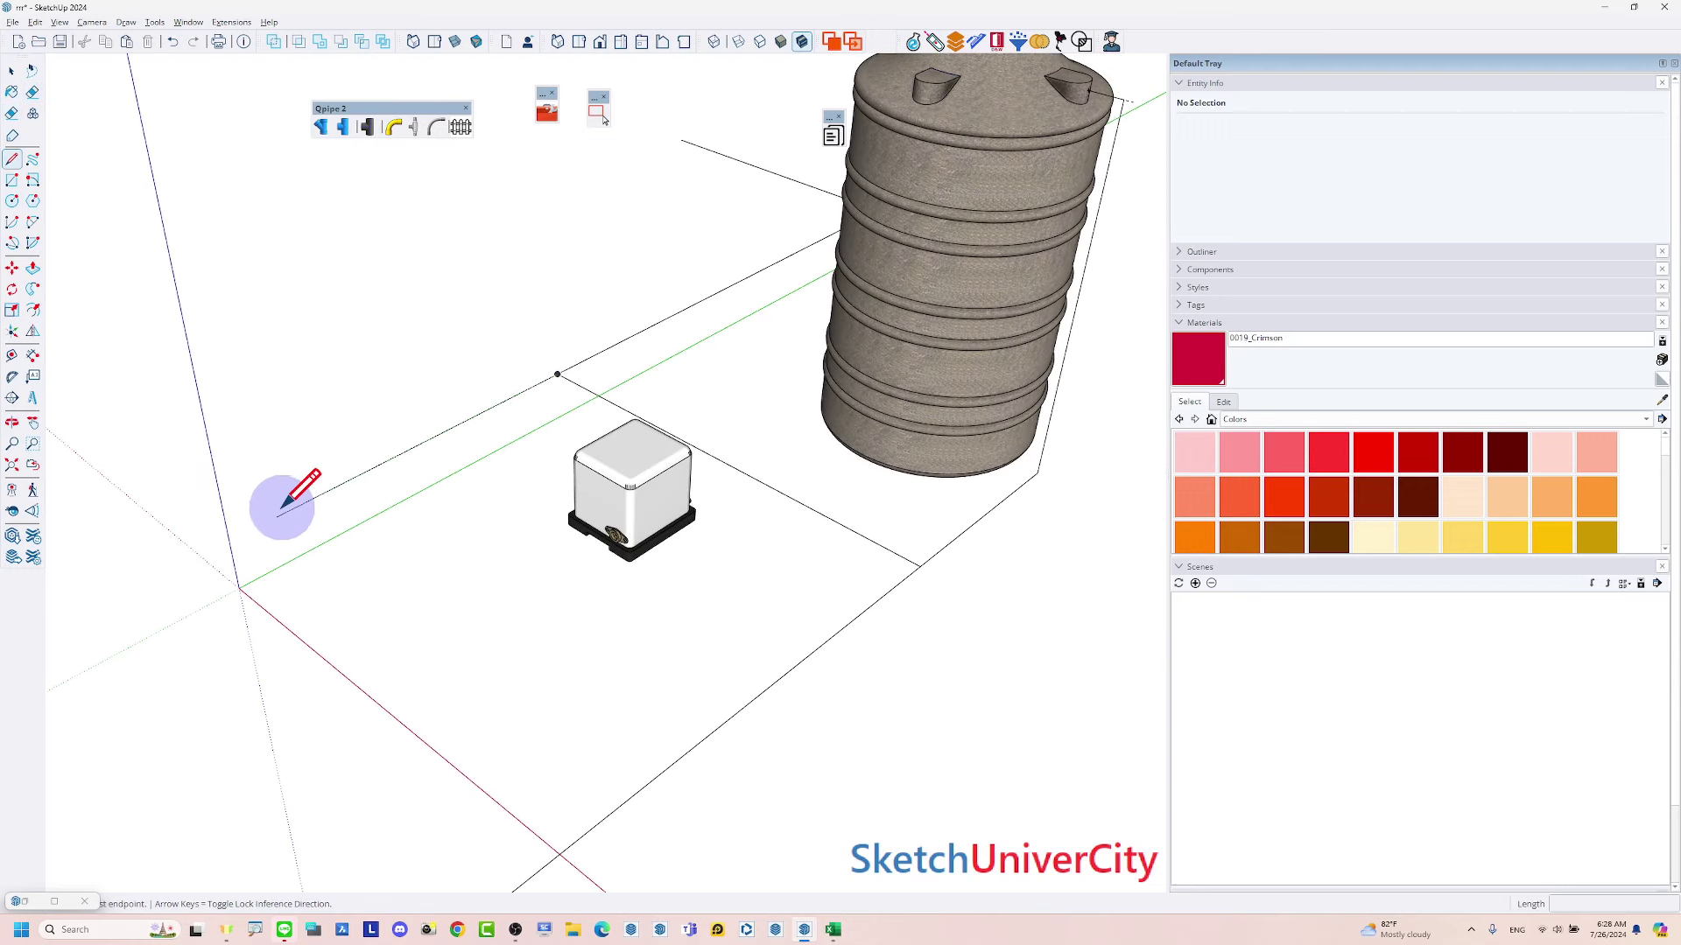
{"action": "left_click", "coordinate": [276, 516]}
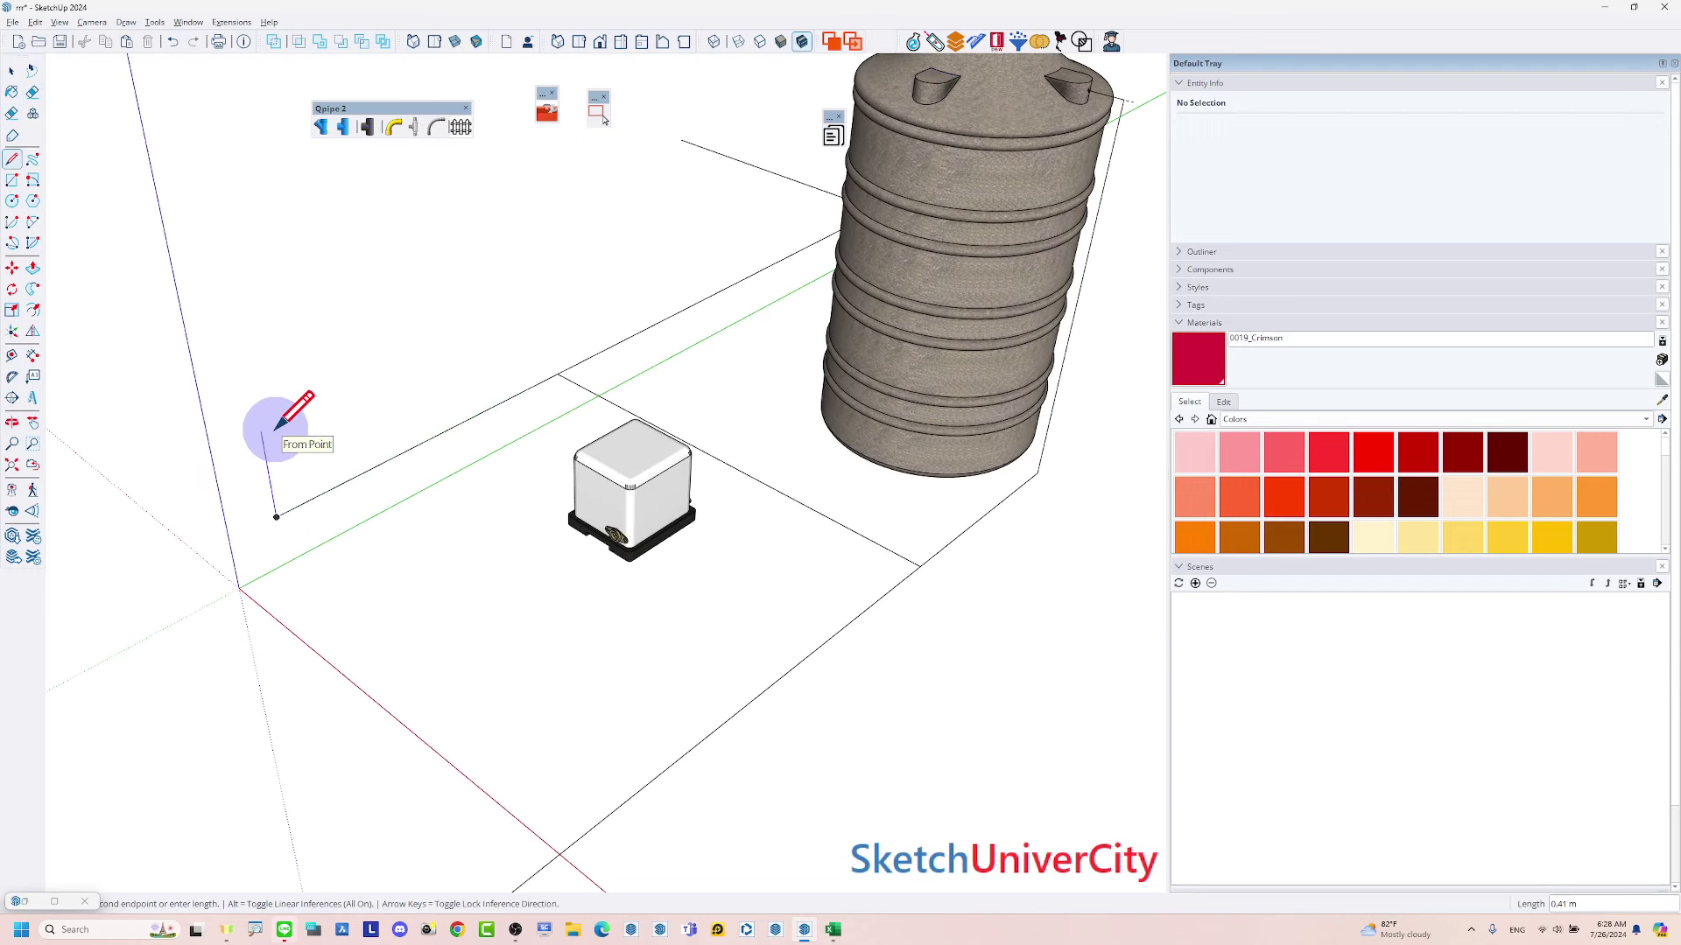
{"action": "scroll", "coordinate": [543, 525], "scroll_direction": "up", "scroll_amount": 2}
{"action": "scroll", "coordinate": [679, 555], "scroll_direction": "up", "scroll_amount": 2}
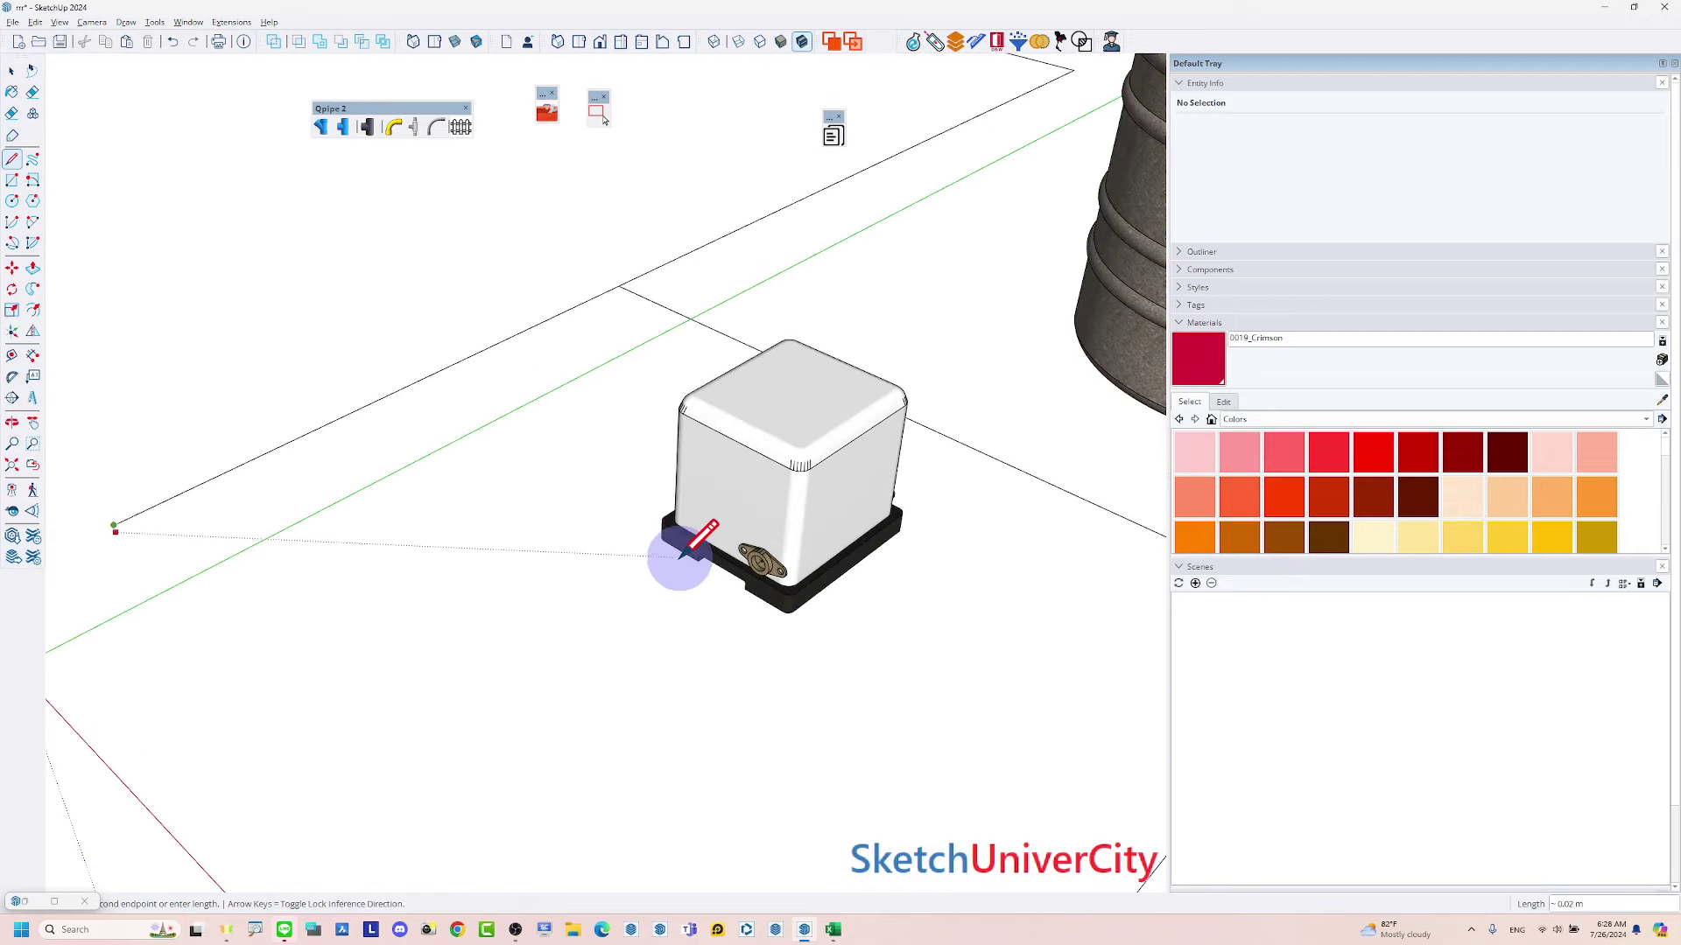
{"action": "scroll", "coordinate": [787, 548], "scroll_direction": "up", "scroll_amount": 2}
{"action": "scroll", "coordinate": [789, 562], "scroll_direction": "up", "scroll_amount": 2}
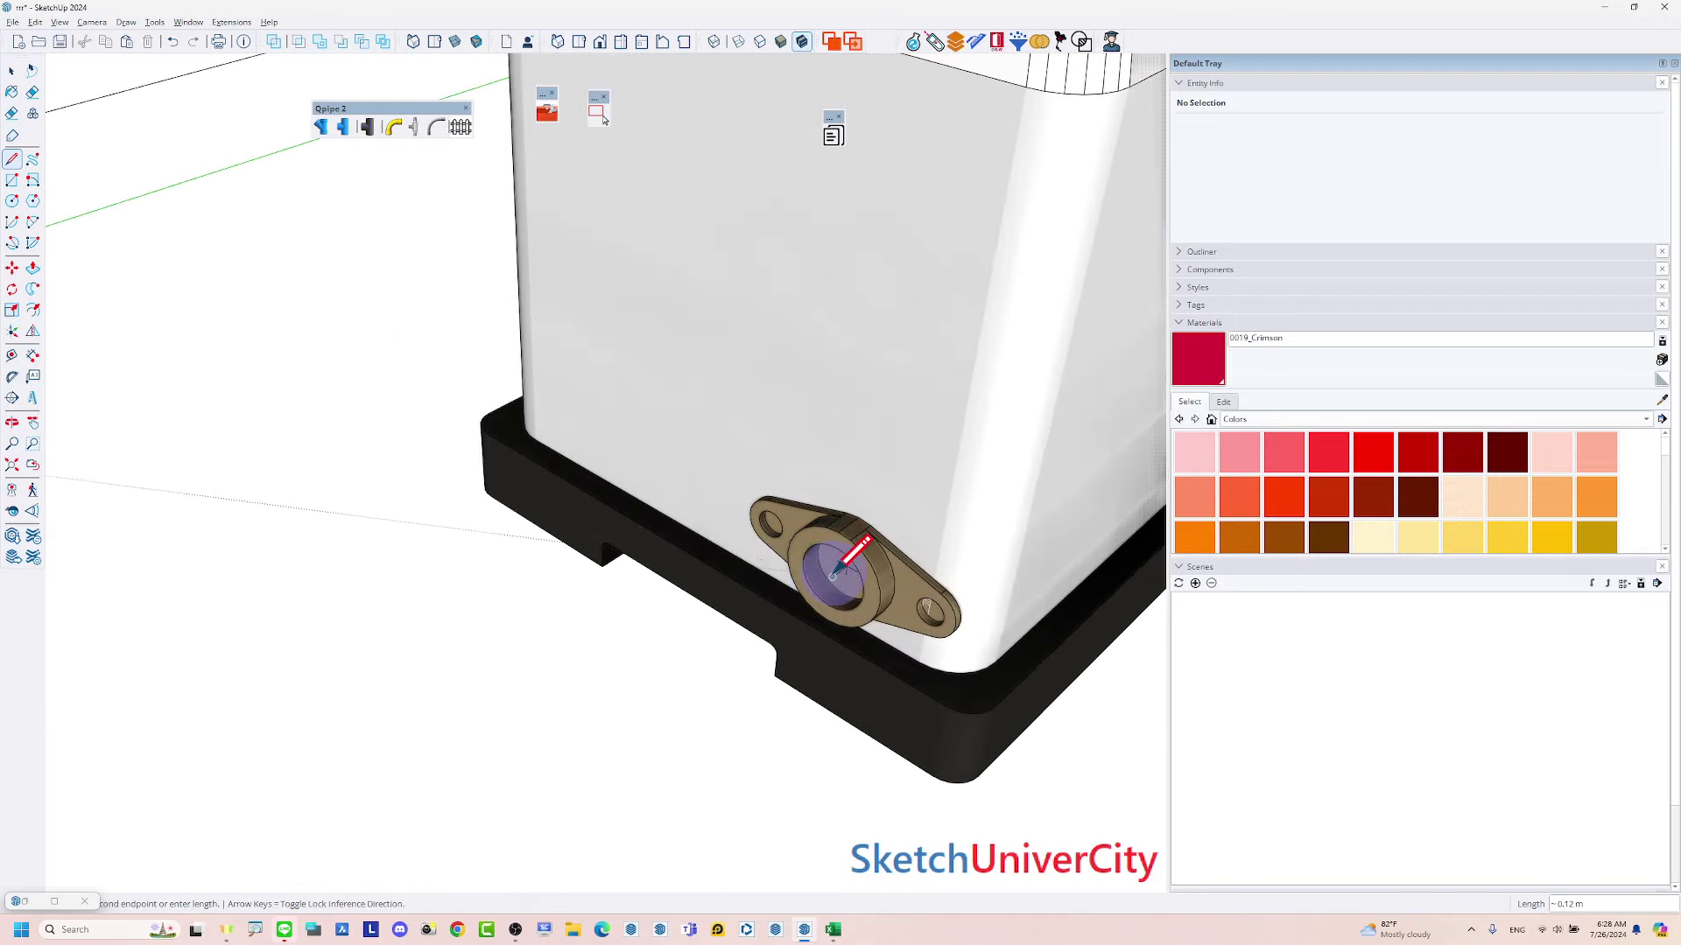
{"action": "scroll", "coordinate": [837, 570], "scroll_direction": "down", "scroll_amount": 10}
{"action": "scroll", "coordinate": [665, 630], "scroll_direction": "up", "scroll_amount": 2}
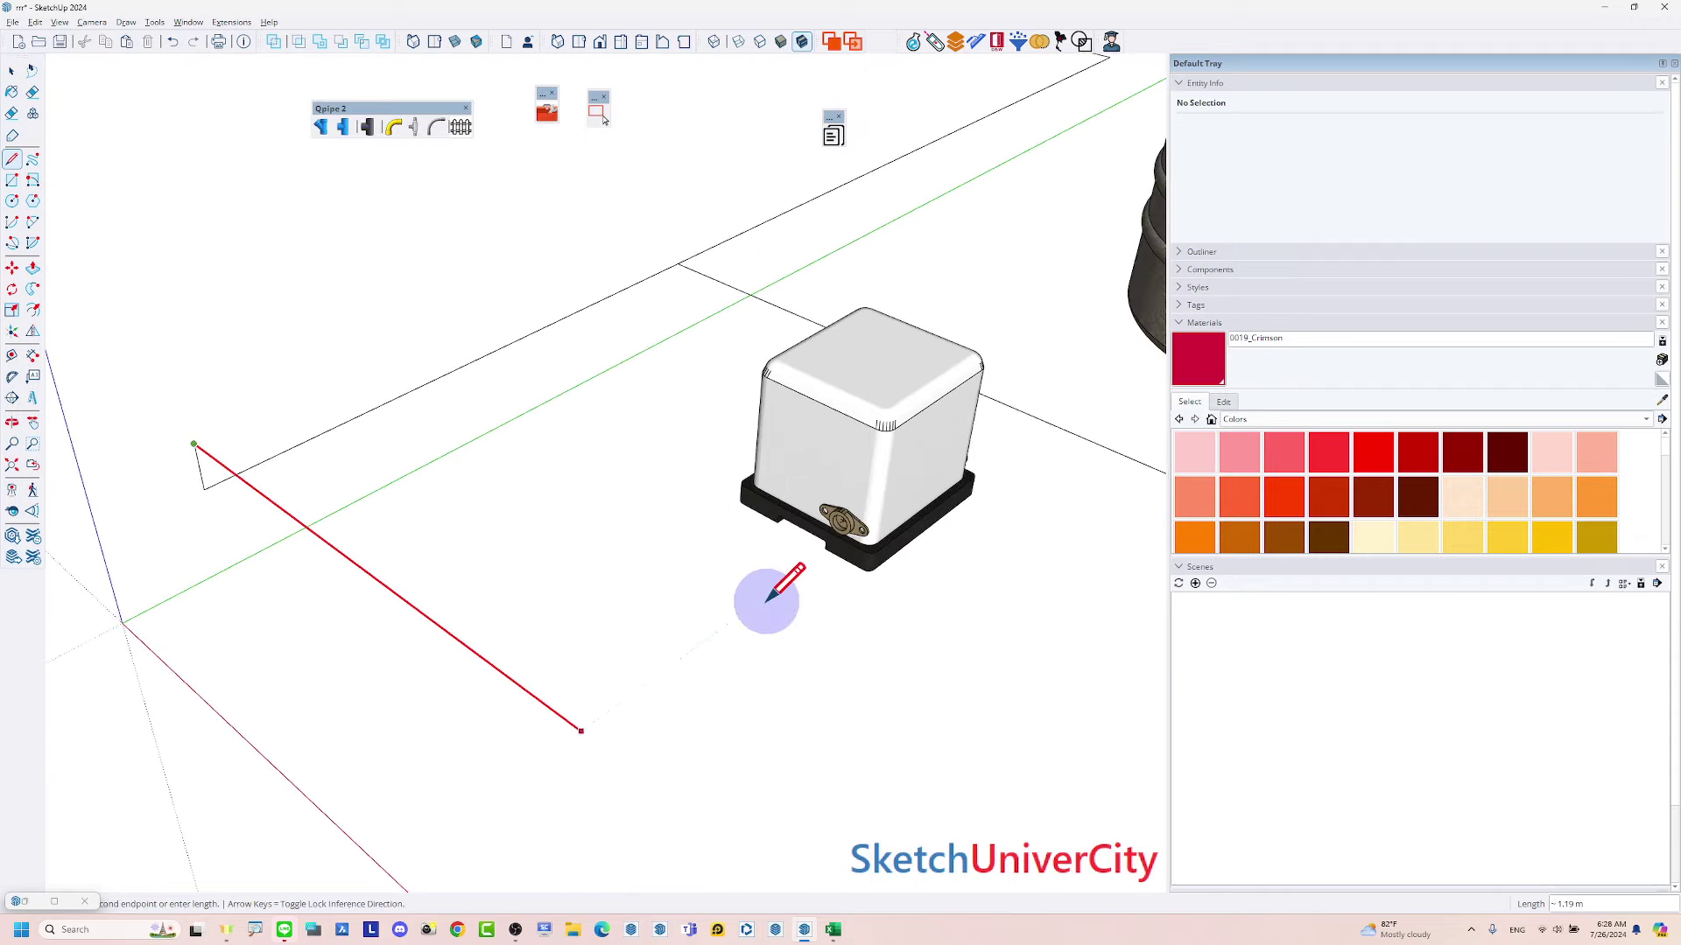
{"action": "scroll", "coordinate": [814, 569], "scroll_direction": "up", "scroll_amount": 2}
{"action": "scroll", "coordinate": [864, 534], "scroll_direction": "up", "scroll_amount": 3}
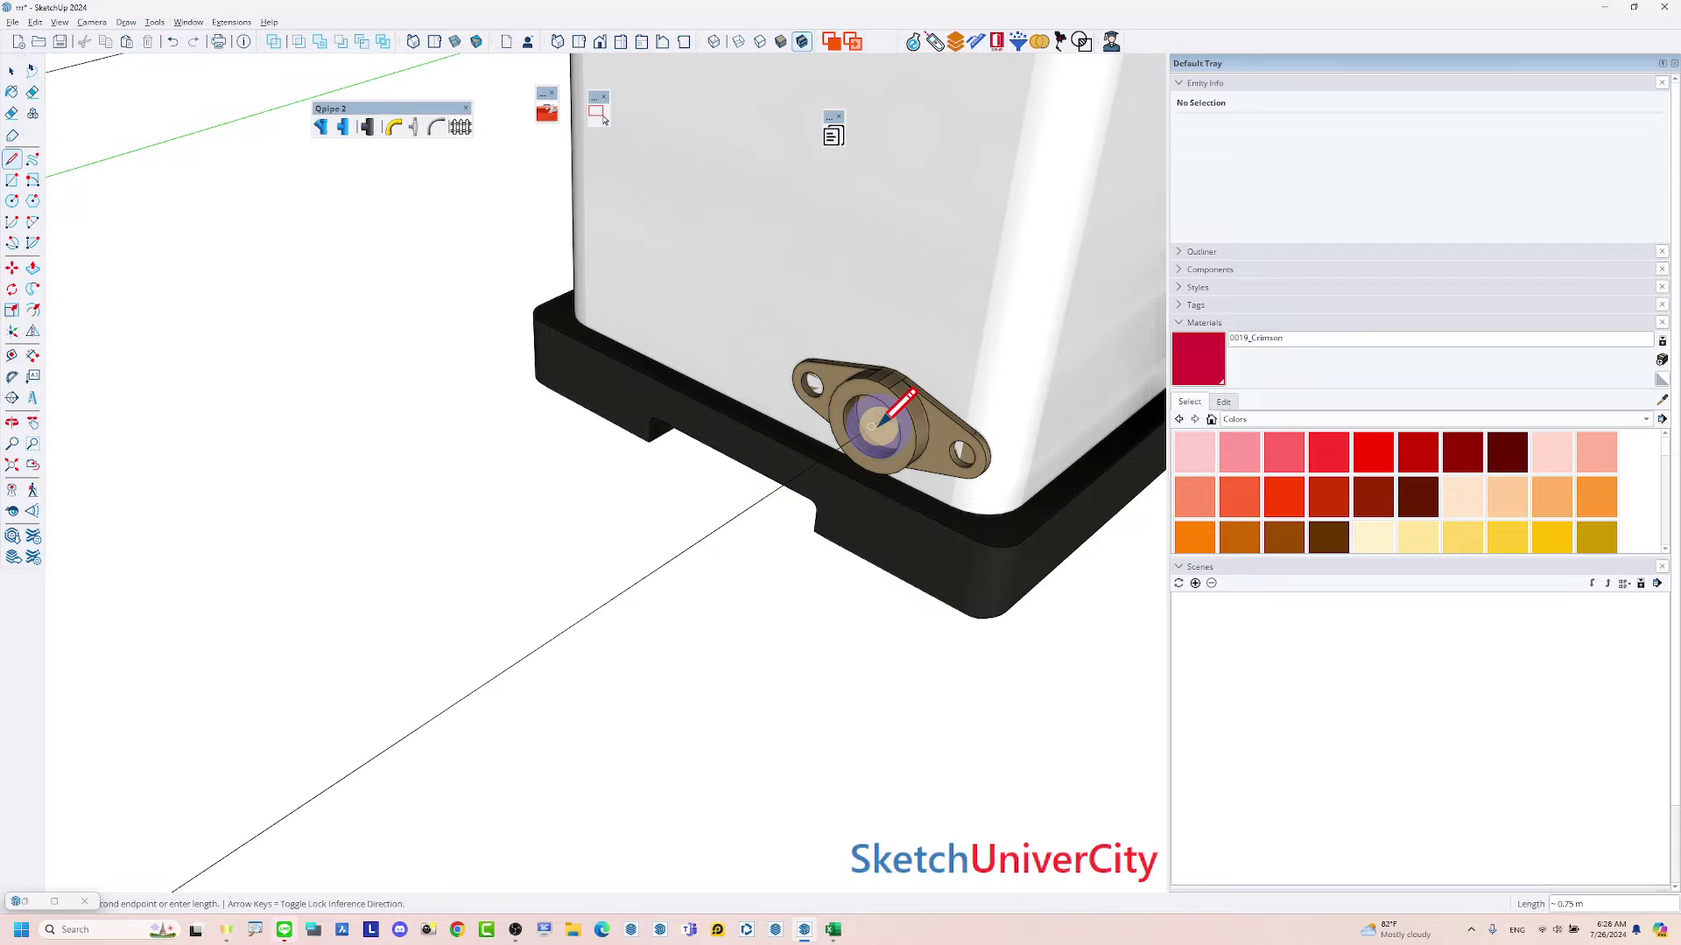
{"action": "scroll", "coordinate": [875, 427], "scroll_direction": "down", "scroll_amount": 5}
{"action": "scroll", "coordinate": [823, 442], "scroll_direction": "down", "scroll_amount": 3}
{"action": "scroll", "coordinate": [581, 617], "scroll_direction": "up", "scroll_amount": 1}
{"action": "key", "text": "space"}
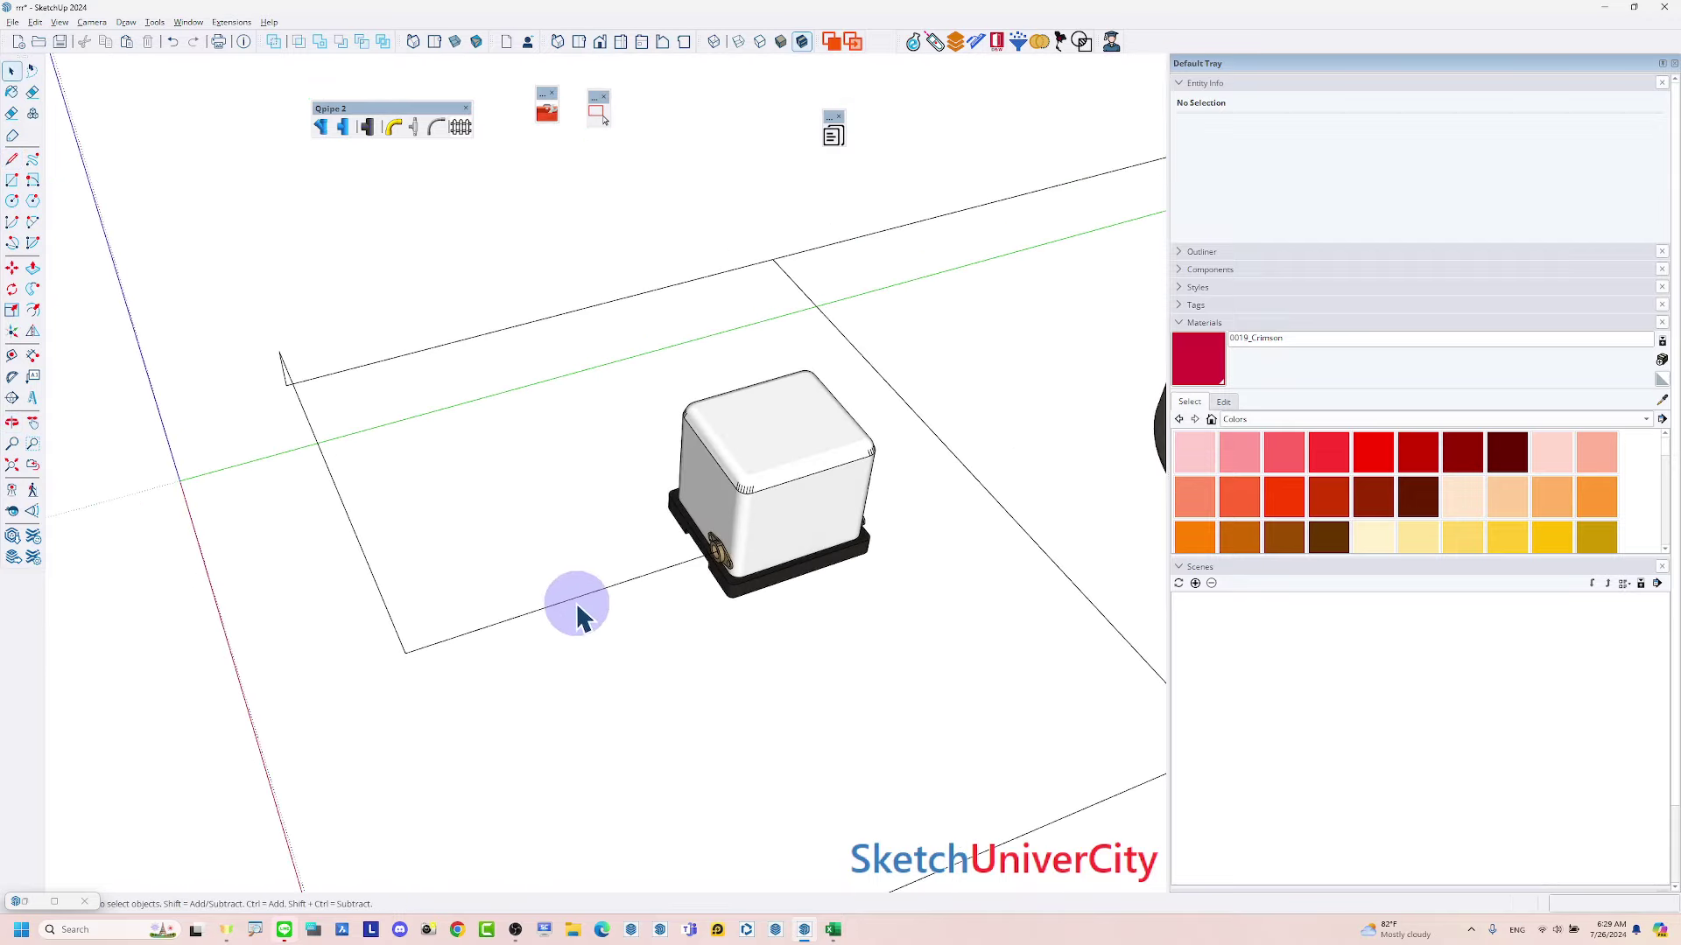
Check the connected guide path, then start another line from the path's corner
{"action": "triple_click", "coordinate": [579, 604]}
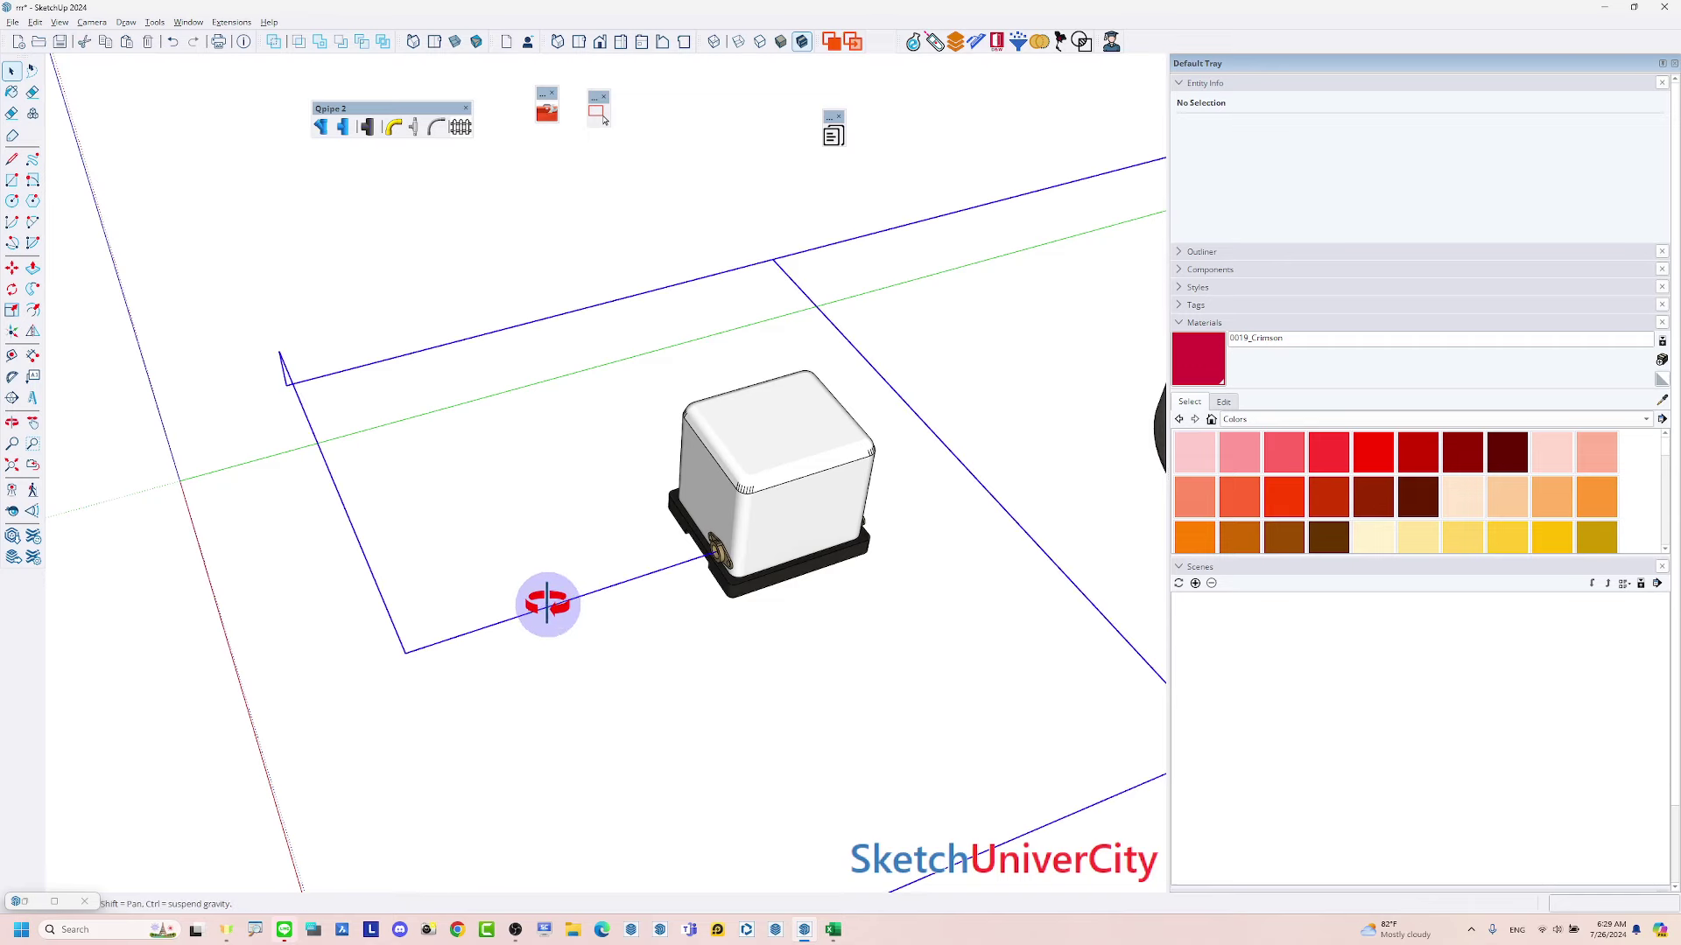
{"action": "middle_click_drag", "start_coordinate": [574, 625], "coordinate": [723, 575]}
{"action": "left_click", "coordinate": [403, 603]}
{"action": "key", "text": "l"}
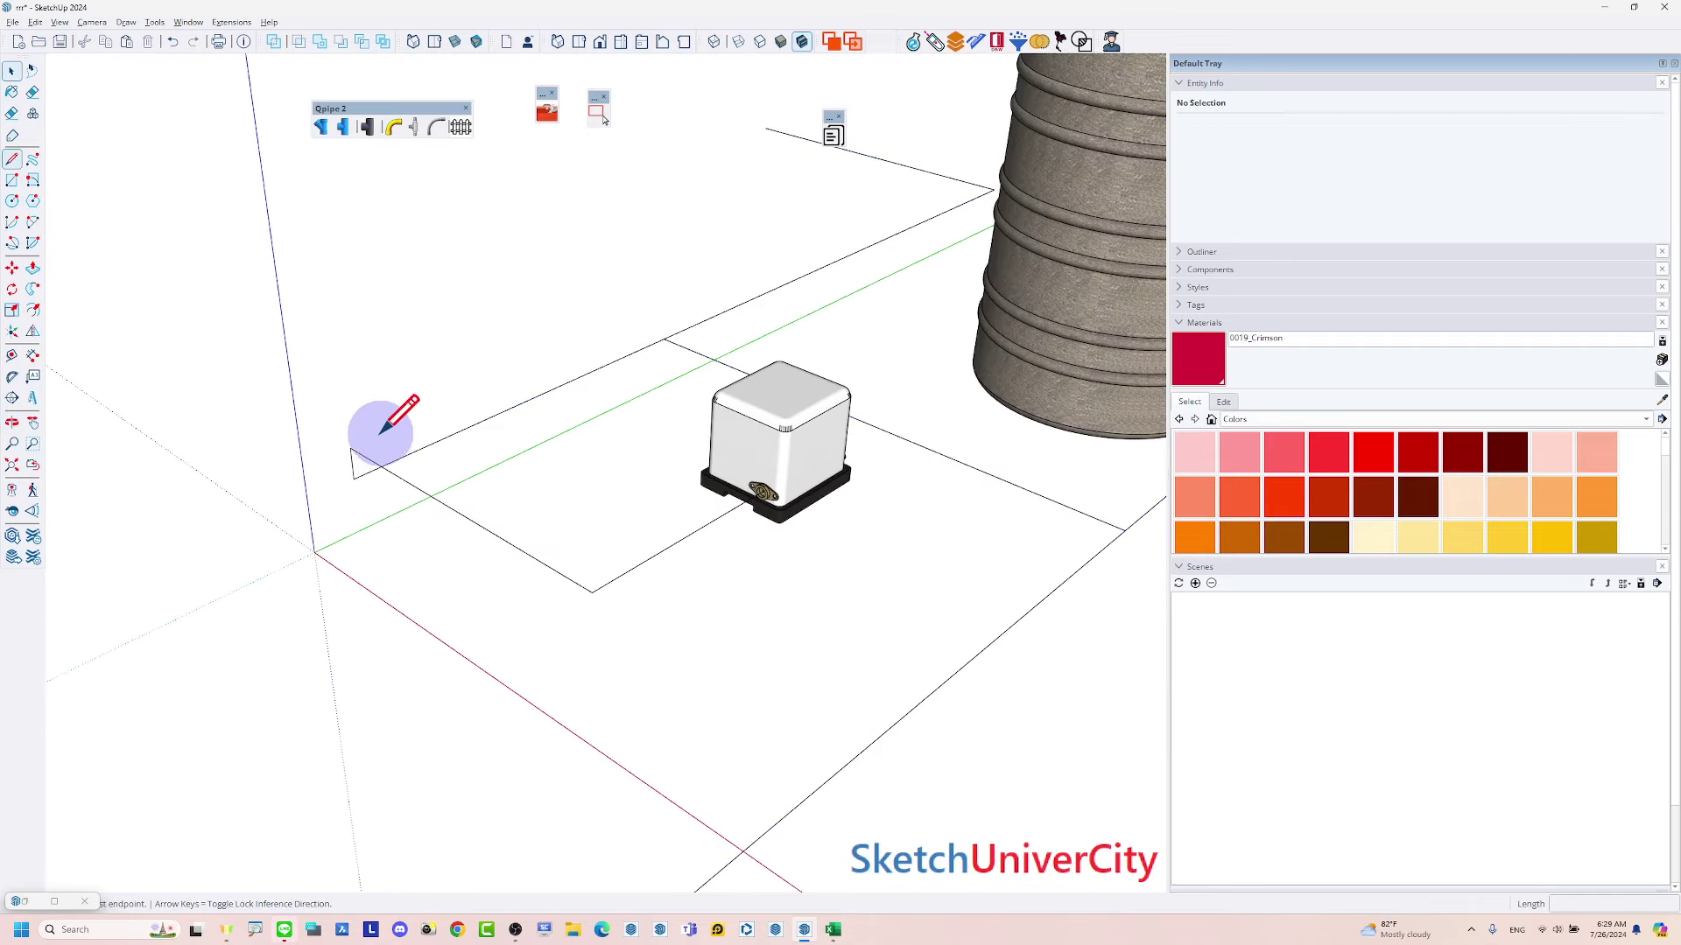
{"action": "left_click", "coordinate": [350, 448]}
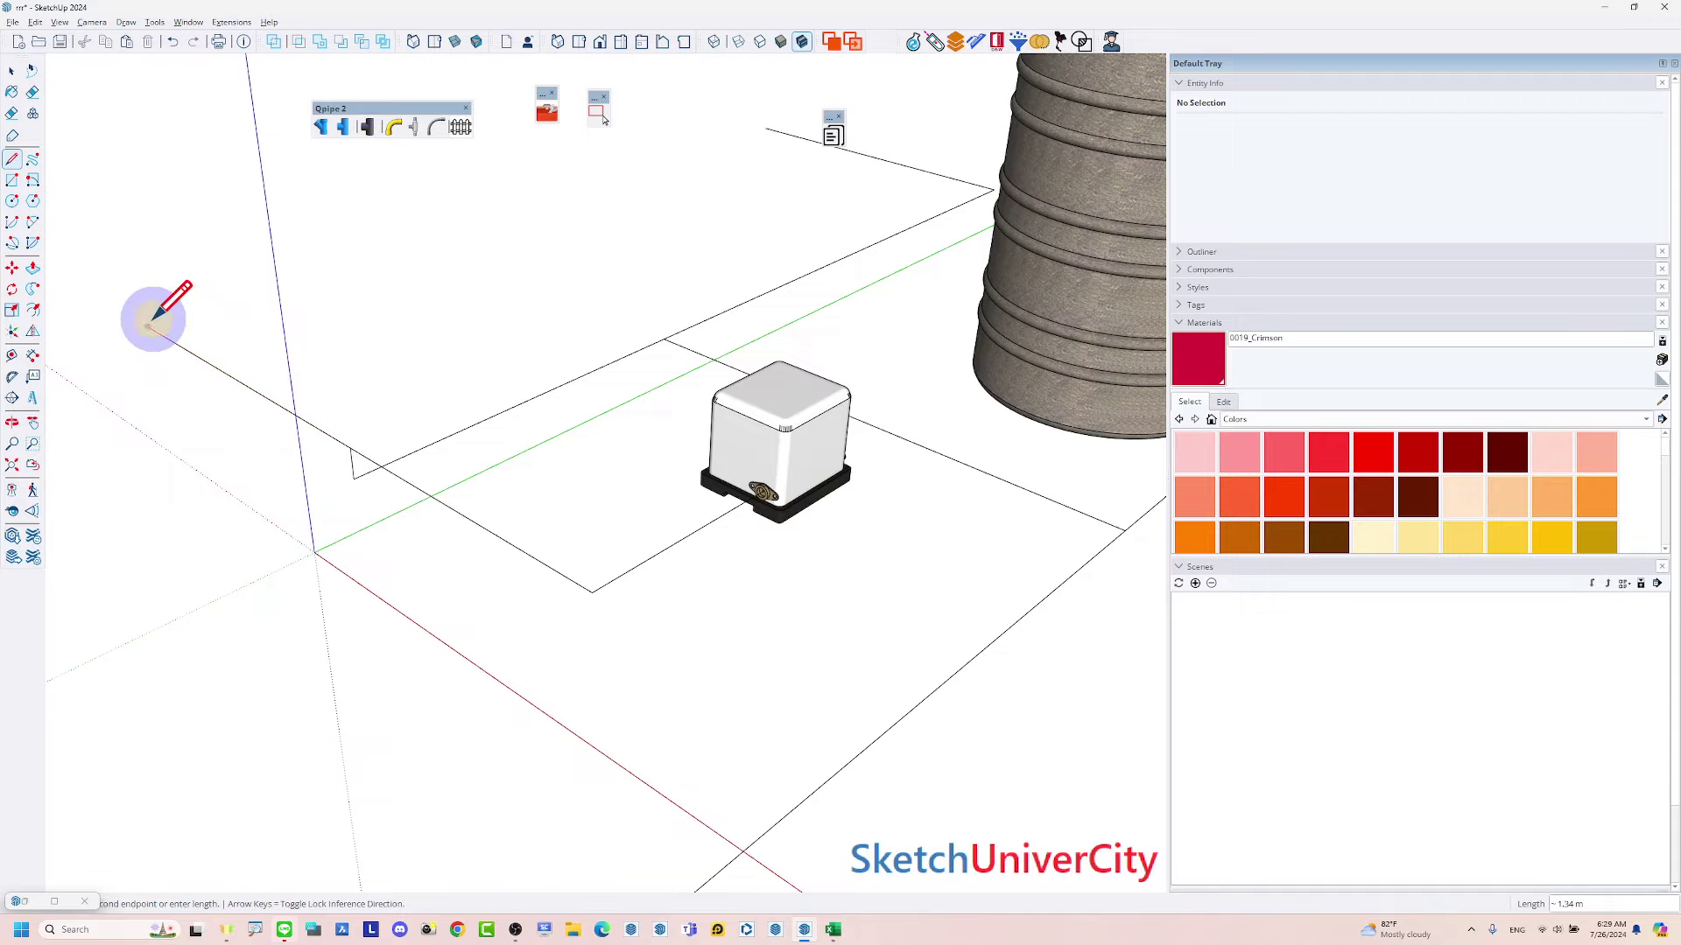
{"action": "mouse_move", "coordinate": [513, 357]}
{"action": "middle_mouse_down"}
{"action": "mouse_move", "coordinate": [646, 380]}
{"action": "mouse_move", "coordinate": [566, 458]}
{"action": "middle_mouse_up"}
{"action": "key", "text": "space"}
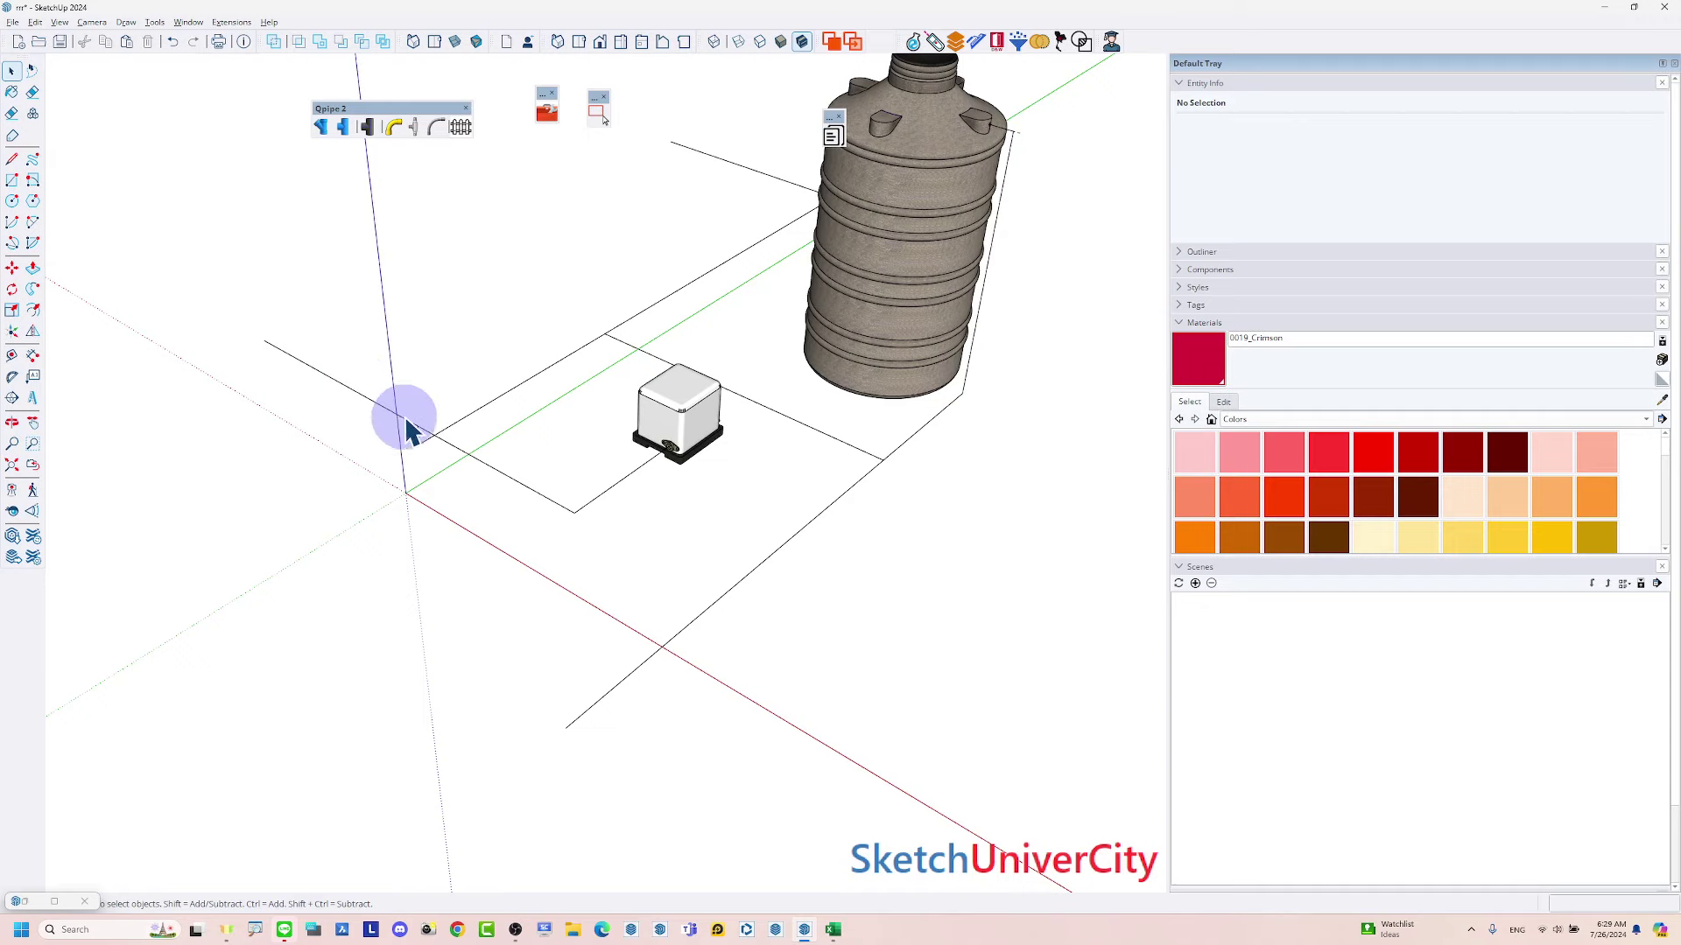
Start a line at the path corner near the pump box, then cancel it
{"action": "scroll", "coordinate": [420, 431], "scroll_direction": "up", "scroll_amount": 1}
{"action": "scroll", "coordinate": [481, 486], "scroll_direction": "up", "scroll_amount": 1}
{"action": "middle_click_drag", "start_coordinate": [676, 533], "coordinate": [707, 480]}
{"action": "scroll", "coordinate": [431, 422], "scroll_direction": "up", "scroll_amount": 2}
{"action": "key", "text": "l"}
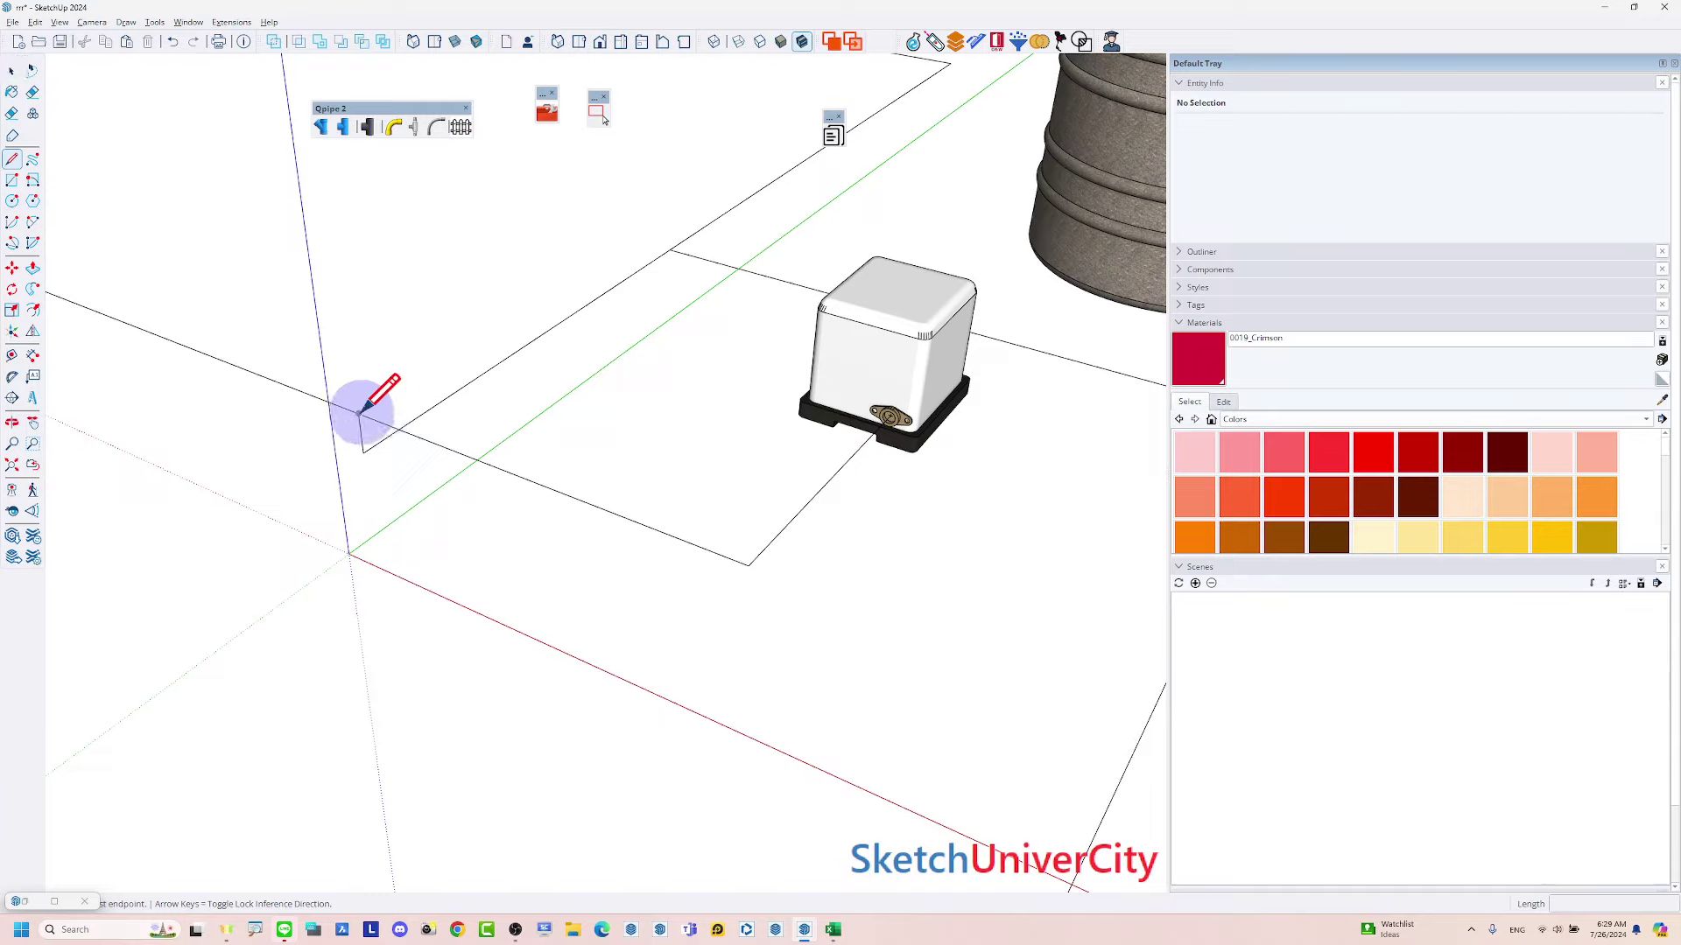
{"action": "left_click", "coordinate": [359, 414]}
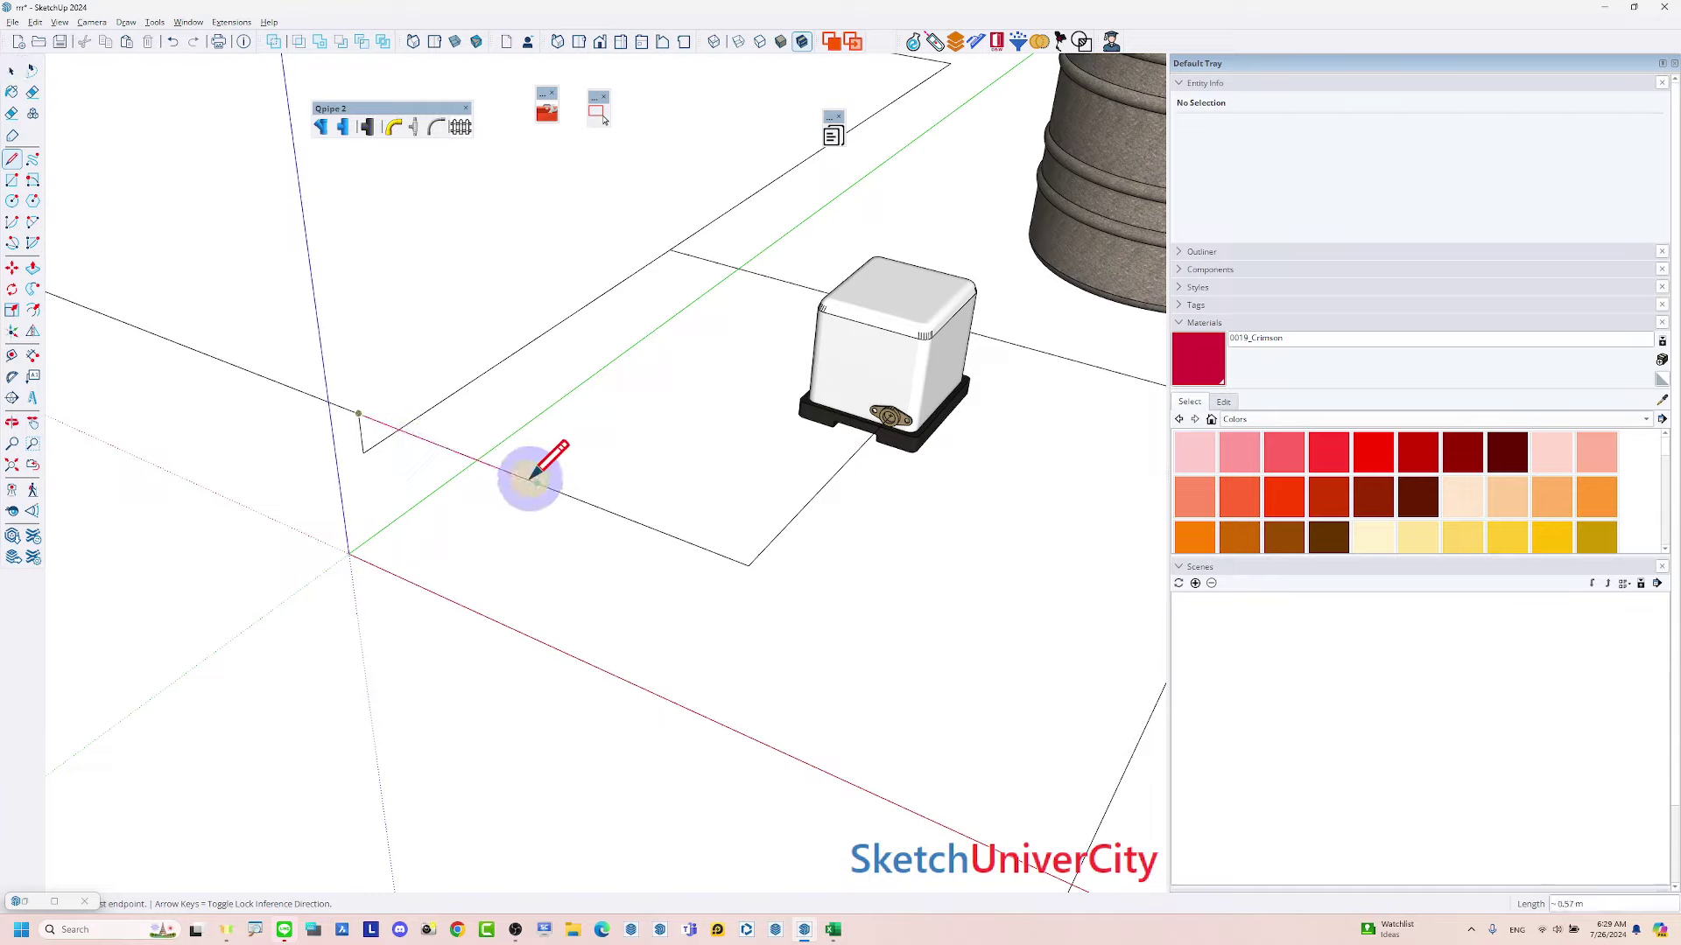
{"action": "key", "text": "space"}
Split the path edge near the pump with a line and erase the piece reaching the flange
{"action": "left_click", "coordinate": [555, 498]}
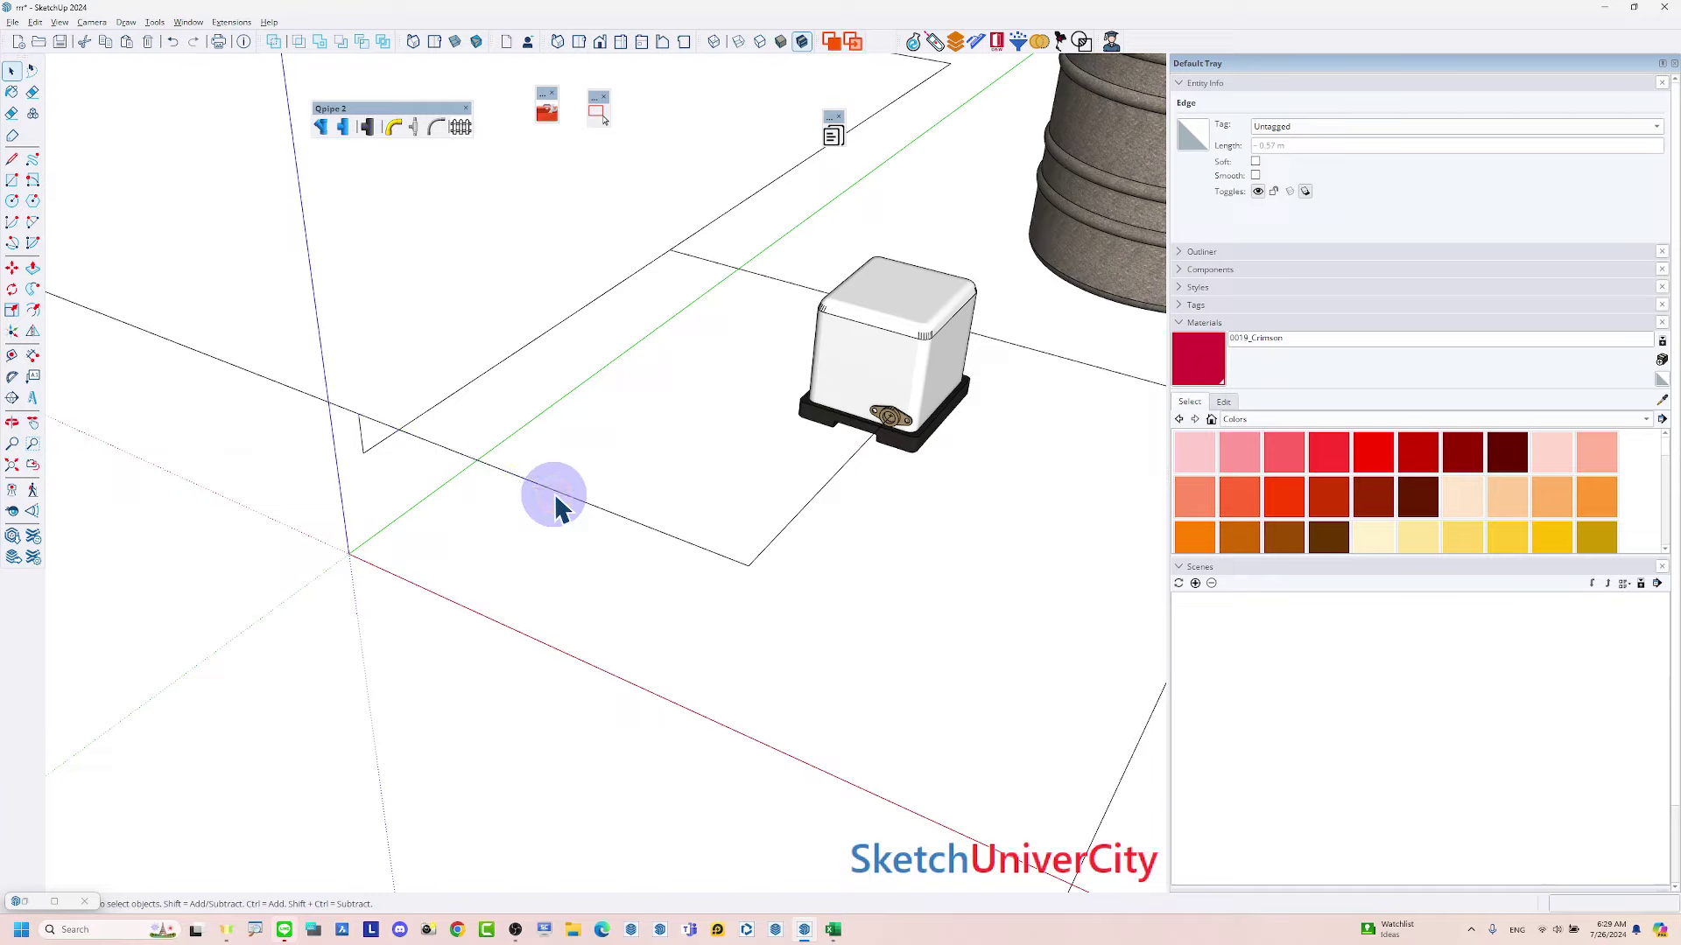
{"action": "left_click", "coordinate": [661, 514]}
{"action": "middle_click_drag", "start_coordinate": [661, 514], "coordinate": [471, 546]}
{"action": "left_click_drag", "start_coordinate": [471, 546], "coordinate": [472, 546]}
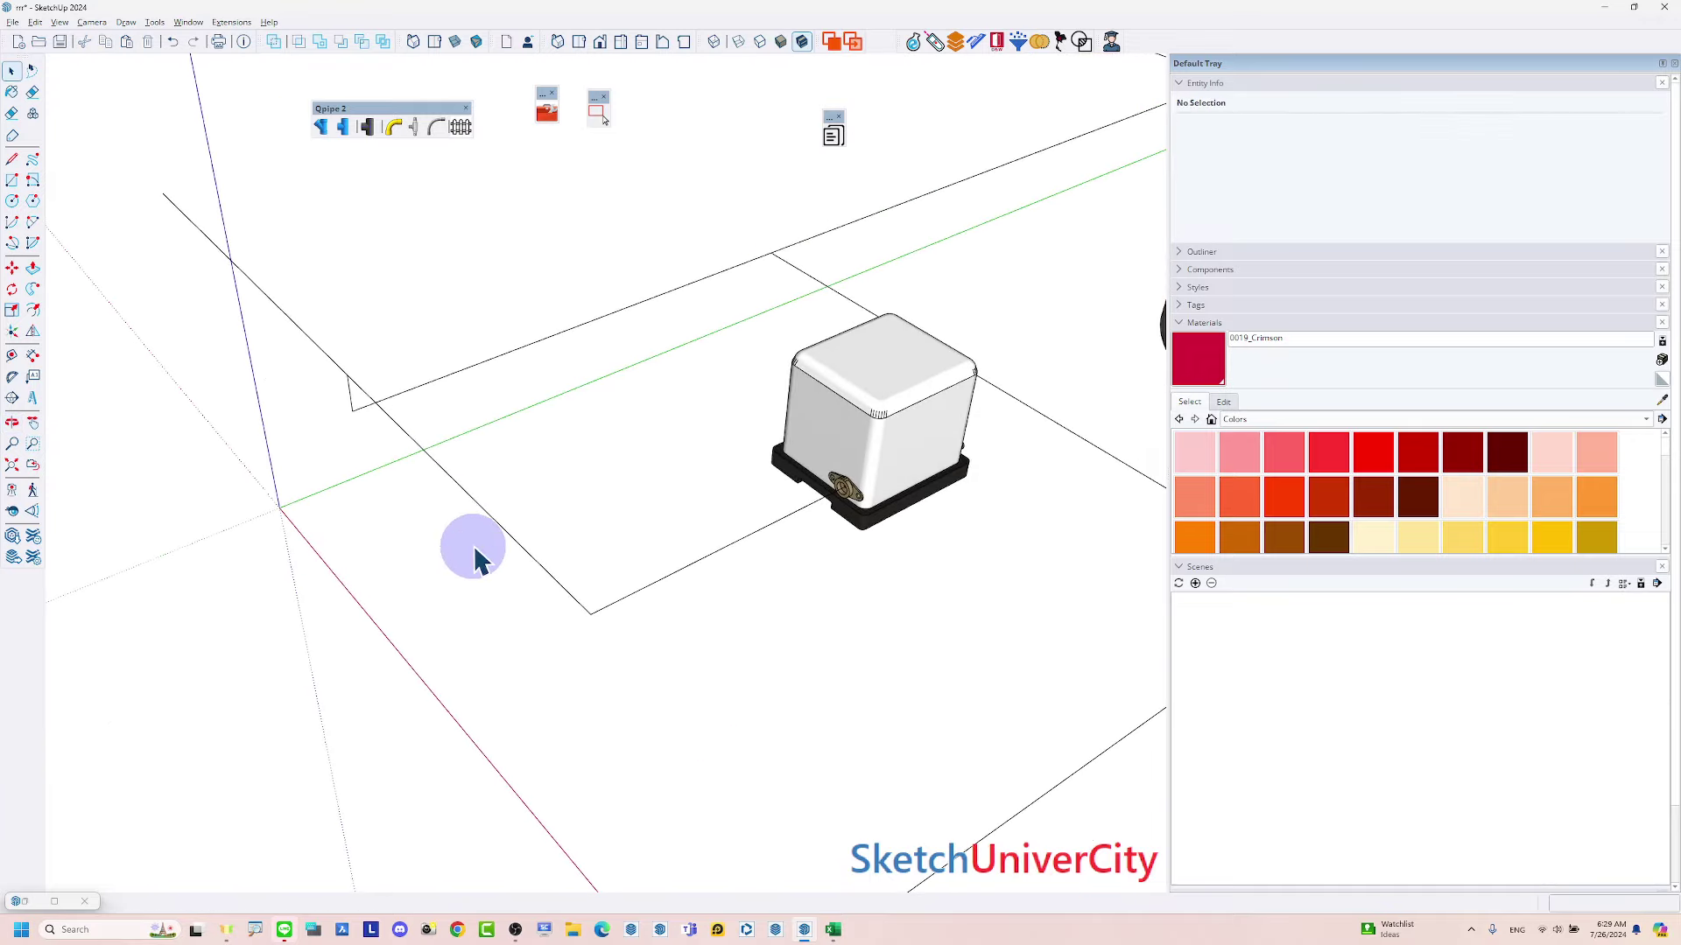
{"action": "mouse_move", "coordinate": [473, 558]}
{"action": "middle_mouse_down"}
{"action": "mouse_move", "coordinate": [753, 495]}
{"action": "mouse_move", "coordinate": [356, 499]}
{"action": "middle_mouse_up"}
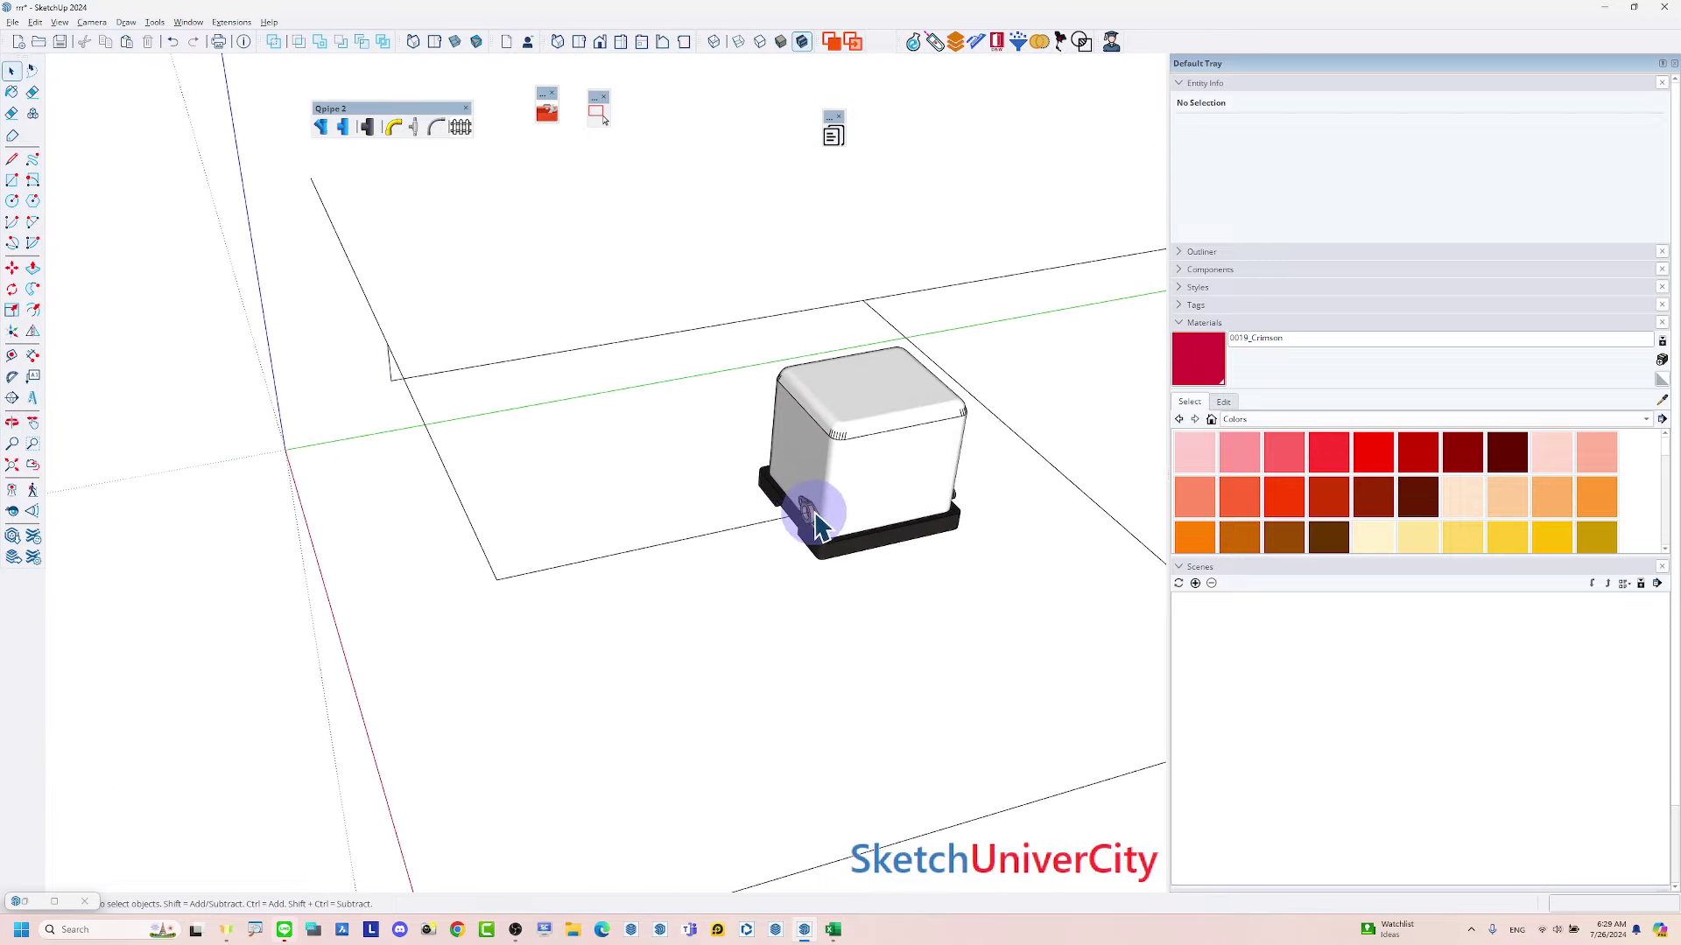
{"action": "mouse_move", "coordinate": [589, 582]}
{"action": "middle_mouse_down"}
{"action": "mouse_move", "coordinate": [656, 571]}
{"action": "mouse_move", "coordinate": [601, 570]}
{"action": "middle_mouse_up"}
{"action": "scroll", "coordinate": [525, 578], "scroll_direction": "up", "scroll_amount": 3}
{"action": "key", "text": "l"}
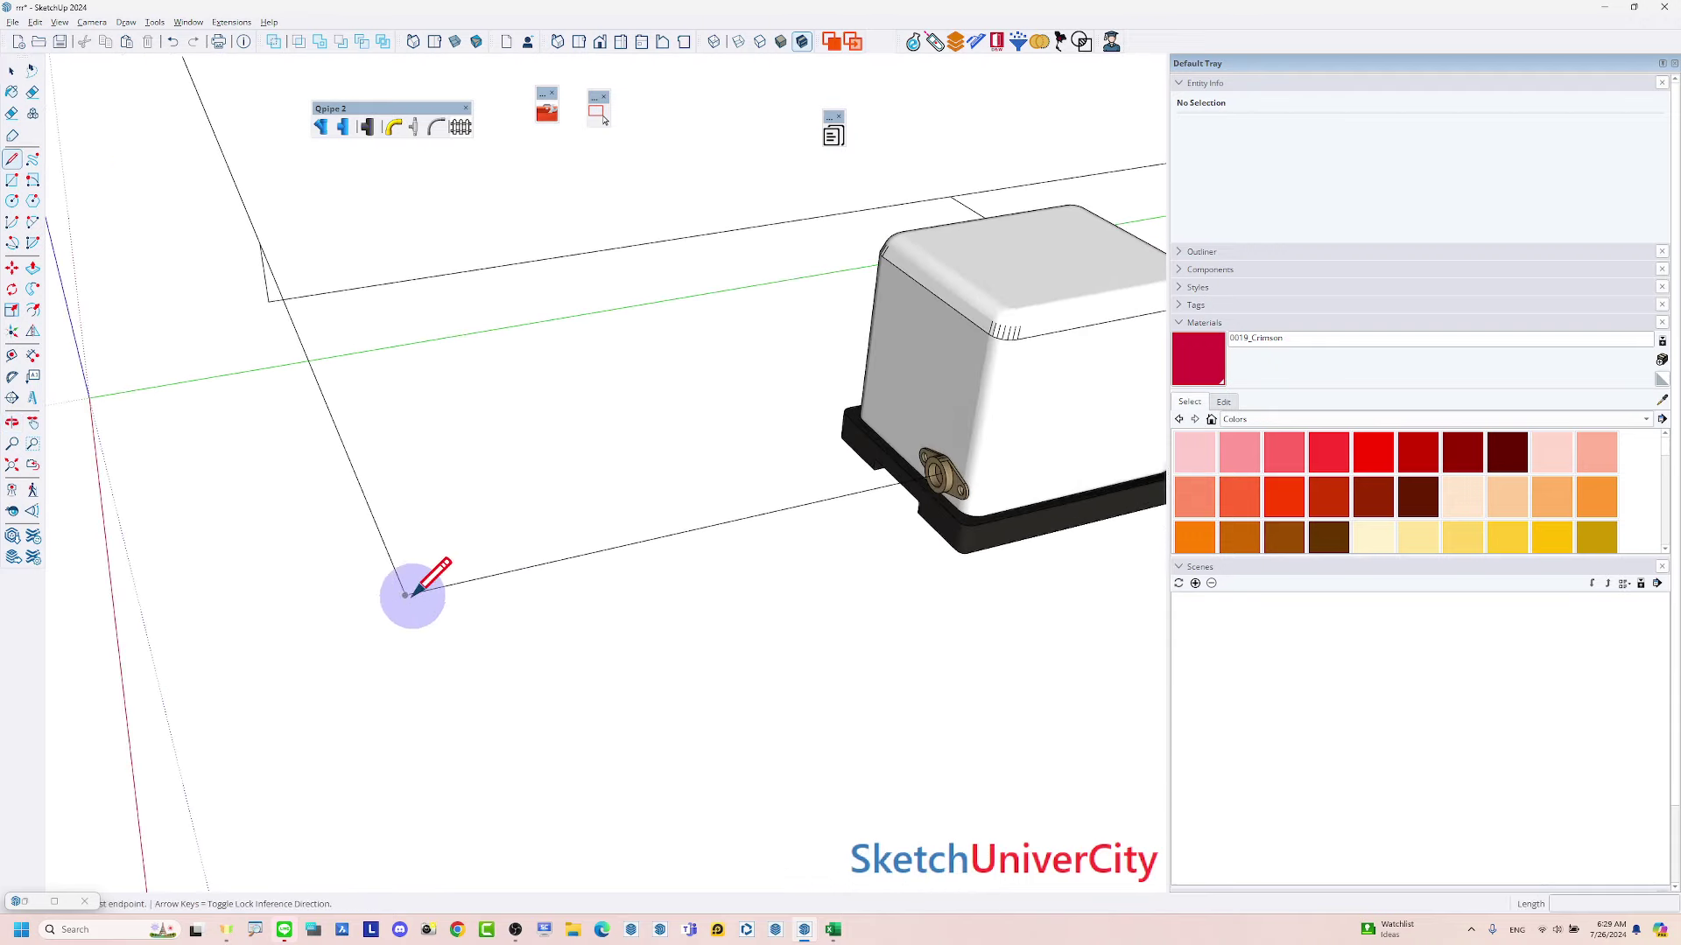
{"action": "left_click", "coordinate": [404, 595]}
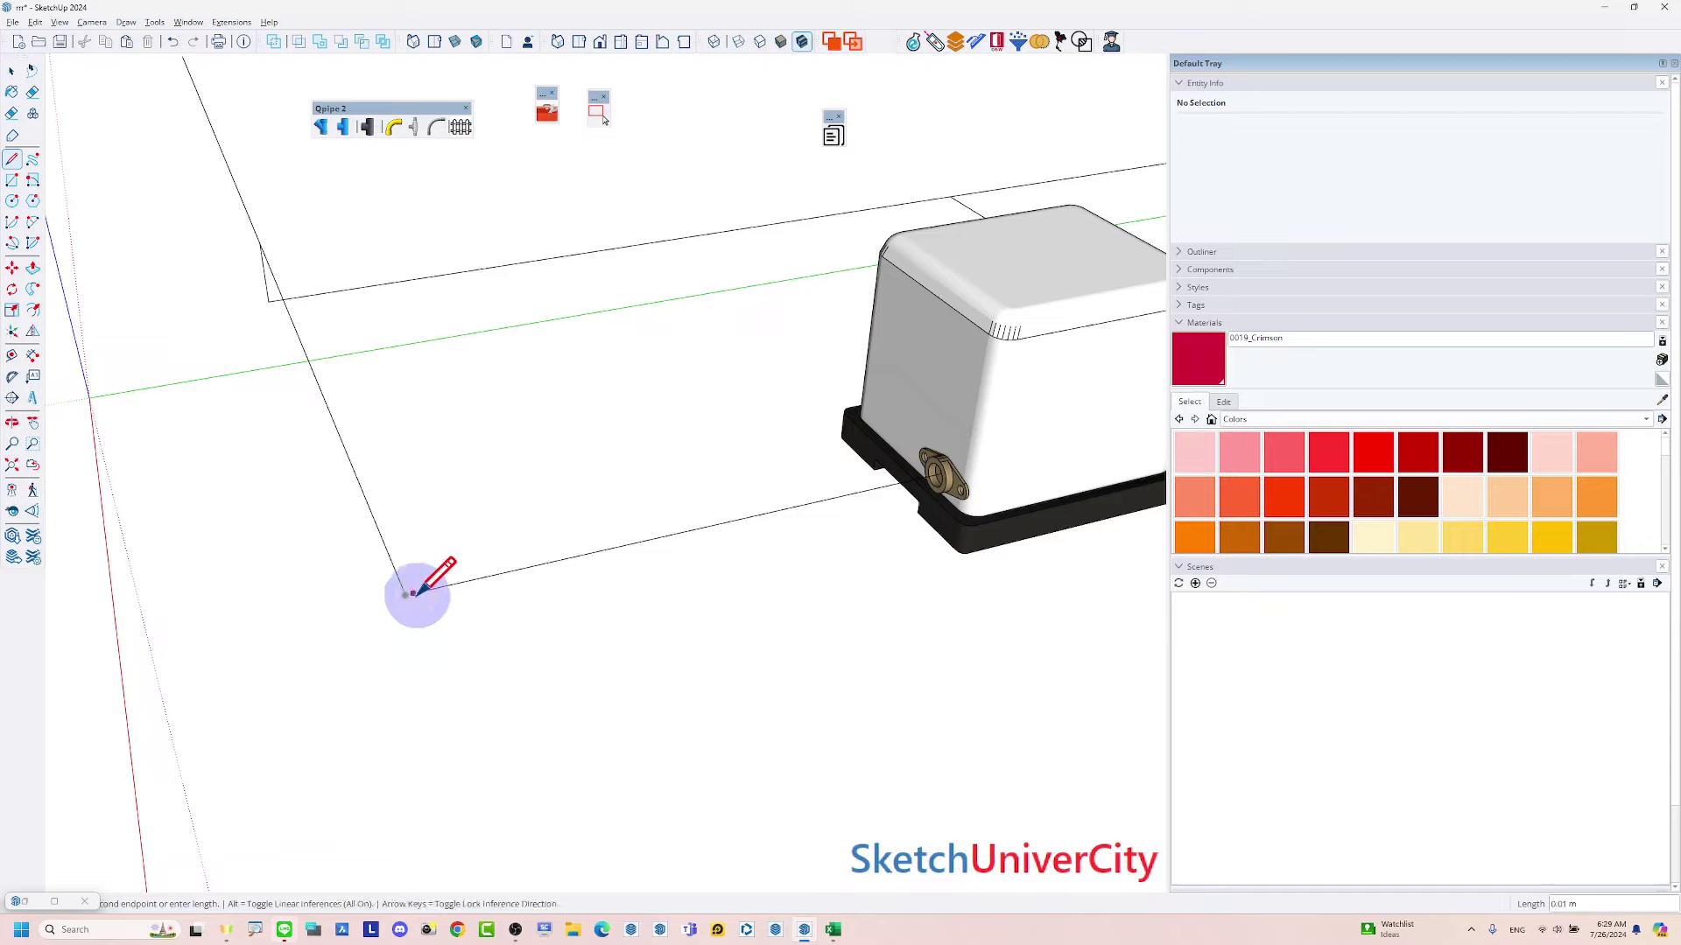
{"action": "left_click", "coordinate": [516, 569]}
{"action": "key", "text": "e"}
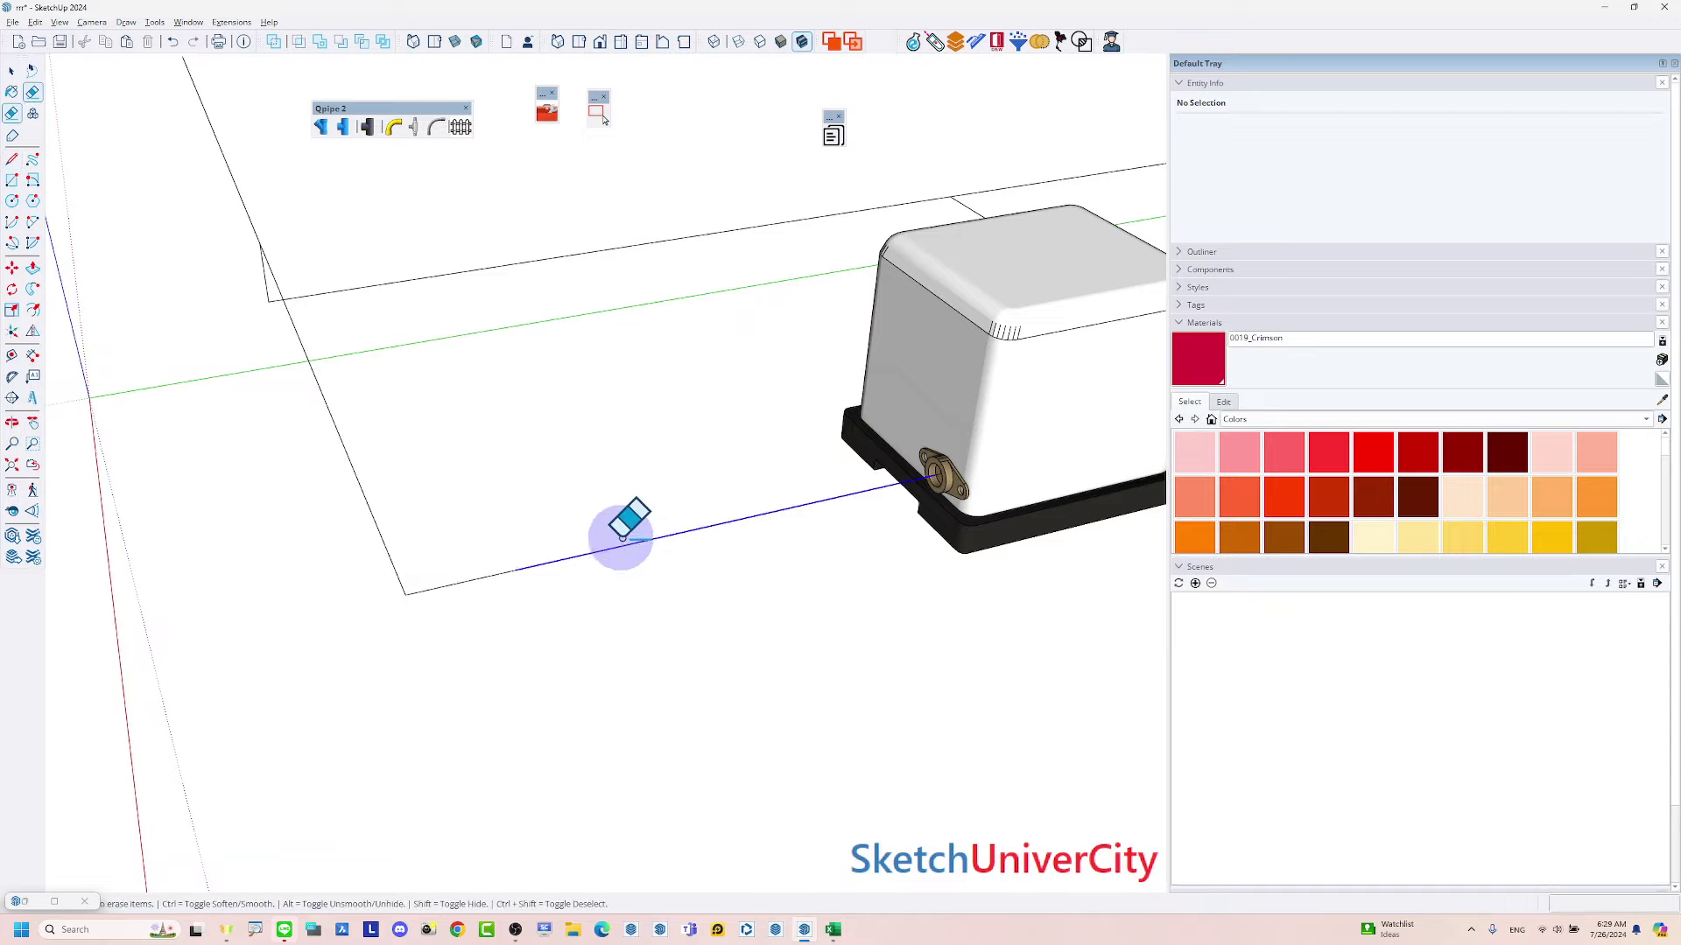
{"action": "left_click", "coordinate": [622, 525]}
{"action": "key", "text": "space"}
Orbit out to inspect the whole layout, including the tank's top opening
{"action": "mouse_move", "coordinate": [623, 507]}
{"action": "middle_mouse_down"}
{"action": "mouse_move", "coordinate": [477, 619]}
{"action": "mouse_move", "coordinate": [725, 555]}
{"action": "middle_mouse_up"}
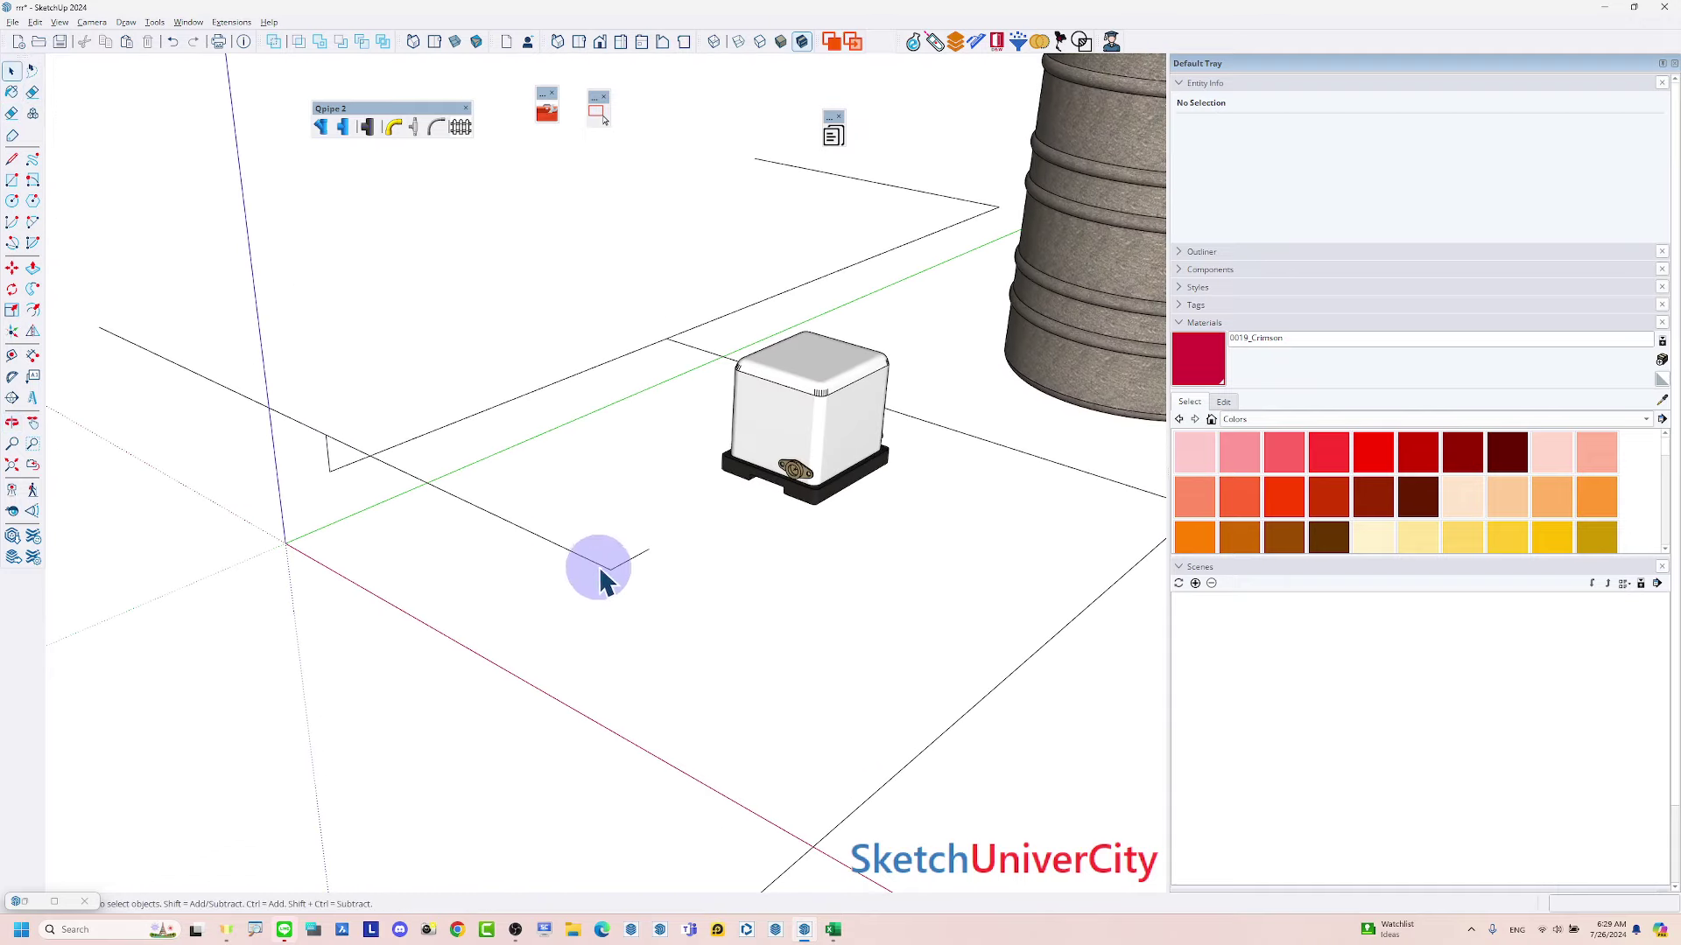
{"action": "mouse_move", "coordinate": [611, 576]}
{"action": "middle_mouse_down"}
{"action": "mouse_move", "coordinate": [642, 555]}
{"action": "mouse_move", "coordinate": [386, 604]}
{"action": "mouse_move", "coordinate": [623, 611]}
{"action": "mouse_move", "coordinate": [753, 548]}
{"action": "middle_mouse_up"}
{"action": "mouse_move", "coordinate": [753, 549]}
{"action": "left_mouse_down"}
{"action": "mouse_move", "coordinate": [555, 585]}
{"action": "mouse_move", "coordinate": [601, 622]}
{"action": "mouse_move", "coordinate": [482, 720]}
{"action": "left_mouse_up"}
{"action": "mouse_move", "coordinate": [482, 719]}
{"action": "middle_mouse_down"}
{"action": "mouse_move", "coordinate": [649, 589]}
{"action": "mouse_move", "coordinate": [723, 581]}
{"action": "middle_mouse_up"}
Group the connected pipe path lines into one group
{"action": "triple_click", "coordinate": [816, 613]}
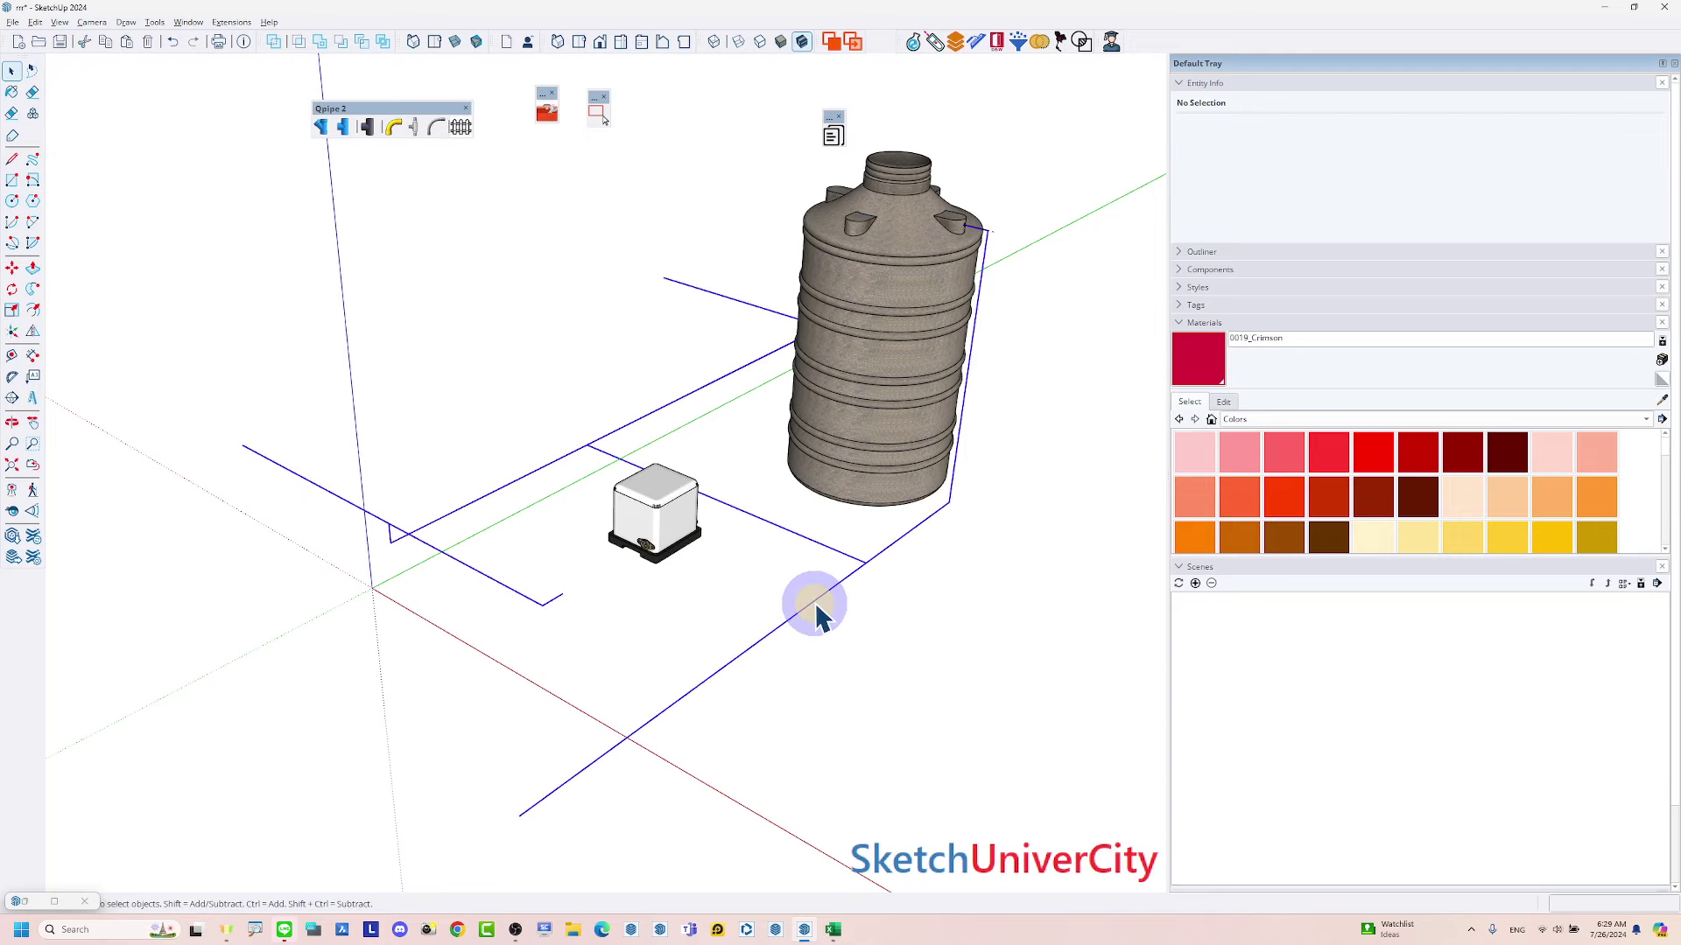
{"action": "right_click", "coordinate": [815, 607]}
{"action": "left_click", "coordinate": [878, 725]}
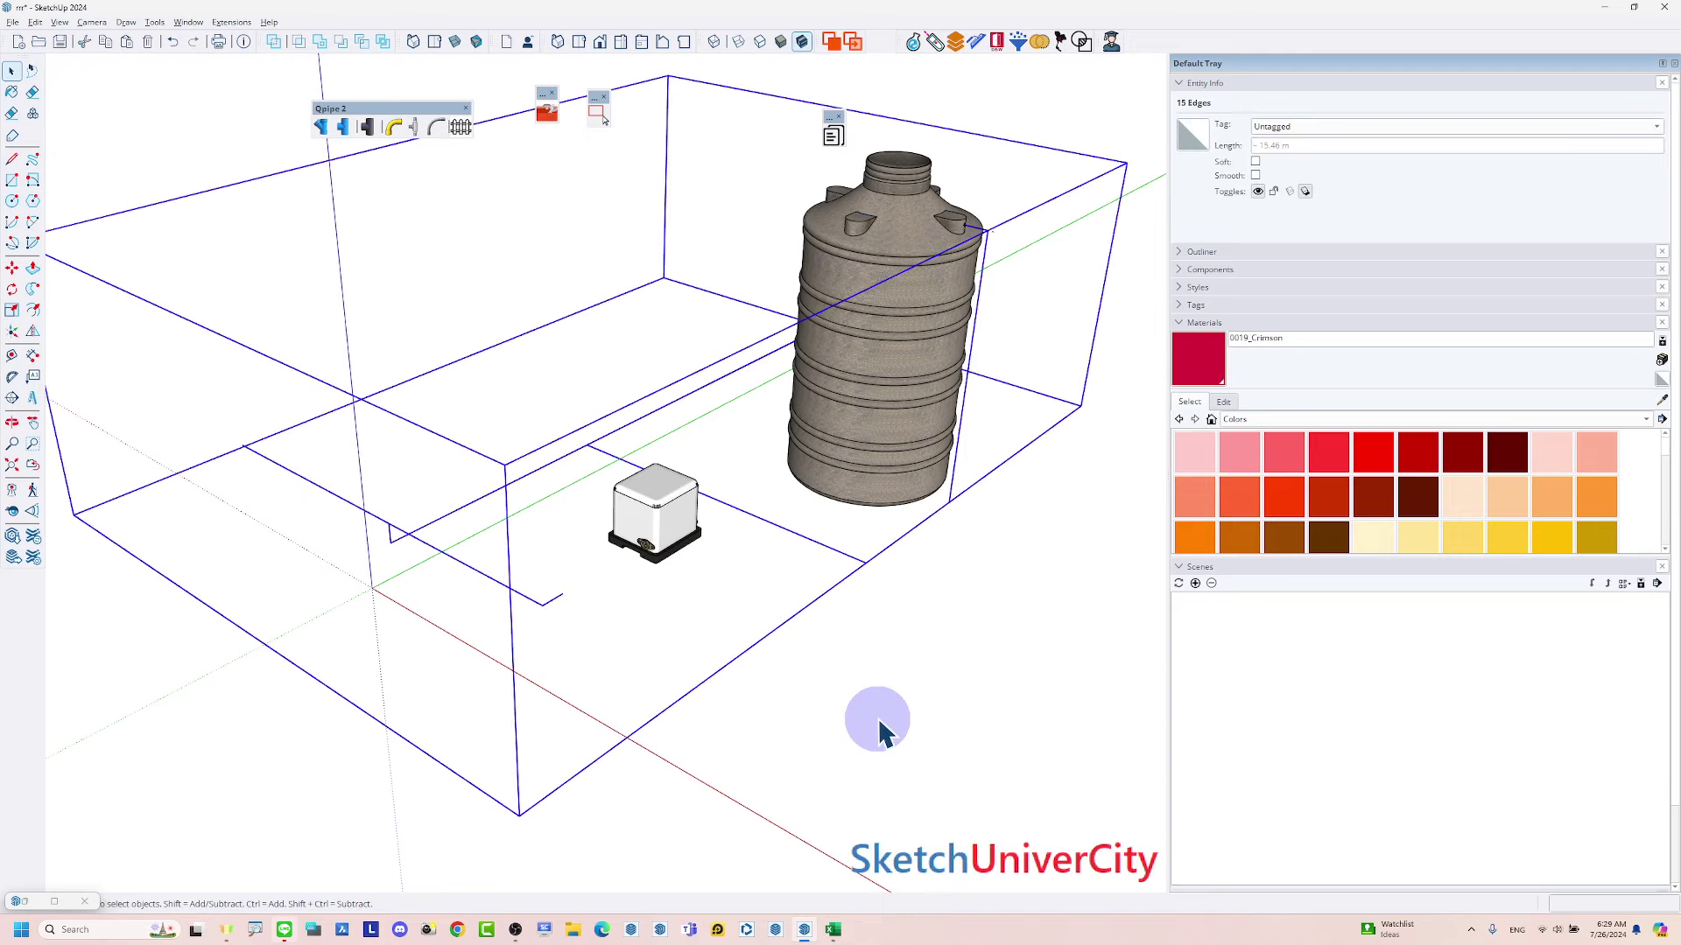
Build the path as 3/4"(20mm) PVC pipe with no endings and 3/4 PVC ball valve sockets
{"action": "left_click", "coordinate": [344, 132]}
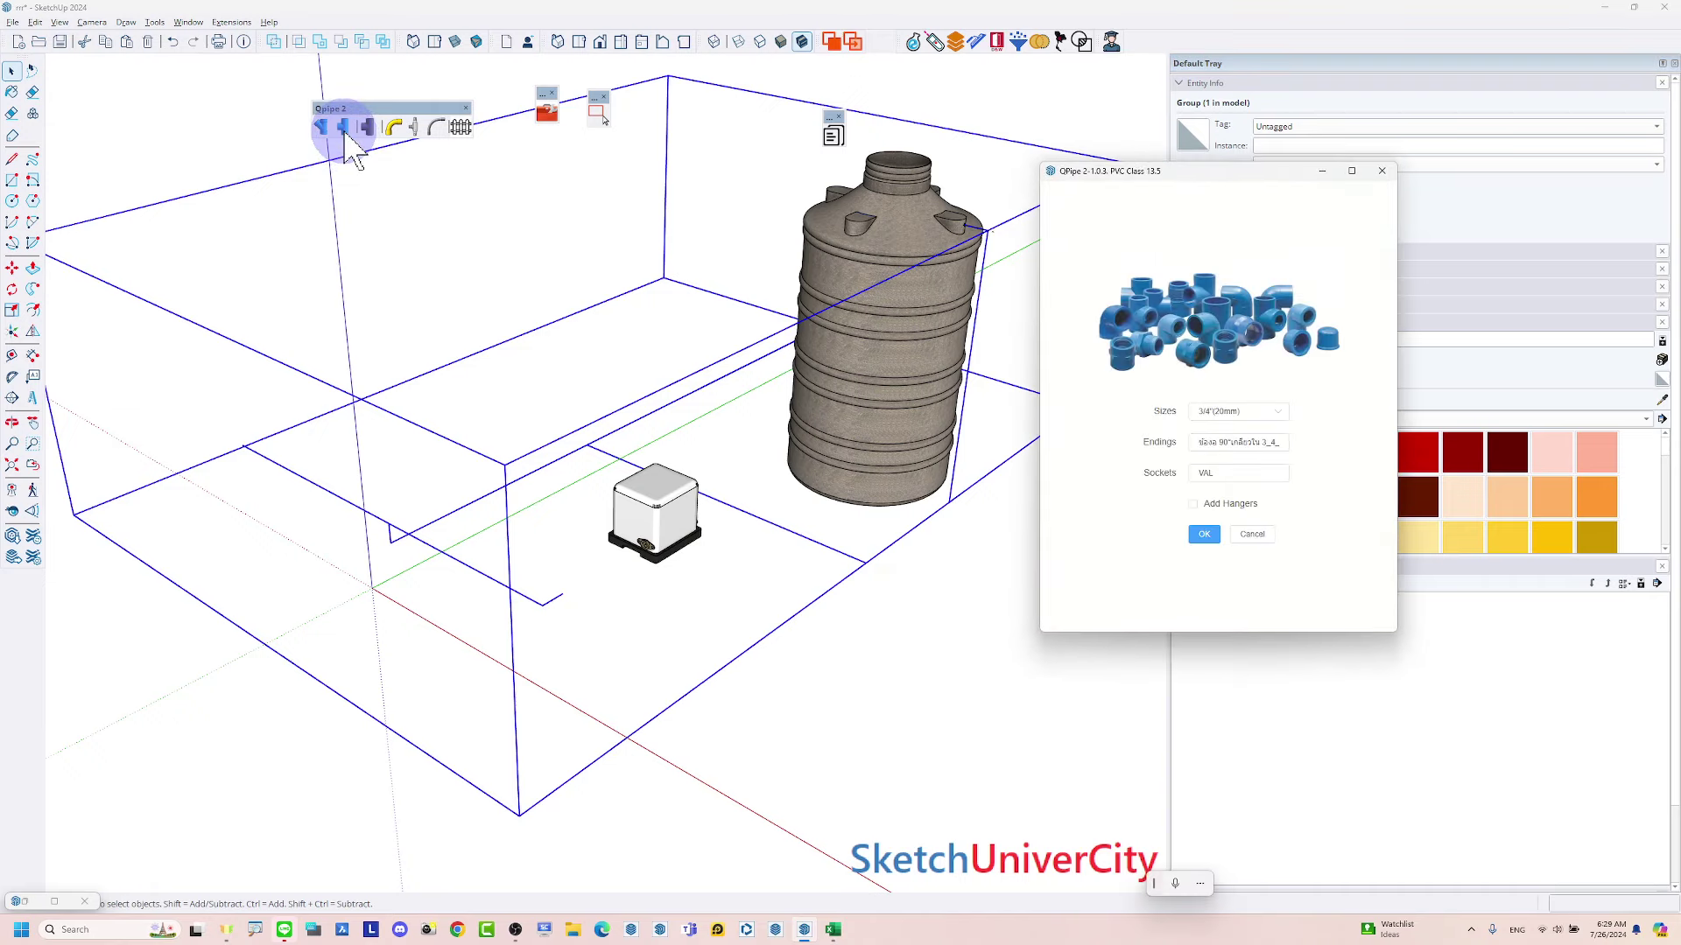
{"action": "left_click", "coordinate": [1235, 414]}
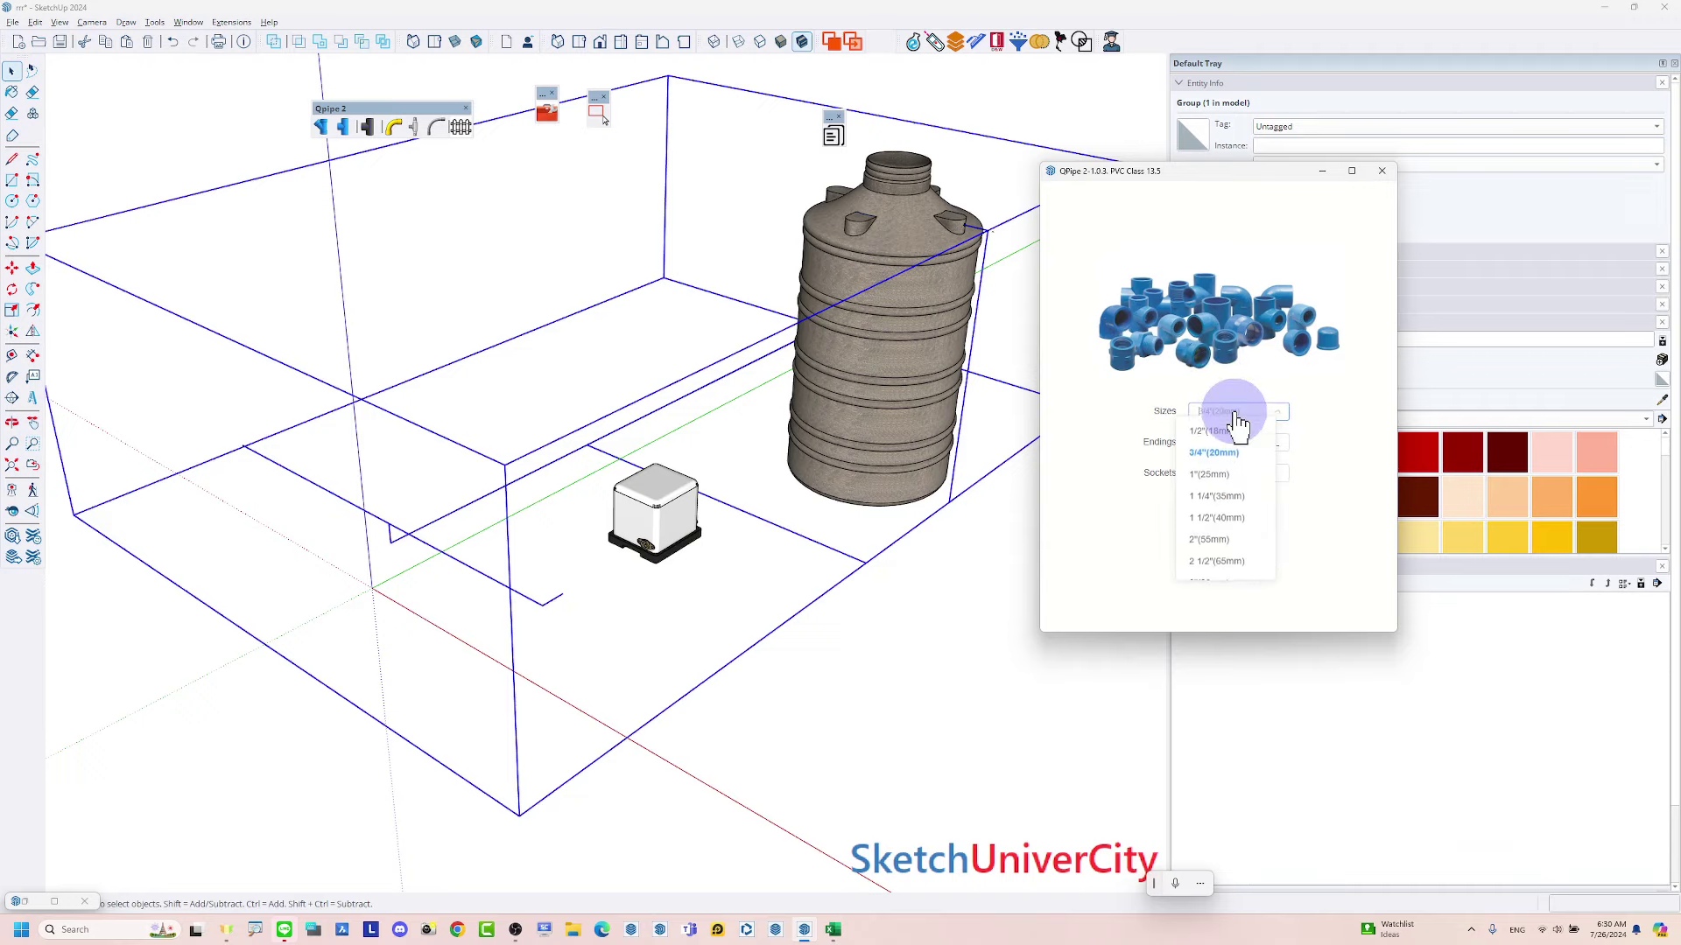
{"action": "left_click", "coordinate": [1218, 466]}
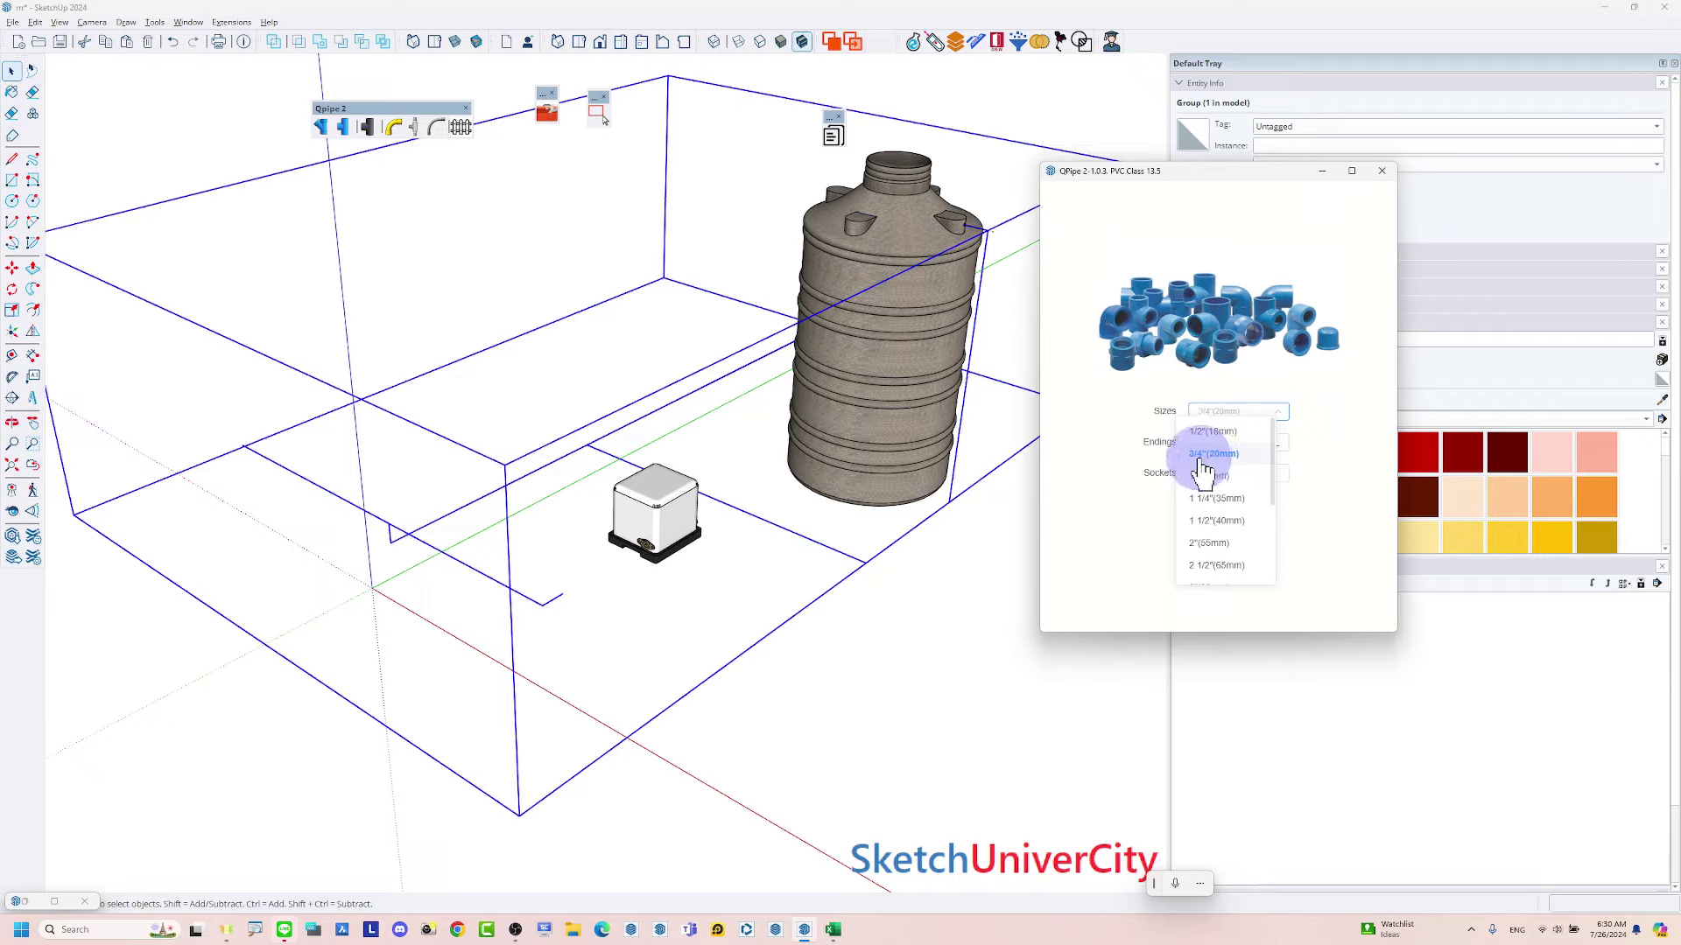
{"action": "left_click", "coordinate": [1199, 457]}
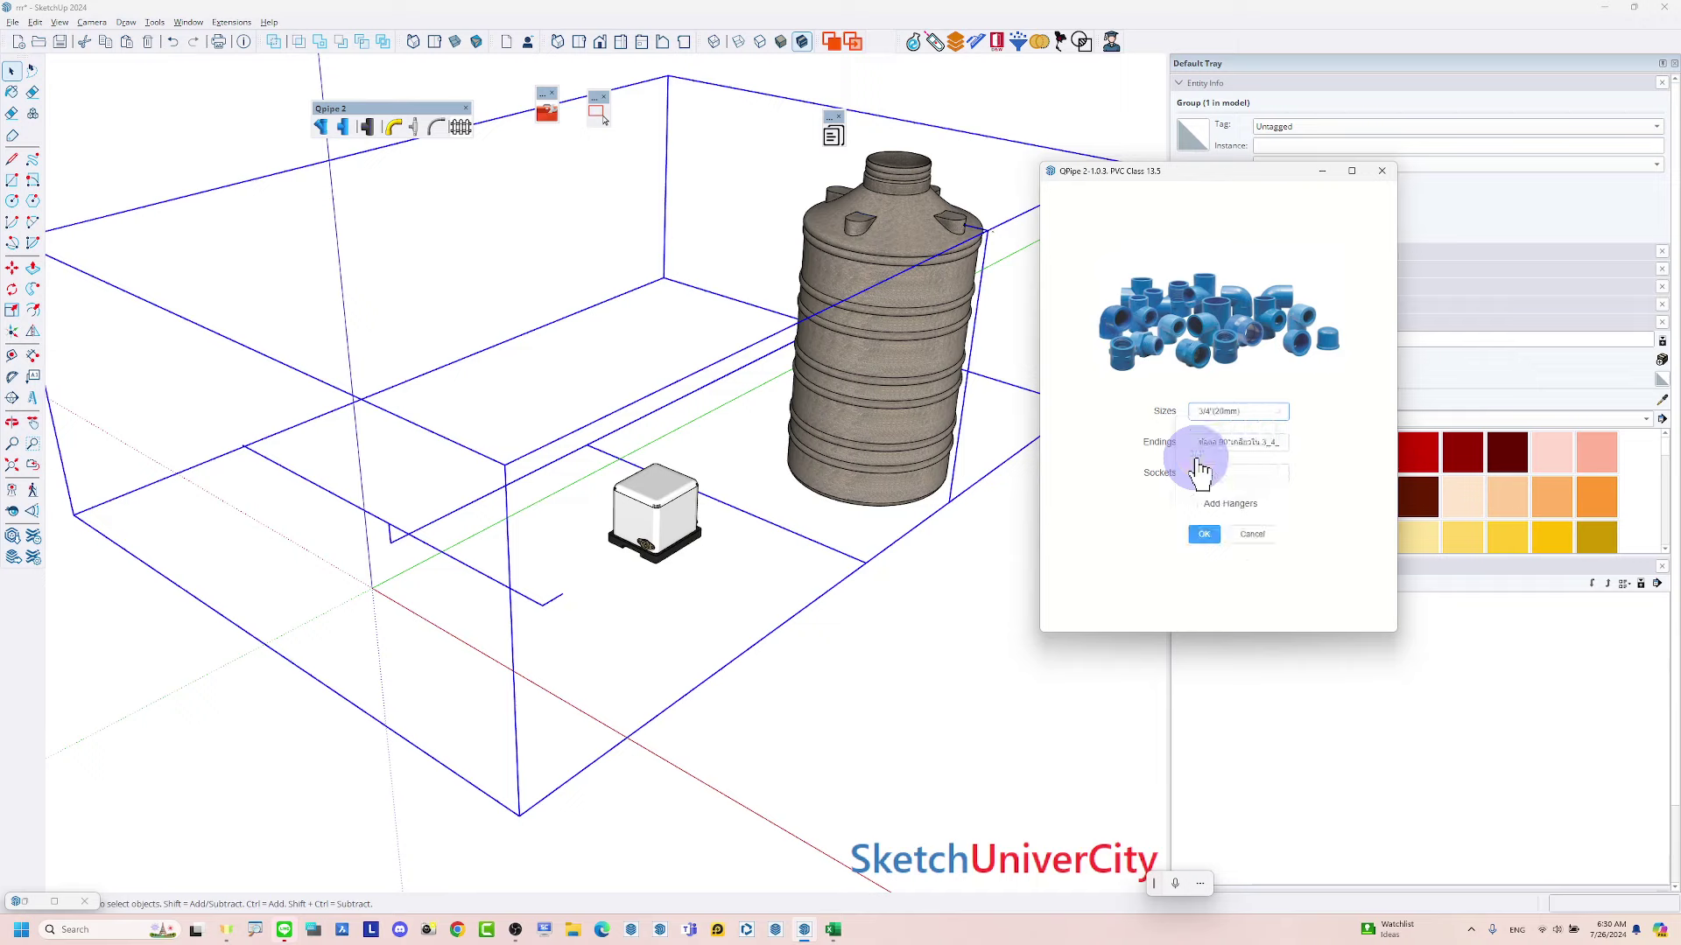
{"action": "left_click", "coordinate": [1229, 454]}
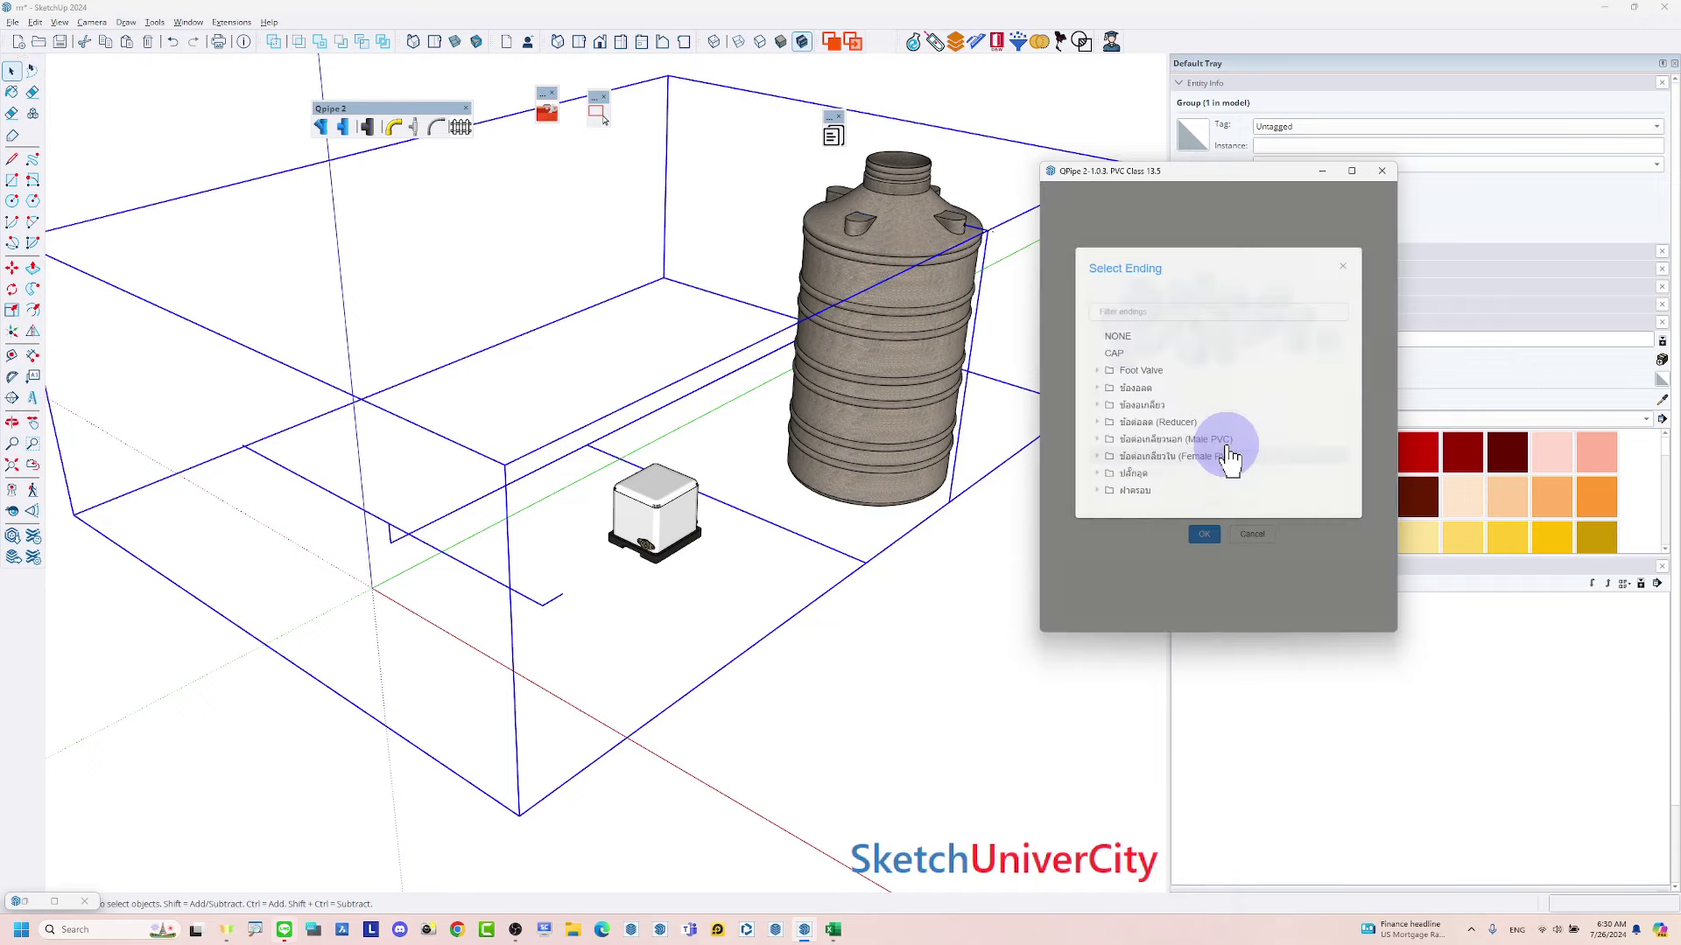
{"action": "left_click", "coordinate": [1122, 340]}
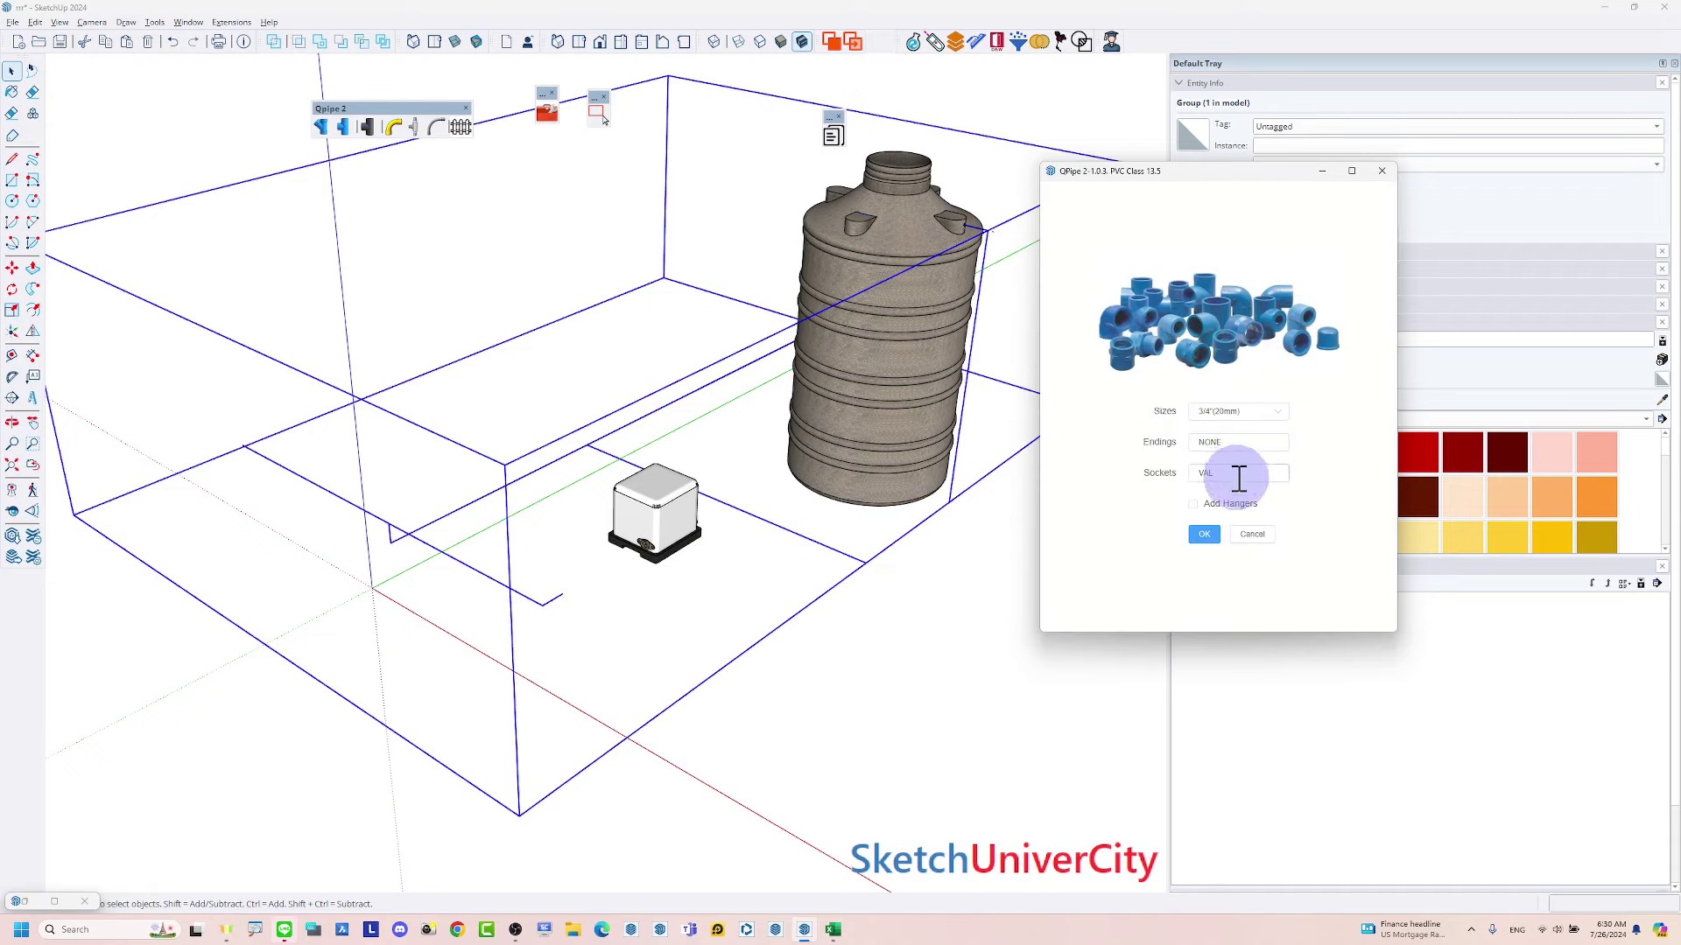
{"action": "left_click", "coordinate": [1122, 355]}
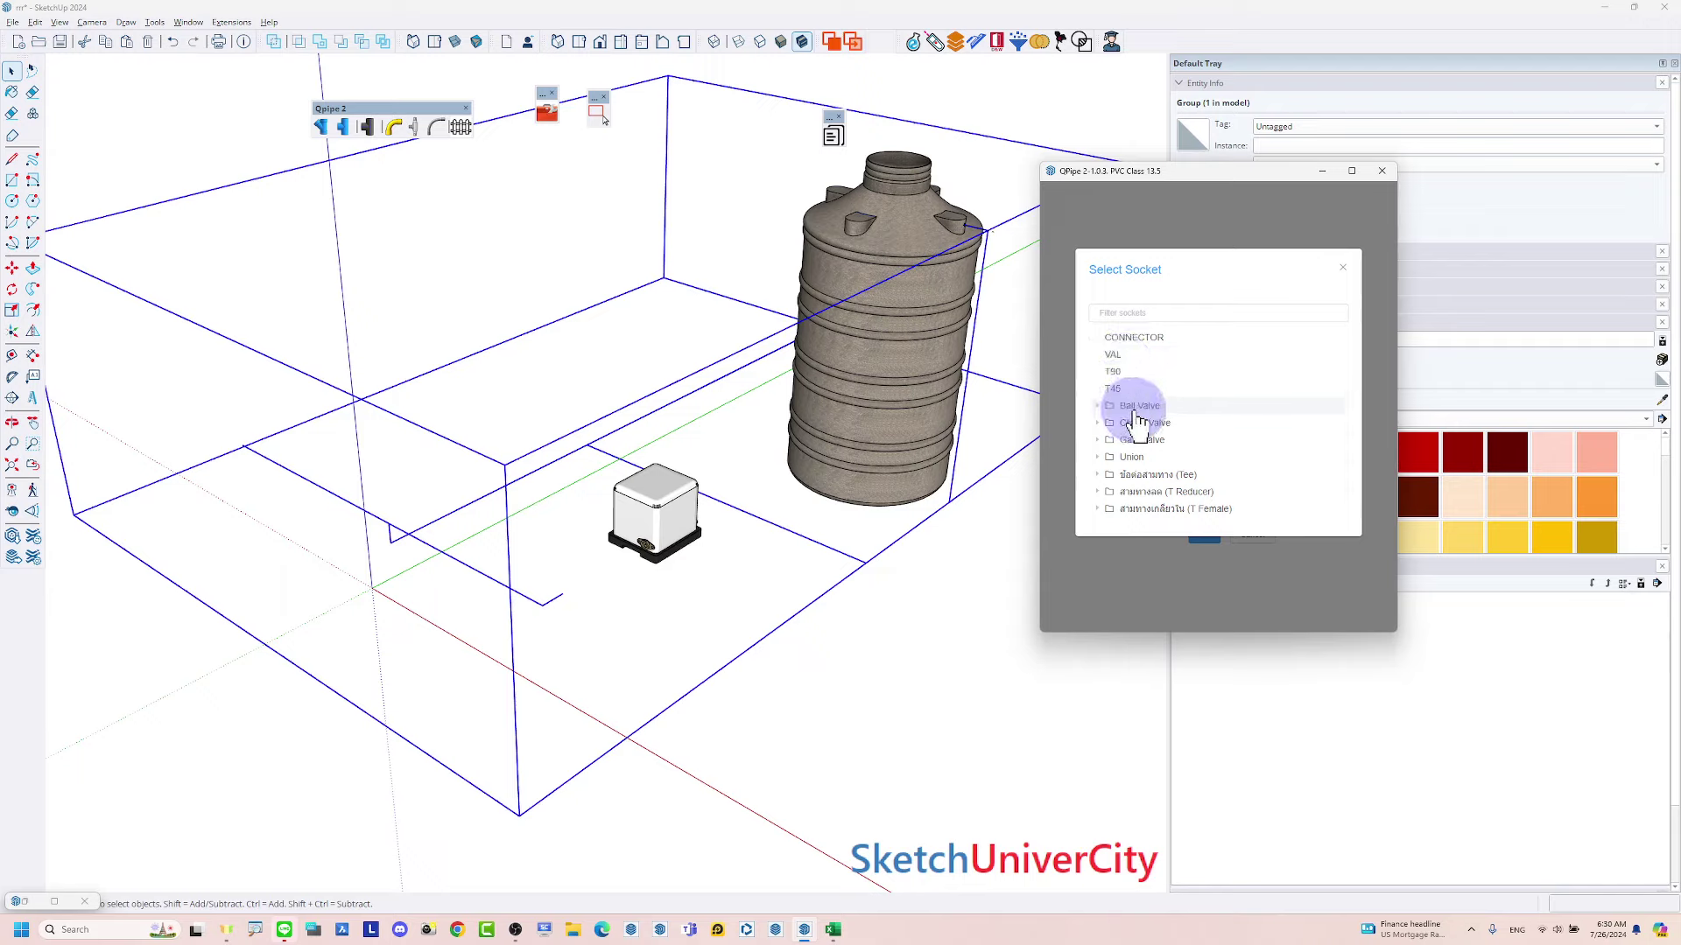
{"action": "left_click", "coordinate": [1135, 410]}
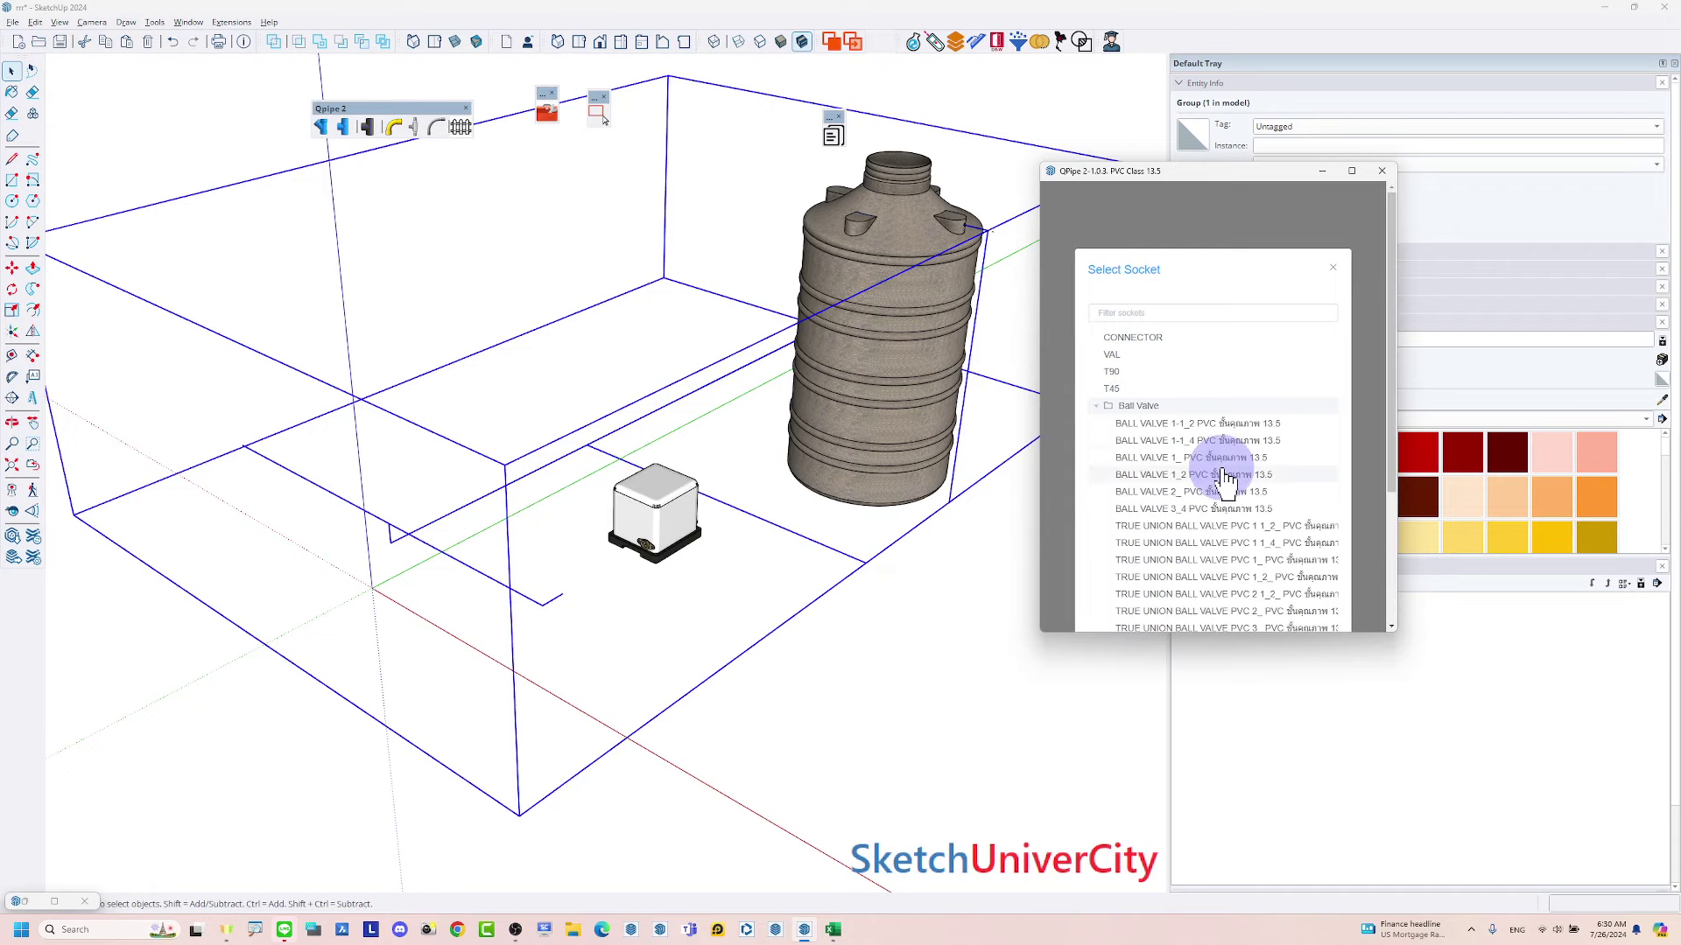
{"action": "scroll", "coordinate": [1224, 477], "scroll_direction": "down", "scroll_amount": 1}
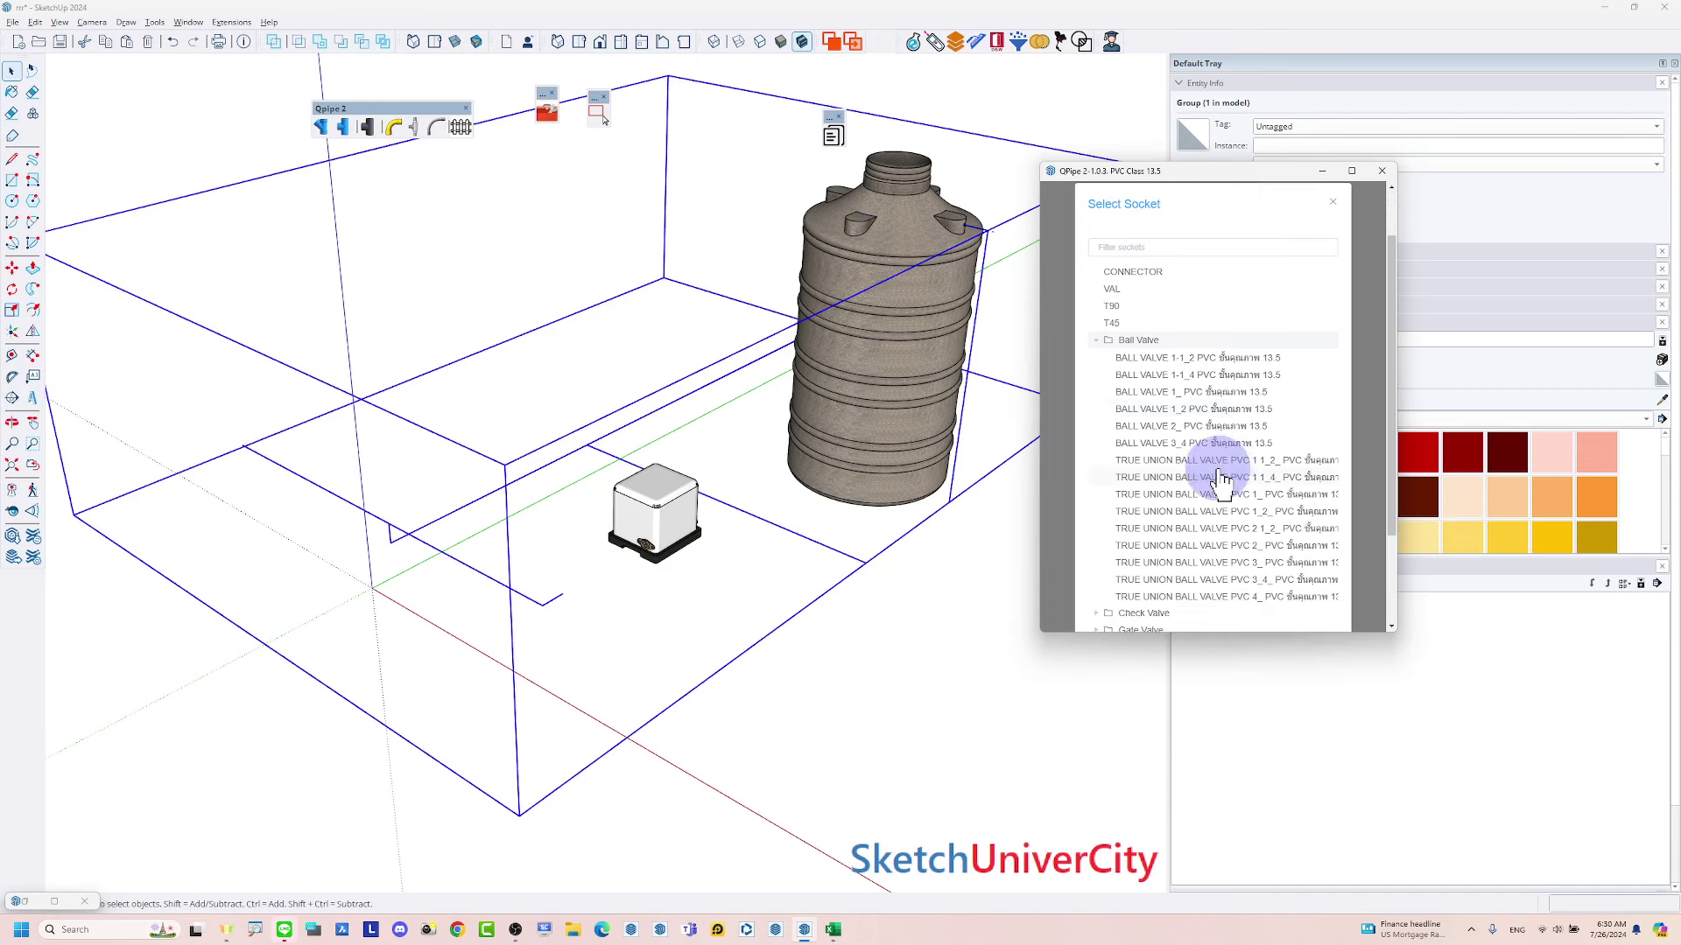
{"action": "left_click", "coordinate": [1182, 445]}
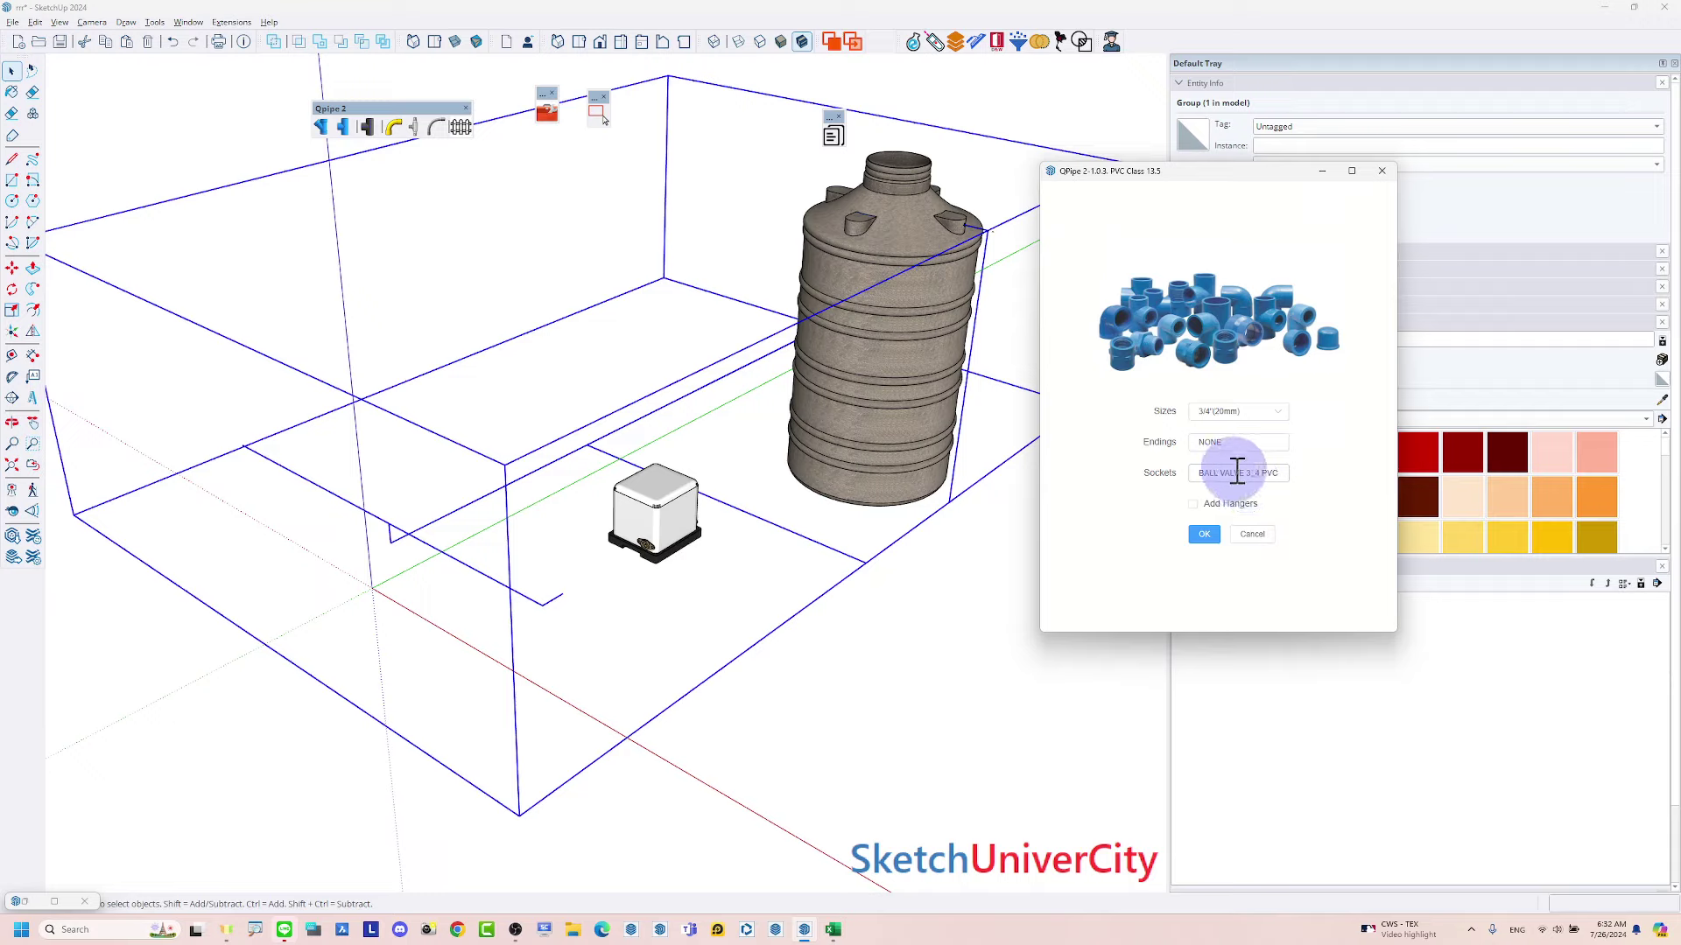
{"action": "left_click", "coordinate": [1215, 531]}
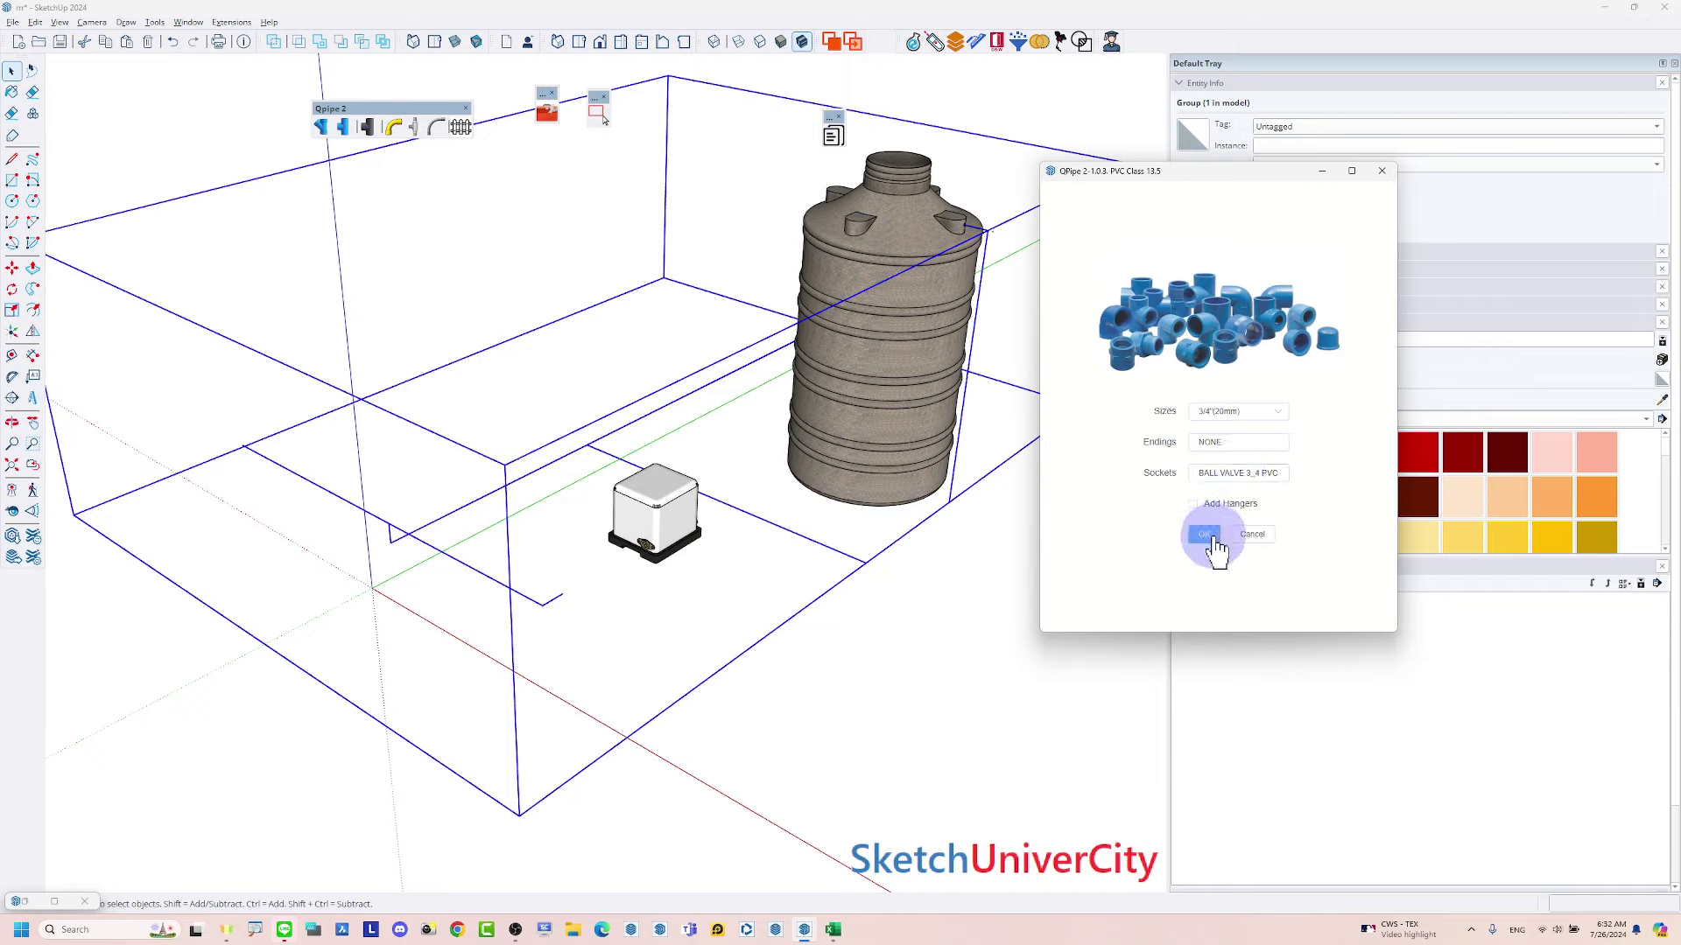
{"action": "mouse_move", "coordinate": [1019, 628]}
{"action": "middle_mouse_down"}
{"action": "mouse_move", "coordinate": [750, 600]}
{"action": "mouse_move", "coordinate": [985, 683]}
{"action": "middle_mouse_up"}
{"action": "left_click", "coordinate": [984, 683]}
{"action": "scroll", "coordinate": [956, 490], "scroll_direction": "up", "scroll_amount": 3}
{"action": "scroll", "coordinate": [976, 508], "scroll_direction": "up", "scroll_amount": 2}
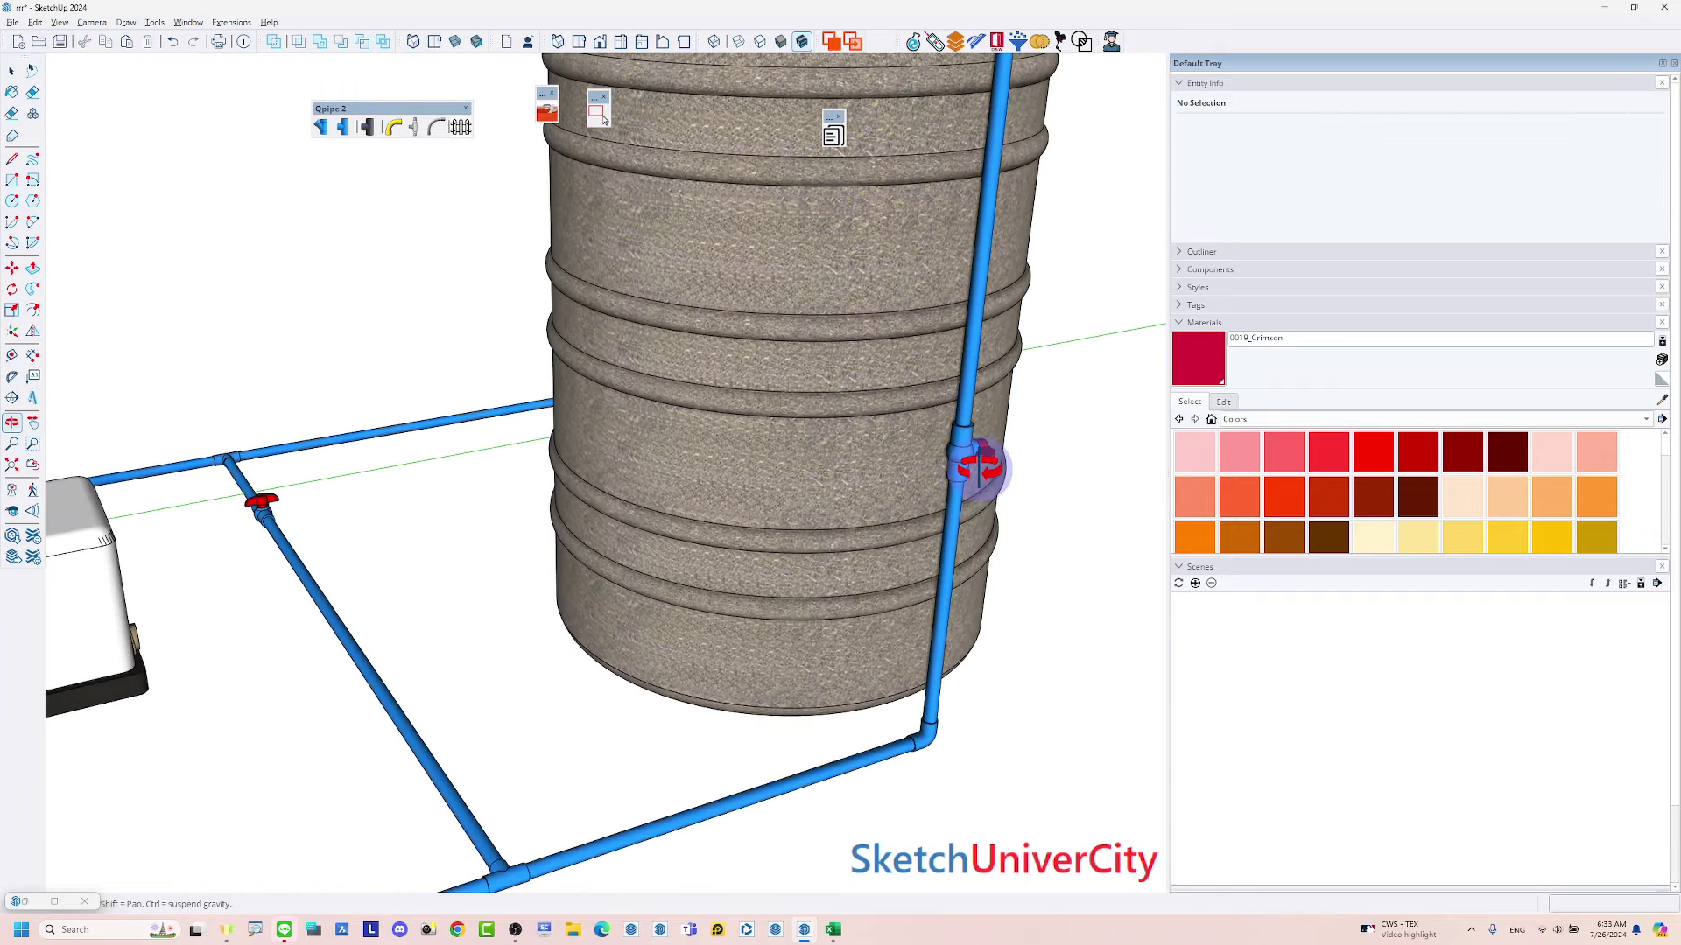
{"action": "scroll", "coordinate": [985, 472], "scroll_direction": "down", "scroll_amount": 2}
{"action": "scroll", "coordinate": [986, 469], "scroll_direction": "down", "scroll_amount": 4}
{"action": "mouse_move", "coordinate": [832, 535]}
{"action": "middle_mouse_down"}
{"action": "mouse_move", "coordinate": [855, 638]}
{"action": "mouse_move", "coordinate": [979, 649]}
{"action": "mouse_move", "coordinate": [806, 589]}
{"action": "middle_mouse_up"}
{"action": "scroll", "coordinate": [998, 480], "scroll_direction": "up", "scroll_amount": 3}
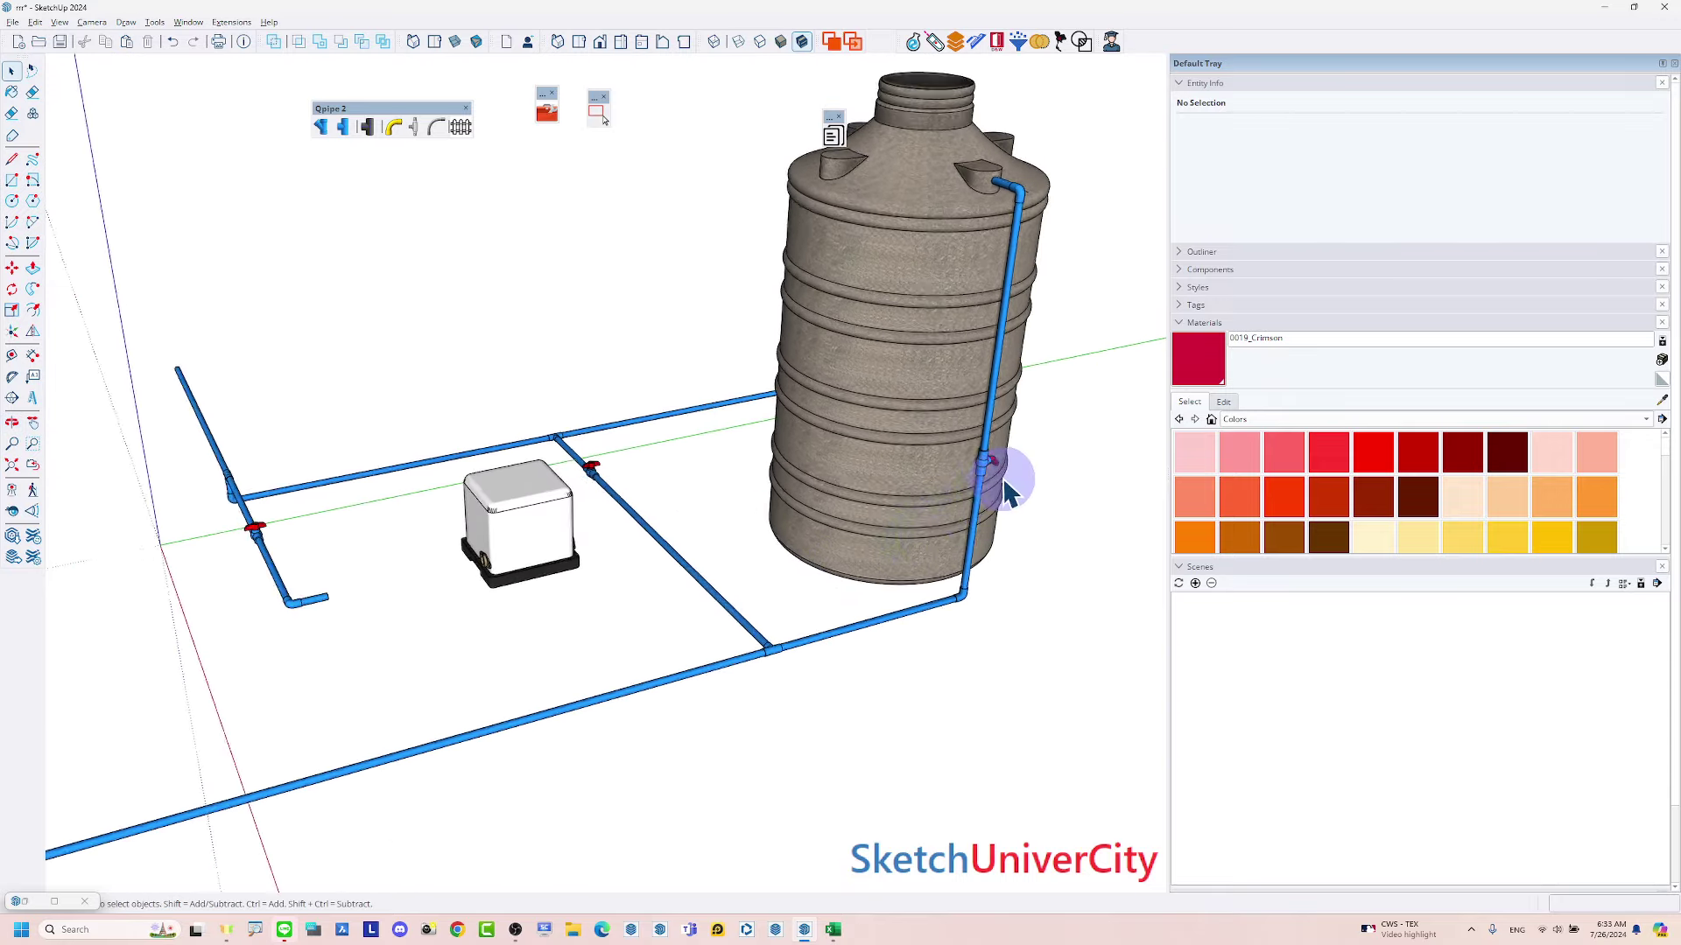
{"action": "scroll", "coordinate": [989, 473], "scroll_direction": "up", "scroll_amount": 3}
{"action": "scroll", "coordinate": [984, 459], "scroll_direction": "up", "scroll_amount": 3}
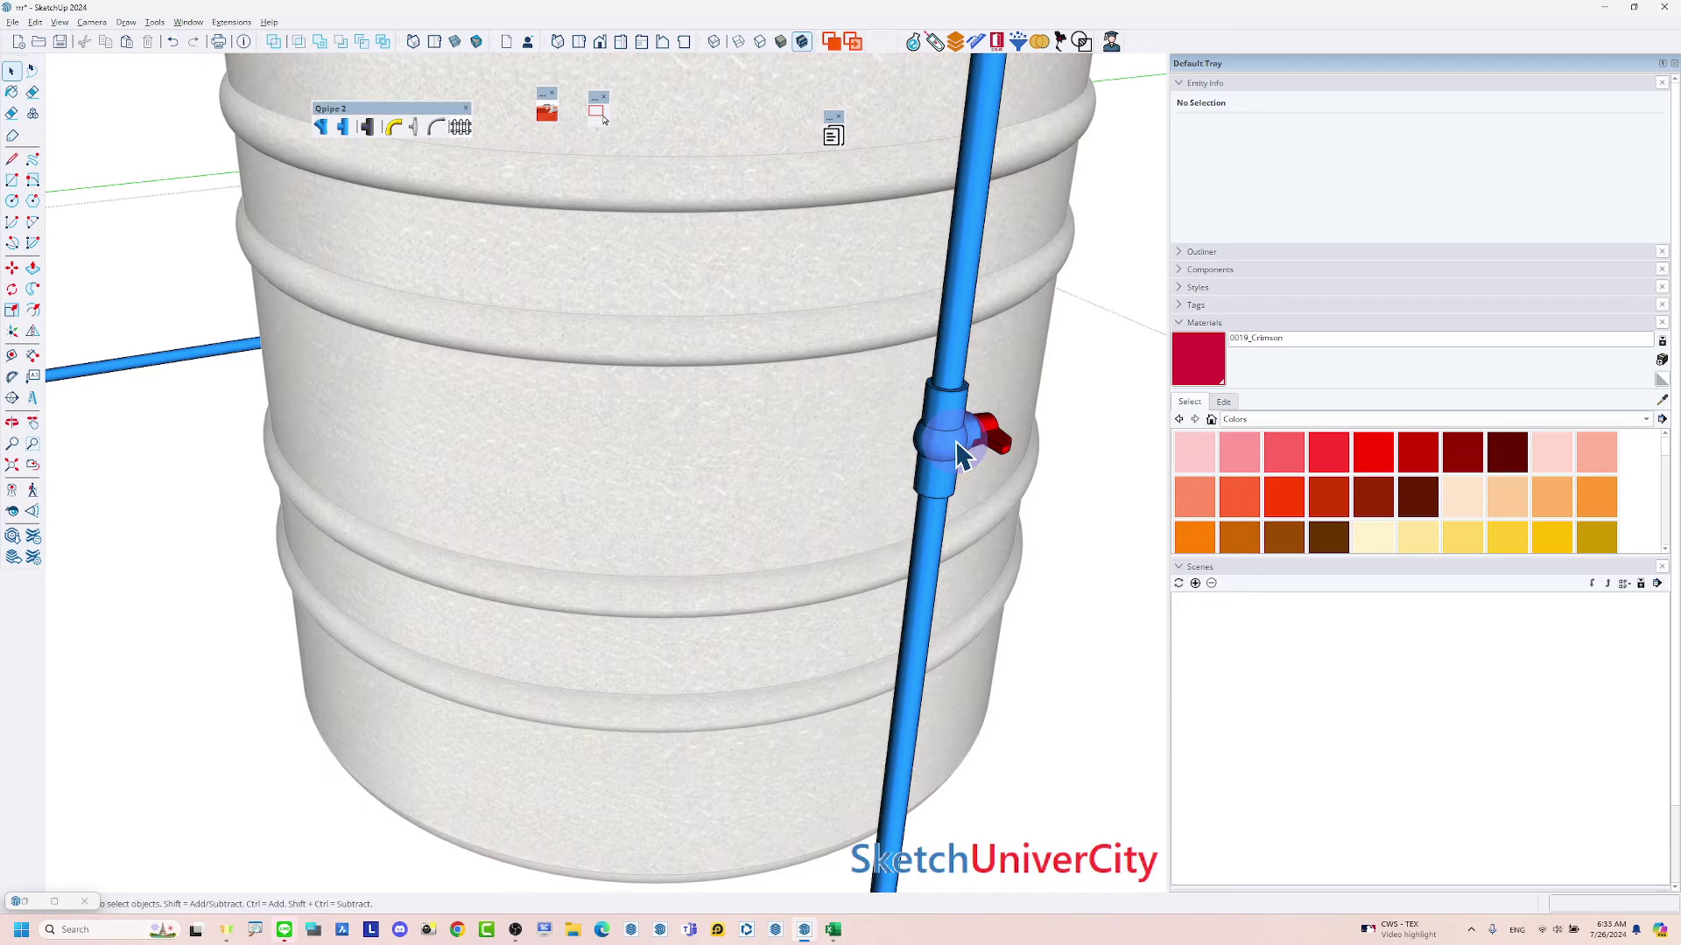
{"action": "left_click", "coordinate": [957, 440]}
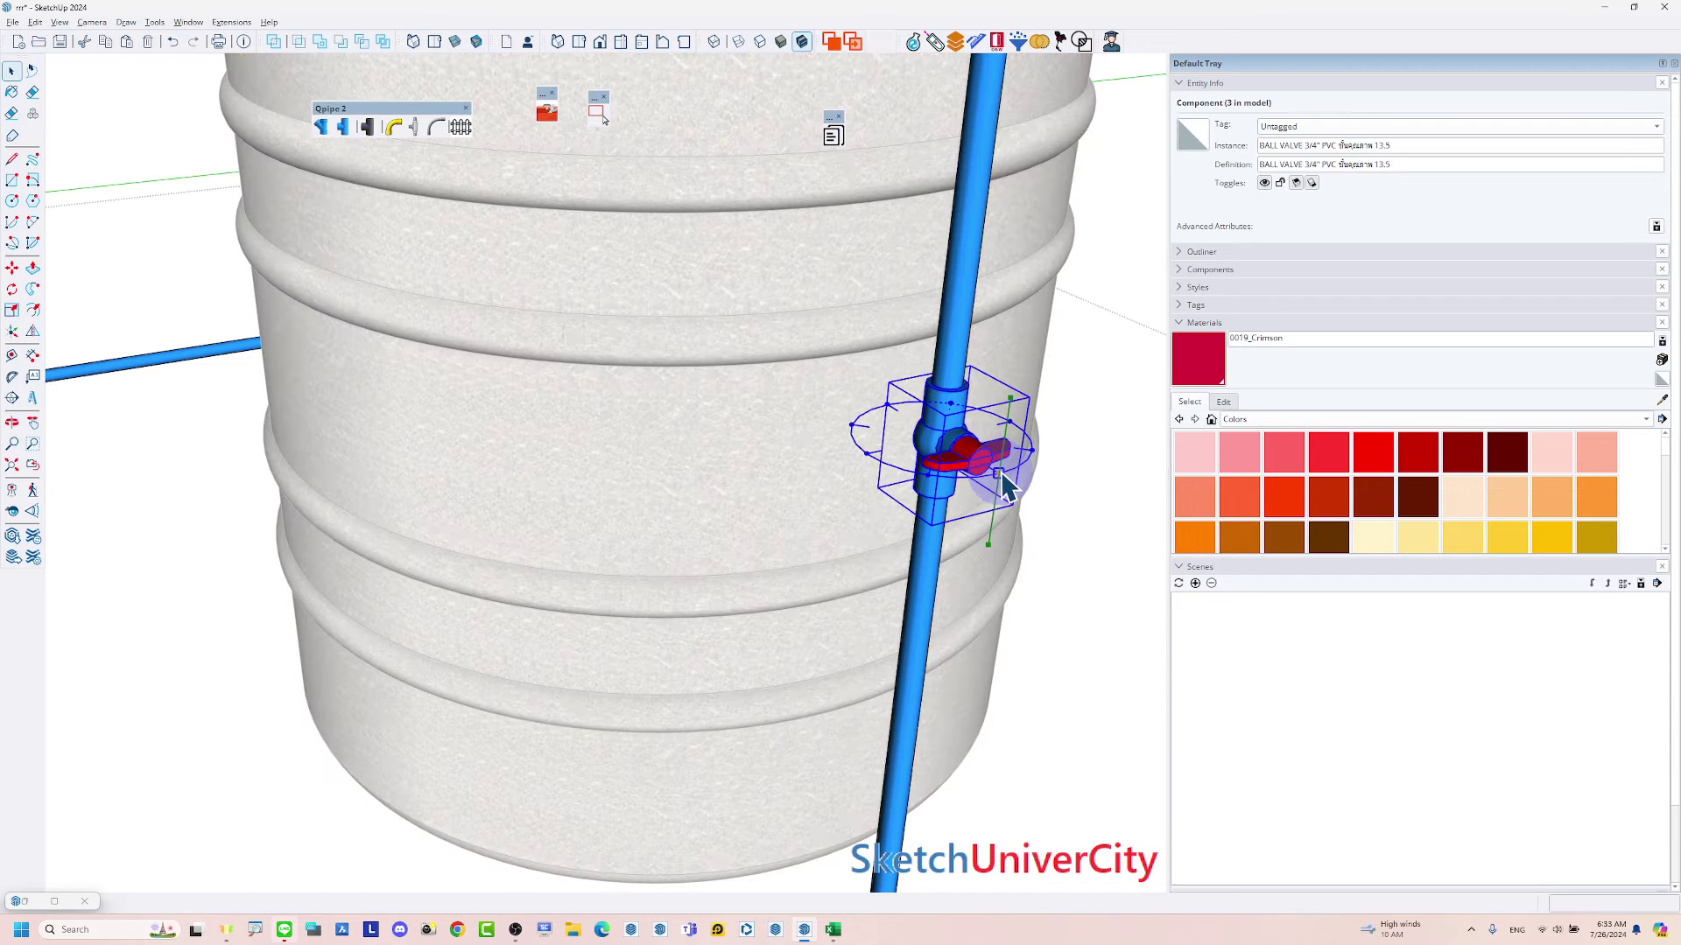
{"action": "scroll", "coordinate": [943, 385], "scroll_direction": "down", "scroll_amount": 2}
{"action": "scroll", "coordinate": [944, 385], "scroll_direction": "down", "scroll_amount": 3}
{"action": "middle_click_drag", "start_coordinate": [1006, 770], "coordinate": [695, 469]}
{"action": "left_click", "coordinate": [595, 508]}
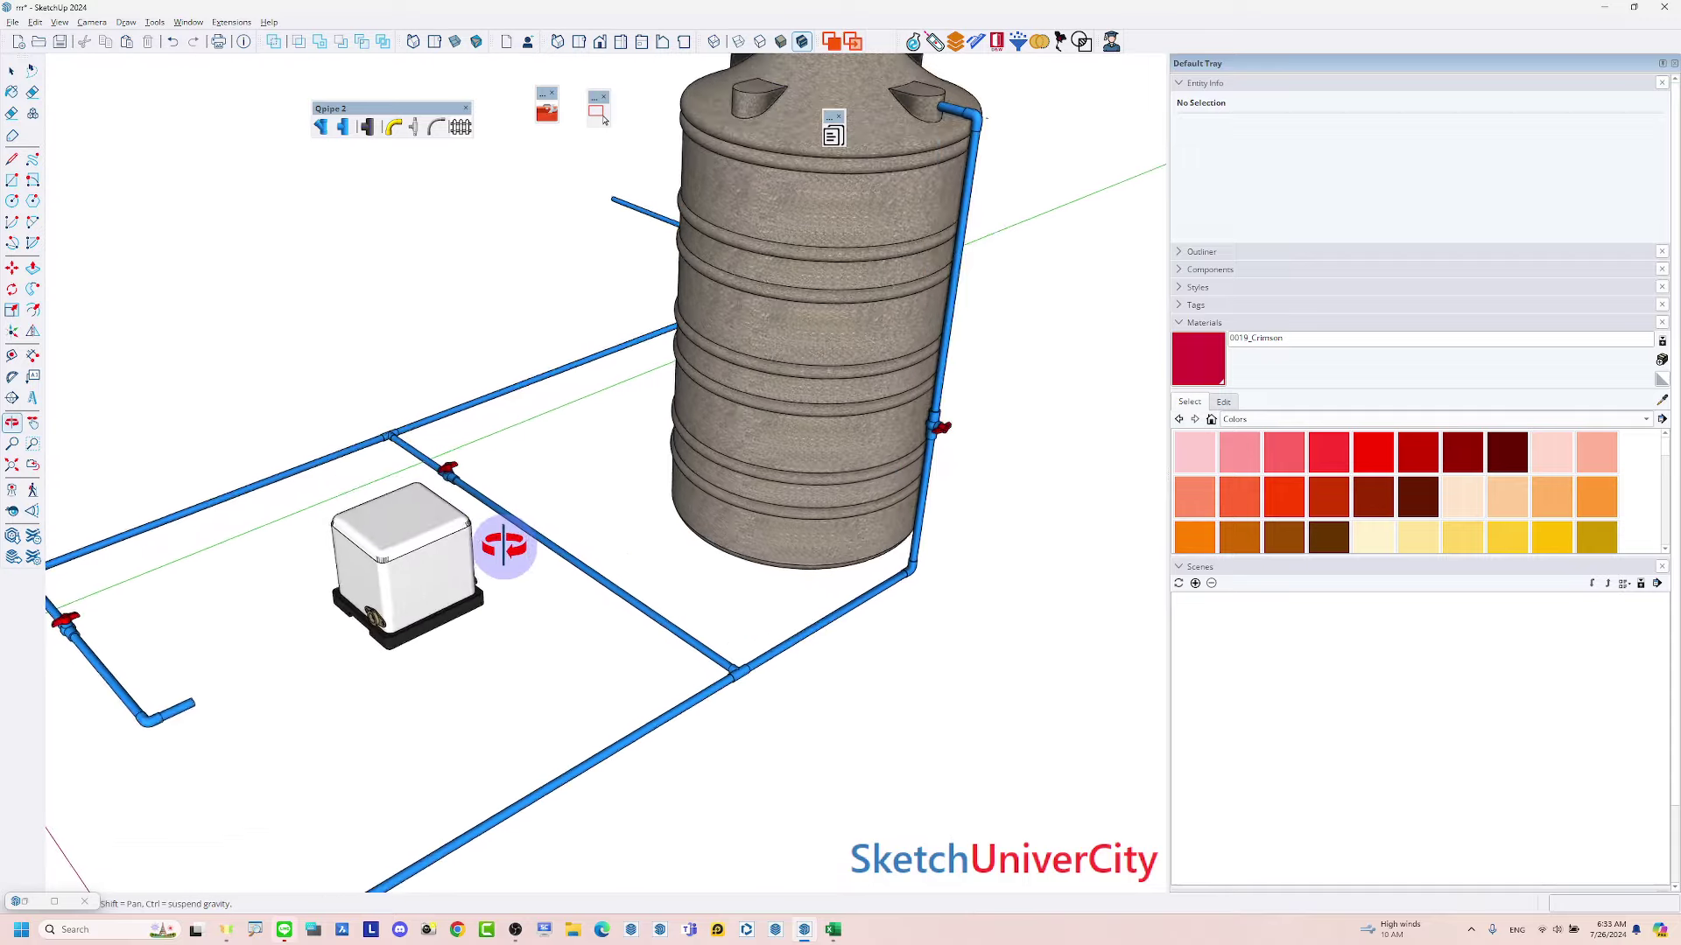
{"action": "scroll", "coordinate": [464, 488], "scroll_direction": "up", "scroll_amount": 5}
{"action": "scroll", "coordinate": [463, 488], "scroll_direction": "down", "scroll_amount": 2}
{"action": "mouse_move", "coordinate": [469, 469]}
{"action": "middle_mouse_down"}
{"action": "mouse_move", "coordinate": [856, 439]}
{"action": "mouse_move", "coordinate": [795, 477]}
{"action": "mouse_move", "coordinate": [537, 495]}
{"action": "middle_mouse_up"}
{"action": "scroll", "coordinate": [856, 439], "scroll_direction": "down", "scroll_amount": 3}
{"action": "scroll", "coordinate": [589, 630], "scroll_direction": "up", "scroll_amount": 3}
{"action": "scroll", "coordinate": [589, 631], "scroll_direction": "up", "scroll_amount": 1}
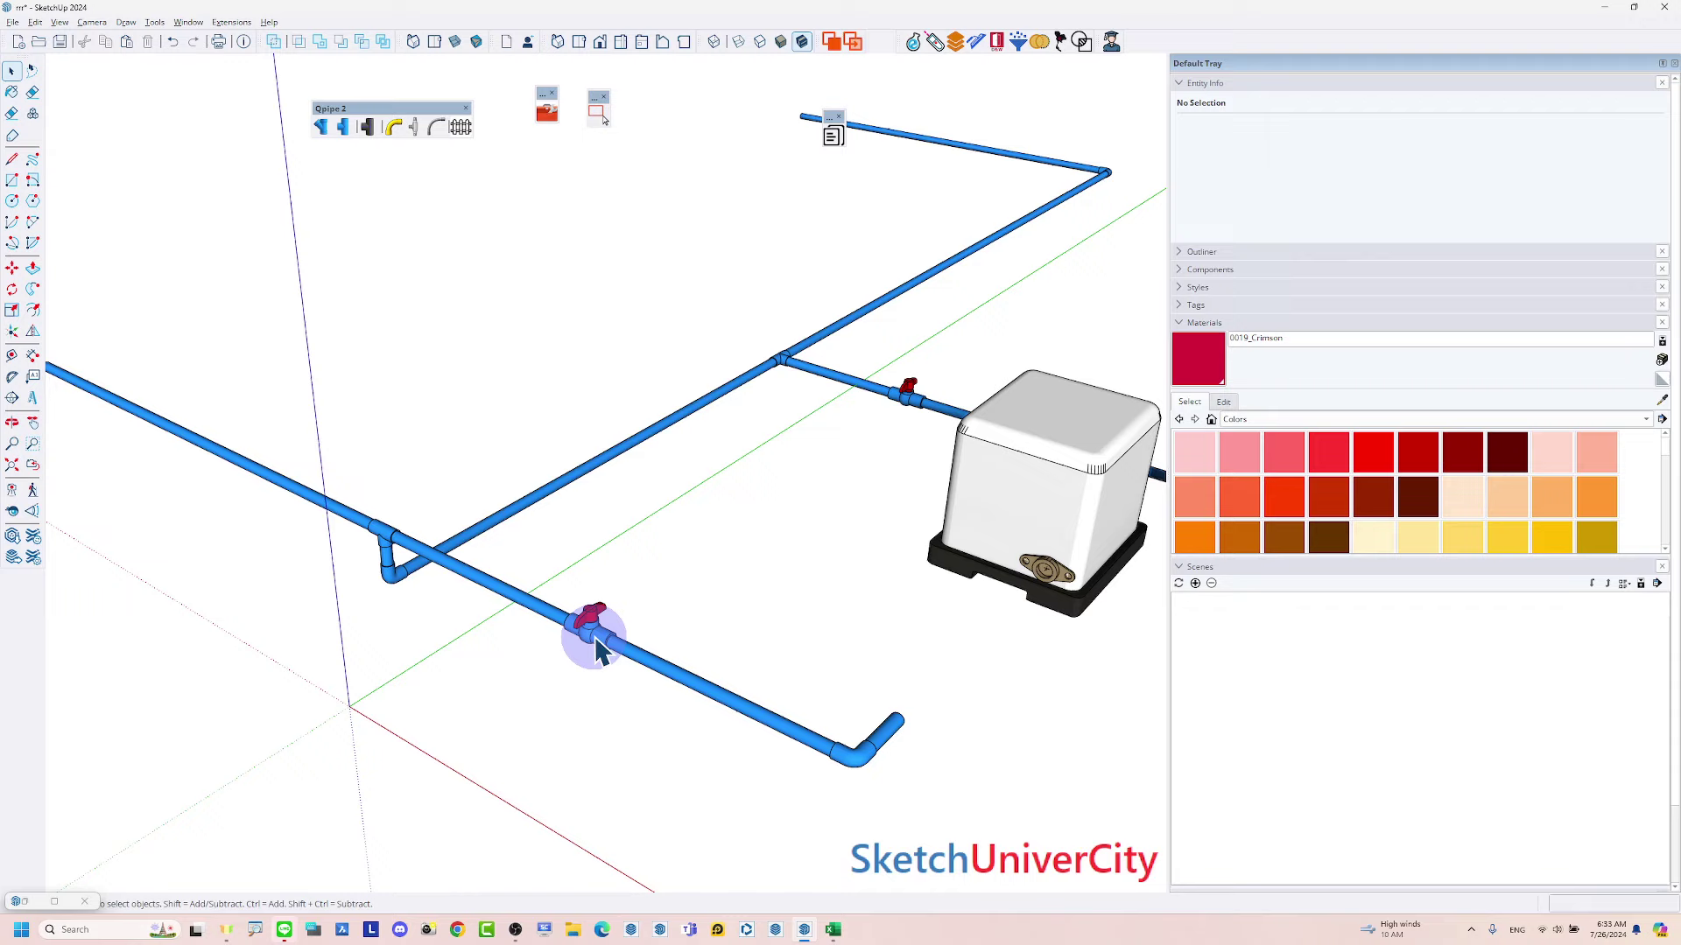
{"action": "scroll", "coordinate": [598, 610], "scroll_direction": "up", "scroll_amount": 1}
{"action": "scroll", "coordinate": [598, 610], "scroll_direction": "up", "scroll_amount": 2}
{"action": "scroll", "coordinate": [602, 624], "scroll_direction": "up", "scroll_amount": 2}
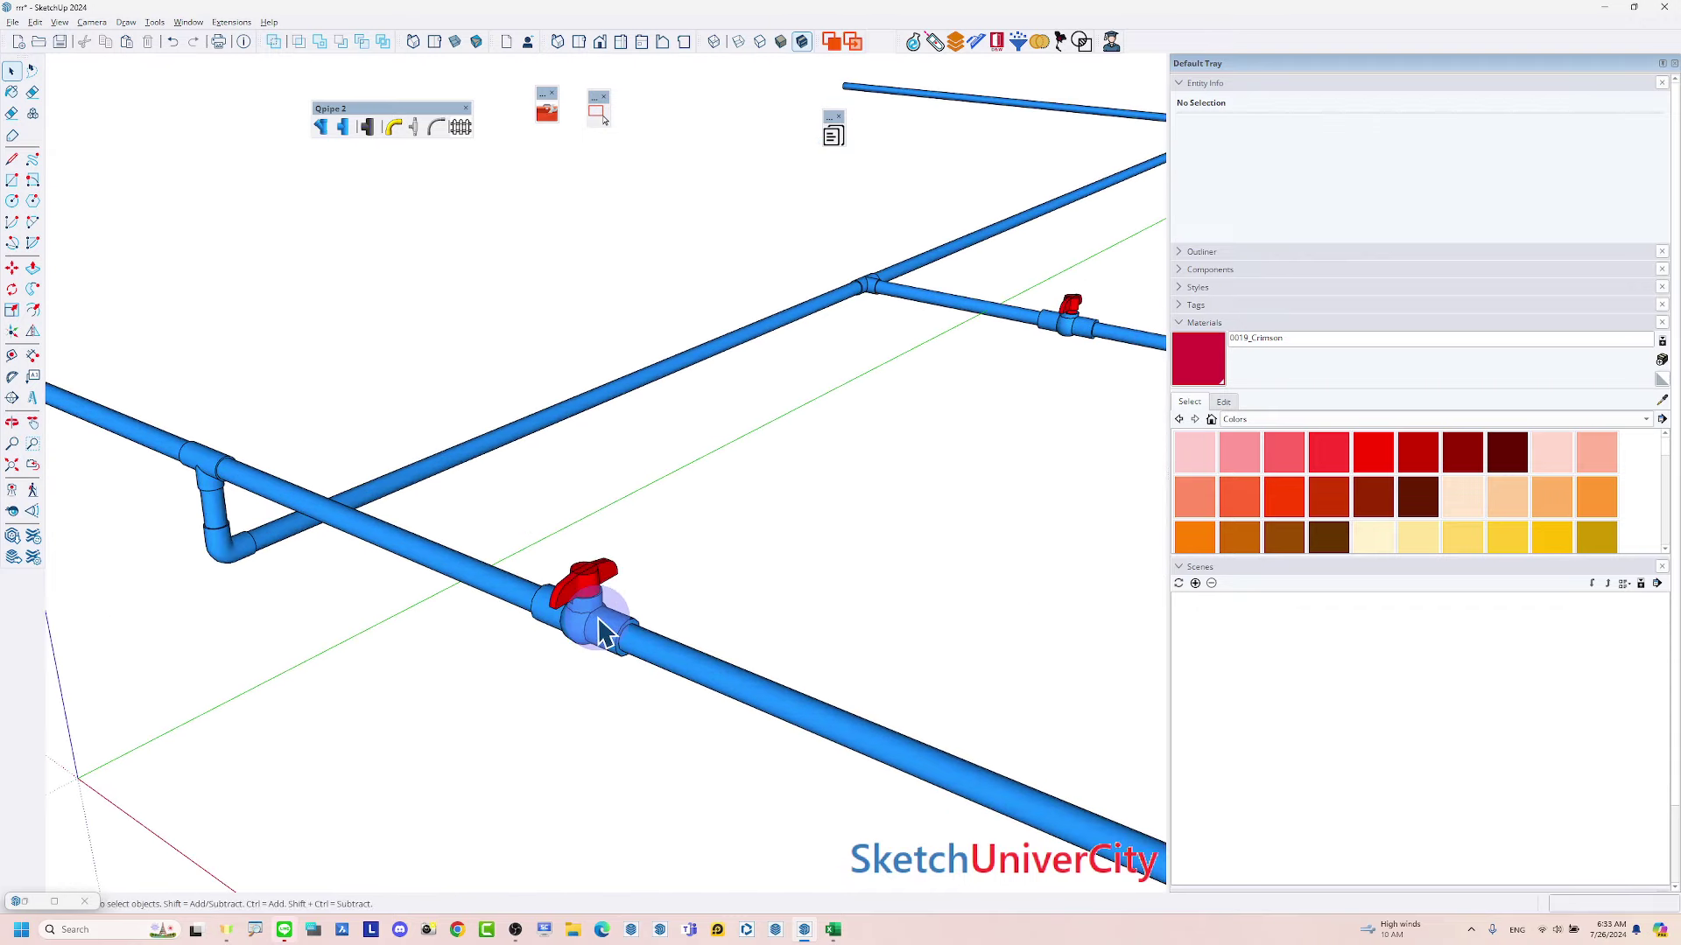
{"action": "scroll", "coordinate": [602, 630], "scroll_direction": "down", "scroll_amount": 3}
{"action": "scroll", "coordinate": [555, 394], "scroll_direction": "down", "scroll_amount": 2}
{"action": "middle_click_drag", "start_coordinate": [555, 394], "coordinate": [537, 465]}
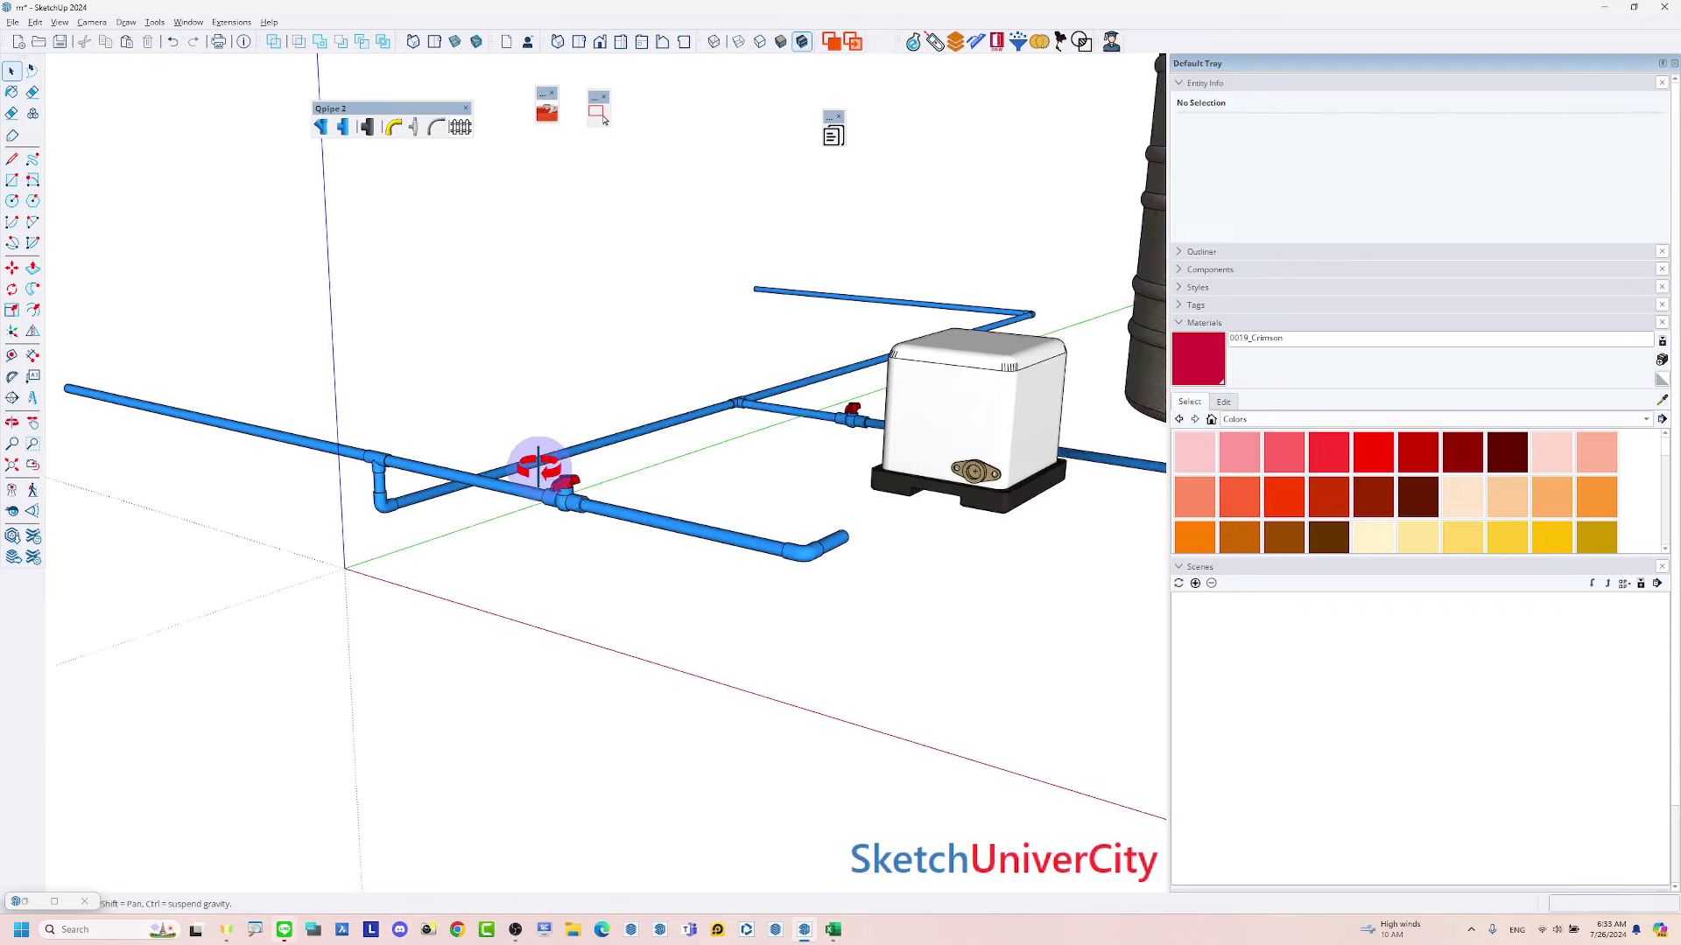
{"action": "scroll", "coordinate": [536, 465], "scroll_direction": "up", "scroll_amount": 3}
{"action": "scroll", "coordinate": [569, 515], "scroll_direction": "up", "scroll_amount": 2}
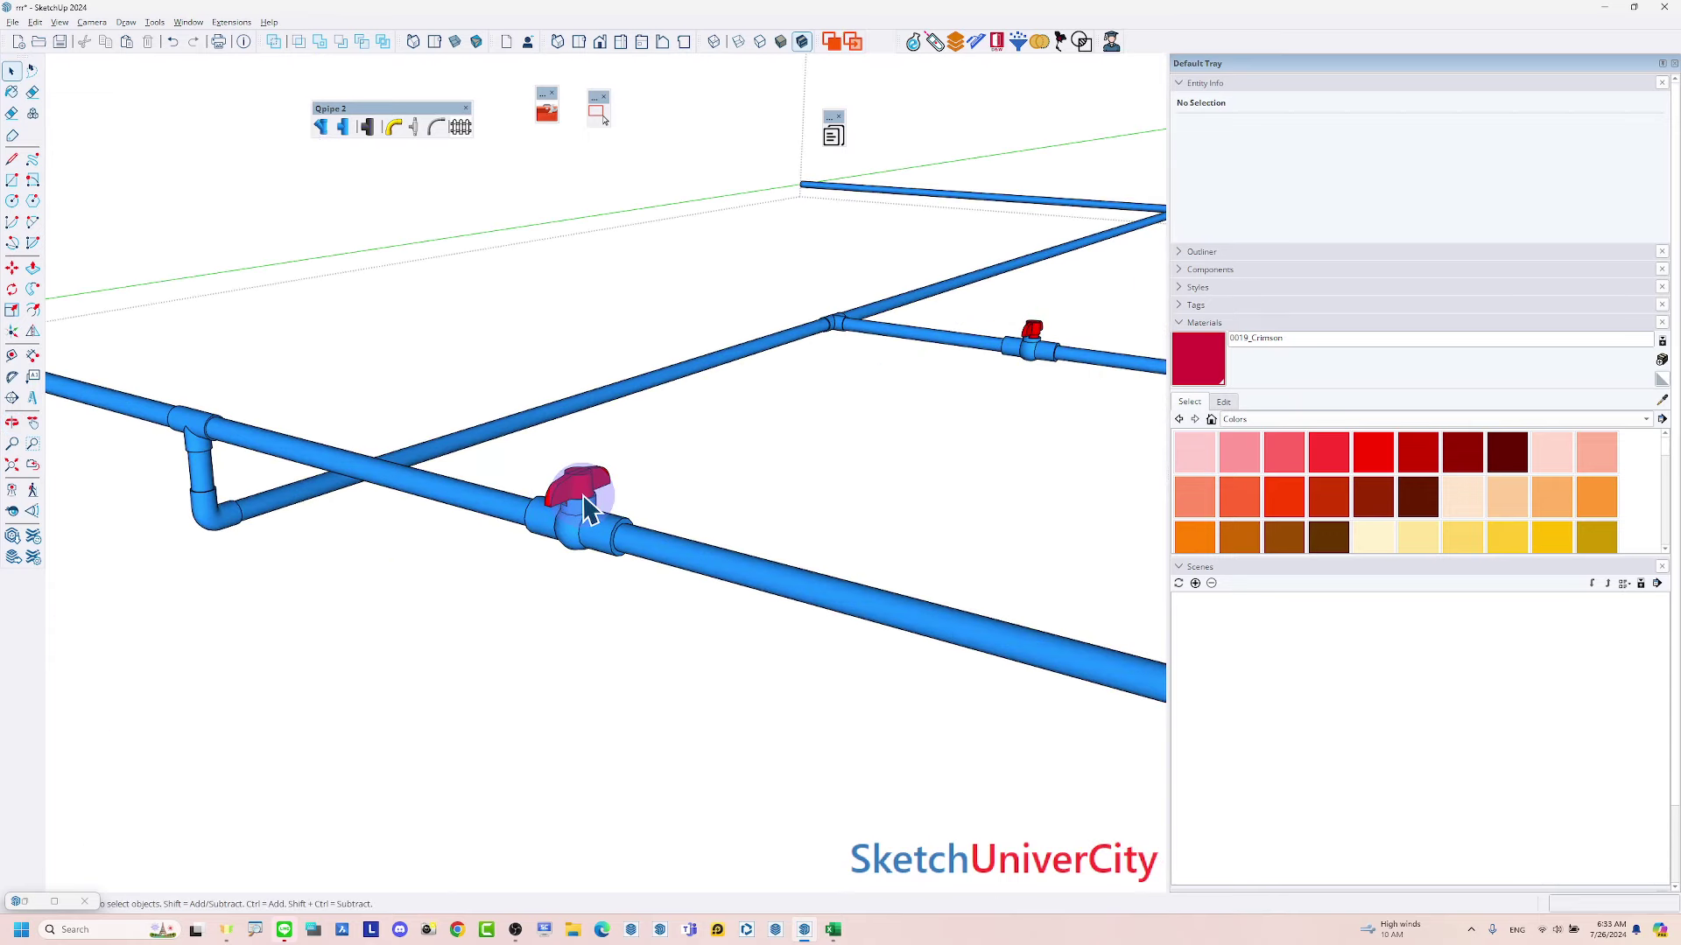
Replace the lower-run ball valve with the Spring Check Valve 3/4 socket fitting
{"action": "left_click", "coordinate": [588, 510]}
{"action": "scroll", "coordinate": [588, 510], "scroll_direction": "up", "scroll_amount": 1}
{"action": "scroll", "coordinate": [582, 490], "scroll_direction": "up", "scroll_amount": 1}
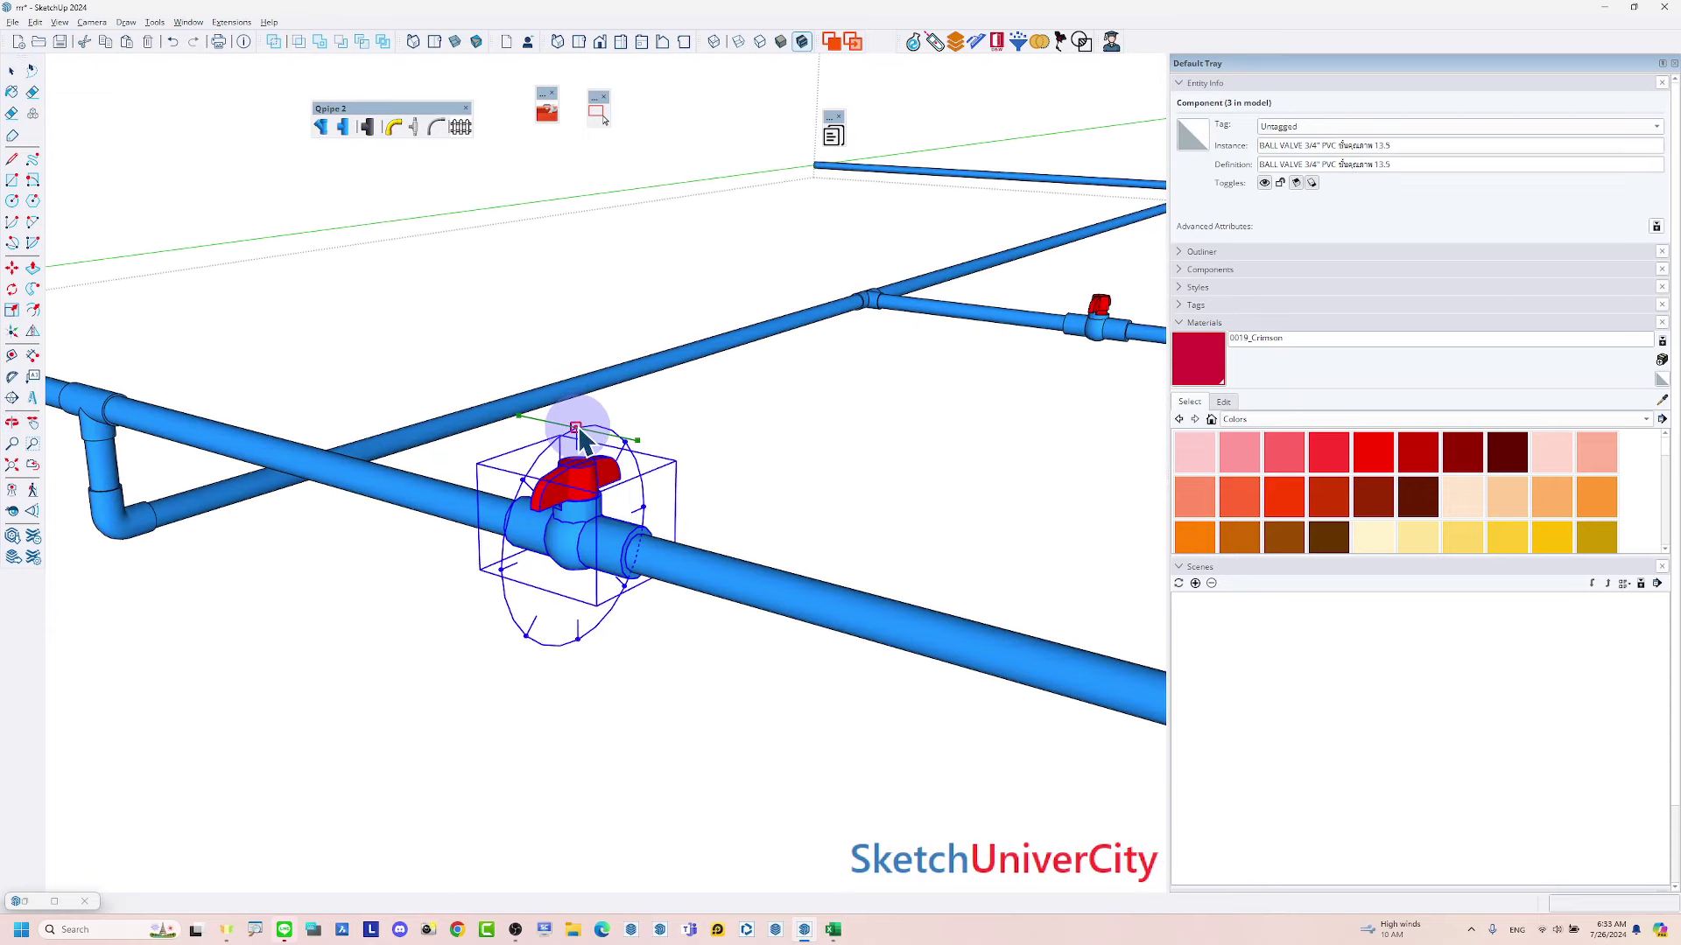
{"action": "left_click", "coordinate": [578, 429]}
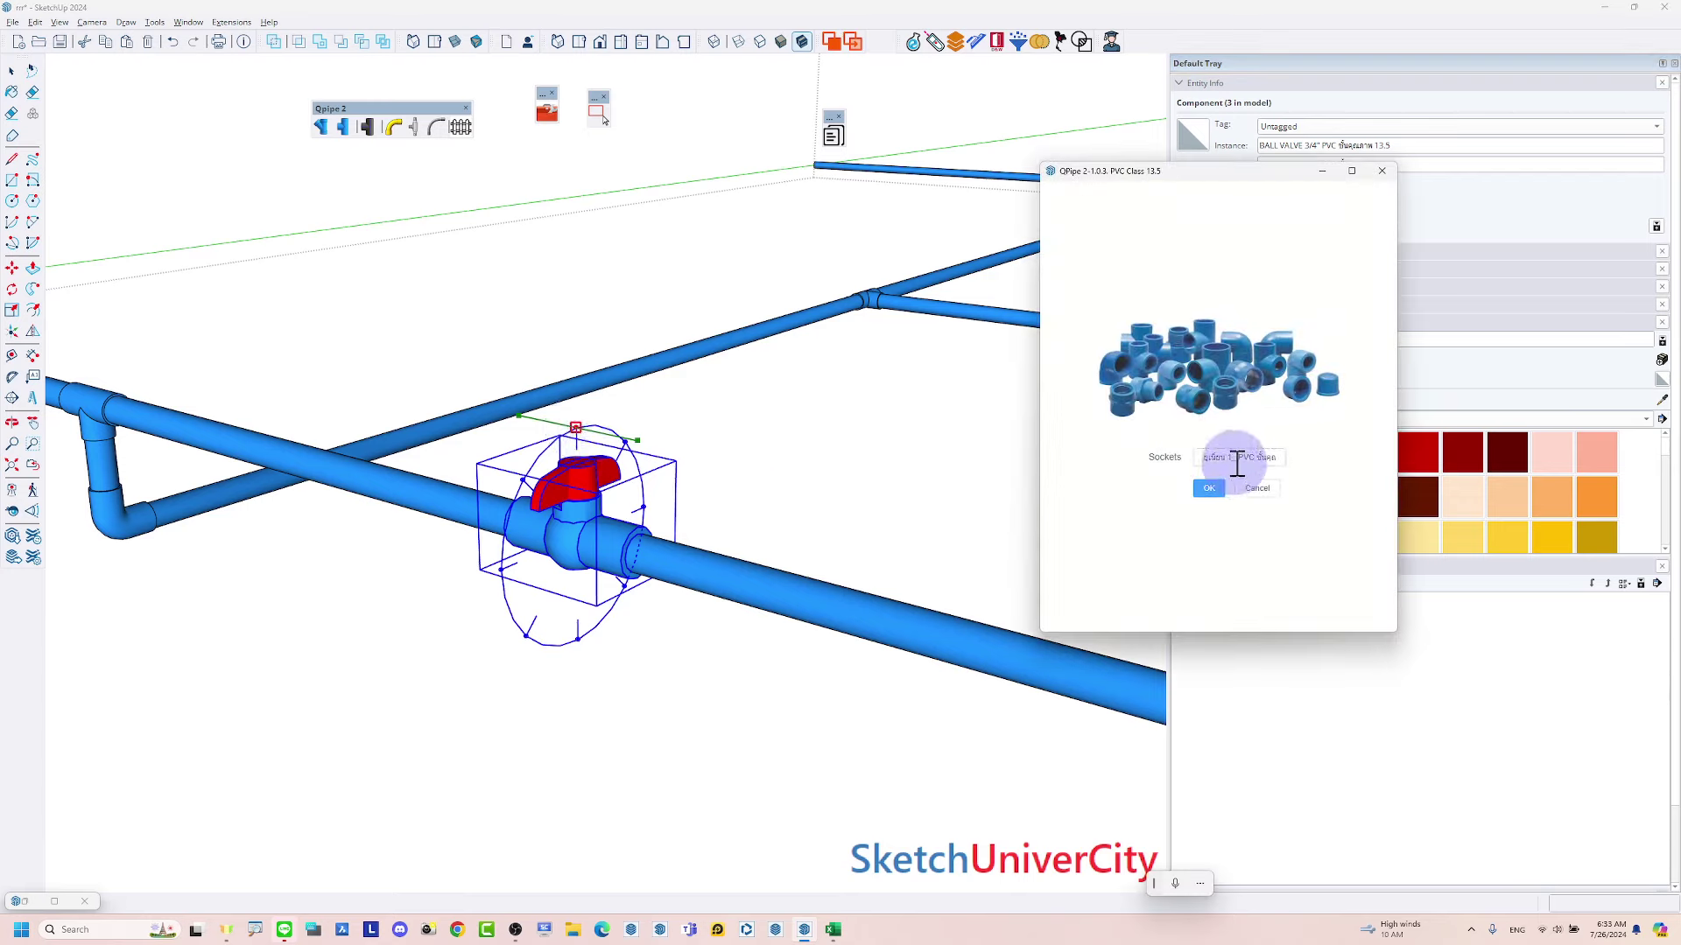
{"action": "left_click", "coordinate": [1237, 466]}
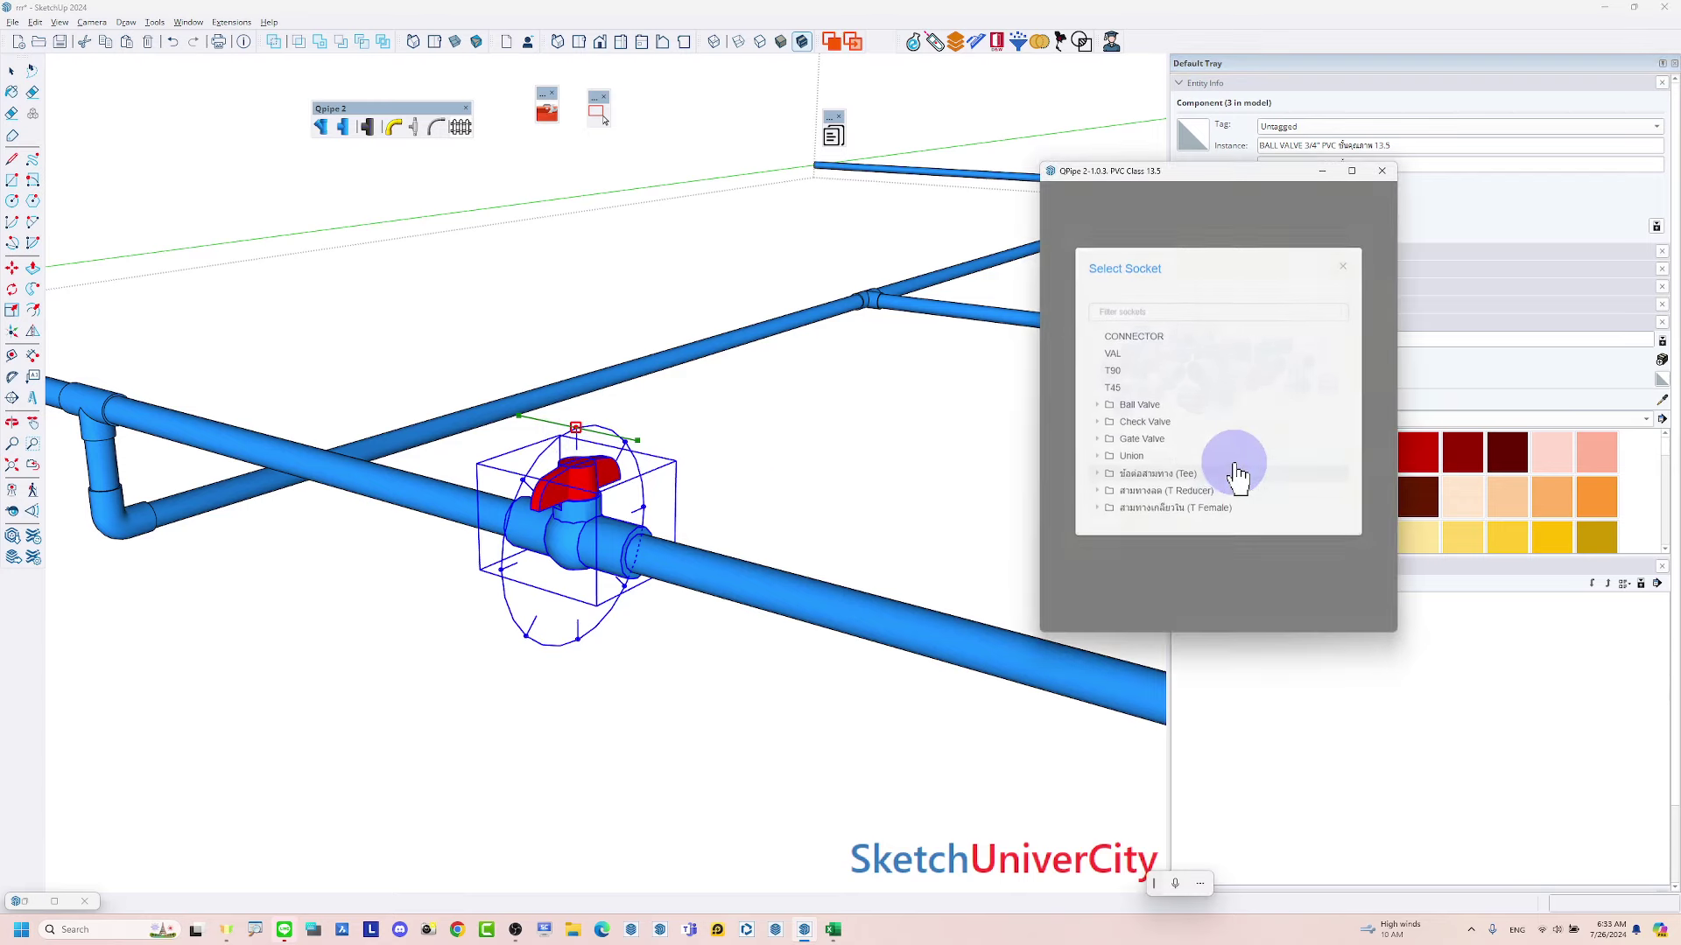
{"action": "left_click", "coordinate": [1140, 424]}
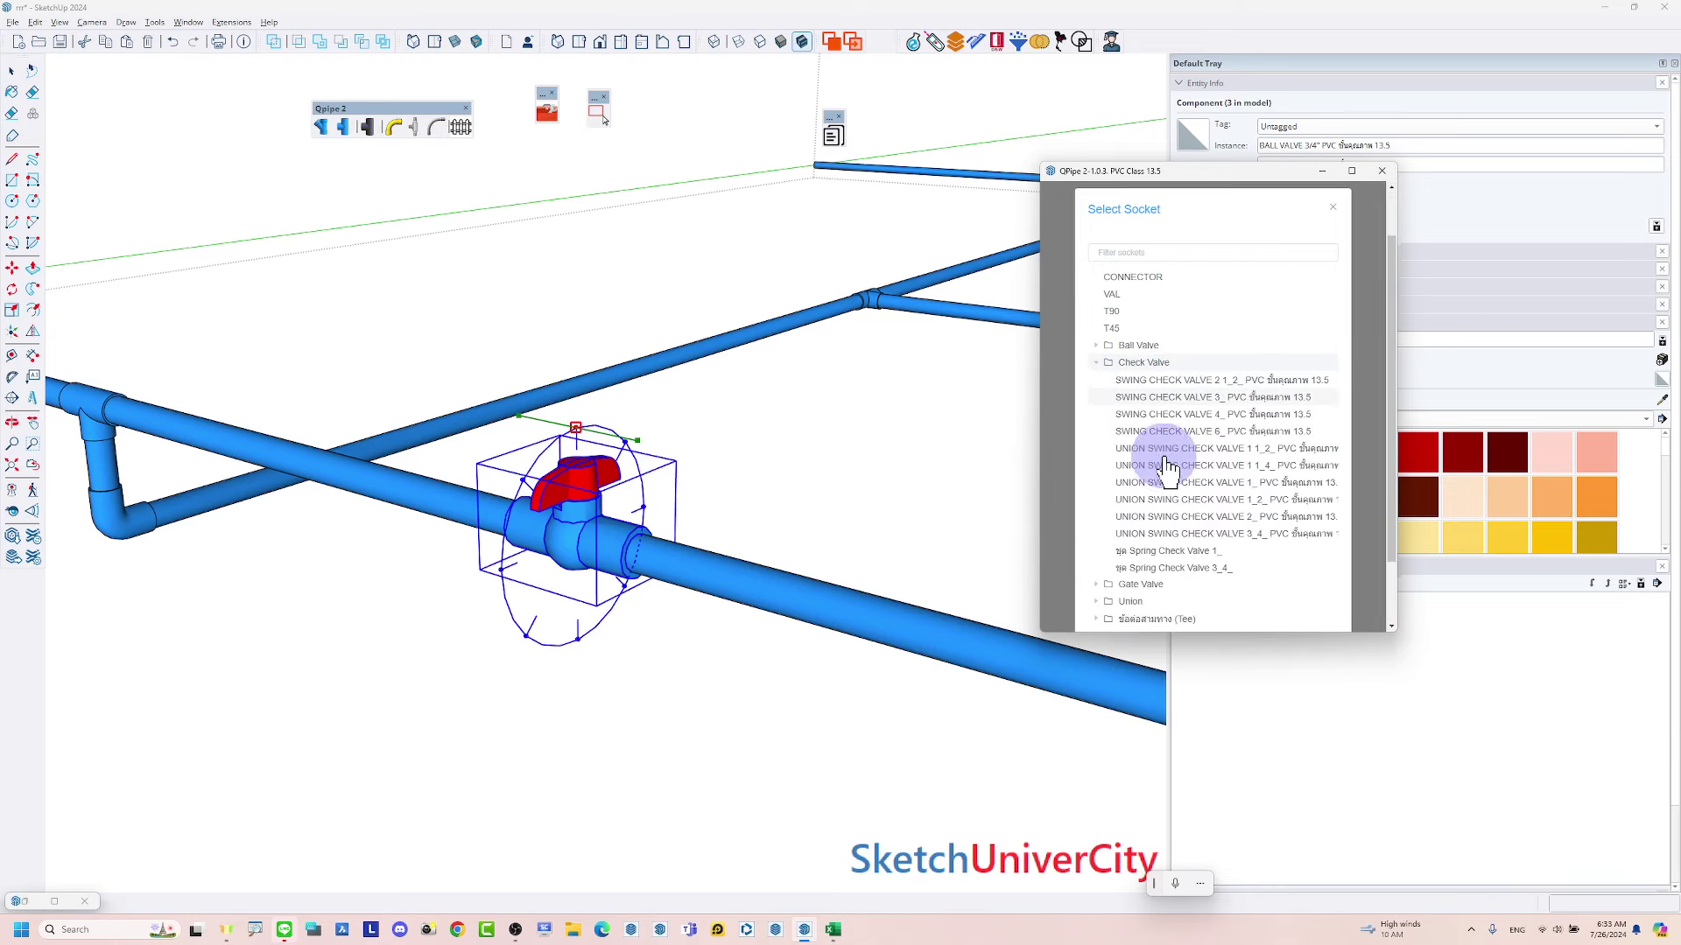
{"action": "scroll", "coordinate": [1151, 451], "scroll_direction": "down", "scroll_amount": 1}
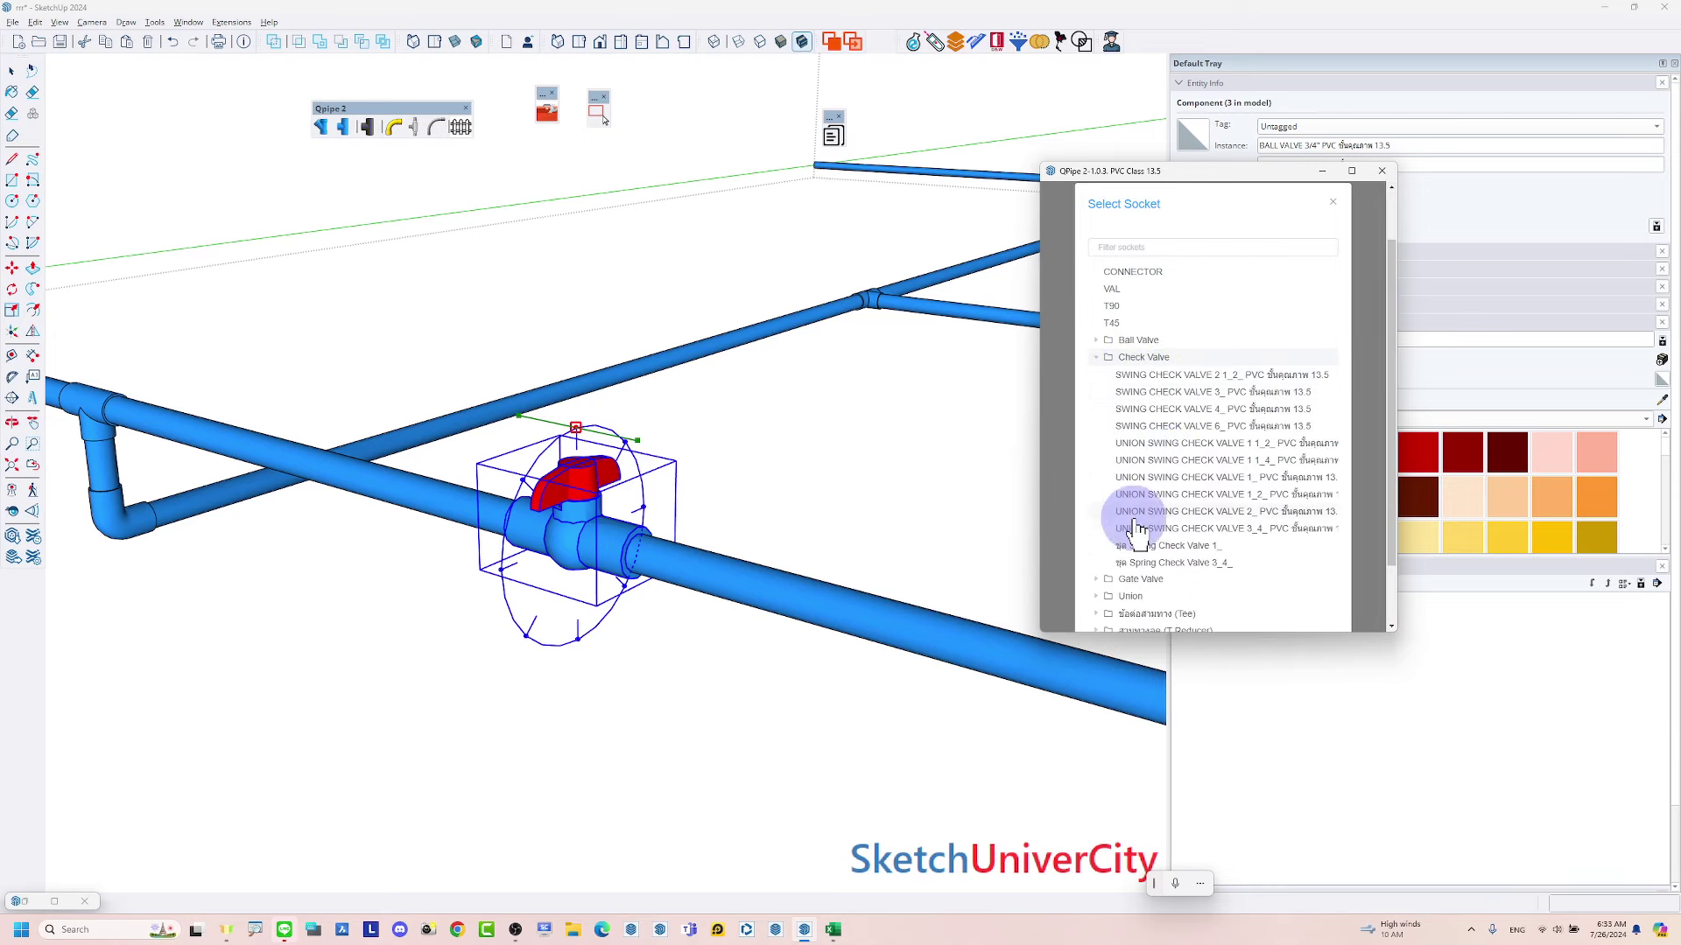
{"action": "left_click", "coordinate": [1196, 565]}
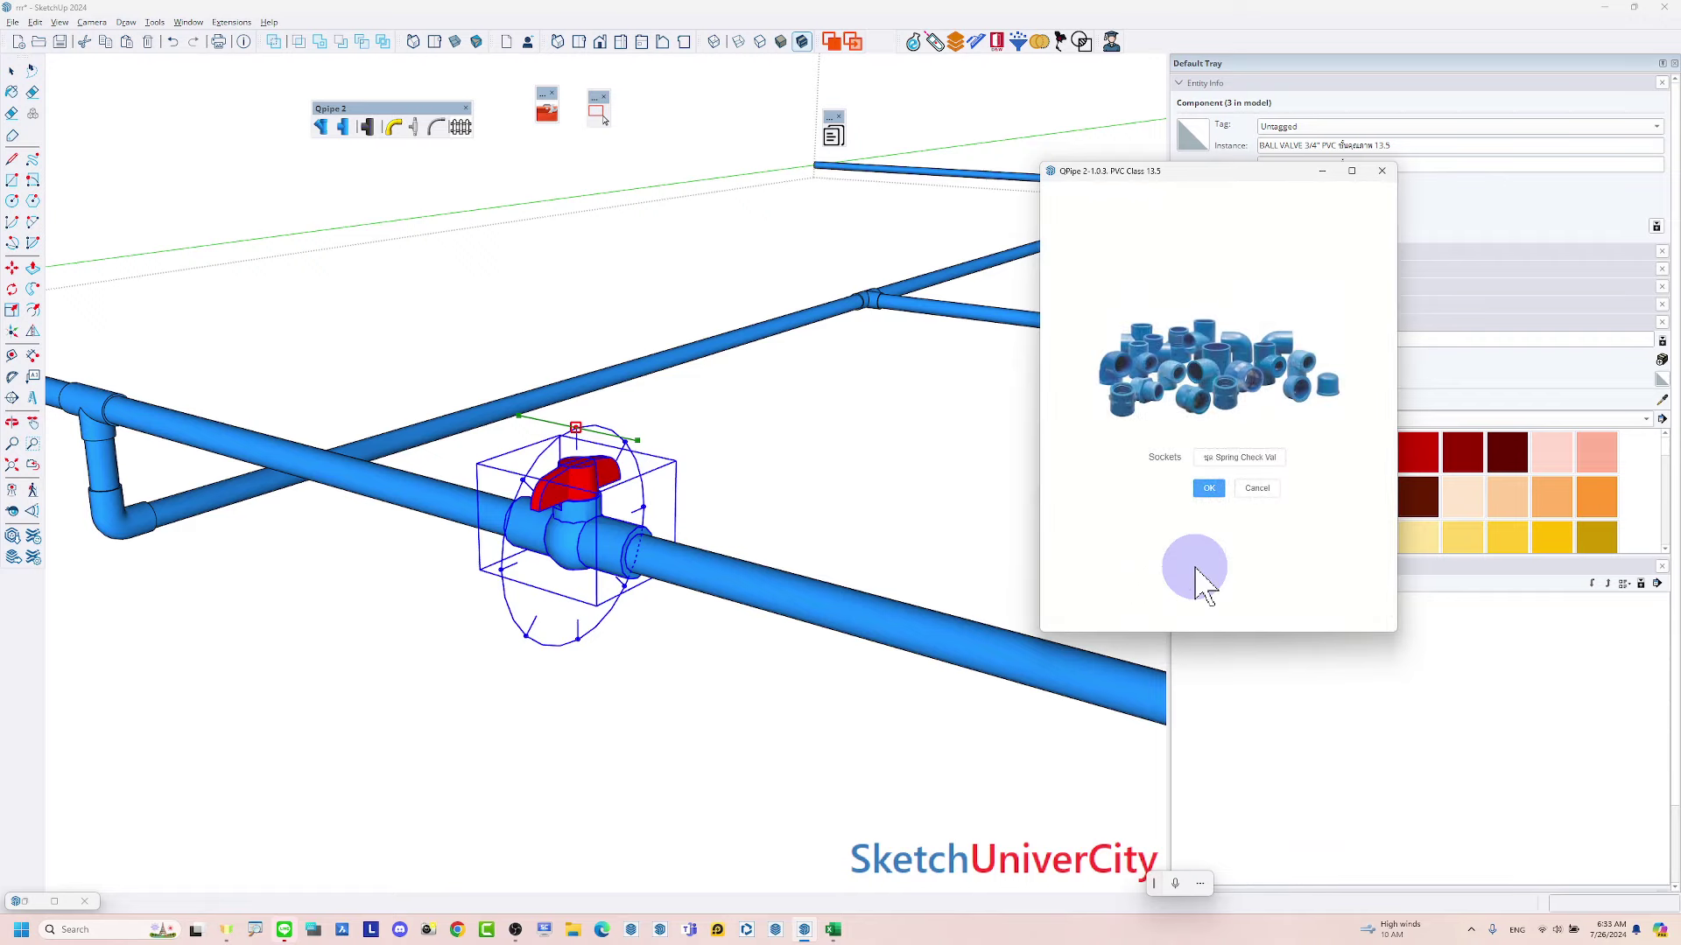
{"action": "left_click", "coordinate": [1208, 488]}
Clear the valve selection and orbit and zoom around the pipe layout
{"action": "scroll", "coordinate": [390, 413], "scroll_direction": "down", "scroll_amount": 3}
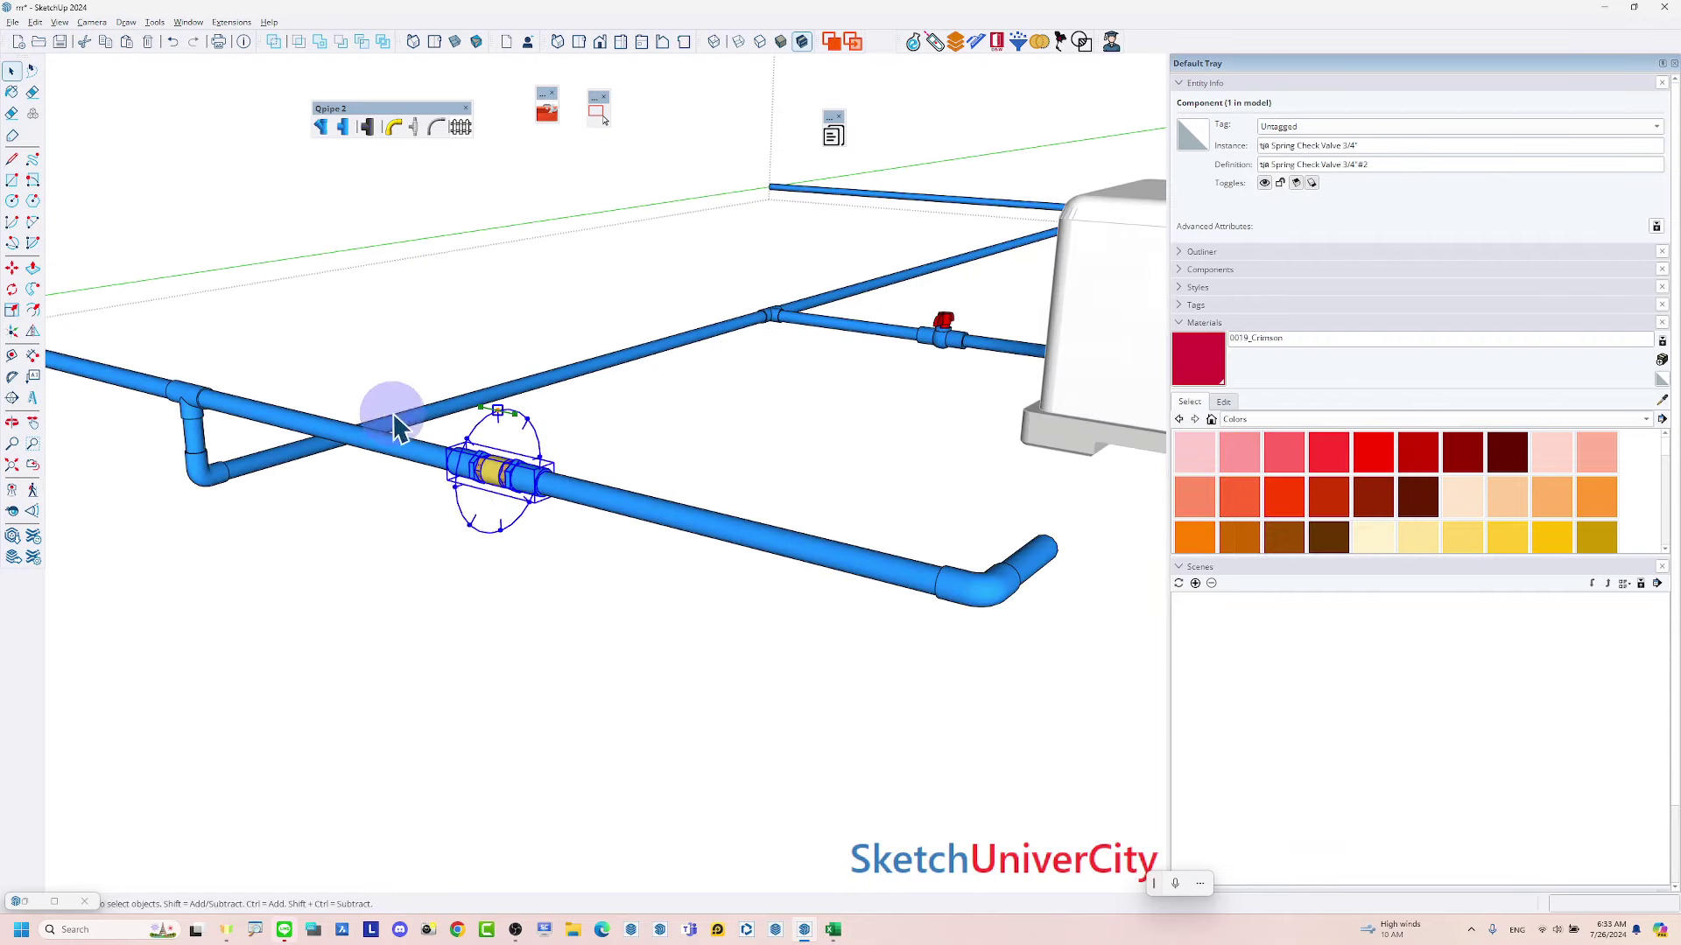
{"action": "scroll", "coordinate": [569, 551], "scroll_direction": "down", "scroll_amount": 3}
{"action": "left_click", "coordinate": [618, 601]}
{"action": "mouse_move", "coordinate": [638, 551]}
{"action": "middle_mouse_down"}
{"action": "mouse_move", "coordinate": [573, 630]}
{"action": "mouse_move", "coordinate": [495, 670]}
{"action": "mouse_move", "coordinate": [562, 507]}
{"action": "mouse_move", "coordinate": [552, 544]}
{"action": "mouse_move", "coordinate": [246, 600]}
{"action": "mouse_move", "coordinate": [319, 600]}
{"action": "middle_mouse_up"}
{"action": "key", "text": "space"}
{"action": "scroll", "coordinate": [338, 495], "scroll_direction": "up", "scroll_amount": 3}
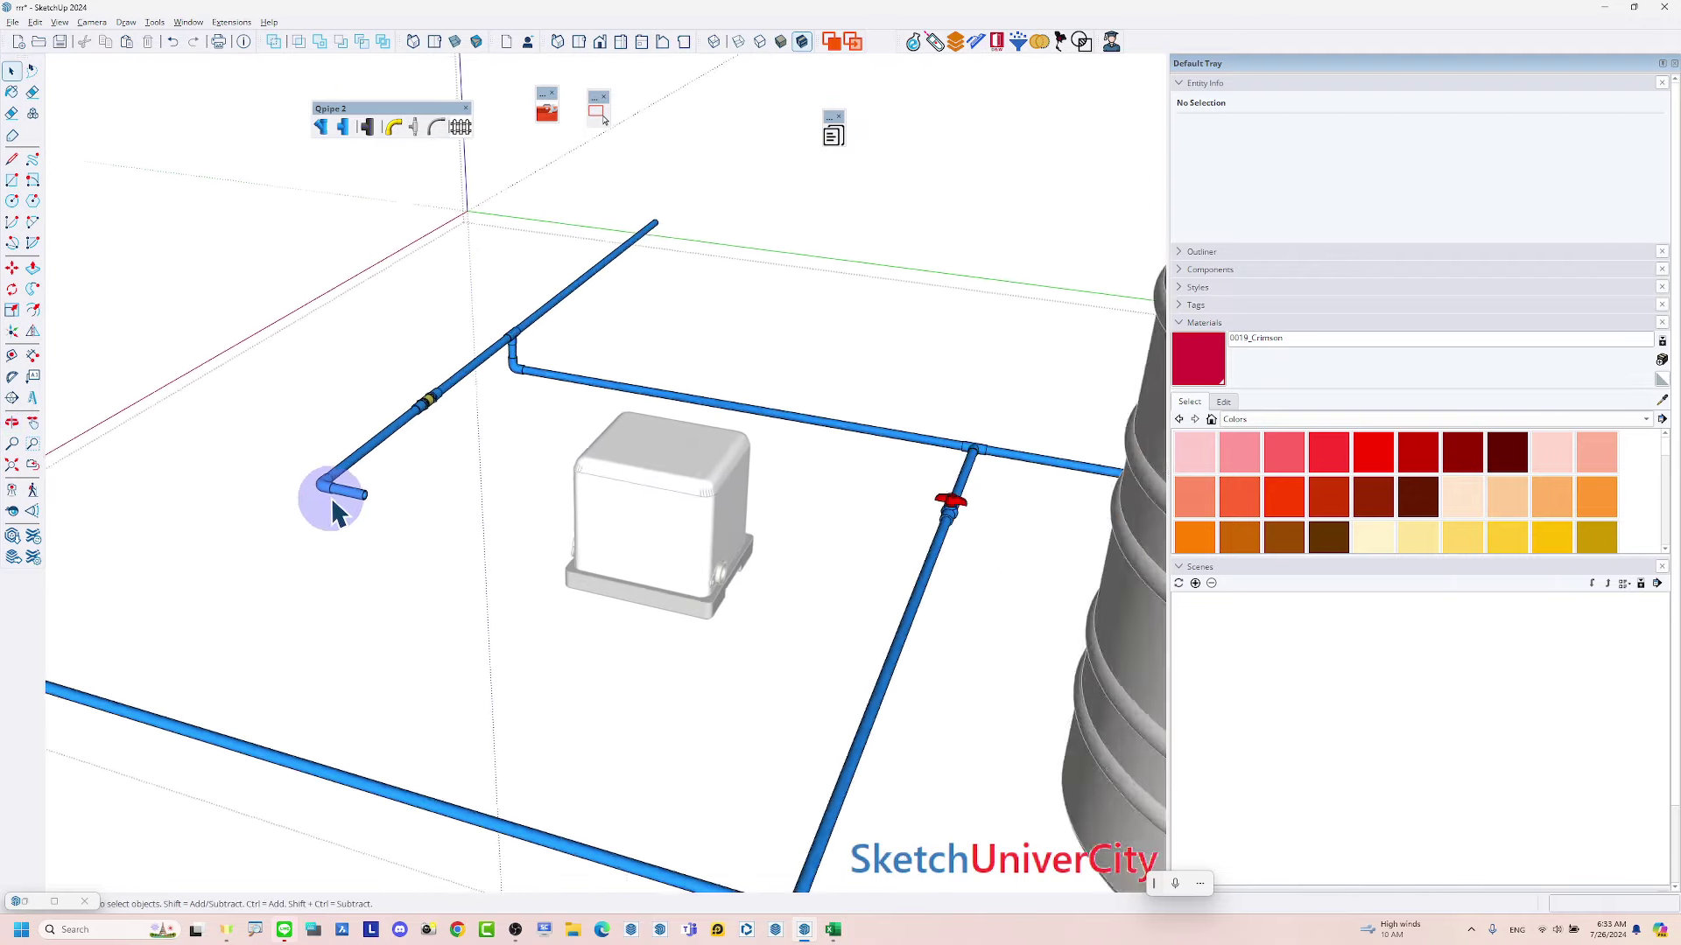
{"action": "scroll", "coordinate": [582, 514], "scroll_direction": "up", "scroll_amount": 2}
{"action": "scroll", "coordinate": [649, 506], "scroll_direction": "down", "scroll_amount": 3}
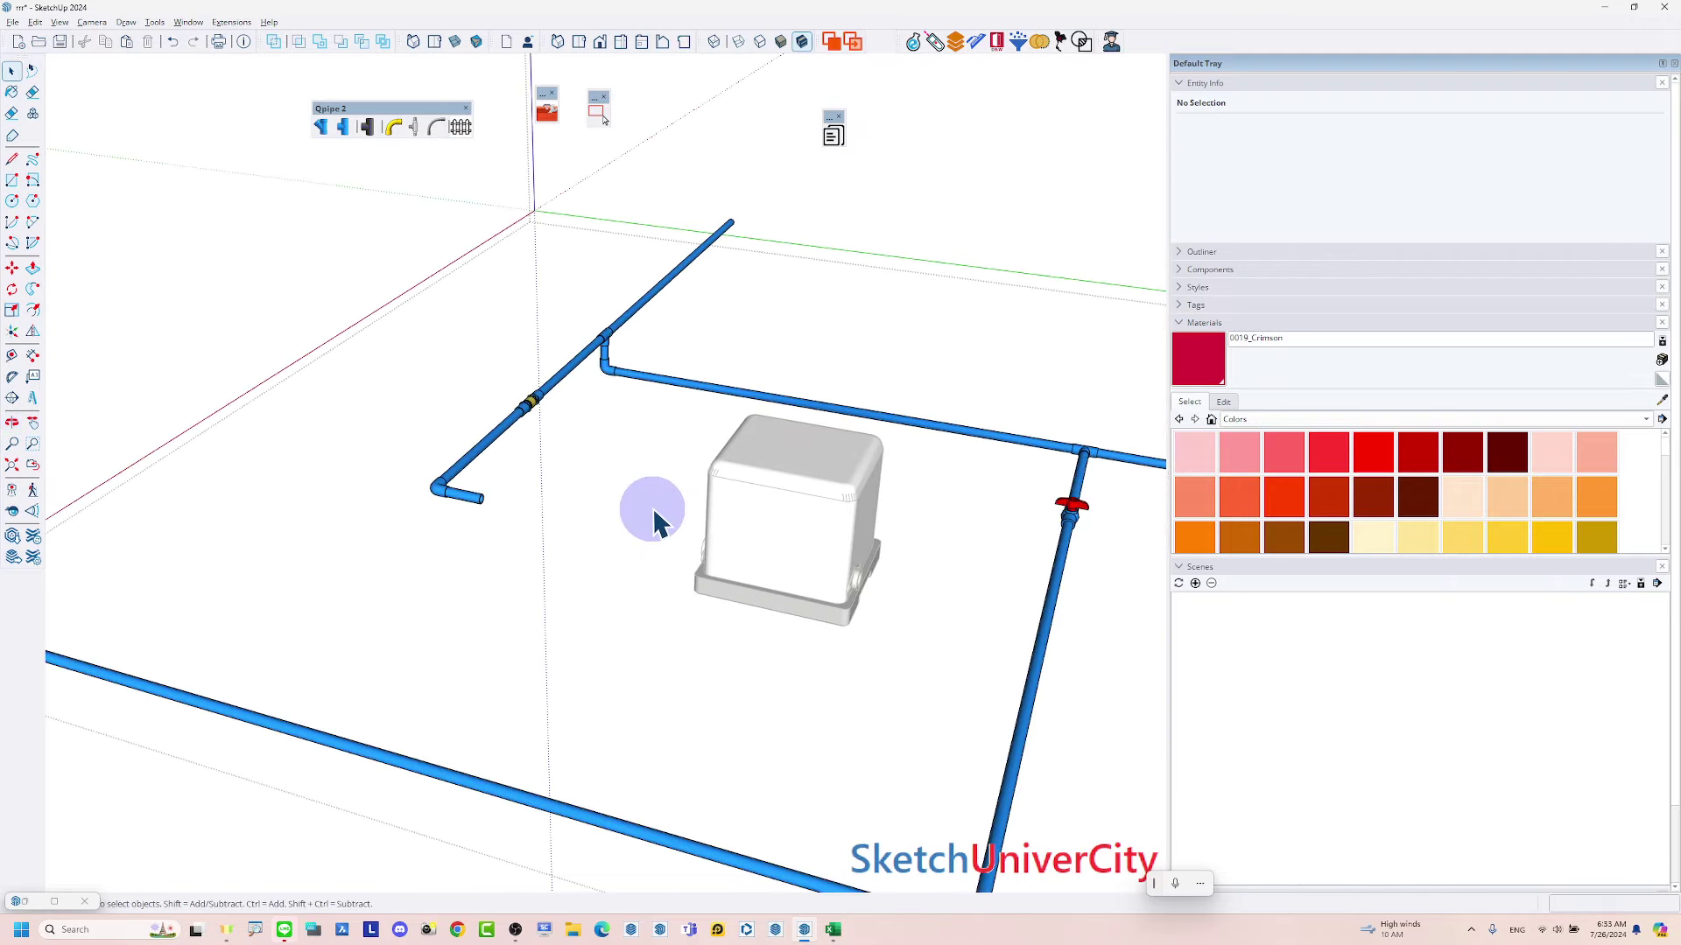
{"action": "scroll", "coordinate": [569, 512], "scroll_direction": "down", "scroll_amount": 2}
{"action": "scroll", "coordinate": [516, 612], "scroll_direction": "down", "scroll_amount": 3}
{"action": "scroll", "coordinate": [485, 446], "scroll_direction": "up", "scroll_amount": 5}
{"action": "scroll", "coordinate": [471, 438], "scroll_direction": "up", "scroll_amount": 3}
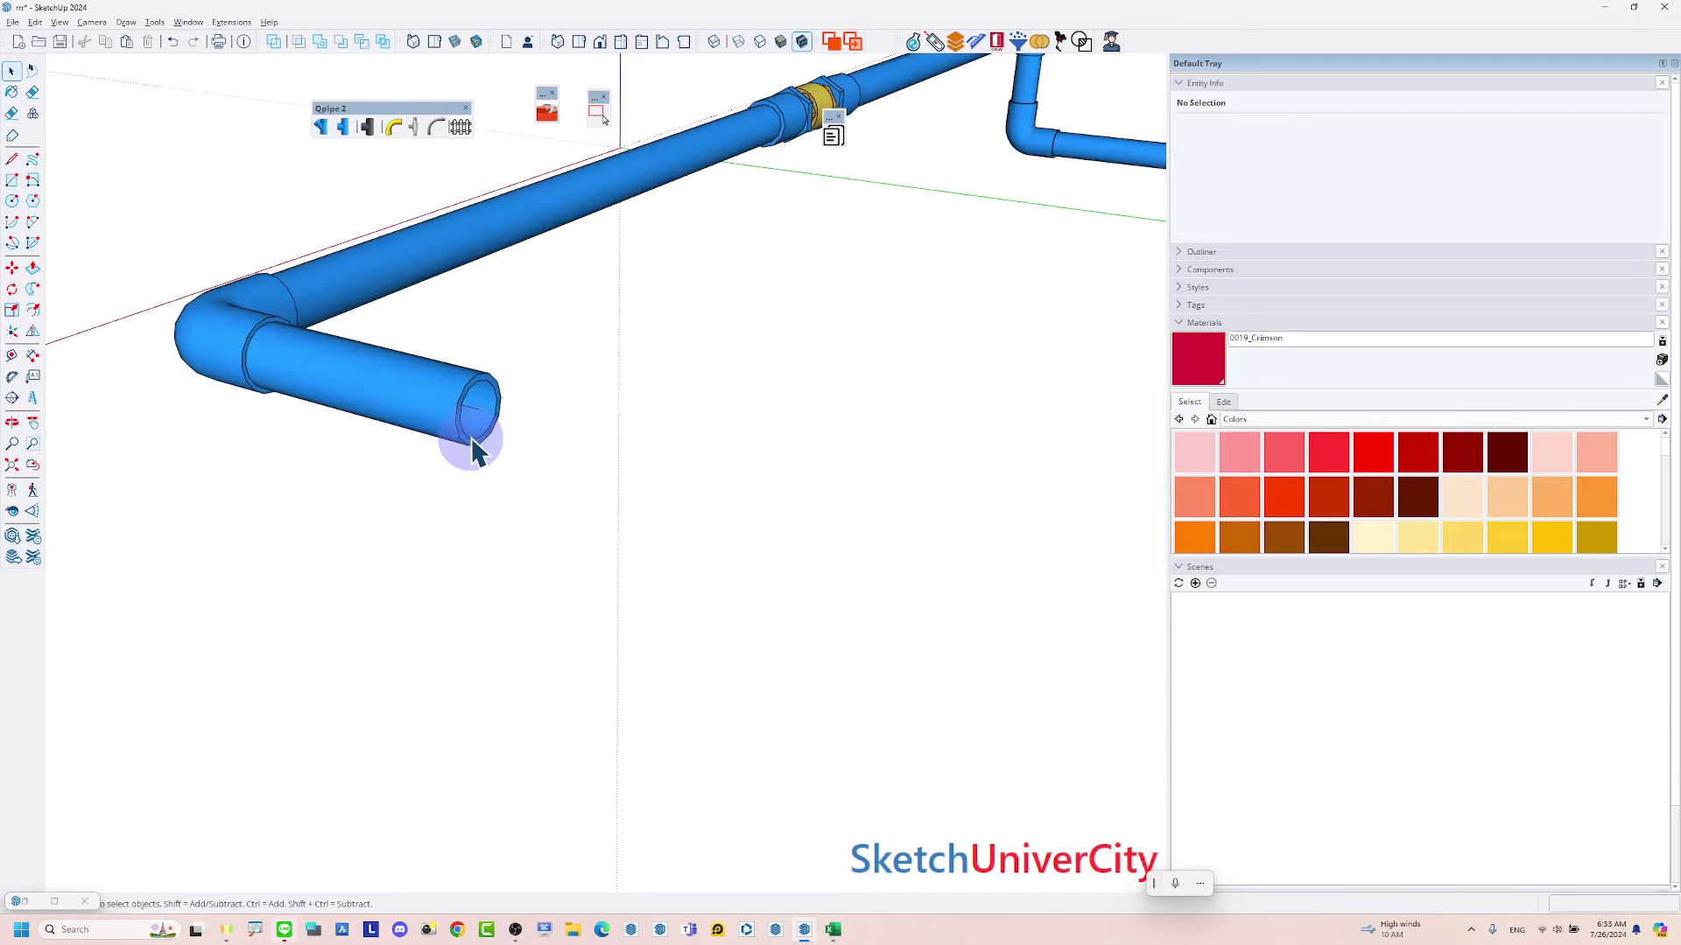
{"action": "scroll", "coordinate": [470, 442], "scroll_direction": "up", "scroll_amount": 1}
{"action": "scroll", "coordinate": [477, 403], "scroll_direction": "up", "scroll_amount": 2}
Briefly try branching from the open pipe end, then cancel and reframe the elbow and pipe run
{"action": "key", "text": "p"}
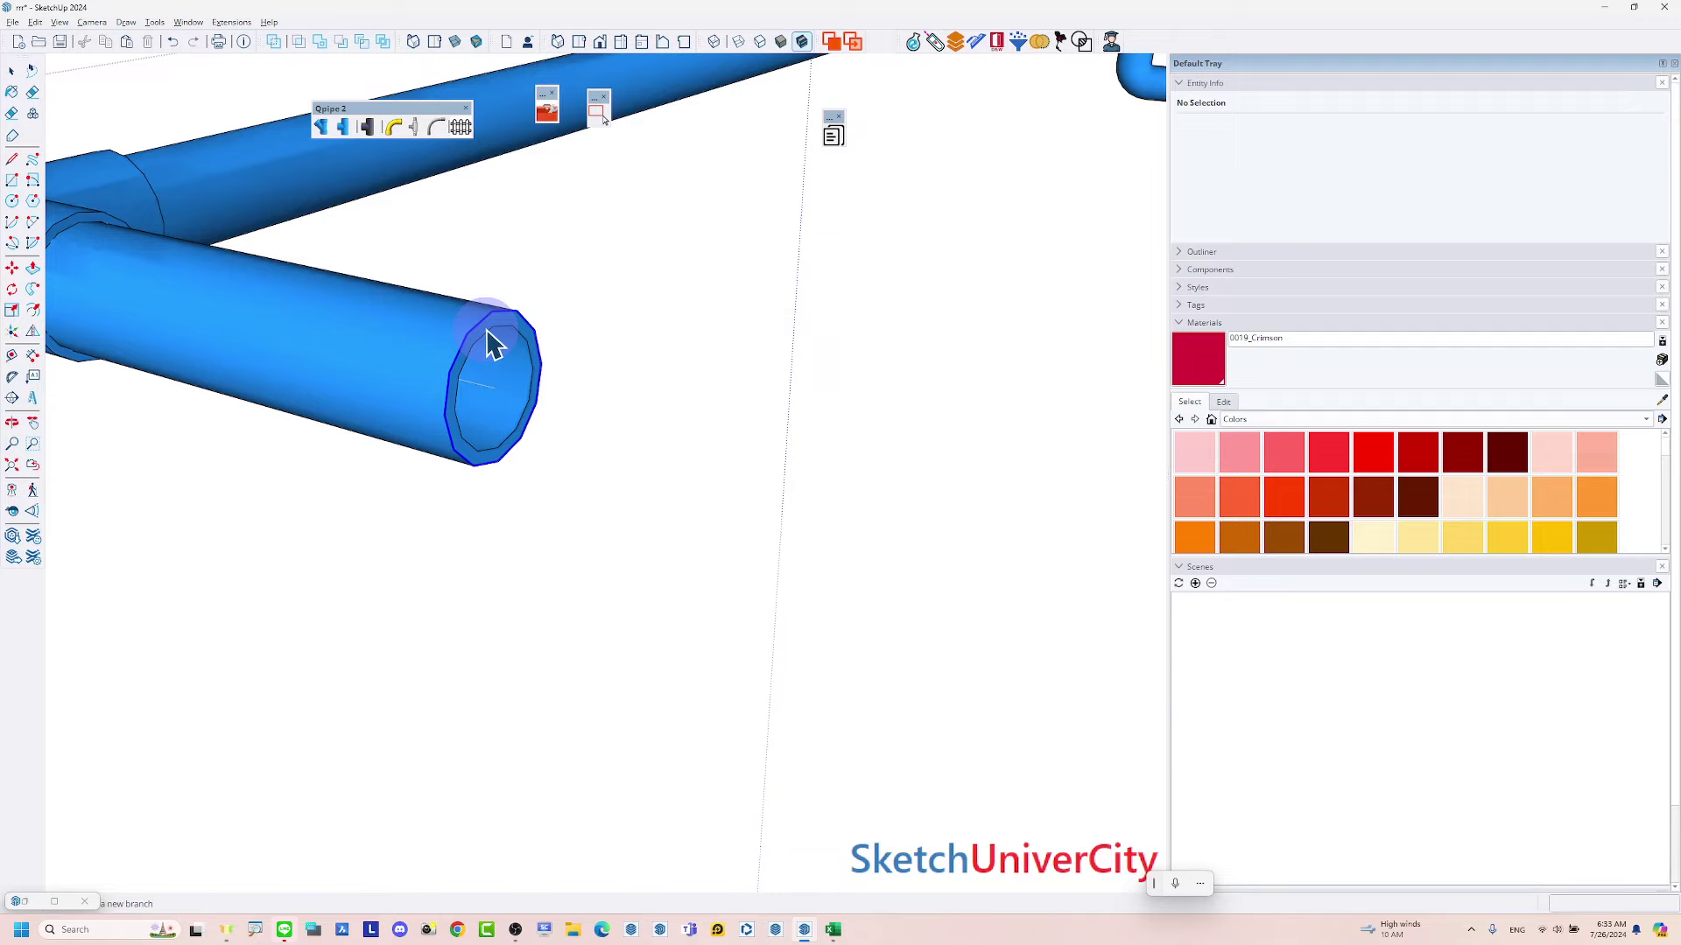
{"action": "key", "text": "space"}
{"action": "scroll", "coordinate": [600, 713], "scroll_direction": "down", "scroll_amount": 3}
{"action": "scroll", "coordinate": [476, 506], "scroll_direction": "down", "scroll_amount": 2}
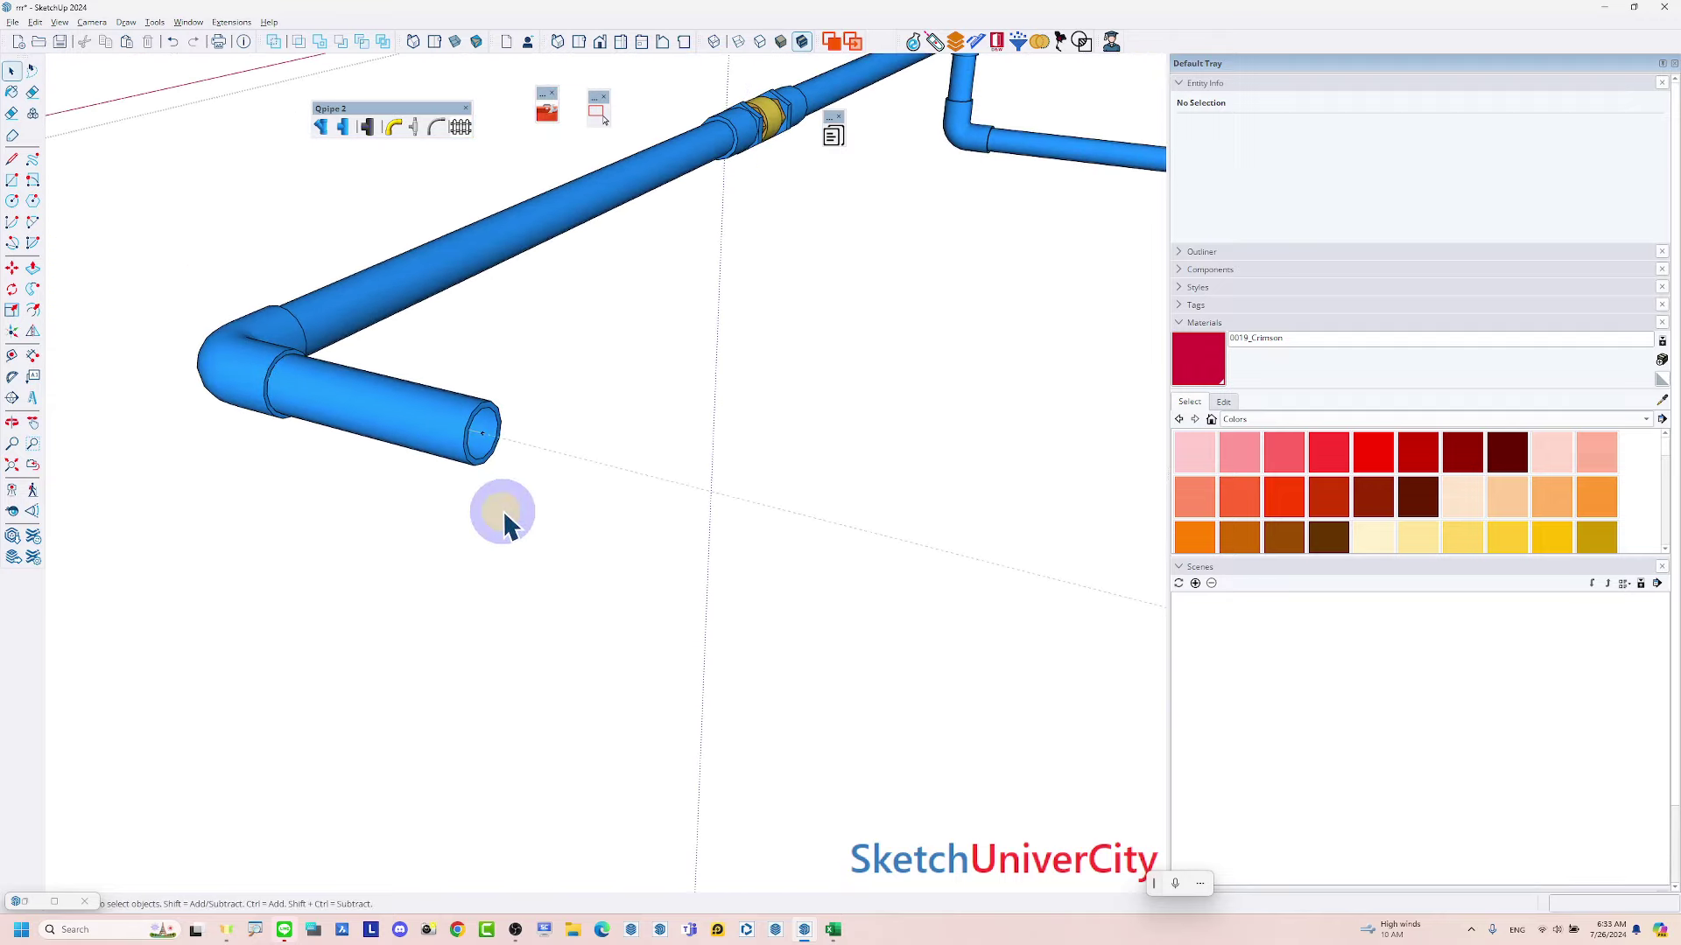
{"action": "scroll", "coordinate": [516, 499], "scroll_direction": "up", "scroll_amount": 1}
{"action": "scroll", "coordinate": [495, 443], "scroll_direction": "up", "scroll_amount": 2}
{"action": "scroll", "coordinate": [458, 345], "scroll_direction": "up", "scroll_amount": 2}
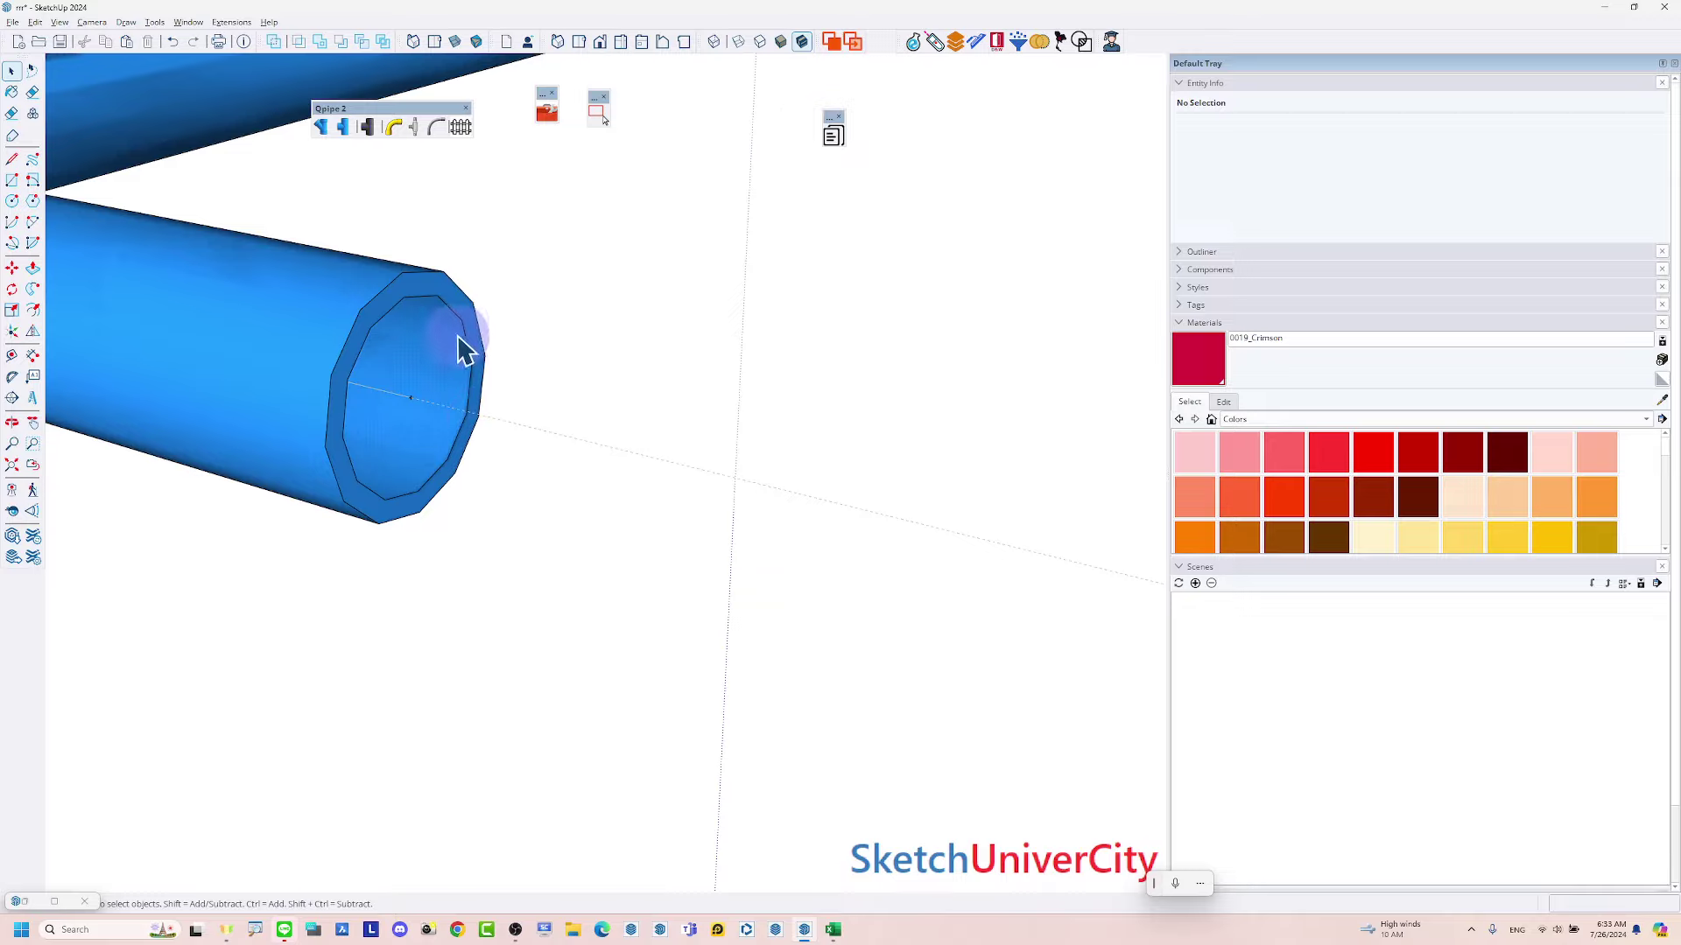
{"action": "key", "text": "p"}
{"action": "scroll", "coordinate": [420, 385], "scroll_direction": "down", "scroll_amount": 3}
{"action": "middle_click_drag", "start_coordinate": [375, 437], "coordinate": [315, 552]}
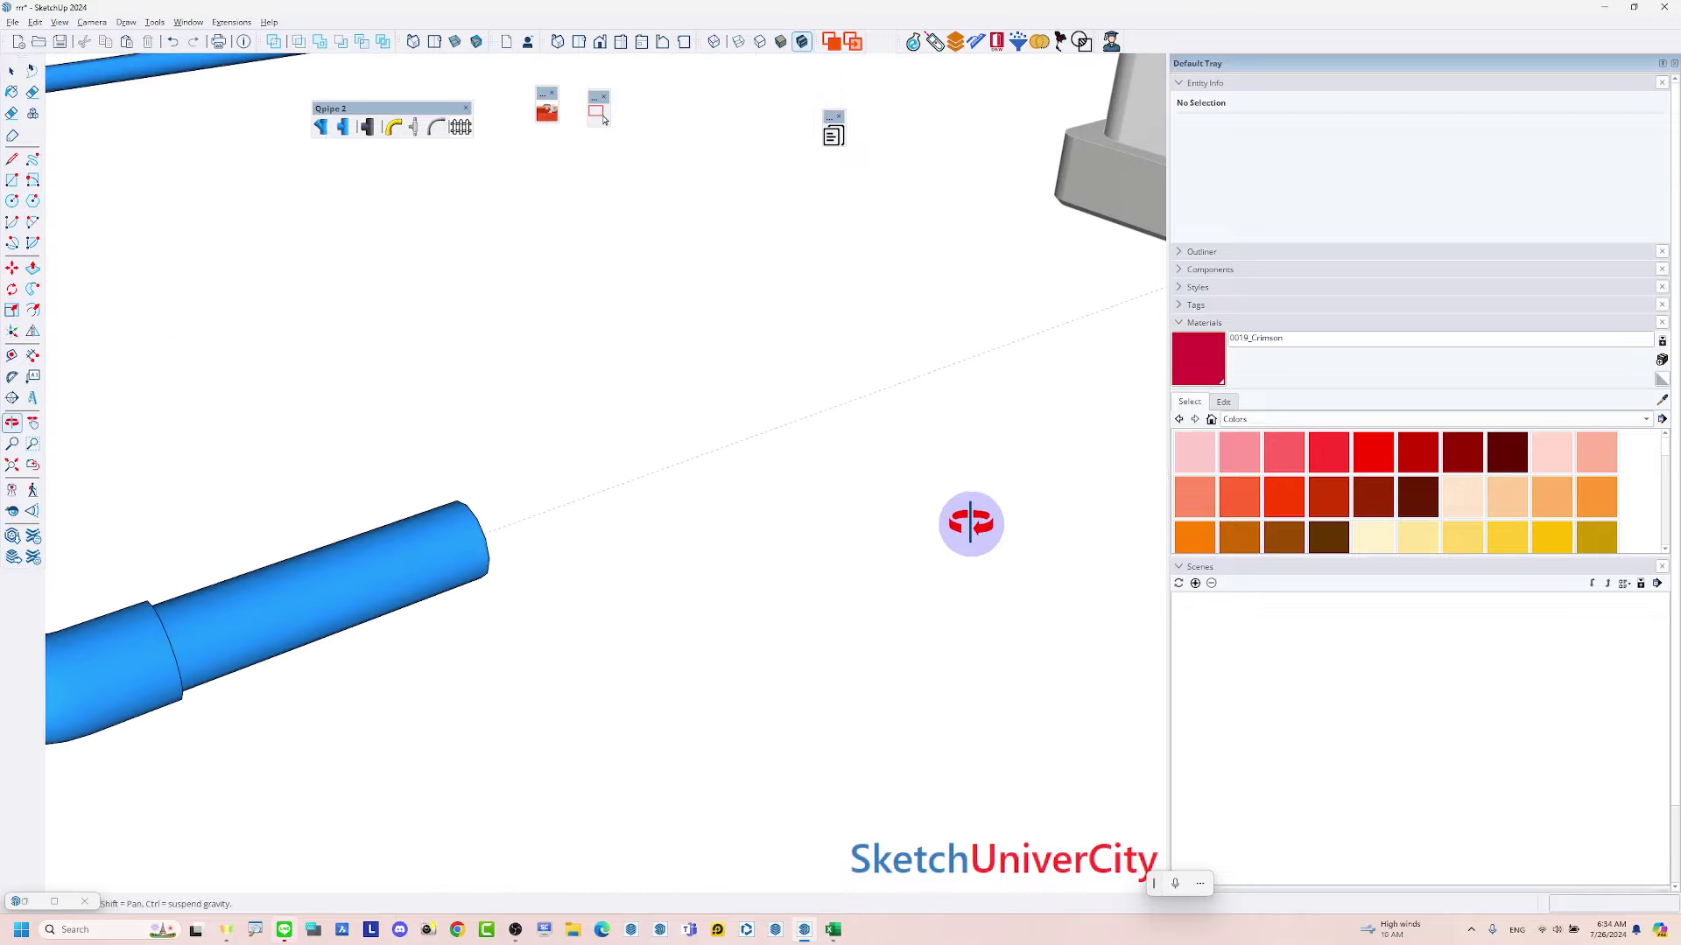
{"action": "scroll", "coordinate": [383, 470], "scroll_direction": "up", "scroll_amount": 2}
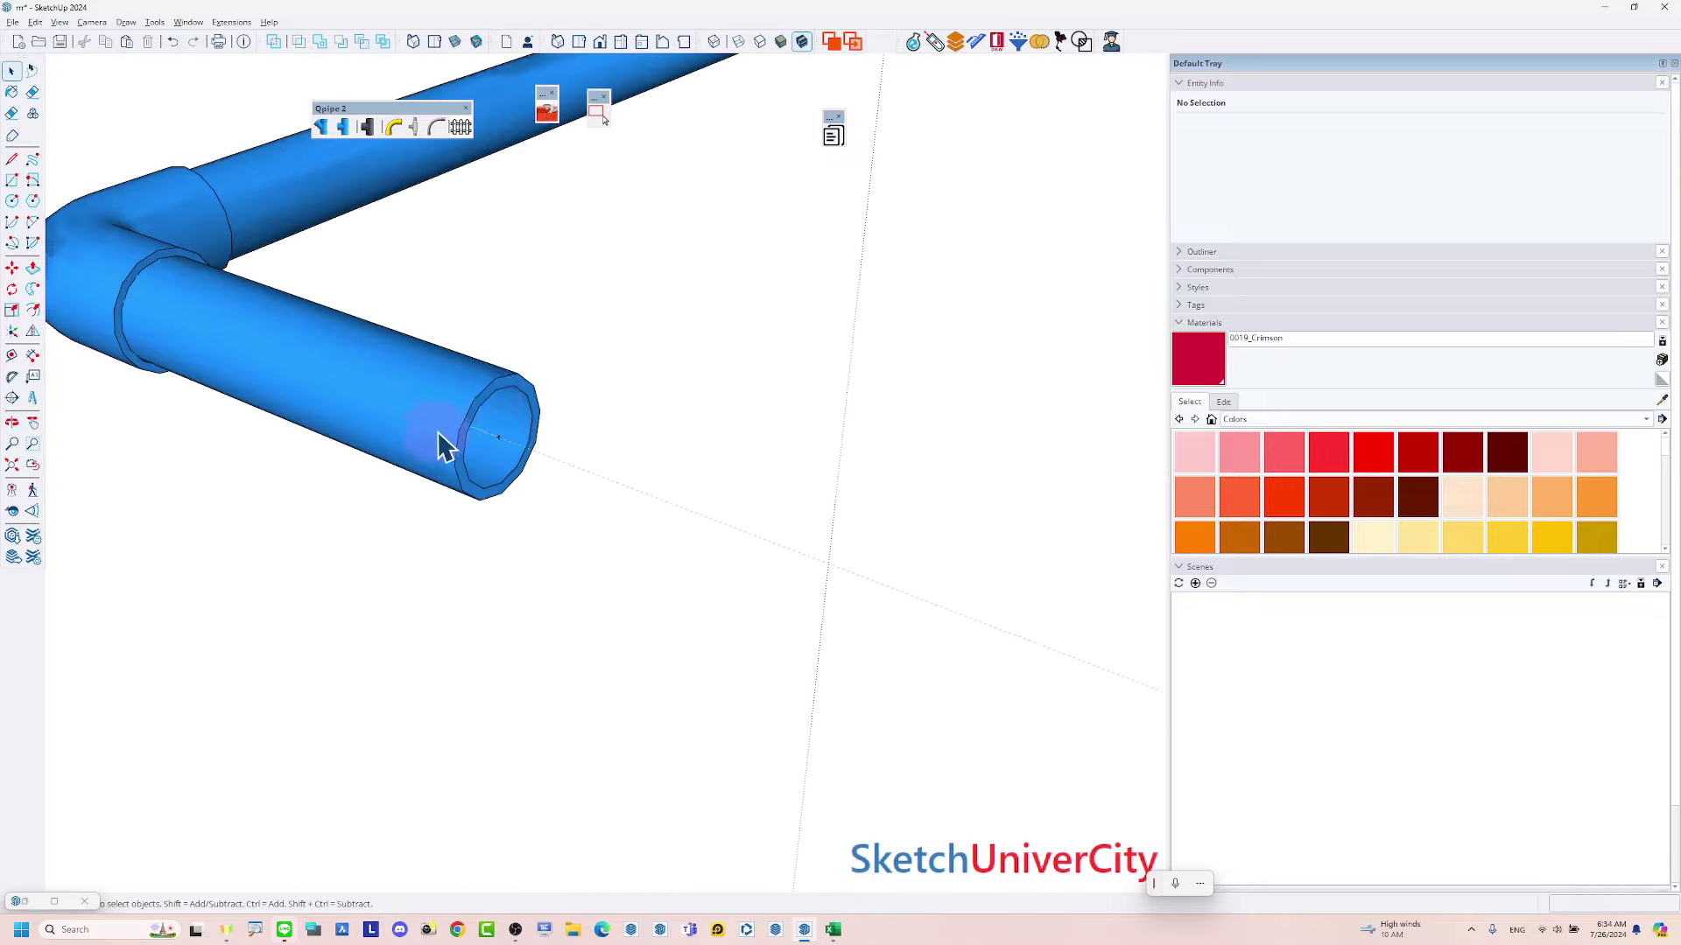
{"action": "scroll", "coordinate": [499, 378], "scroll_direction": "up", "scroll_amount": 1}
Select the plain coupling at the branch pipe's open end
{"action": "left_click", "coordinate": [512, 376]}
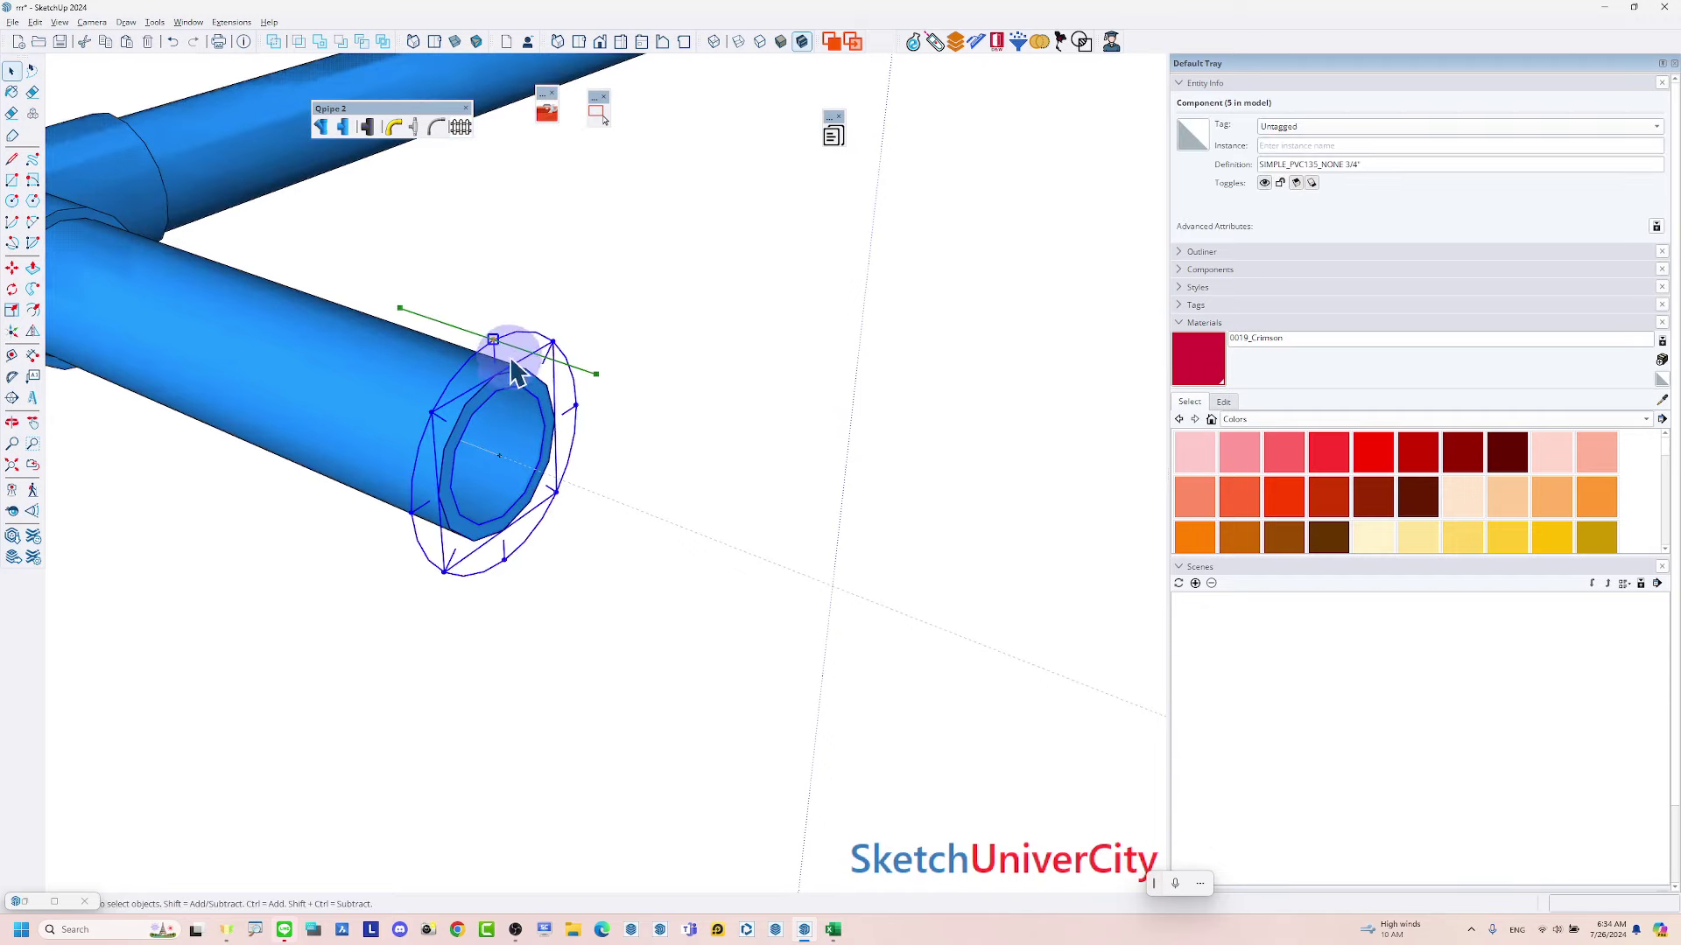
{"action": "scroll", "coordinate": [497, 349], "scroll_direction": "down", "scroll_amount": 3}
{"action": "scroll", "coordinate": [649, 453], "scroll_direction": "down", "scroll_amount": 2}
{"action": "mouse_move", "coordinate": [701, 592]}
{"action": "middle_mouse_down"}
{"action": "mouse_move", "coordinate": [562, 543]}
{"action": "mouse_move", "coordinate": [585, 511]}
{"action": "middle_mouse_up"}
{"action": "left_click", "coordinate": [602, 540]}
{"action": "scroll", "coordinate": [600, 537], "scroll_direction": "up", "scroll_amount": 1}
{"action": "scroll", "coordinate": [665, 543], "scroll_direction": "up", "scroll_amount": 2}
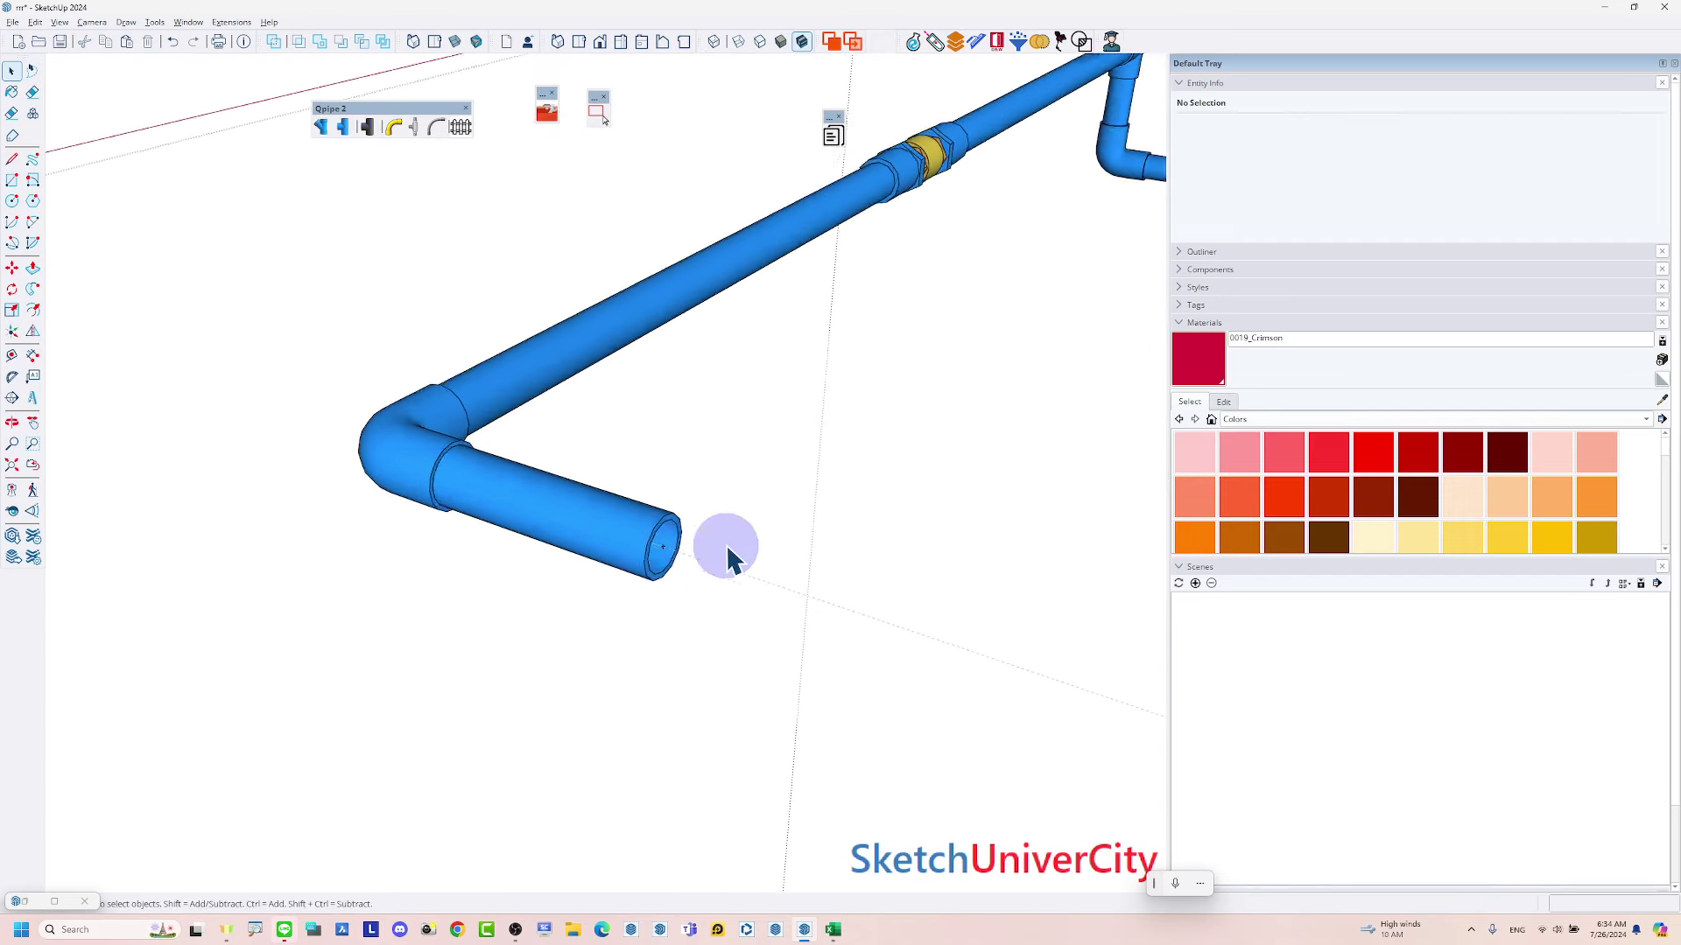
{"action": "scroll", "coordinate": [609, 516], "scroll_direction": "up", "scroll_amount": 1}
{"action": "left_click", "coordinate": [613, 527]}
{"action": "scroll", "coordinate": [609, 521], "scroll_direction": "up", "scroll_amount": 1}
{"action": "scroll", "coordinate": [608, 521], "scroll_direction": "up", "scroll_amount": 1}
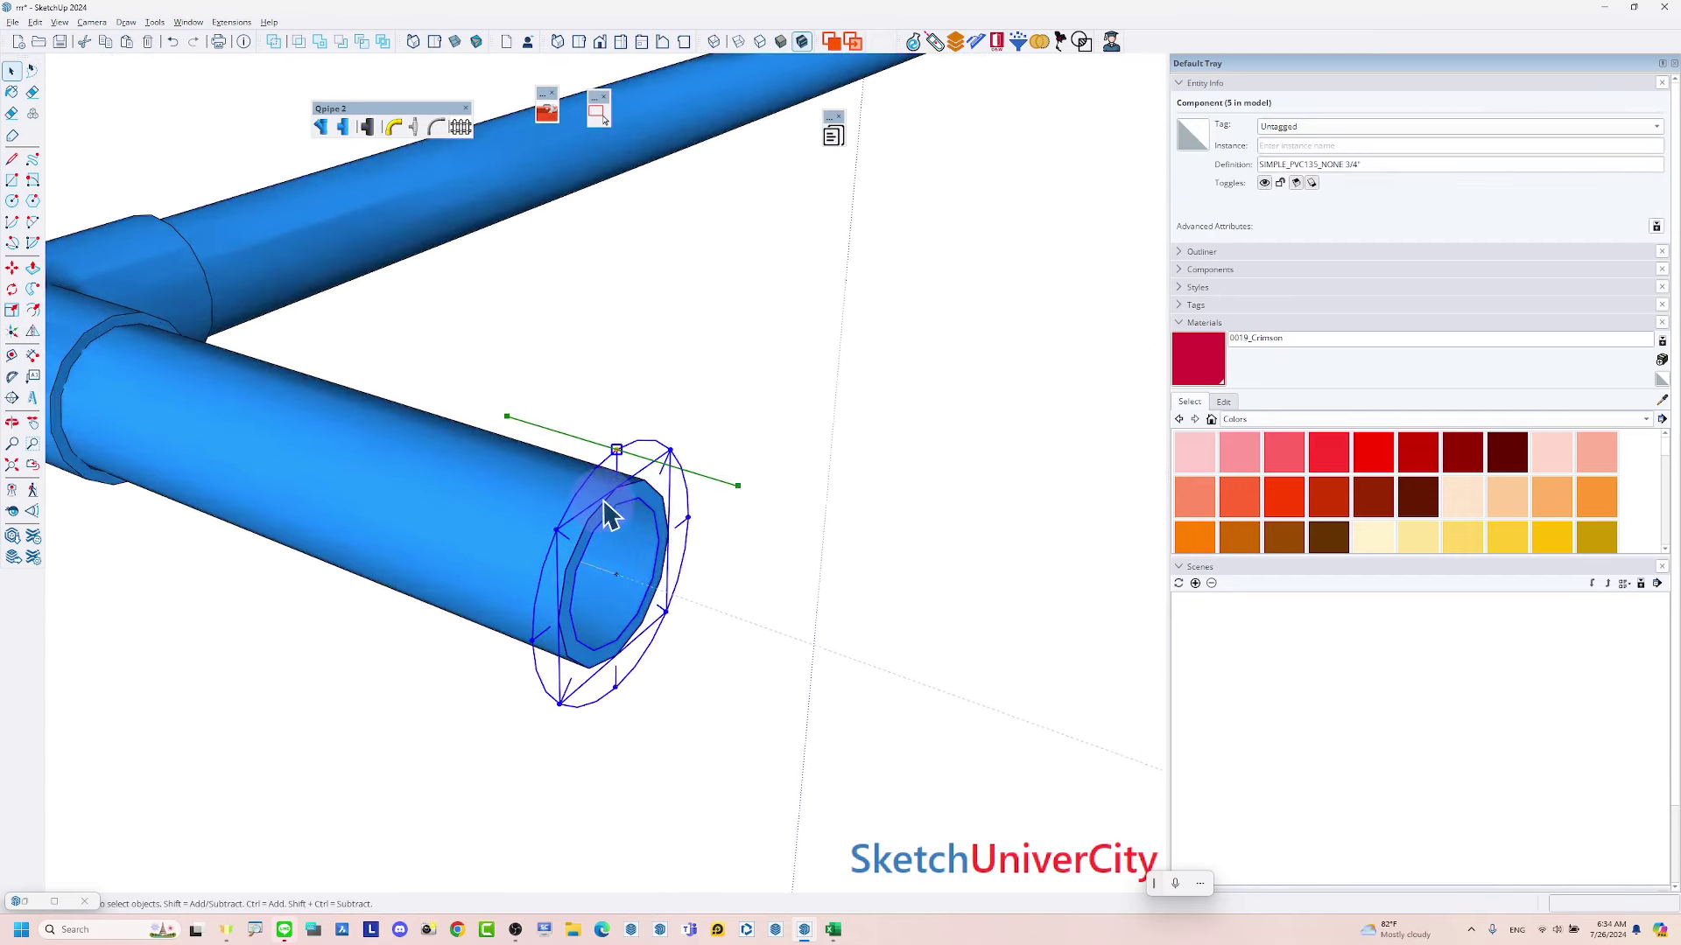
Choose the 1"–3/4" PVC reducer from the Reducer endings for the selected pipe end
{"action": "left_click", "coordinate": [617, 452]}
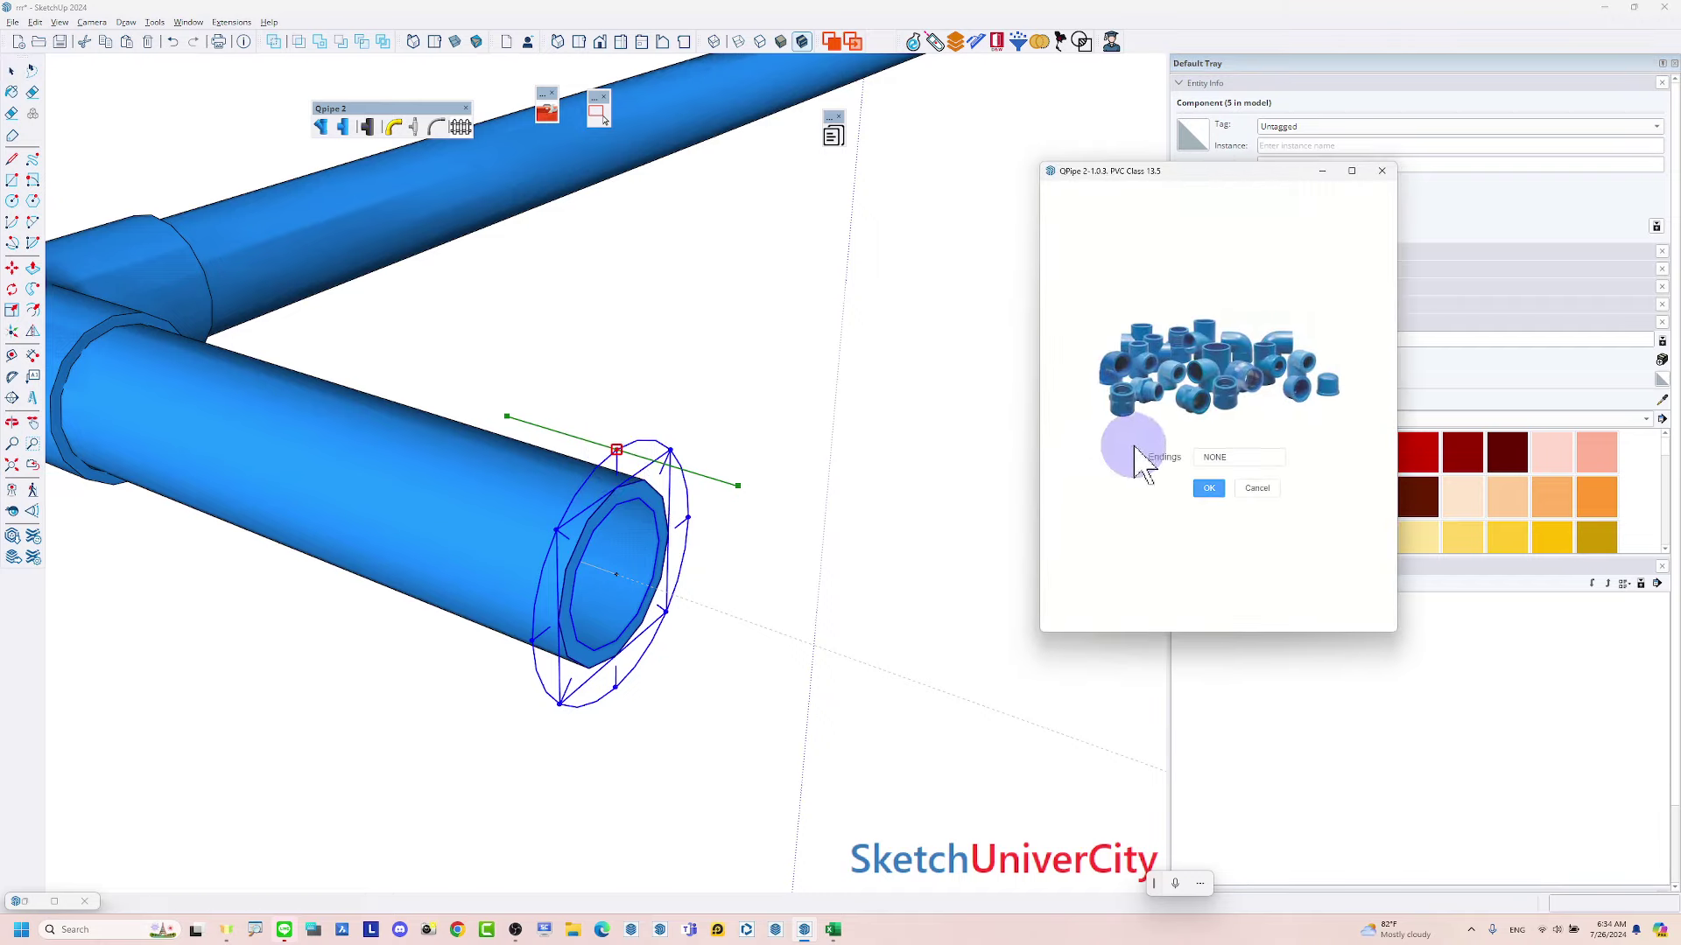
{"action": "left_click", "coordinate": [1230, 459]}
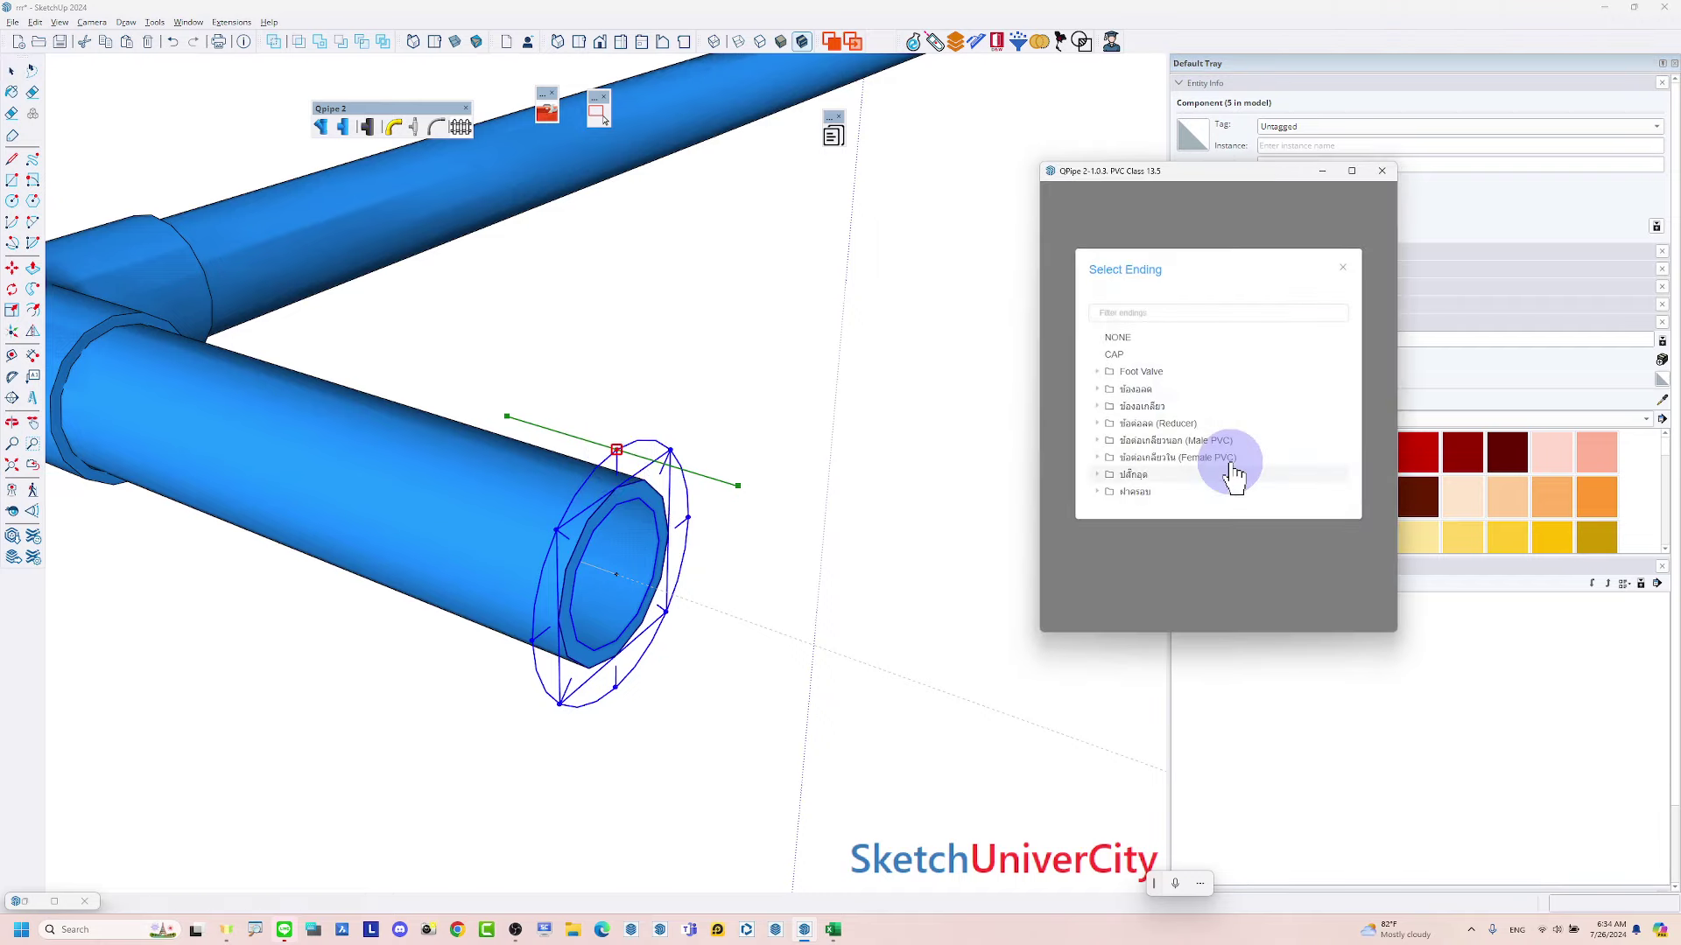
{"action": "left_click", "coordinate": [1149, 425]}
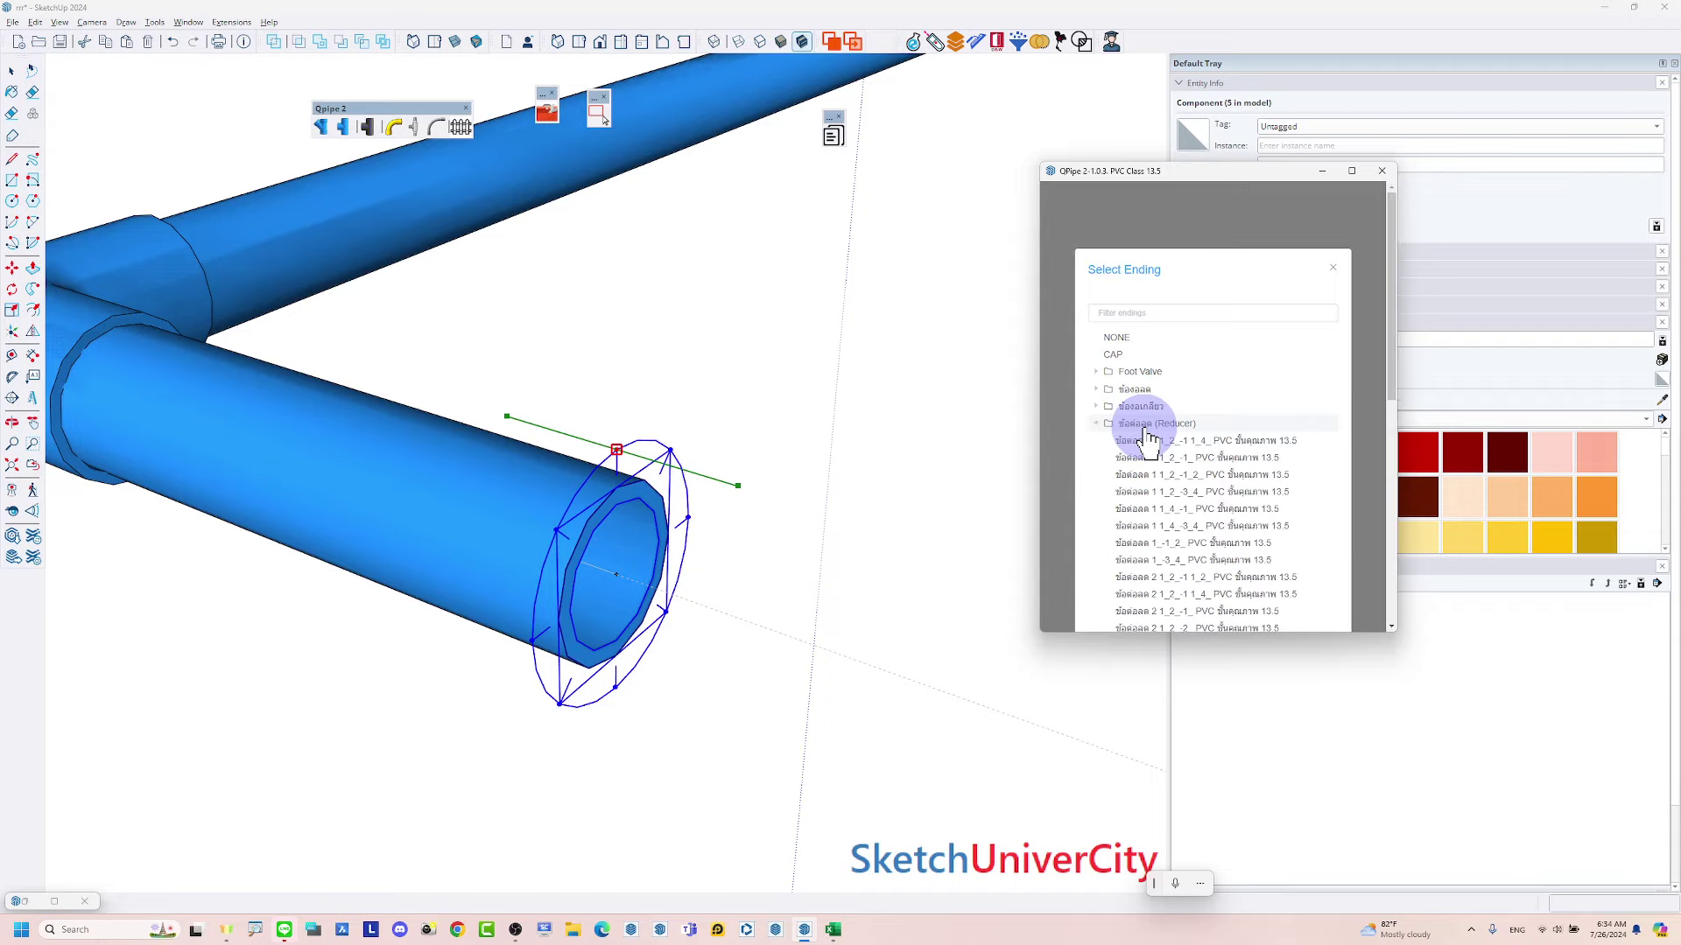
{"action": "scroll", "coordinate": [1155, 447], "scroll_direction": "down", "scroll_amount": 2}
{"action": "scroll", "coordinate": [1171, 464], "scroll_direction": "down", "scroll_amount": 2}
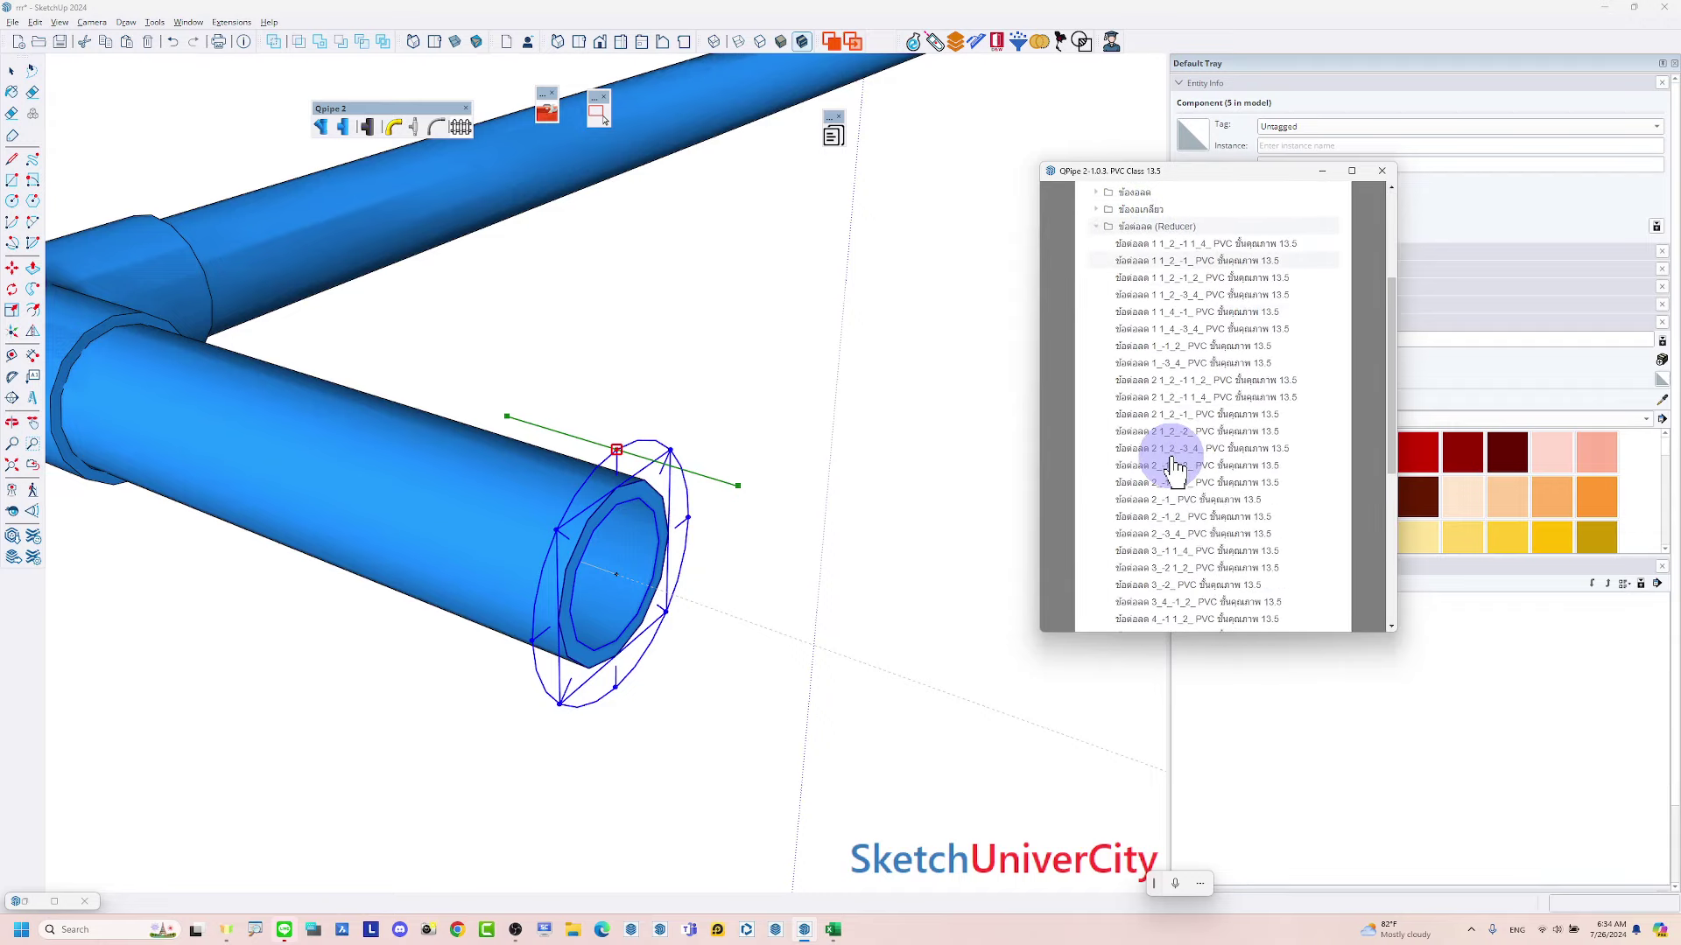
{"action": "scroll", "coordinate": [1173, 468], "scroll_direction": "down", "scroll_amount": 2}
{"action": "scroll", "coordinate": [1173, 468], "scroll_direction": "down", "scroll_amount": 1}
{"action": "scroll", "coordinate": [1173, 468], "scroll_direction": "down", "scroll_amount": 1}
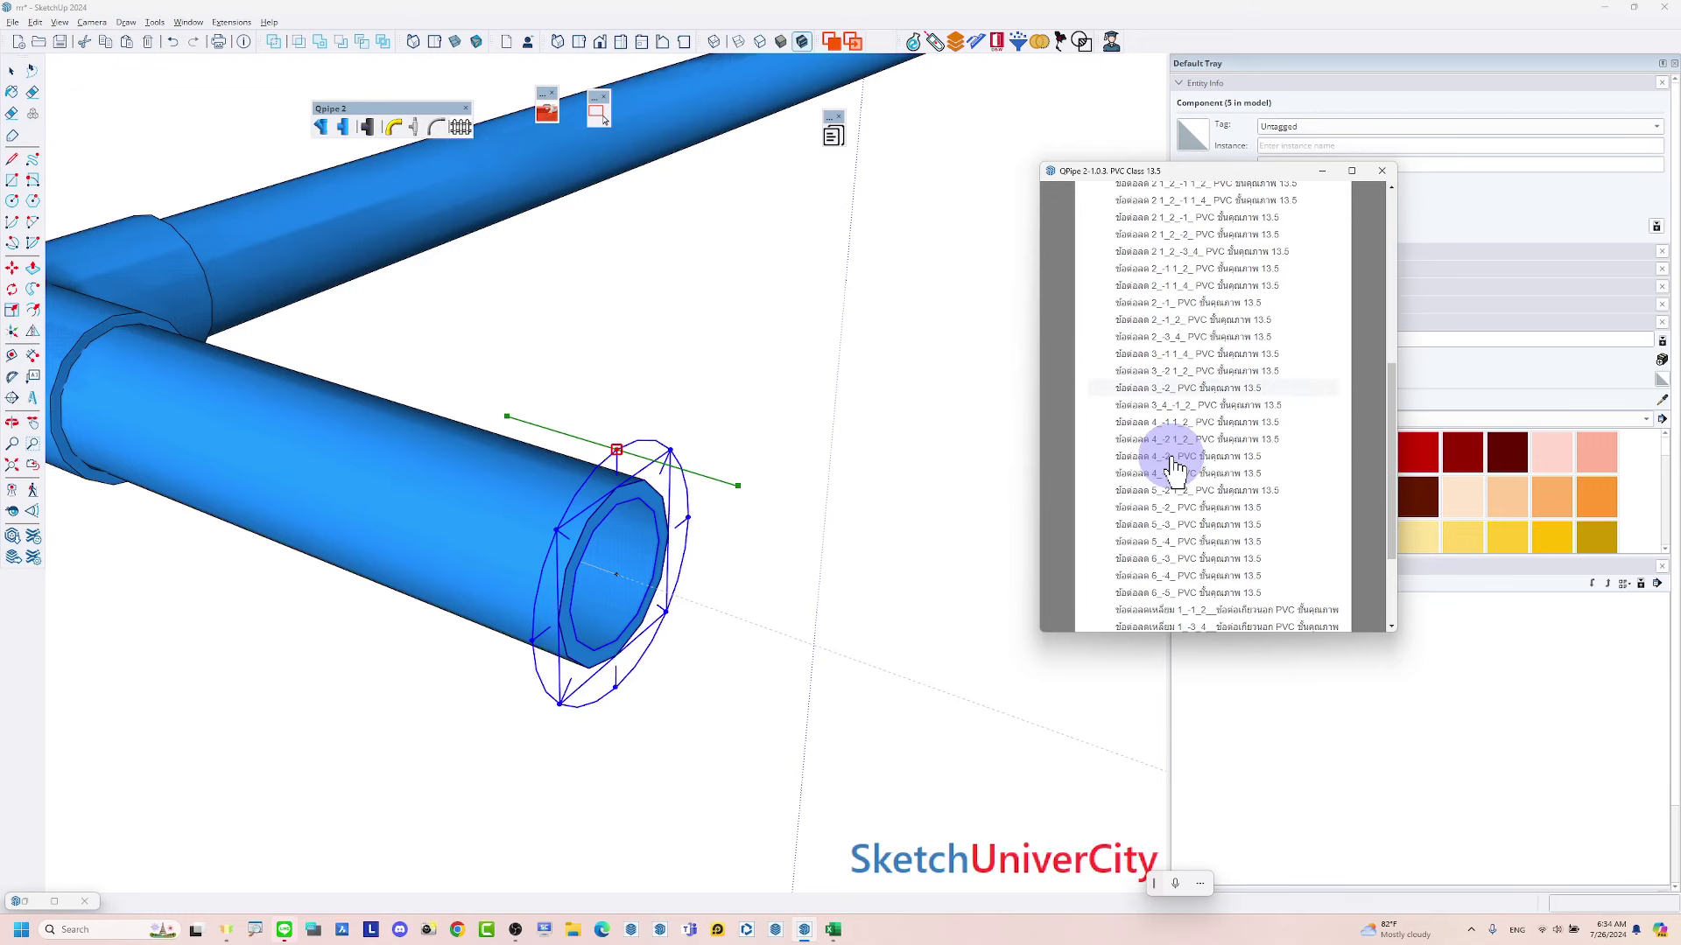
{"action": "scroll", "coordinate": [1208, 434], "scroll_direction": "down", "scroll_amount": 1}
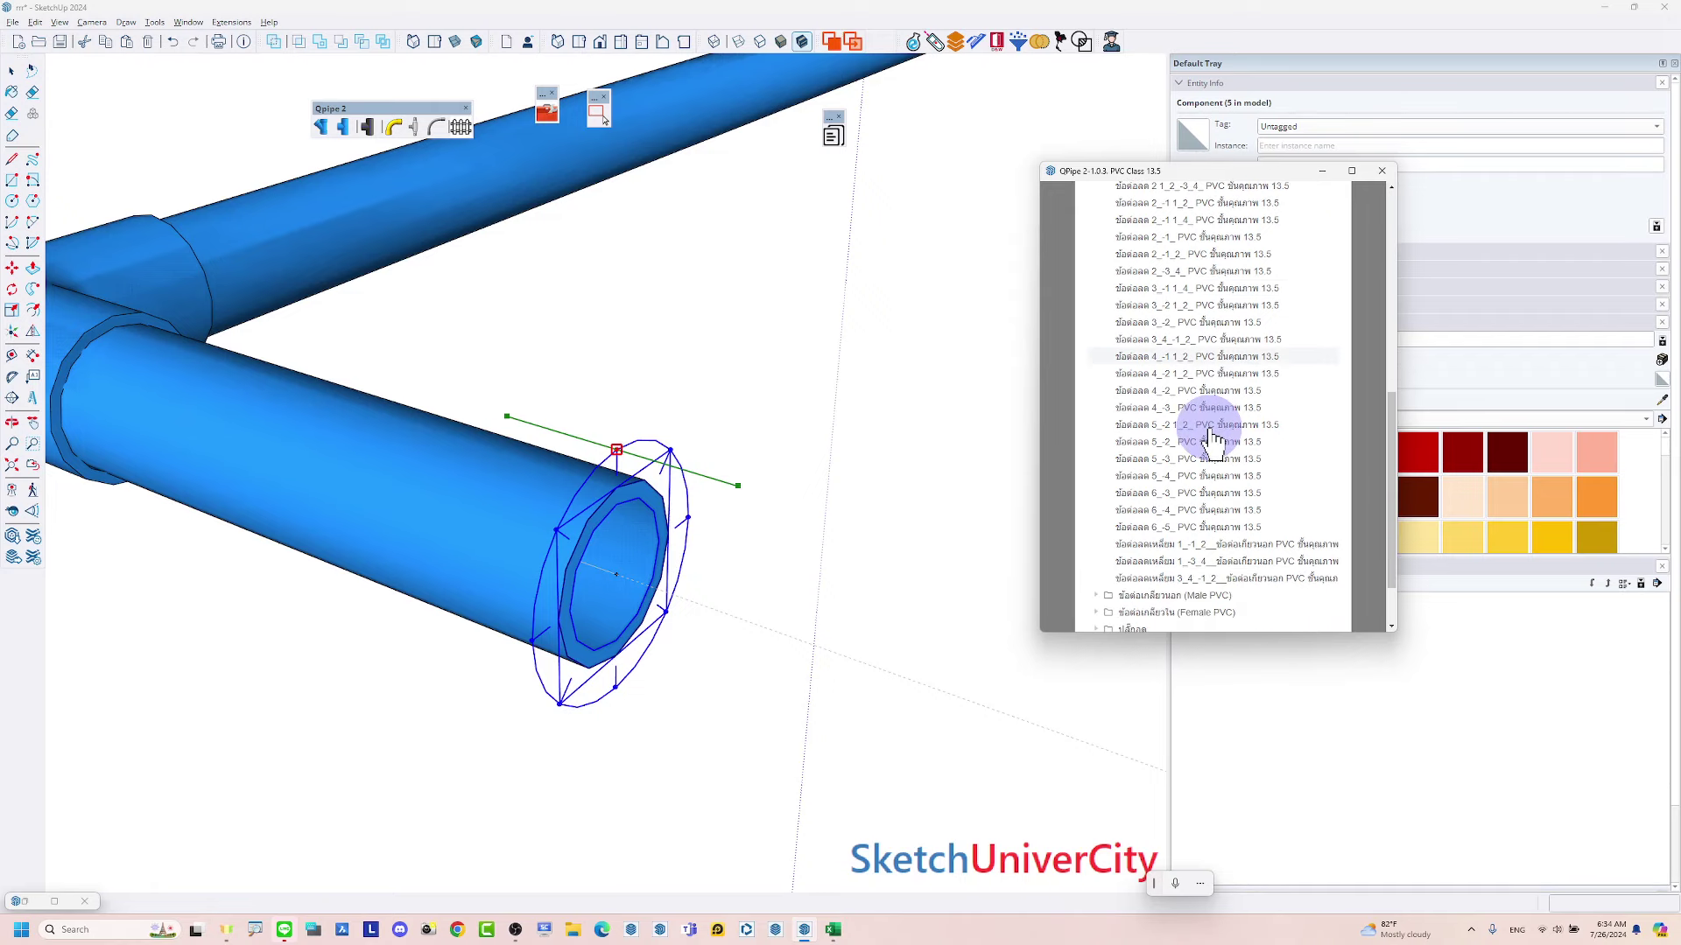
{"action": "scroll", "coordinate": [1213, 442], "scroll_direction": "up", "scroll_amount": 3}
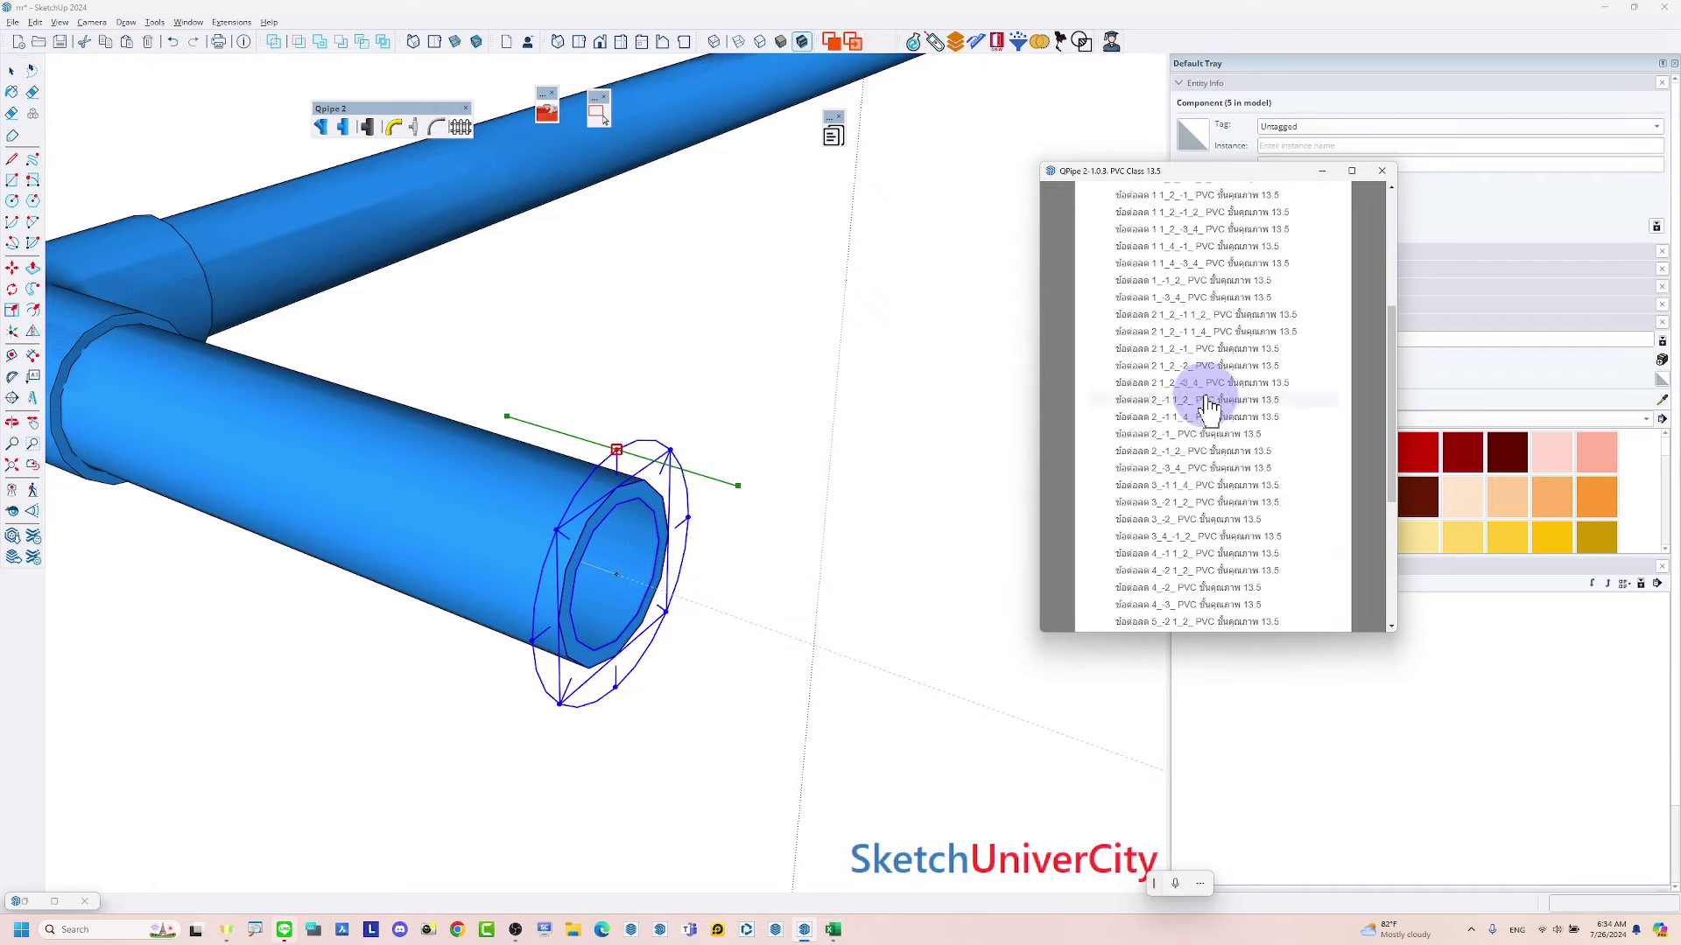
{"action": "scroll", "coordinate": [1195, 367], "scroll_direction": "up", "scroll_amount": 3}
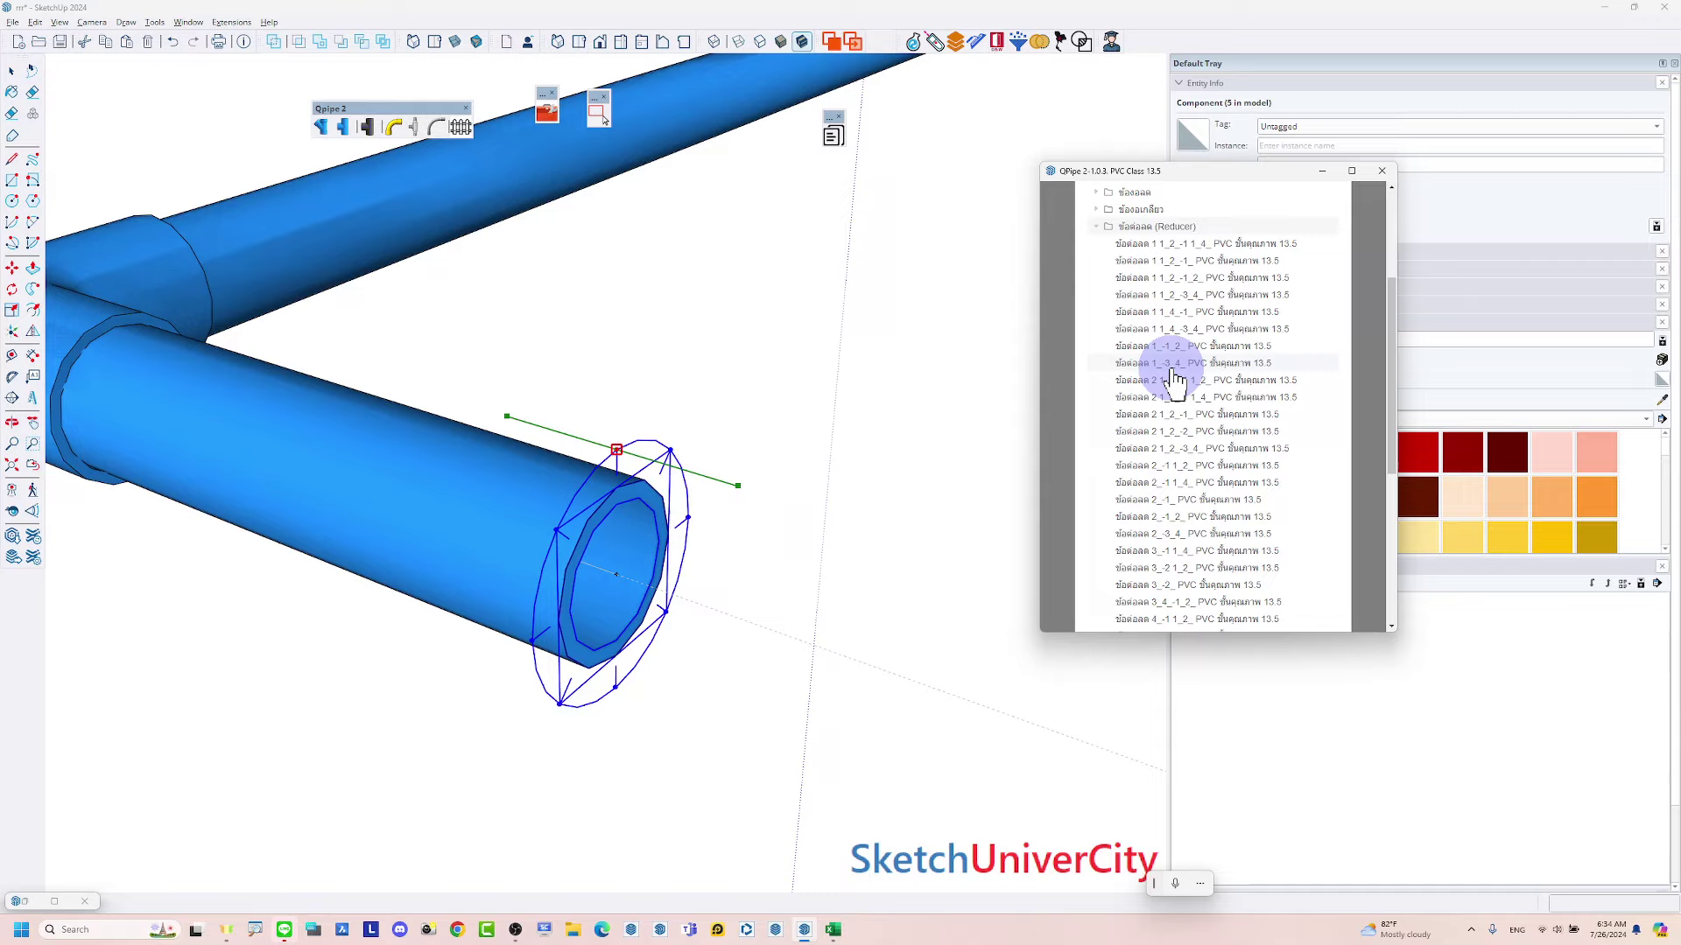
{"action": "double_click", "coordinate": [1172, 368]}
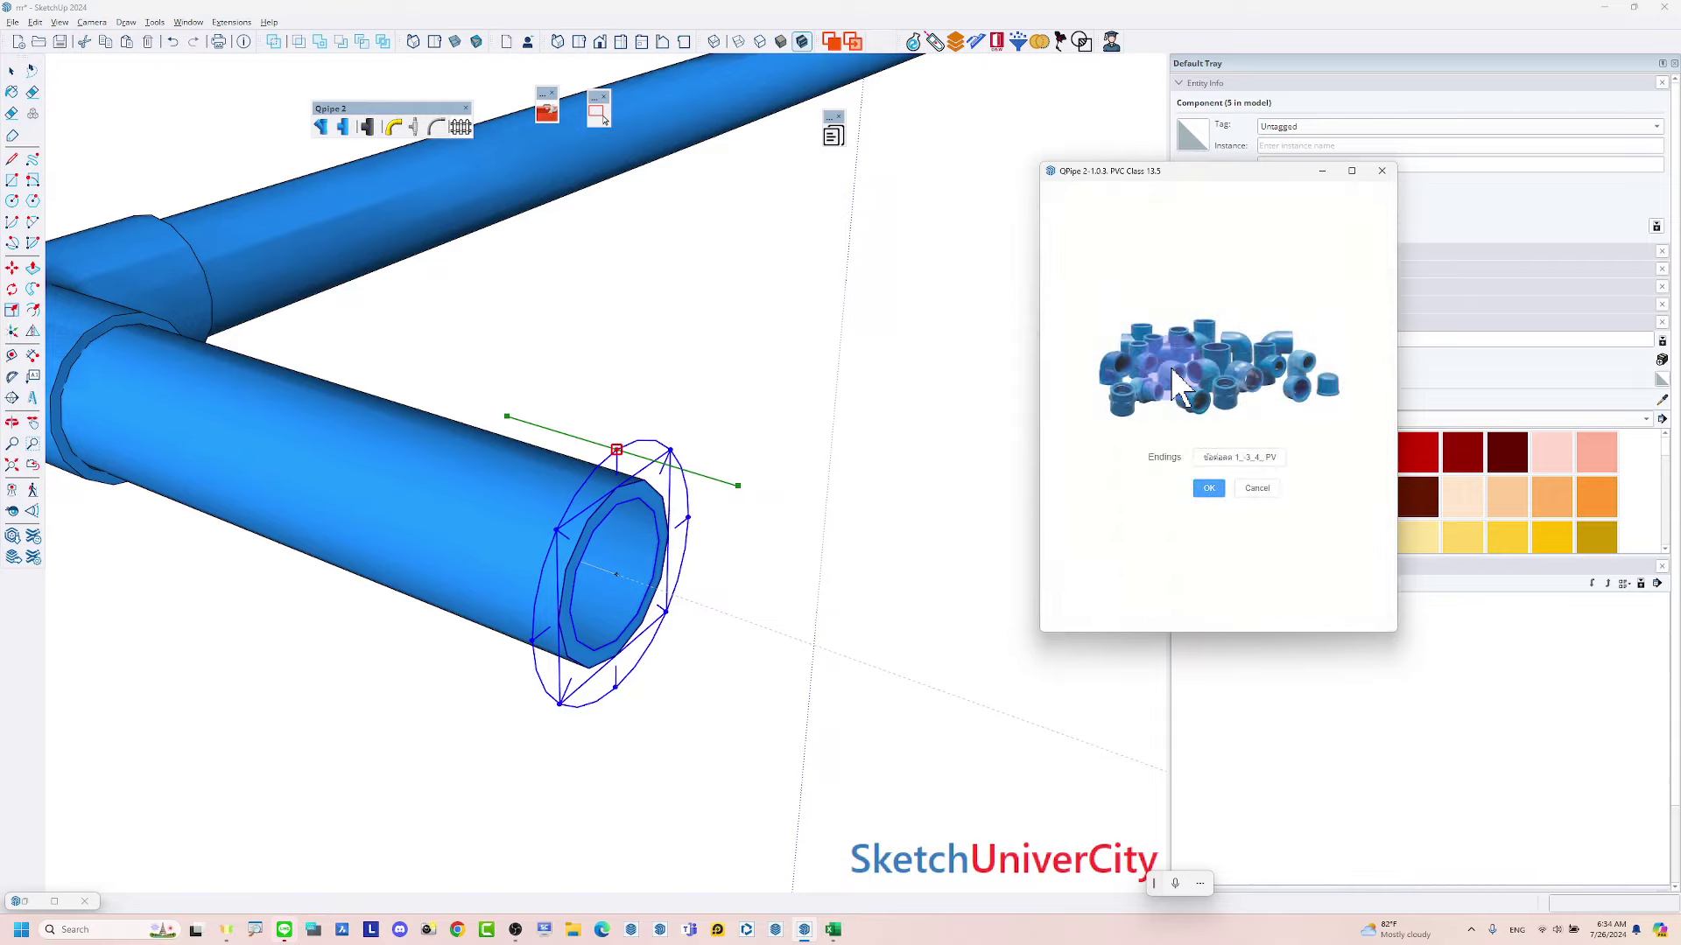
Insert the reducer and reverse its orientation on the pipe
{"action": "left_click", "coordinate": [1212, 501]}
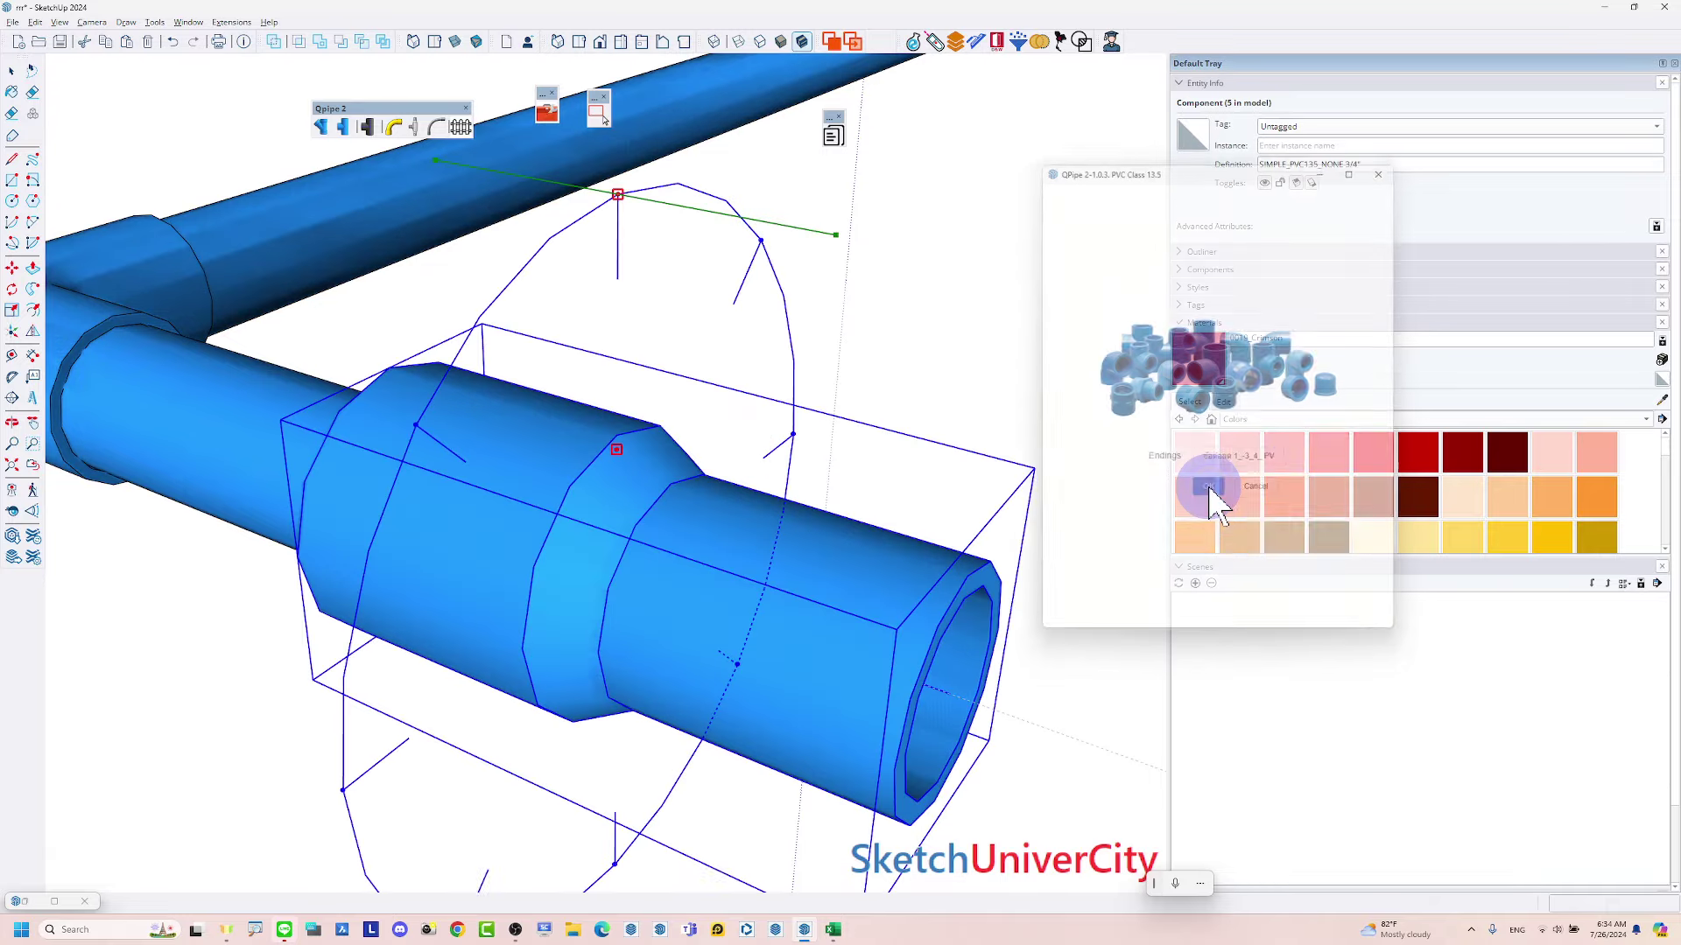
{"action": "scroll", "coordinate": [762, 462], "scroll_direction": "down", "scroll_amount": 5}
{"action": "mouse_move", "coordinate": [763, 462]}
{"action": "middle_mouse_down"}
{"action": "mouse_move", "coordinate": [966, 470]}
{"action": "mouse_move", "coordinate": [563, 375]}
{"action": "mouse_move", "coordinate": [750, 443]}
{"action": "middle_mouse_up"}
{"action": "scroll", "coordinate": [992, 429], "scroll_direction": "up", "scroll_amount": 3}
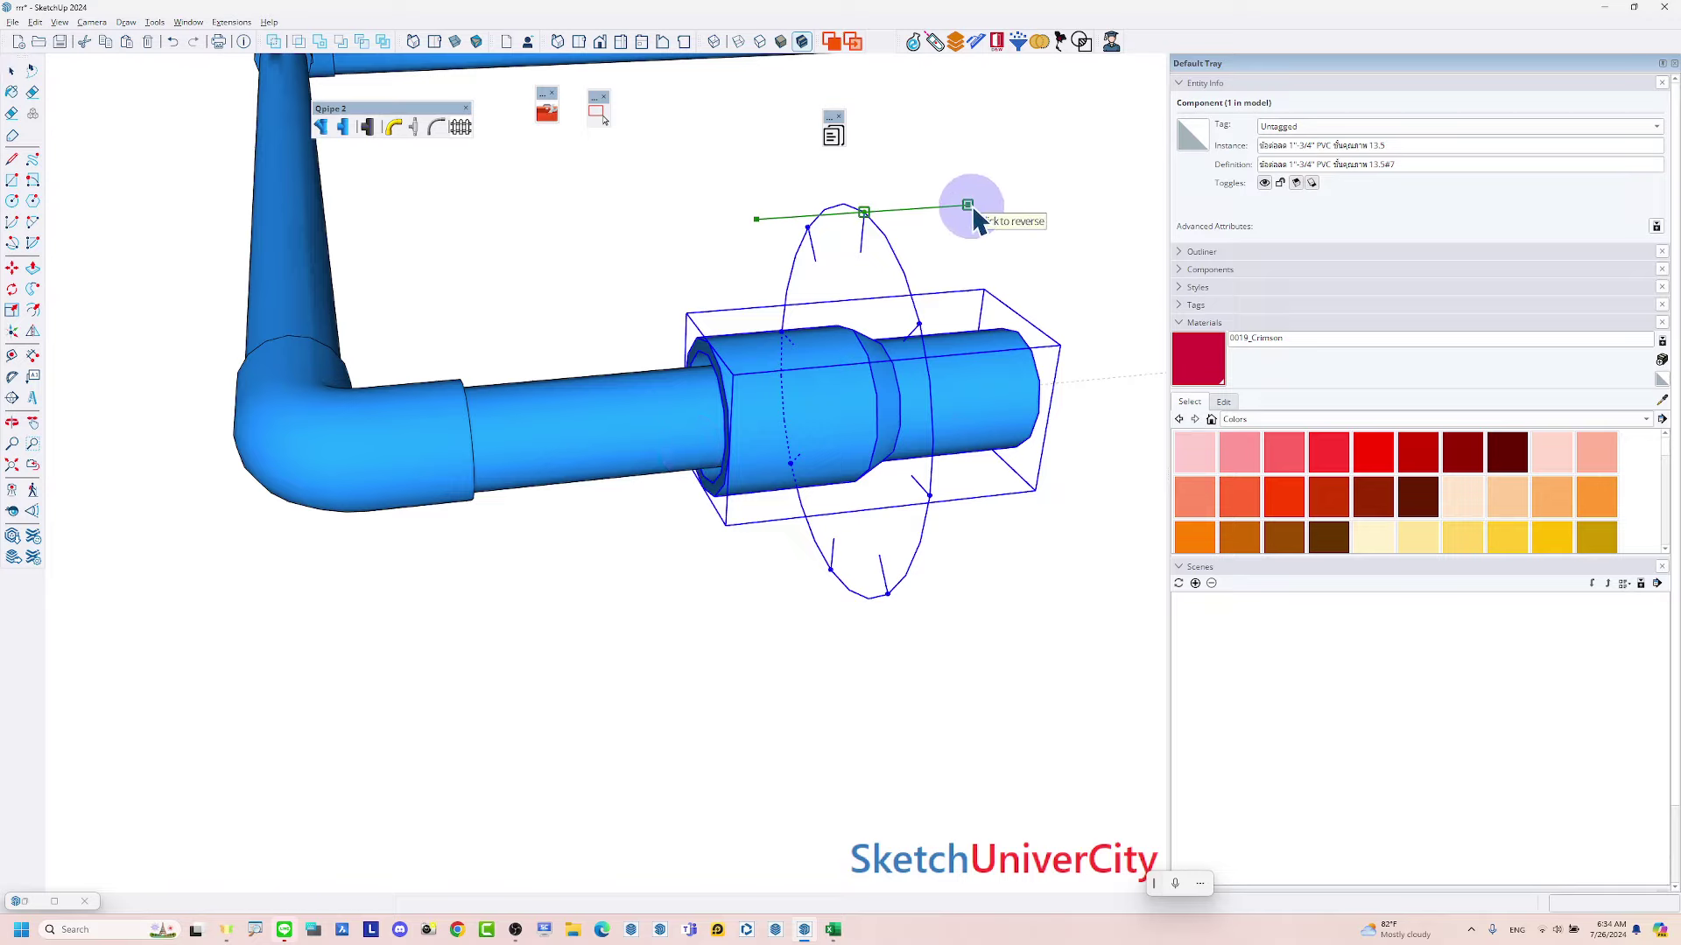
{"action": "left_click_drag", "start_coordinate": [974, 211], "coordinate": [961, 232]}
{"action": "mouse_move", "coordinate": [961, 231]}
{"action": "middle_mouse_down"}
{"action": "mouse_move", "coordinate": [732, 481]}
{"action": "mouse_move", "coordinate": [701, 187]}
{"action": "middle_mouse_up"}
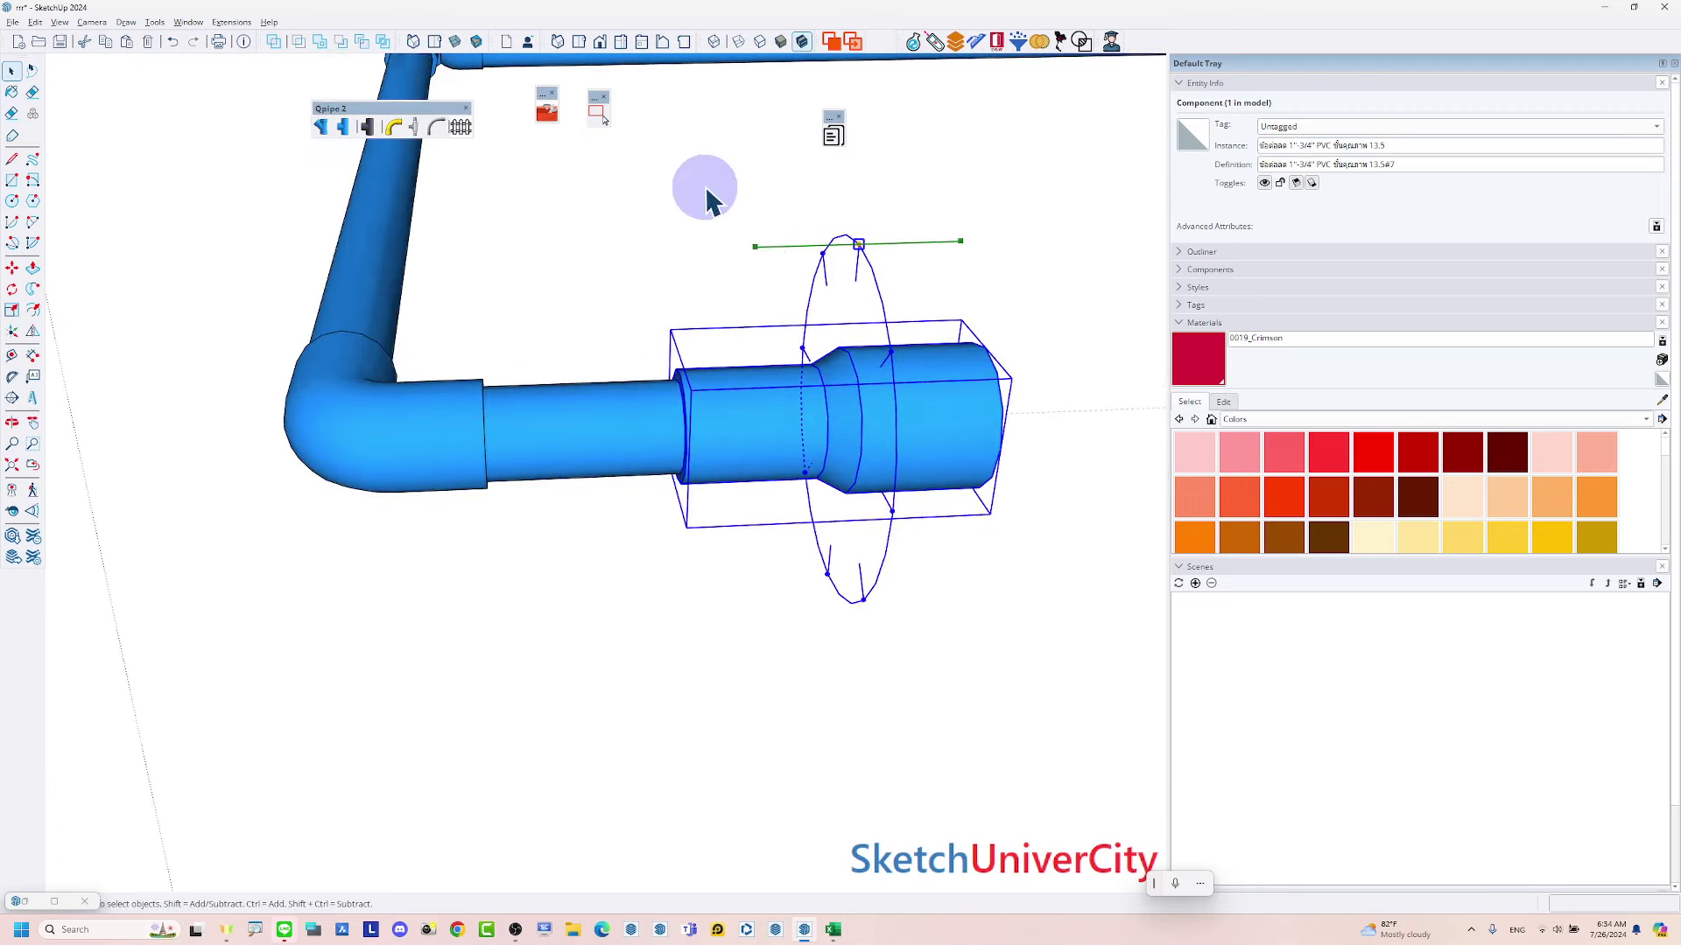
{"action": "scroll", "coordinate": [799, 470], "scroll_direction": "up", "scroll_amount": 2}
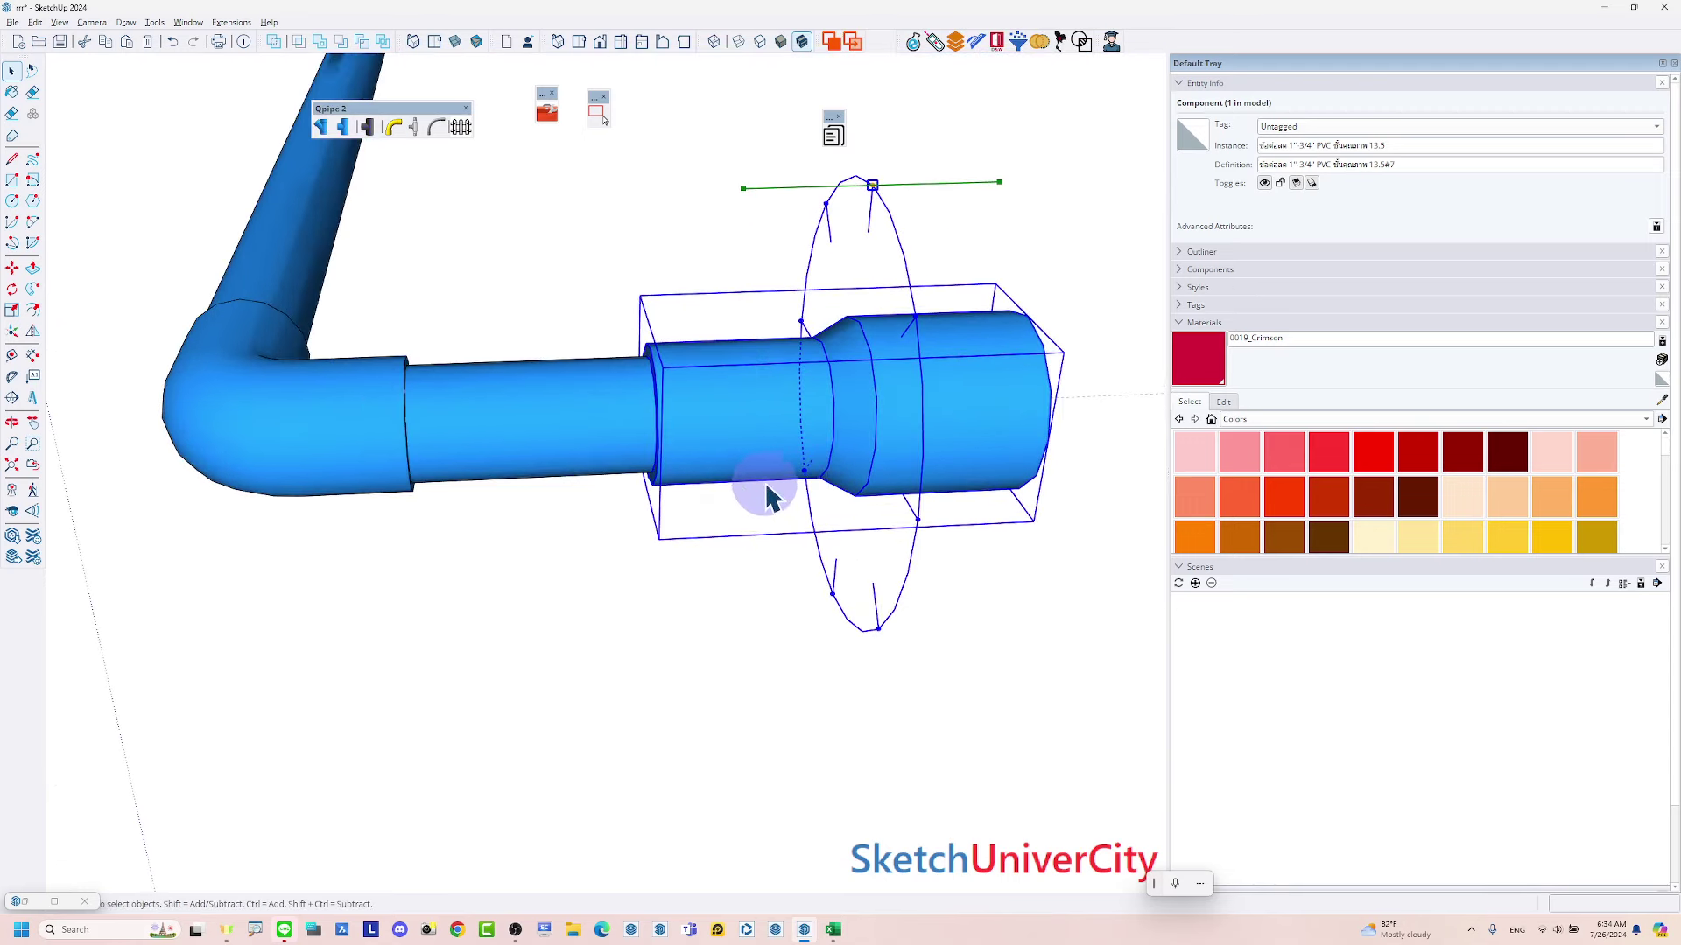
Move the reducer 0.03 m along the pipe onto the branch end
{"action": "key", "text": "m"}
{"action": "left_click", "coordinate": [725, 499]}
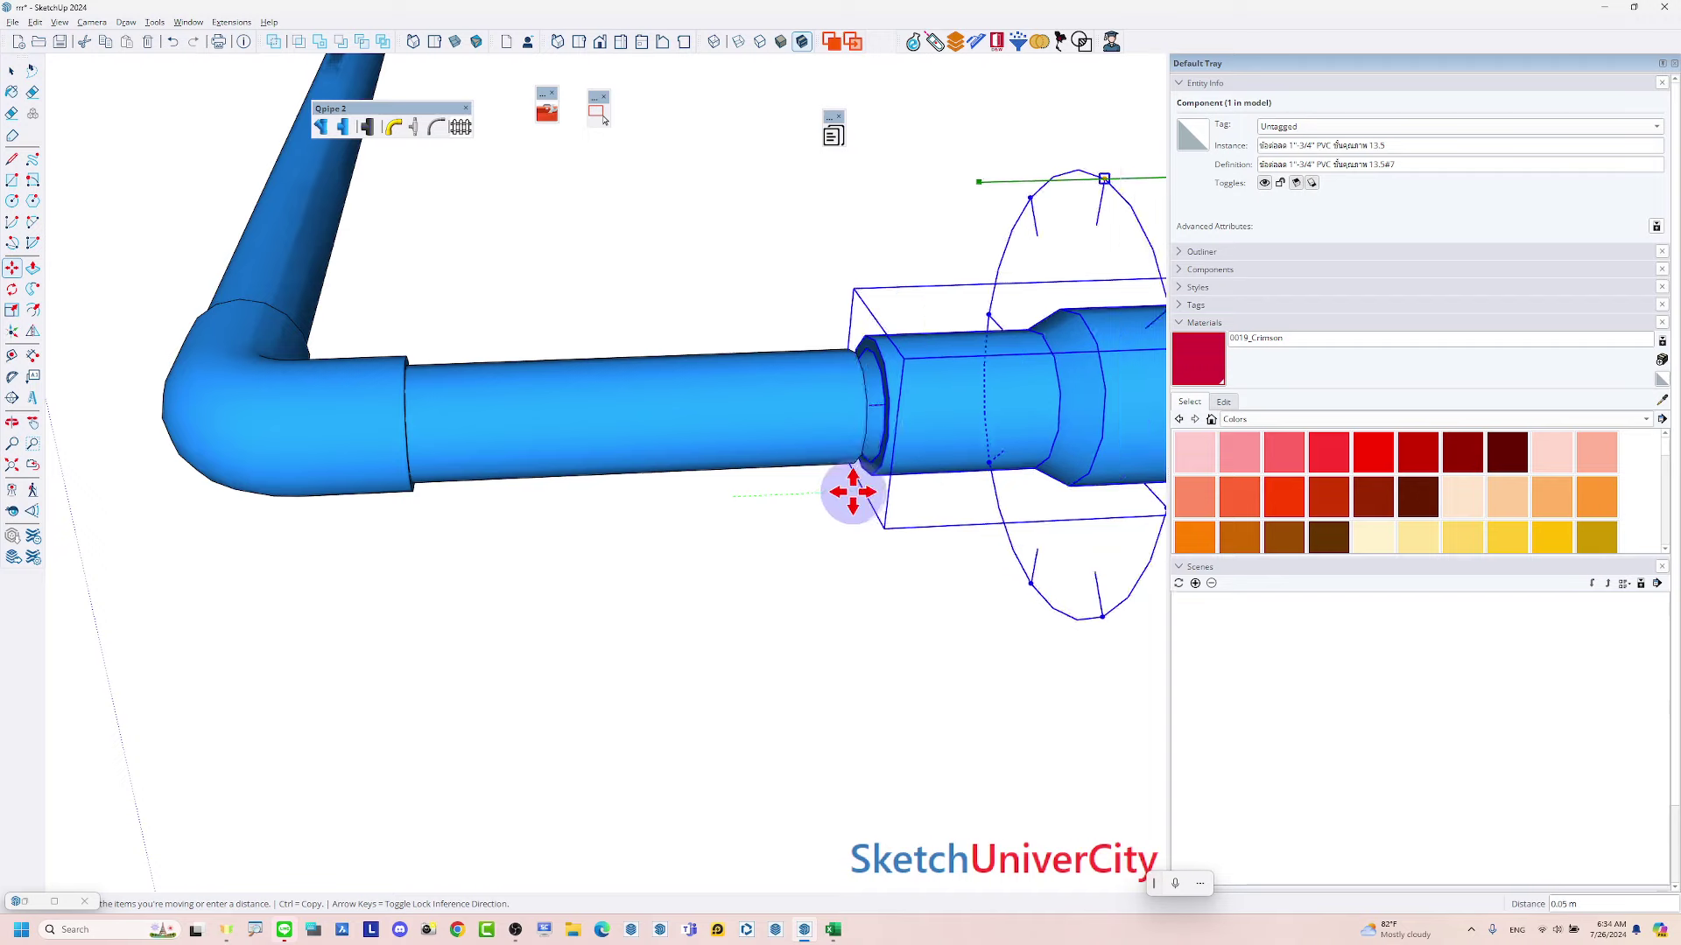
{"action": "scroll", "coordinate": [446, 461], "scroll_direction": "down", "scroll_amount": 3}
{"action": "key", "text": "space"}
{"action": "scroll", "coordinate": [297, 565], "scroll_direction": "down", "scroll_amount": 2}
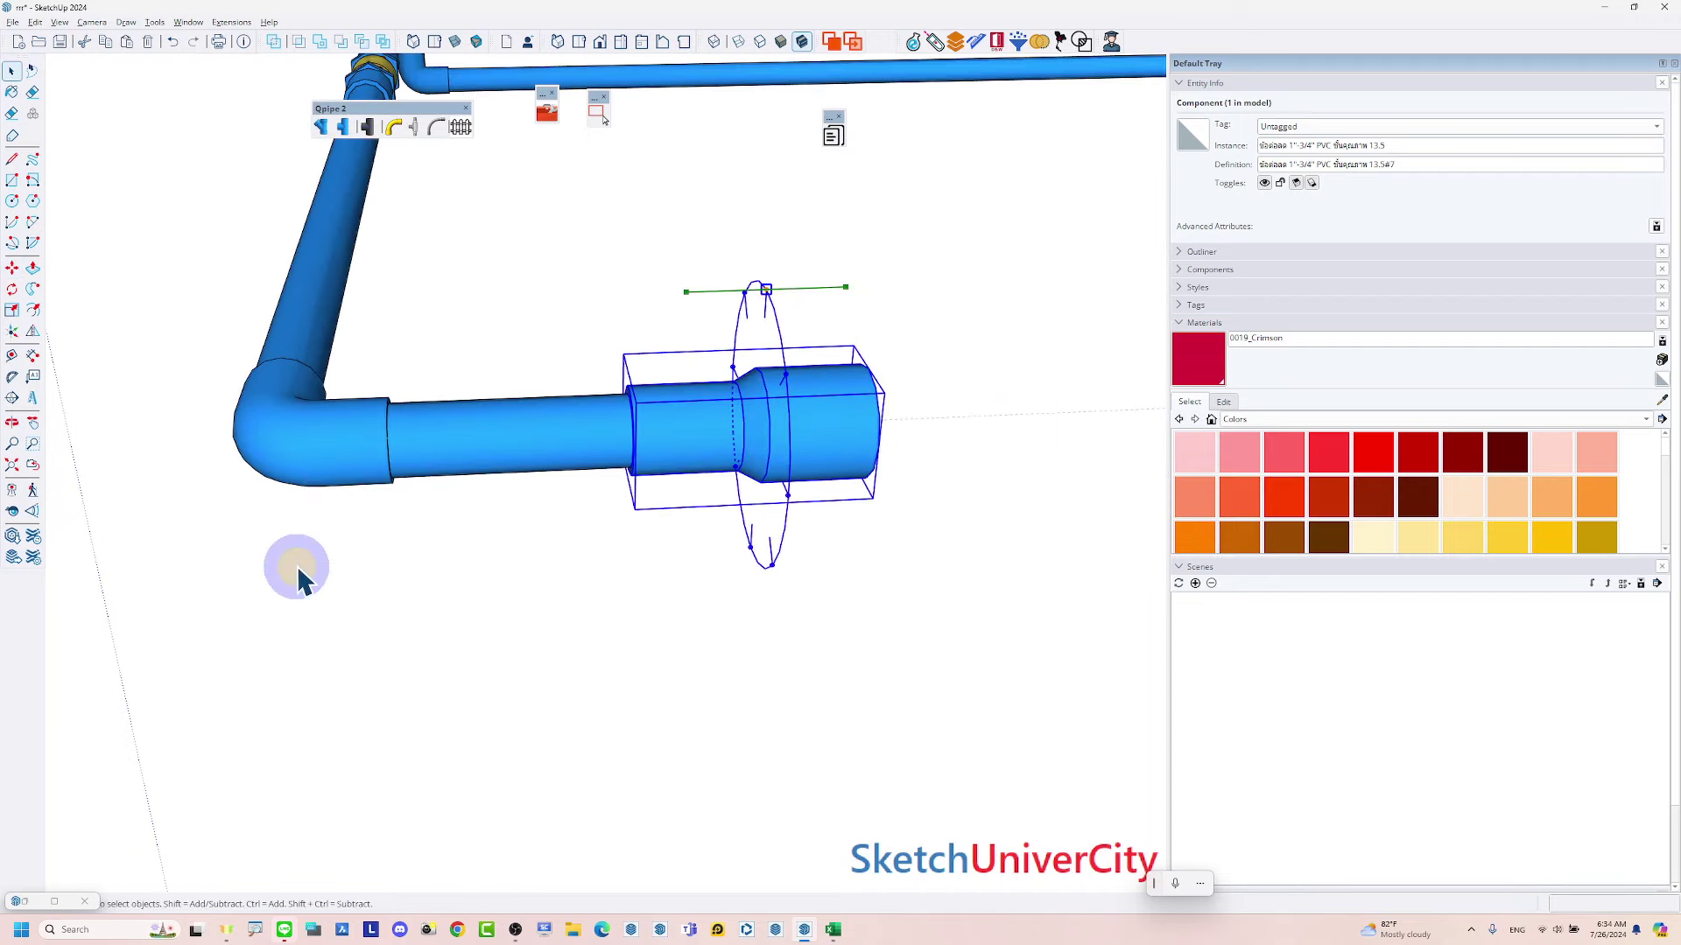
{"action": "left_click", "coordinate": [297, 564]}
{"action": "mouse_move", "coordinate": [296, 564]}
{"action": "middle_mouse_down"}
{"action": "mouse_move", "coordinate": [371, 530]}
{"action": "mouse_move", "coordinate": [214, 526]}
{"action": "middle_mouse_up"}
{"action": "scroll", "coordinate": [214, 526], "scroll_direction": "down", "scroll_amount": 2}
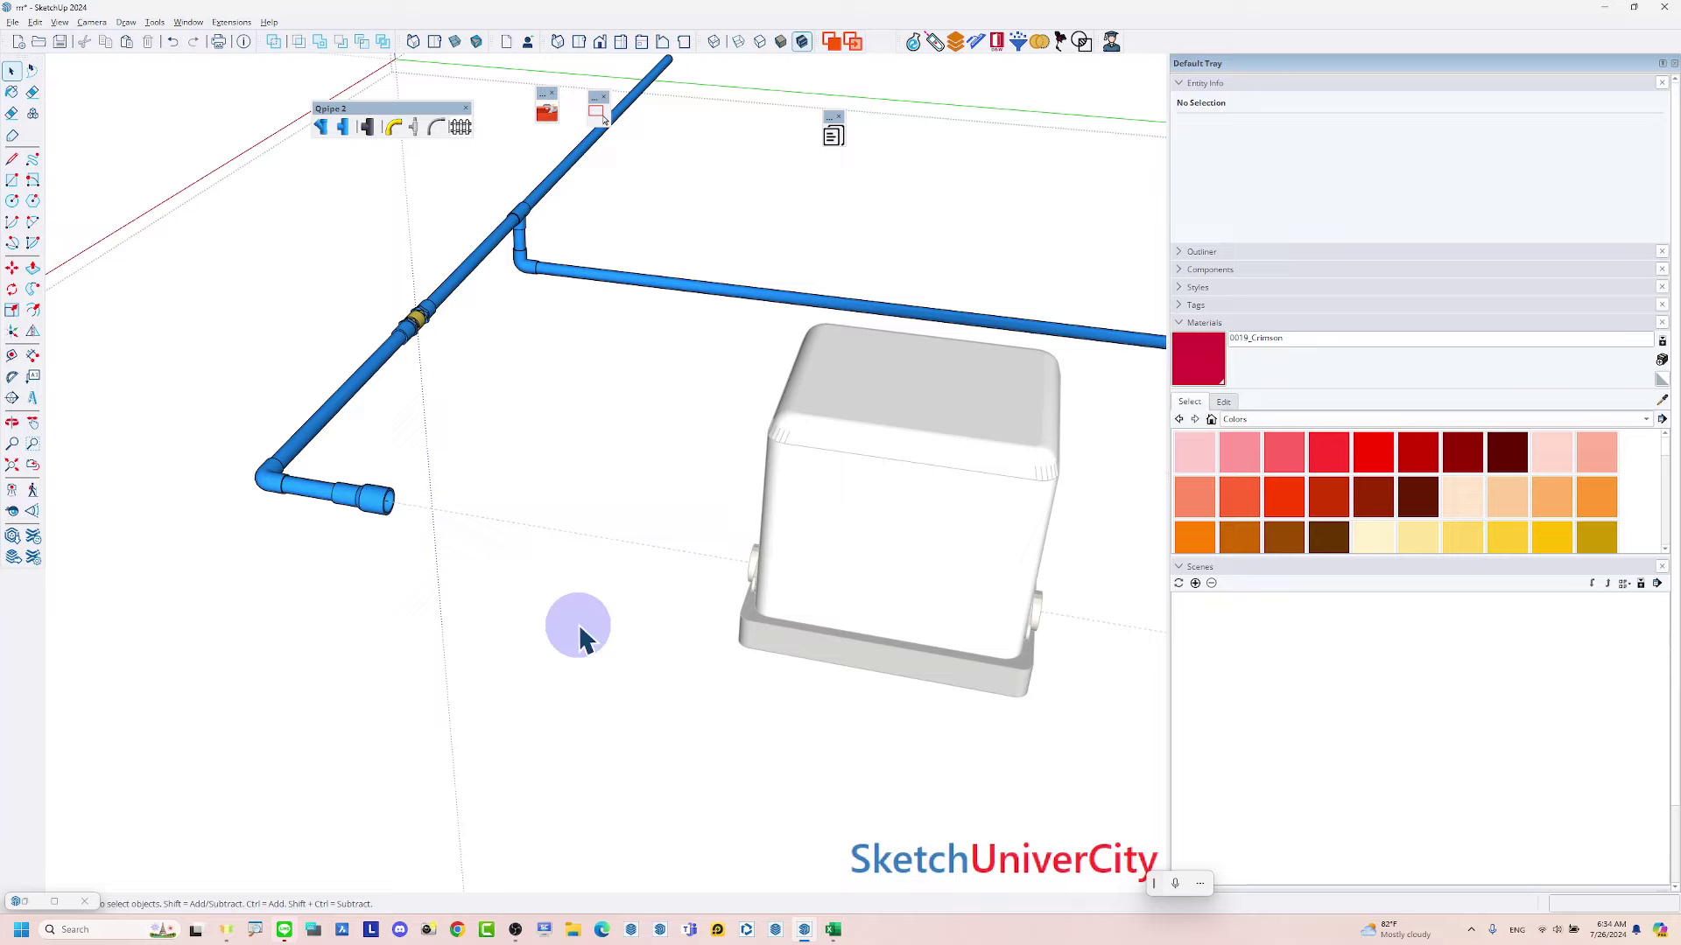
{"action": "scroll", "coordinate": [443, 555], "scroll_direction": "up", "scroll_amount": 3}
{"action": "scroll", "coordinate": [350, 499], "scroll_direction": "up", "scroll_amount": 3}
{"action": "scroll", "coordinate": [342, 490], "scroll_direction": "up", "scroll_amount": 1}
{"action": "scroll", "coordinate": [325, 455], "scroll_direction": "up", "scroll_amount": 2}
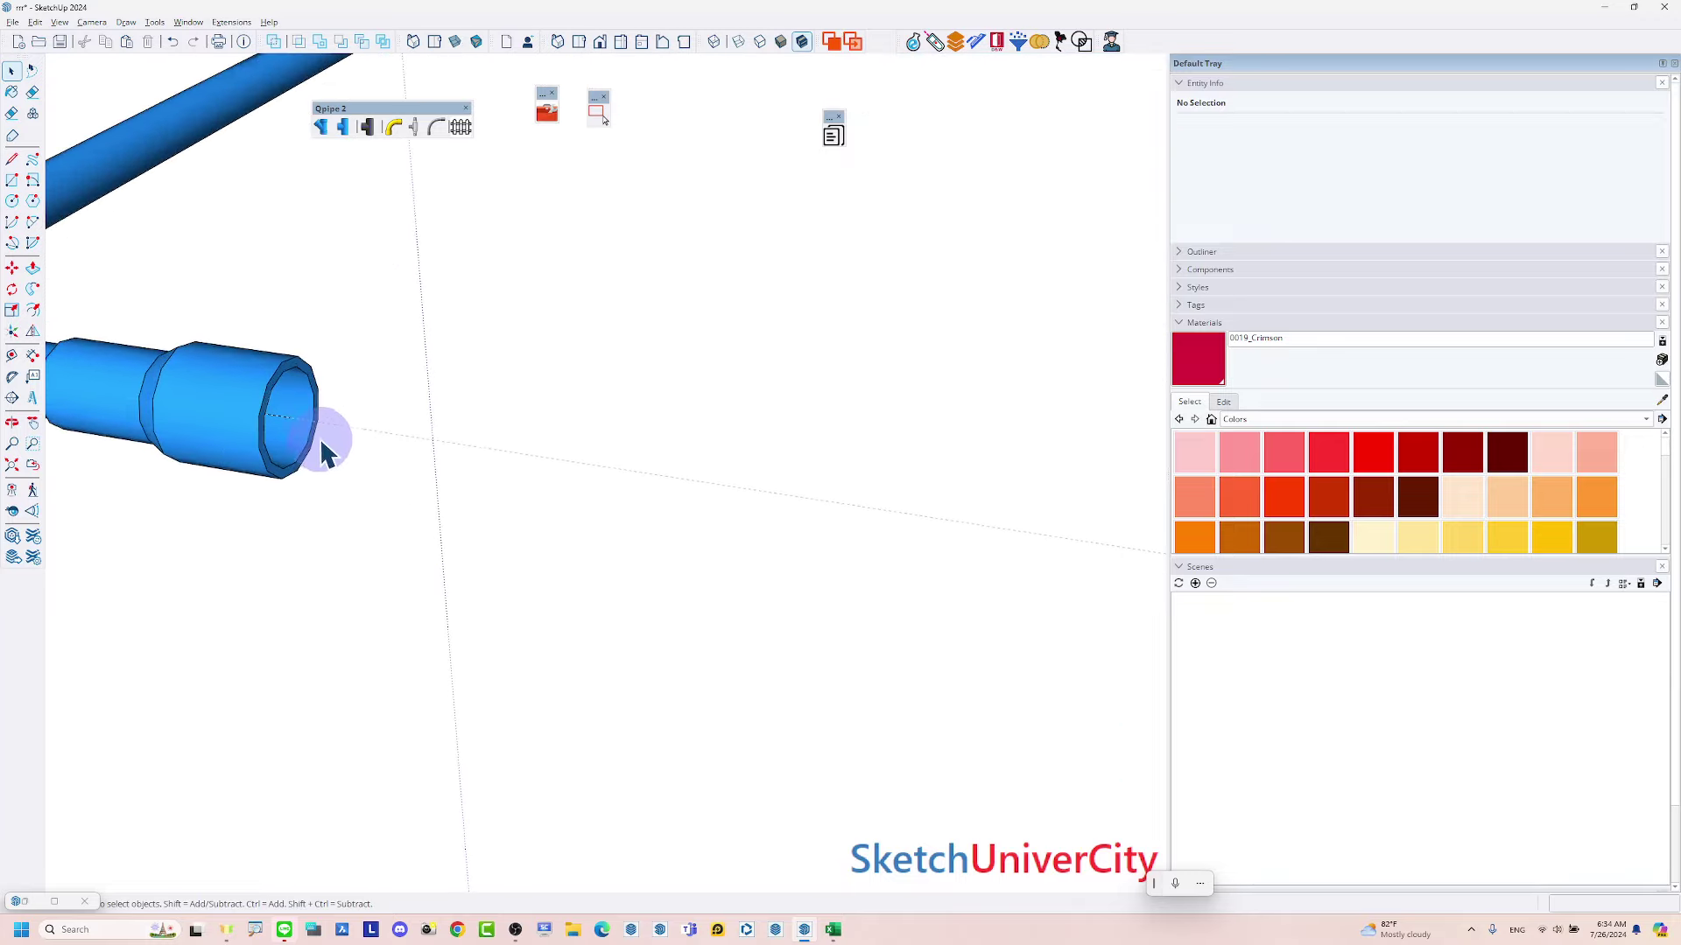
{"action": "scroll", "coordinate": [323, 442], "scroll_direction": "up", "scroll_amount": 2}
Draw a three-edge line from the reducer's opening to the pump's outlet flange
{"action": "scroll", "coordinate": [306, 420], "scroll_direction": "up", "scroll_amount": 1}
{"action": "key", "text": "l"}
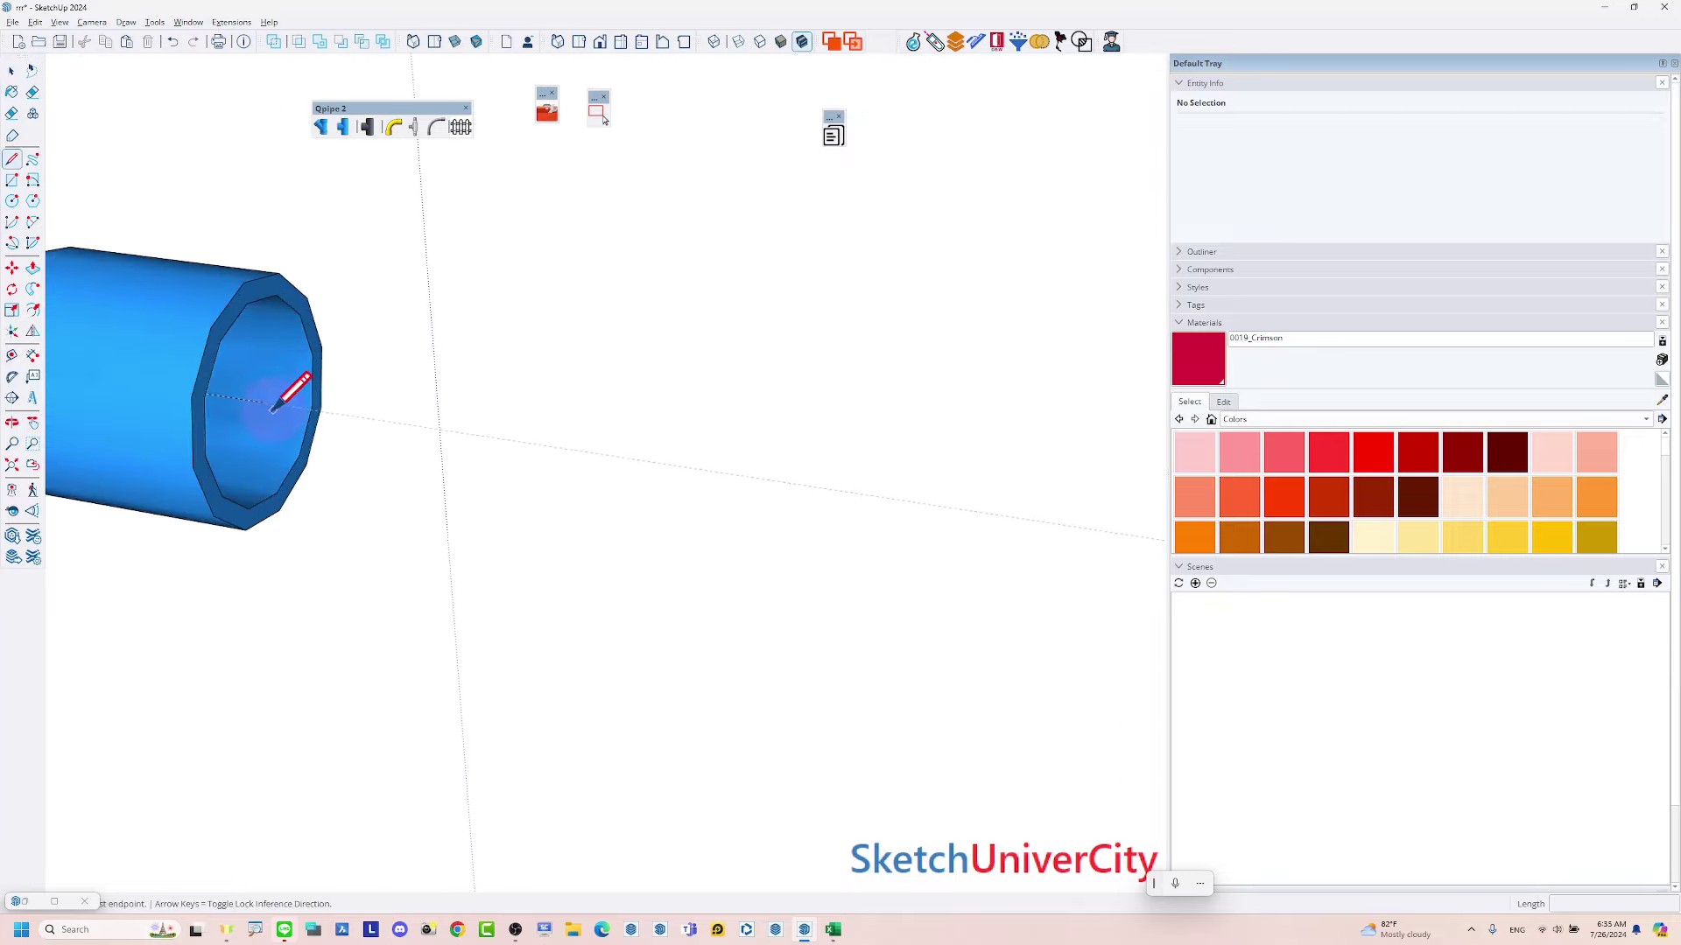
{"action": "left_click", "coordinate": [268, 404]}
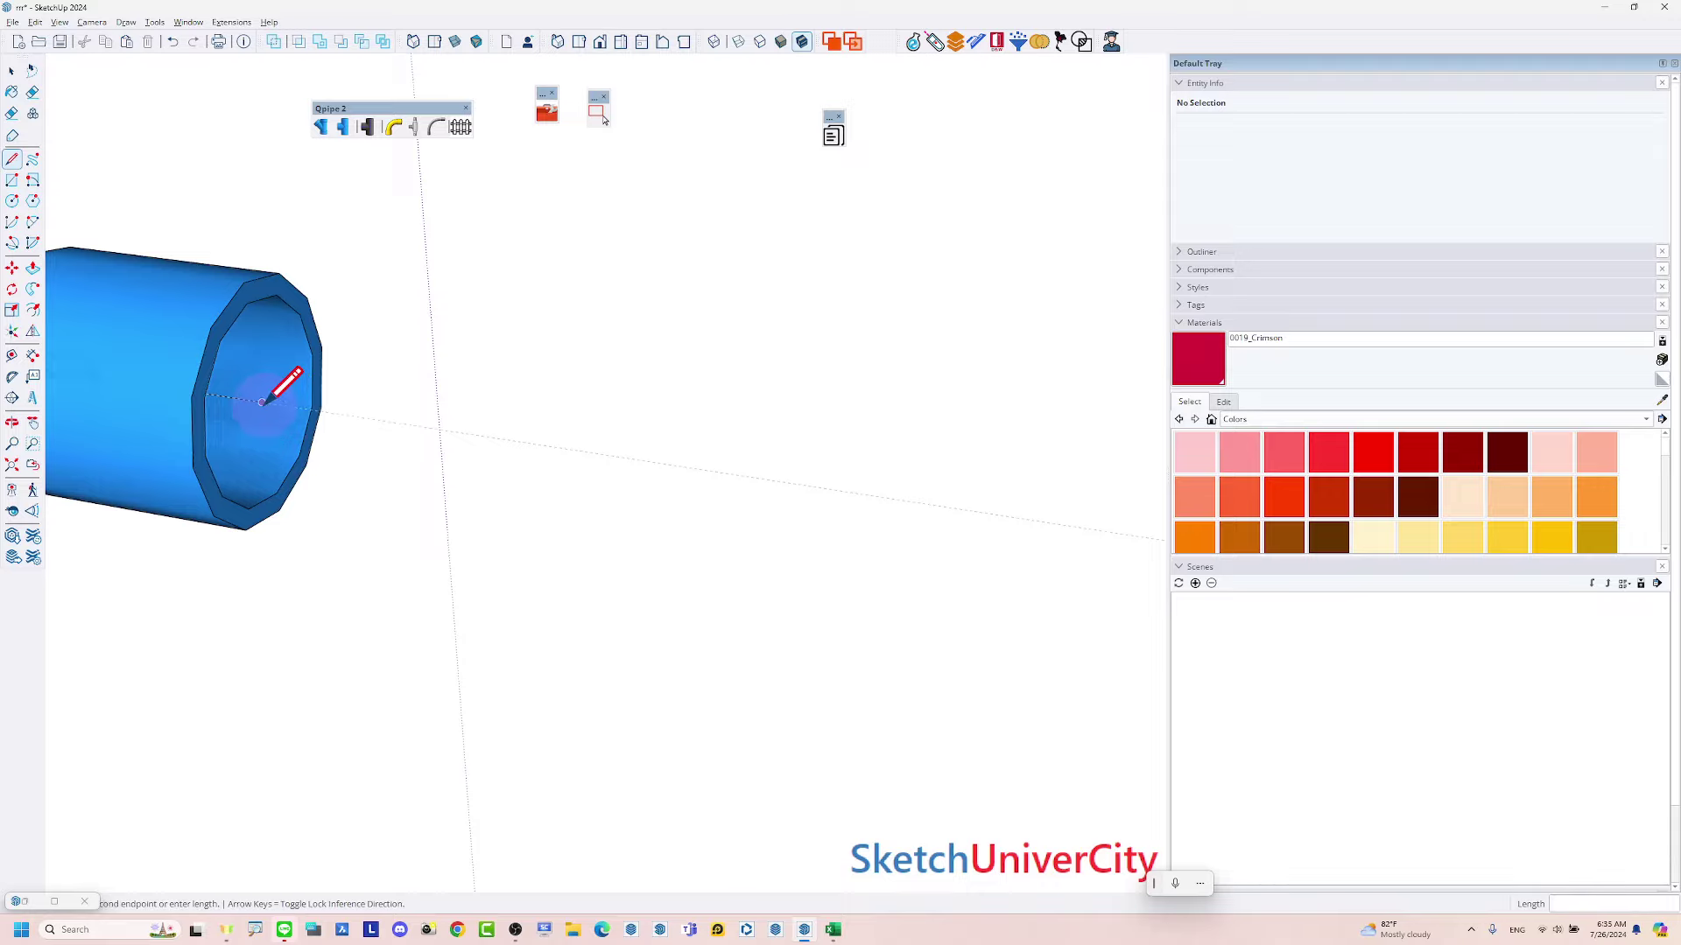
{"action": "scroll", "coordinate": [286, 446], "scroll_direction": "down", "scroll_amount": 2}
{"action": "scroll", "coordinate": [287, 443], "scroll_direction": "down", "scroll_amount": 2}
{"action": "scroll", "coordinate": [489, 477], "scroll_direction": "down", "scroll_amount": 2}
{"action": "scroll", "coordinate": [528, 480], "scroll_direction": "up", "scroll_amount": 1}
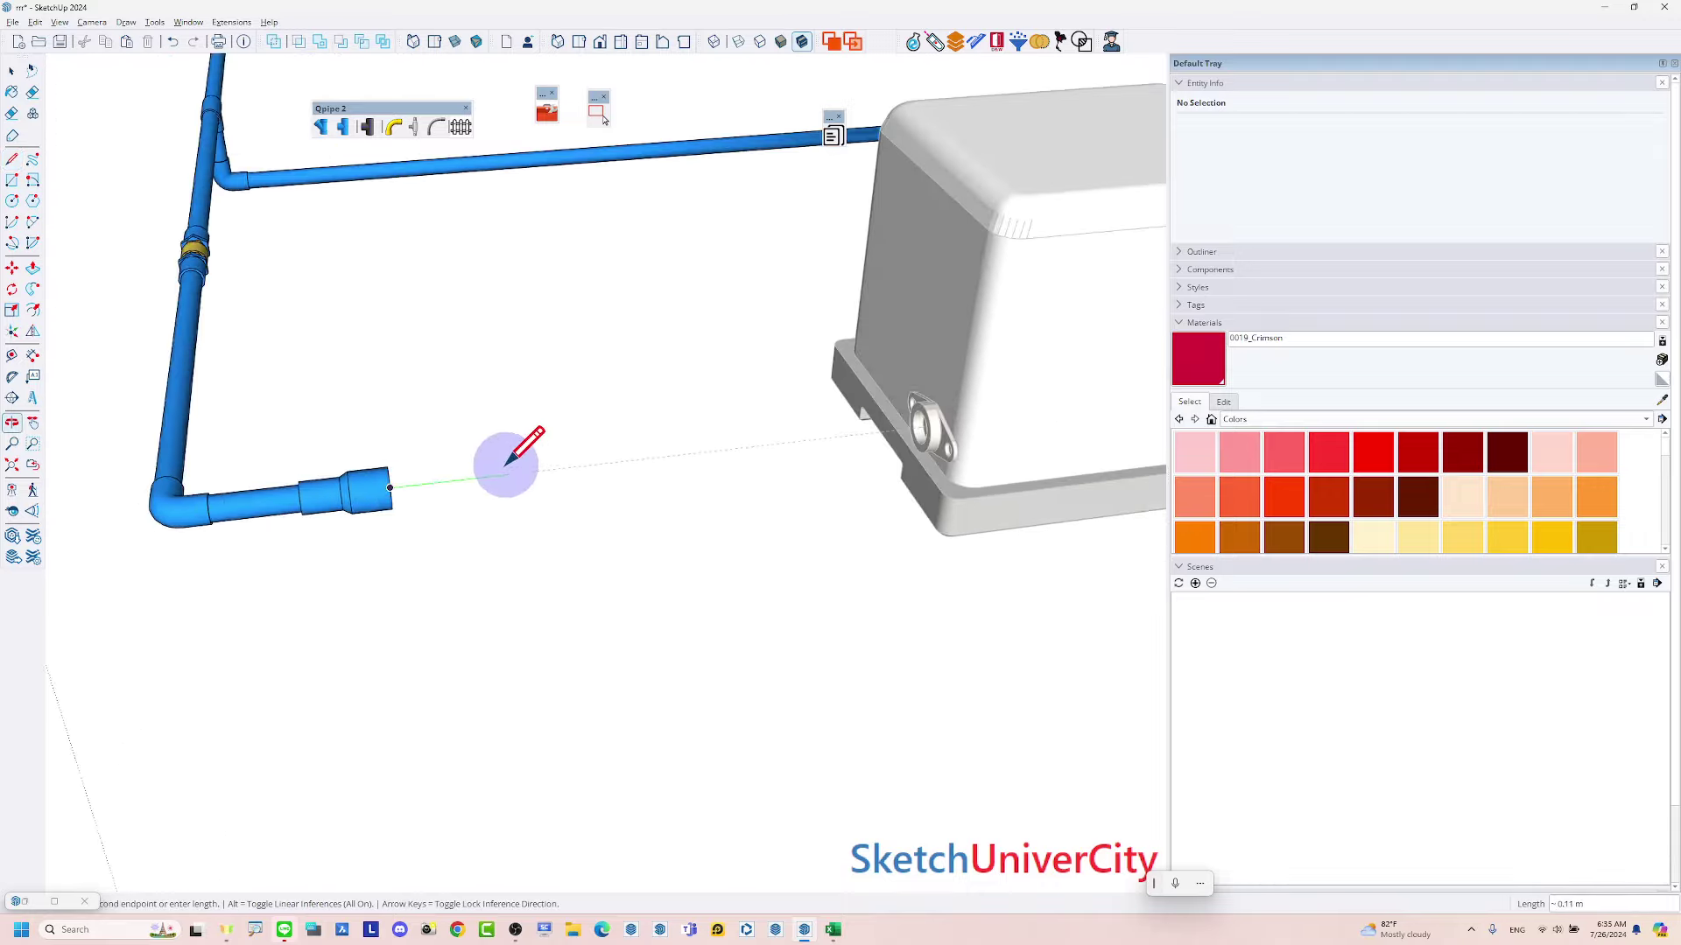
{"action": "scroll", "coordinate": [505, 461], "scroll_direction": "up", "scroll_amount": 1}
{"action": "mouse_move", "coordinate": [505, 464]}
{"action": "middle_mouse_down"}
{"action": "mouse_move", "coordinate": [562, 461]}
{"action": "mouse_move", "coordinate": [566, 481]}
{"action": "middle_mouse_up"}
{"action": "scroll", "coordinate": [561, 481], "scroll_direction": "down", "scroll_amount": 3}
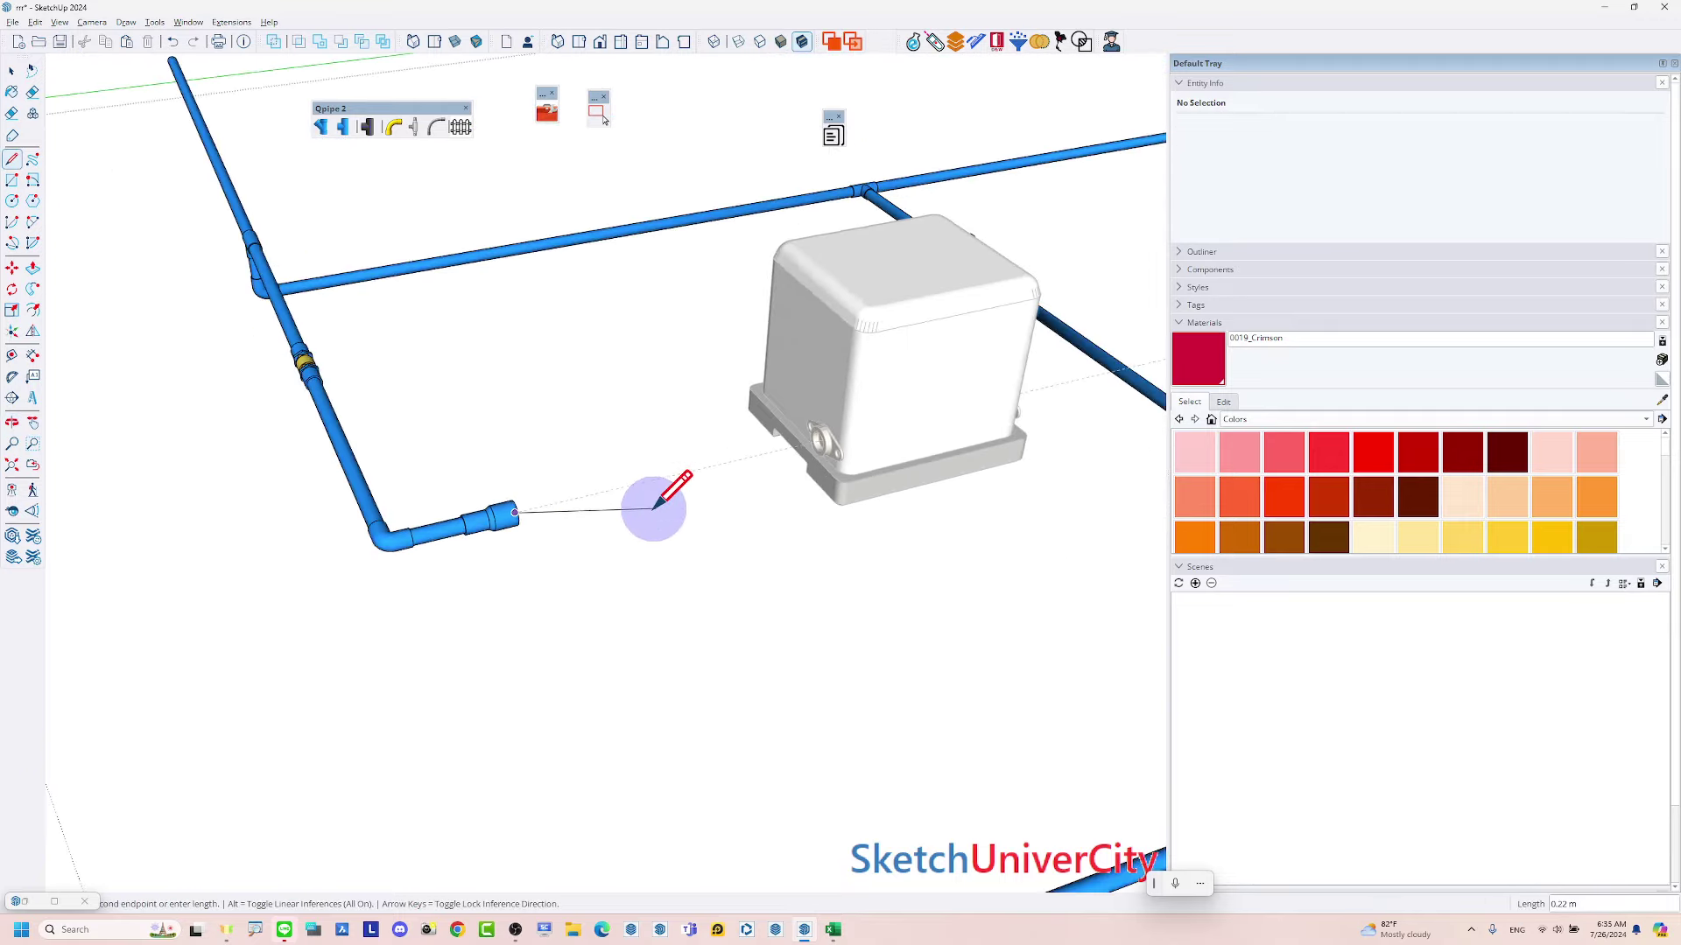
{"action": "scroll", "coordinate": [604, 498], "scroll_direction": "up", "scroll_amount": 1}
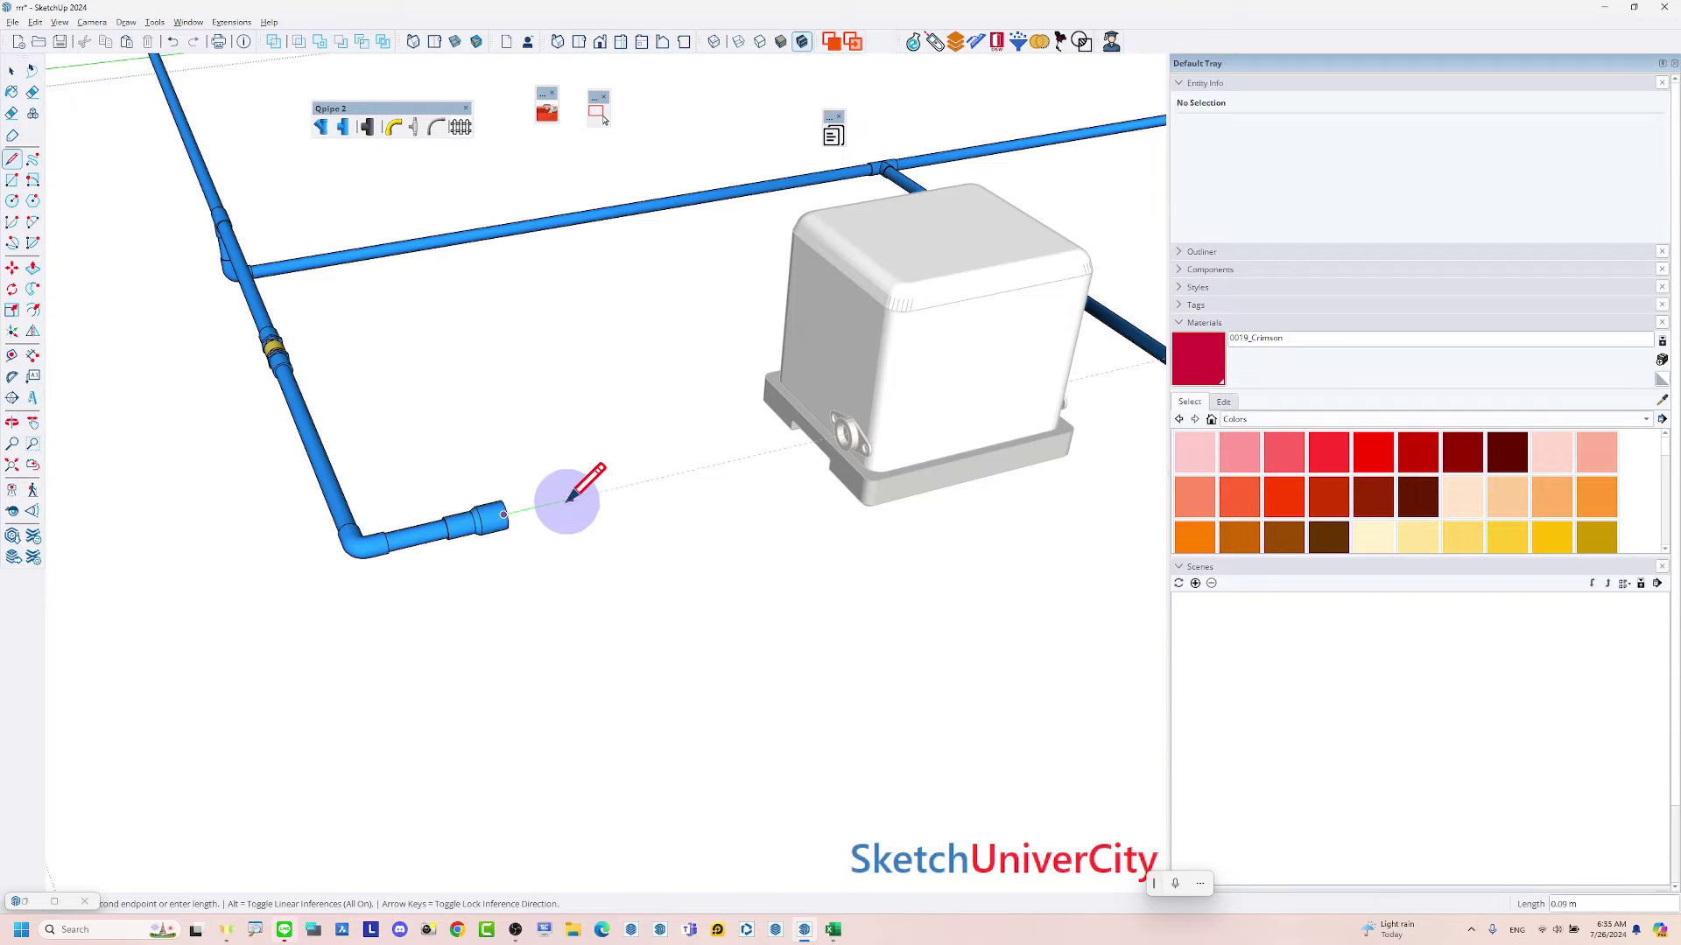
{"action": "scroll", "coordinate": [603, 496], "scroll_direction": "up", "scroll_amount": 1}
{"action": "scroll", "coordinate": [601, 493], "scroll_direction": "up", "scroll_amount": 1}
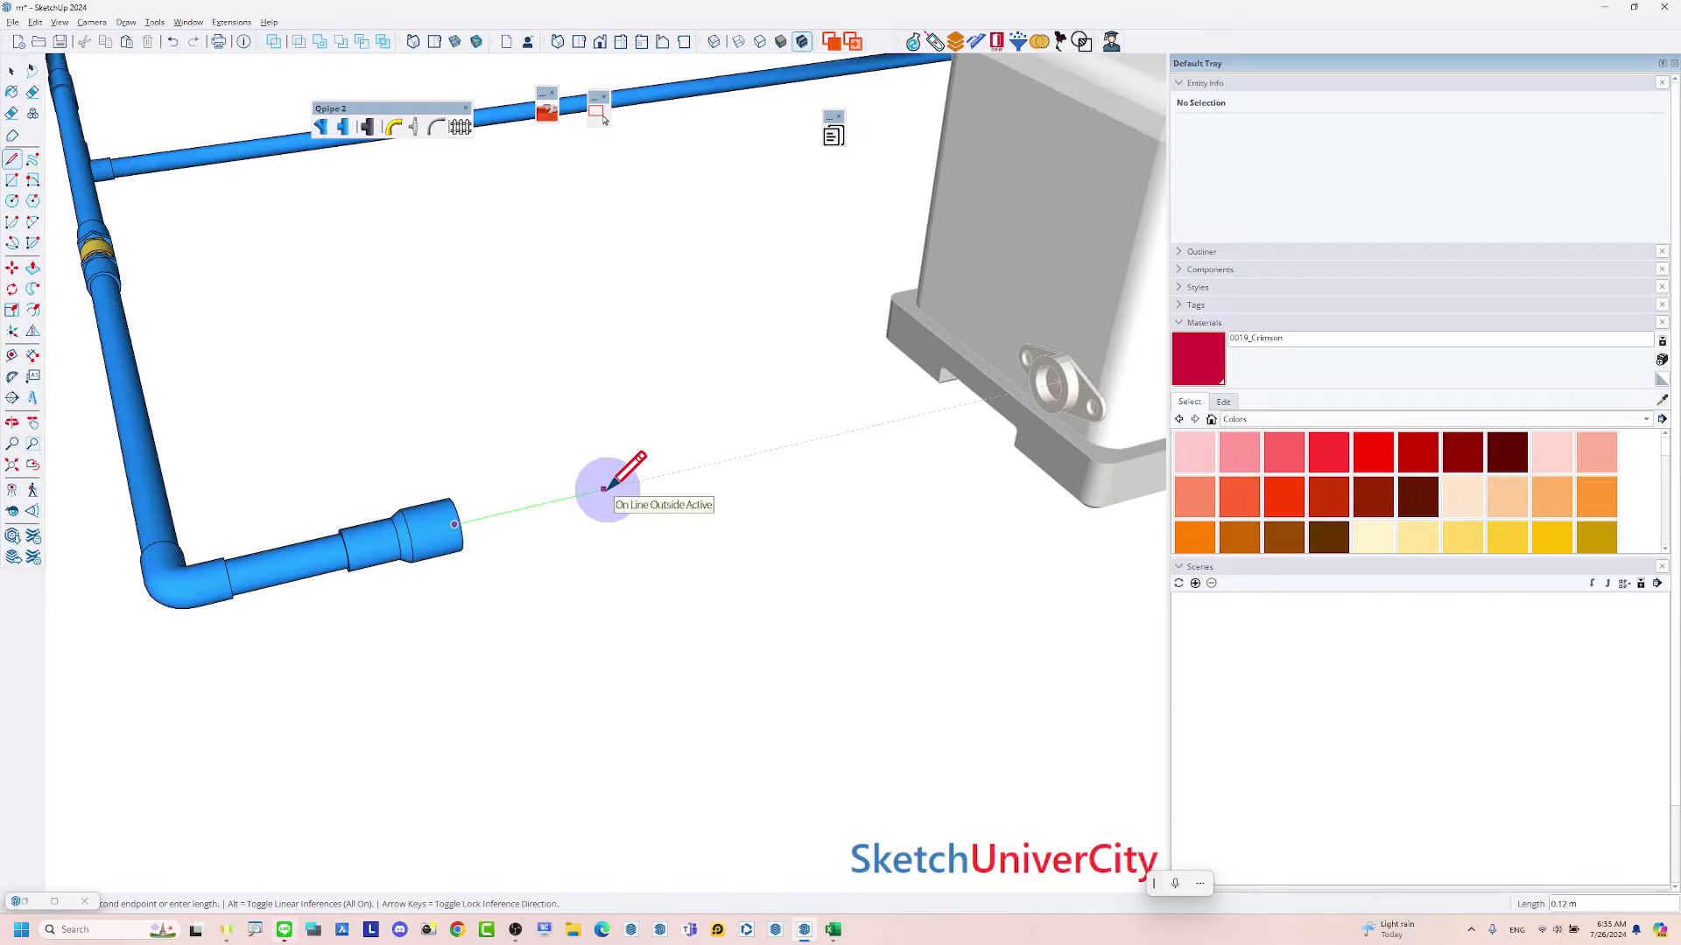
{"action": "left_click", "coordinate": [614, 487]}
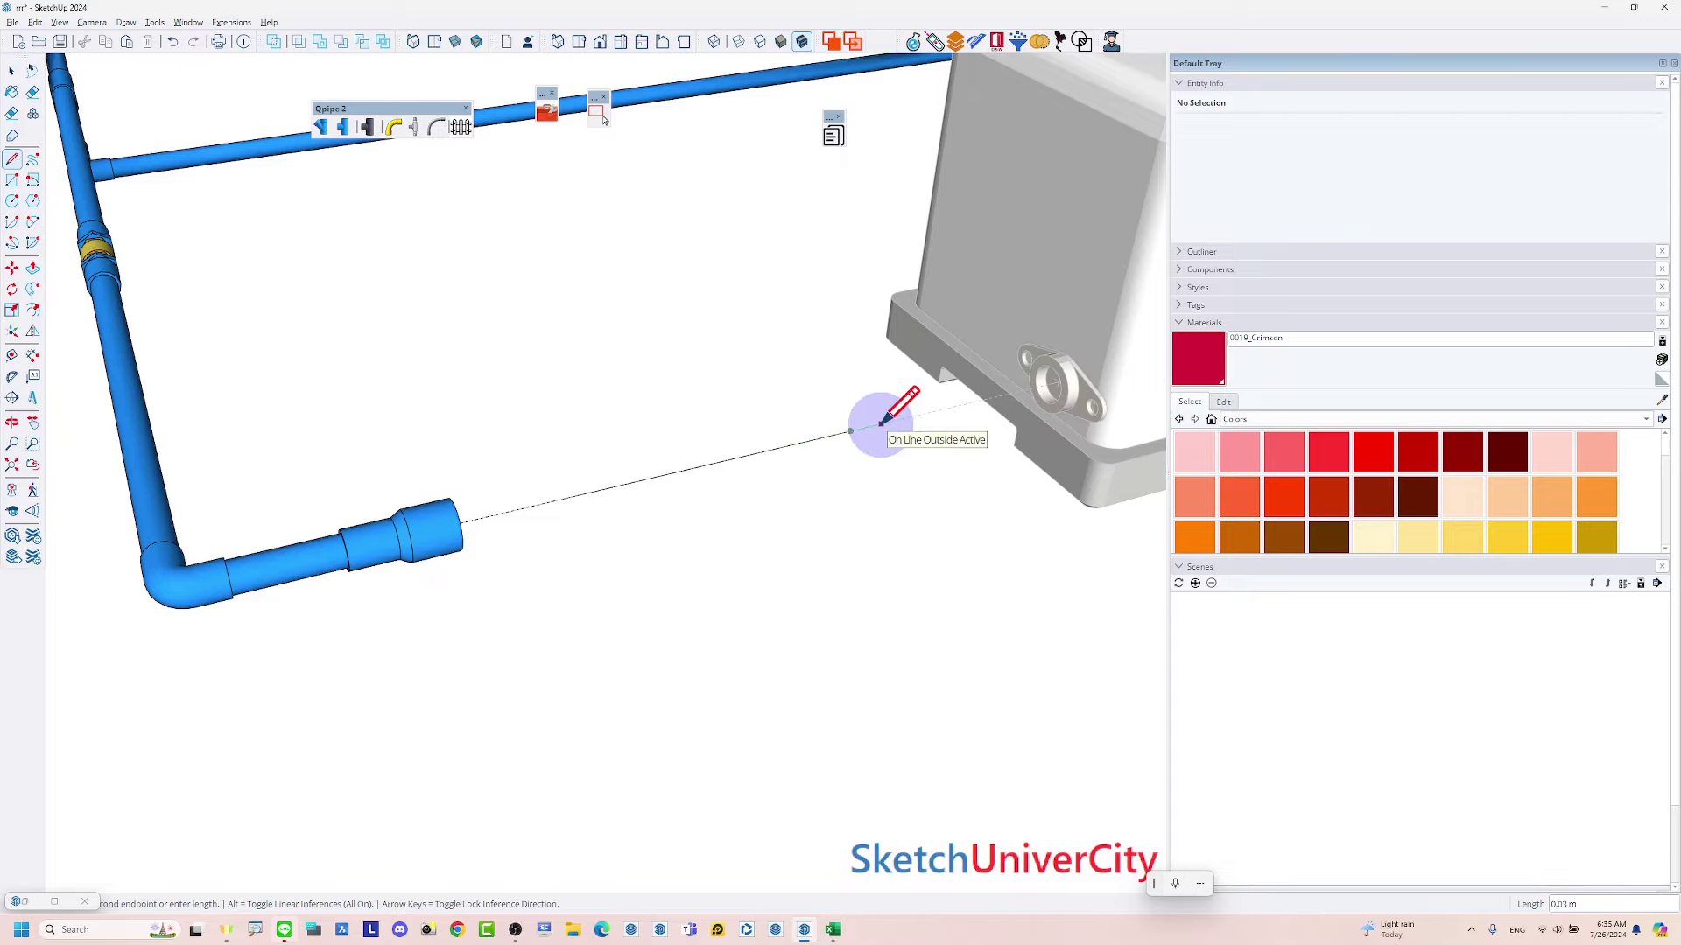
{"action": "scroll", "coordinate": [883, 416], "scroll_direction": "up", "scroll_amount": 3}
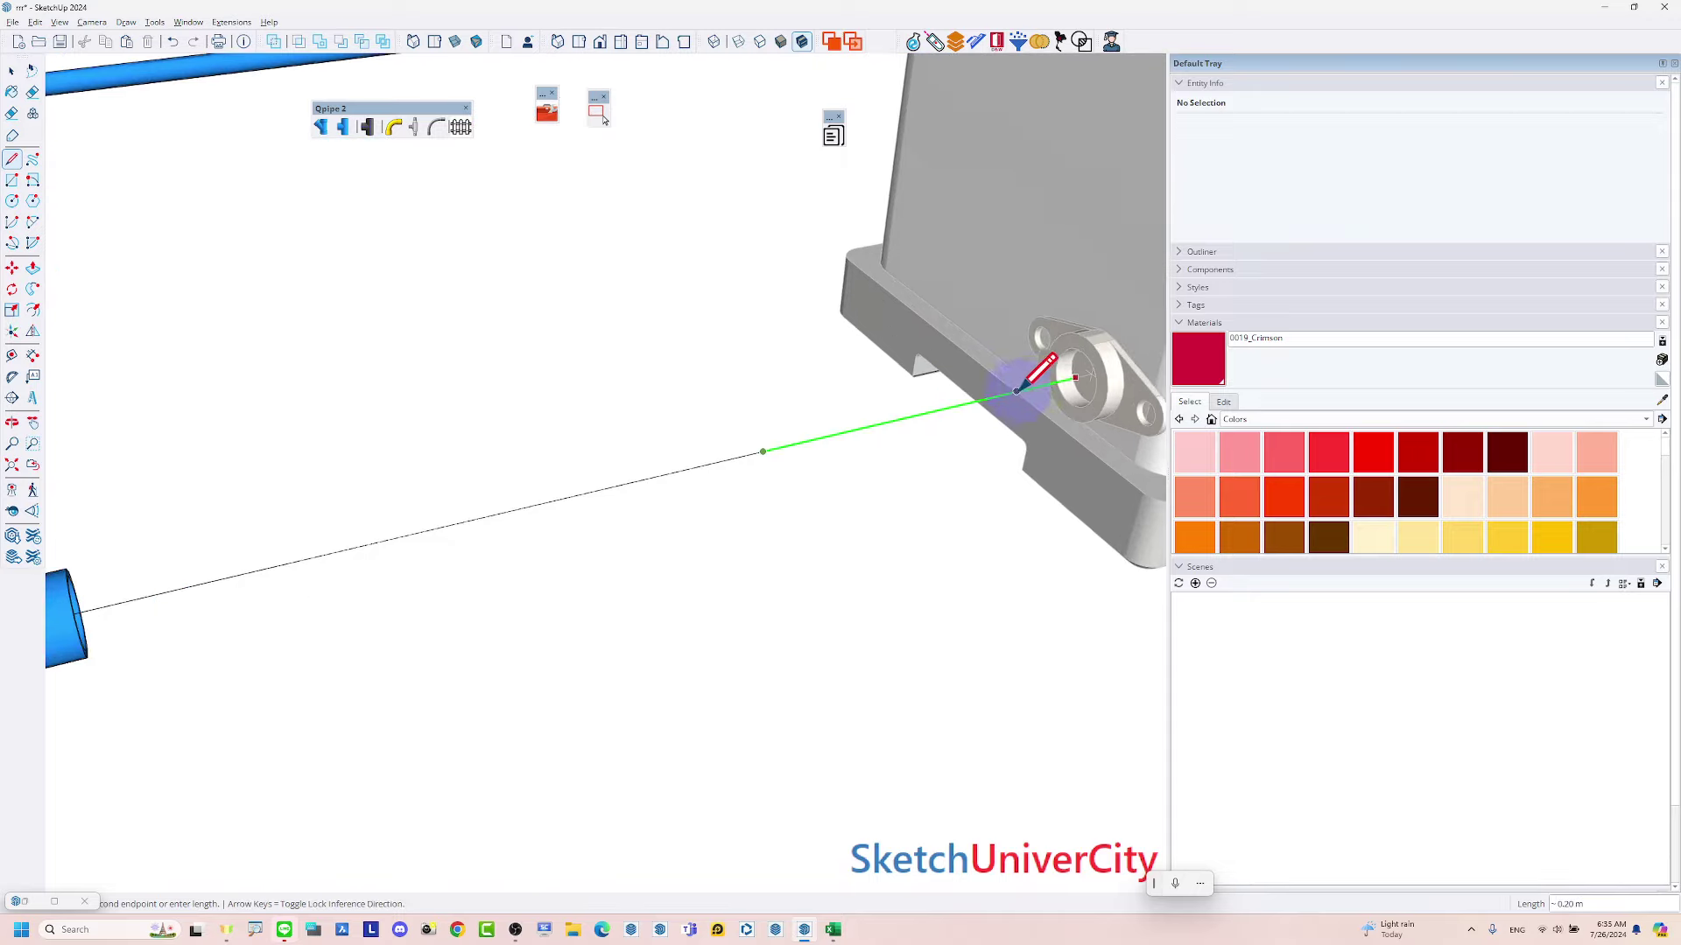
{"action": "left_click", "coordinate": [1078, 372]}
{"action": "key", "text": "space"}
{"action": "scroll", "coordinate": [1078, 372], "scroll_direction": "down", "scroll_amount": 2}
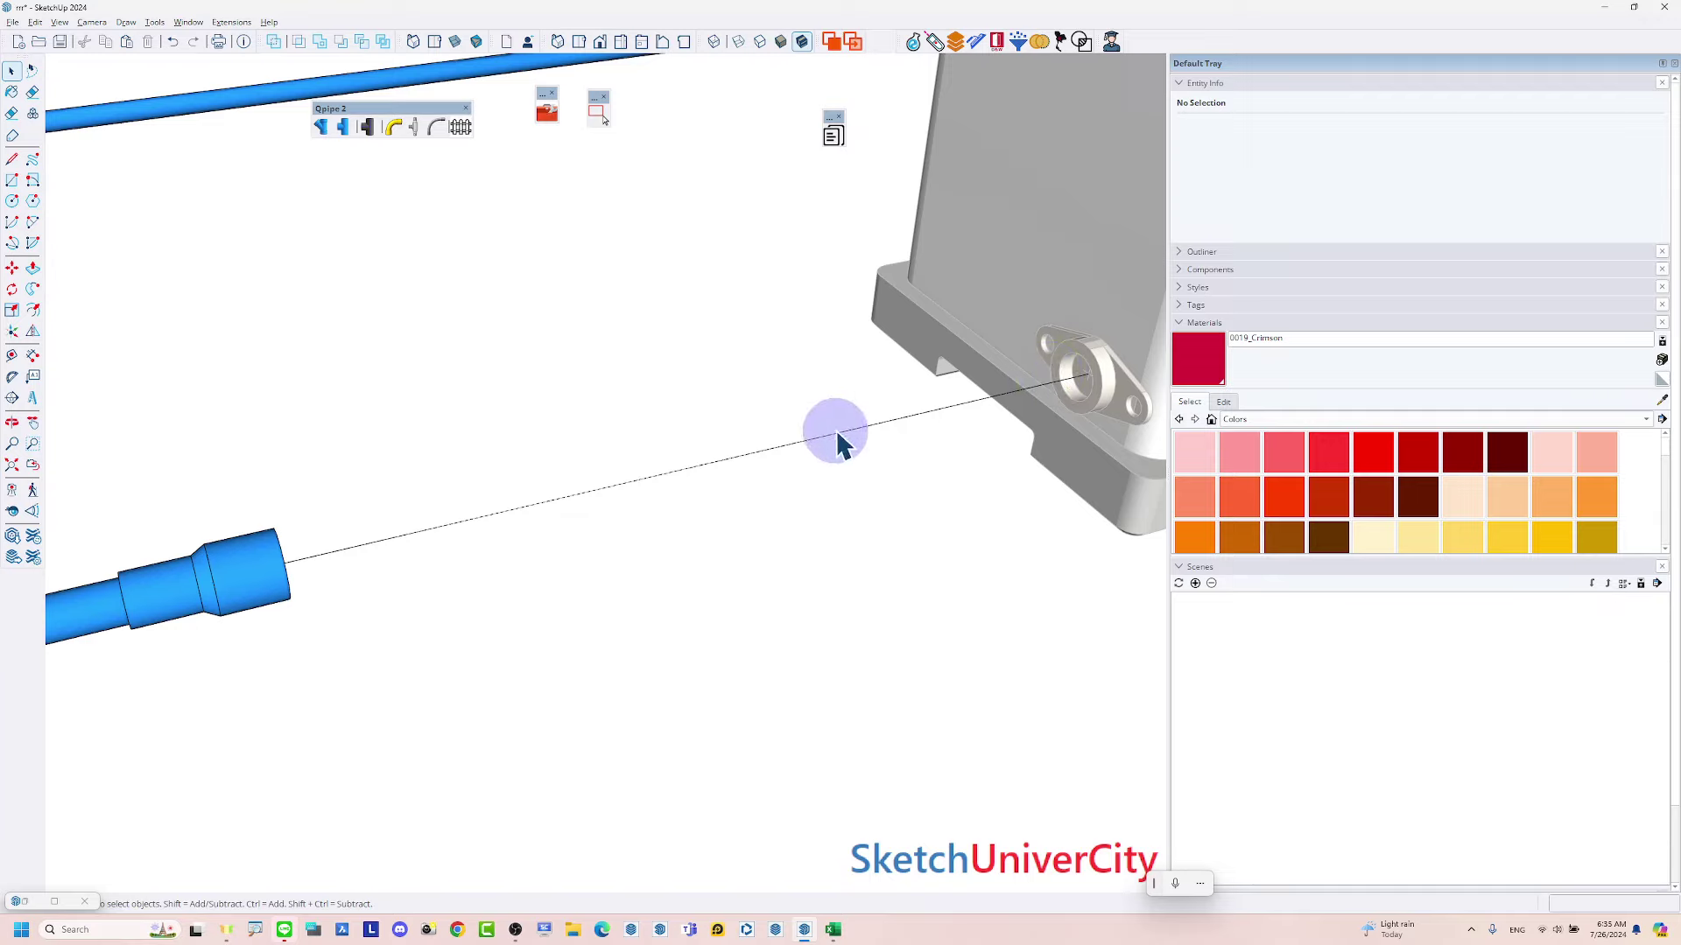
Select the three connected path edges and bring up their context menu
{"action": "left_click", "coordinate": [839, 433]}
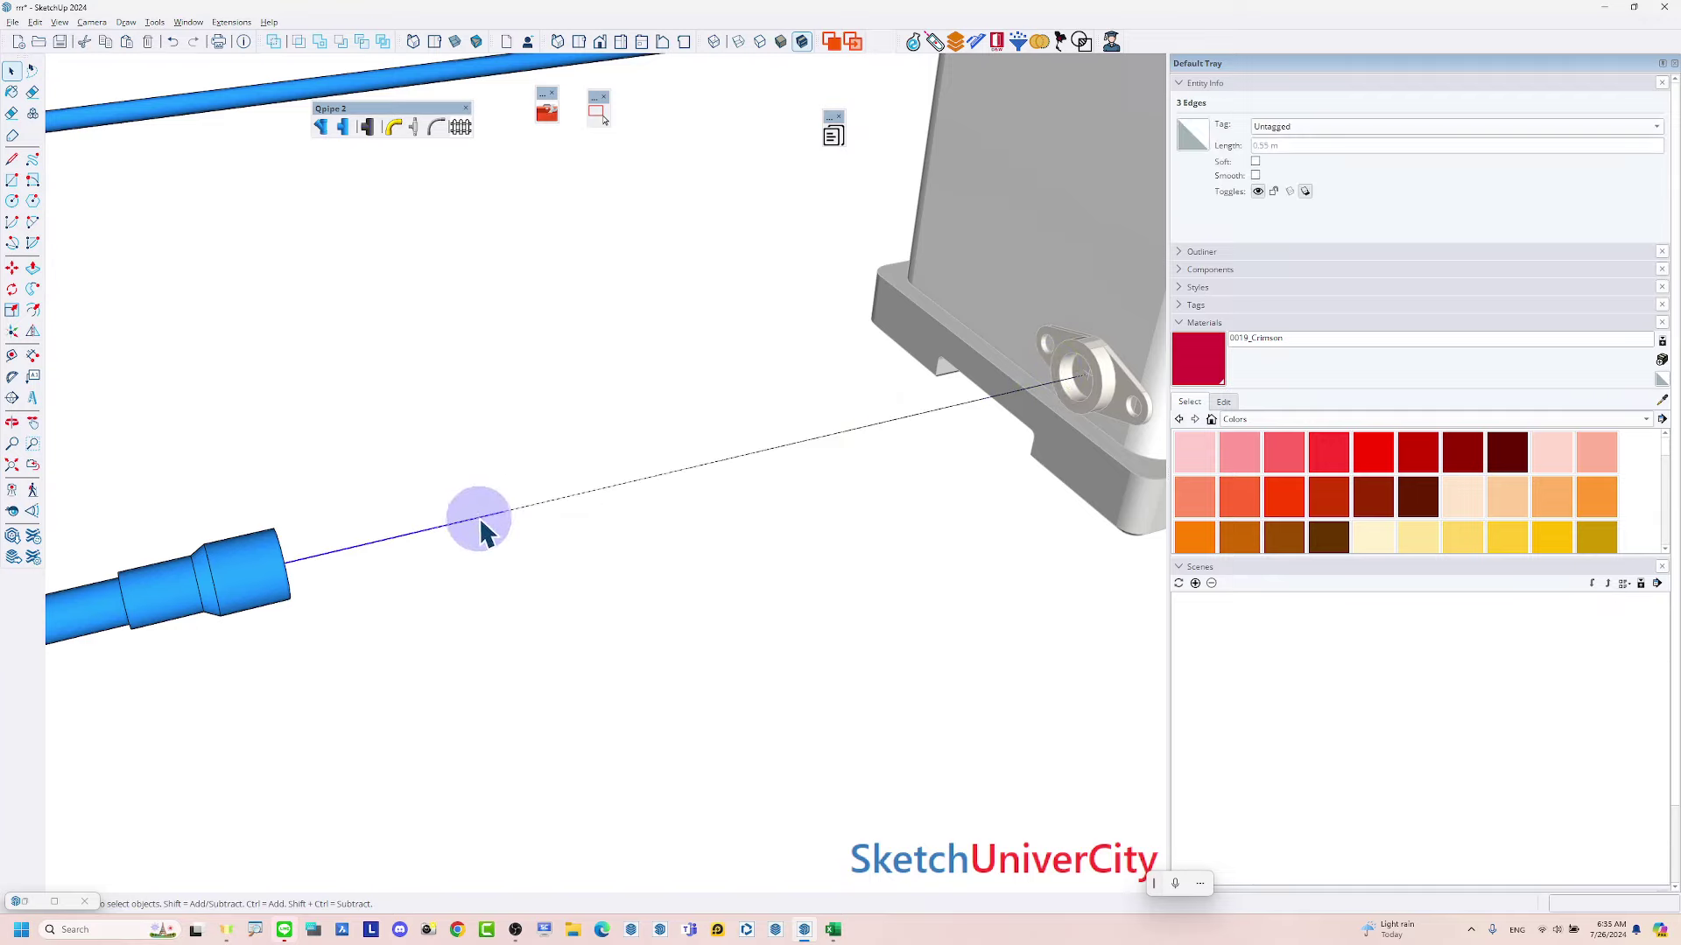
{"action": "triple_click", "coordinate": [884, 437]}
{"action": "right_click", "coordinate": [880, 427]}
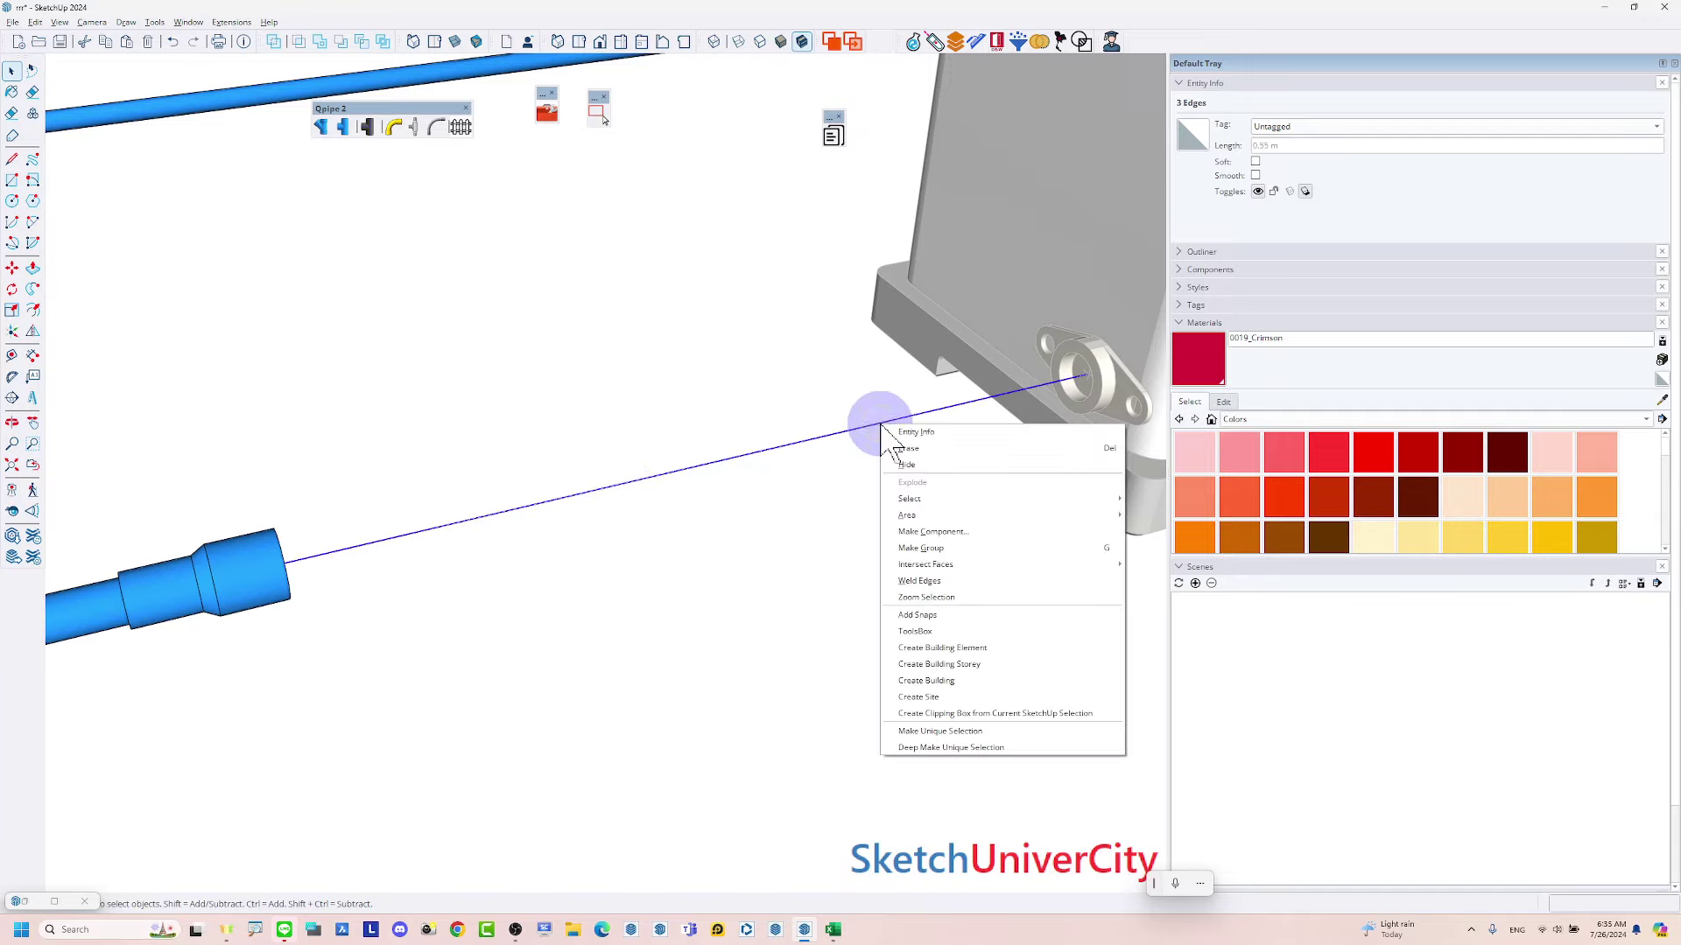
Group the path and build it as 1"(25mm) PVC pipe with ball valves
{"action": "left_click", "coordinate": [949, 547]}
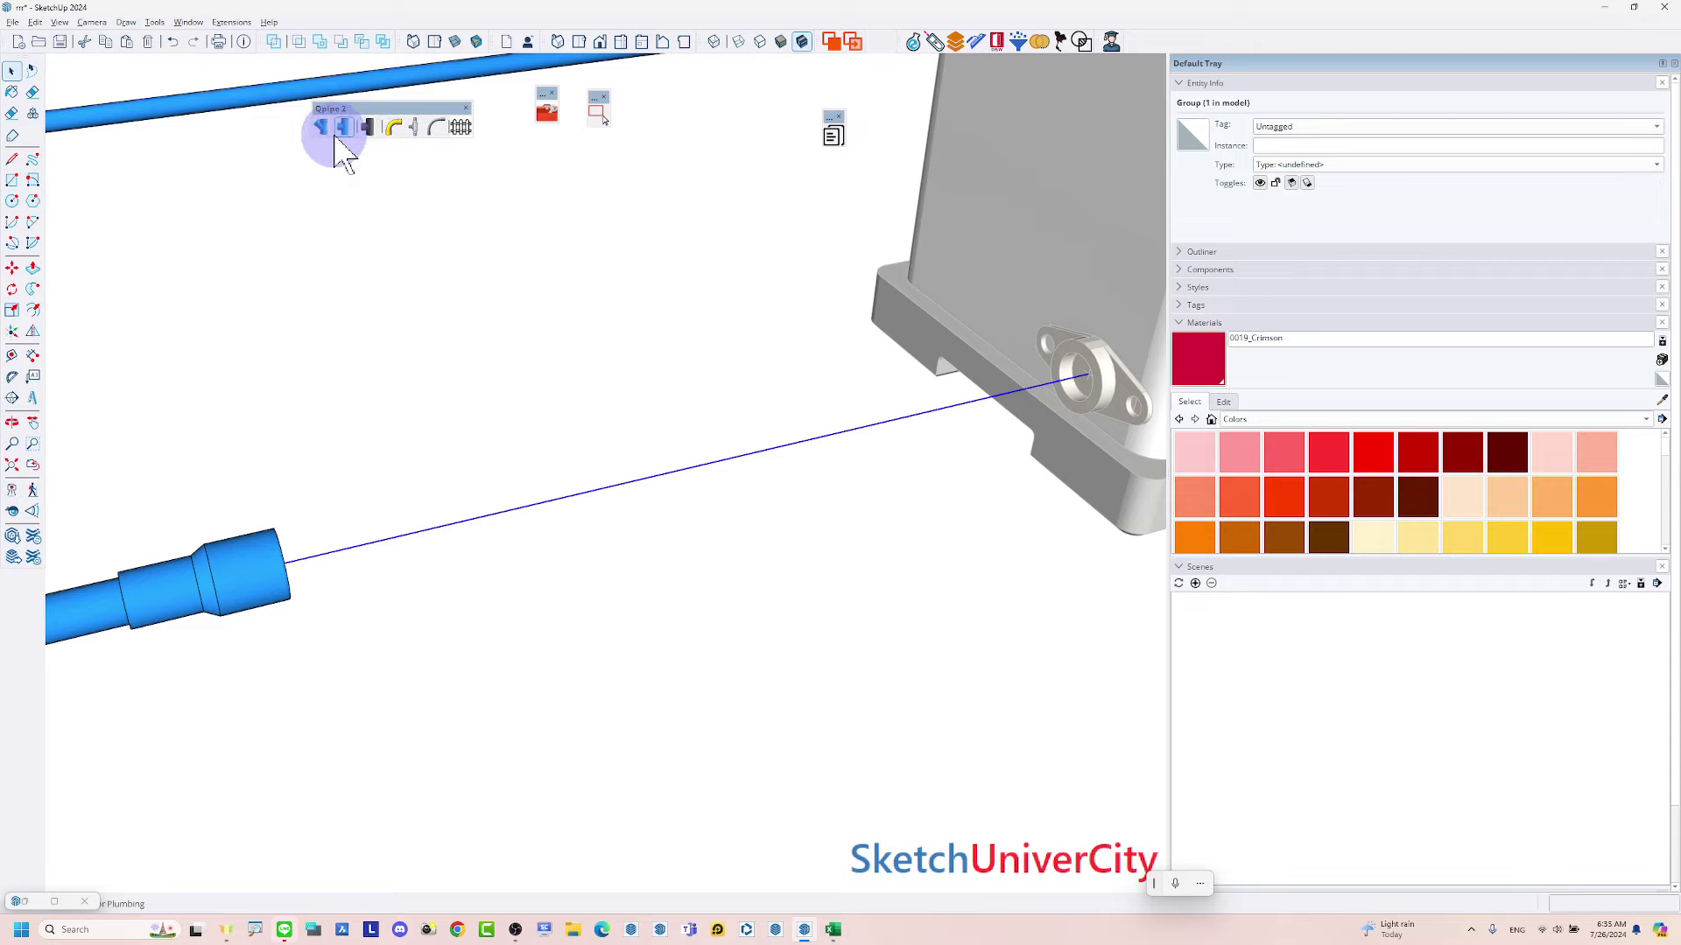
{"action": "left_click", "coordinate": [346, 143]}
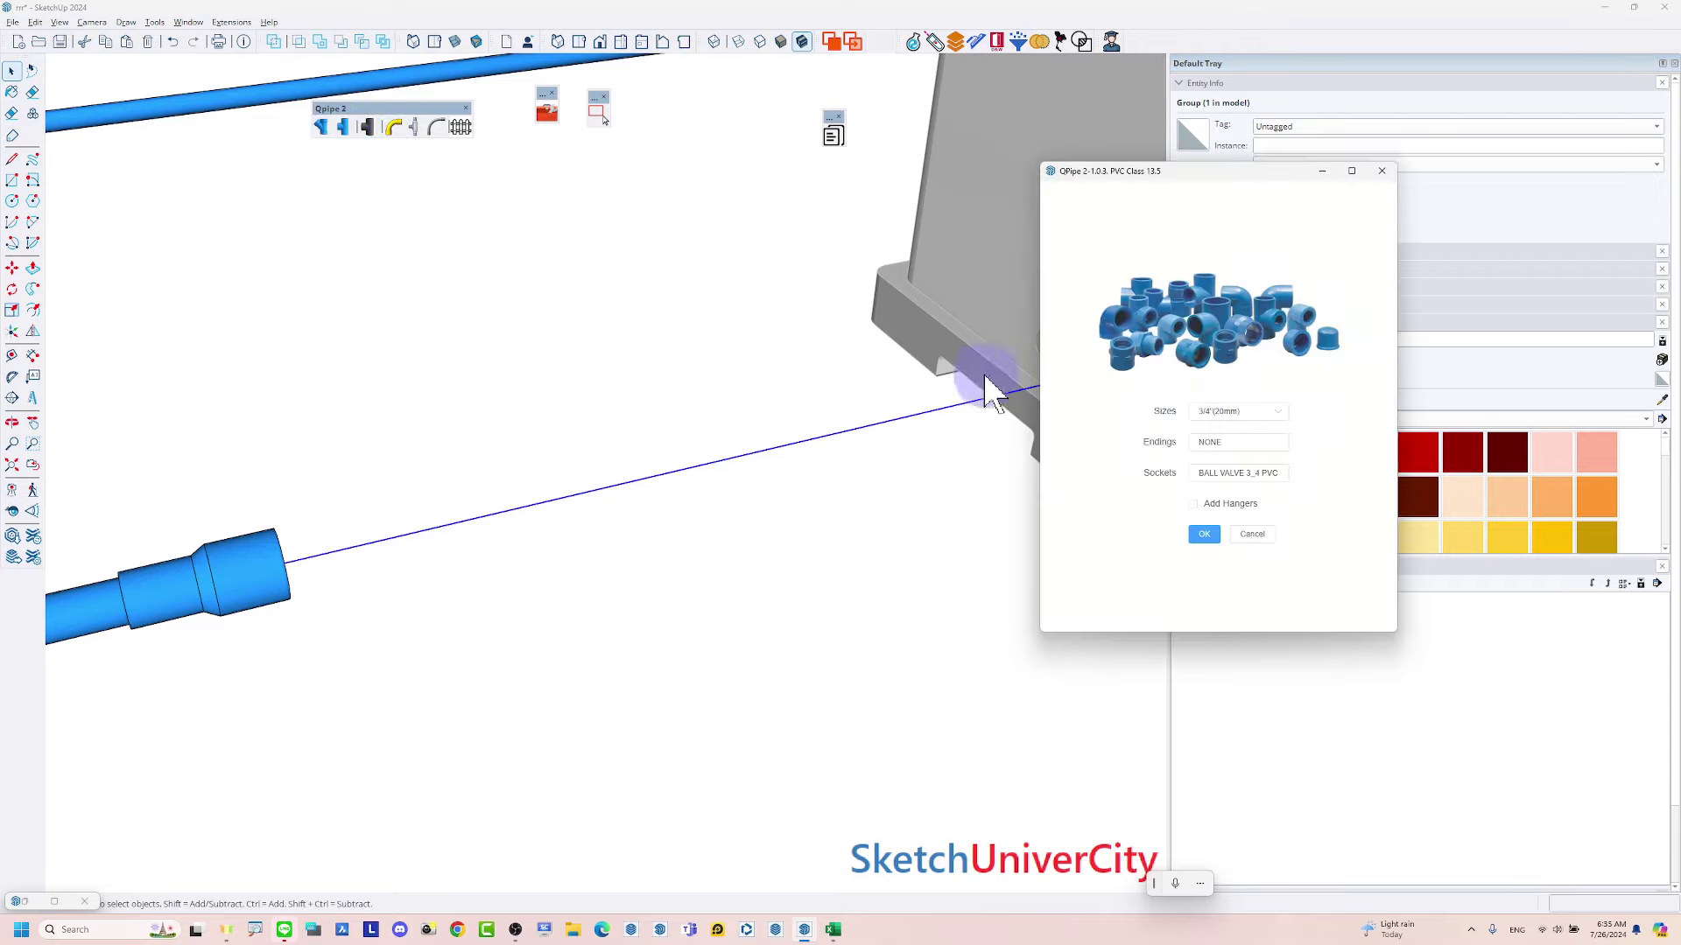
{"action": "left_click", "coordinate": [1226, 413]}
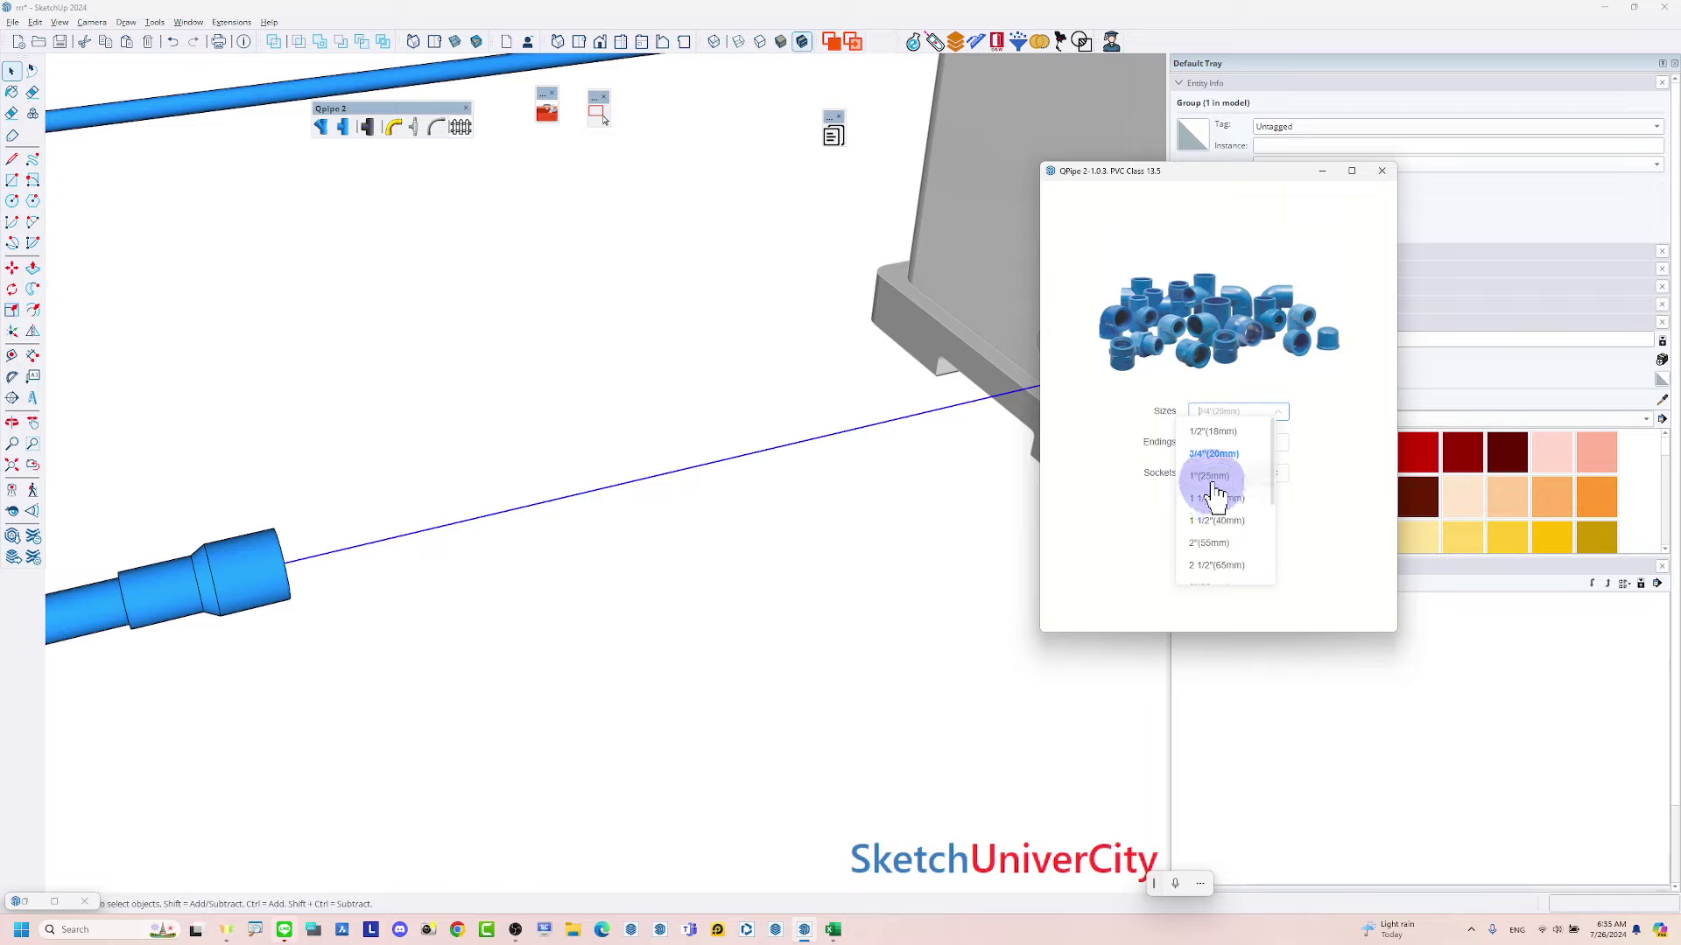
{"action": "left_click", "coordinate": [1212, 479]}
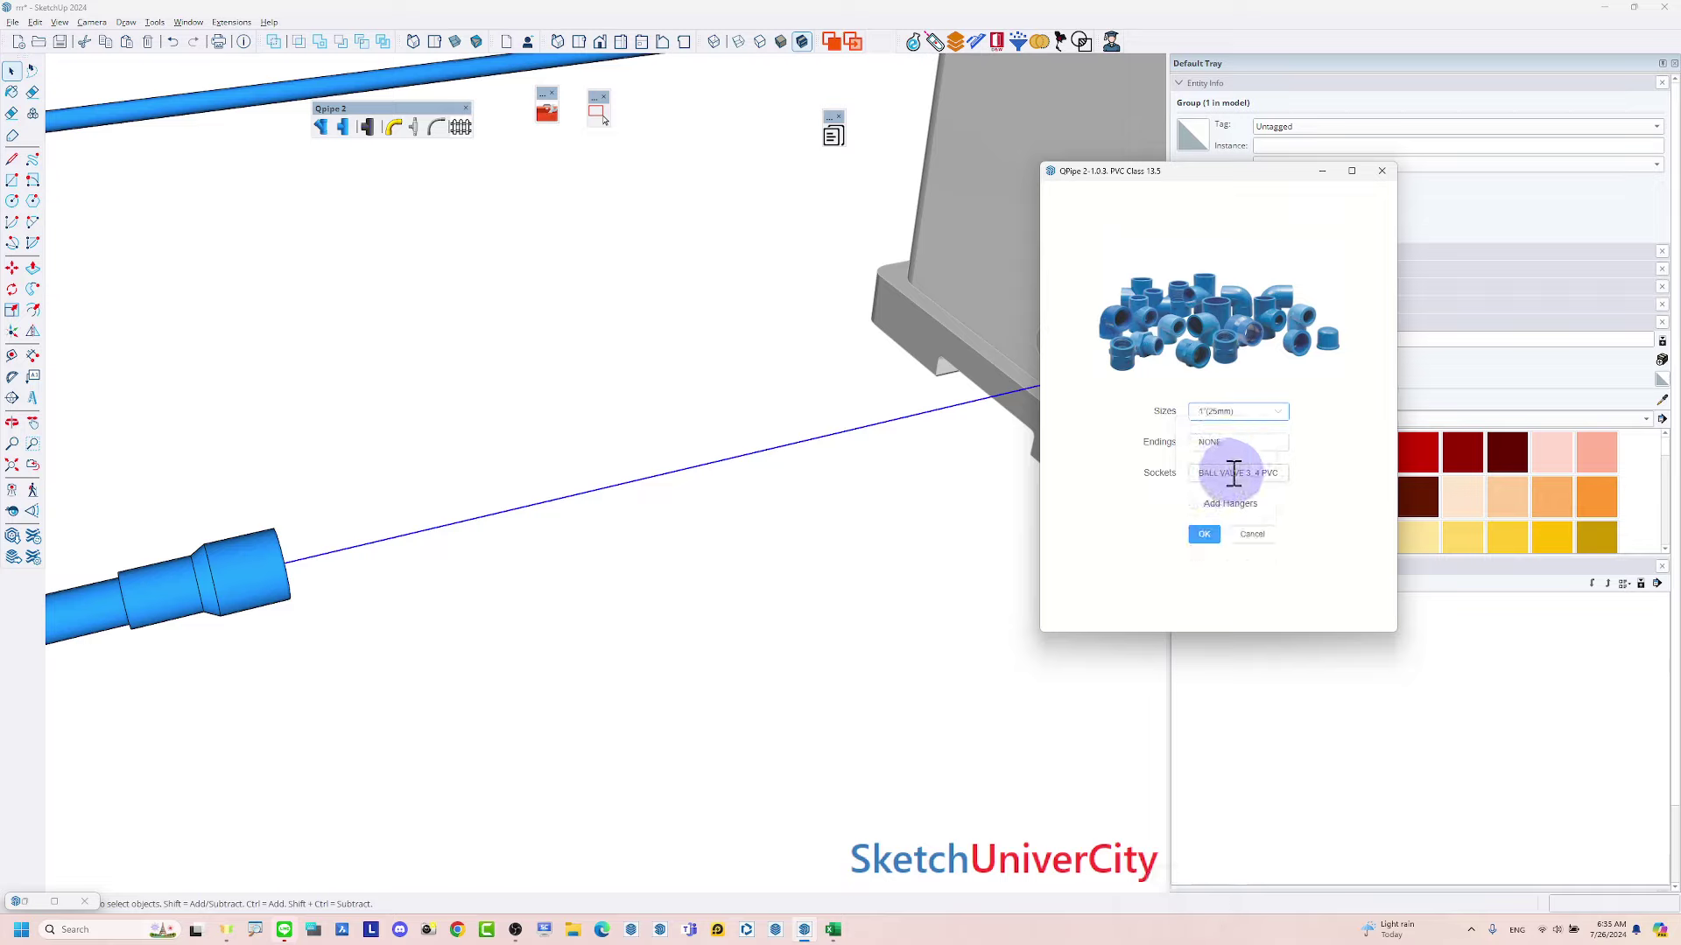
{"action": "left_click", "coordinate": [1203, 538]}
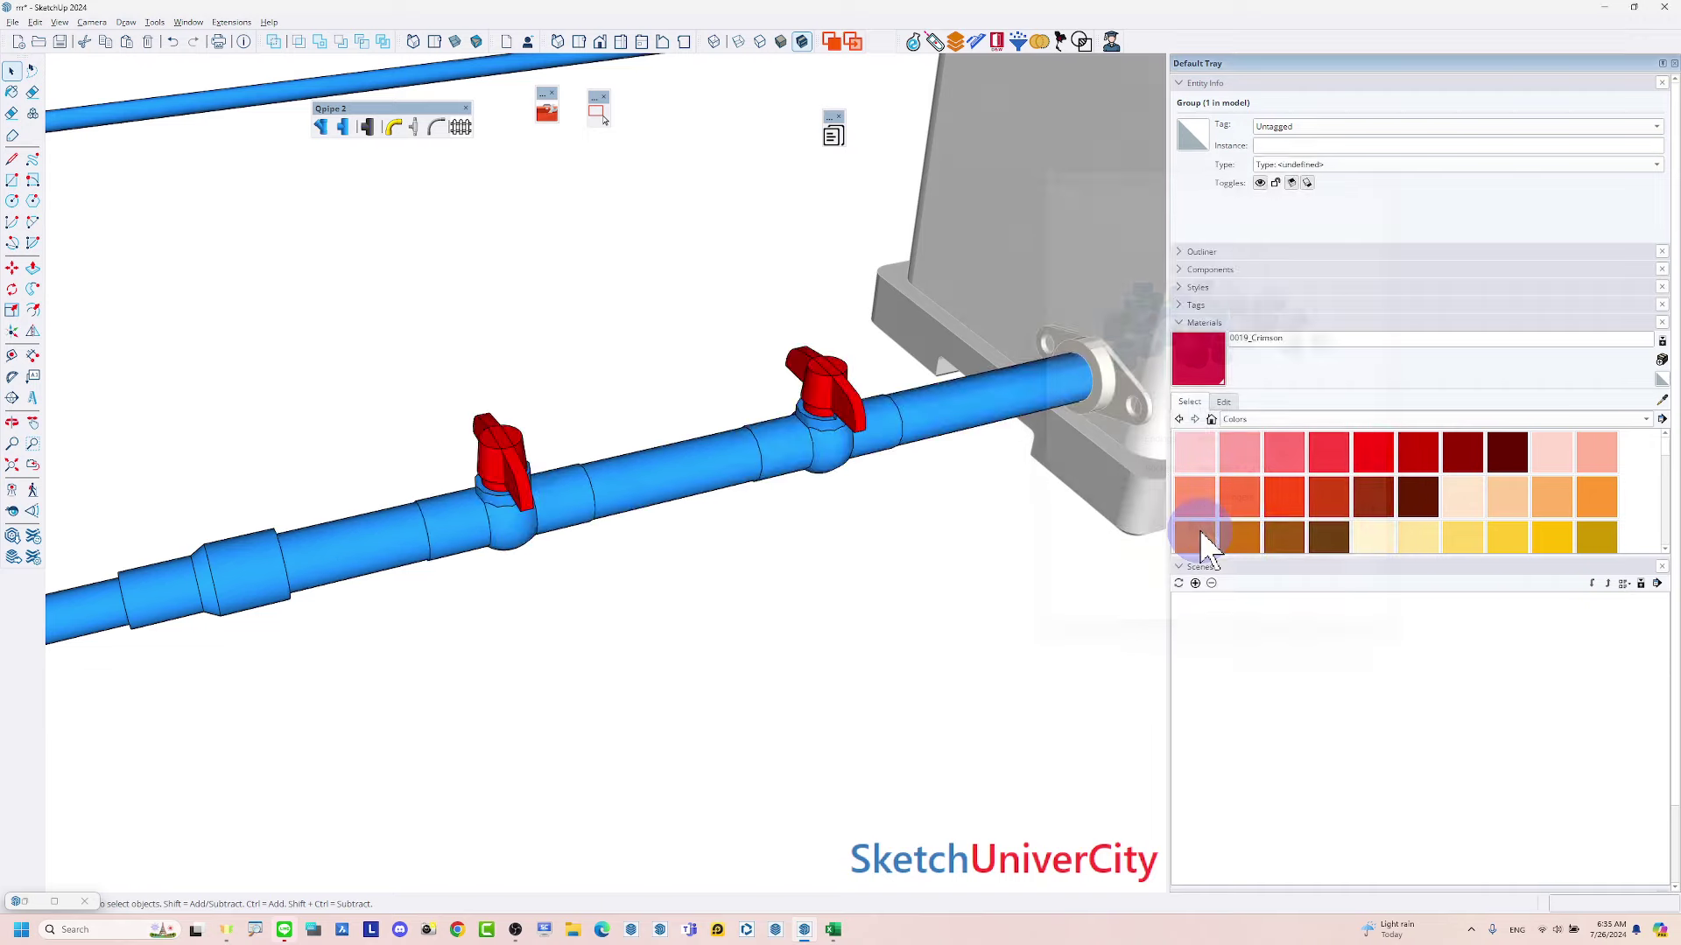
{"action": "scroll", "coordinate": [631, 413], "scroll_direction": "down", "scroll_amount": 3}
{"action": "scroll", "coordinate": [619, 443], "scroll_direction": "down", "scroll_amount": 3}
{"action": "middle_click_drag", "start_coordinate": [620, 443], "coordinate": [709, 429]}
{"action": "scroll", "coordinate": [709, 429], "scroll_direction": "up", "scroll_amount": 3}
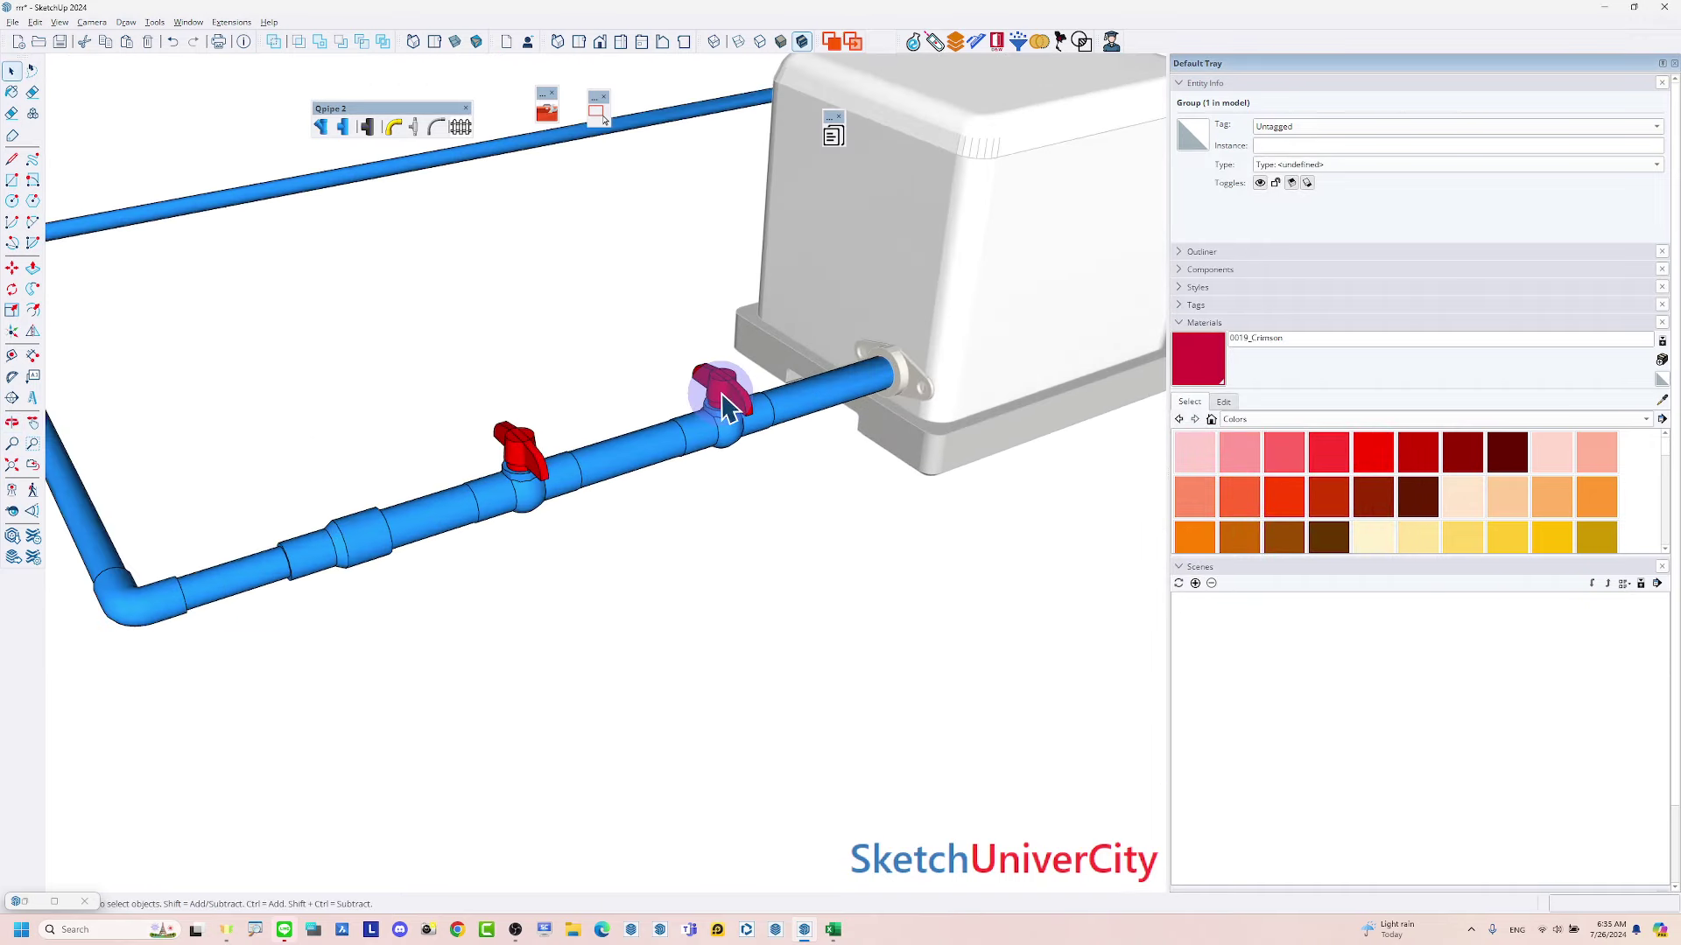
{"action": "scroll", "coordinate": [731, 404], "scroll_direction": "up", "scroll_amount": 2}
Inside the pipe group, swap the pump-side ball valve for a 1" PVC union
{"action": "double_click", "coordinate": [731, 401]}
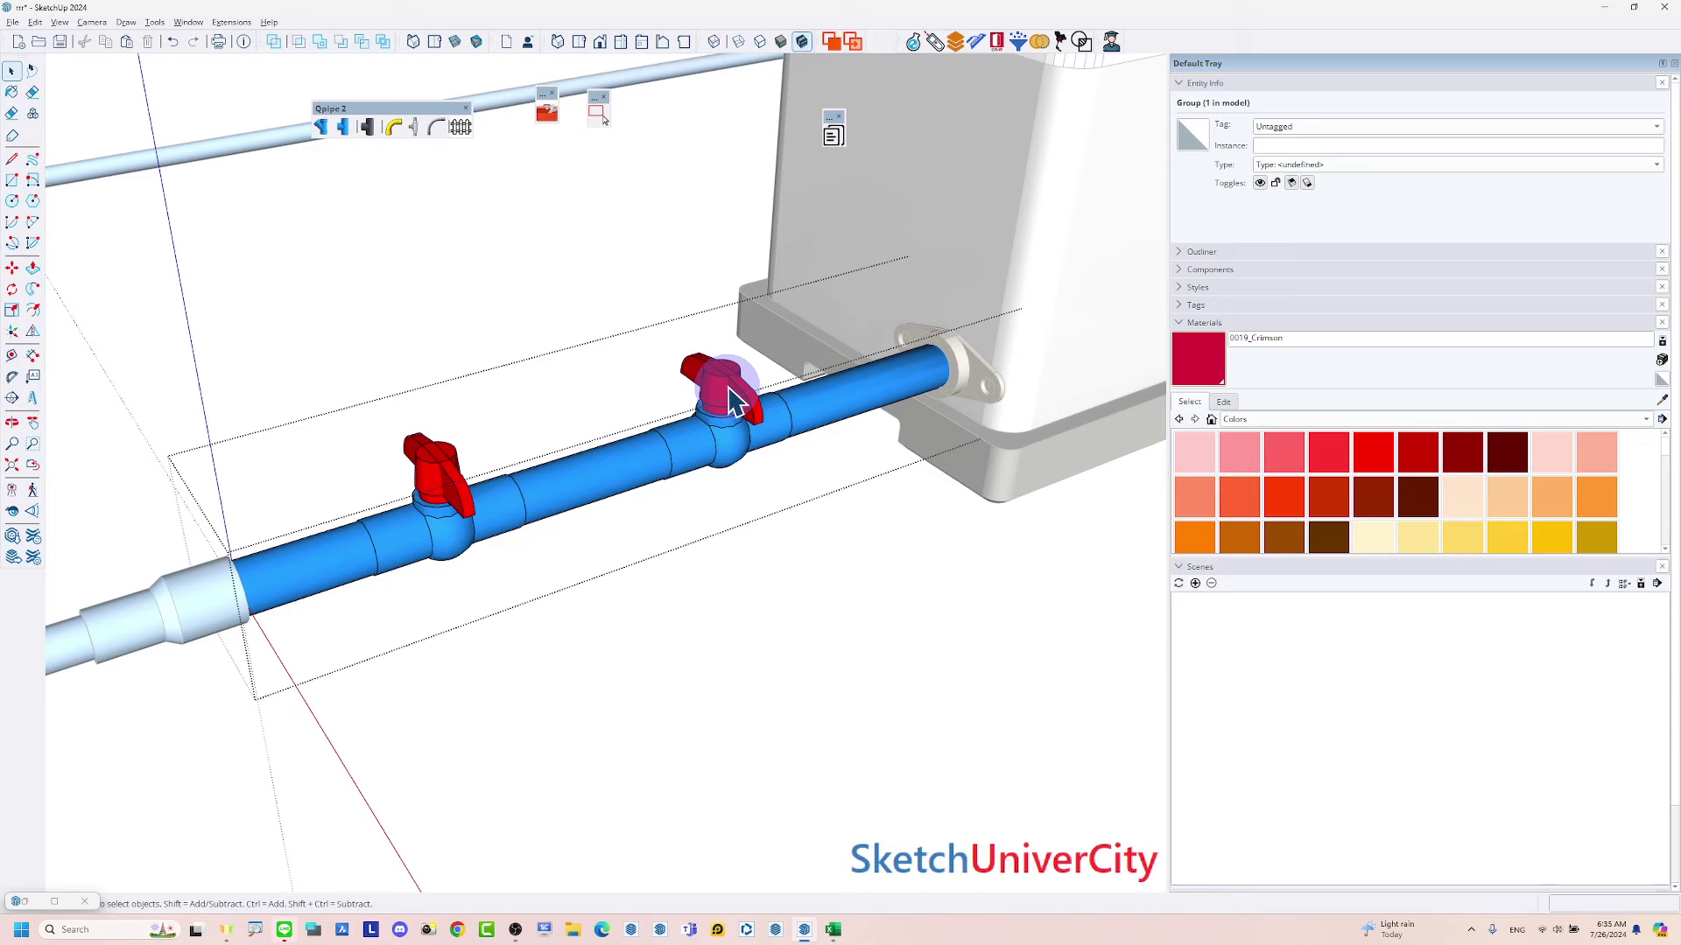
{"action": "left_click", "coordinate": [718, 380]}
{"action": "left_click", "coordinate": [724, 338]}
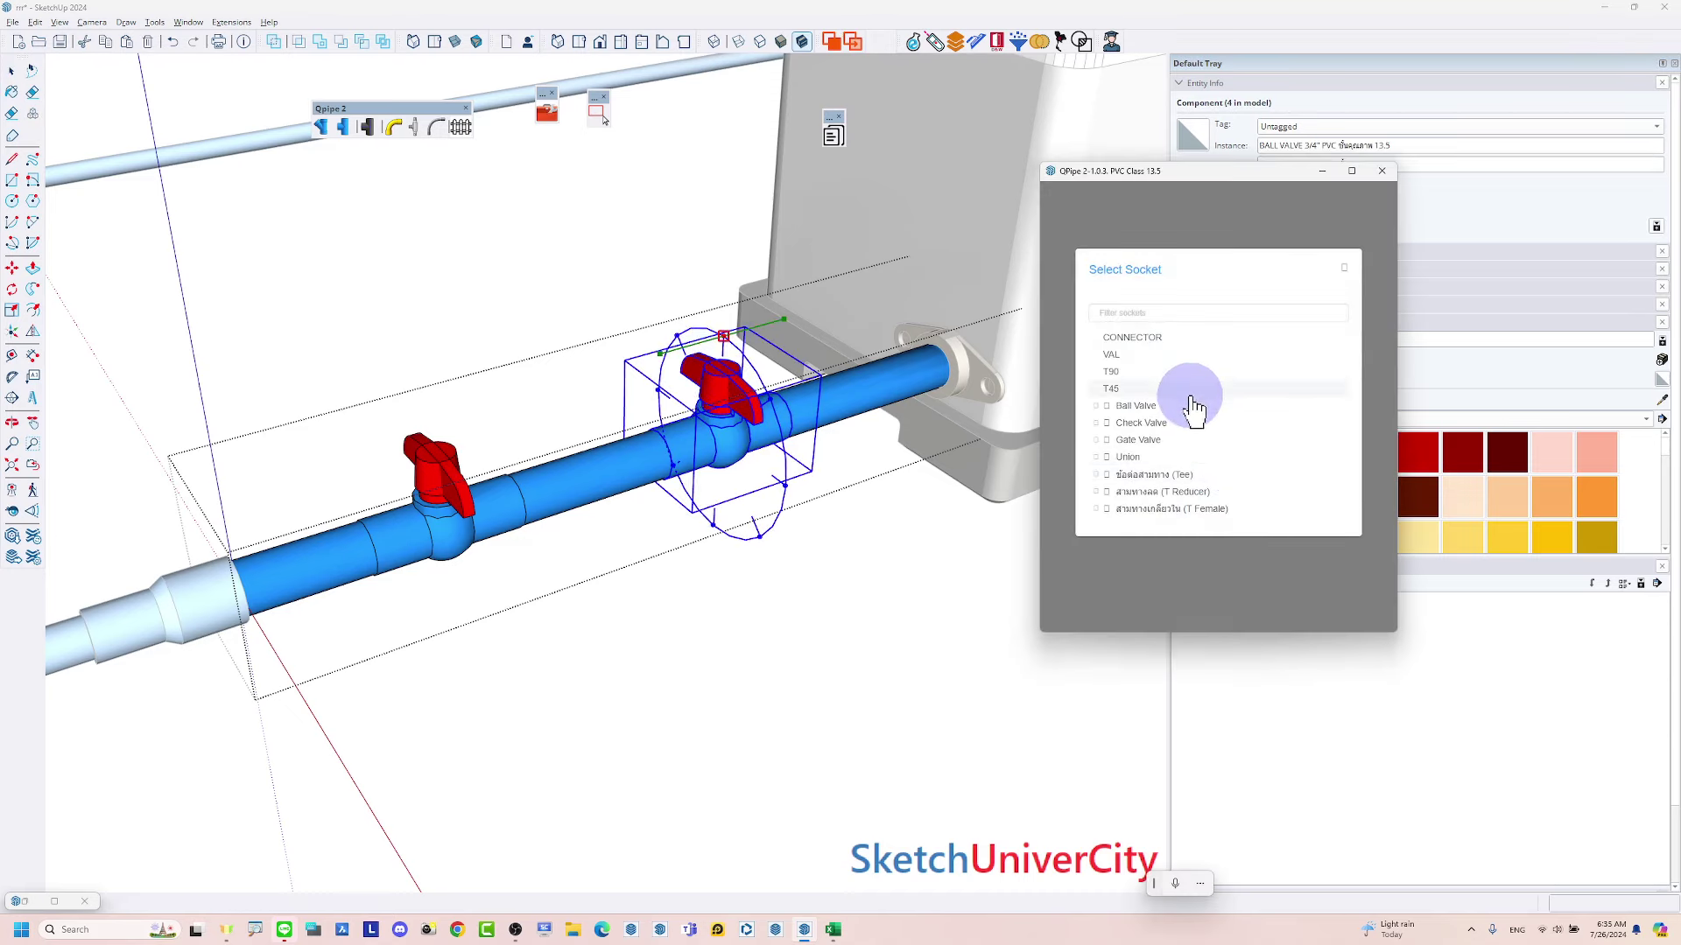
{"action": "left_click", "coordinate": [1133, 460]}
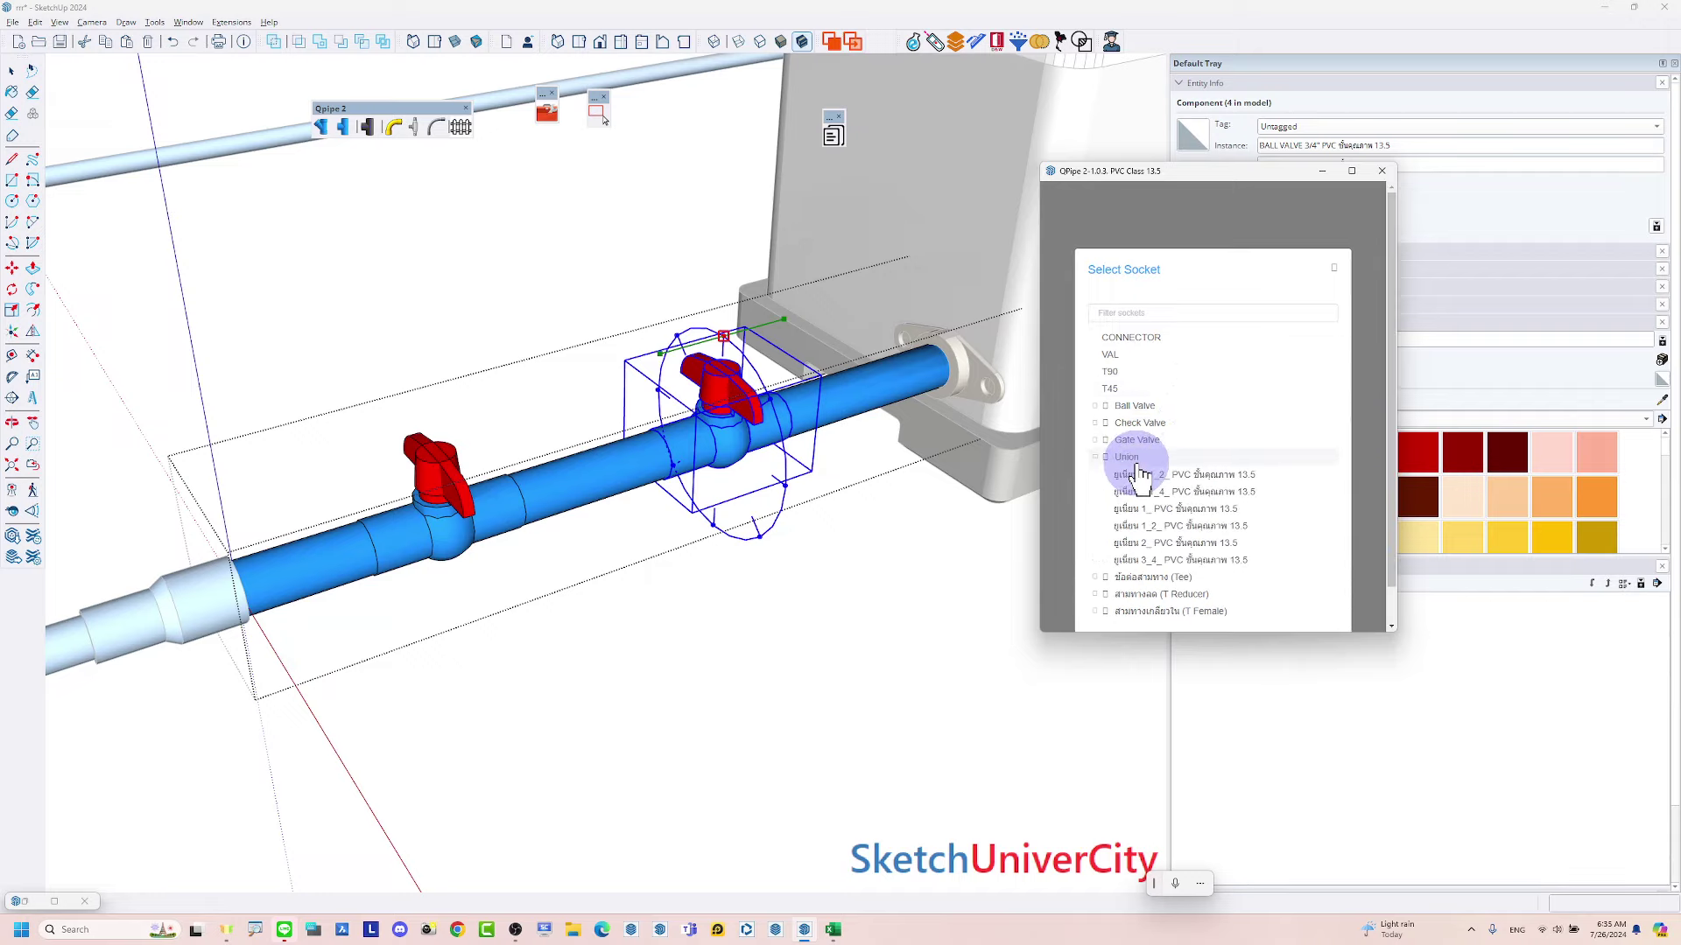
{"action": "left_click", "coordinate": [1154, 515]}
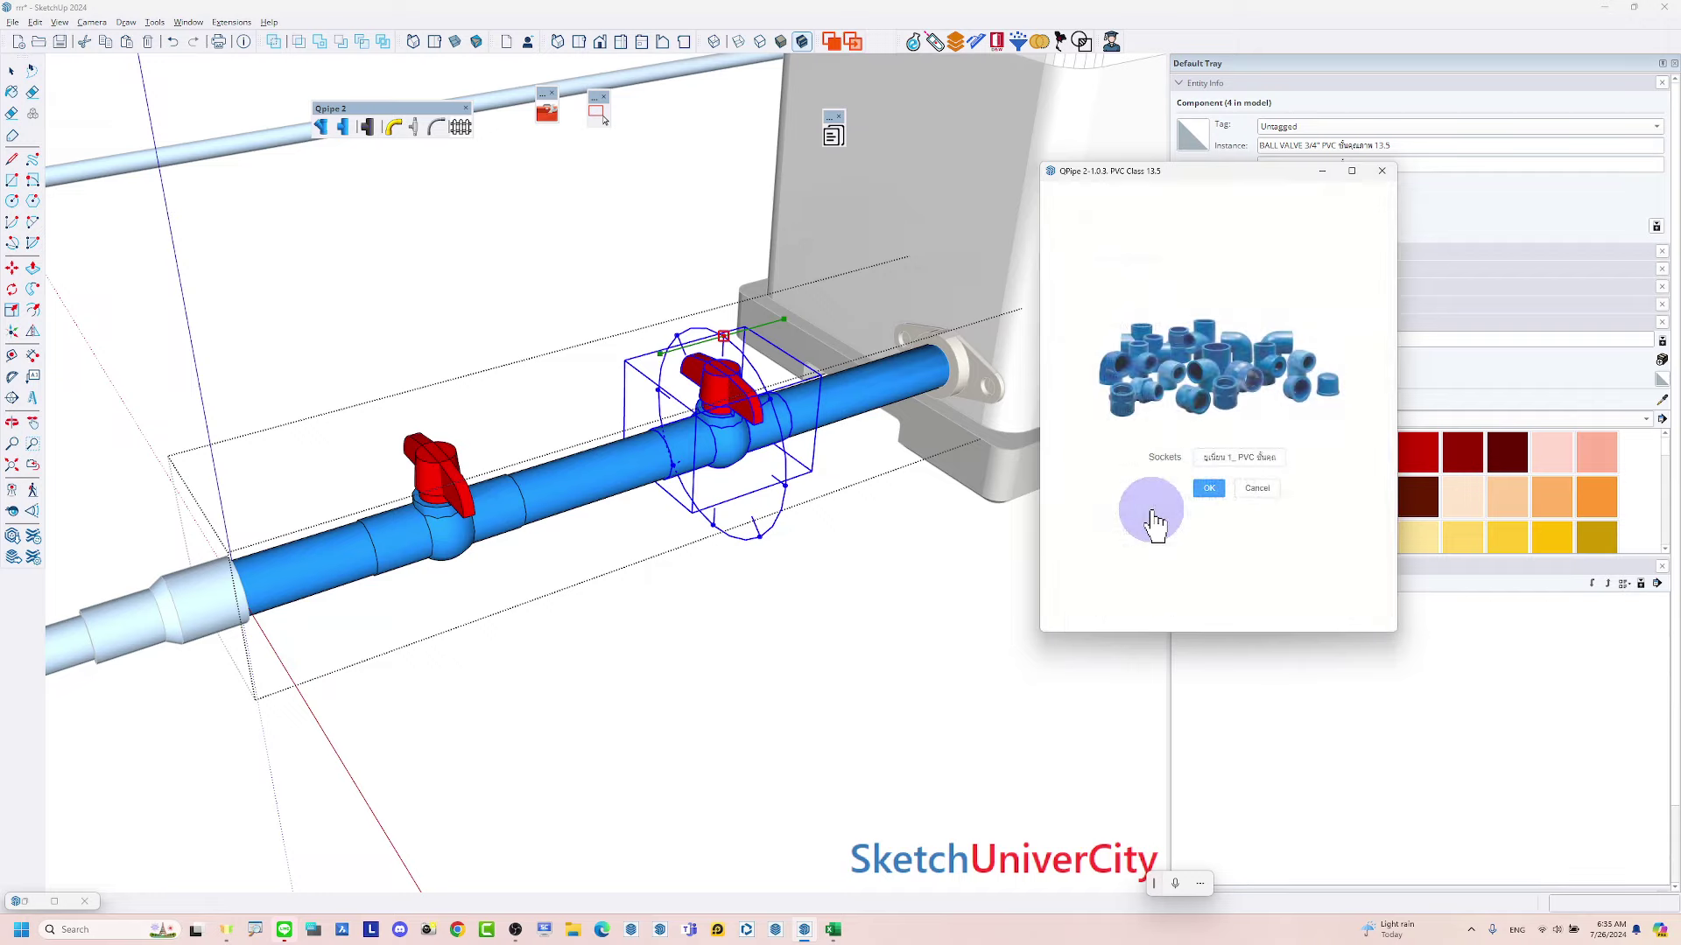
{"action": "left_click", "coordinate": [1208, 499]}
{"action": "scroll", "coordinate": [797, 460], "scroll_direction": "down", "scroll_amount": 2}
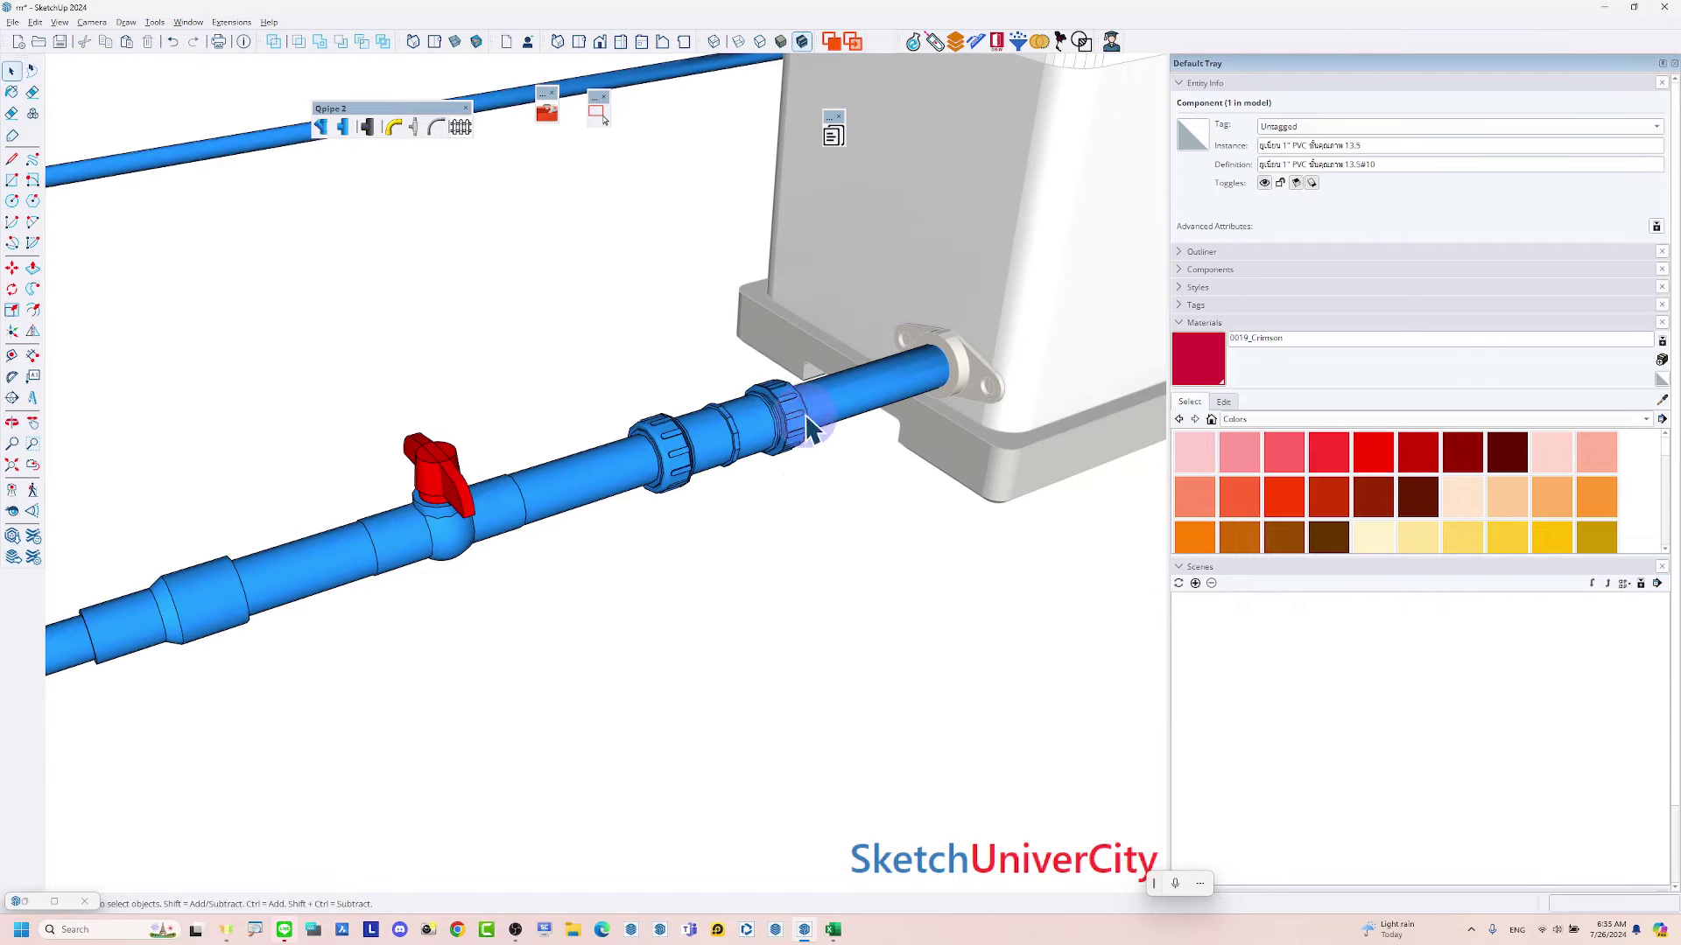
{"action": "scroll", "coordinate": [809, 422], "scroll_direction": "down", "scroll_amount": 5}
{"action": "mouse_move", "coordinate": [819, 424]}
{"action": "middle_mouse_down"}
{"action": "mouse_move", "coordinate": [333, 538]}
{"action": "mouse_move", "coordinate": [499, 469]}
{"action": "middle_mouse_up"}
{"action": "scroll", "coordinate": [333, 537], "scroll_direction": "down", "scroll_amount": 3}
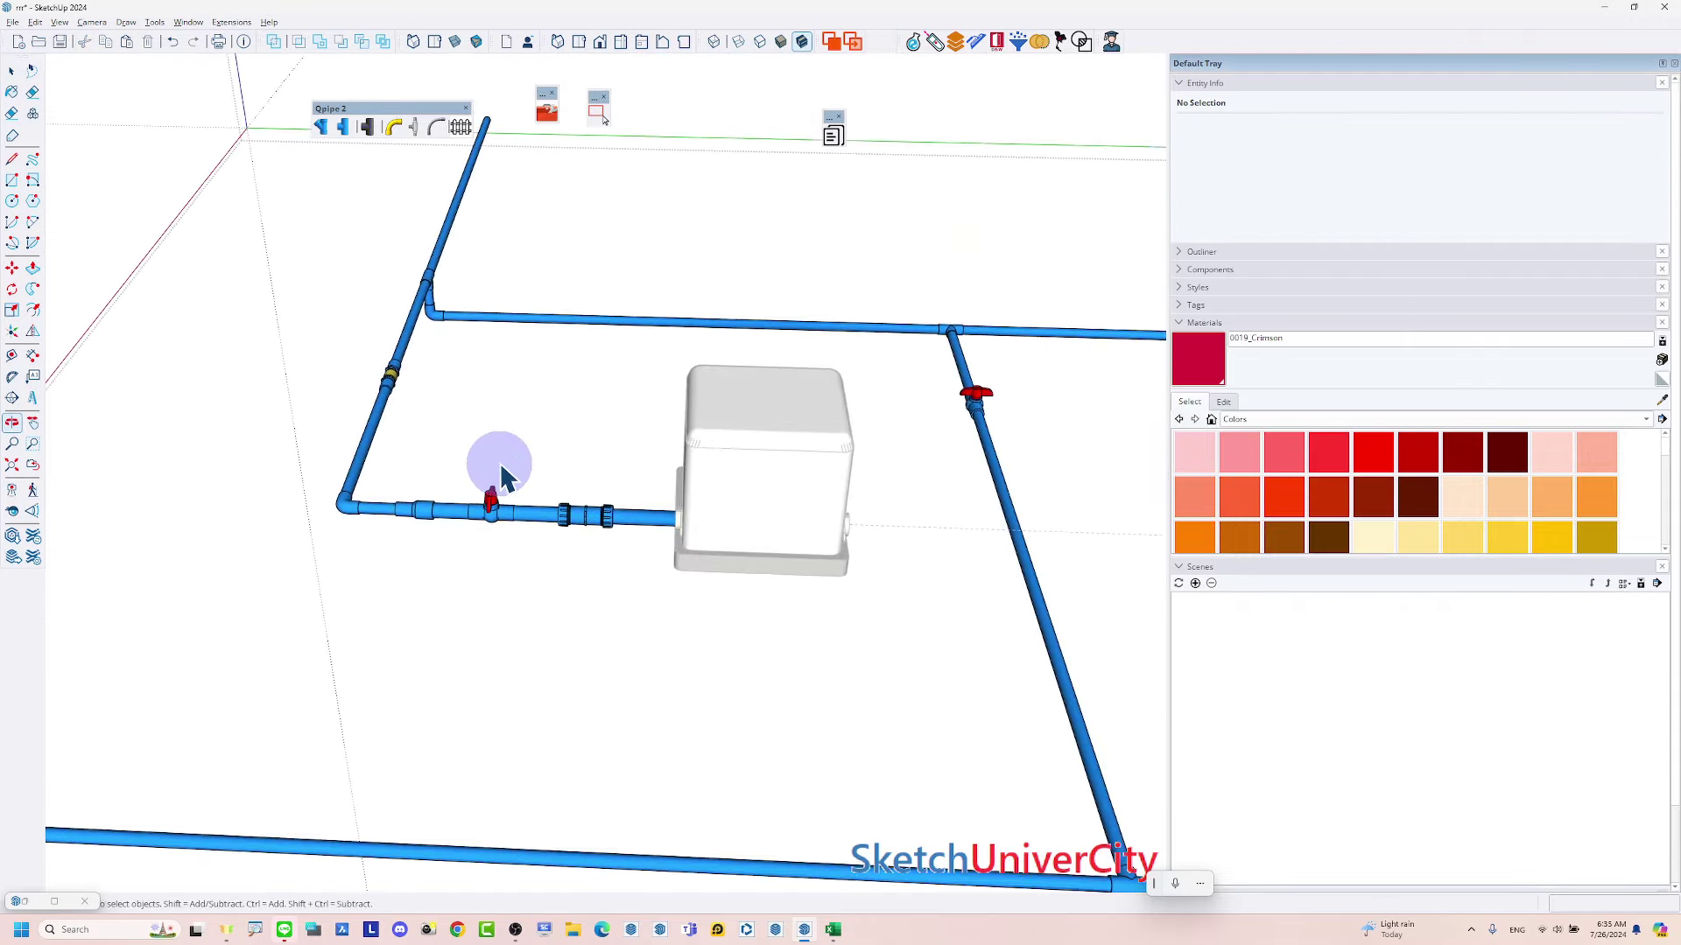
{"action": "scroll", "coordinate": [544, 575], "scroll_direction": "up", "scroll_amount": 3}
{"action": "scroll", "coordinate": [574, 602], "scroll_direction": "up", "scroll_amount": 2}
{"action": "middle_click_drag", "start_coordinate": [674, 562], "coordinate": [706, 499]}
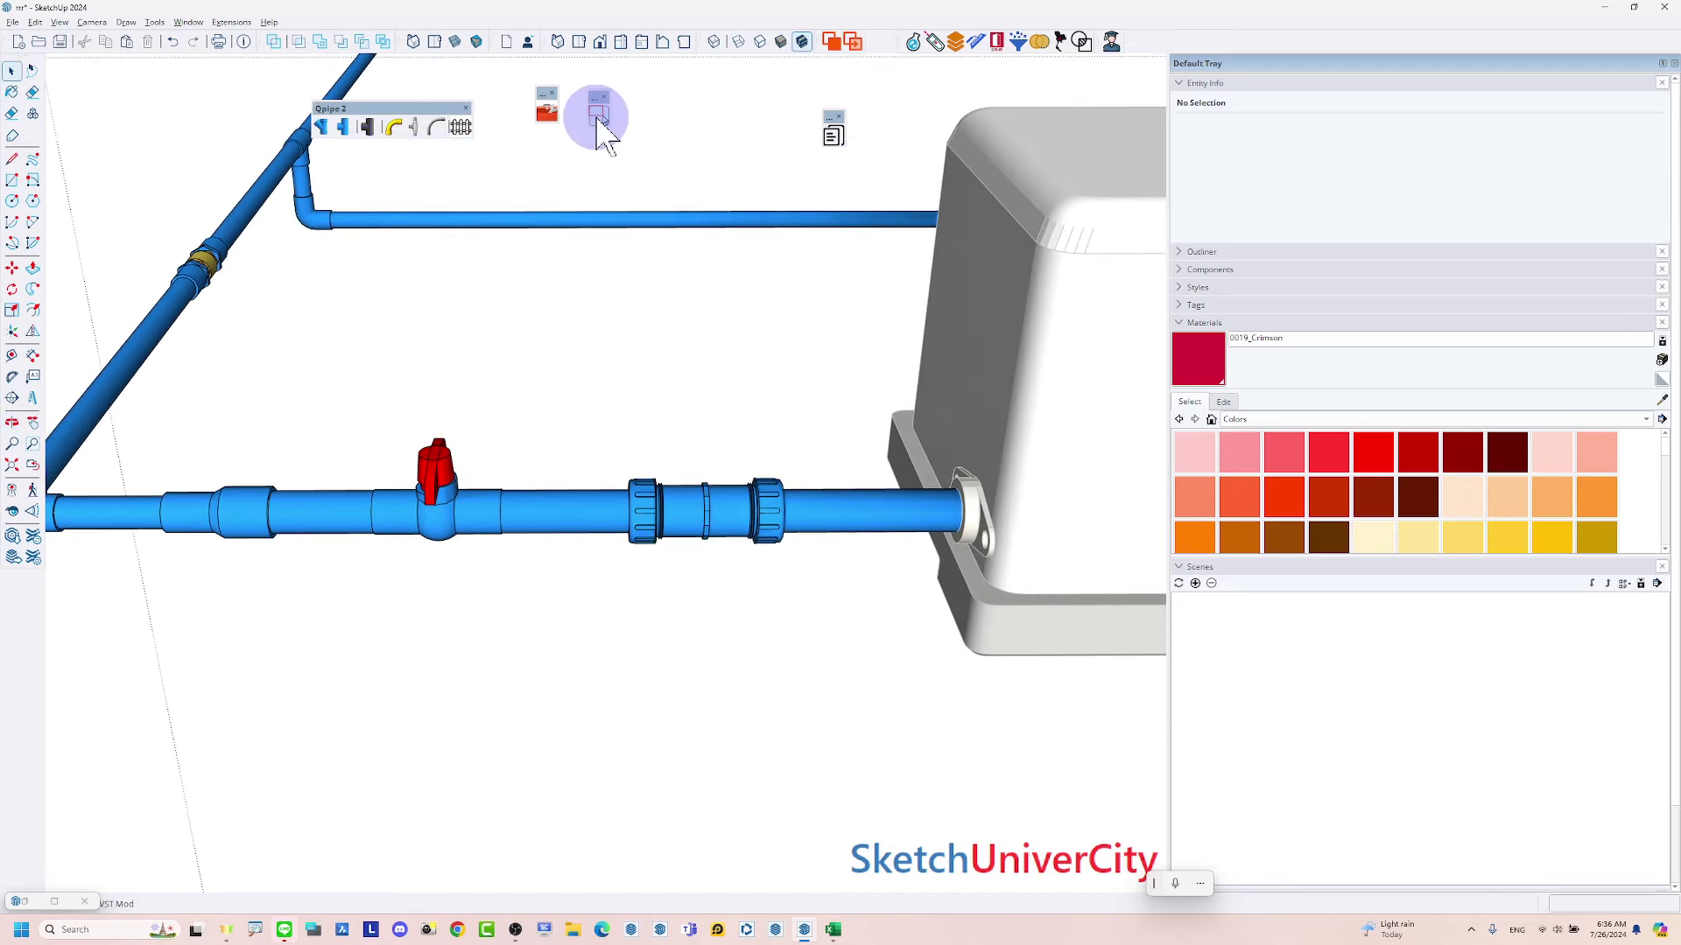
With the QPipe stretch tool, slide the union and then the red valve closer to the pump
{"action": "left_click", "coordinate": [599, 118]}
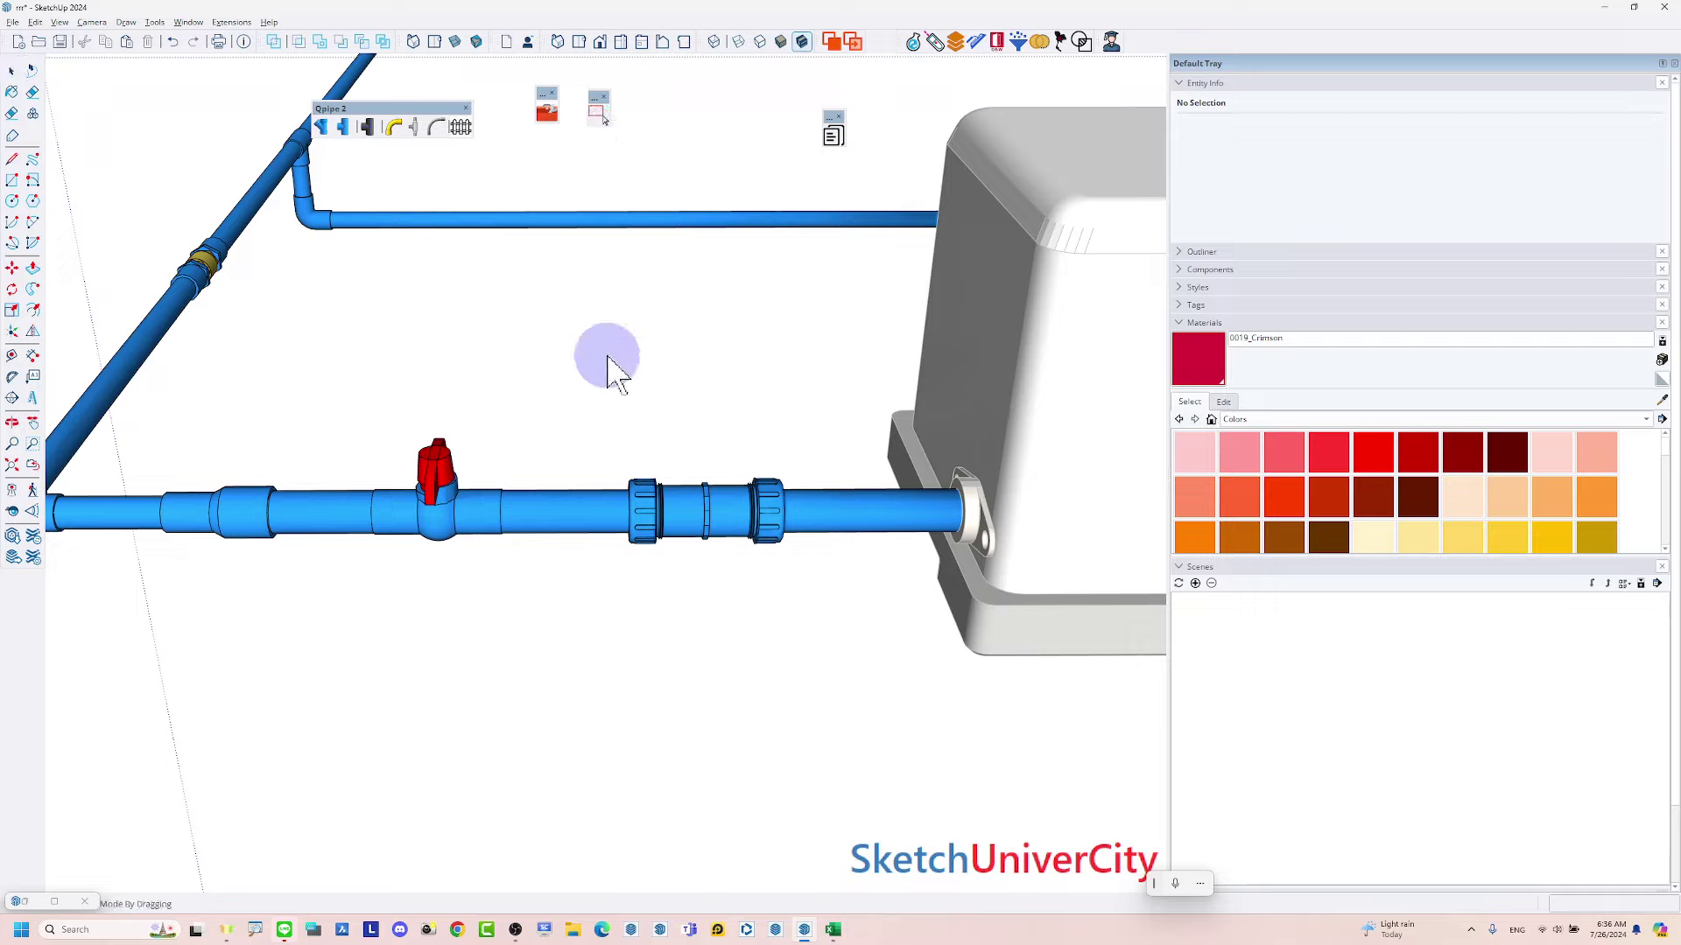
{"action": "left_click_drag", "start_coordinate": [600, 442], "coordinate": [766, 604]}
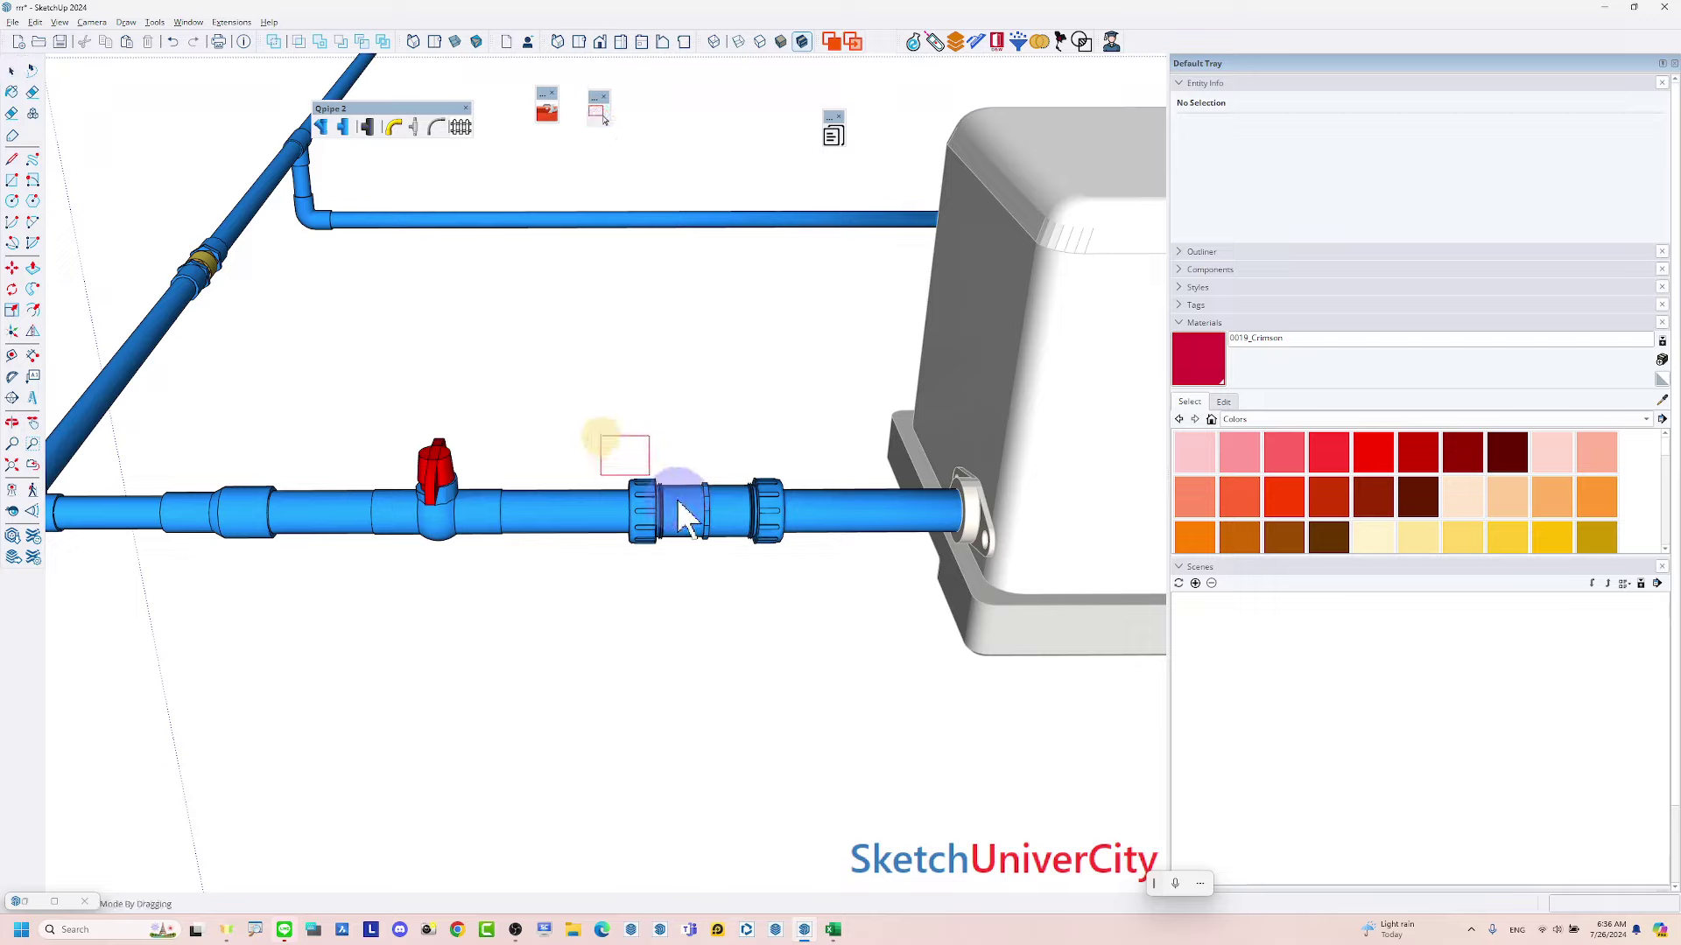
{"action": "left_click", "coordinate": [758, 594]}
{"action": "left_click", "coordinate": [840, 600]}
{"action": "left_click_drag", "start_coordinate": [326, 423], "coordinate": [527, 588]}
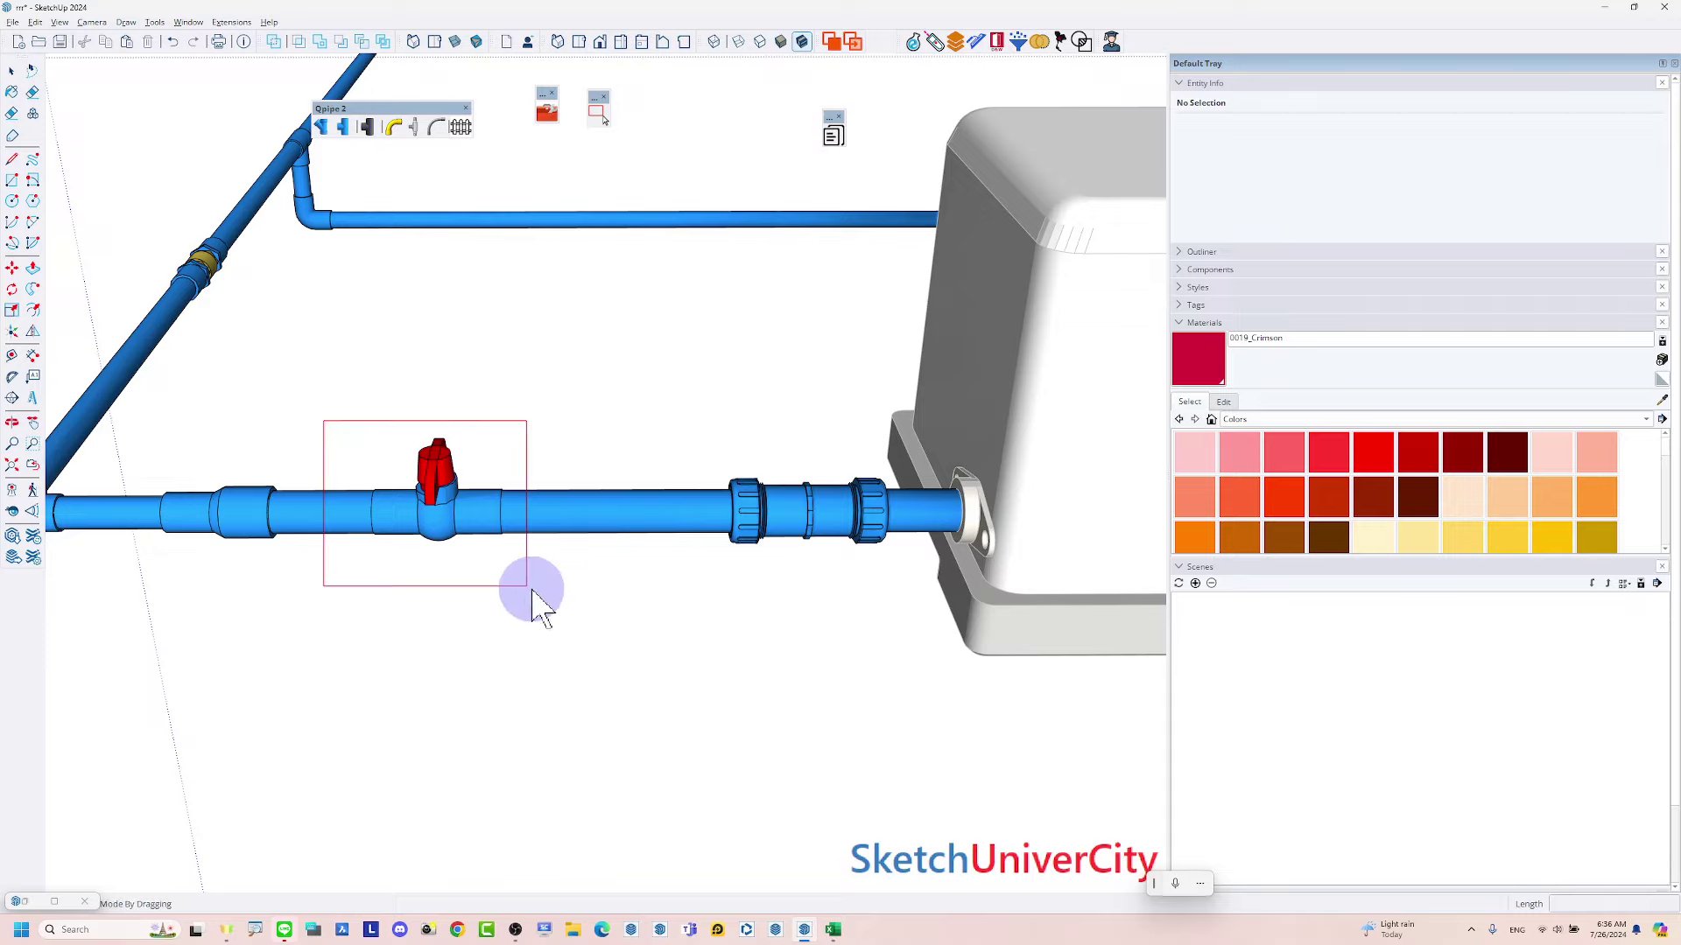
{"action": "left_click", "coordinate": [442, 589]}
{"action": "left_click", "coordinate": [560, 587]}
Shift the left vertical pipe run to the right along the pipe
{"action": "scroll", "coordinate": [569, 604], "scroll_direction": "down", "scroll_amount": 3}
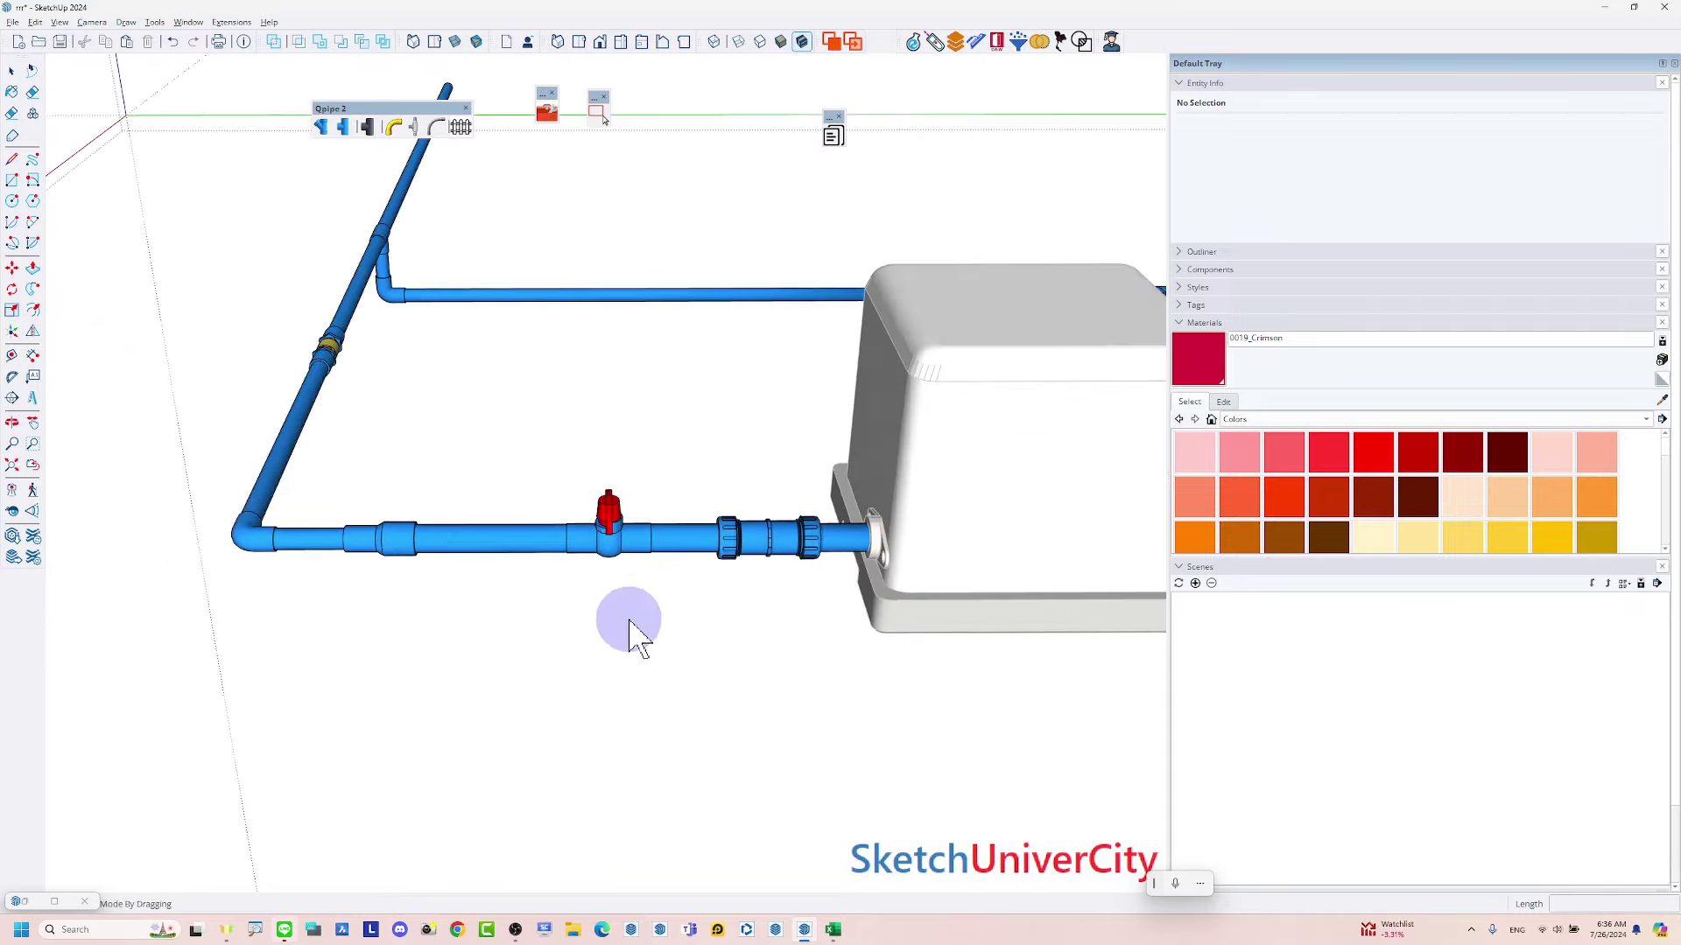
{"action": "middle_click_drag", "start_coordinate": [630, 630], "coordinate": [420, 442]}
{"action": "middle_click_drag", "start_coordinate": [390, 293], "coordinate": [372, 235]}
{"action": "left_click_drag", "start_coordinate": [368, 223], "coordinate": [559, 706]}
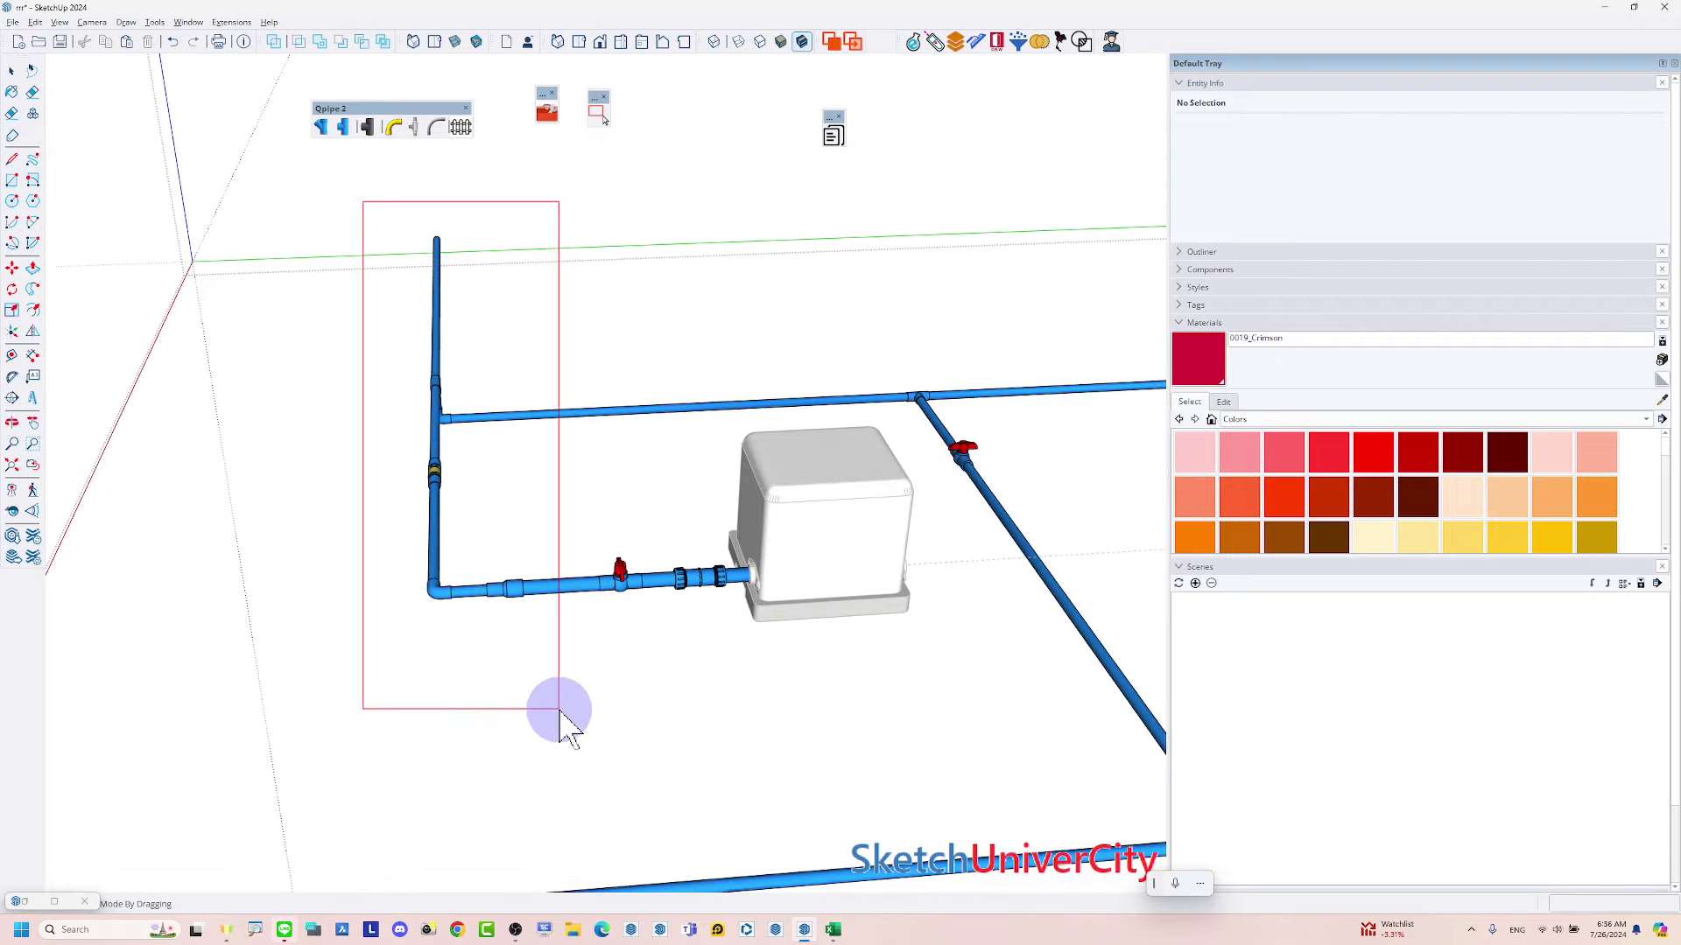
{"action": "left_click", "coordinate": [496, 650]}
{"action": "left_click", "coordinate": [560, 666]}
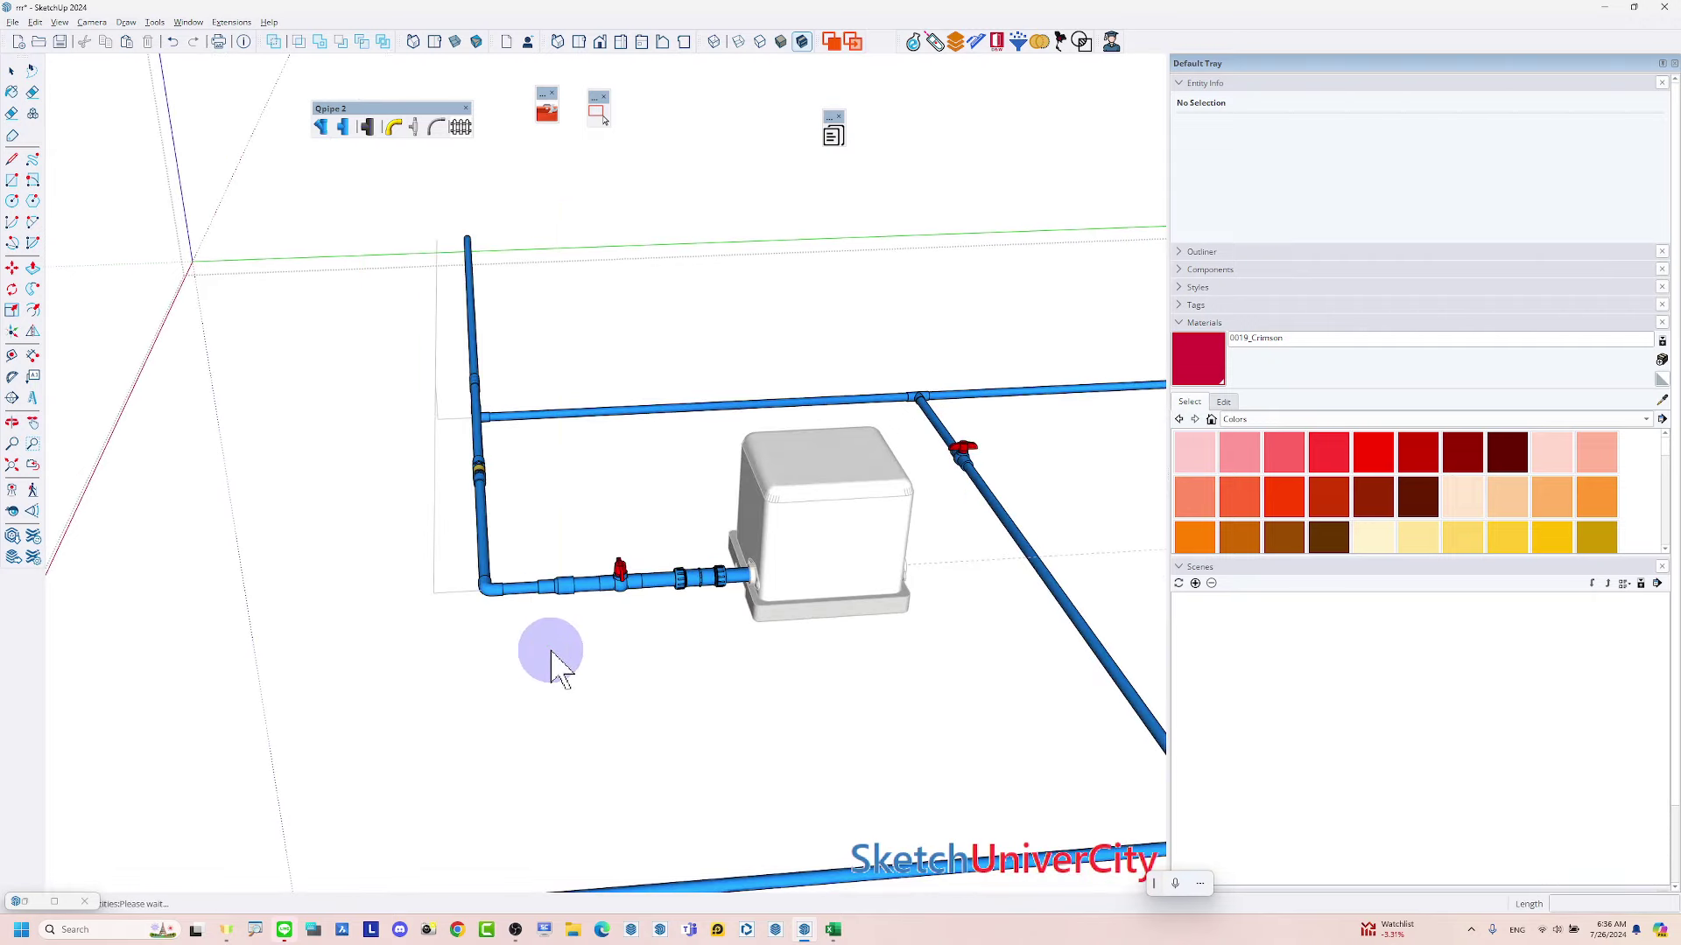
Box-select the reducer coupling on the lower pipe and move it along the run
{"action": "scroll", "coordinate": [563, 544], "scroll_direction": "up", "scroll_amount": 3}
{"action": "middle_click_drag", "start_coordinate": [563, 545], "coordinate": [536, 564]}
{"action": "scroll", "coordinate": [532, 560], "scroll_direction": "up", "scroll_amount": 2}
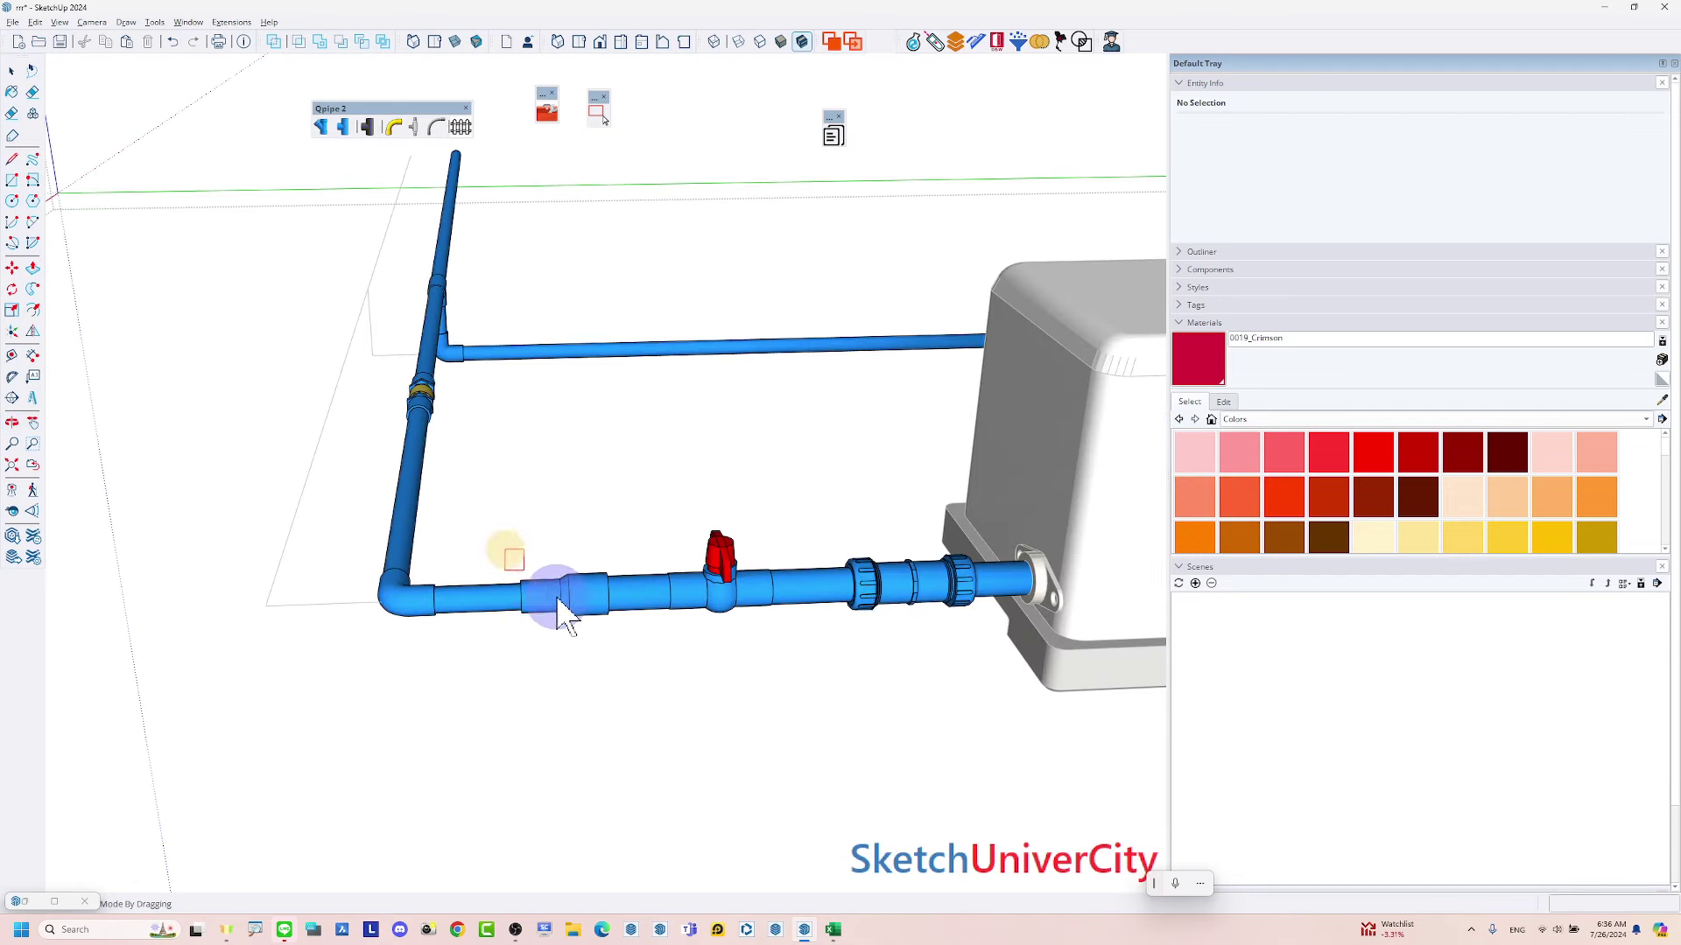
{"action": "left_click_drag", "start_coordinate": [512, 556], "coordinate": [652, 683]}
{"action": "left_click", "coordinate": [544, 650]}
{"action": "scroll", "coordinate": [547, 649], "scroll_direction": "up", "scroll_amount": 2}
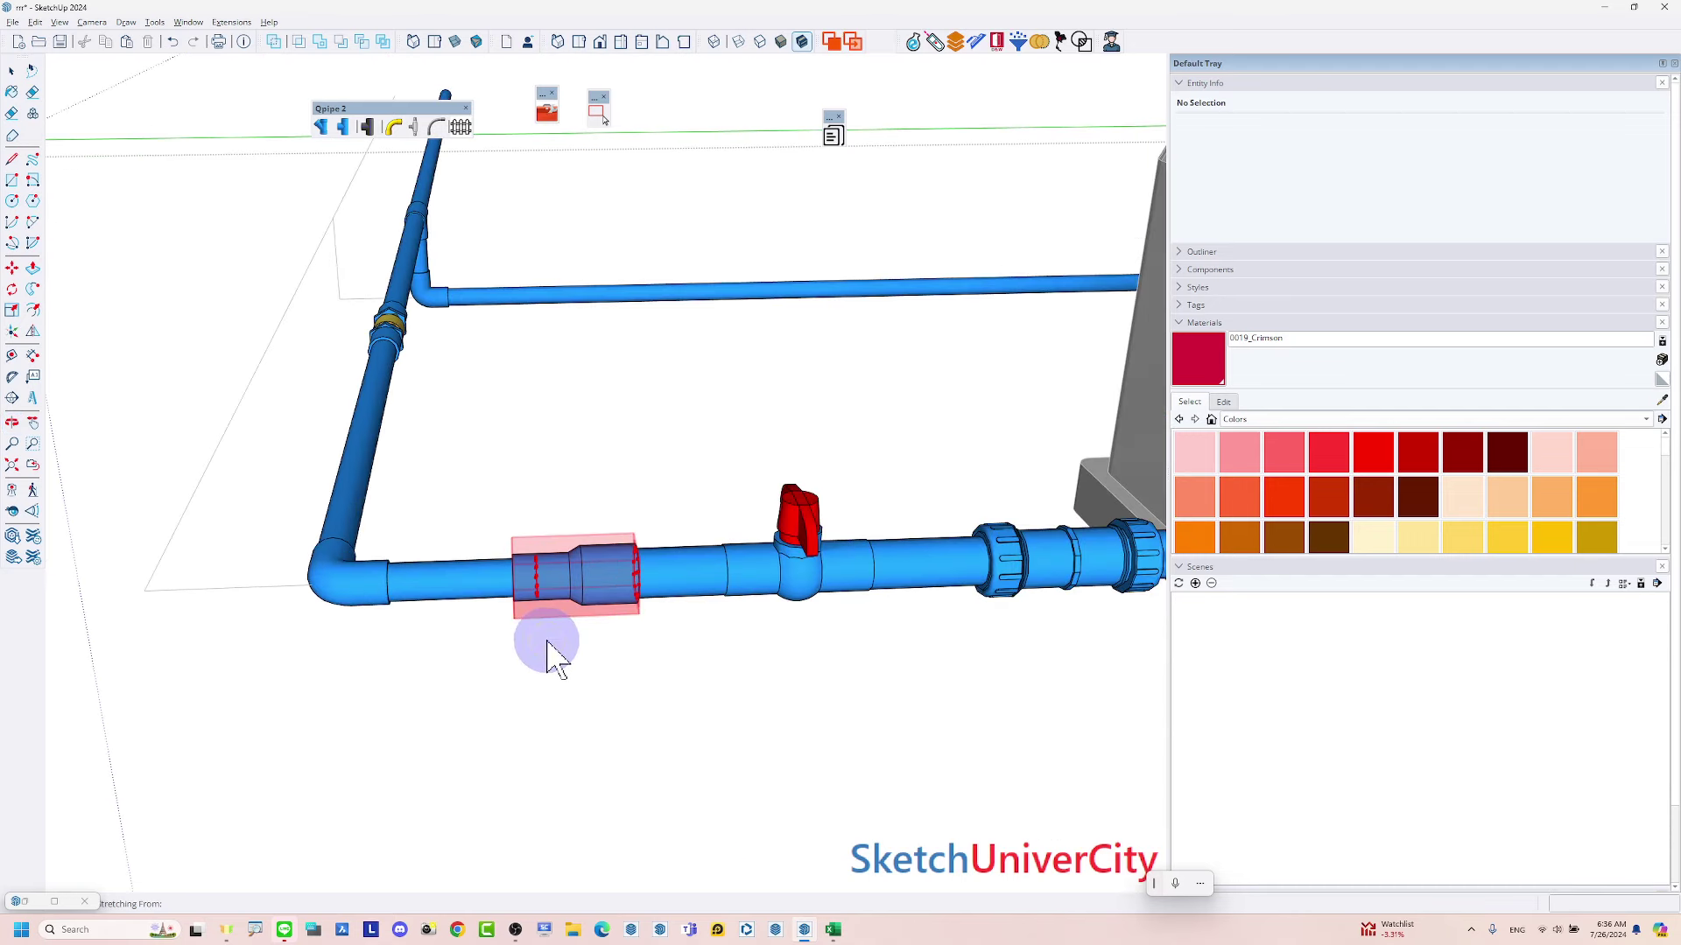
{"action": "left_click", "coordinate": [434, 641]}
Stretch the reducer coupling back to sit snug against the elbow
{"action": "scroll", "coordinate": [376, 455], "scroll_direction": "up", "scroll_amount": 3}
{"action": "left_click_drag", "start_coordinate": [400, 455], "coordinate": [601, 645]}
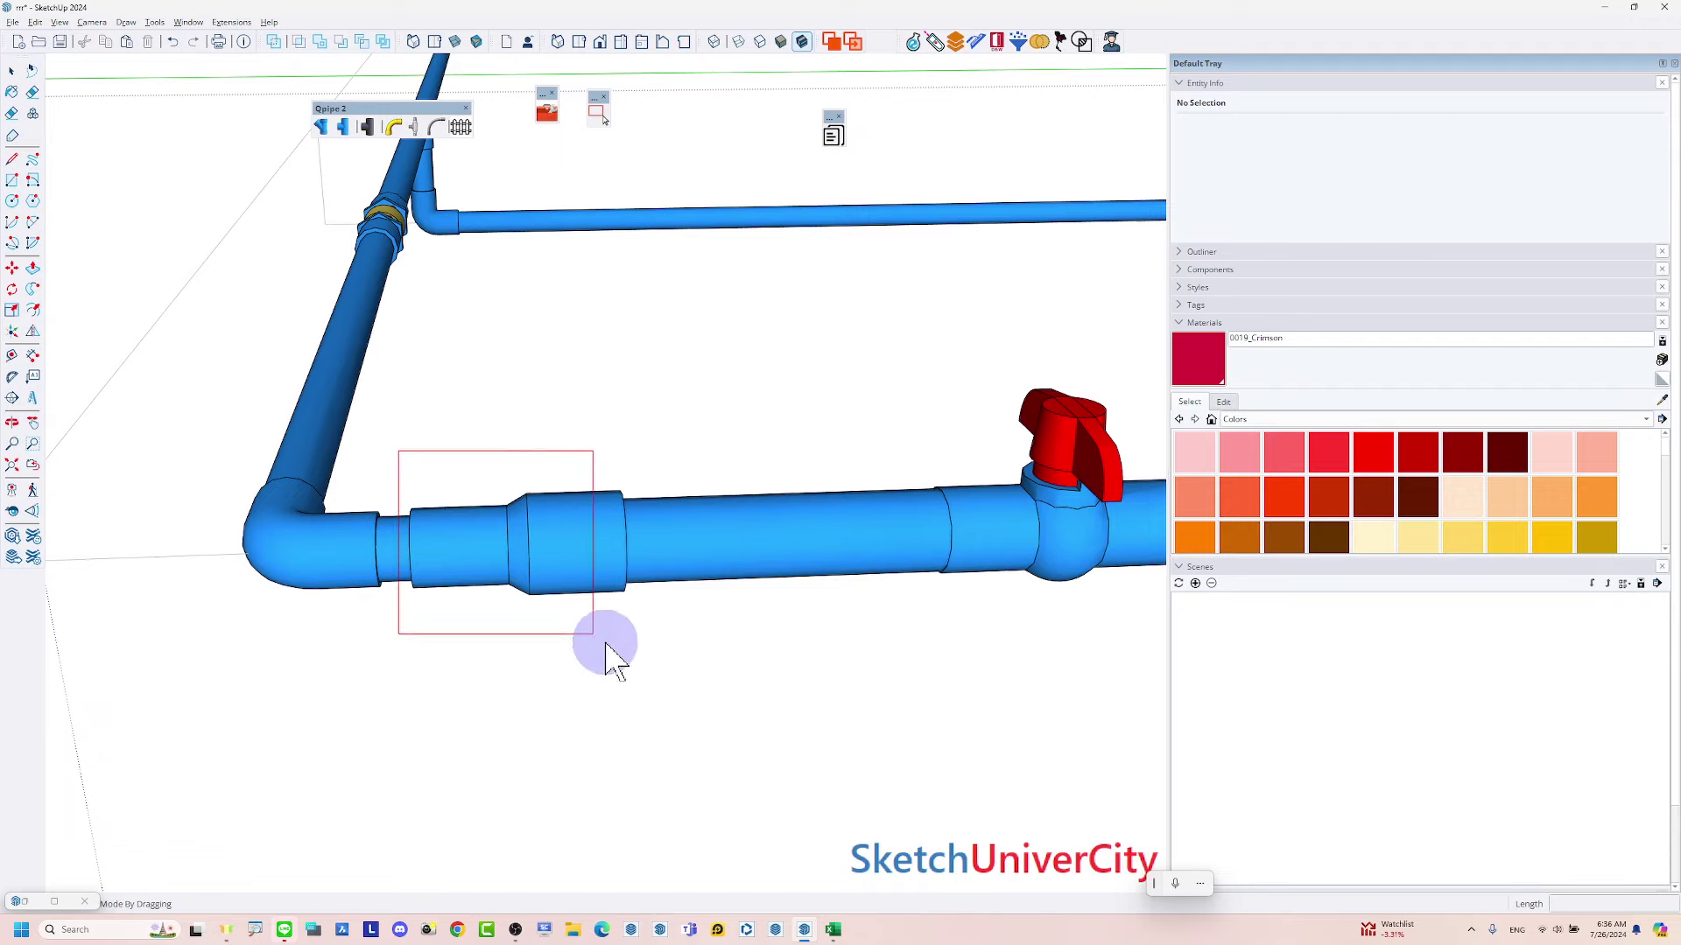
{"action": "scroll", "coordinate": [473, 587], "scroll_direction": "up", "scroll_amount": 3}
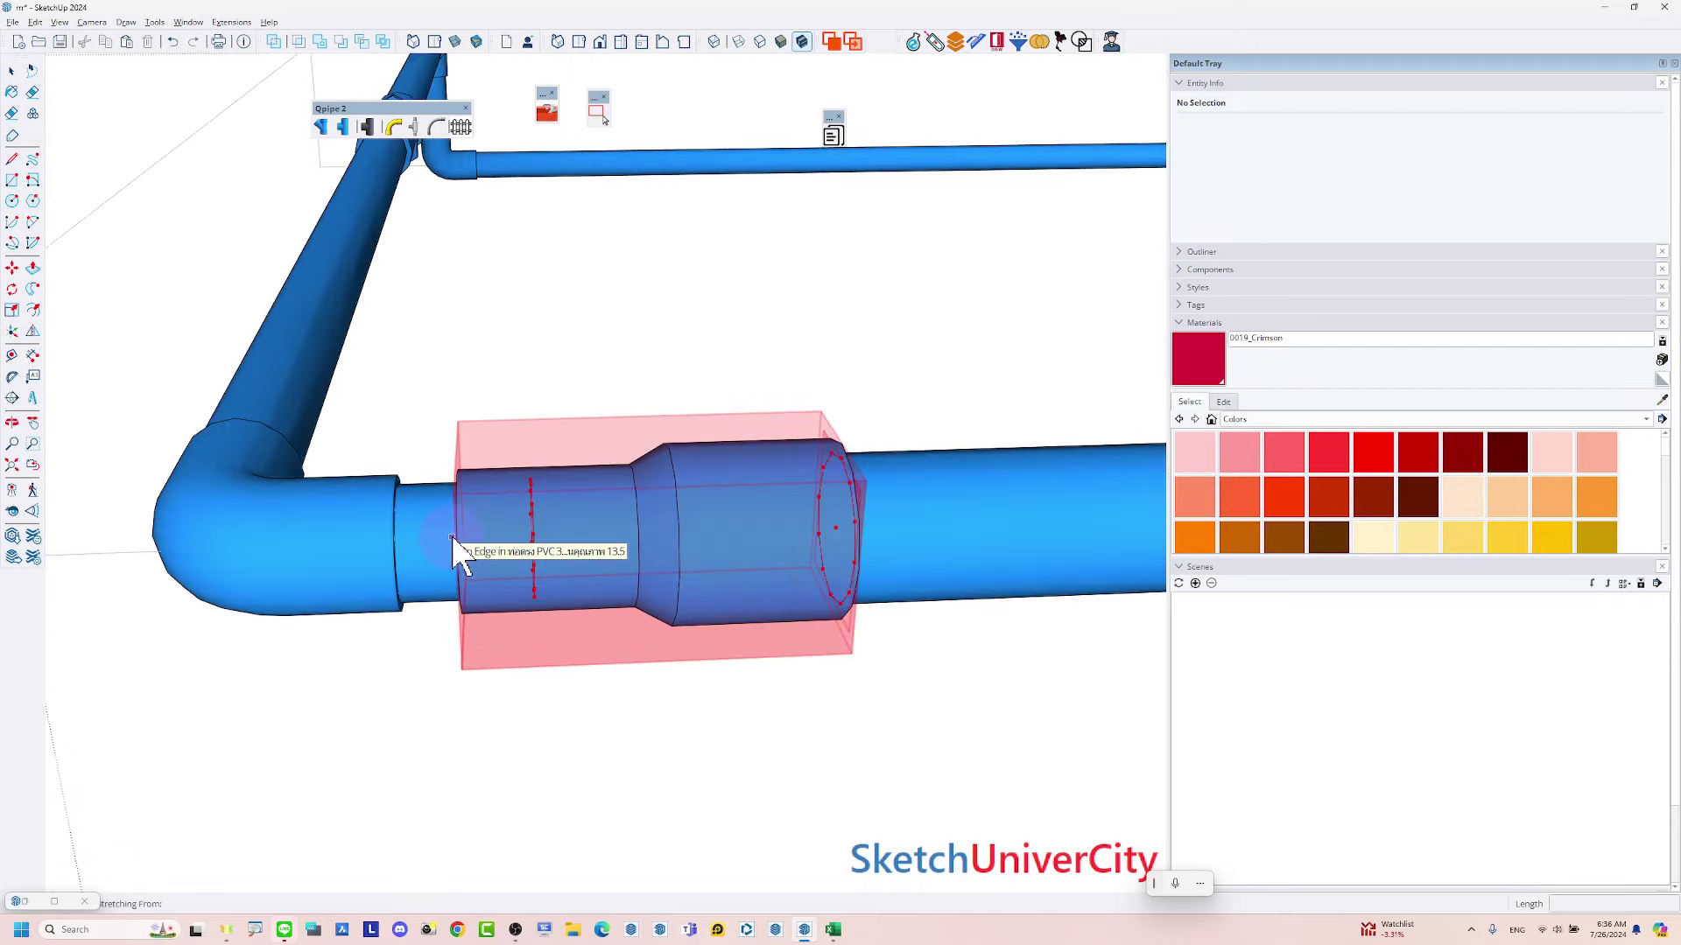
{"action": "scroll", "coordinate": [455, 539], "scroll_direction": "down", "scroll_amount": 2}
{"action": "left_click_drag", "start_coordinate": [455, 536], "coordinate": [225, 547]}
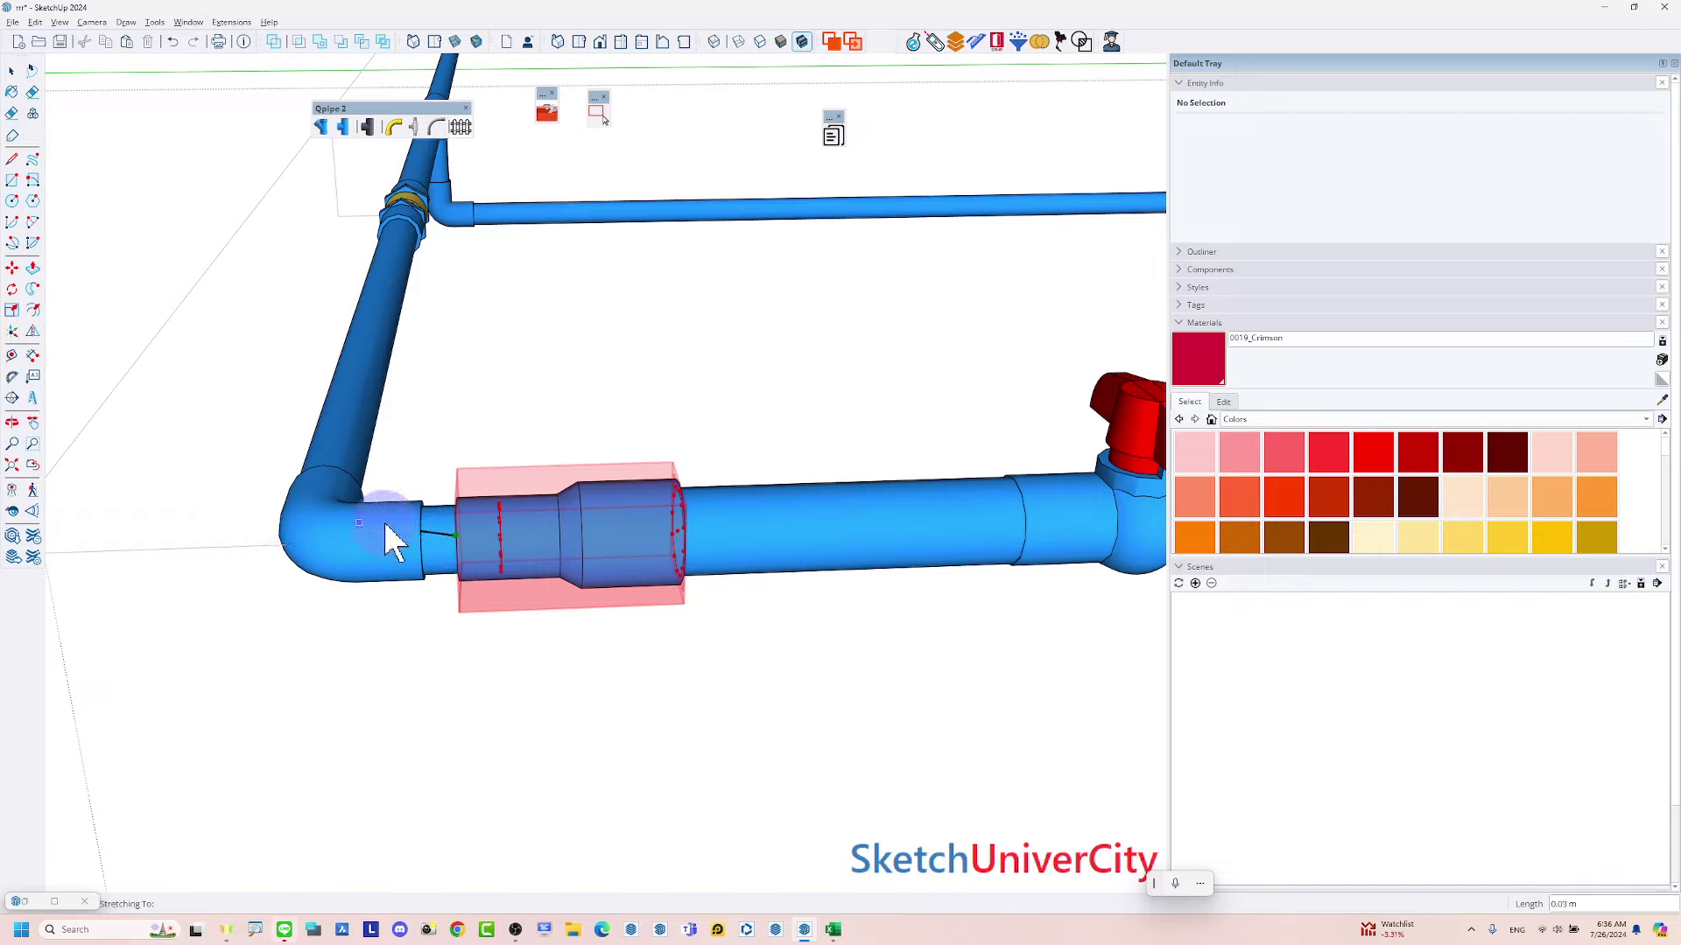
{"action": "left_click_drag", "start_coordinate": [418, 525], "coordinate": [203, 578]}
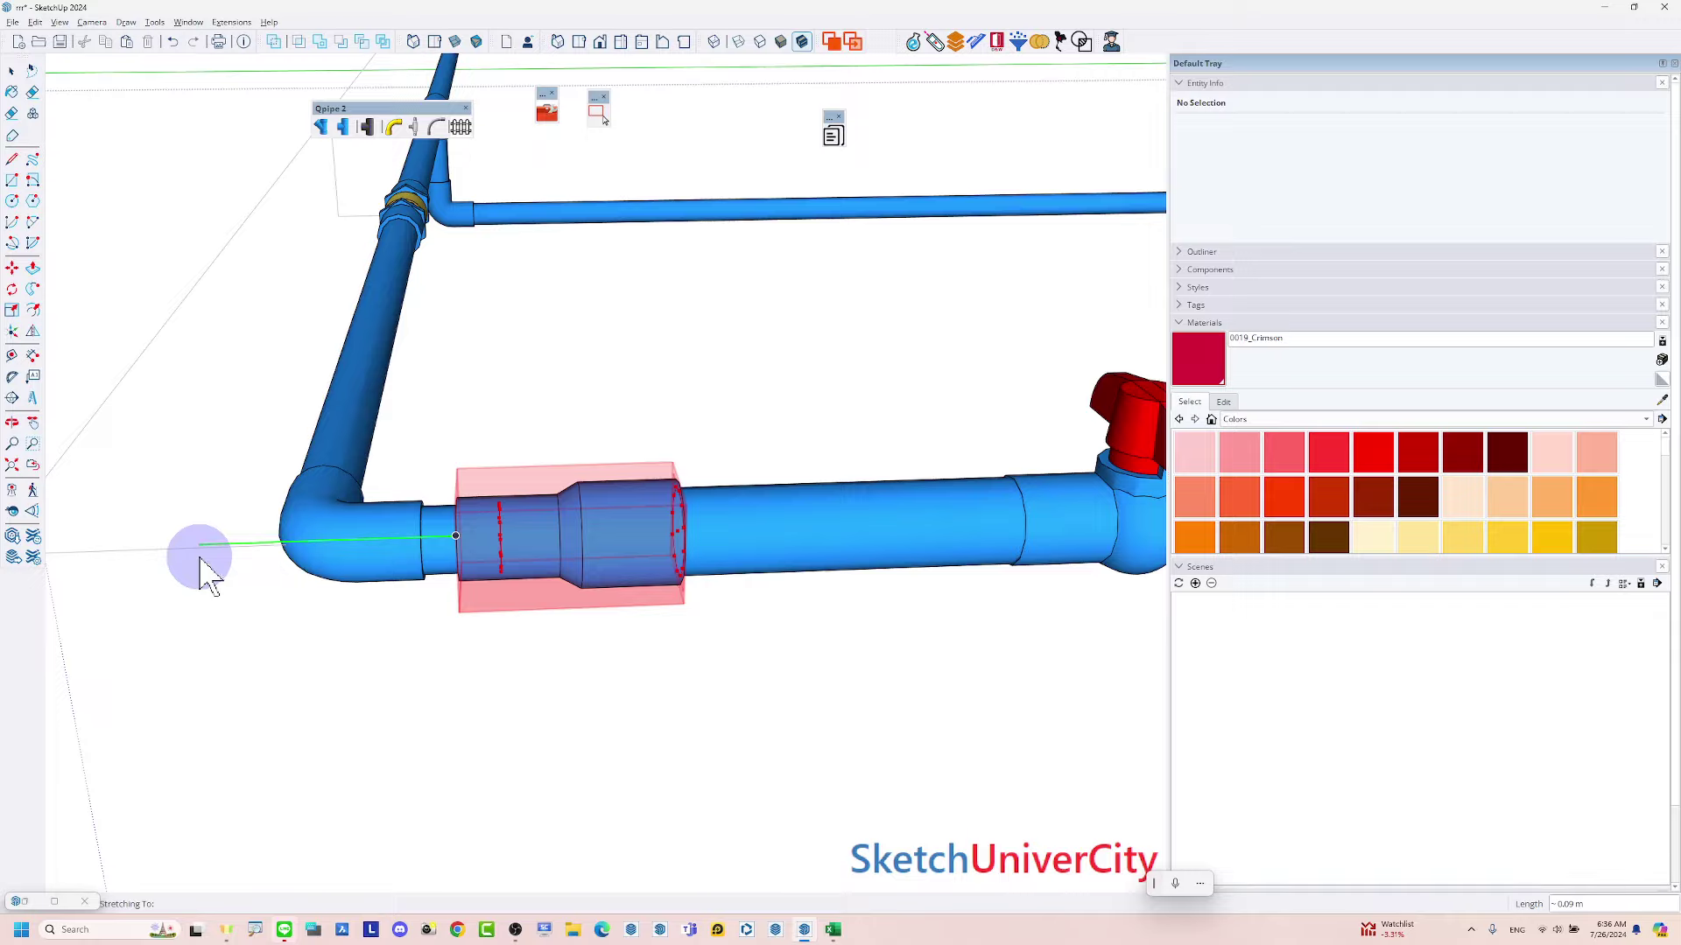
{"action": "left_click", "coordinate": [423, 525]}
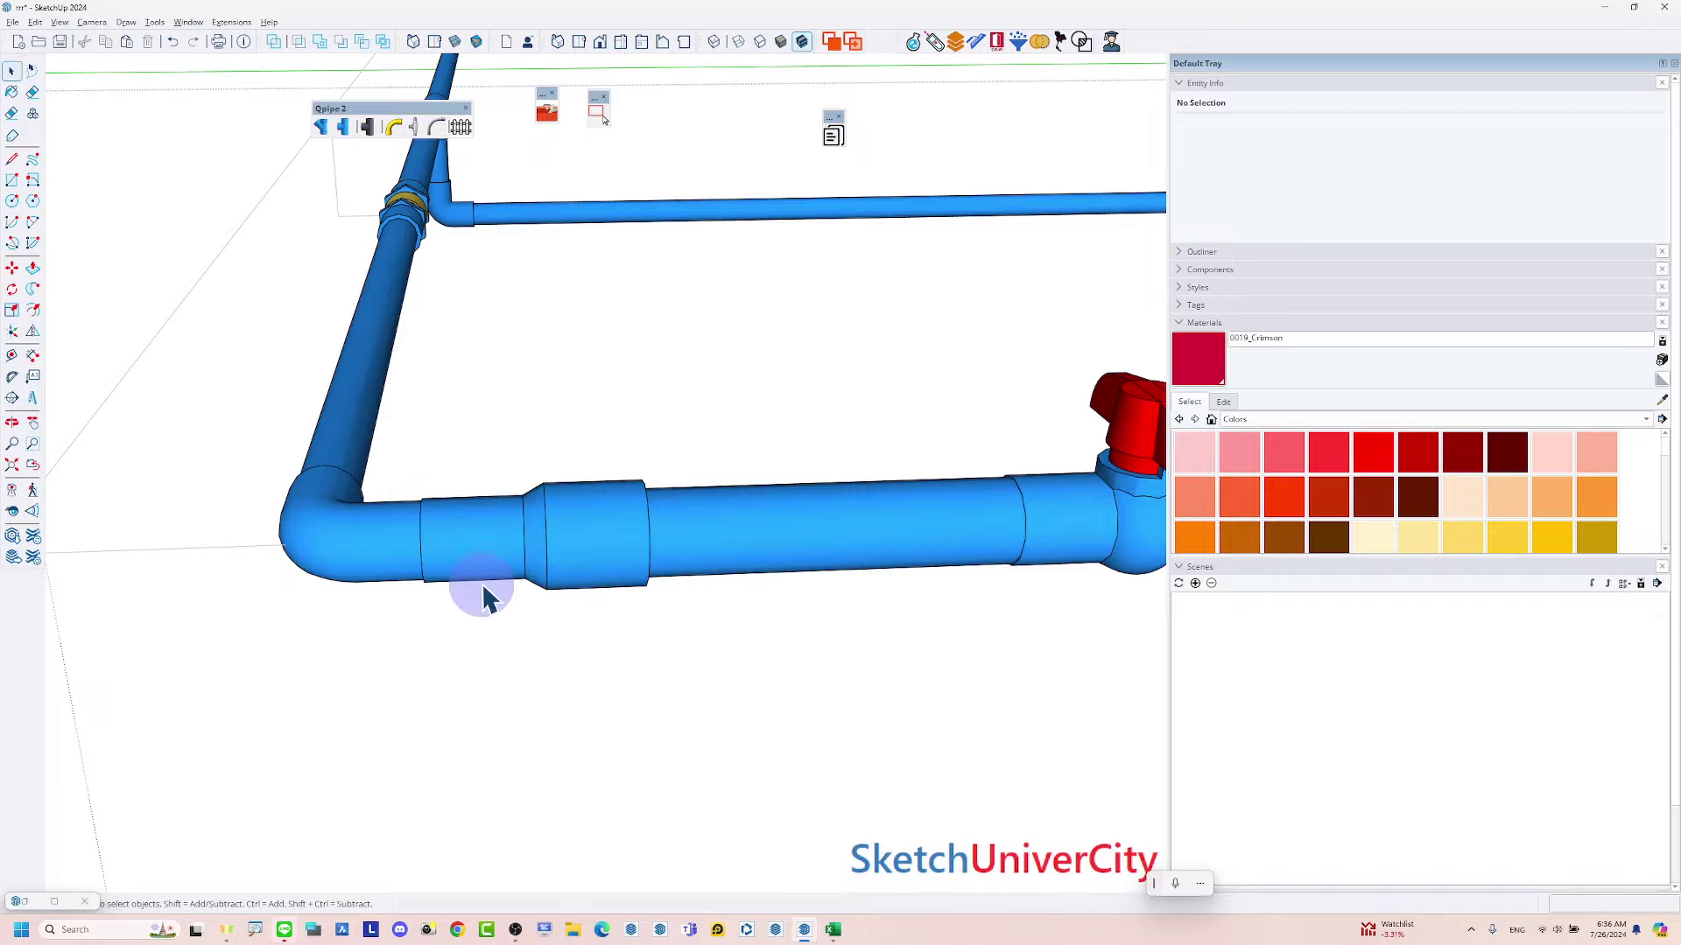
{"action": "mouse_move", "coordinate": [480, 587]}
{"action": "middle_mouse_down"}
{"action": "mouse_move", "coordinate": [1111, 424]}
{"action": "mouse_move", "coordinate": [491, 618]}
{"action": "middle_mouse_up"}
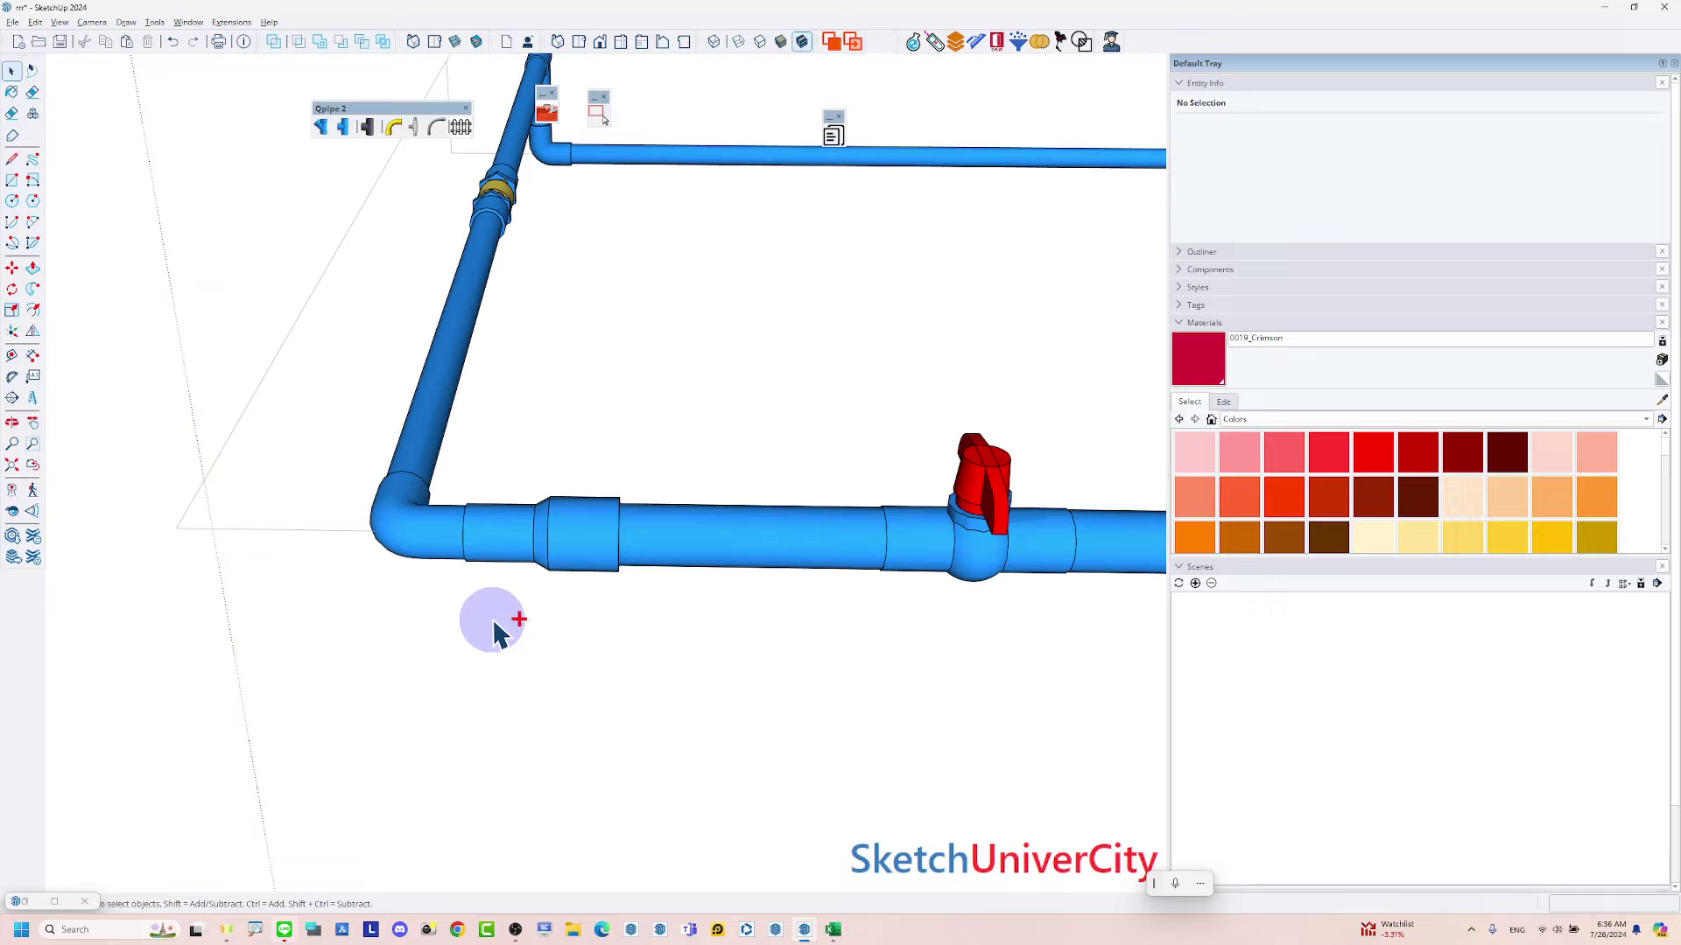
{"action": "scroll", "coordinate": [489, 604], "scroll_direction": "down", "scroll_amount": 3}
Draw the first guide edge from the pump's outlet fitting outward
{"action": "scroll", "coordinate": [481, 561], "scroll_direction": "down", "scroll_amount": 3}
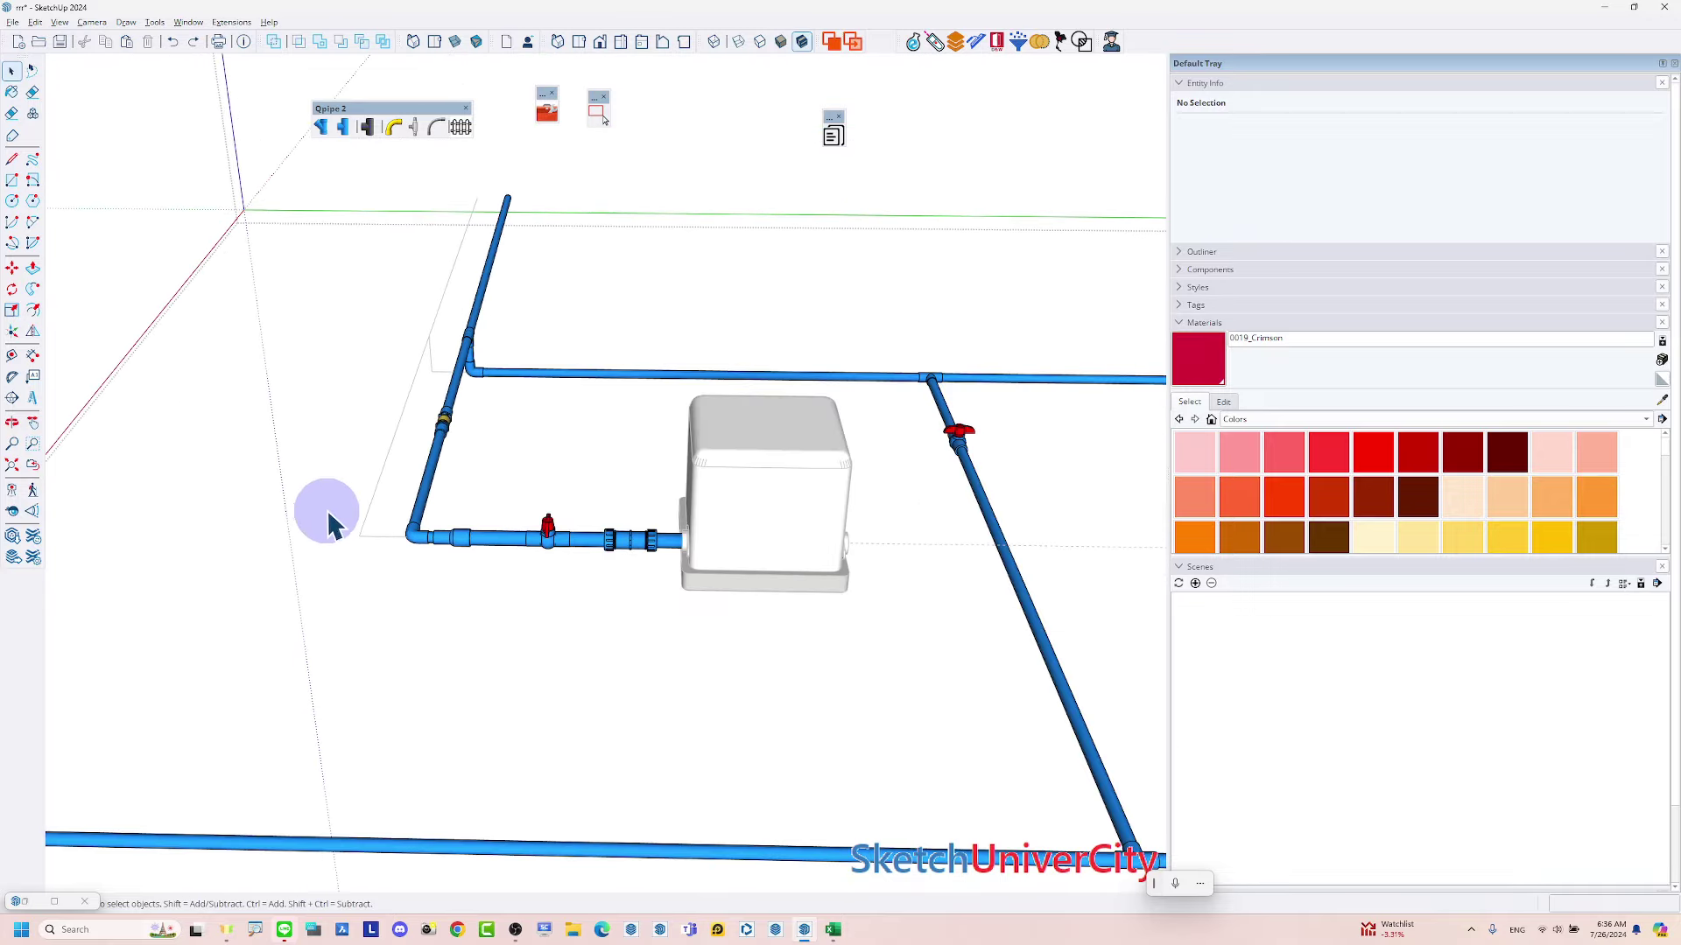
{"action": "mouse_move", "coordinate": [330, 518]}
{"action": "middle_mouse_down"}
{"action": "mouse_move", "coordinate": [365, 525]}
{"action": "mouse_move", "coordinate": [525, 676]}
{"action": "middle_mouse_up"}
{"action": "mouse_move", "coordinate": [578, 809]}
{"action": "middle_mouse_down"}
{"action": "mouse_move", "coordinate": [657, 743]}
{"action": "mouse_move", "coordinate": [450, 732]}
{"action": "middle_mouse_up"}
{"action": "scroll", "coordinate": [581, 536], "scroll_direction": "up", "scroll_amount": 5}
{"action": "scroll", "coordinate": [582, 518], "scroll_direction": "up", "scroll_amount": 2}
{"action": "scroll", "coordinate": [581, 518], "scroll_direction": "up", "scroll_amount": 3}
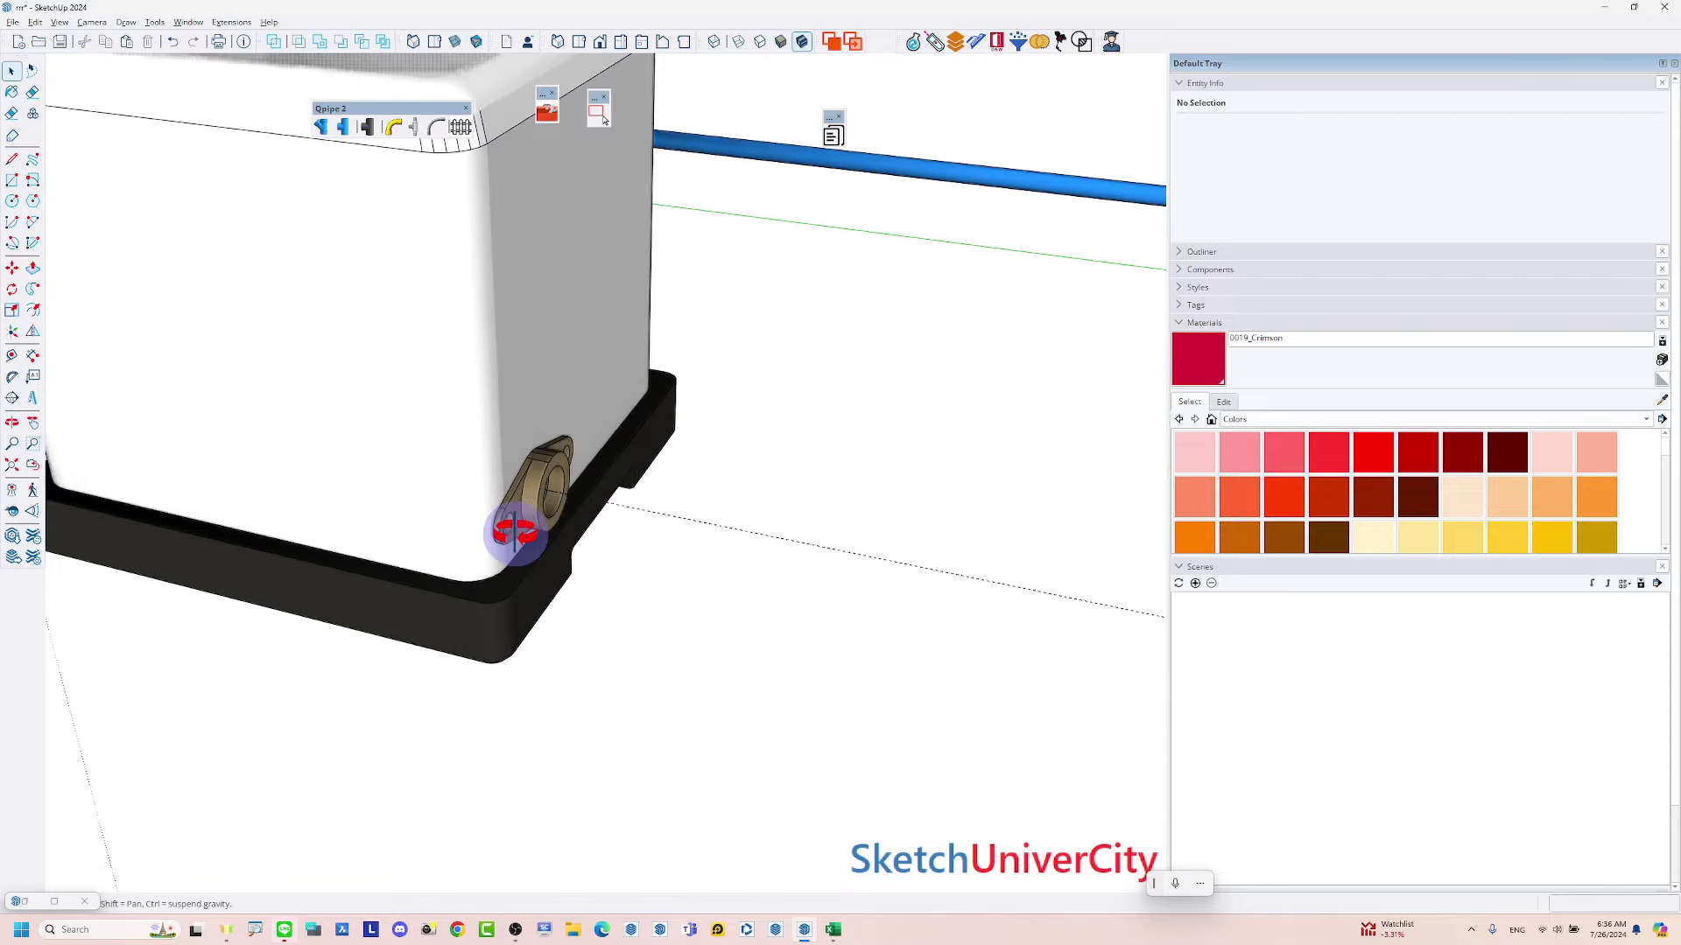
{"action": "scroll", "coordinate": [518, 533], "scroll_direction": "up", "scroll_amount": 2}
{"action": "scroll", "coordinate": [556, 534], "scroll_direction": "up", "scroll_amount": 1}
{"action": "scroll", "coordinate": [556, 533], "scroll_direction": "up", "scroll_amount": 2}
{"action": "key", "text": "l"}
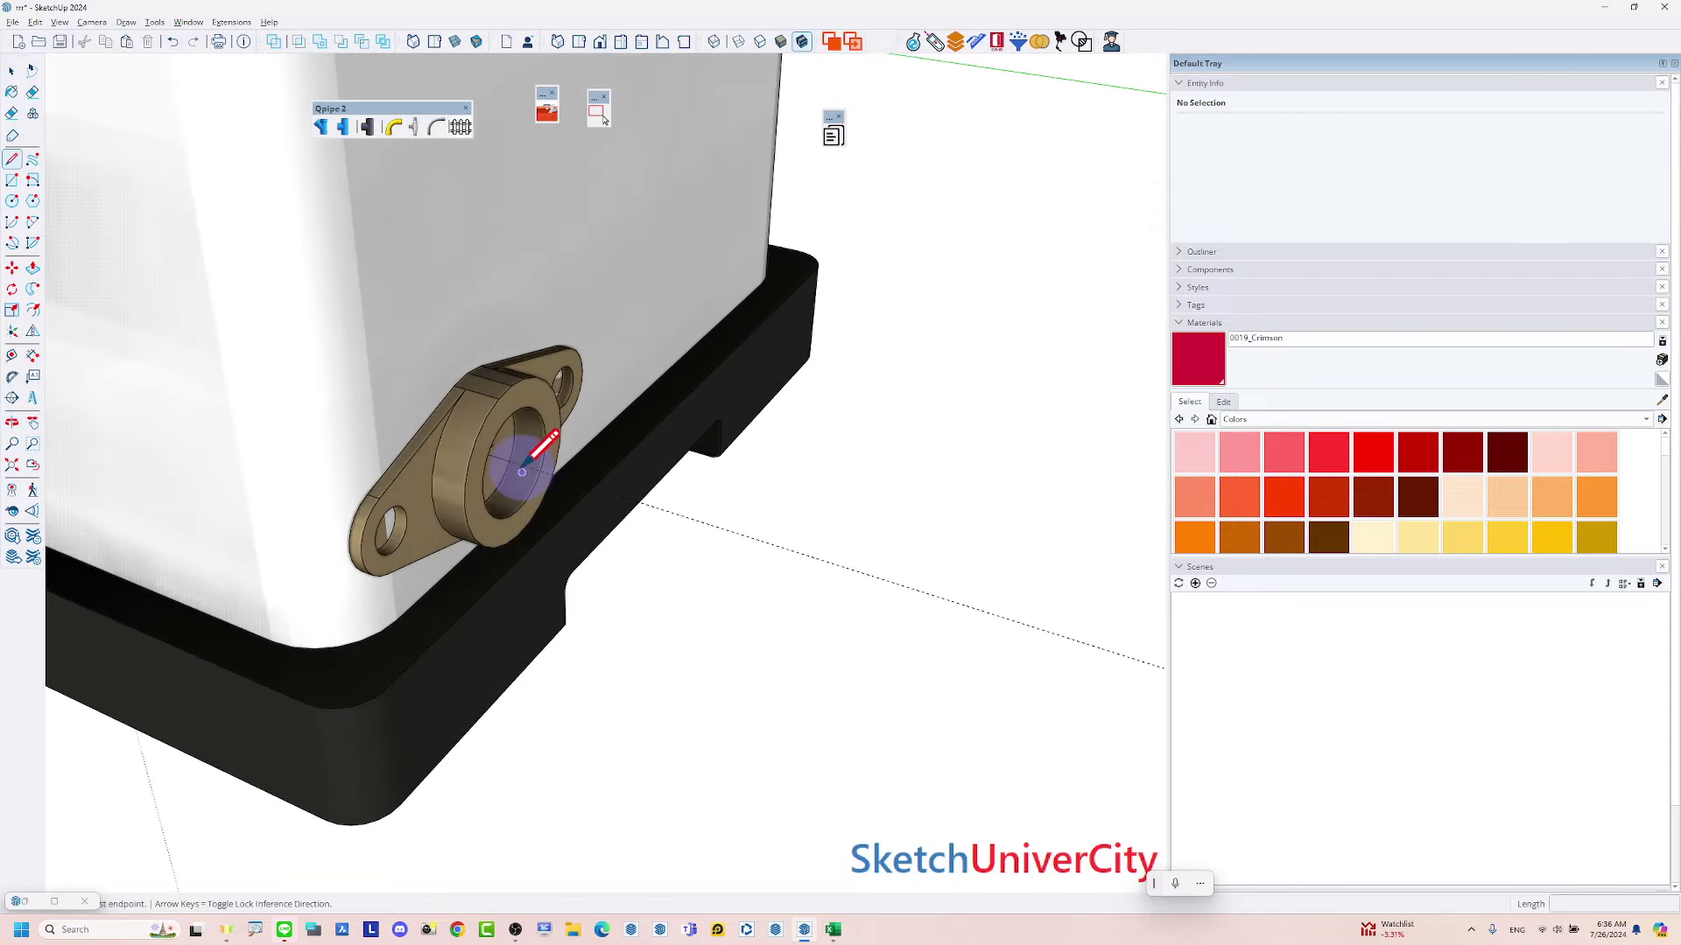
{"action": "left_click", "coordinate": [515, 462]}
{"action": "scroll", "coordinate": [533, 469], "scroll_direction": "down", "scroll_amount": 3}
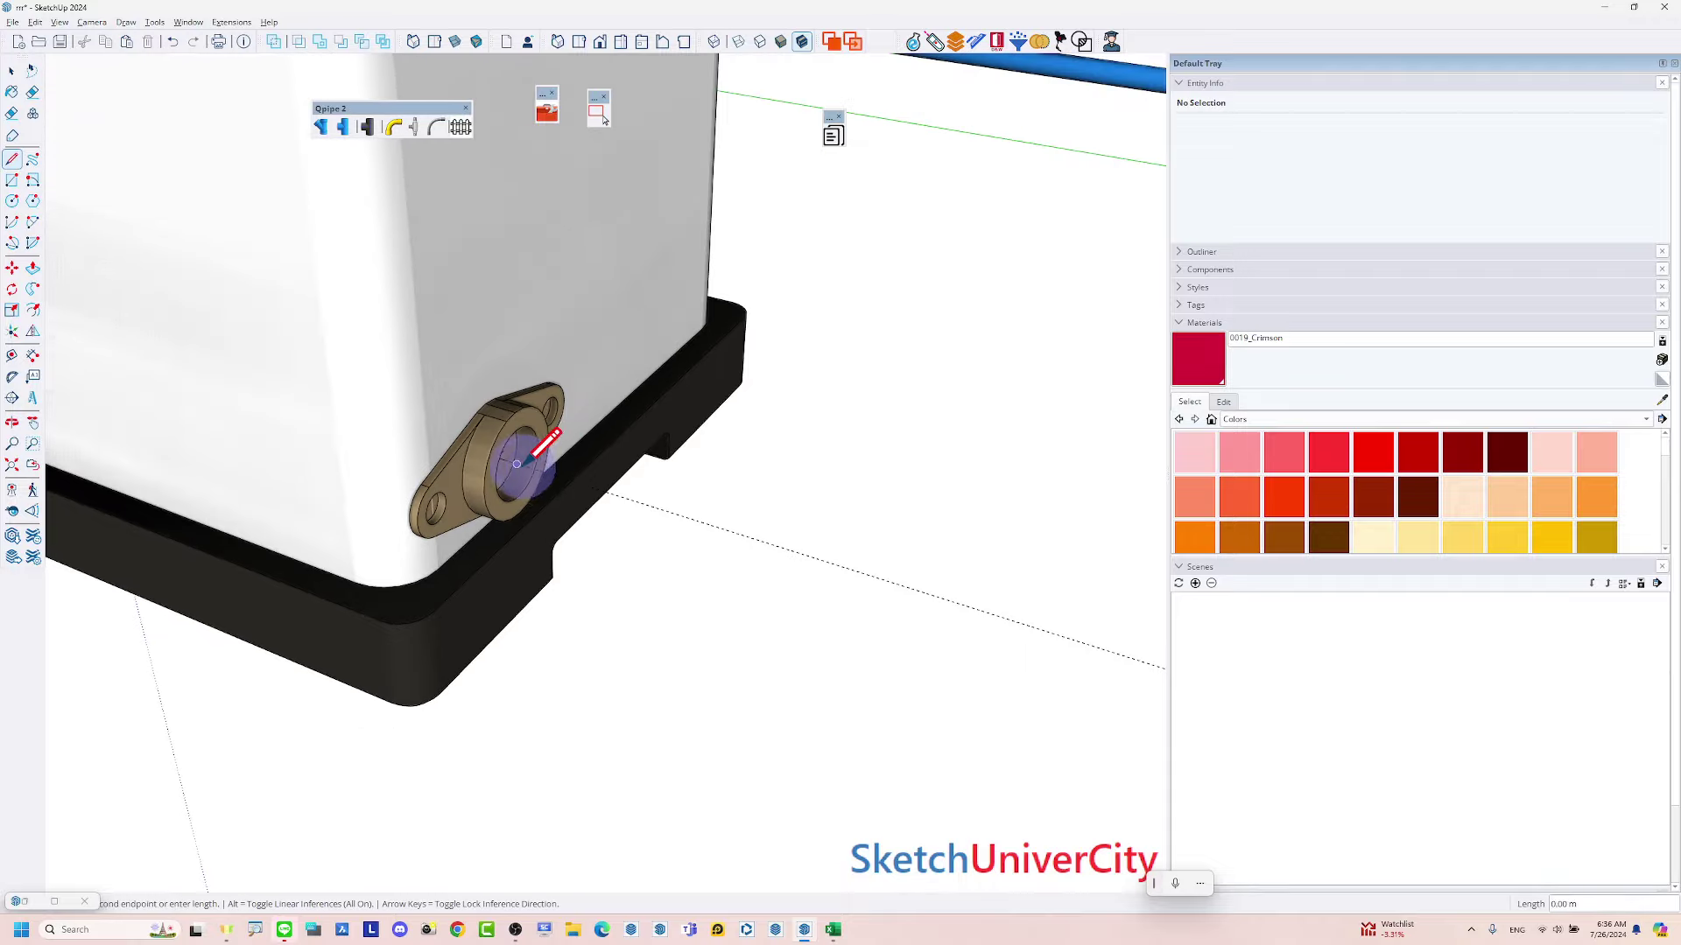
{"action": "scroll", "coordinate": [692, 480], "scroll_direction": "down", "scroll_amount": 3}
{"action": "scroll", "coordinate": [656, 486], "scroll_direction": "down", "scroll_amount": 3}
{"action": "scroll", "coordinate": [718, 470], "scroll_direction": "down", "scroll_amount": 2}
{"action": "scroll", "coordinate": [718, 473], "scroll_direction": "up", "scroll_amount": 1}
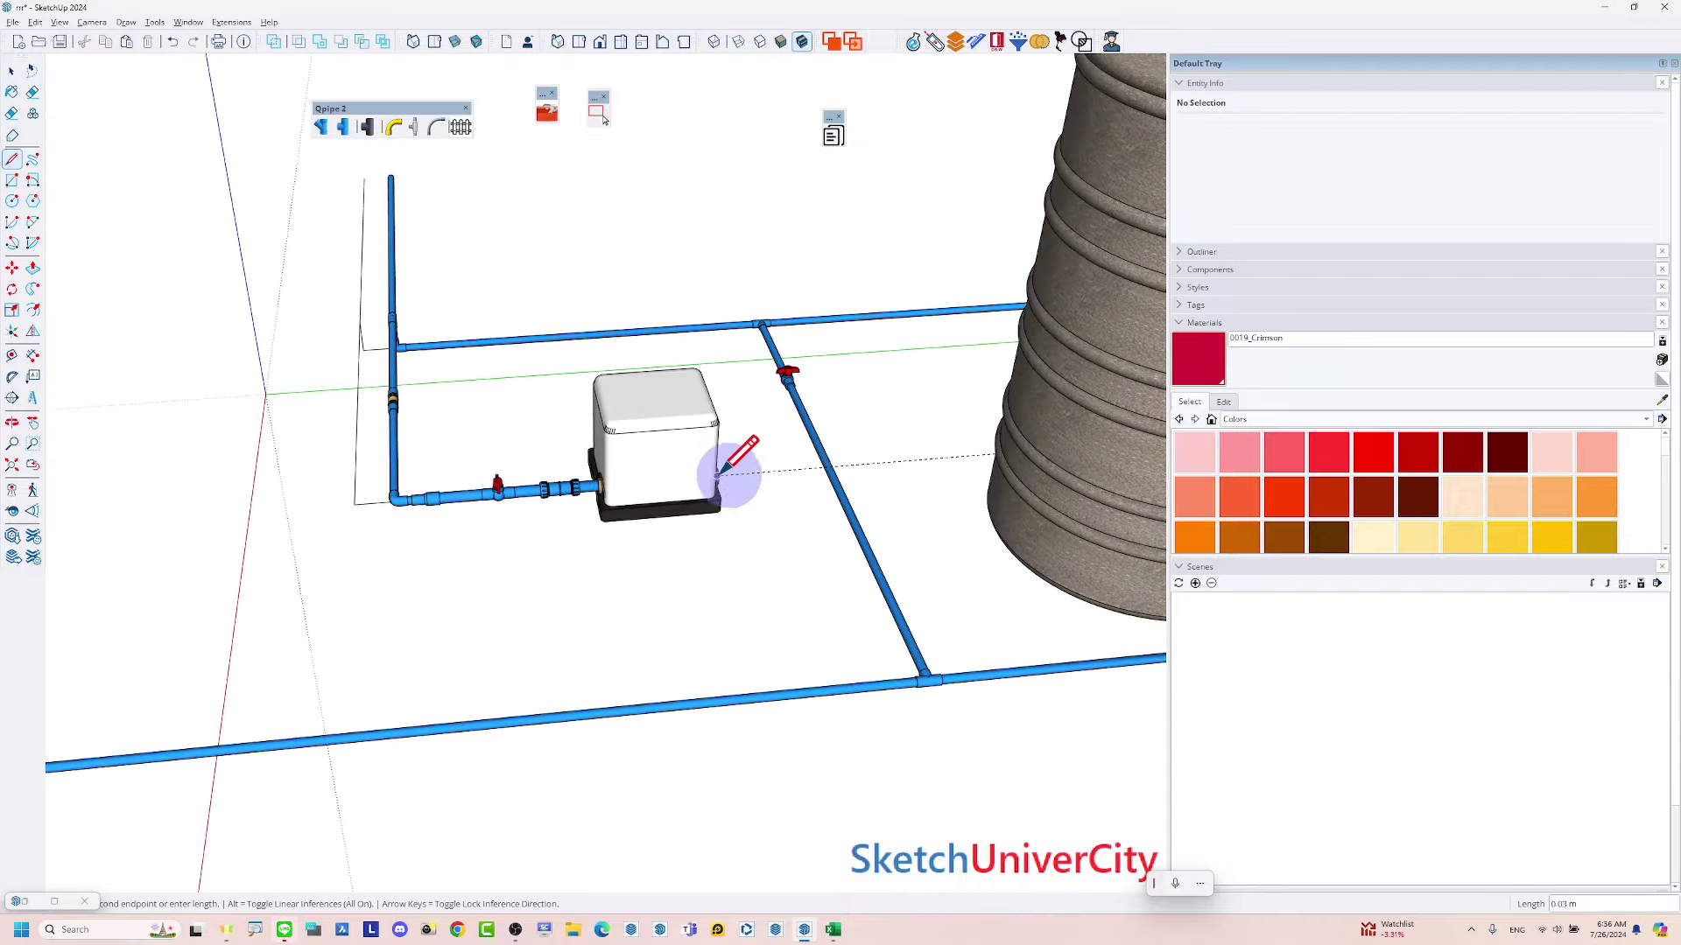
{"action": "scroll", "coordinate": [744, 470], "scroll_direction": "up", "scroll_amount": 2}
{"action": "scroll", "coordinate": [779, 470], "scroll_direction": "up", "scroll_amount": 1}
{"action": "left_click", "coordinate": [803, 468]}
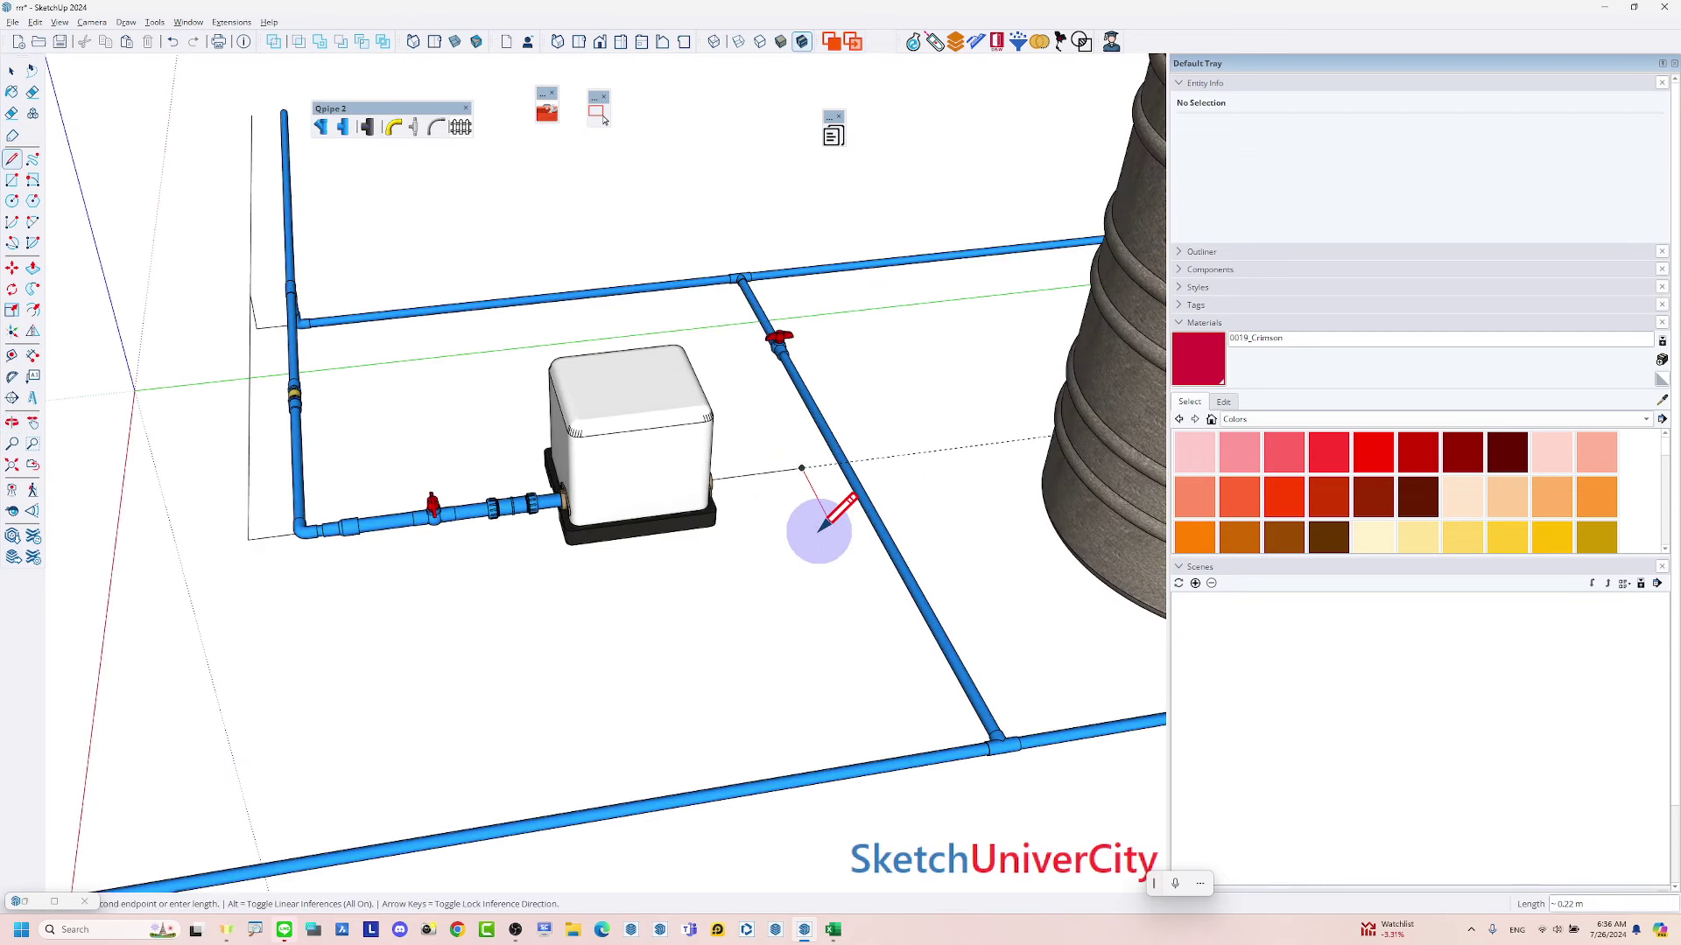
Continue the guide edge path from the corner along the ground toward the tank
{"action": "scroll", "coordinate": [821, 517], "scroll_direction": "down", "scroll_amount": 2}
{"action": "middle_click_drag", "start_coordinate": [819, 508], "coordinate": [901, 525]}
{"action": "scroll", "coordinate": [963, 534], "scroll_direction": "up", "scroll_amount": 2}
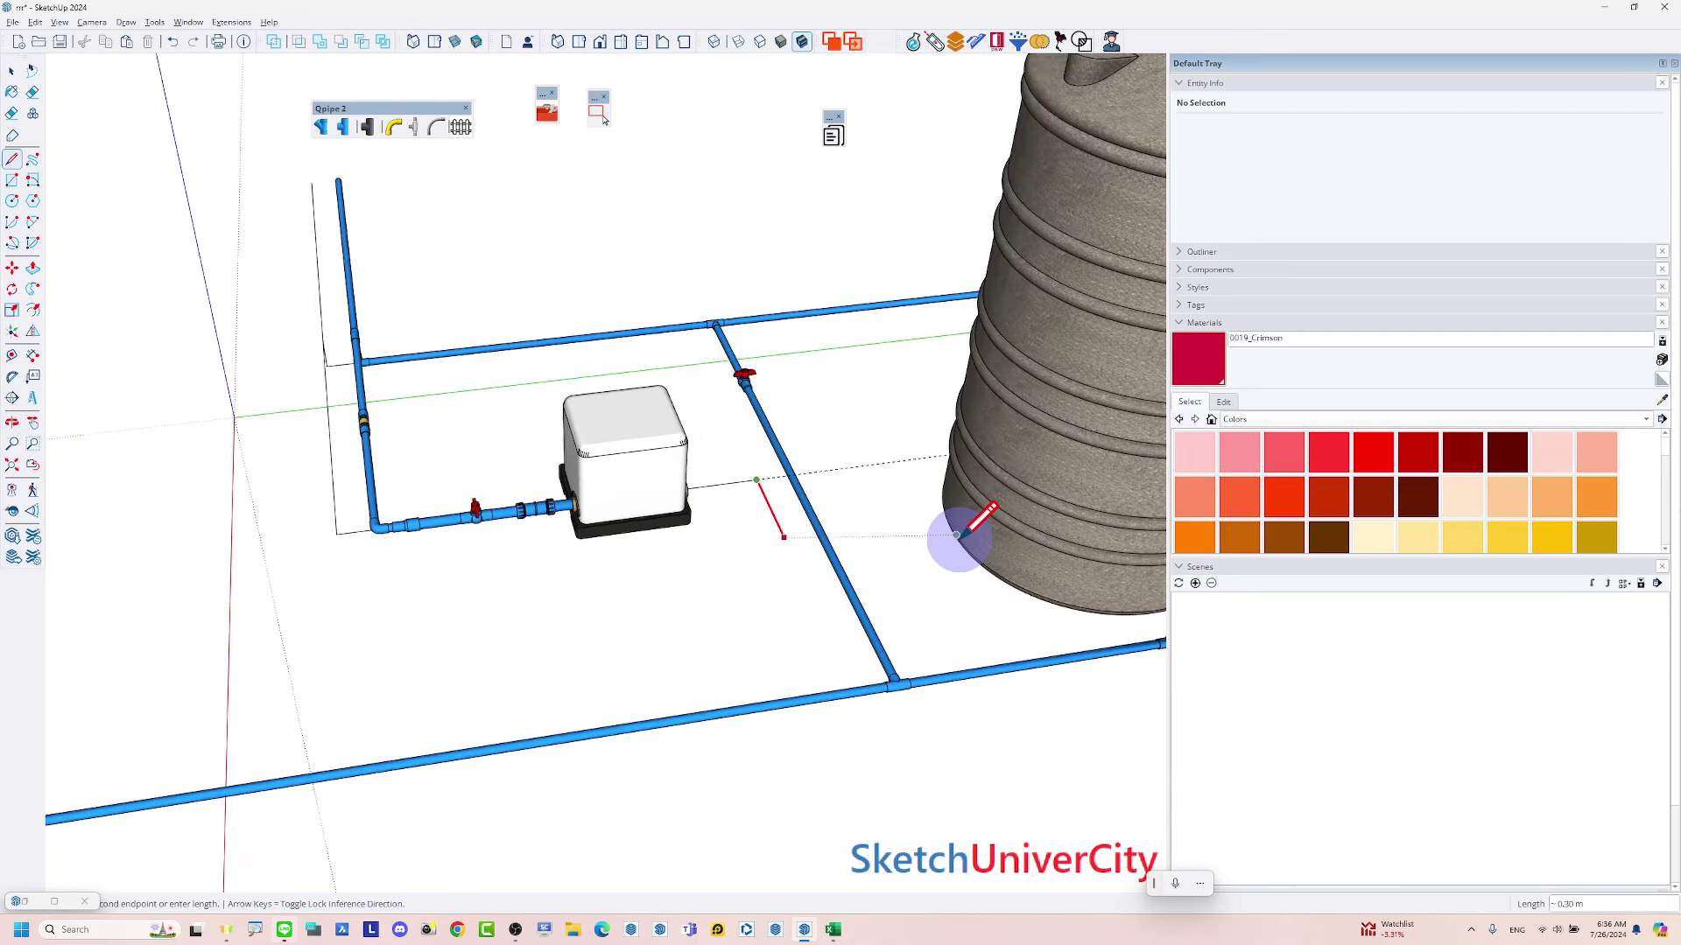
{"action": "scroll", "coordinate": [962, 534], "scroll_direction": "up", "scroll_amount": 1}
{"action": "scroll", "coordinate": [1006, 306], "scroll_direction": "up", "scroll_amount": 2}
{"action": "scroll", "coordinate": [1050, 140], "scroll_direction": "up", "scroll_amount": 2}
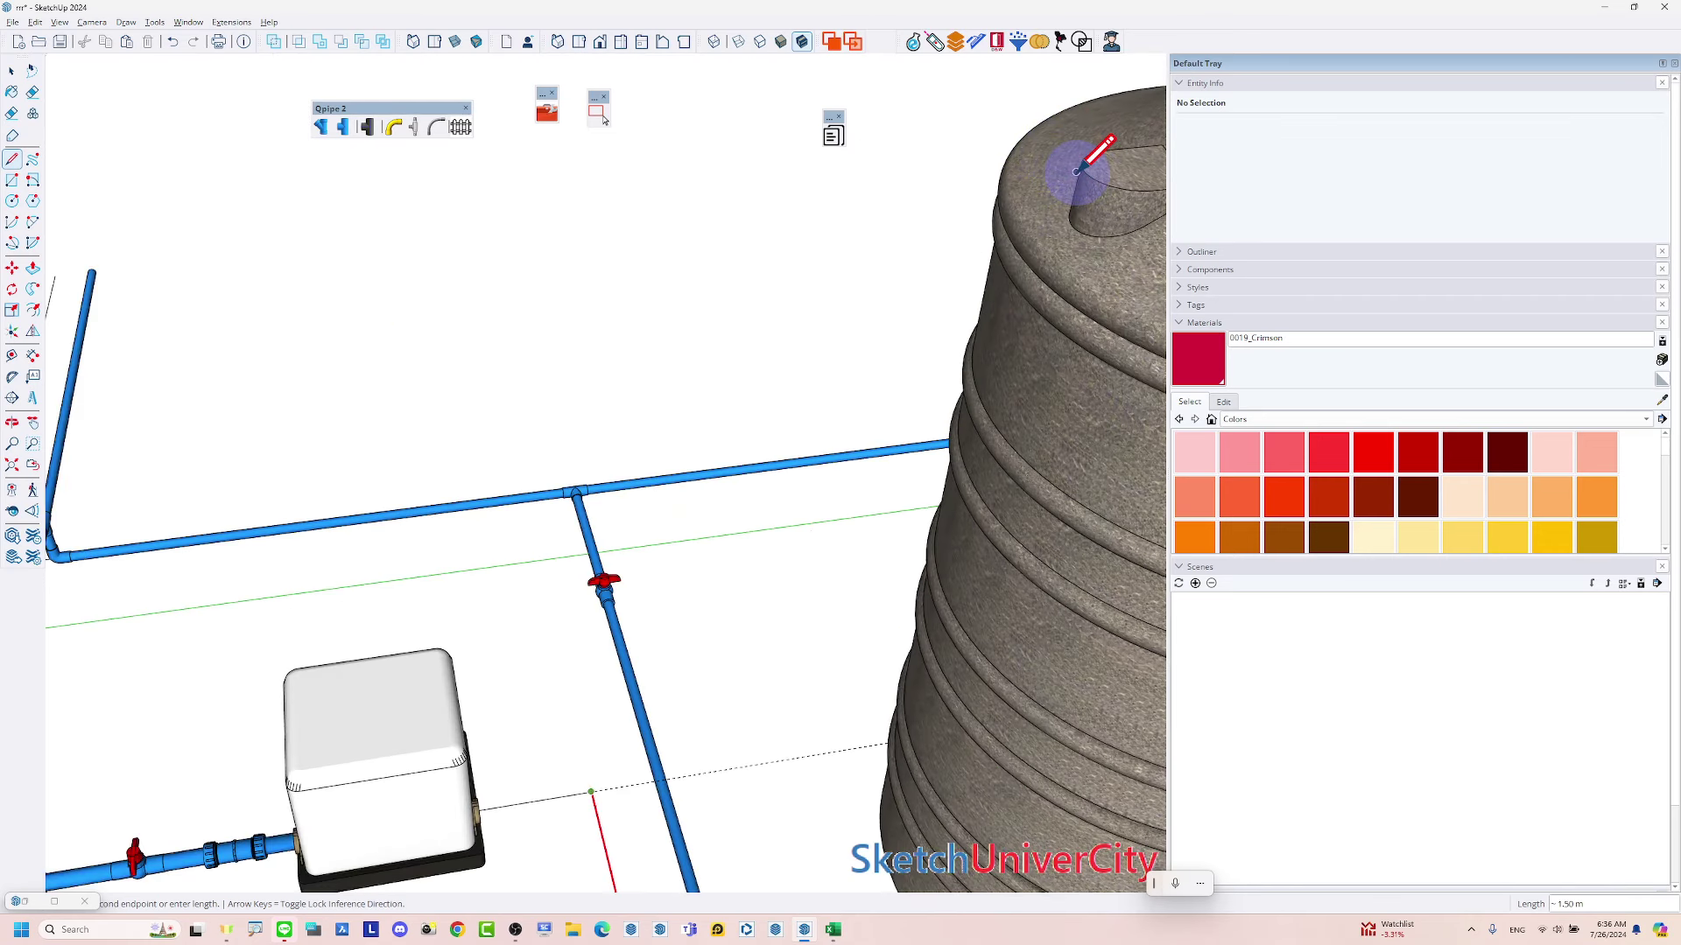
{"action": "scroll", "coordinate": [1080, 168], "scroll_direction": "up", "scroll_amount": 1}
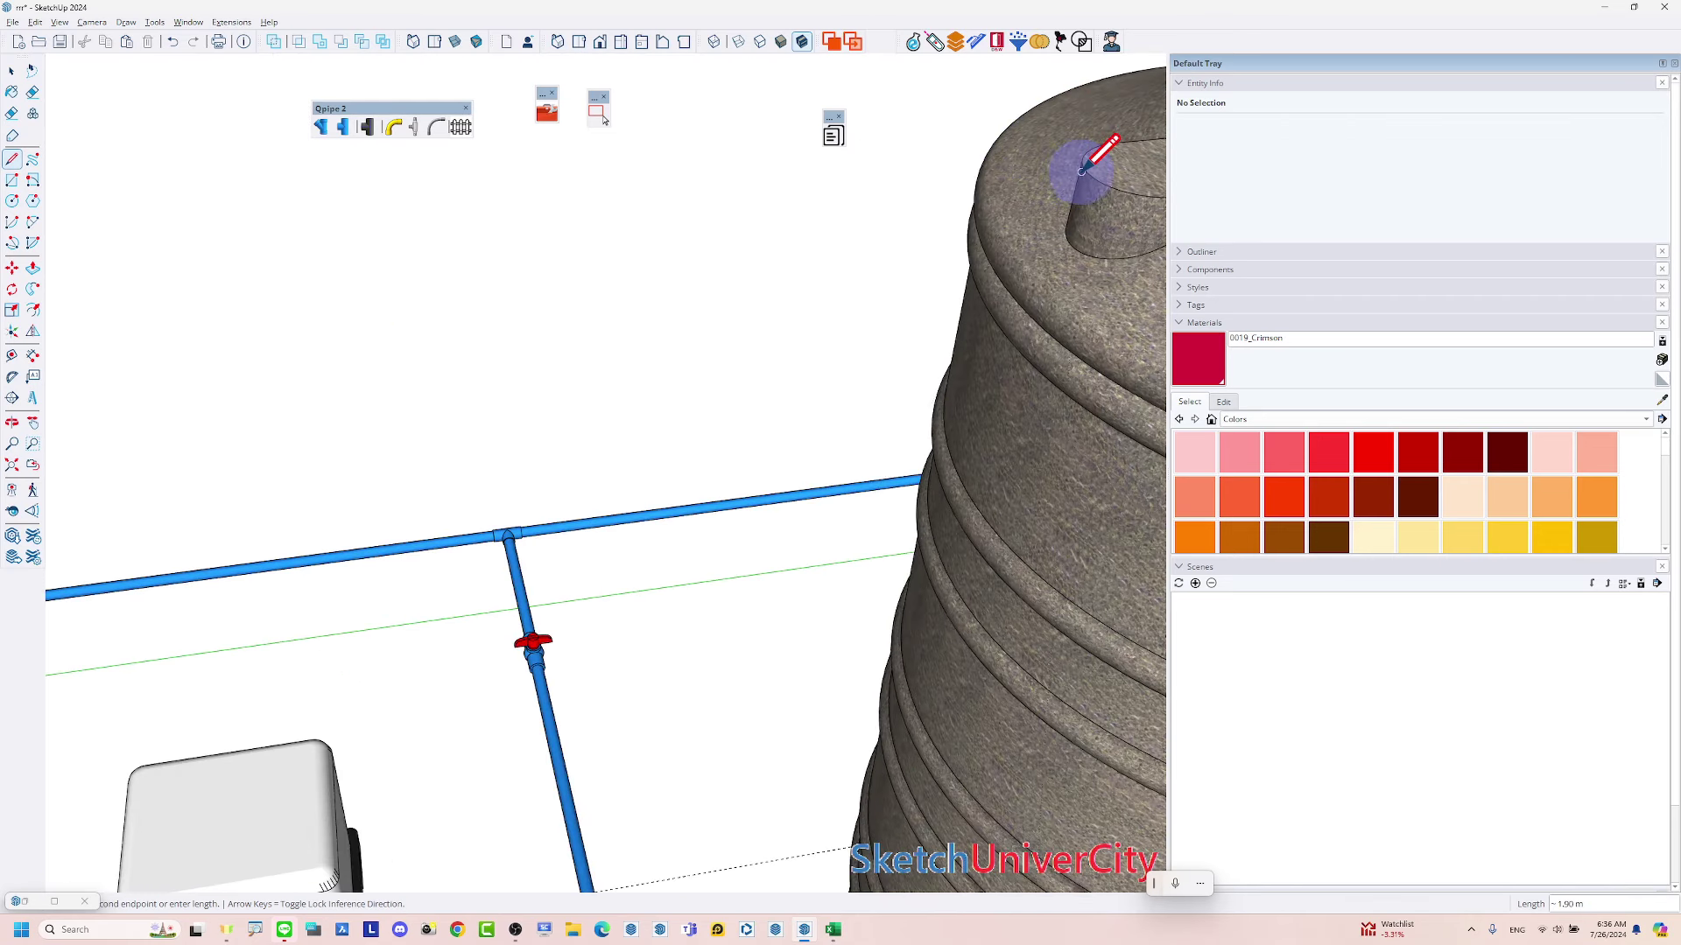
{"action": "scroll", "coordinate": [963, 158], "scroll_direction": "down", "scroll_amount": 3}
{"action": "scroll", "coordinate": [817, 562], "scroll_direction": "down", "scroll_amount": 2}
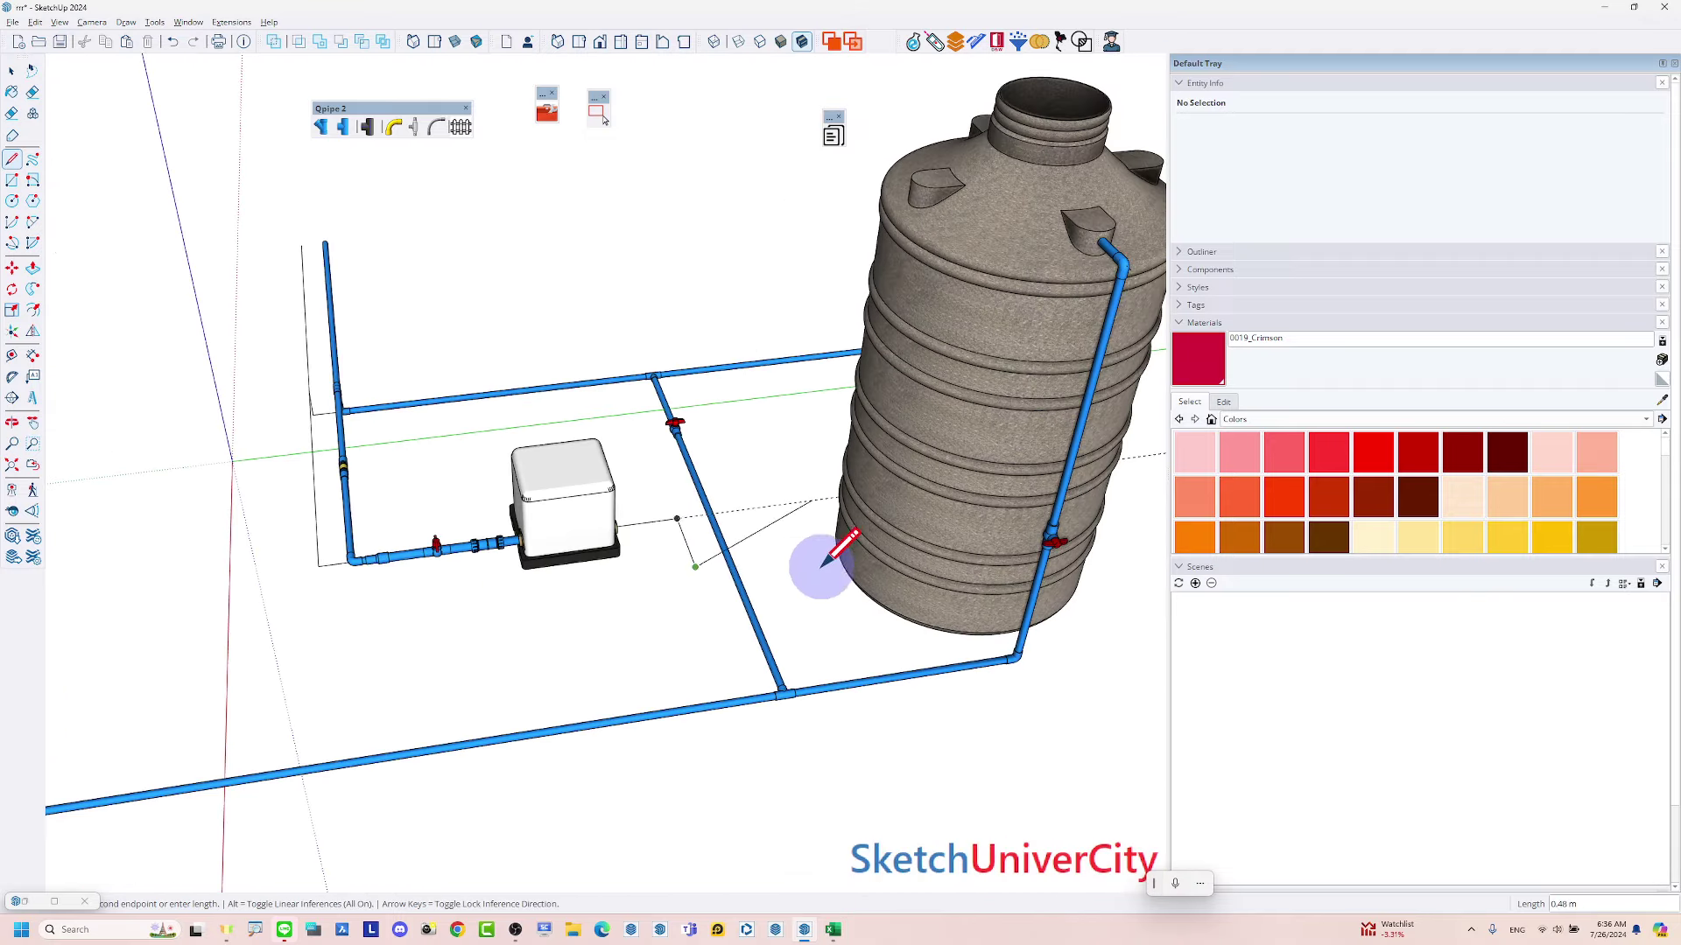
{"action": "scroll", "coordinate": [788, 563], "scroll_direction": "up", "scroll_amount": 2}
{"action": "scroll", "coordinate": [780, 563], "scroll_direction": "up", "scroll_amount": 2}
{"action": "mouse_move", "coordinate": [780, 562]}
{"action": "middle_mouse_down"}
{"action": "mouse_move", "coordinate": [777, 423]}
{"action": "mouse_move", "coordinate": [761, 536]}
{"action": "mouse_move", "coordinate": [852, 386]}
{"action": "mouse_move", "coordinate": [581, 683]}
{"action": "mouse_move", "coordinate": [527, 553]}
{"action": "middle_mouse_up"}
{"action": "scroll", "coordinate": [563, 656], "scroll_direction": "up", "scroll_amount": 2}
{"action": "scroll", "coordinate": [564, 469], "scroll_direction": "up", "scroll_amount": 4}
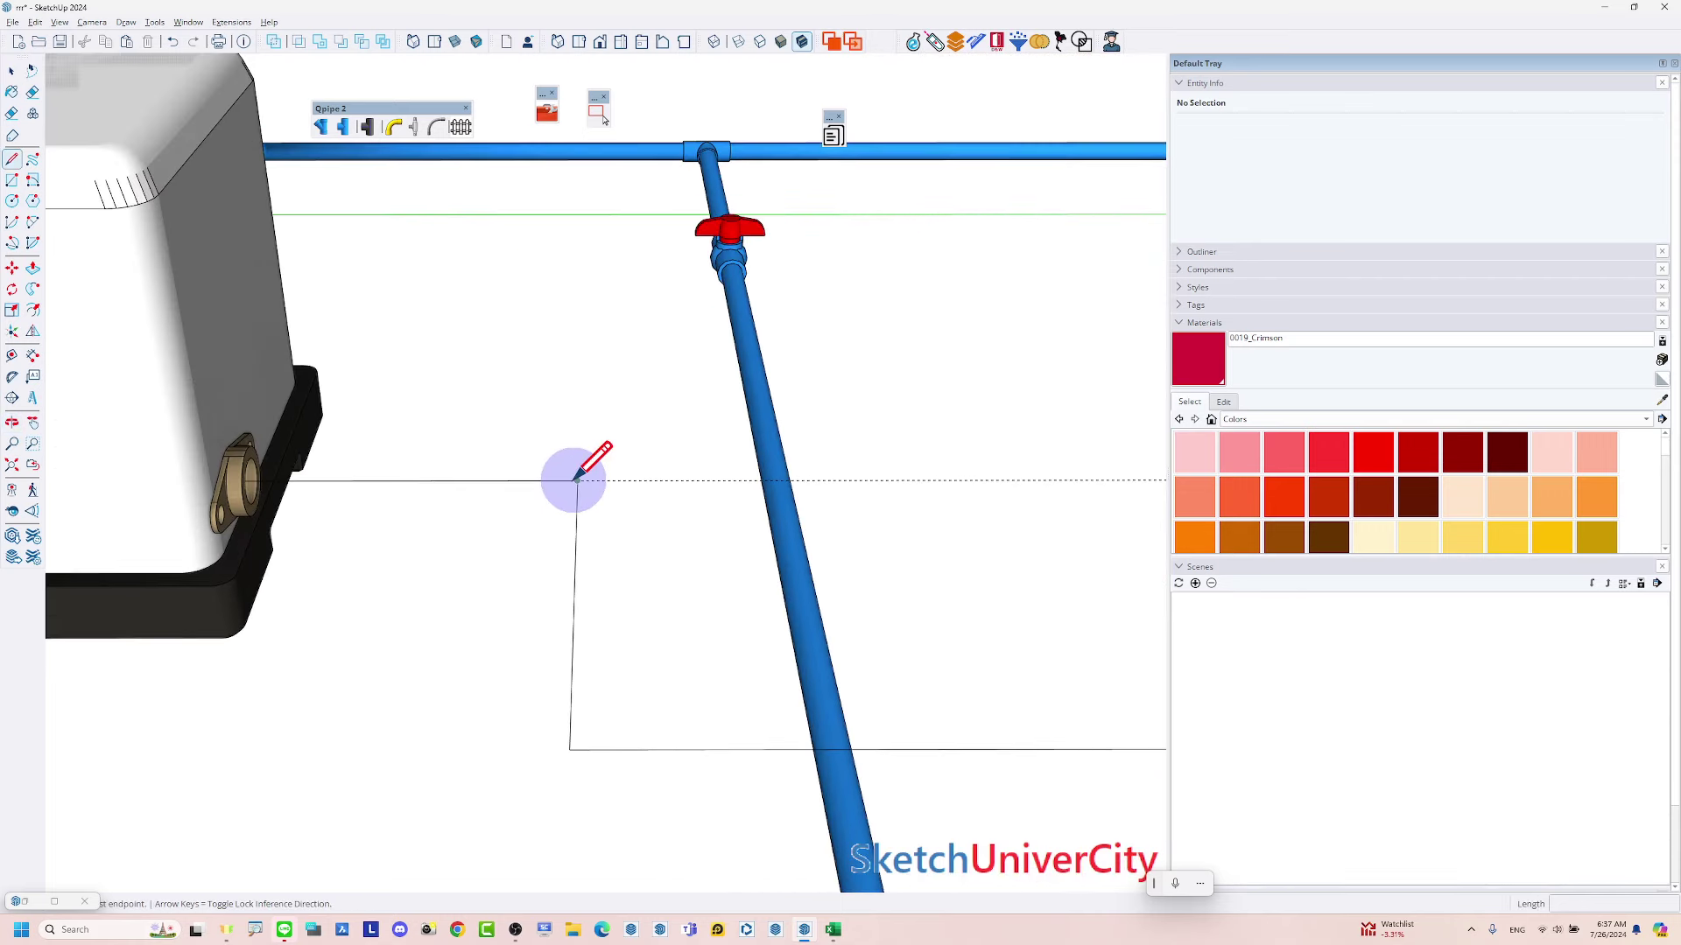
{"action": "left_click", "coordinate": [576, 480]}
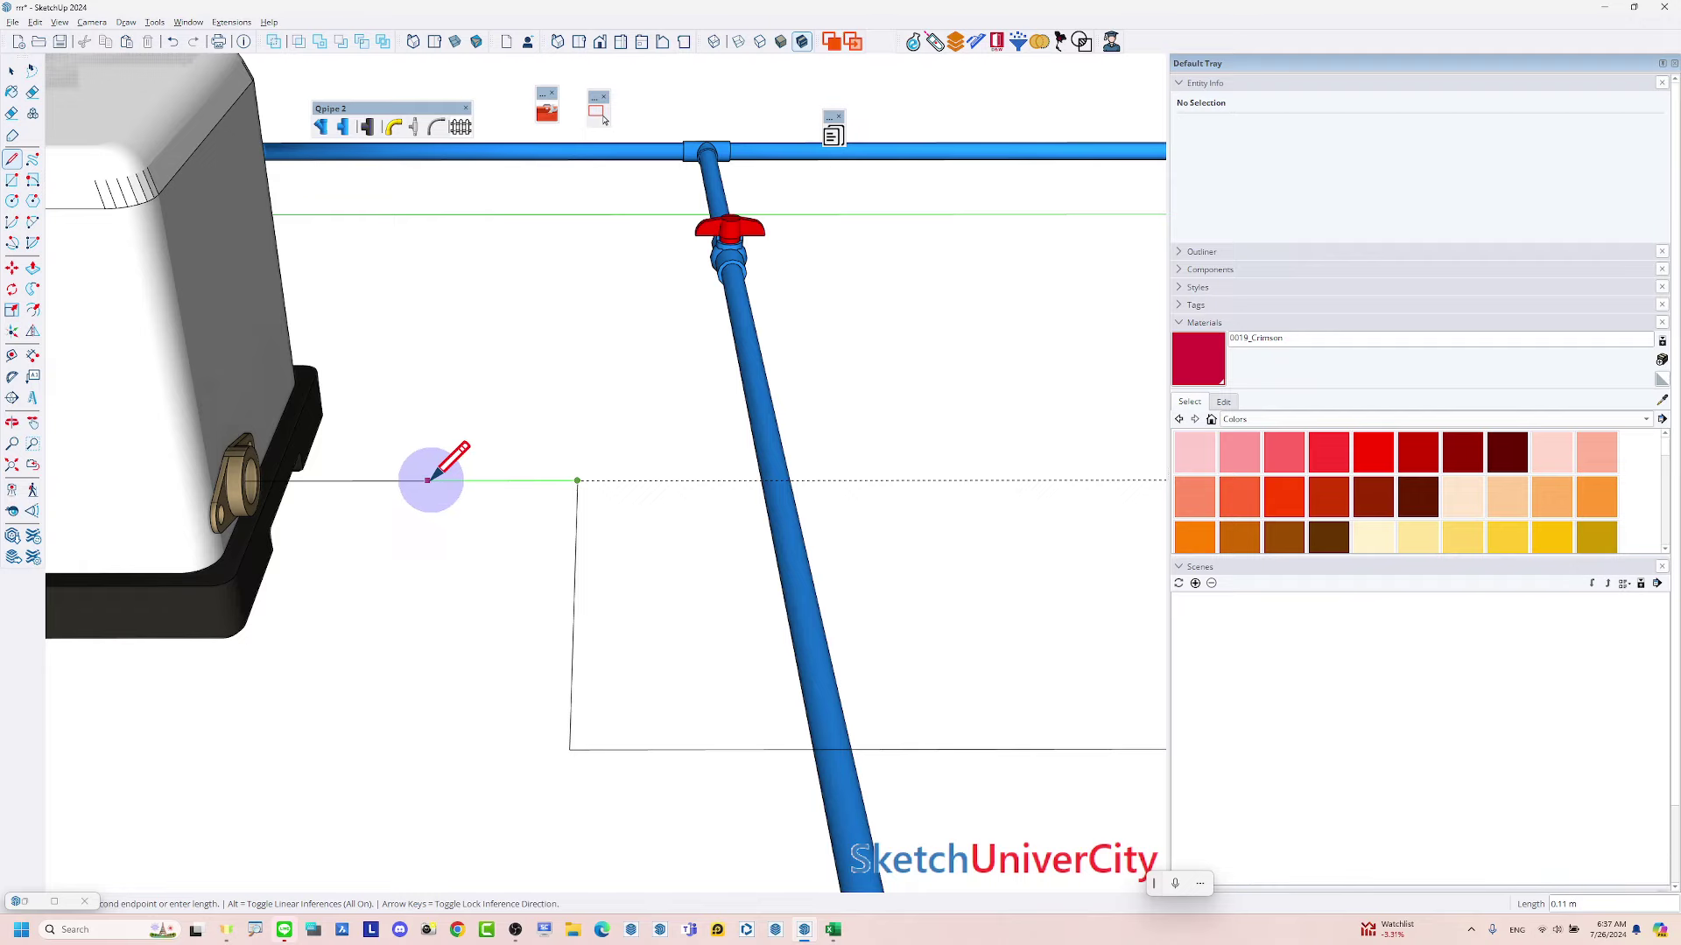
{"action": "scroll", "coordinate": [428, 480], "scroll_direction": "down", "scroll_amount": 3}
{"action": "scroll", "coordinate": [432, 486], "scroll_direction": "down", "scroll_amount": 2}
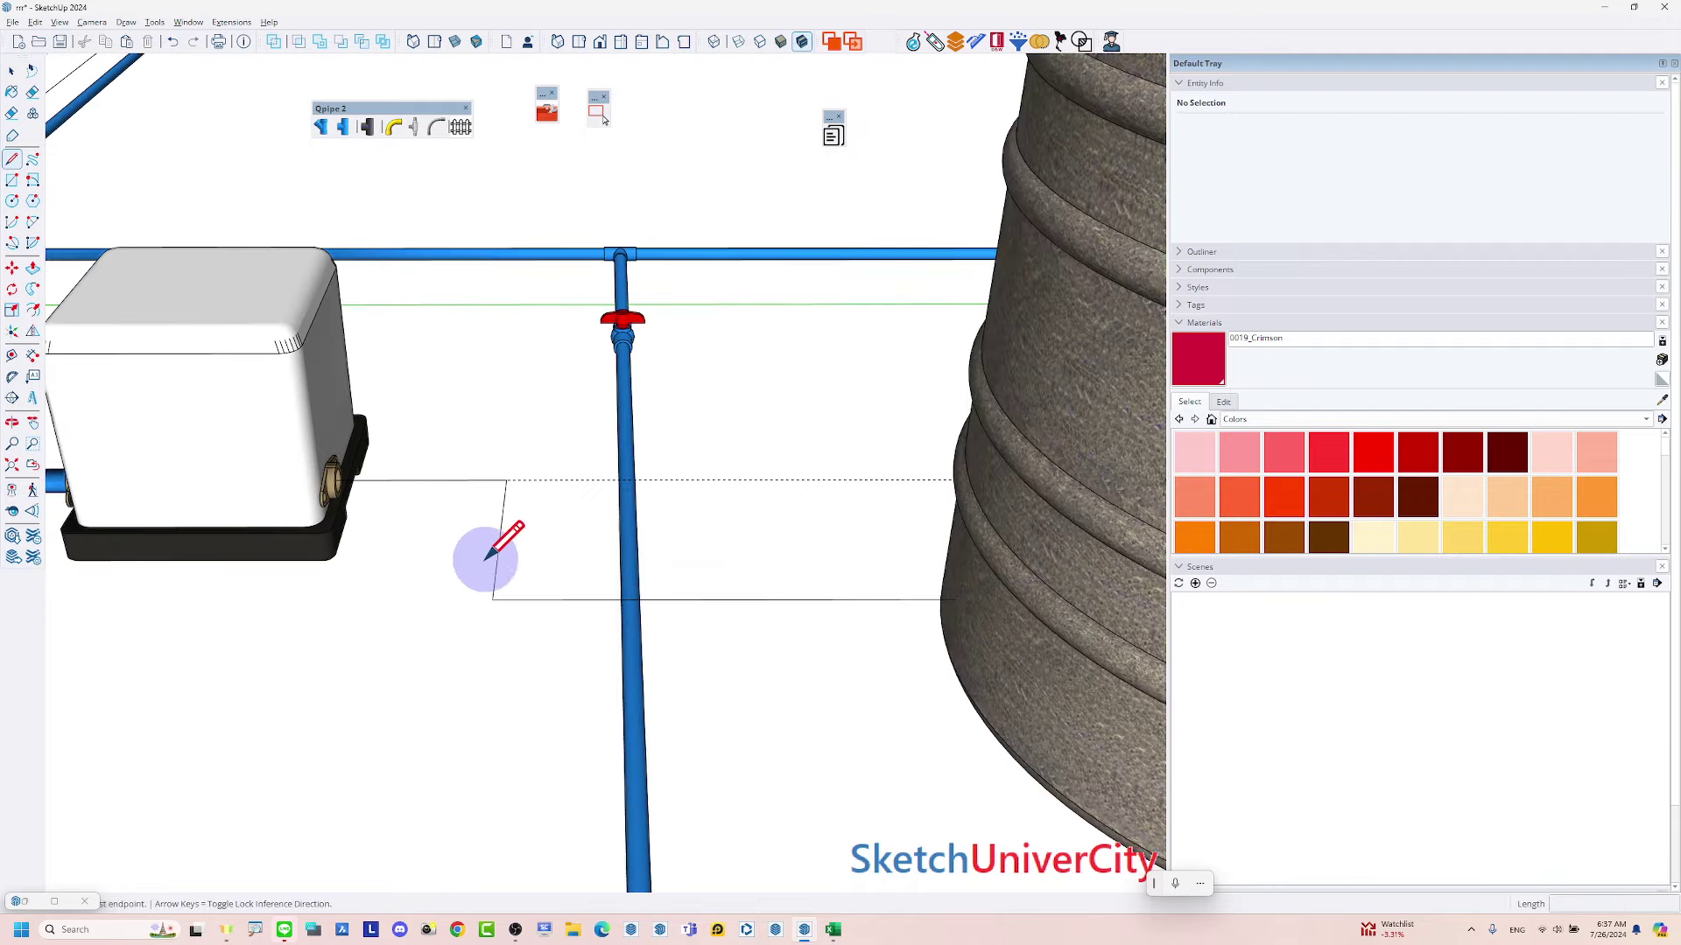
{"action": "mouse_move", "coordinate": [487, 555]}
{"action": "middle_mouse_down"}
{"action": "mouse_move", "coordinate": [600, 548]}
{"action": "mouse_move", "coordinate": [576, 580]}
{"action": "middle_mouse_up"}
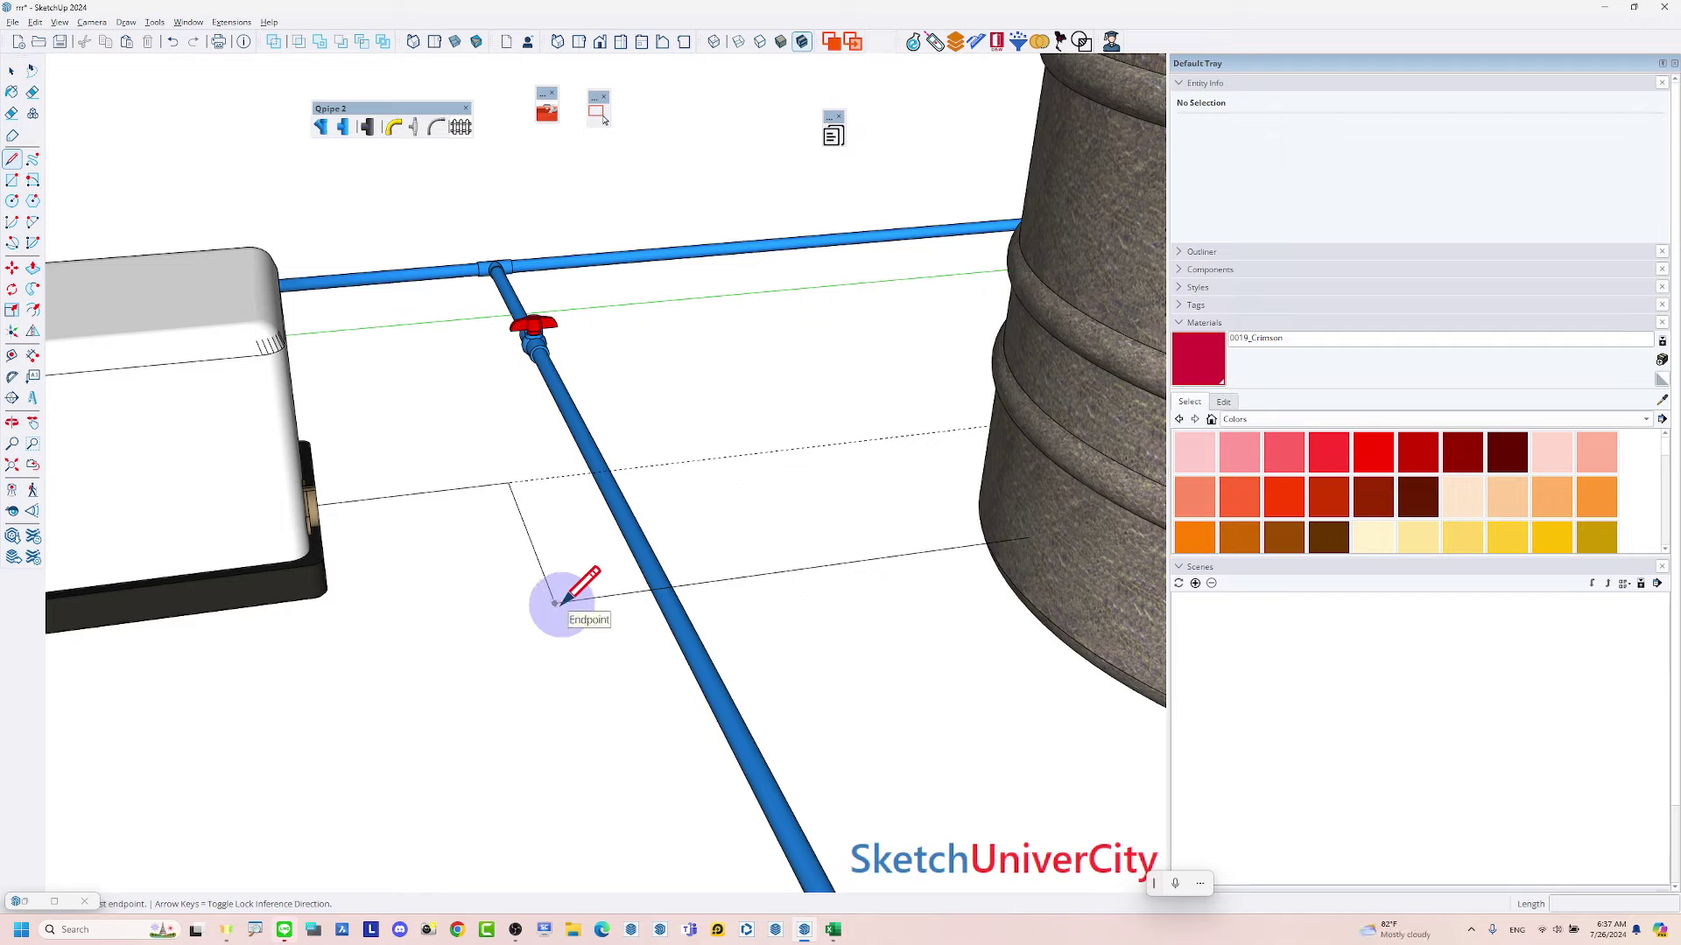
{"action": "left_click", "coordinate": [555, 602]}
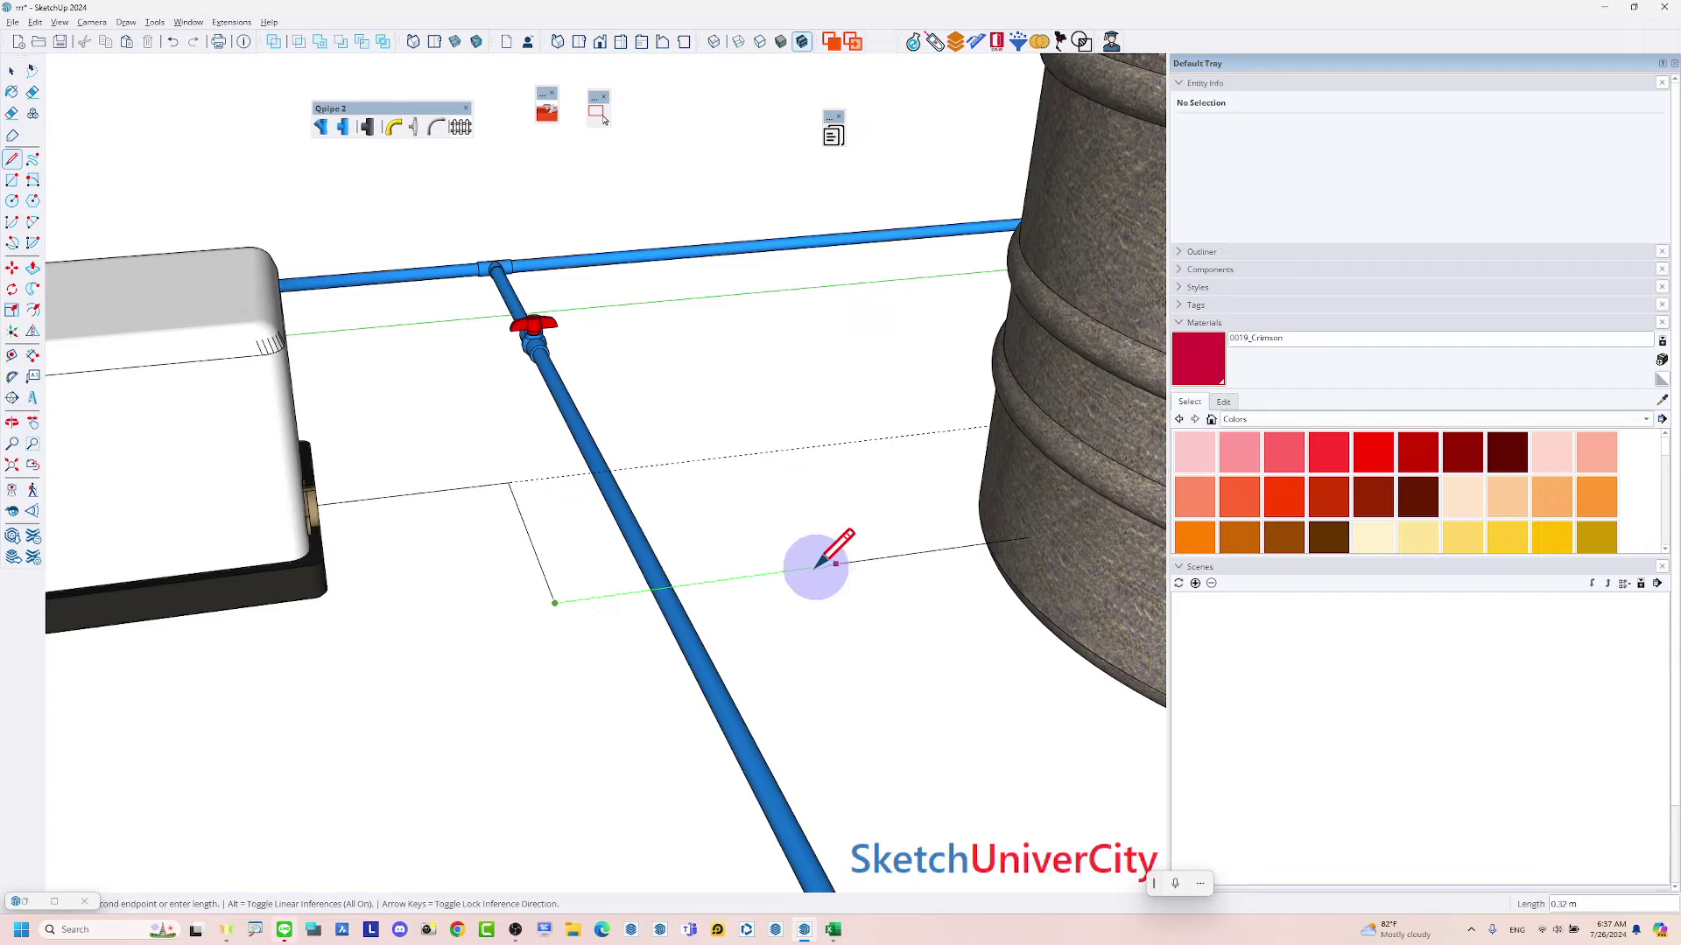
Finish the path at the tank and convert the edges to PVC Class 13.5 pipe with a ball valve
{"action": "left_click", "coordinate": [811, 568]}
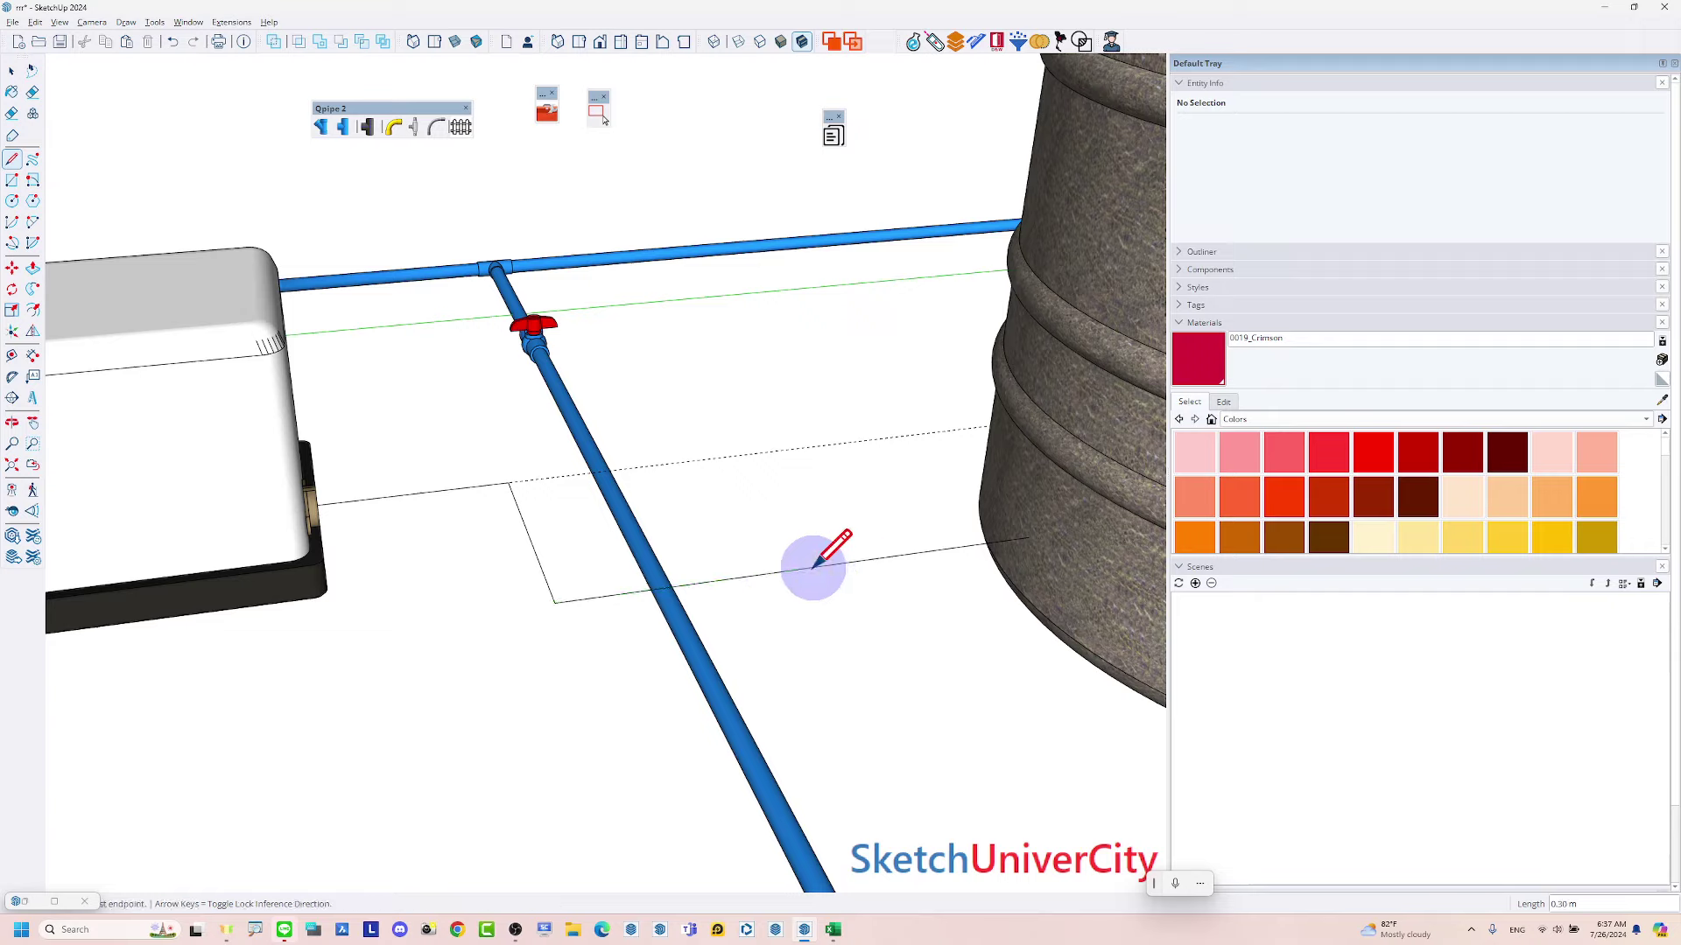
{"action": "key", "text": "space"}
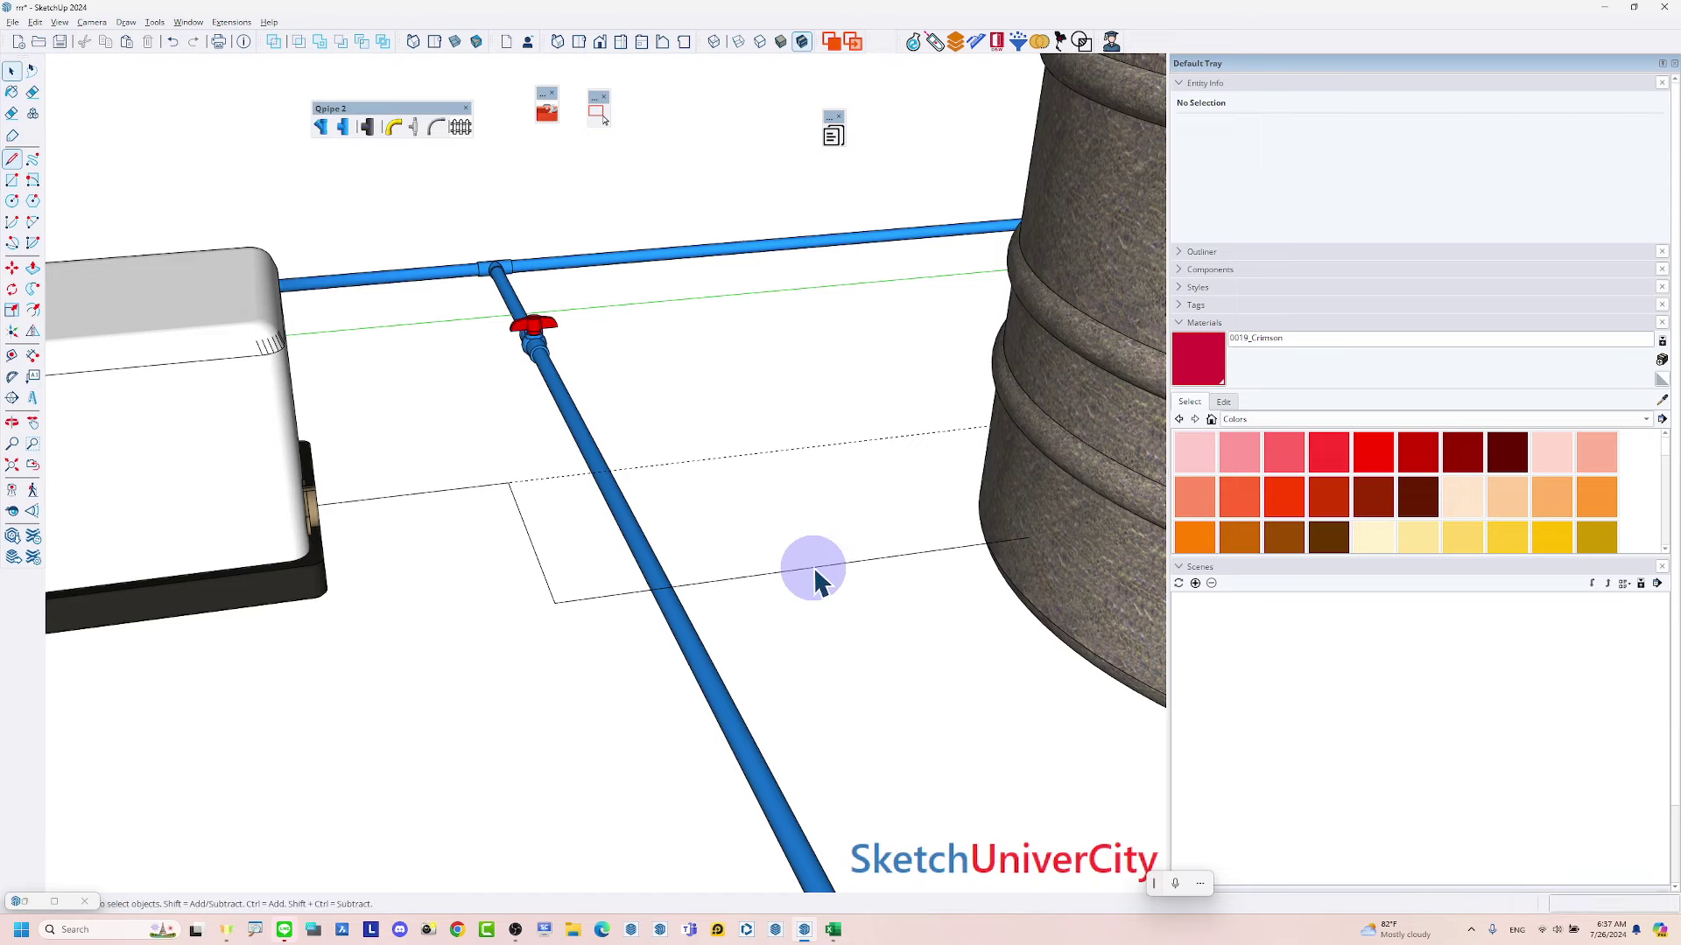
{"action": "left_click", "coordinate": [853, 573]}
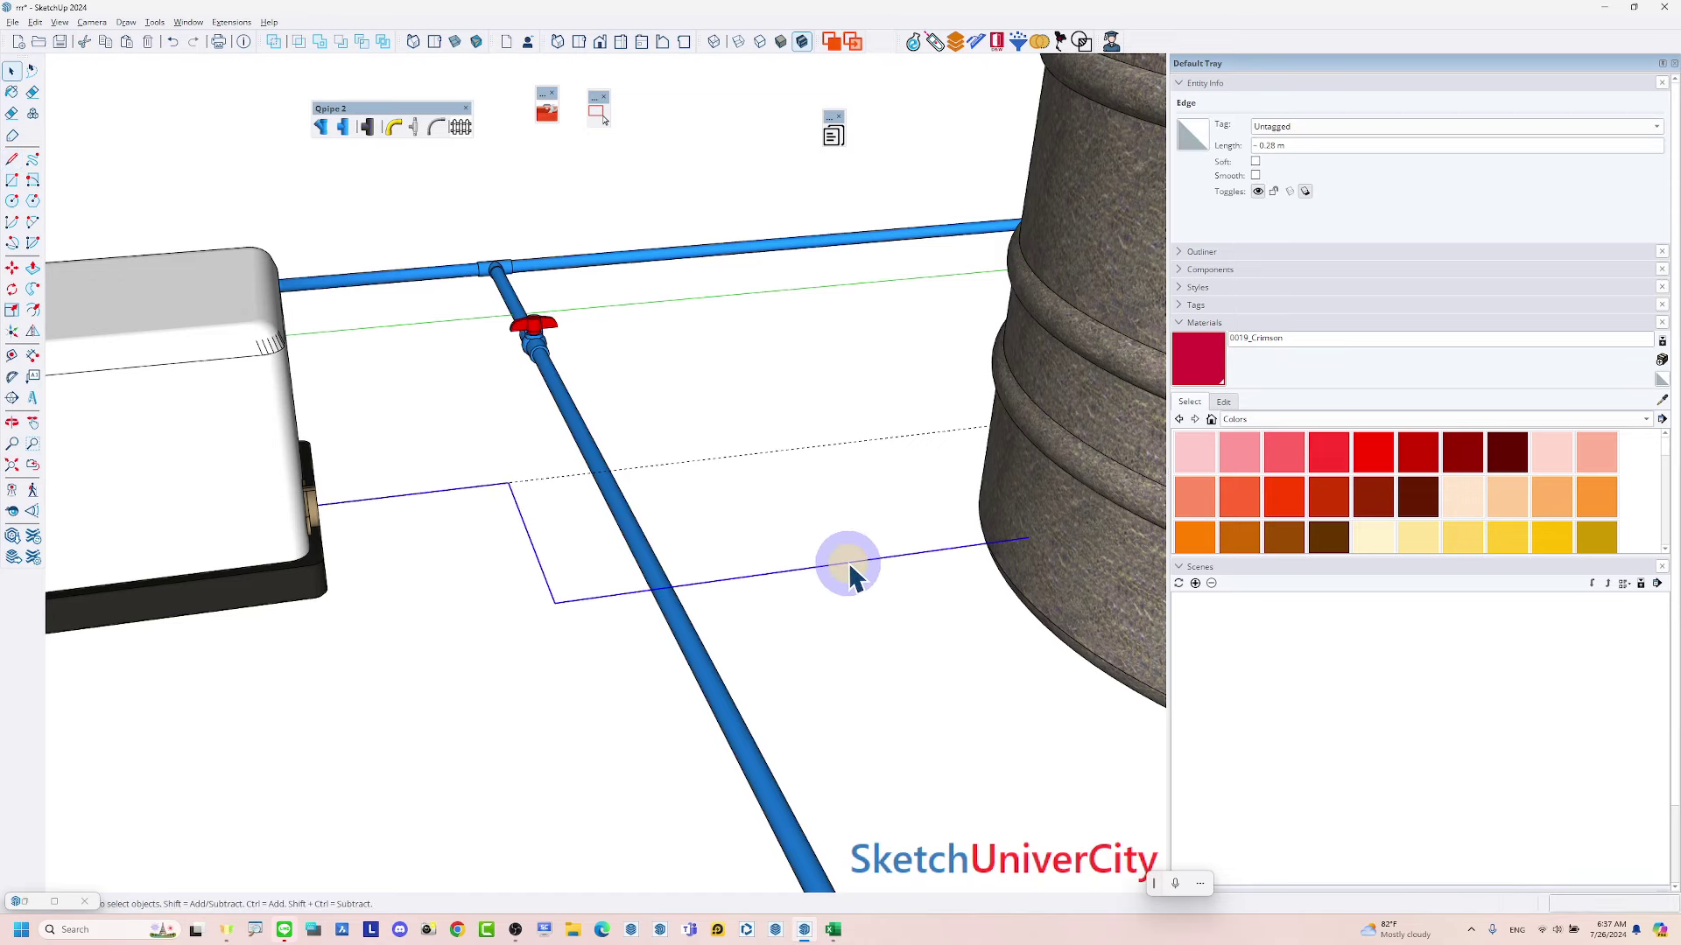
{"action": "scroll", "coordinate": [853, 573], "scroll_direction": "down", "scroll_amount": 3}
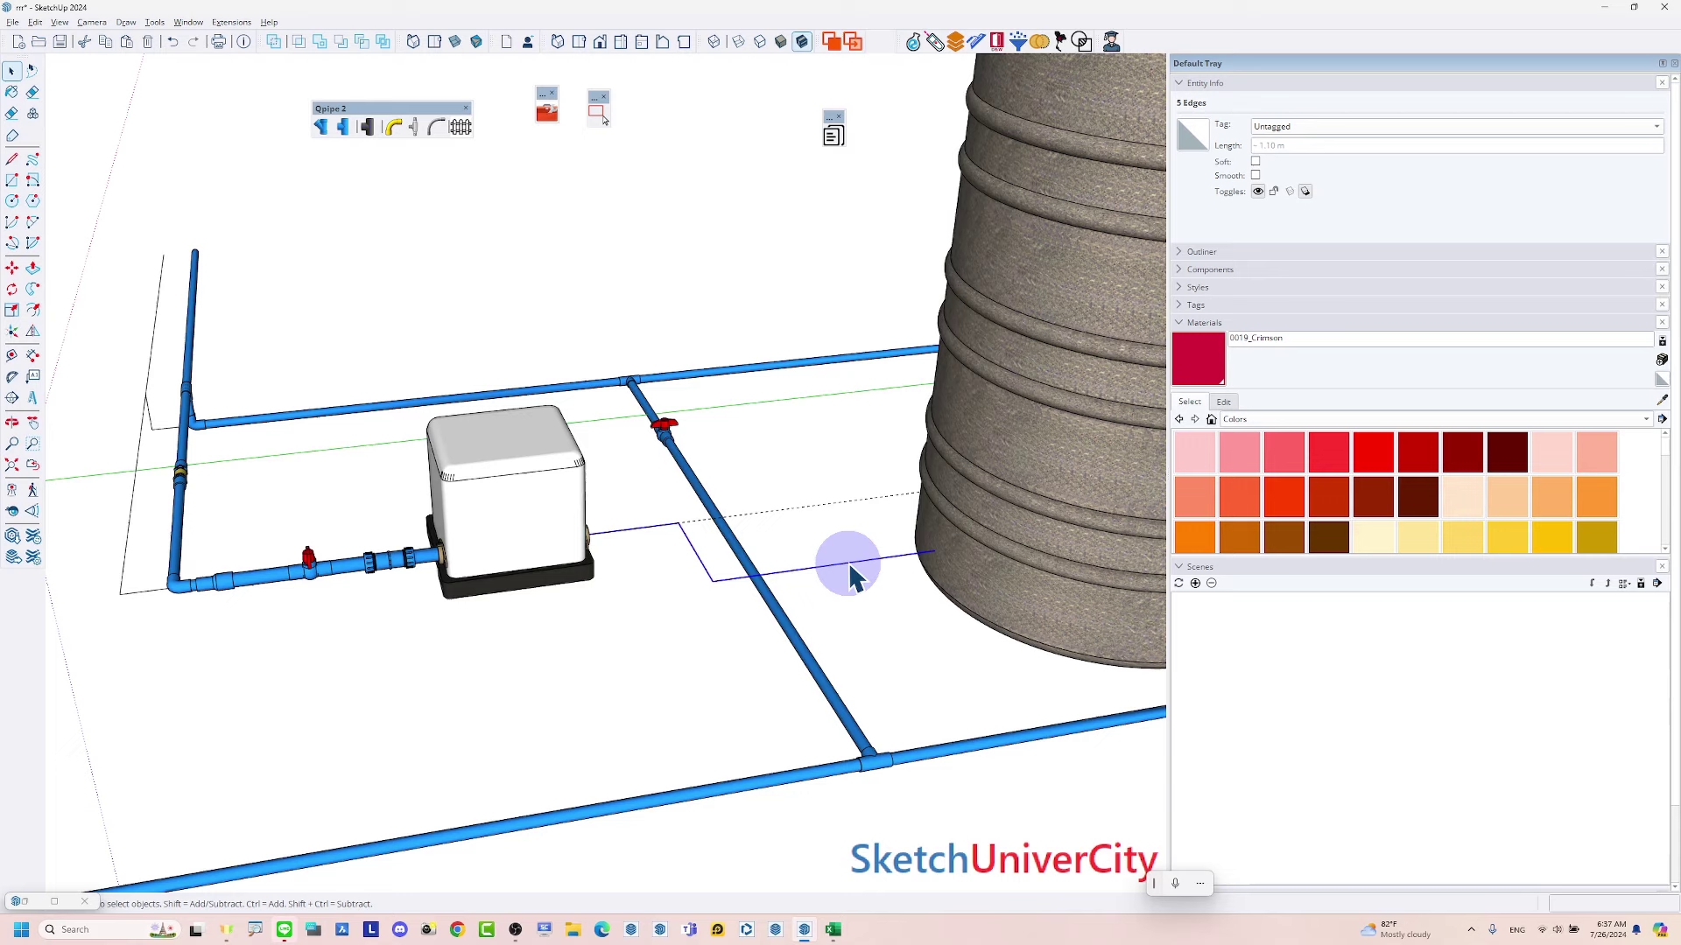
{"action": "left_click", "coordinate": [343, 129]}
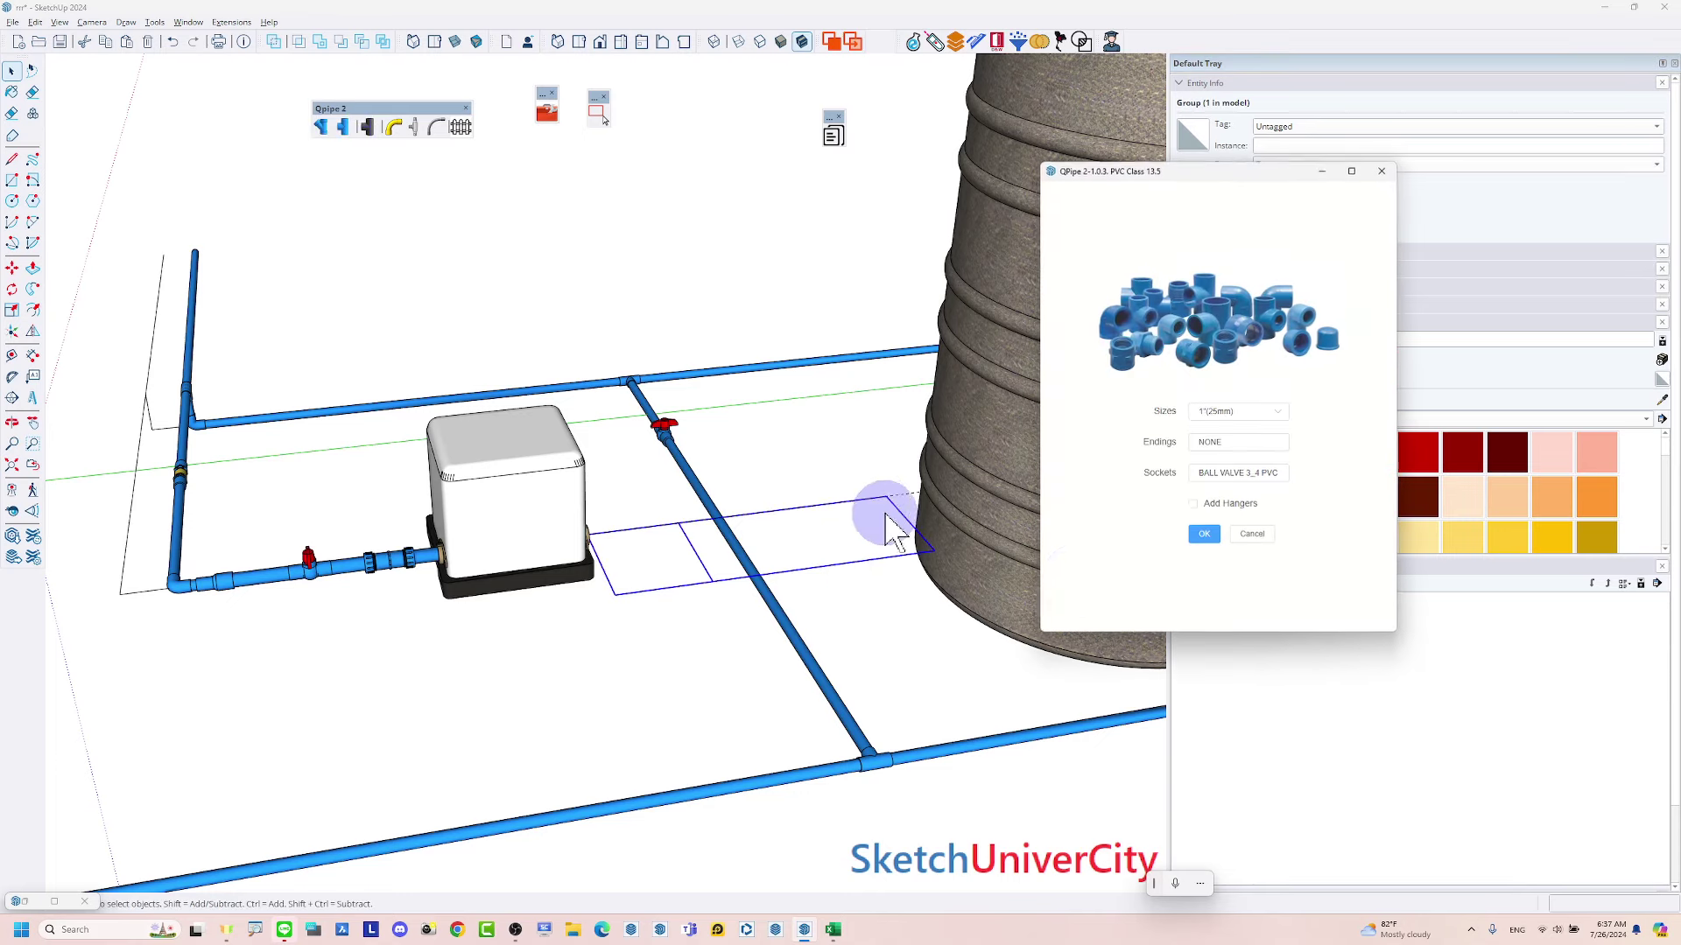
{"action": "left_click", "coordinate": [1205, 536]}
{"action": "mouse_move", "coordinate": [881, 581]}
{"action": "middle_mouse_down"}
{"action": "mouse_move", "coordinate": [713, 619]}
{"action": "mouse_move", "coordinate": [600, 488]}
{"action": "middle_mouse_up"}
{"action": "scroll", "coordinate": [601, 487], "scroll_direction": "up", "scroll_amount": 5}
Add union sockets to the ball valve next to the pump
{"action": "left_click", "coordinate": [600, 487]}
{"action": "left_click", "coordinate": [762, 561]}
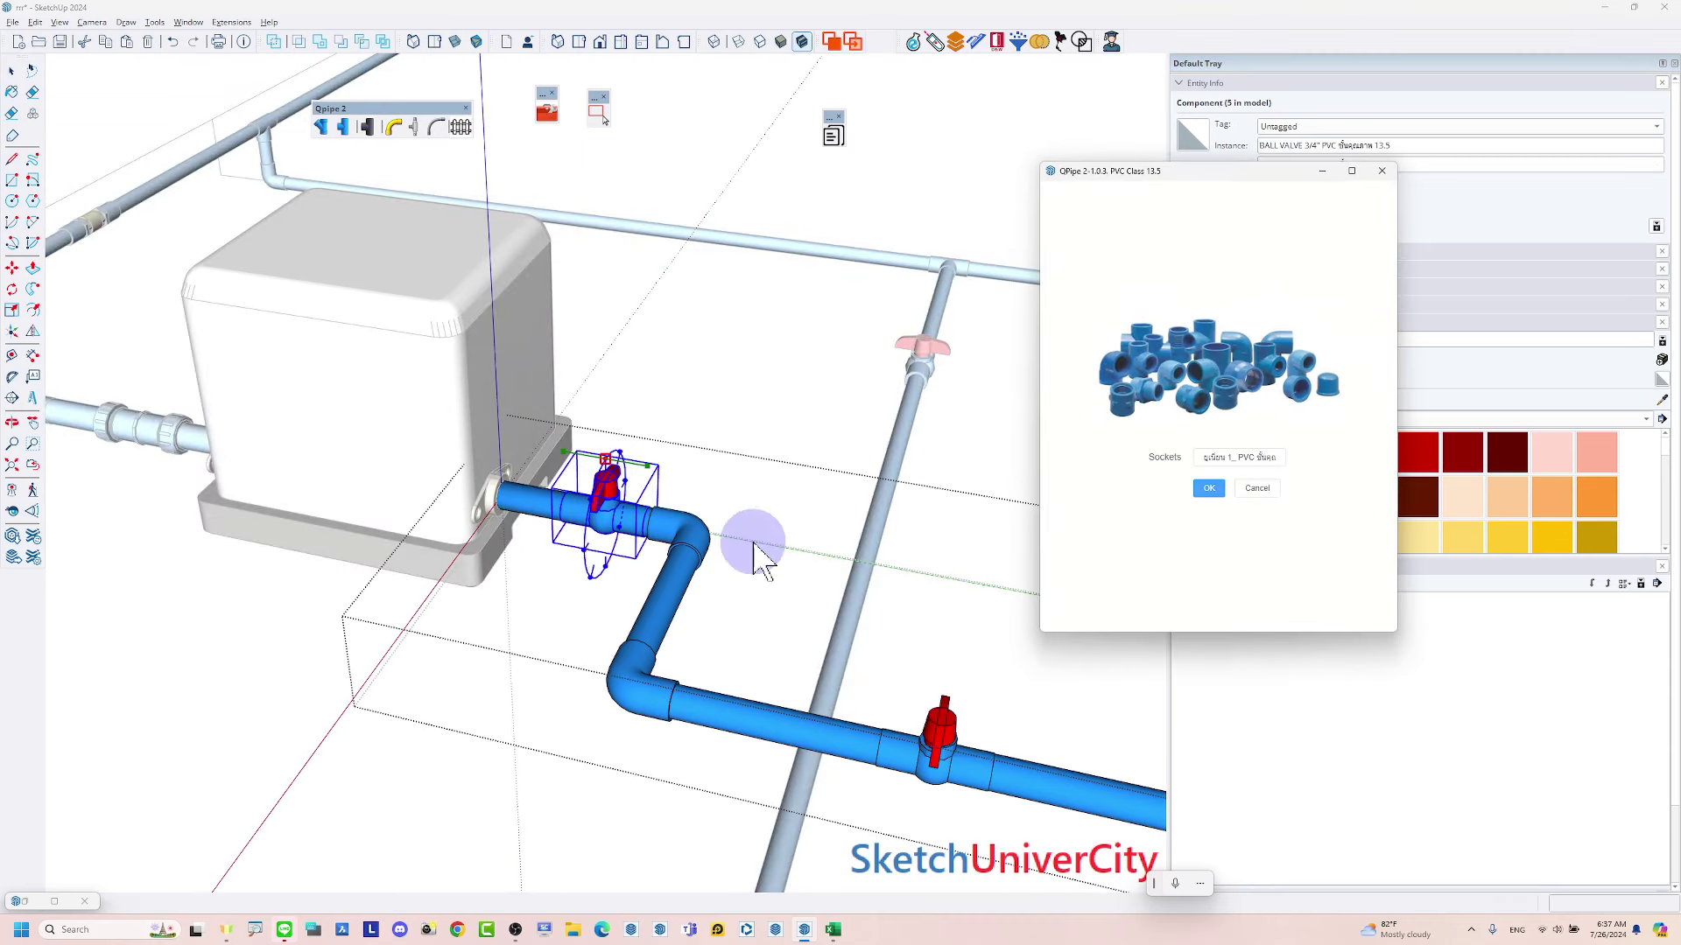
{"action": "left_click", "coordinate": [1208, 496]}
{"action": "scroll", "coordinate": [732, 499], "scroll_direction": "down", "scroll_amount": 5}
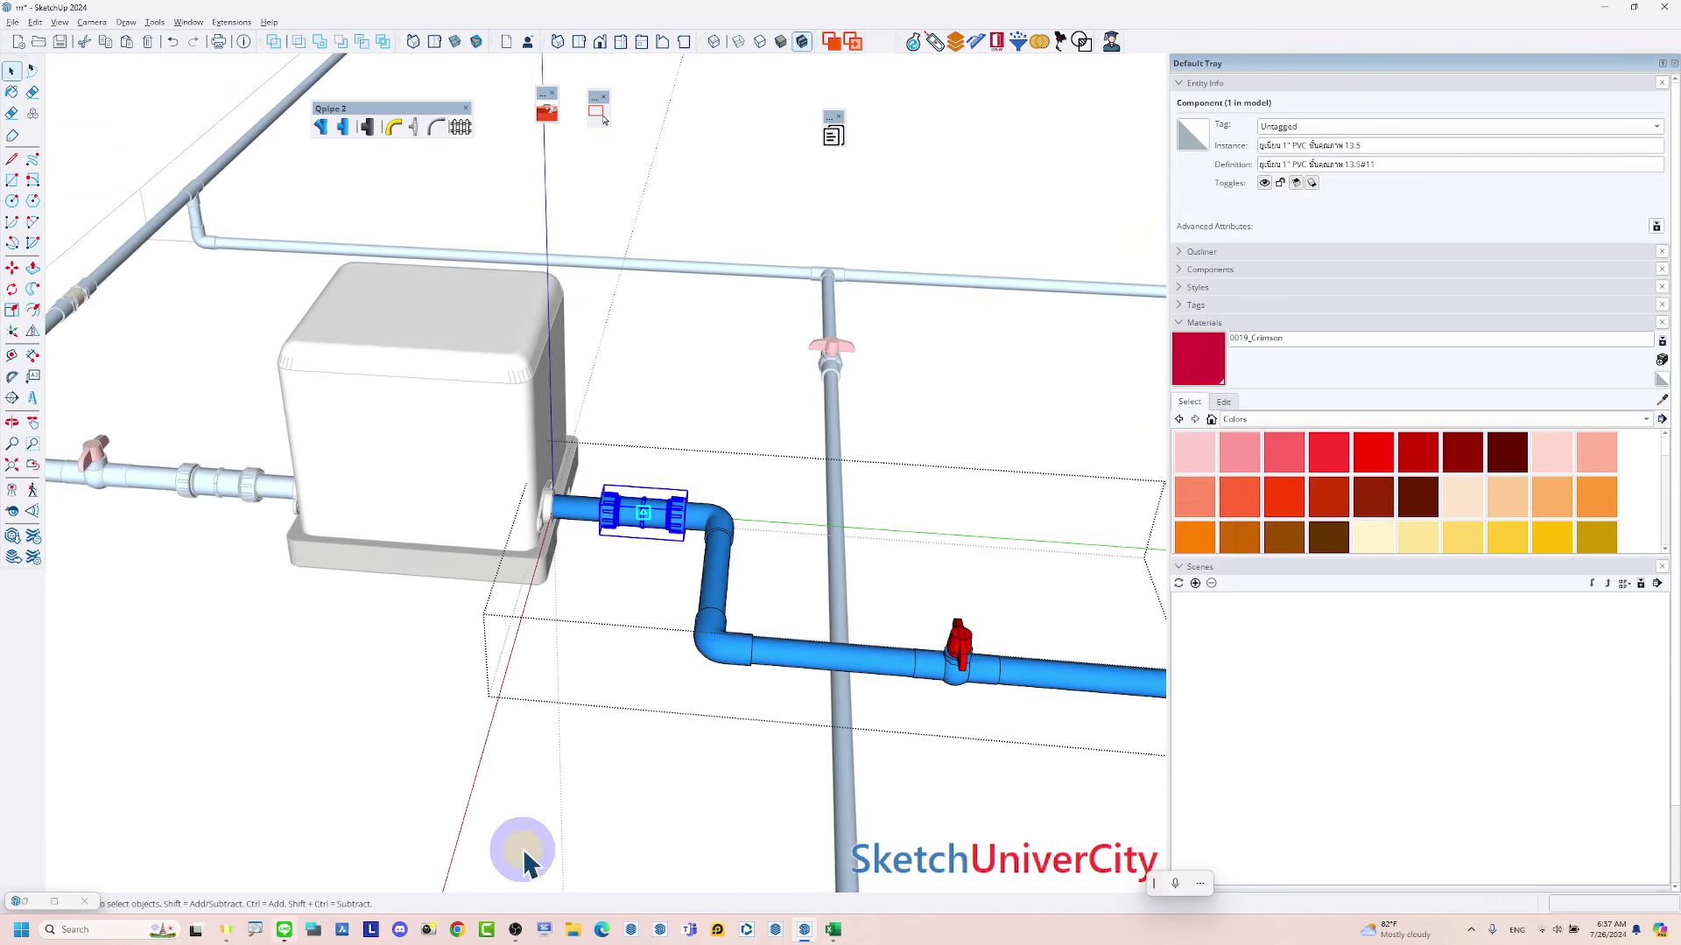
{"action": "mouse_move", "coordinate": [517, 855]}
{"action": "middle_mouse_down"}
{"action": "mouse_move", "coordinate": [386, 570]}
{"action": "mouse_move", "coordinate": [643, 549]}
{"action": "mouse_move", "coordinate": [592, 570]}
{"action": "mouse_move", "coordinate": [769, 542]}
{"action": "middle_mouse_up"}
{"action": "scroll", "coordinate": [644, 549], "scroll_direction": "down", "scroll_amount": 3}
Zoom in on the elbow at the tank top and select the open pipe end
{"action": "scroll", "coordinate": [874, 262], "scroll_direction": "up", "scroll_amount": 3}
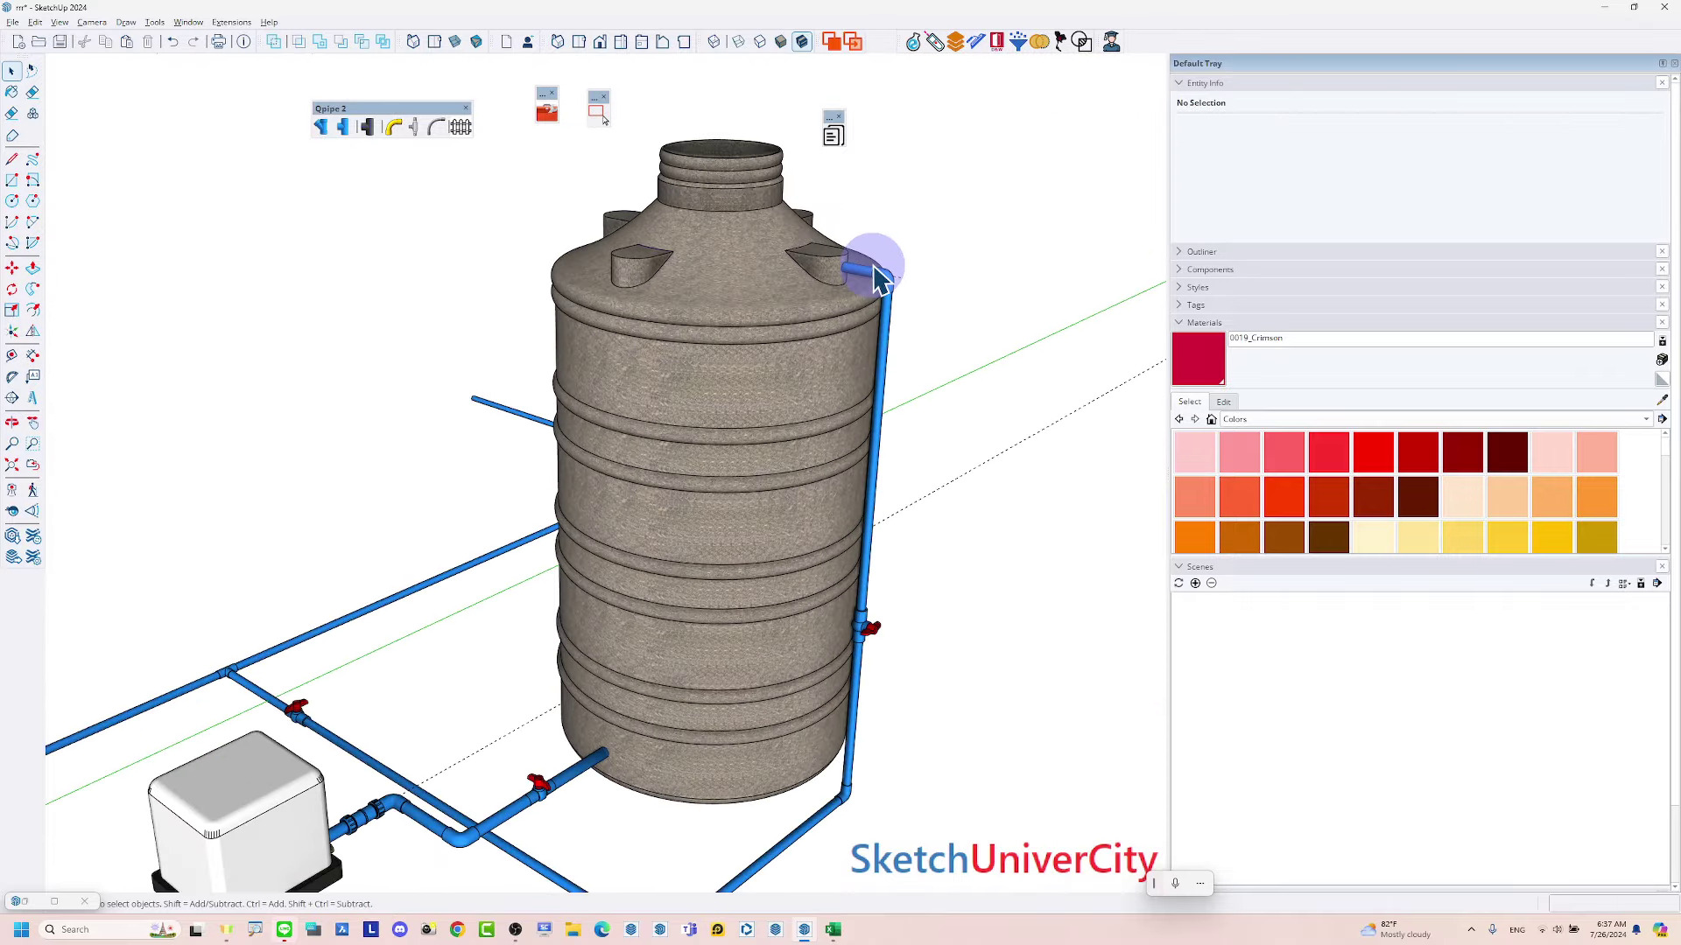
{"action": "scroll", "coordinate": [875, 281], "scroll_direction": "up", "scroll_amount": 3}
{"action": "scroll", "coordinate": [875, 281], "scroll_direction": "up", "scroll_amount": 2}
{"action": "scroll", "coordinate": [963, 280], "scroll_direction": "up", "scroll_amount": 3}
{"action": "mouse_move", "coordinate": [866, 251]}
{"action": "middle_mouse_down"}
{"action": "mouse_move", "coordinate": [770, 364]}
{"action": "mouse_move", "coordinate": [908, 364]}
{"action": "mouse_move", "coordinate": [750, 363]}
{"action": "mouse_move", "coordinate": [945, 330]}
{"action": "mouse_move", "coordinate": [709, 333]}
{"action": "middle_mouse_up"}
{"action": "scroll", "coordinate": [943, 354], "scroll_direction": "up", "scroll_amount": 2}
{"action": "scroll", "coordinate": [746, 360], "scroll_direction": "up", "scroll_amount": 2}
{"action": "scroll", "coordinate": [649, 304], "scroll_direction": "up", "scroll_amount": 2}
{"action": "left_click", "coordinate": [647, 303]}
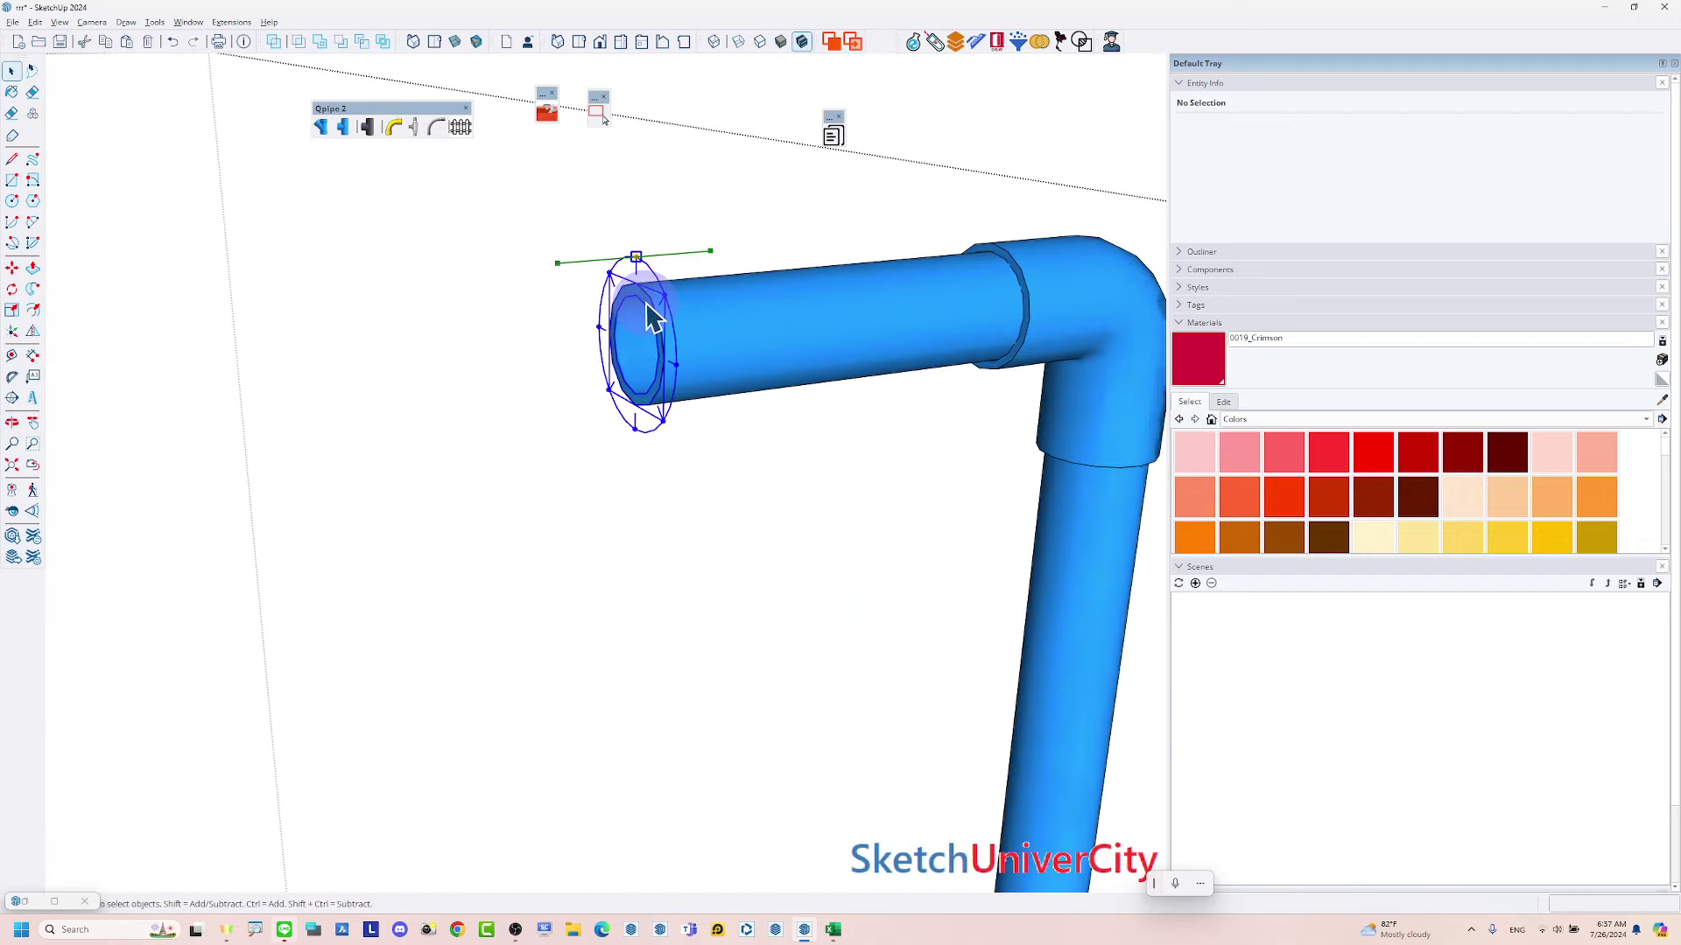
{"action": "scroll", "coordinate": [634, 248], "scroll_direction": "up", "scroll_amount": 3}
Add a 3/4" Male PVC threaded adapter ending to the pipe end
{"action": "left_click", "coordinate": [636, 244]}
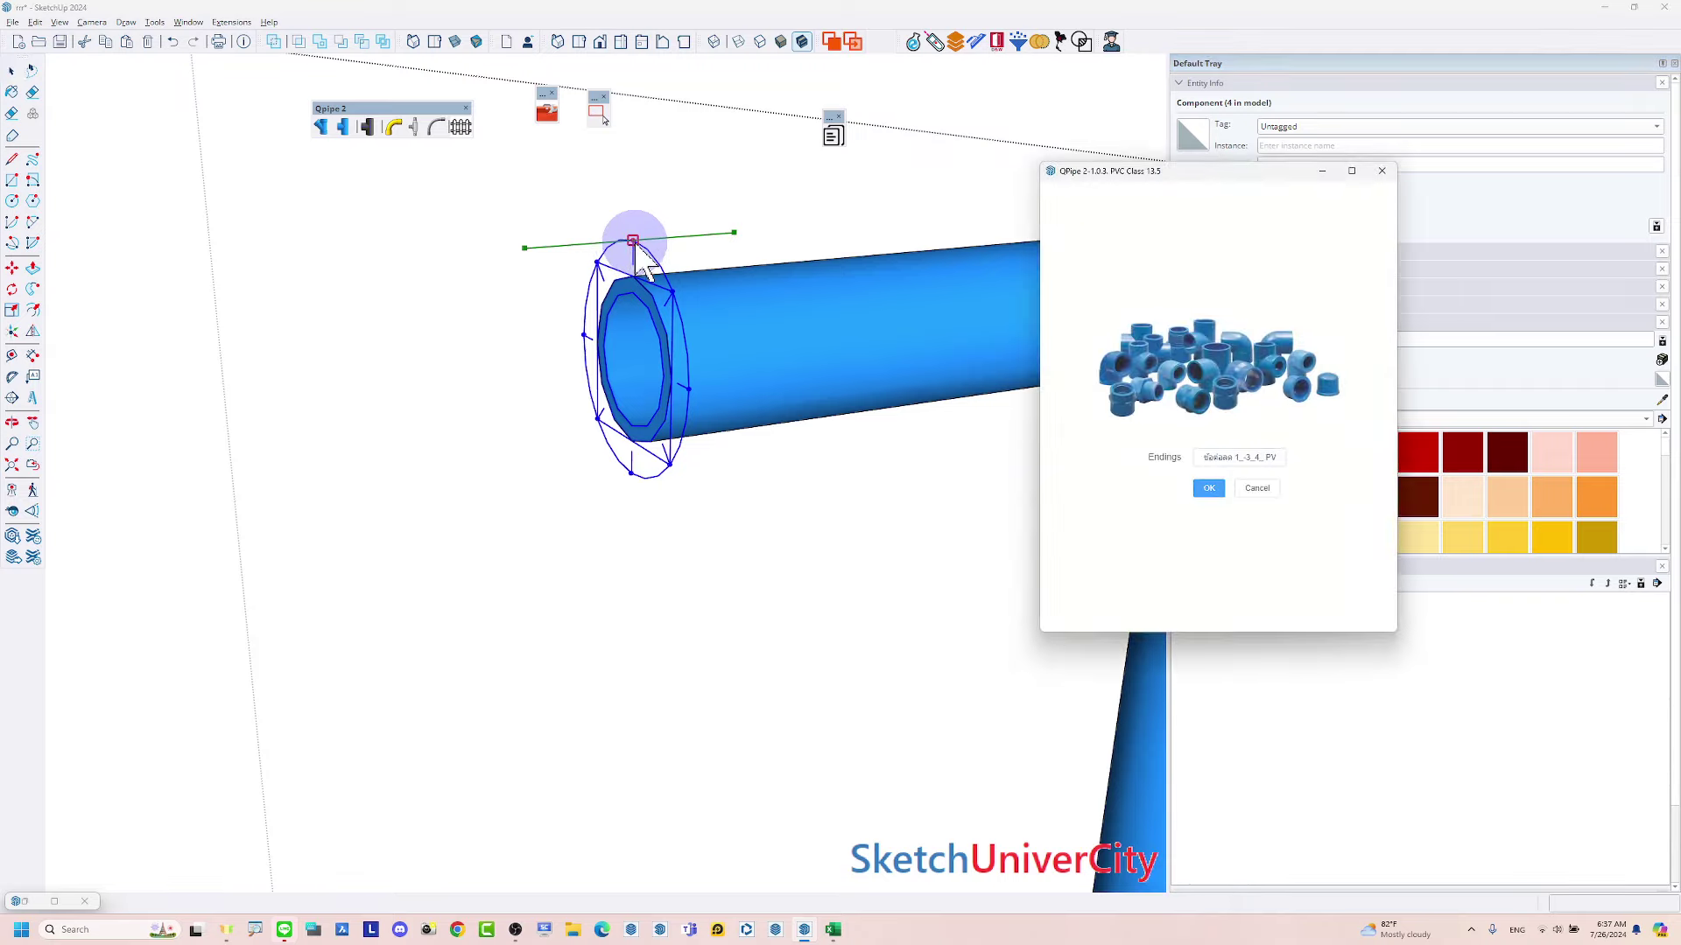
{"action": "left_click", "coordinate": [1261, 459]}
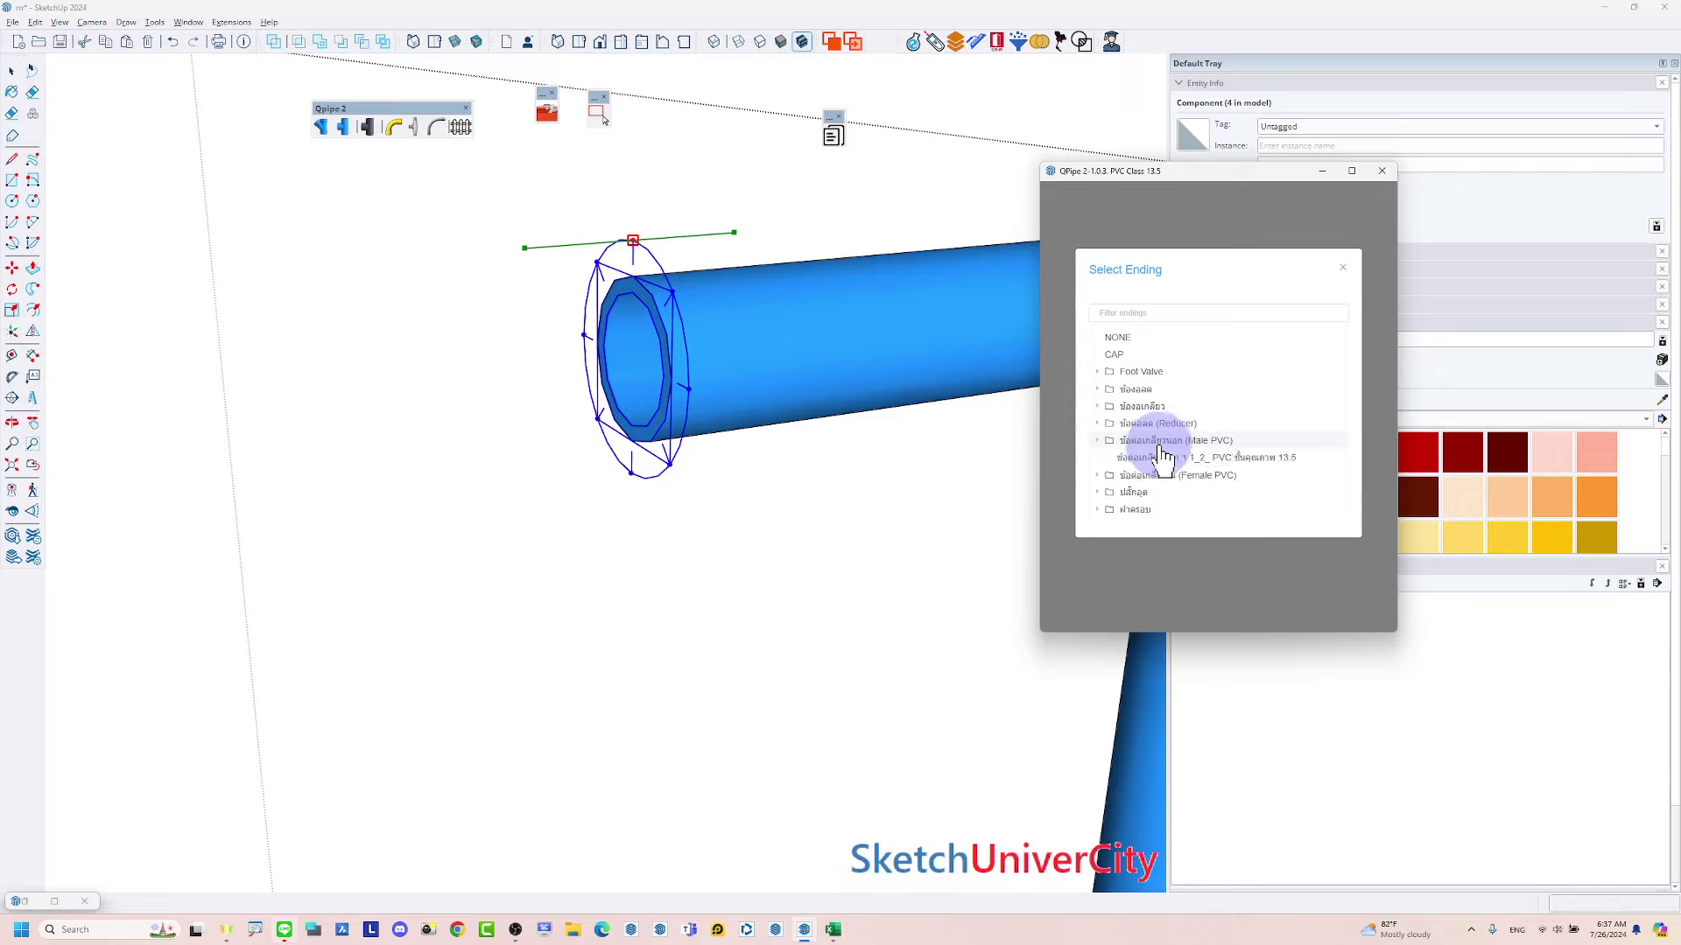
{"action": "left_click", "coordinate": [1161, 443]}
{"action": "scroll", "coordinate": [1170, 486], "scroll_direction": "down", "scroll_amount": 3}
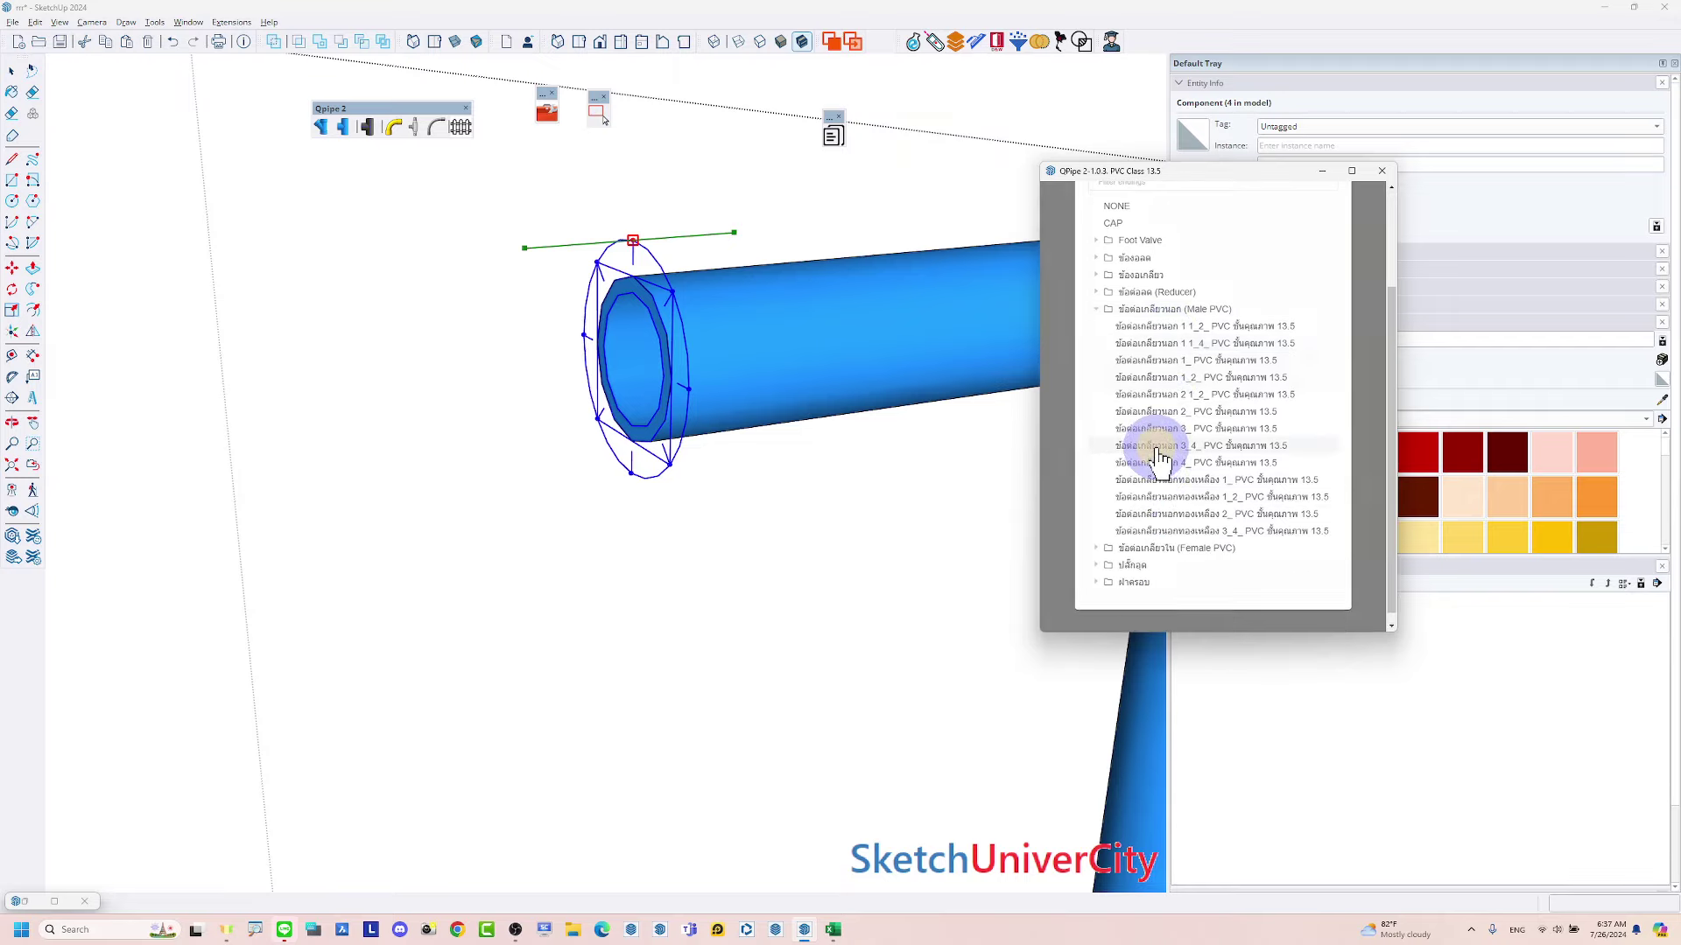
{"action": "left_click", "coordinate": [1159, 450]}
{"action": "left_click", "coordinate": [1207, 484]}
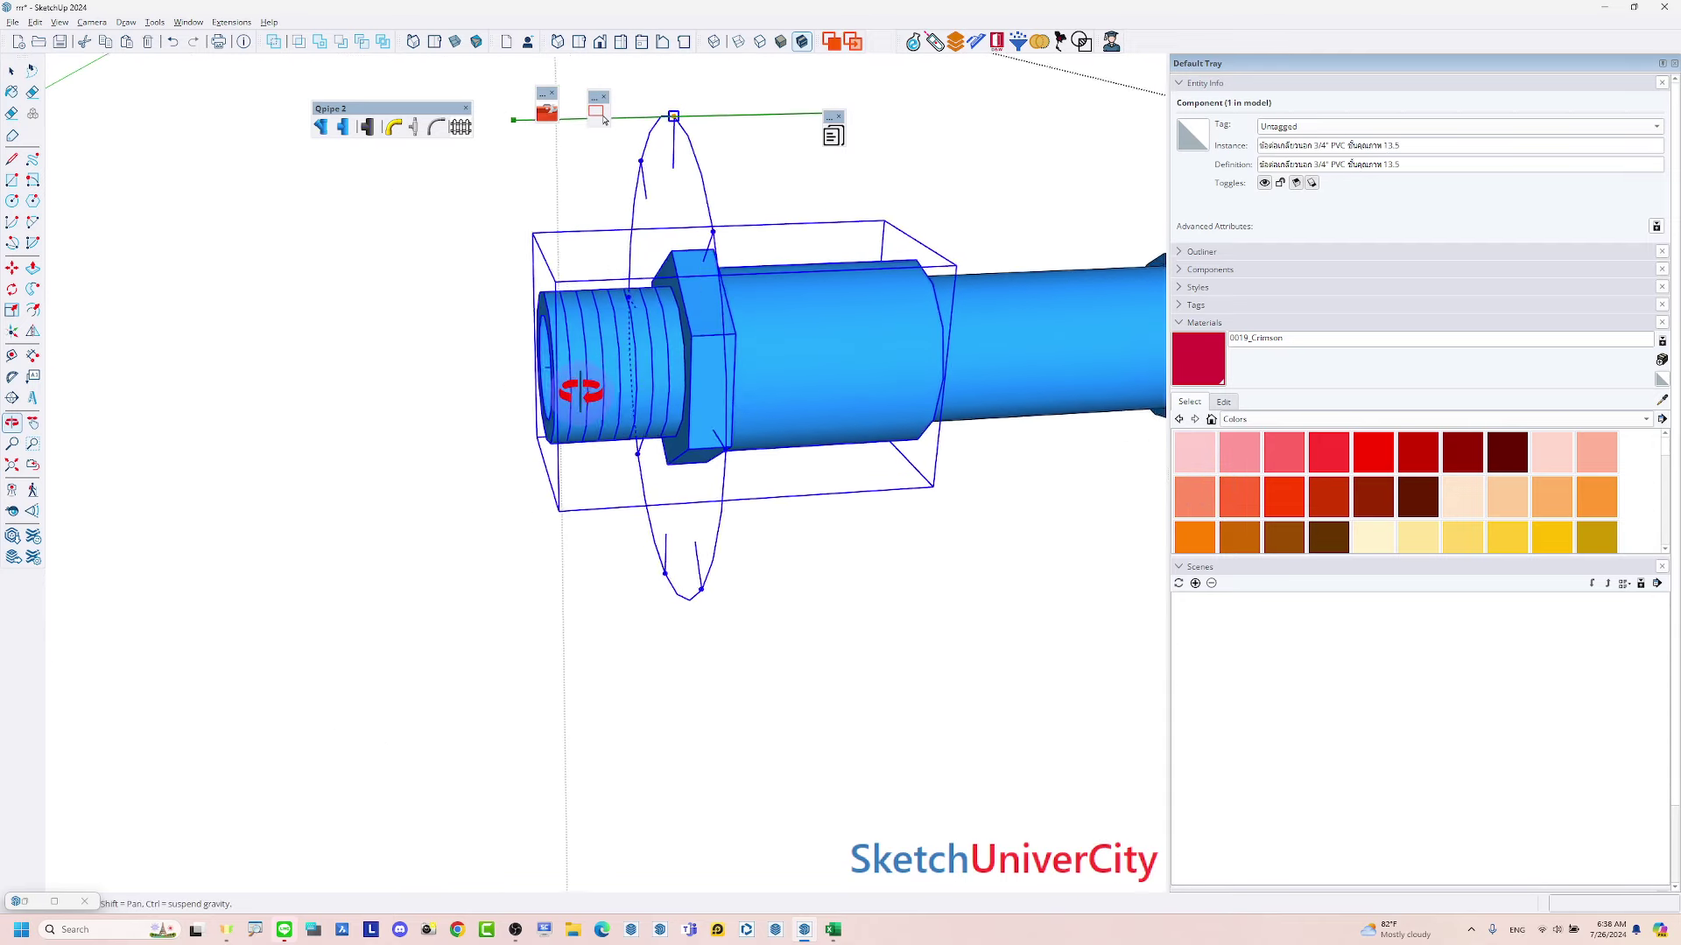
{"action": "scroll", "coordinate": [580, 391], "scroll_direction": "down", "scroll_amount": 3}
{"action": "key", "text": "space"}
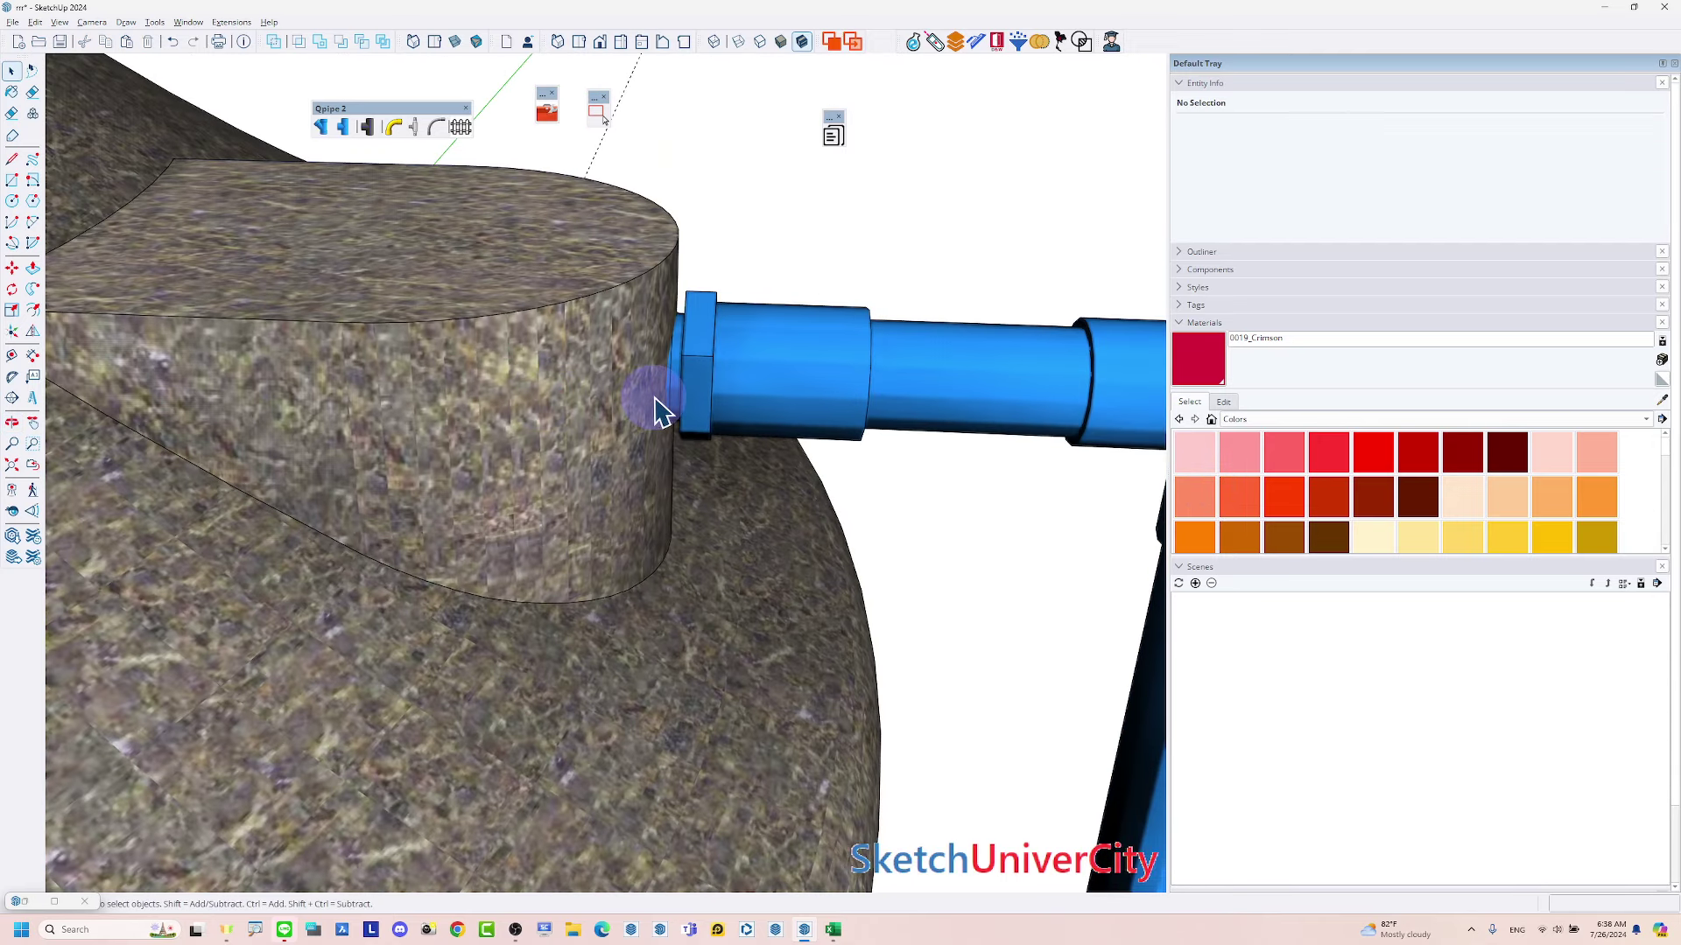
Select the vertical PVC riser pipe group beside the tank
{"action": "scroll", "coordinate": [635, 337], "scroll_direction": "down", "scroll_amount": 2}
{"action": "left_click", "coordinate": [635, 337]}
{"action": "scroll", "coordinate": [634, 337], "scroll_direction": "down", "scroll_amount": 5}
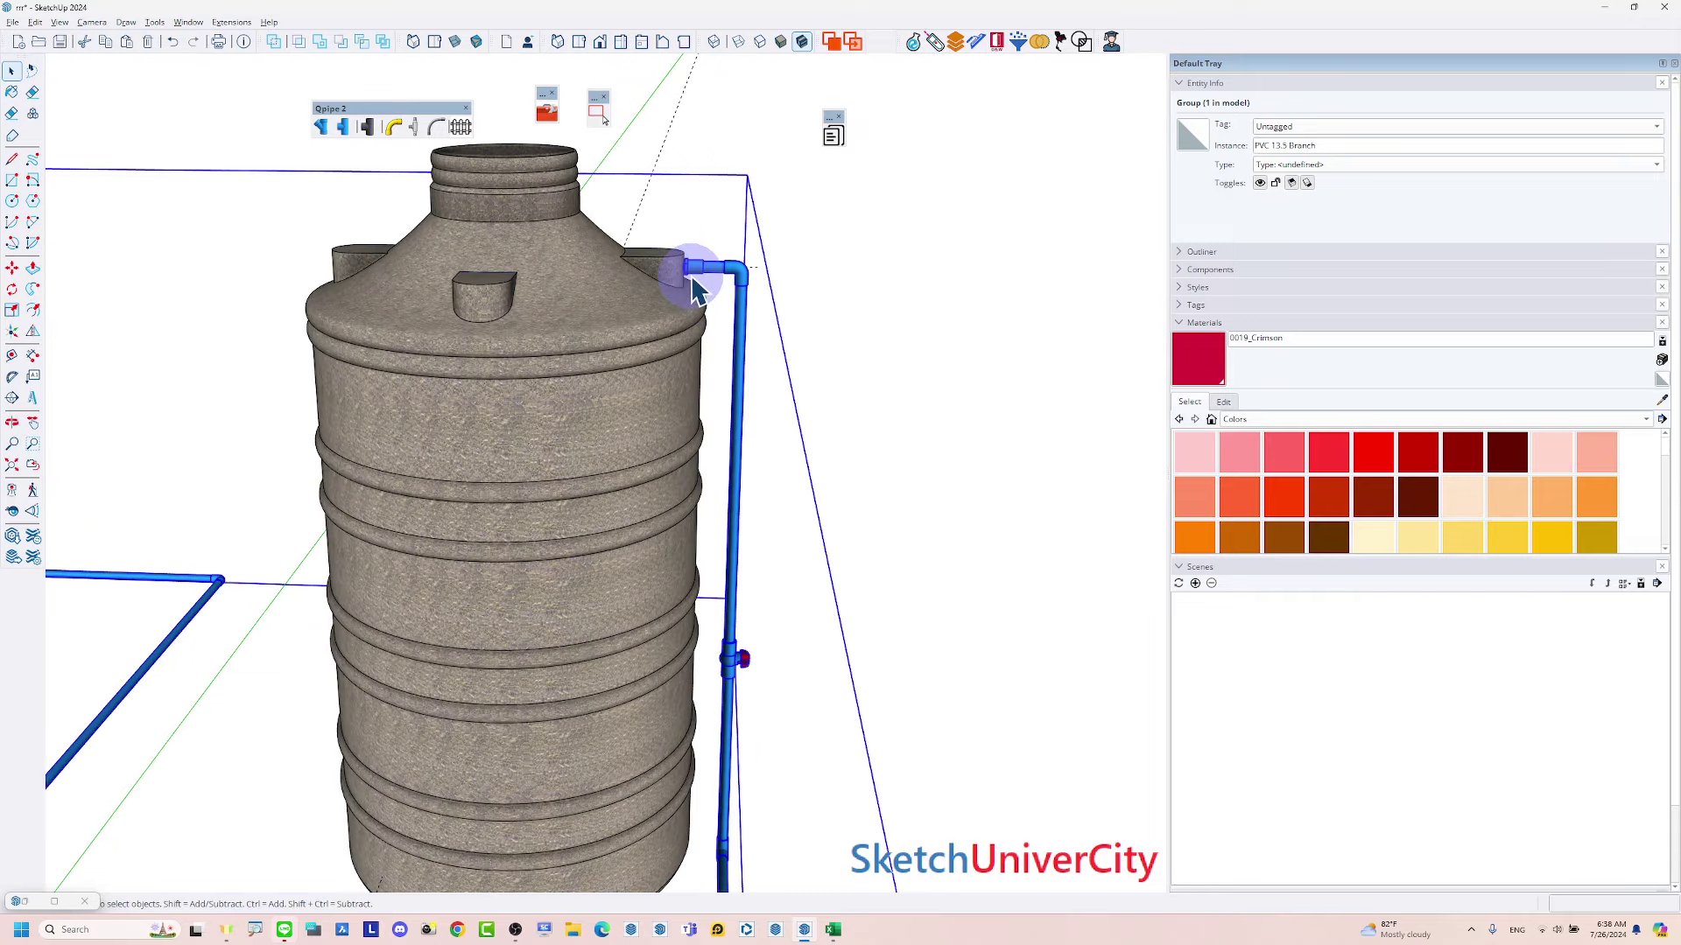
{"action": "scroll", "coordinate": [694, 271], "scroll_direction": "up", "scroll_amount": 4}
{"action": "scroll", "coordinate": [694, 270], "scroll_direction": "up", "scroll_amount": 1}
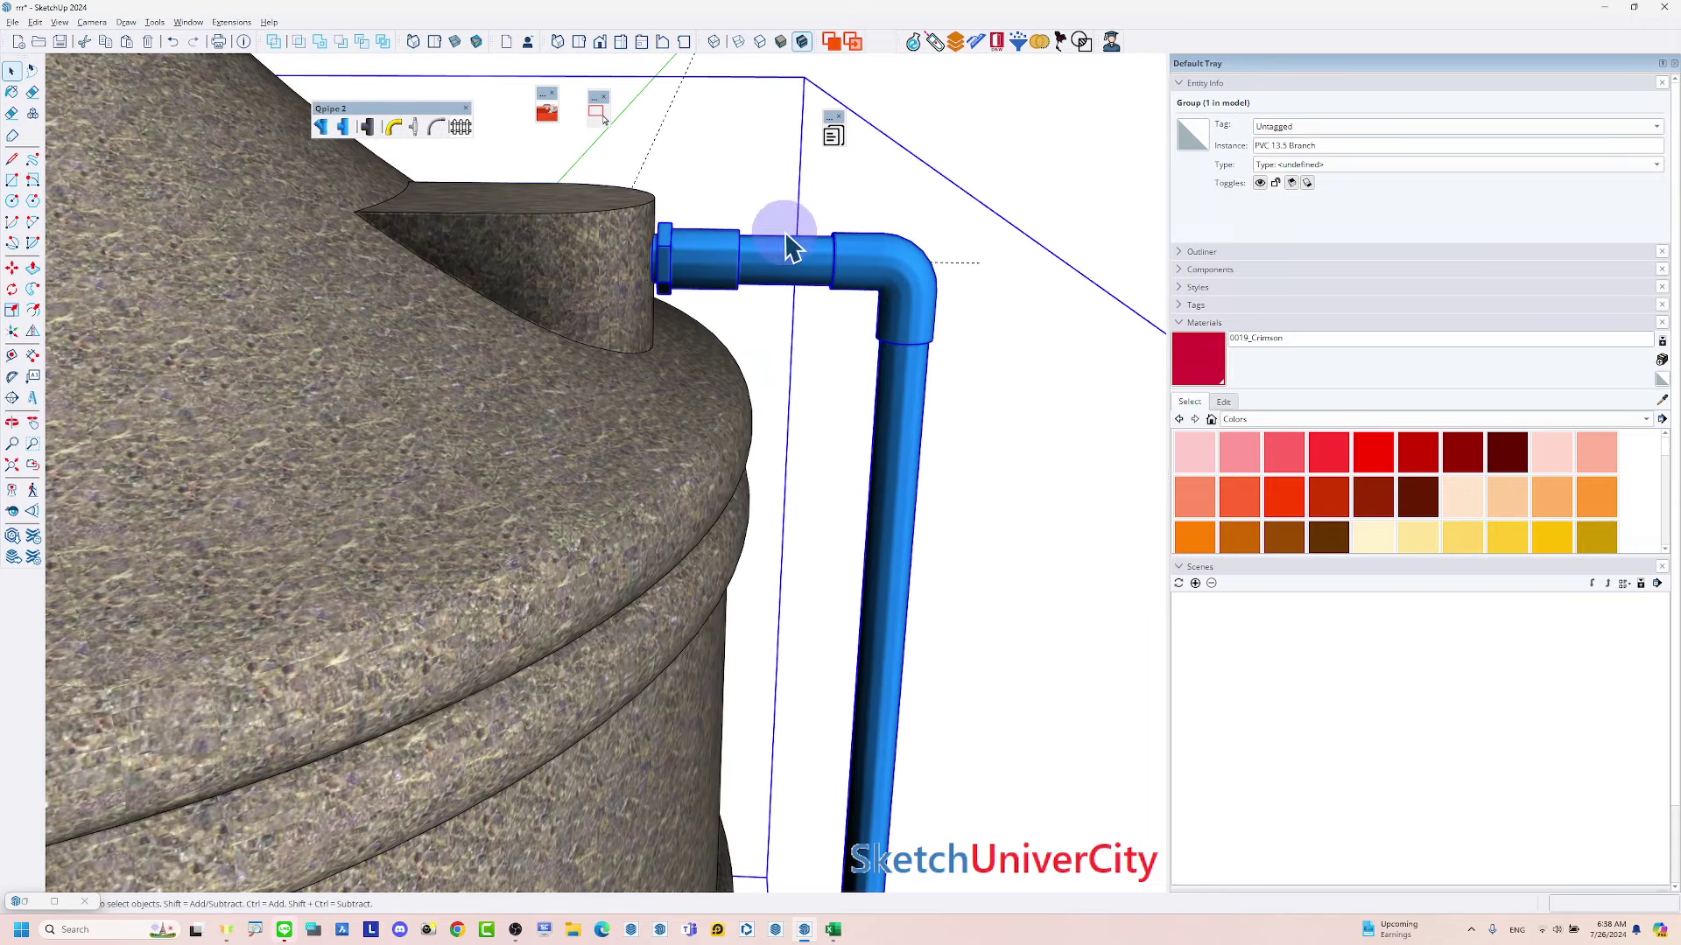
Stretch the 3/4" threaded adapter back flush against the tank outlet and deselect
{"action": "left_click", "coordinate": [596, 110]}
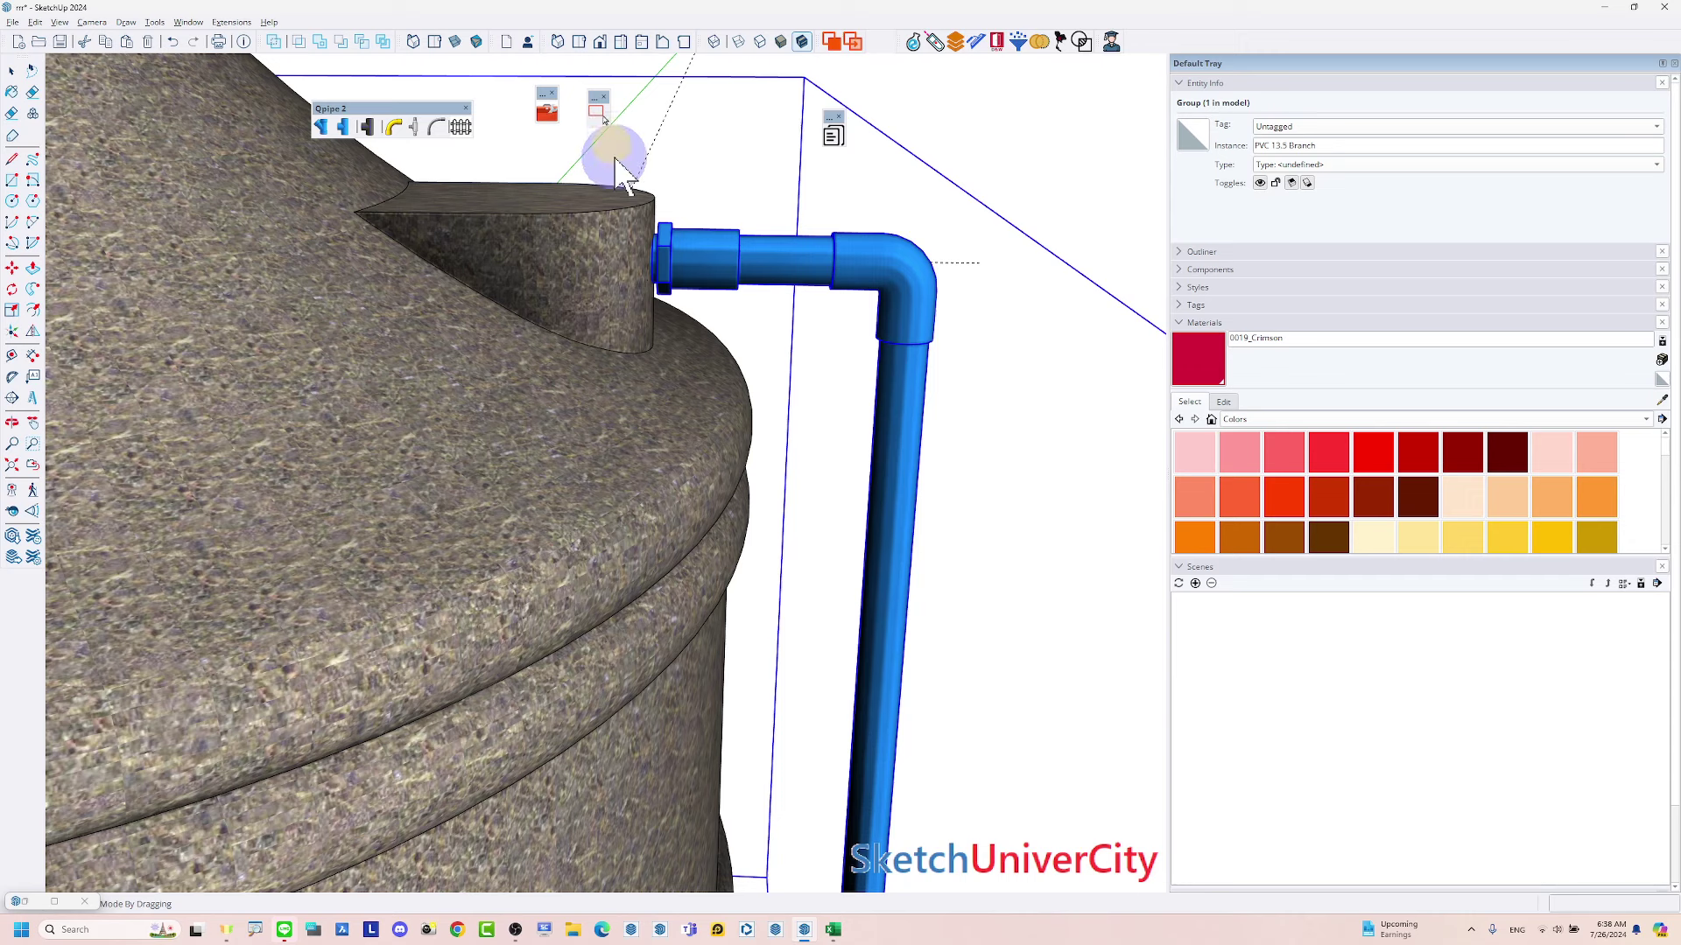
{"action": "left_click_drag", "start_coordinate": [611, 144], "coordinate": [780, 420]}
{"action": "scroll", "coordinate": [713, 207], "scroll_direction": "up", "scroll_amount": 3}
{"action": "scroll", "coordinate": [713, 233], "scroll_direction": "down", "scroll_amount": 2}
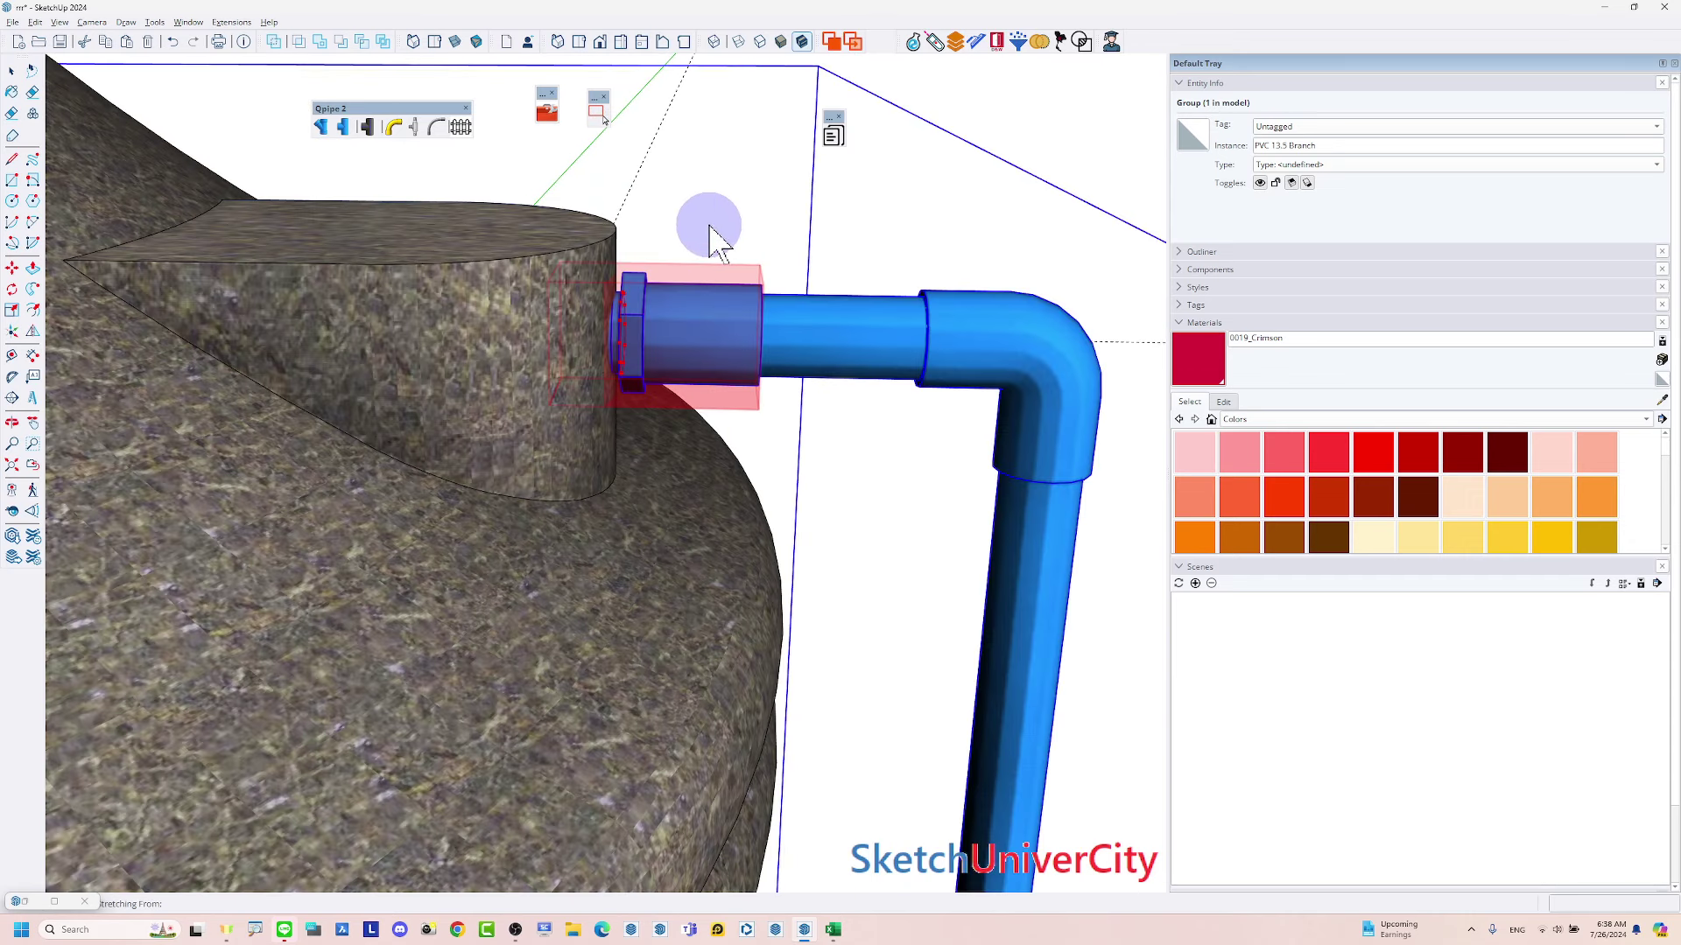
{"action": "scroll", "coordinate": [646, 293], "scroll_direction": "up", "scroll_amount": 1}
{"action": "left_click", "coordinate": [621, 271]}
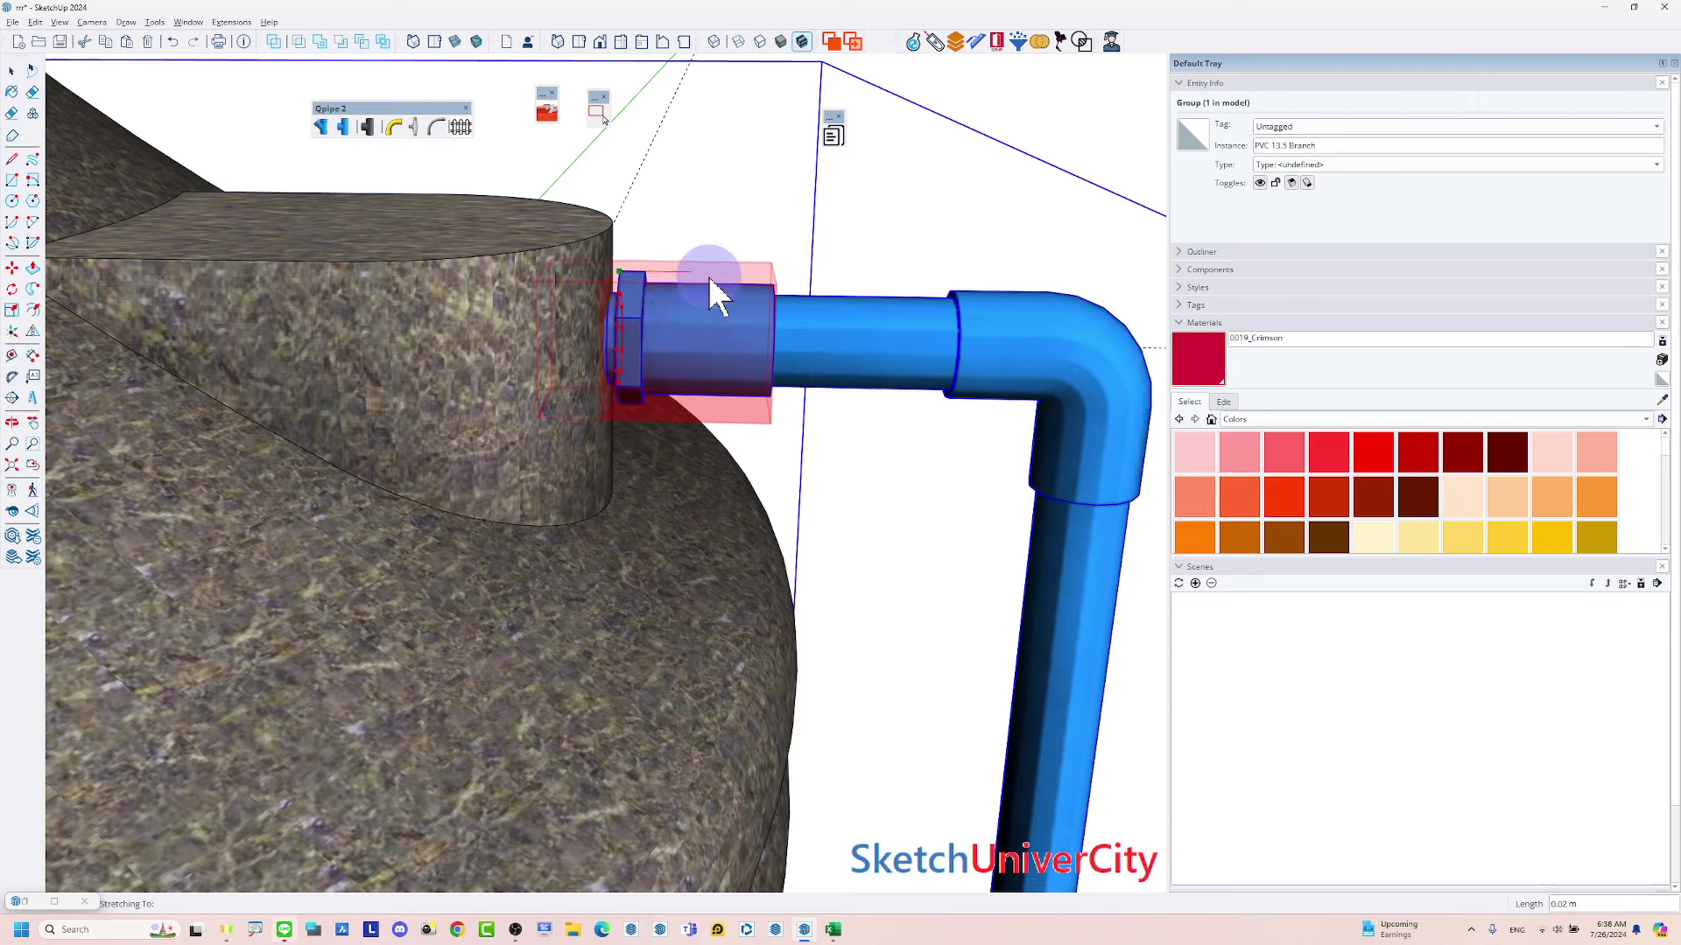
{"action": "left_click", "coordinate": [612, 227]}
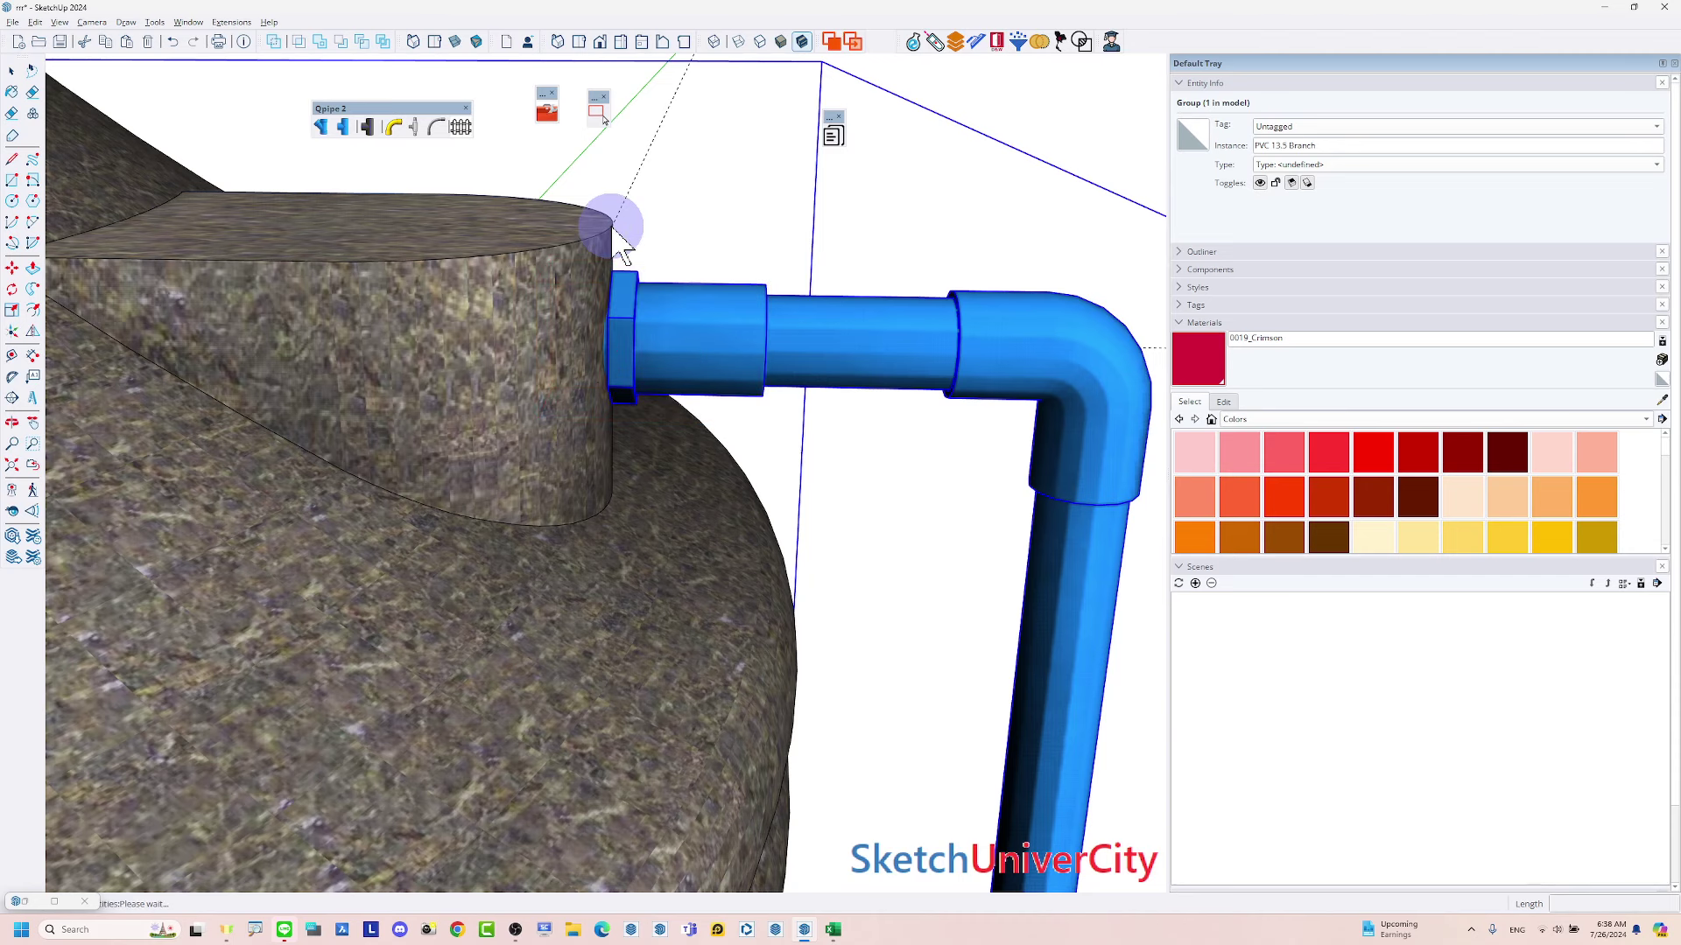
{"action": "scroll", "coordinate": [617, 236], "scroll_direction": "down", "scroll_amount": 3}
{"action": "scroll", "coordinate": [648, 227], "scroll_direction": "down", "scroll_amount": 2}
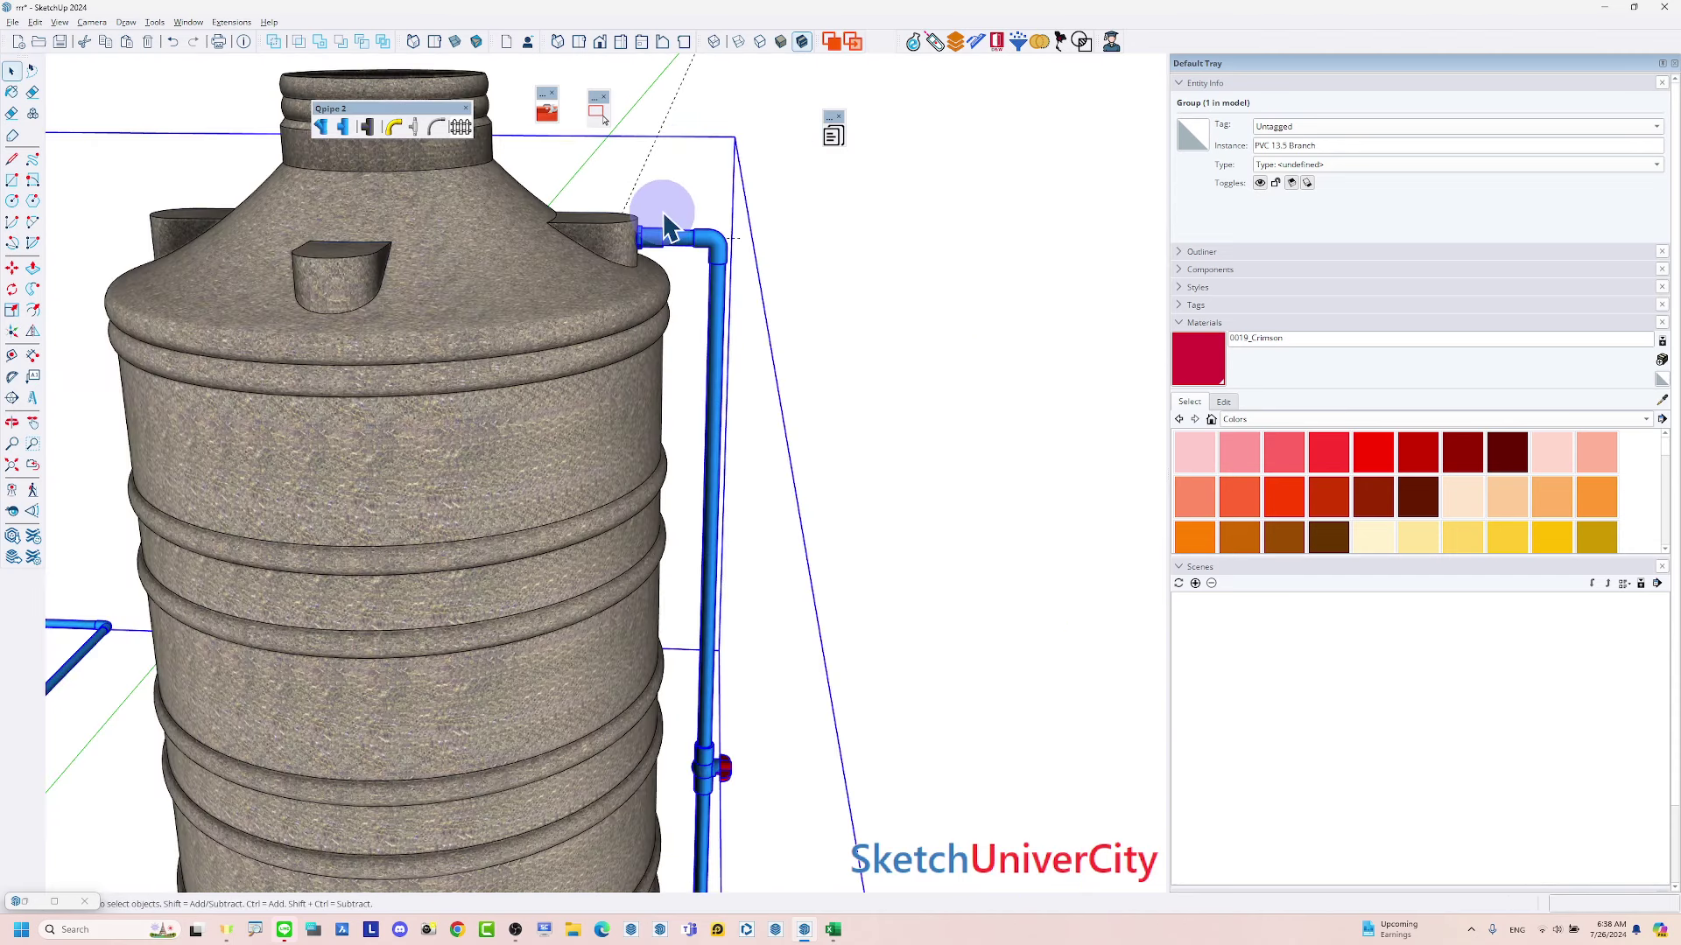
{"action": "scroll", "coordinate": [812, 232], "scroll_direction": "down", "scroll_amount": 3}
{"action": "left_click", "coordinate": [813, 232]}
{"action": "scroll", "coordinate": [743, 499], "scroll_direction": "down", "scroll_amount": 5}
Open the lower pipe group, add an ending to its open end, then undo it
{"action": "scroll", "coordinate": [657, 543], "scroll_direction": "up", "scroll_amount": 3}
{"action": "scroll", "coordinate": [776, 581], "scroll_direction": "up", "scroll_amount": 3}
{"action": "scroll", "coordinate": [801, 601], "scroll_direction": "up", "scroll_amount": 3}
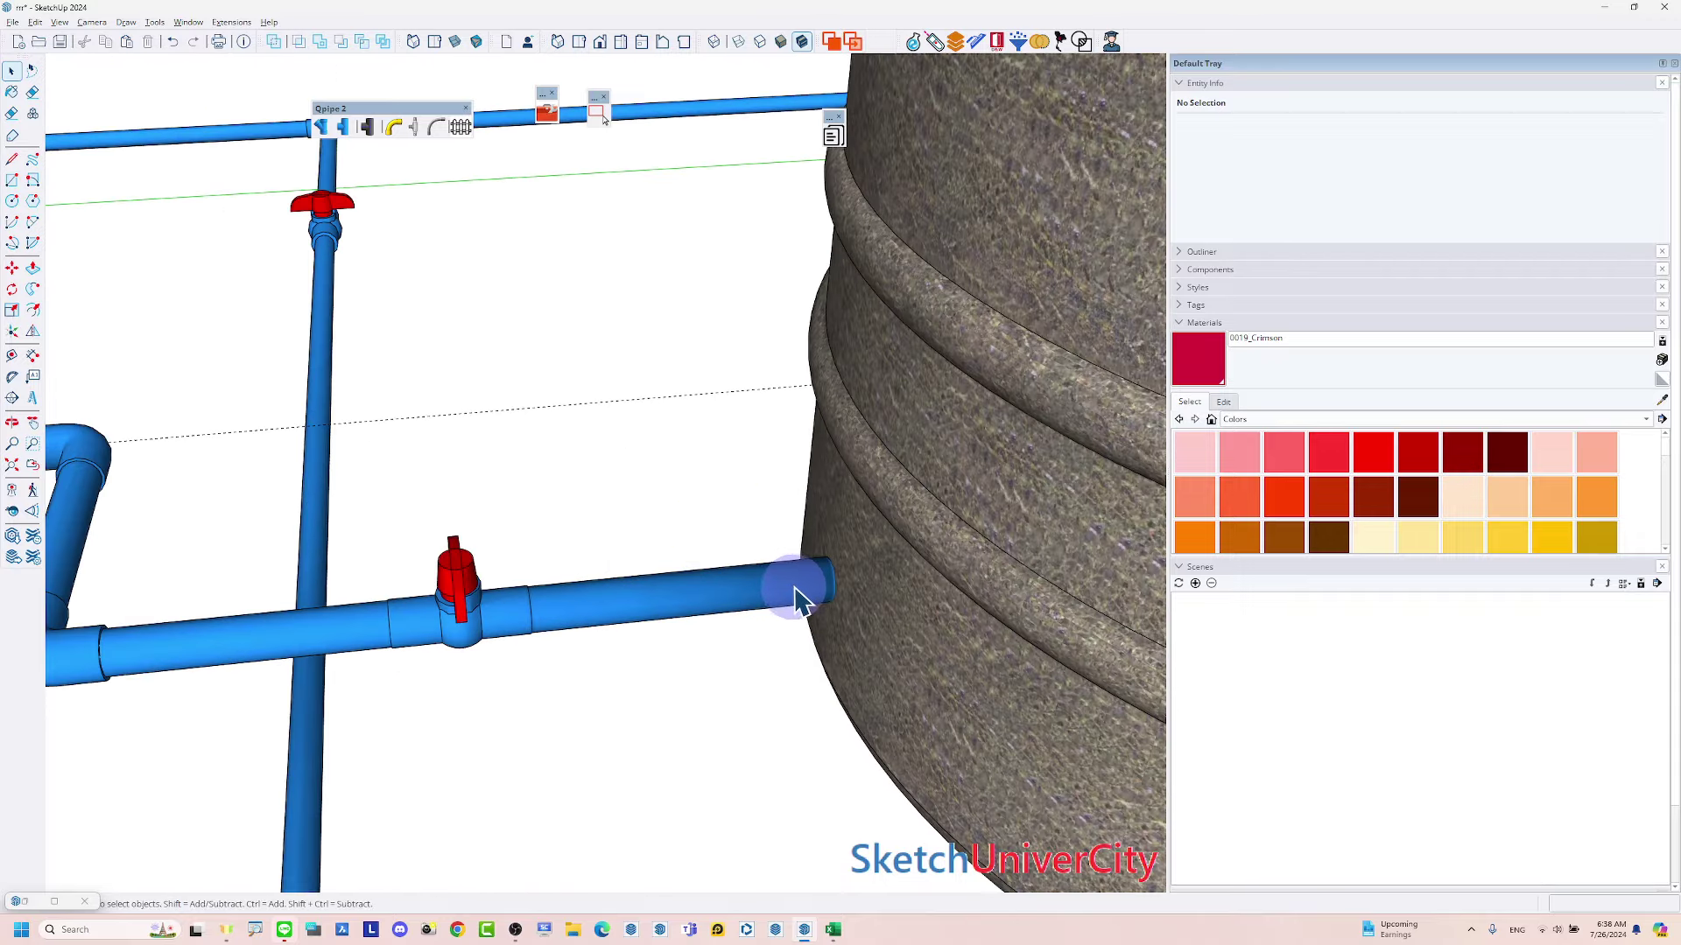
{"action": "double_click", "coordinate": [801, 601]}
{"action": "middle_click_drag", "start_coordinate": [829, 581], "coordinate": [240, 450]}
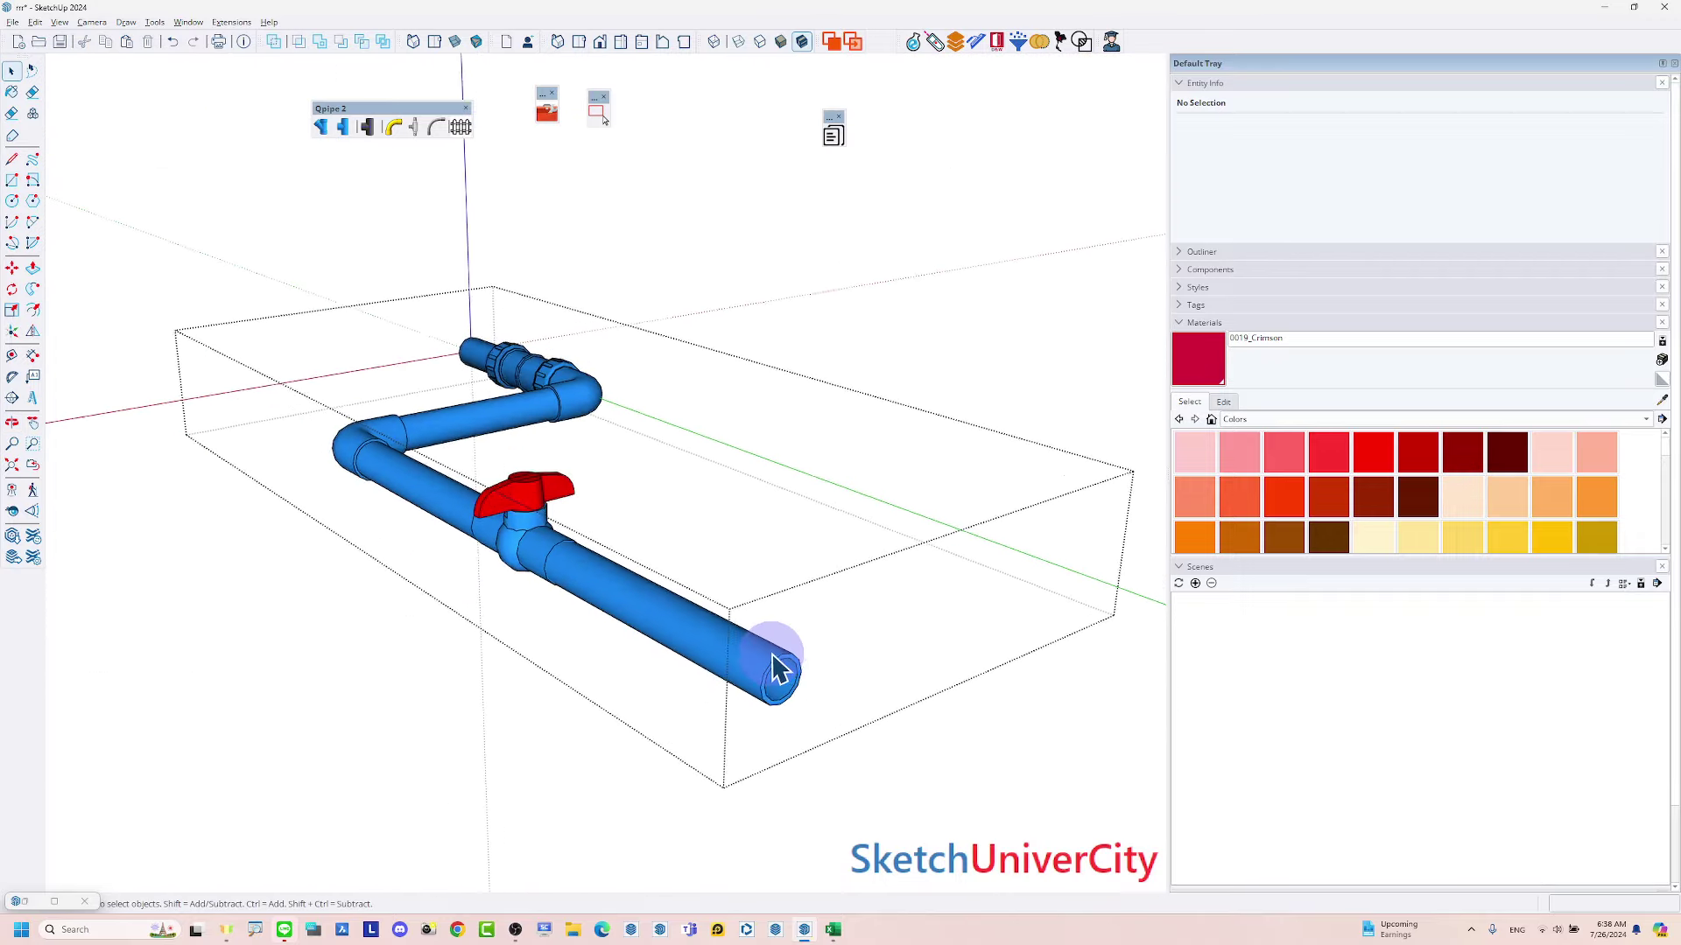
{"action": "scroll", "coordinate": [777, 670], "scroll_direction": "up", "scroll_amount": 2}
{"action": "left_click", "coordinate": [798, 674]}
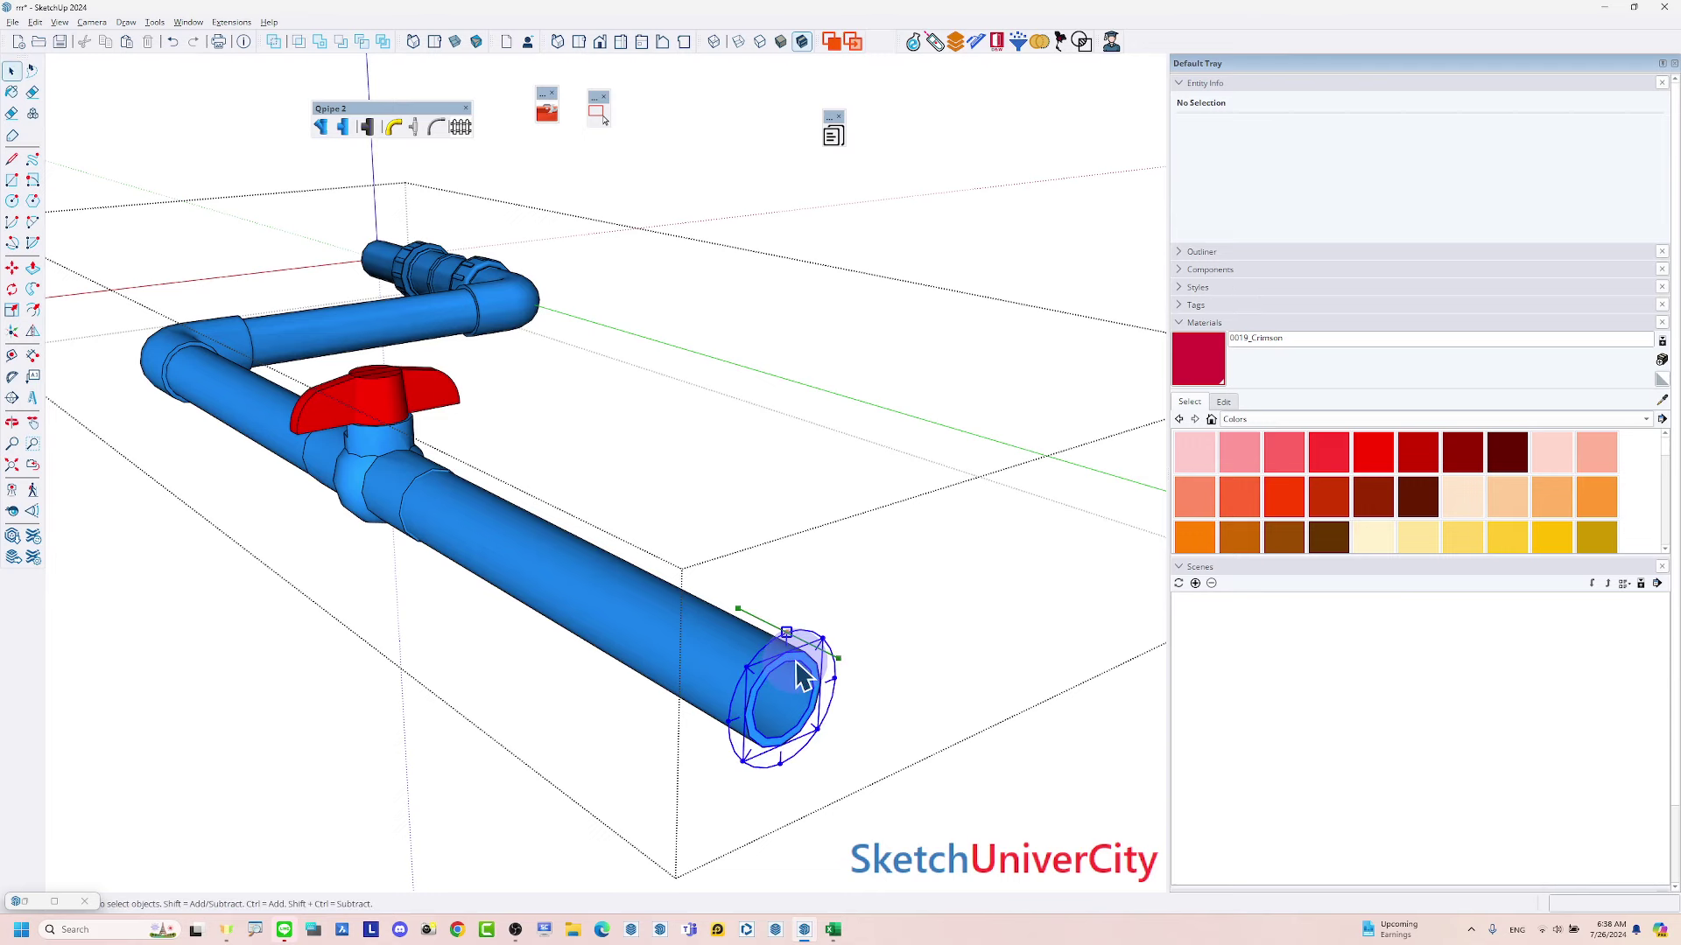
{"action": "scroll", "coordinate": [788, 644], "scroll_direction": "up", "scroll_amount": 1}
{"action": "left_click", "coordinate": [785, 629]}
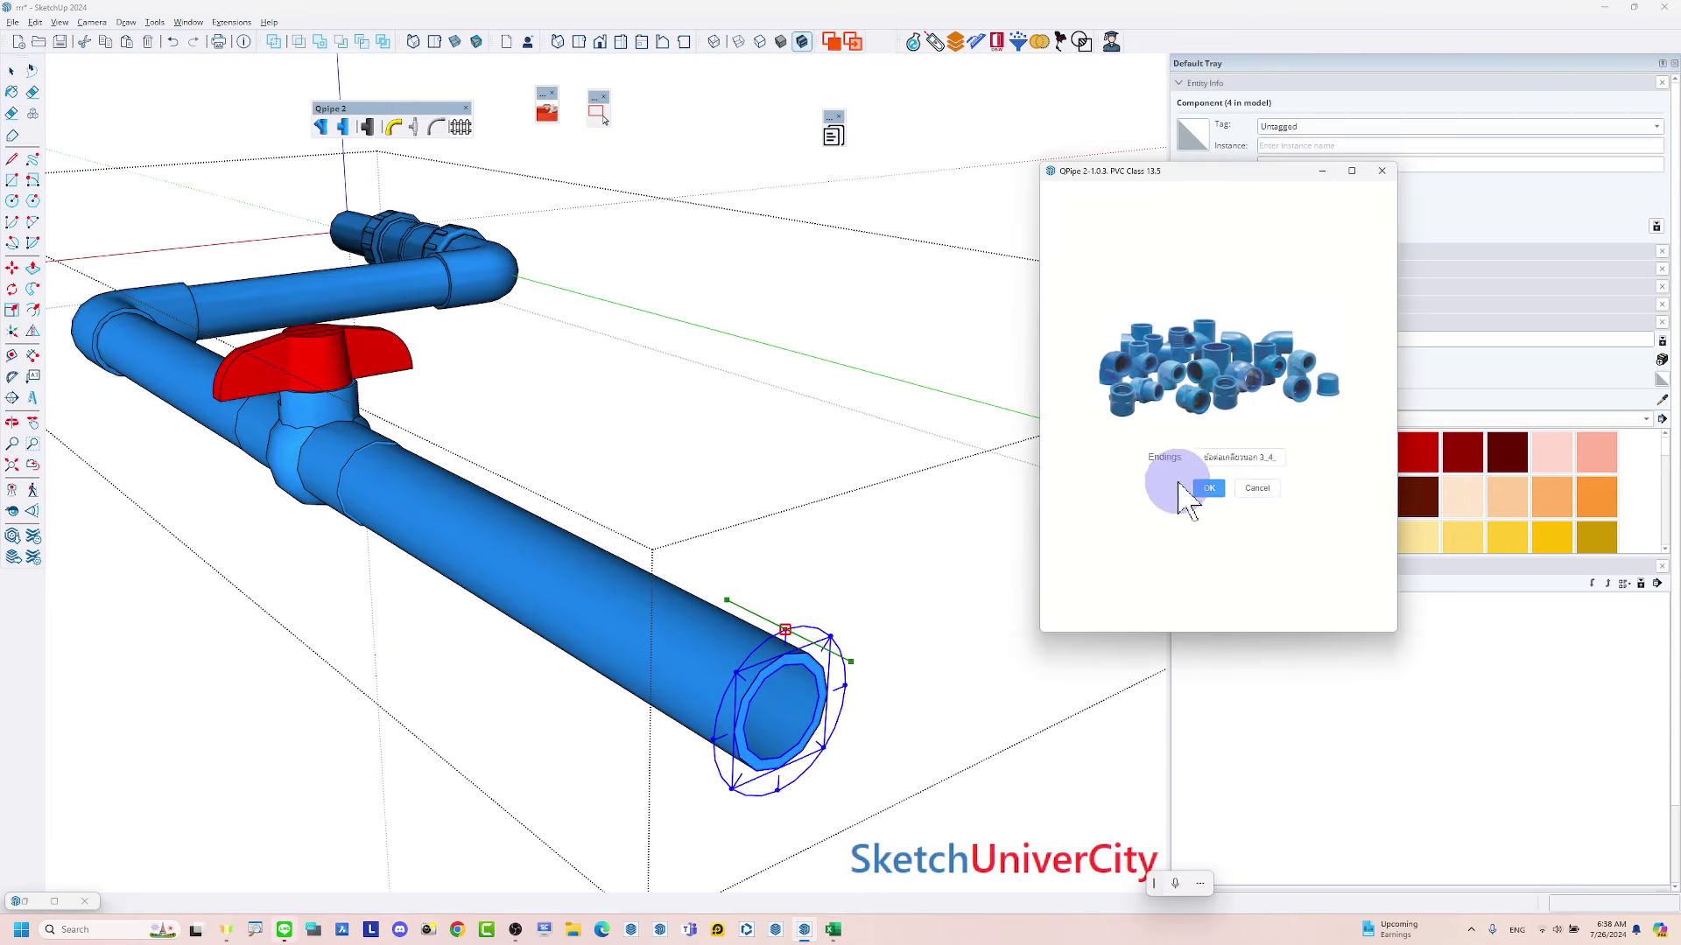
{"action": "left_click", "coordinate": [1207, 490]}
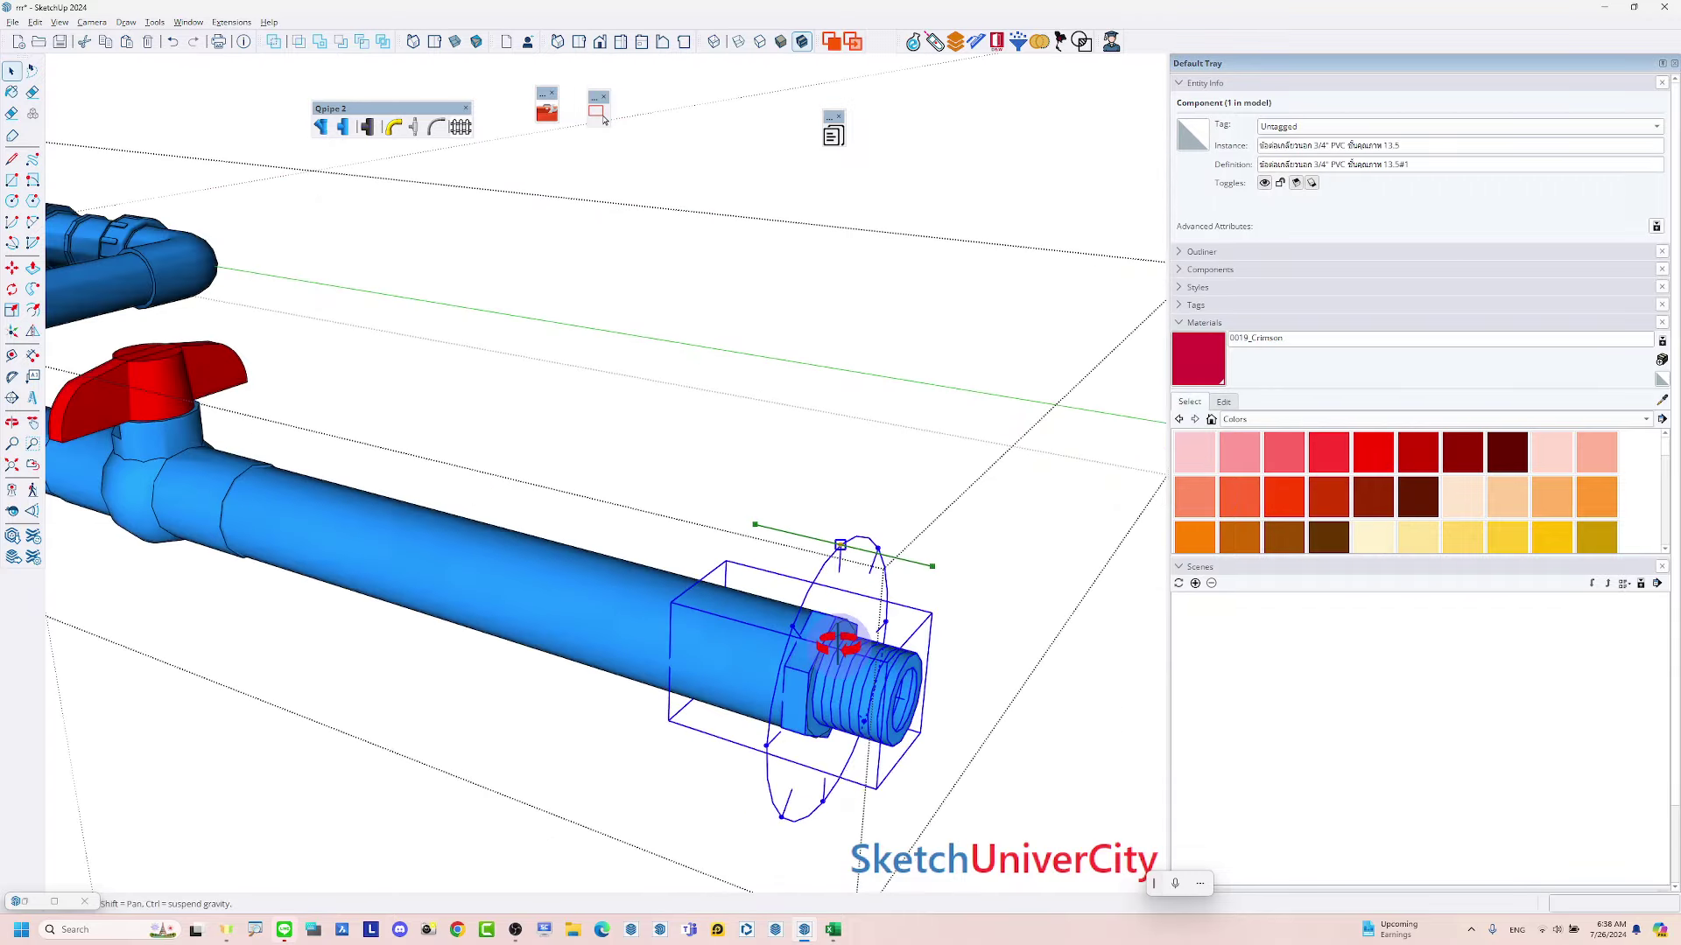
{"action": "middle_click_drag", "start_coordinate": [1204, 490], "coordinate": [1101, 645]}
{"action": "middle_click_drag", "start_coordinate": [787, 648], "coordinate": [648, 656]}
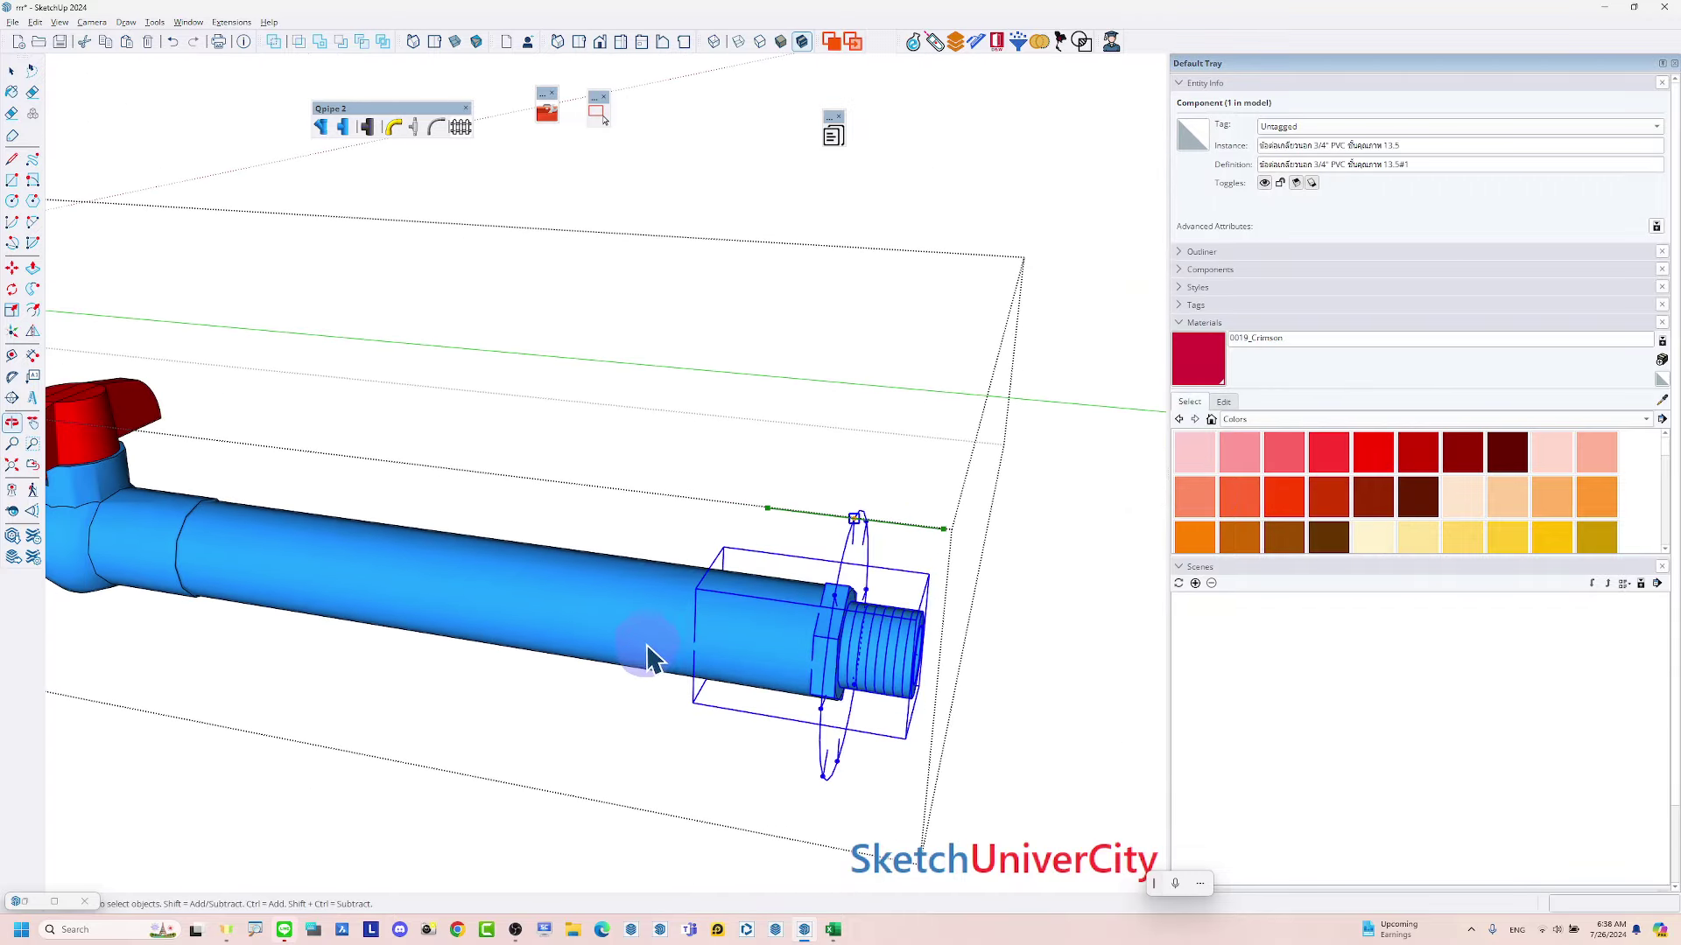
{"action": "key", "text": "ctrl+z"}
Give the lower pipe end a 1" male-threaded PVC adapter from the Male PVC list
{"action": "left_click", "coordinate": [851, 573]}
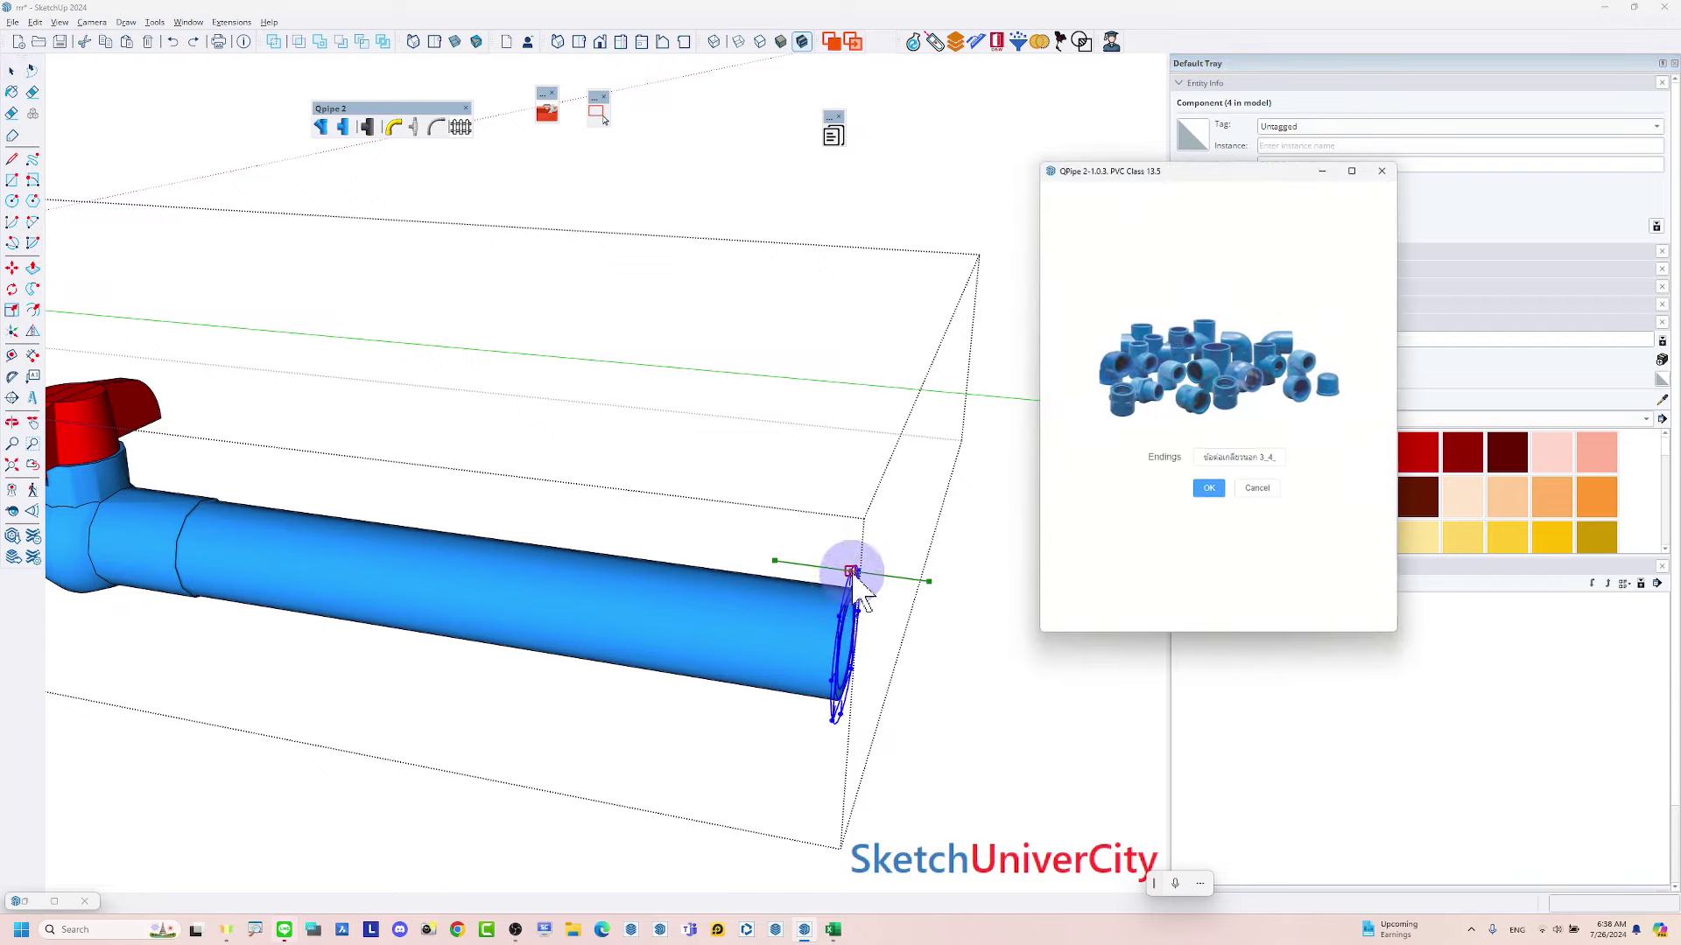
{"action": "left_click", "coordinate": [1208, 483]}
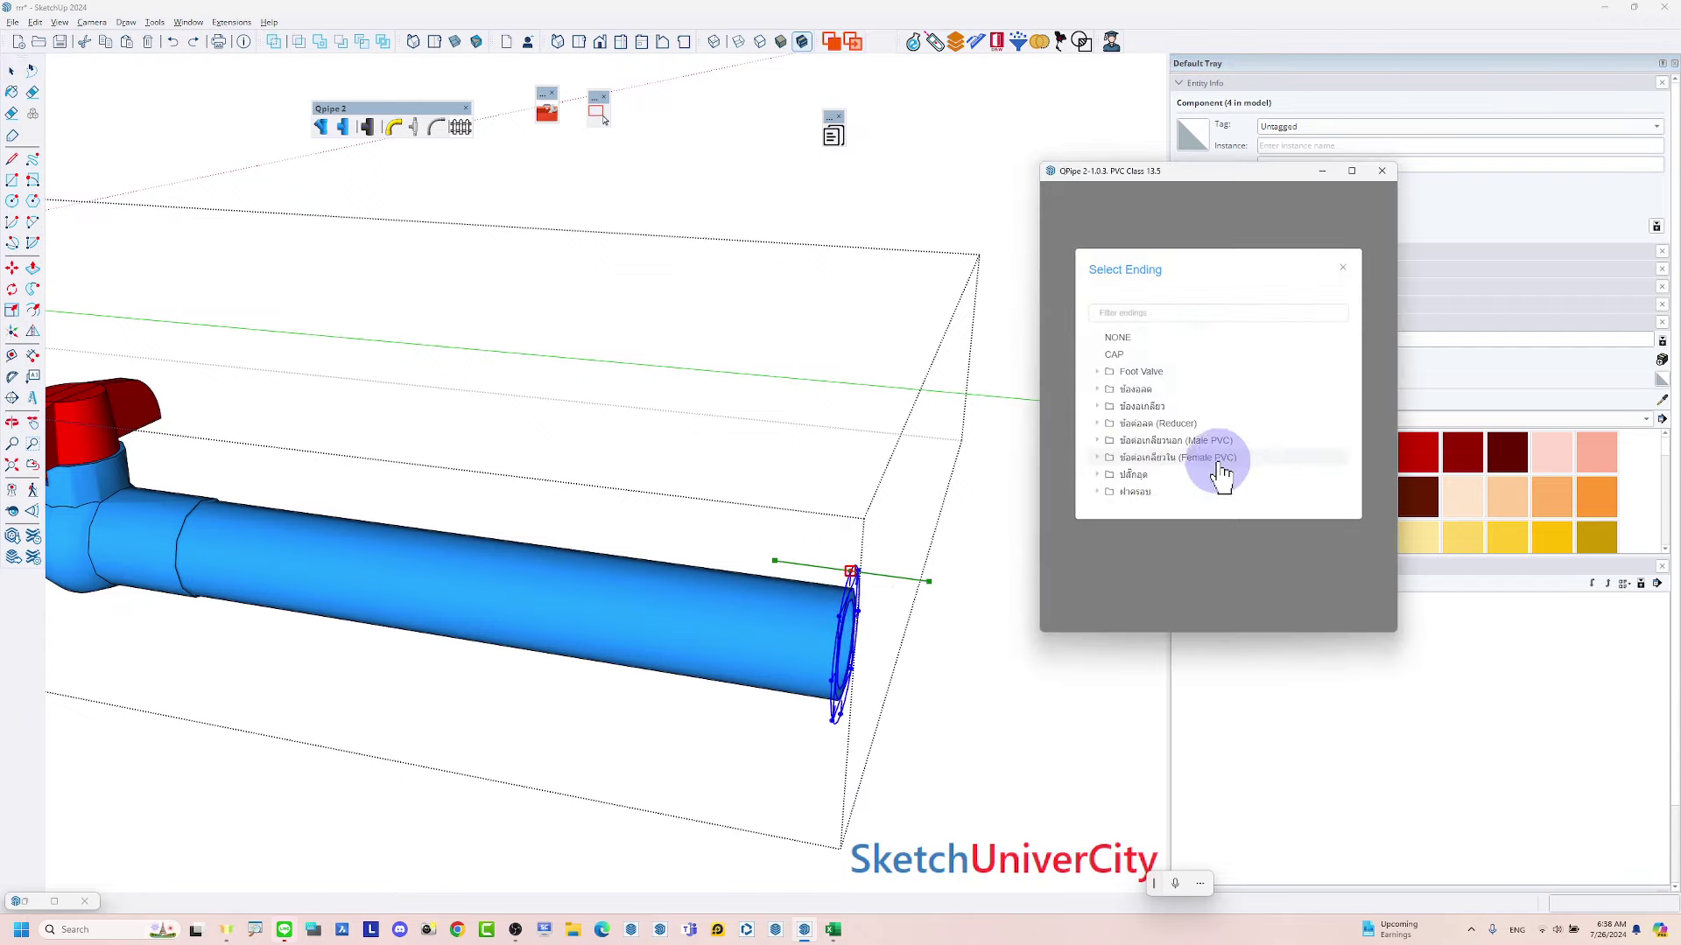
{"action": "left_click", "coordinate": [1219, 464]}
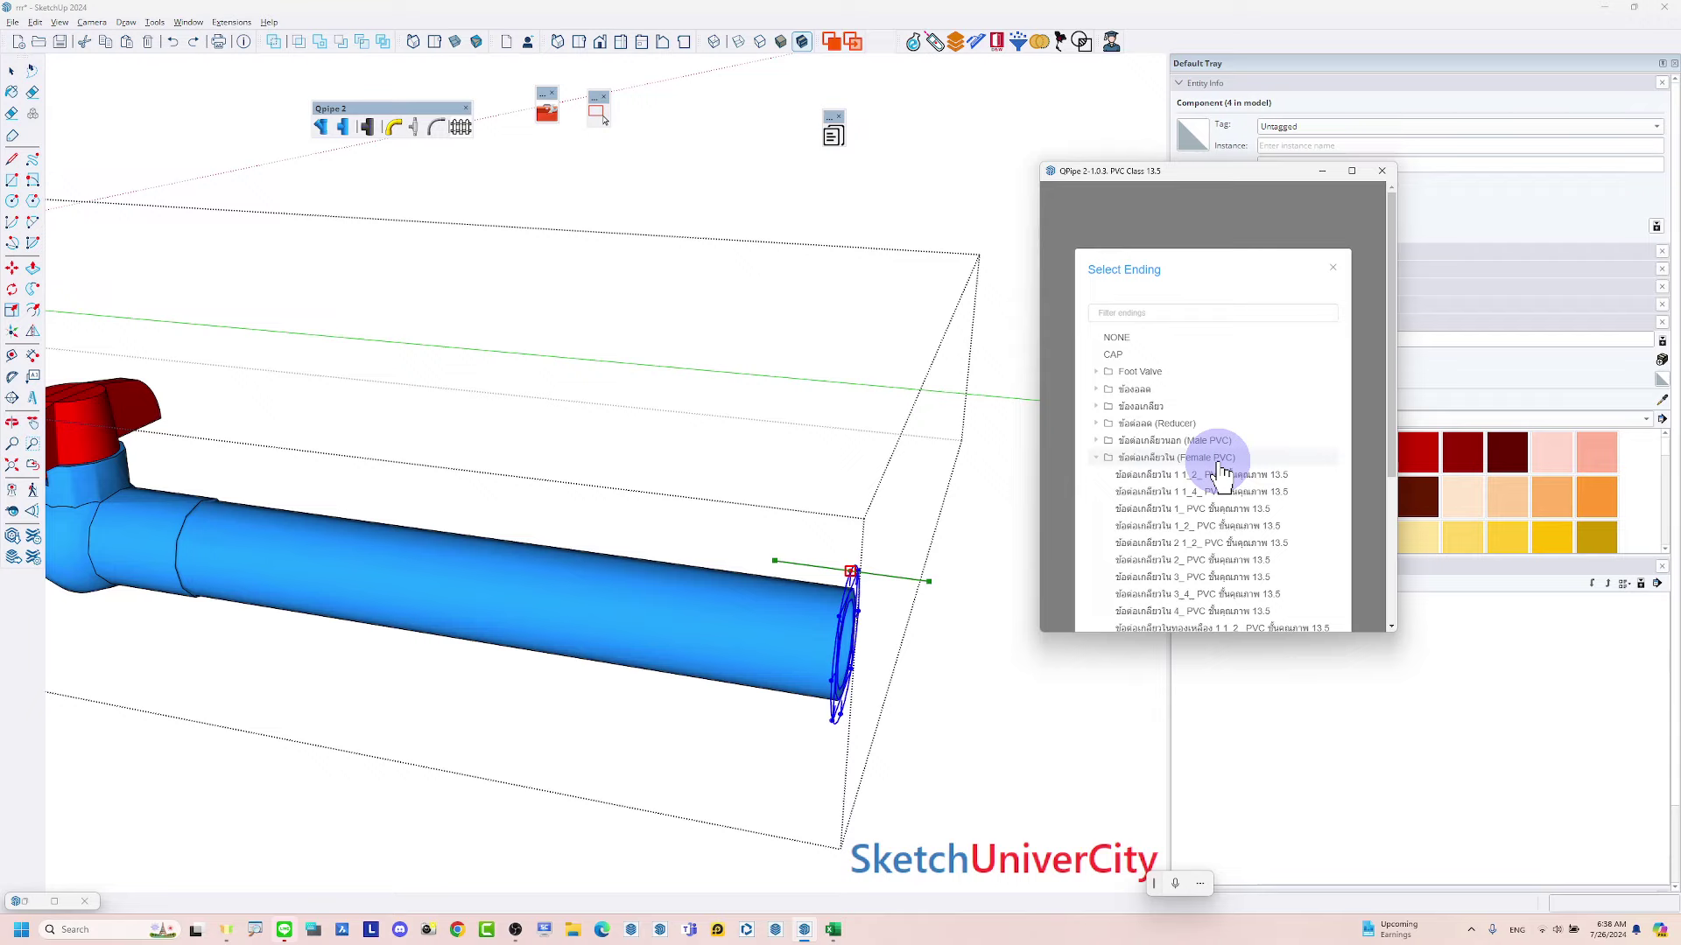
{"action": "left_click", "coordinate": [1195, 442]}
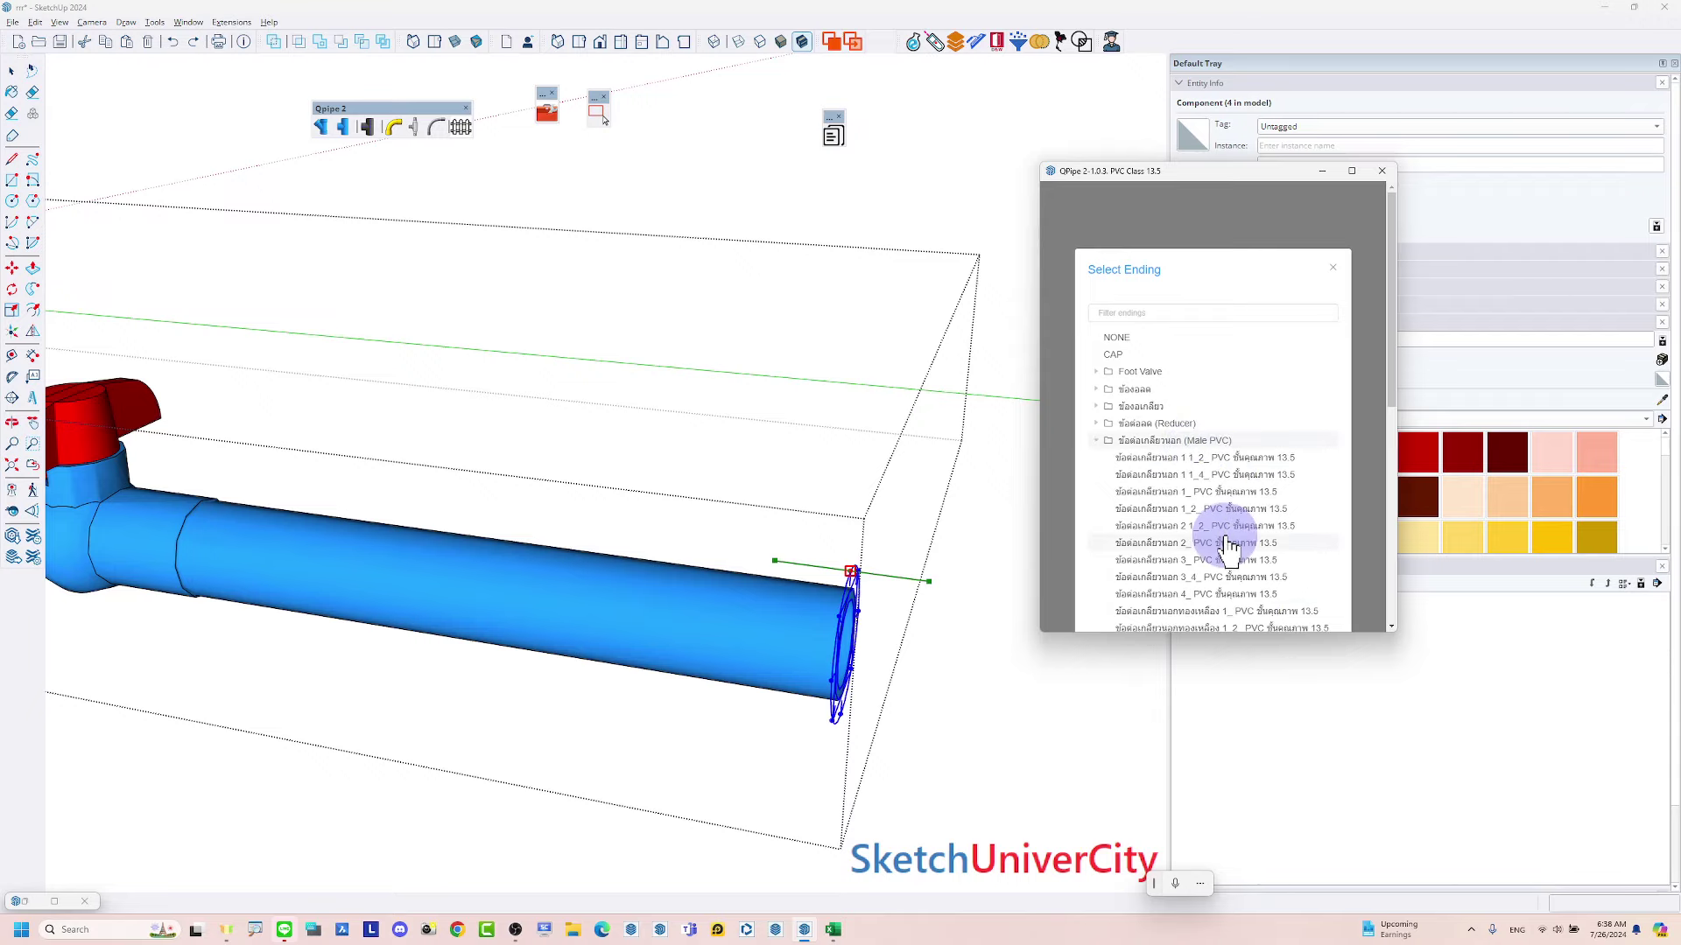
{"action": "left_click", "coordinate": [1186, 490]}
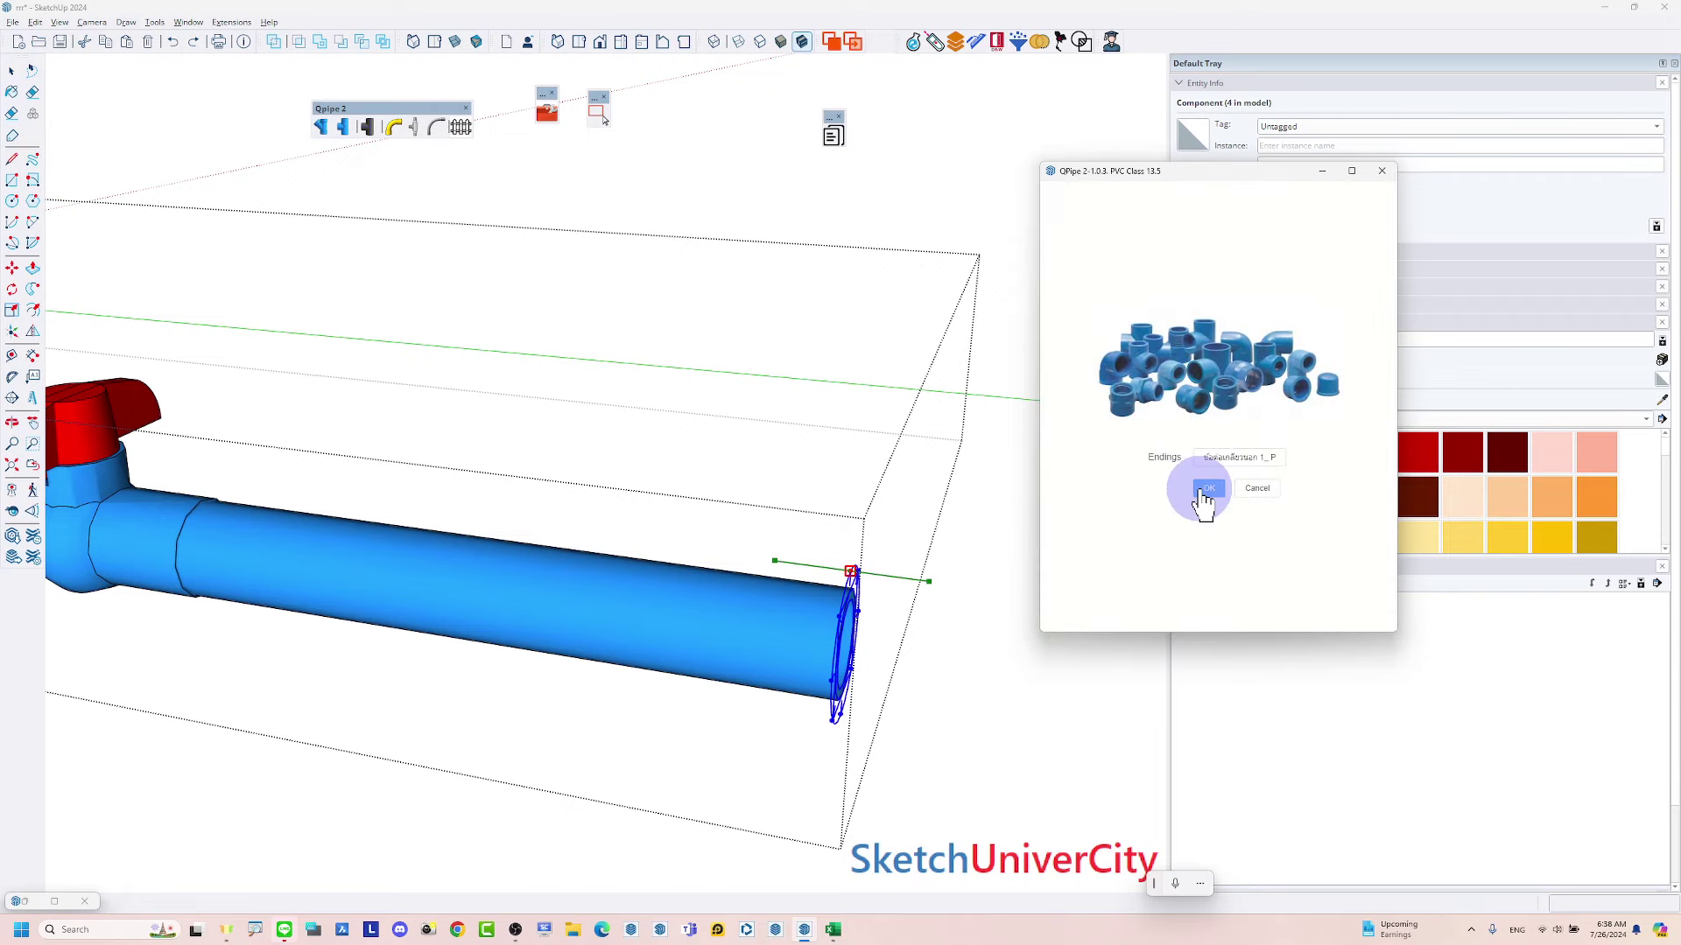
{"action": "left_click", "coordinate": [1200, 486]}
{"action": "scroll", "coordinate": [889, 495], "scroll_direction": "down", "scroll_amount": 3}
Select the PVC 13.5 Branch pipe group and make a first stretch of its end
{"action": "left_click", "coordinate": [889, 510]}
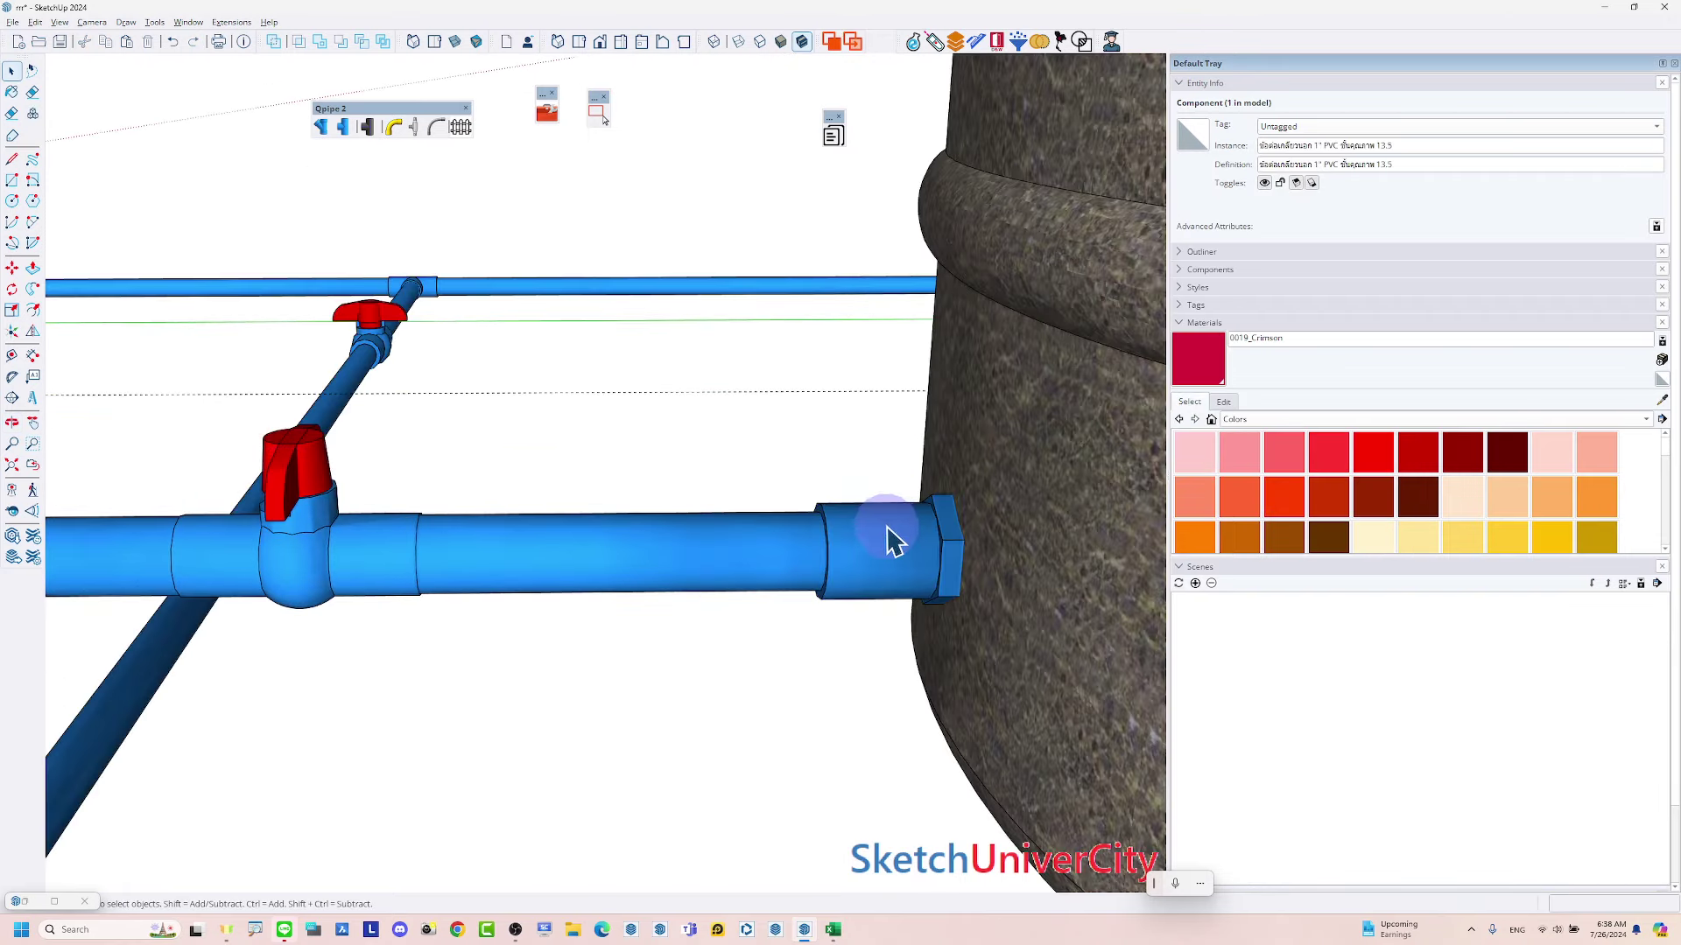
{"action": "scroll", "coordinate": [1050, 524], "scroll_direction": "up", "scroll_amount": 3}
{"action": "middle_click_drag", "start_coordinate": [1050, 524], "coordinate": [971, 547]}
{"action": "middle_click_drag", "start_coordinate": [887, 542], "coordinate": [795, 563]}
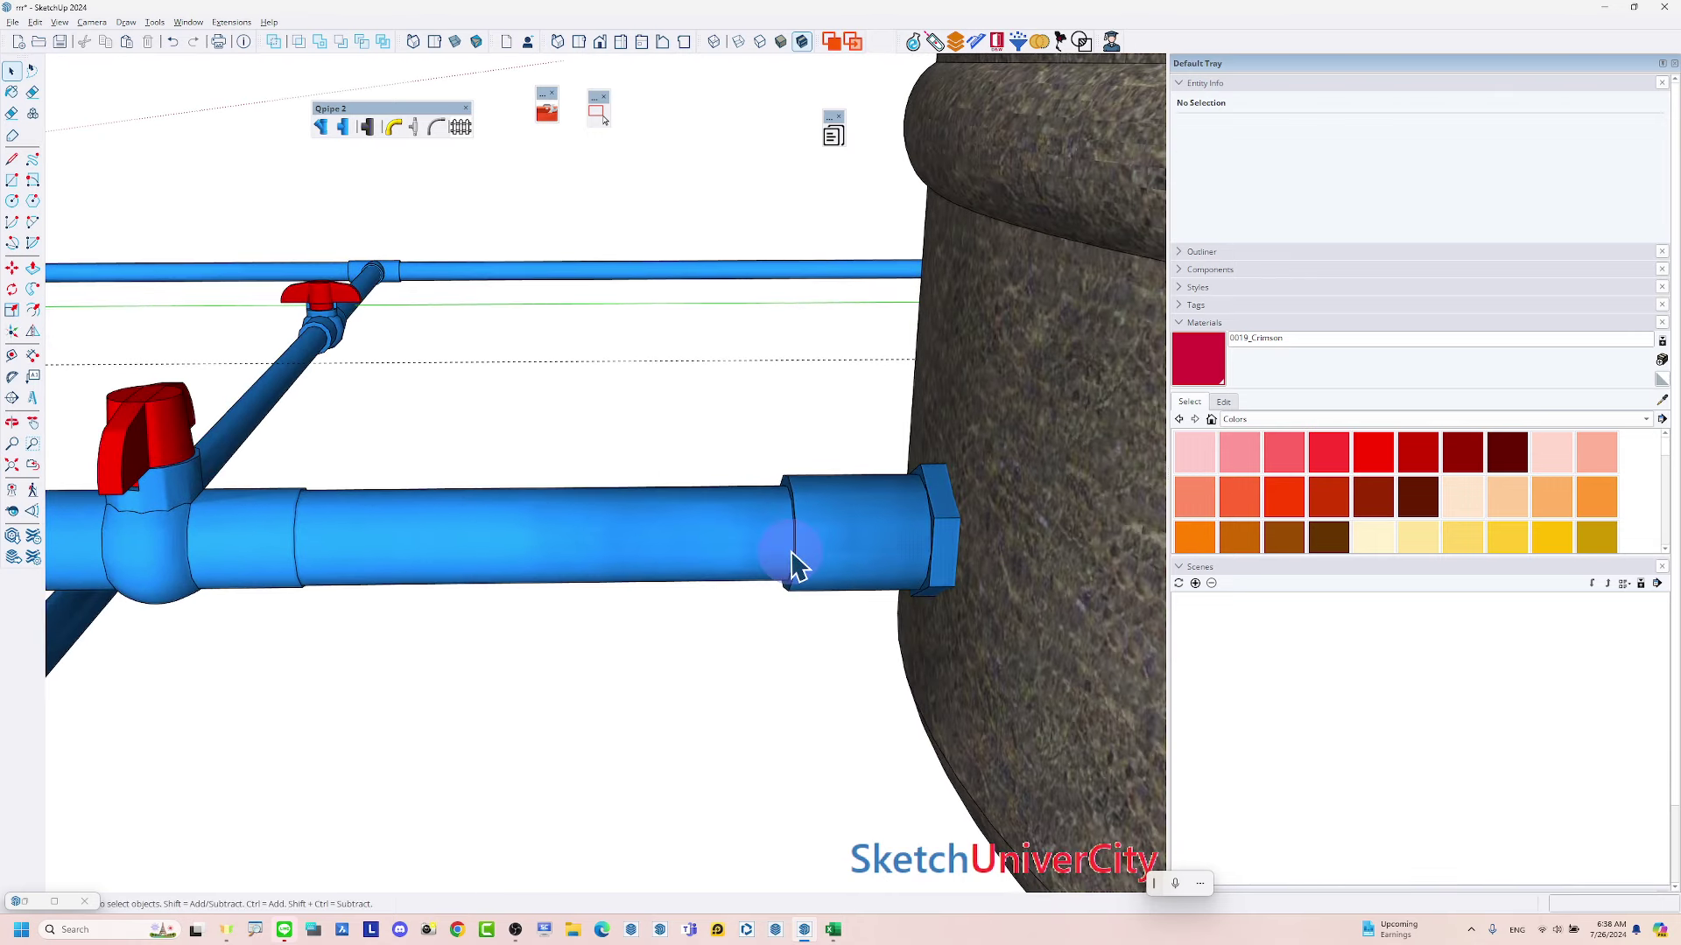
{"action": "left_click", "coordinate": [797, 563]}
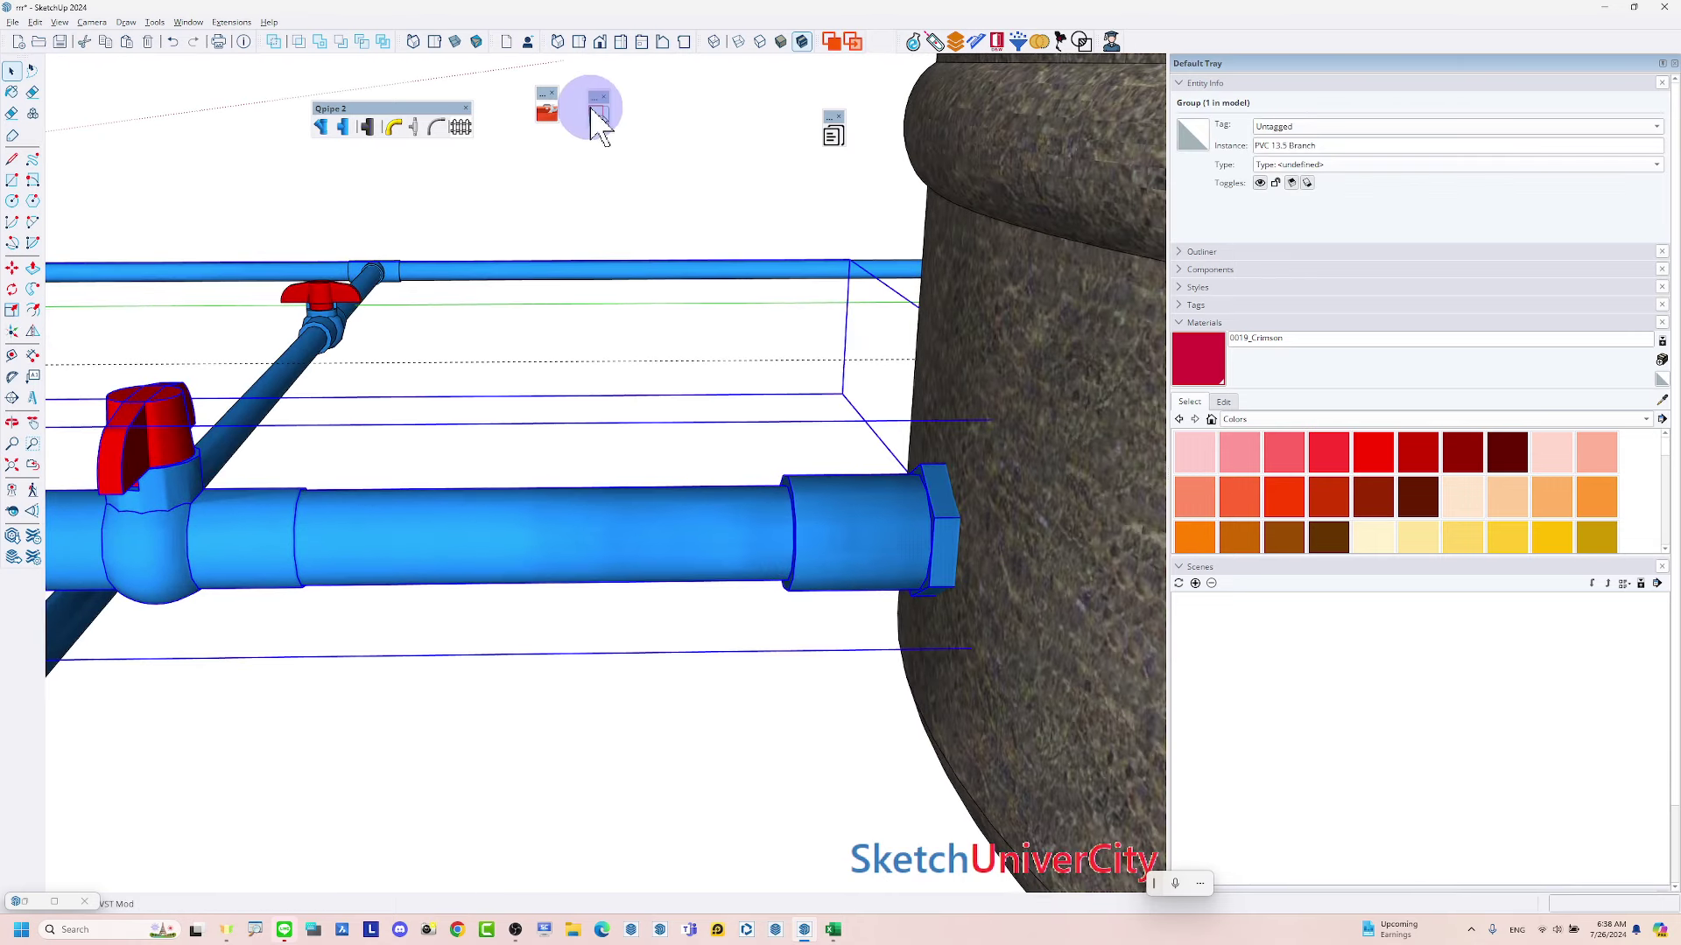
{"action": "left_click", "coordinate": [602, 113]}
{"action": "left_click_drag", "start_coordinate": [658, 332], "coordinate": [1005, 718]}
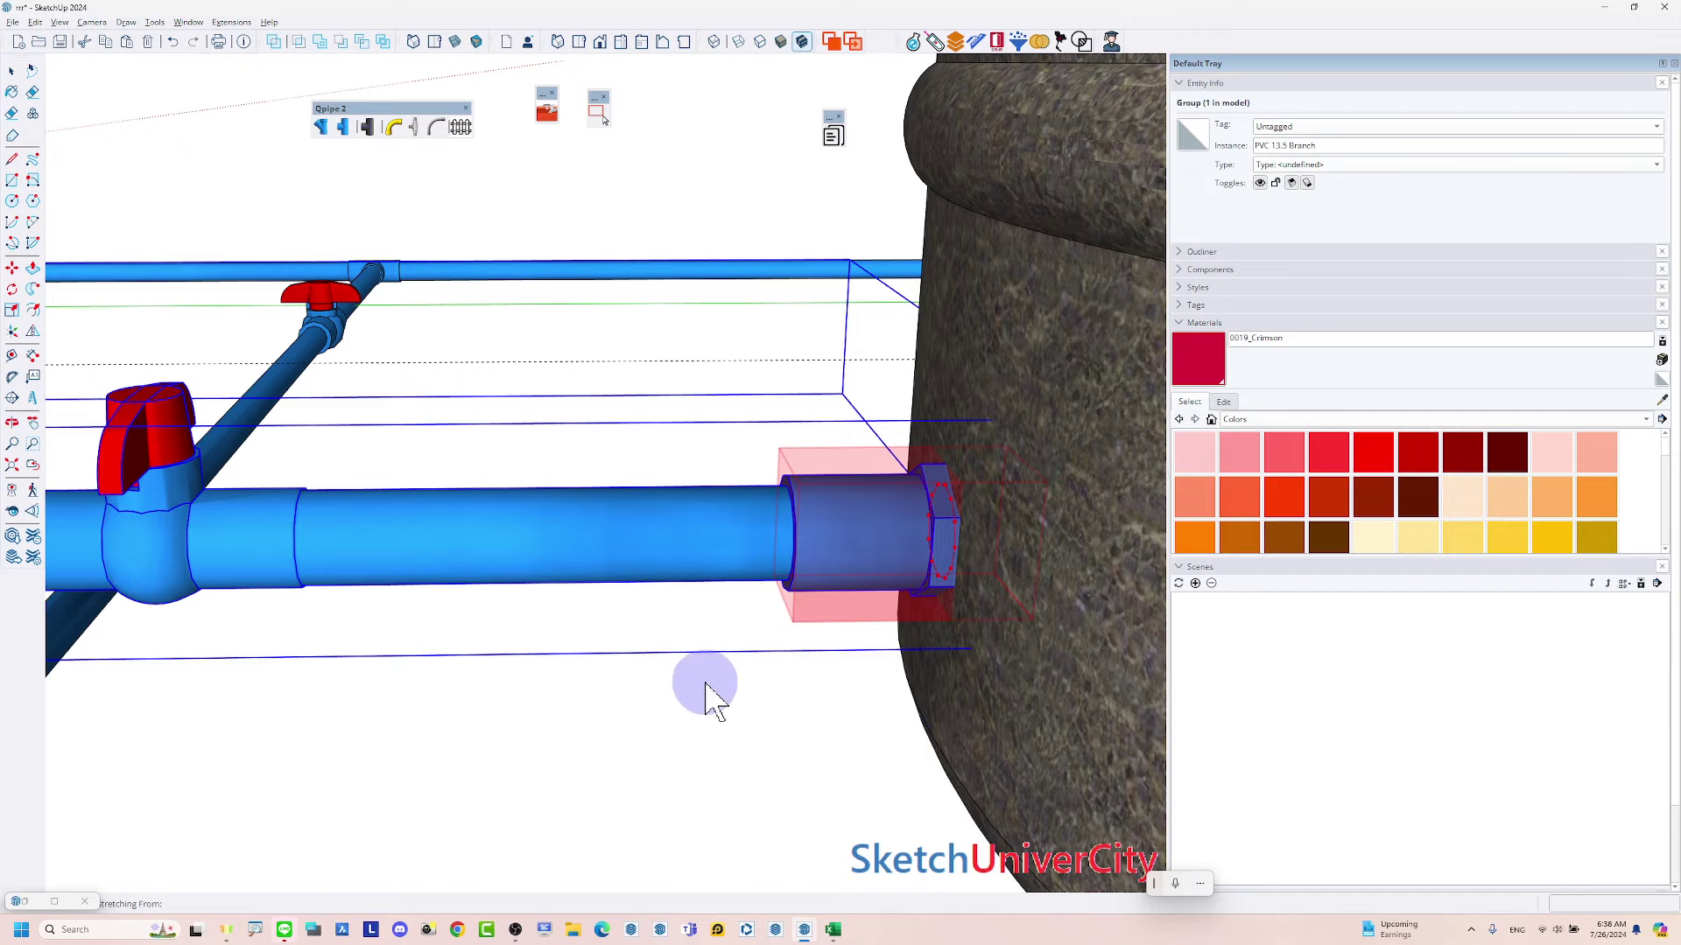
{"action": "left_click", "coordinate": [659, 674]}
{"action": "left_click", "coordinate": [593, 698]}
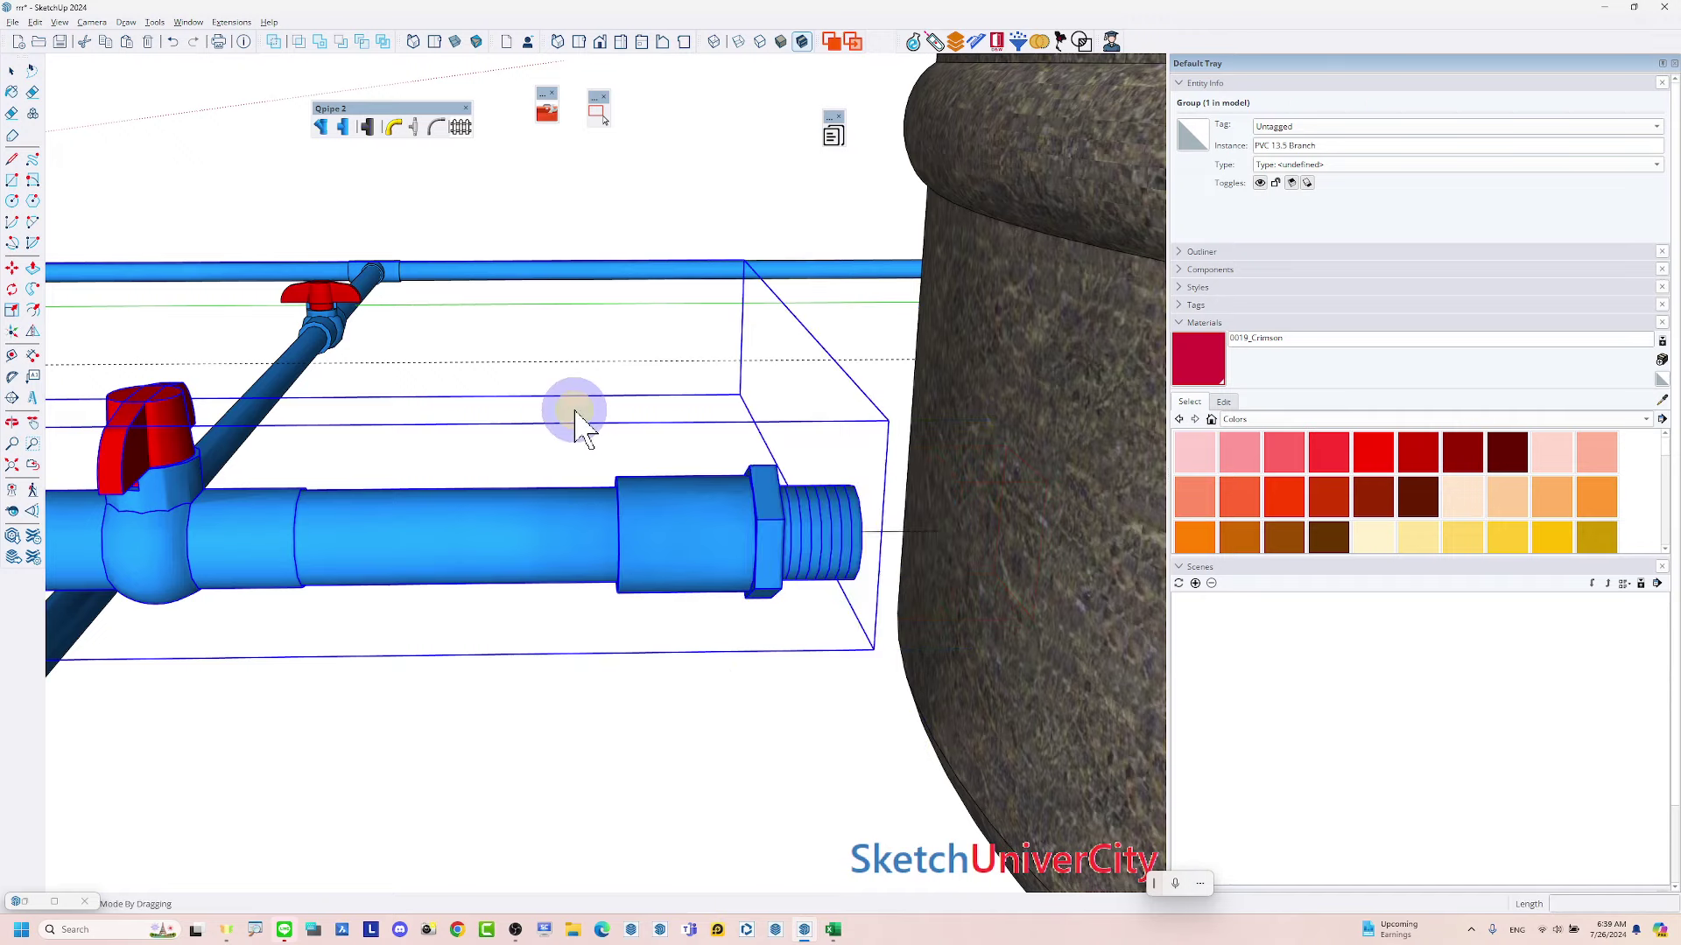
Stretch the pipe end so the 1" threaded adapter sits against the tank wall
{"action": "left_click_drag", "start_coordinate": [574, 411], "coordinate": [867, 714]}
{"action": "scroll", "coordinate": [807, 563], "scroll_direction": "up", "scroll_amount": 1}
{"action": "scroll", "coordinate": [770, 517], "scroll_direction": "up", "scroll_amount": 2}
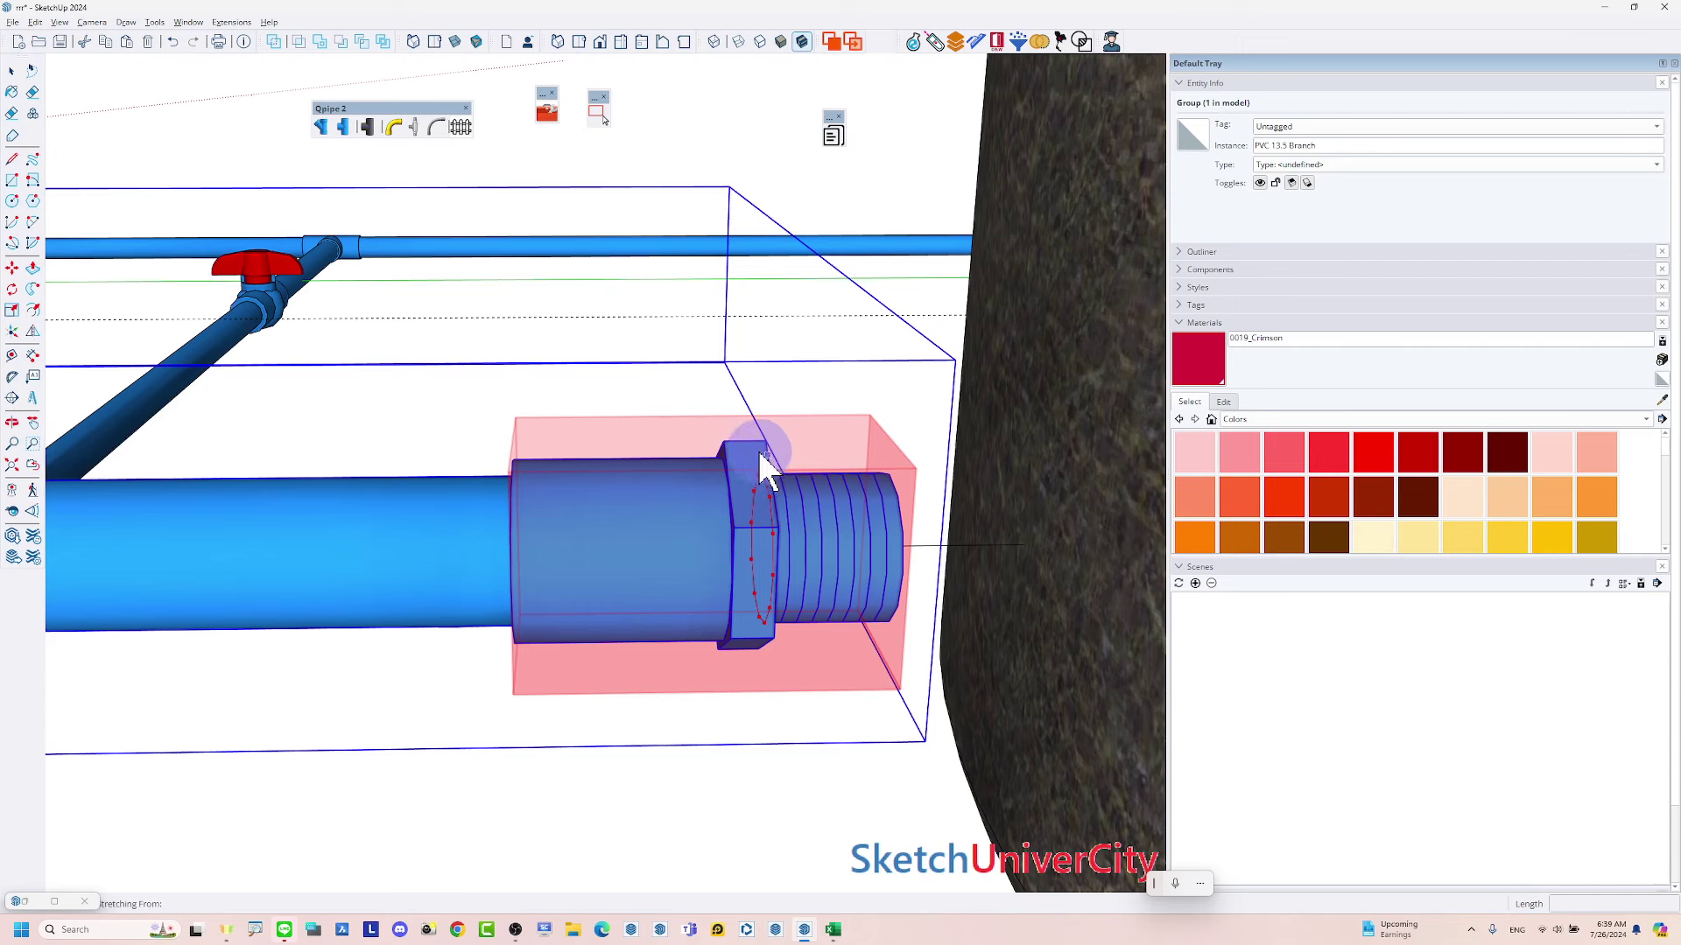
{"action": "scroll", "coordinate": [769, 450], "scroll_direction": "up", "scroll_amount": 2}
{"action": "left_click", "coordinate": [766, 442]}
{"action": "scroll", "coordinate": [665, 440], "scroll_direction": "down", "scroll_amount": 3}
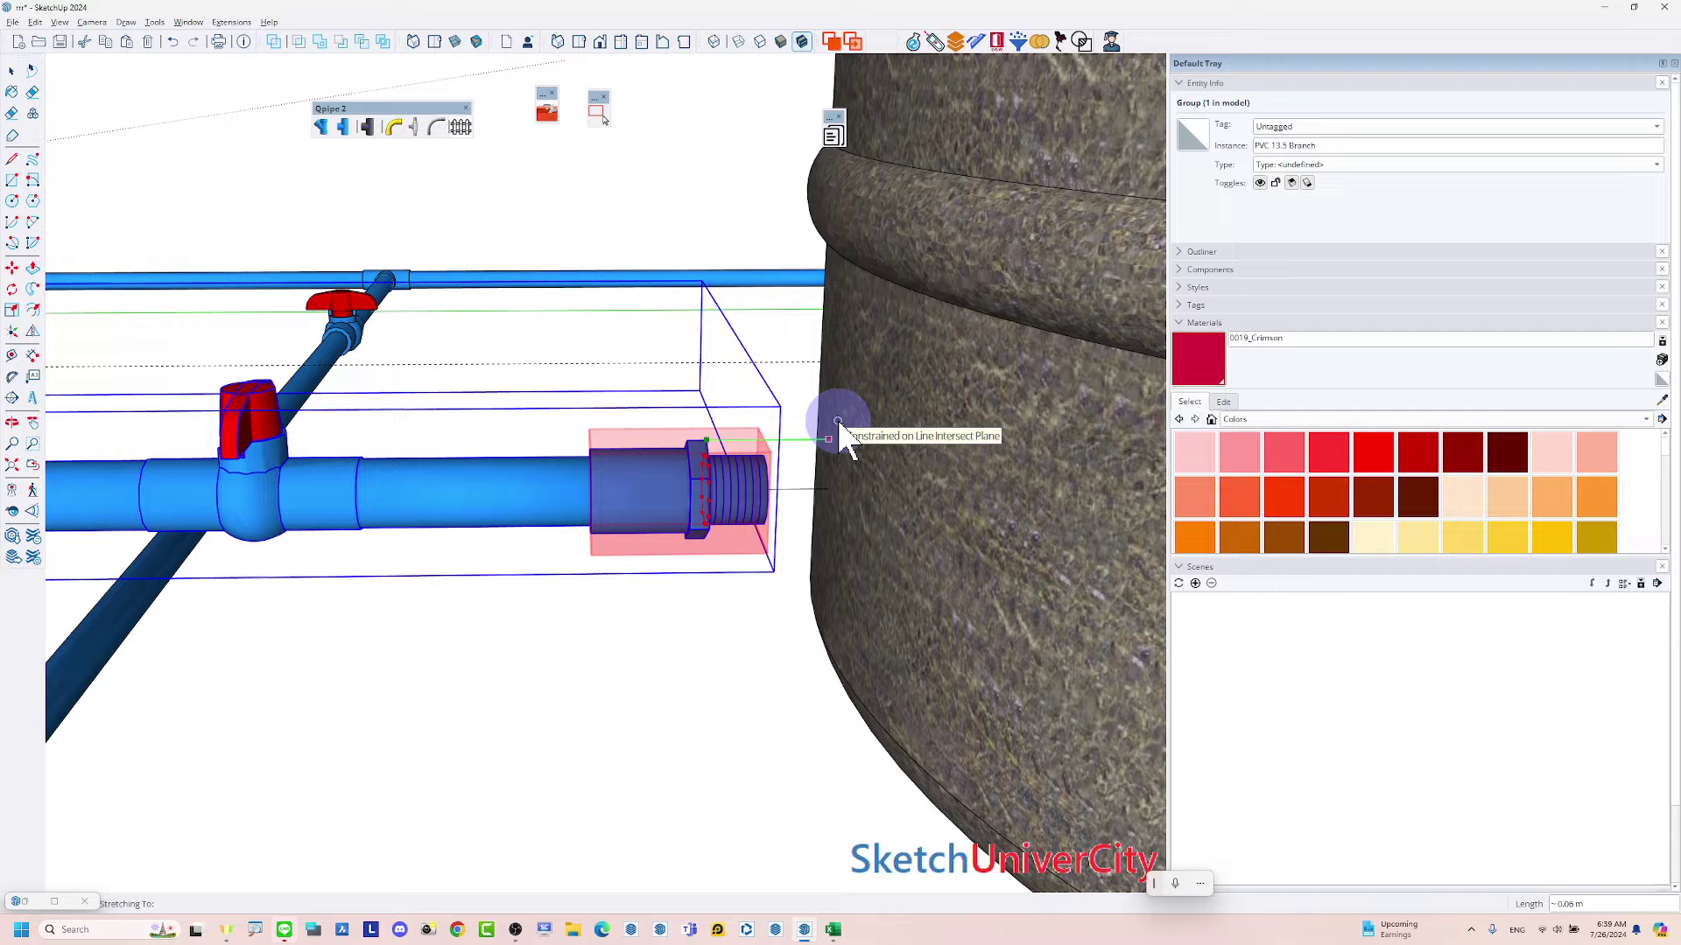
{"action": "left_click", "coordinate": [849, 429]}
{"action": "mouse_move", "coordinate": [849, 429]}
{"action": "middle_mouse_down"}
{"action": "mouse_move", "coordinate": [720, 480]}
{"action": "mouse_move", "coordinate": [637, 613]}
{"action": "middle_mouse_up"}
{"action": "left_click", "coordinate": [637, 613]}
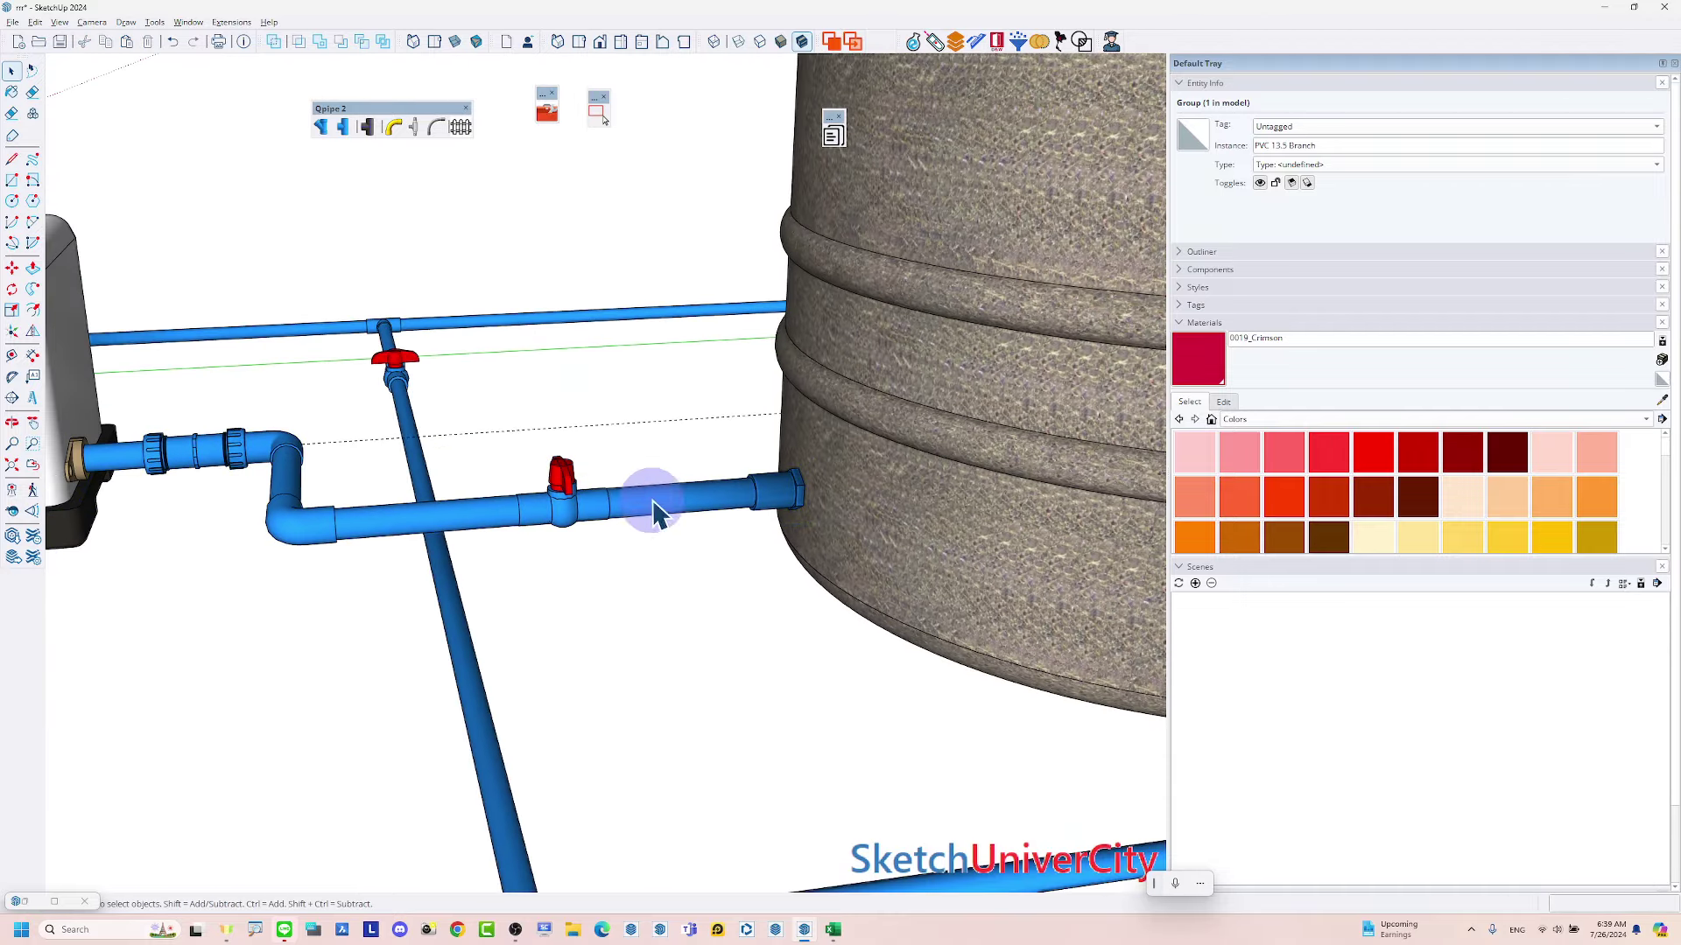
{"action": "scroll", "coordinate": [653, 499], "scroll_direction": "down", "scroll_amount": 3}
{"action": "mouse_move", "coordinate": [527, 490]}
{"action": "middle_mouse_down"}
{"action": "mouse_move", "coordinate": [573, 761]}
{"action": "mouse_move", "coordinate": [521, 737]}
{"action": "mouse_move", "coordinate": [571, 454]}
{"action": "middle_mouse_up"}
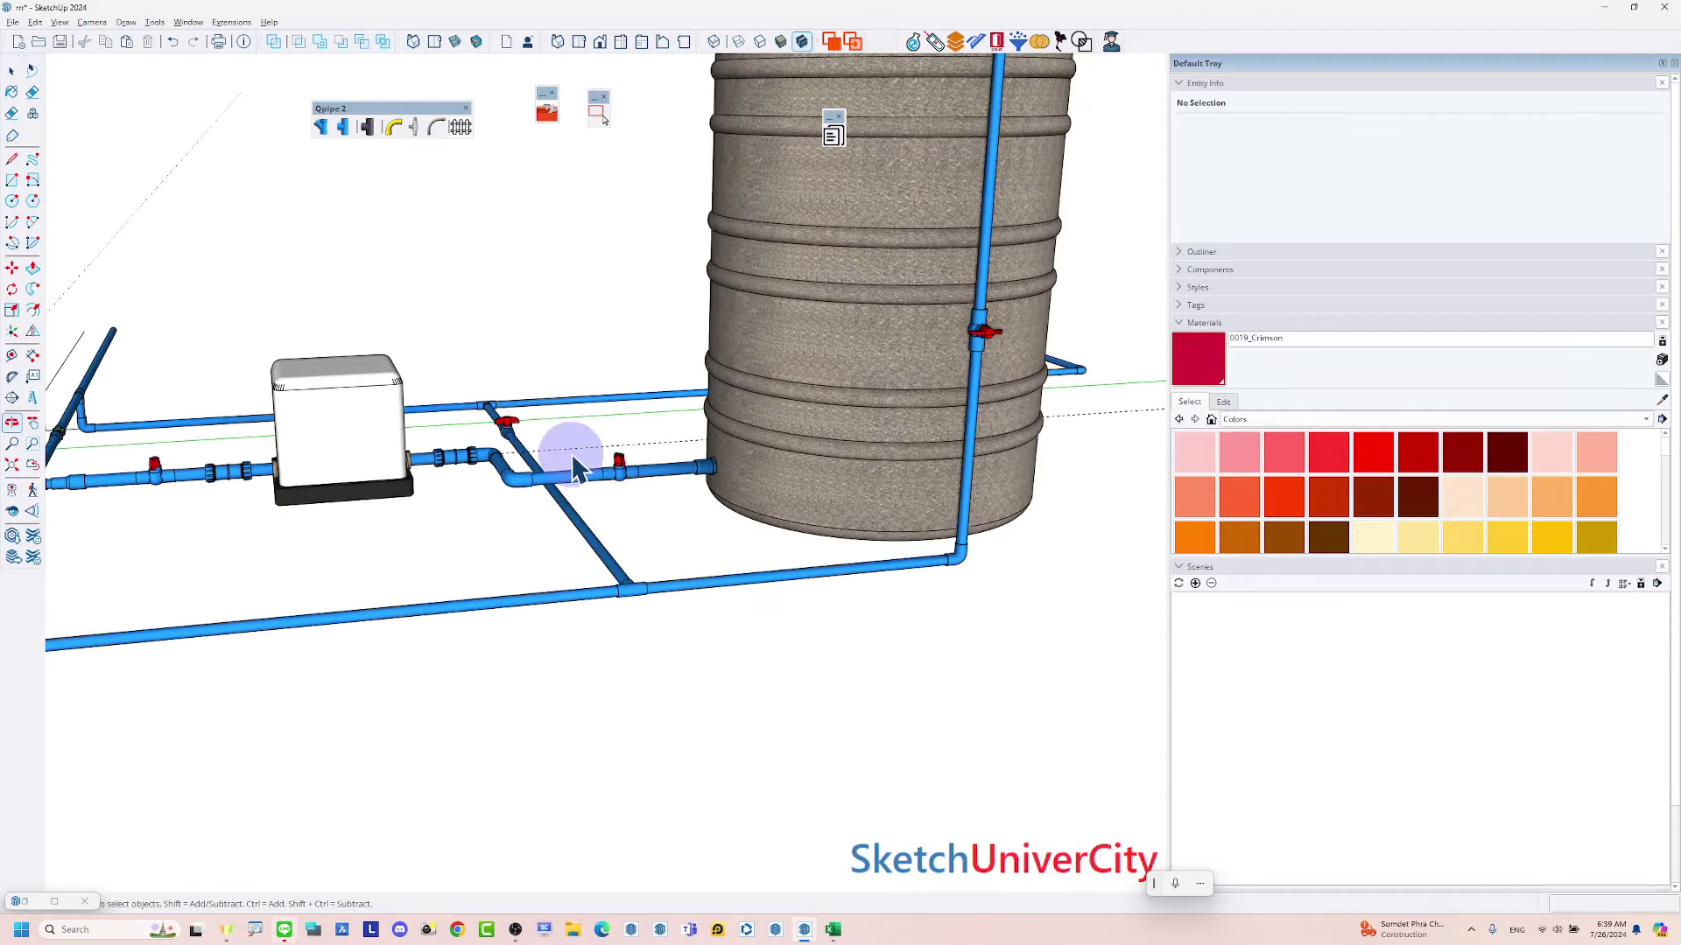
{"action": "scroll", "coordinate": [448, 548], "scroll_direction": "down", "scroll_amount": 5}
{"action": "mouse_move", "coordinate": [461, 536]}
{"action": "middle_mouse_down"}
{"action": "mouse_move", "coordinate": [1039, 653]}
{"action": "mouse_move", "coordinate": [938, 552]}
{"action": "mouse_move", "coordinate": [500, 599]}
{"action": "mouse_move", "coordinate": [656, 751]}
{"action": "mouse_move", "coordinate": [391, 487]}
{"action": "mouse_move", "coordinate": [593, 563]}
{"action": "mouse_move", "coordinate": [847, 490]}
{"action": "mouse_move", "coordinate": [701, 469]}
{"action": "mouse_move", "coordinate": [723, 750]}
{"action": "middle_mouse_up"}
{"action": "scroll", "coordinate": [570, 777], "scroll_direction": "up", "scroll_amount": 3}
{"action": "scroll", "coordinate": [593, 711], "scroll_direction": "up", "scroll_amount": 4}
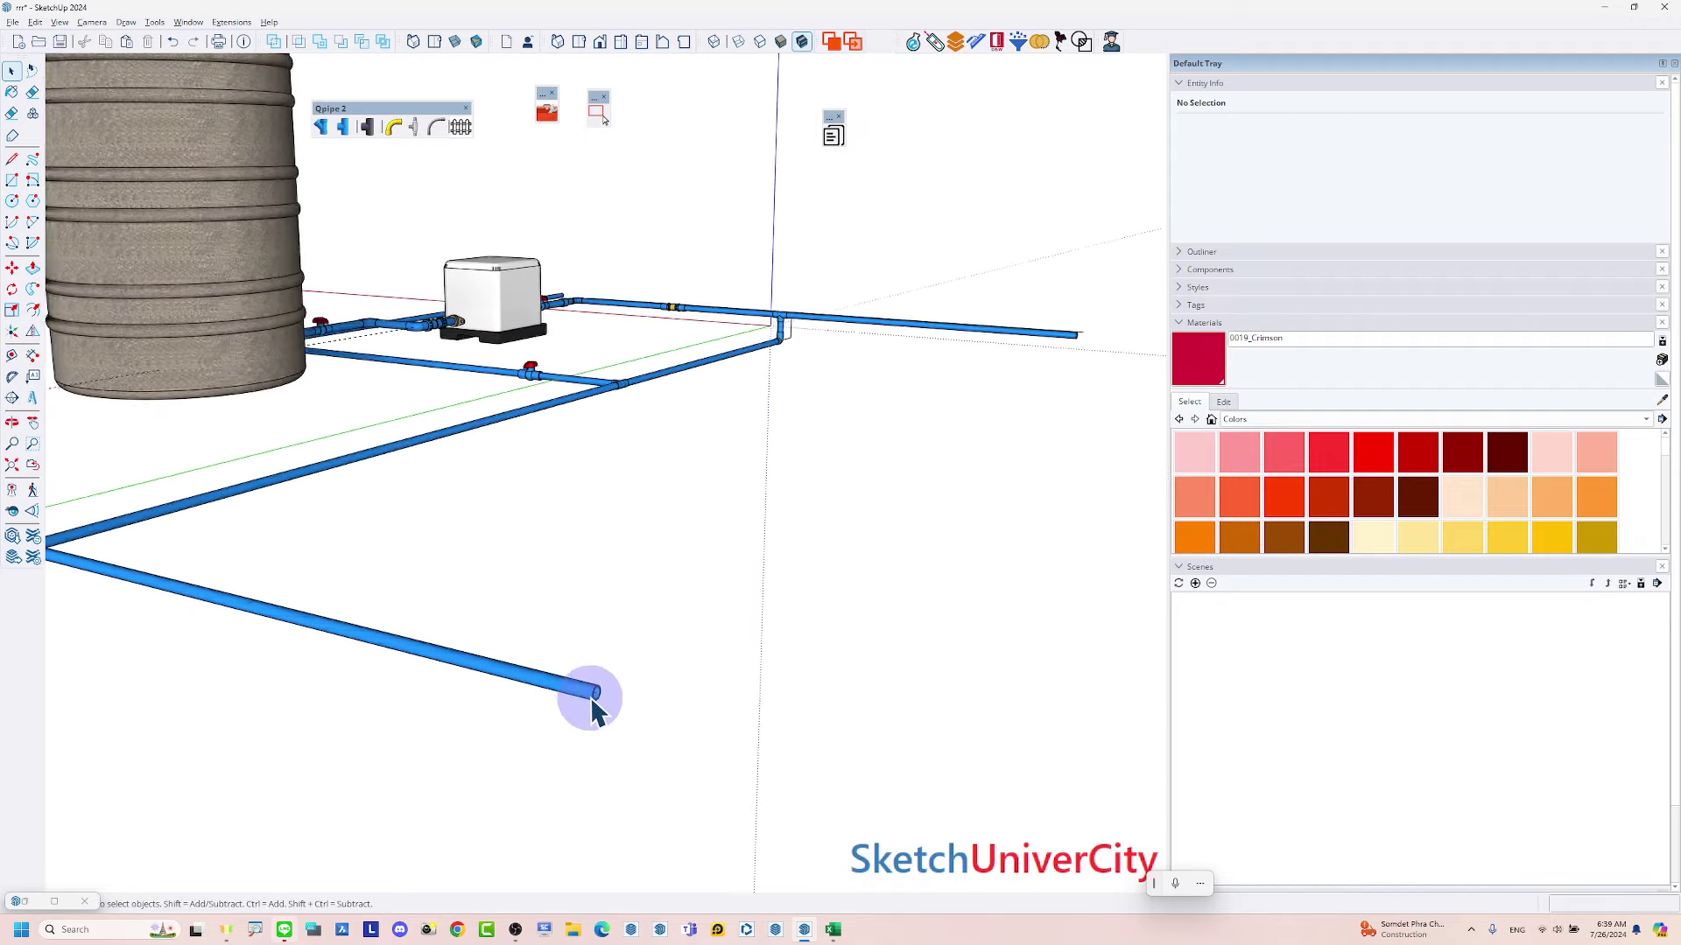
{"action": "scroll", "coordinate": [592, 700], "scroll_direction": "up", "scroll_amount": 2}
{"action": "scroll", "coordinate": [592, 687], "scroll_direction": "up", "scroll_amount": 2}
{"action": "scroll", "coordinate": [595, 686], "scroll_direction": "up", "scroll_amount": 2}
{"action": "scroll", "coordinate": [613, 665], "scroll_direction": "up", "scroll_amount": 2}
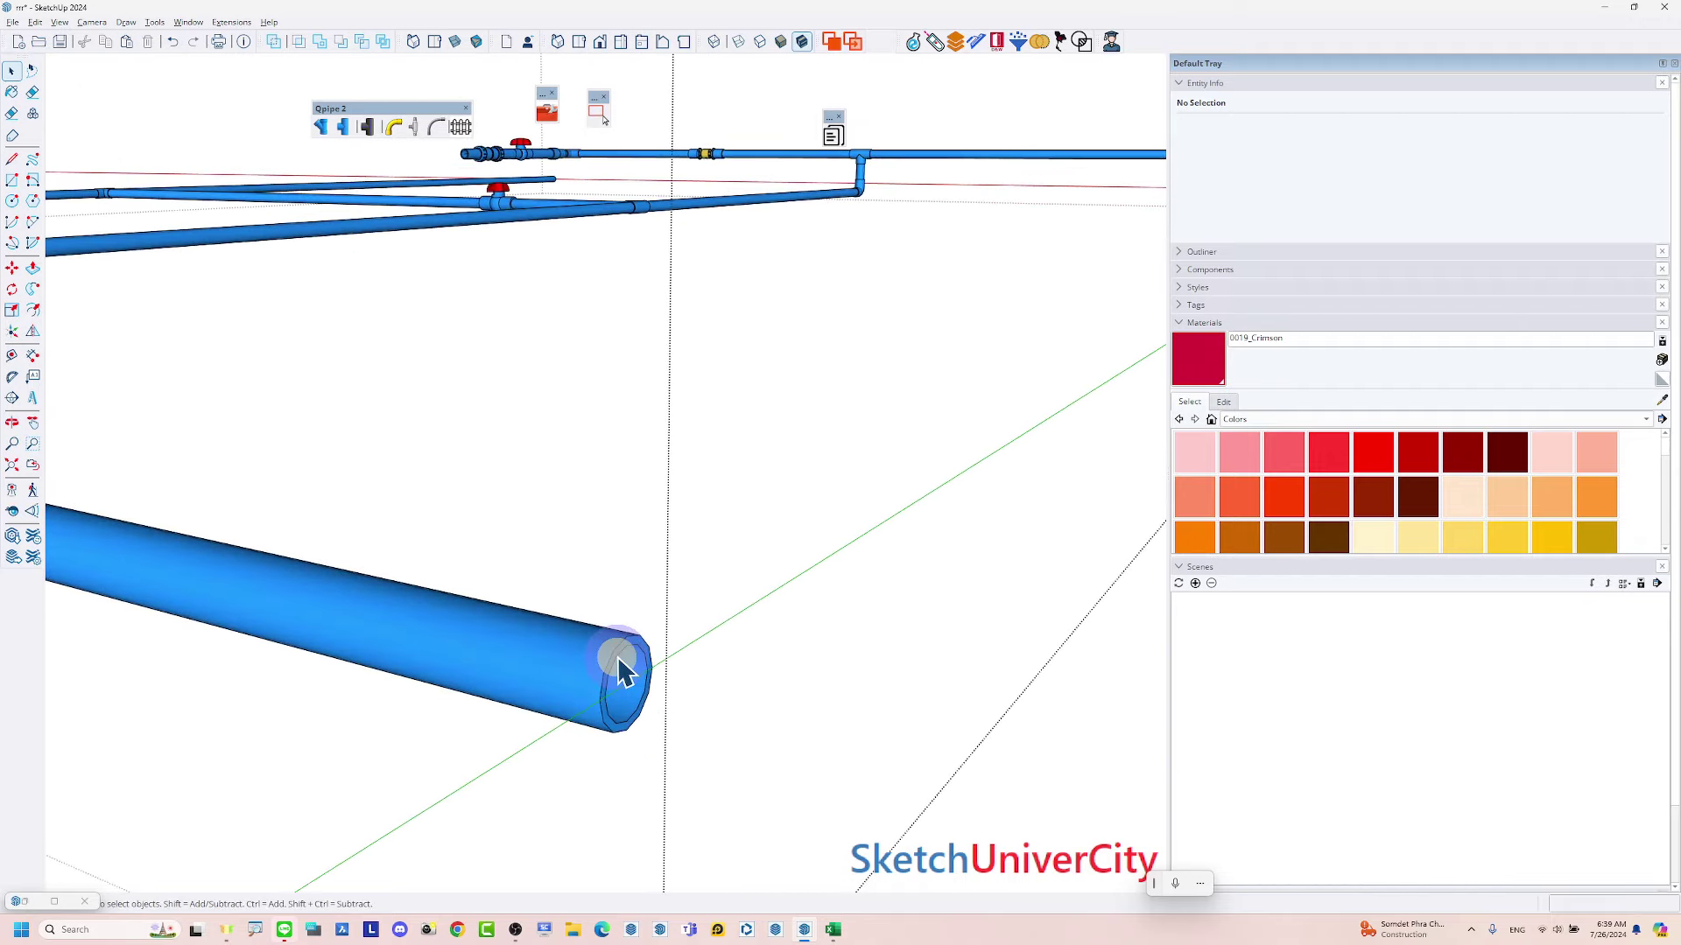
{"action": "left_click", "coordinate": [617, 665]}
{"action": "left_click", "coordinate": [627, 643]}
Add a 3/4" threaded PVC cap from the ฝาครอบ folder to the long lower pipe
{"action": "double_click", "coordinate": [627, 649]}
{"action": "key", "text": "Escape"}
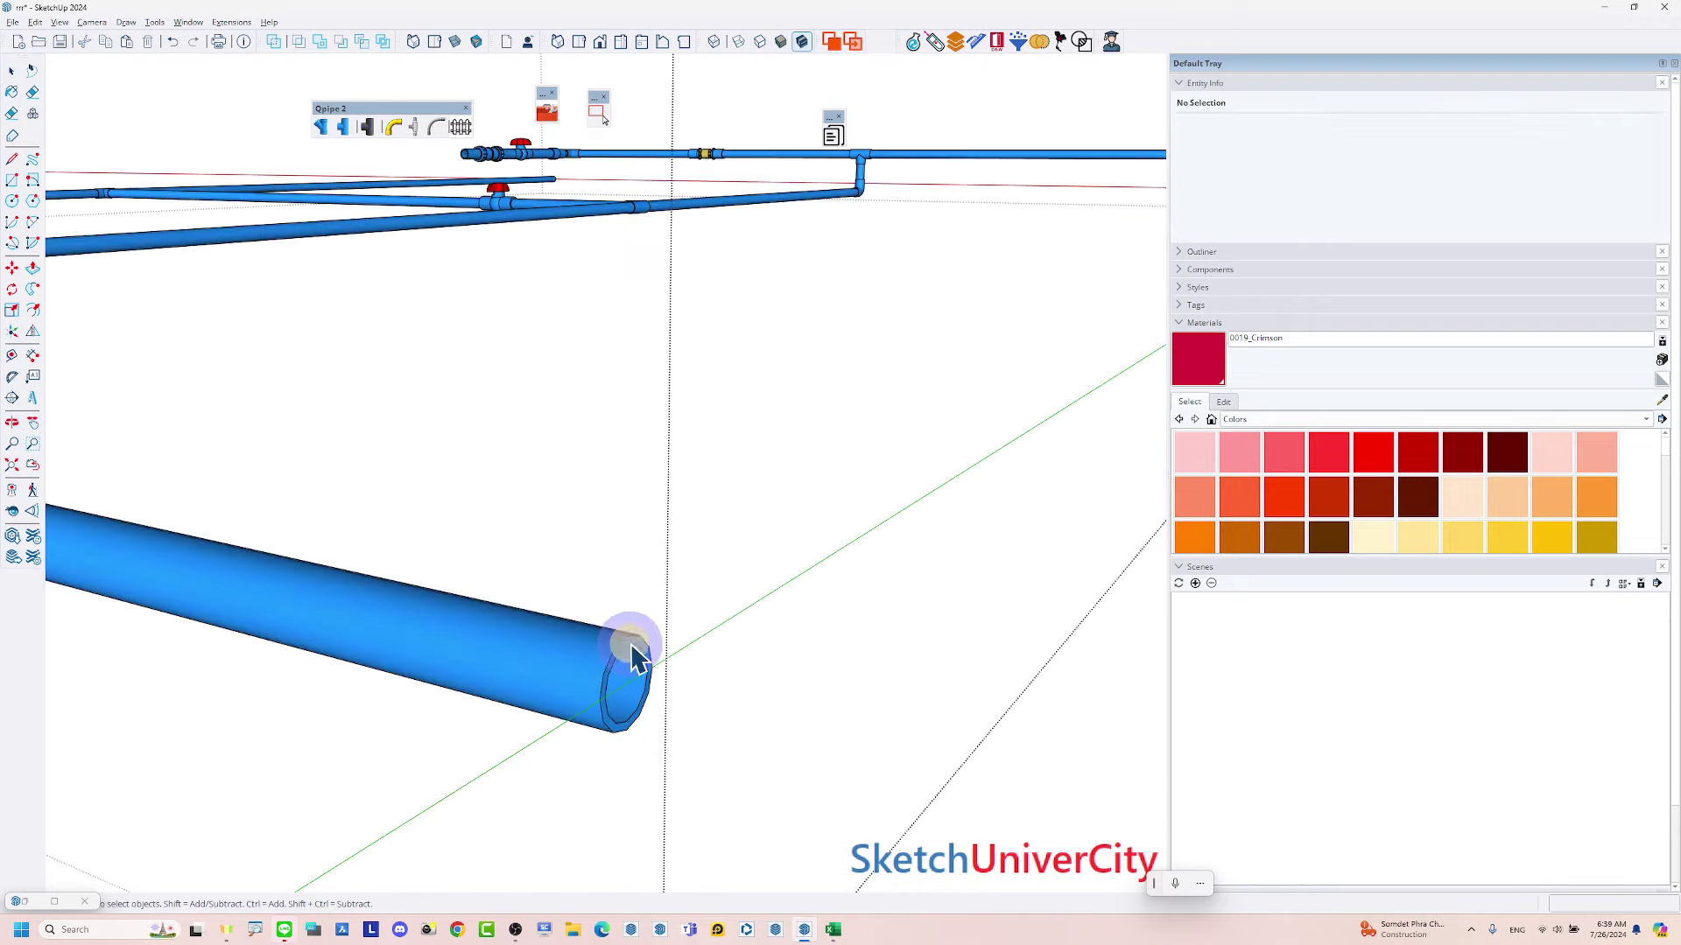
{"action": "left_click", "coordinate": [629, 612]}
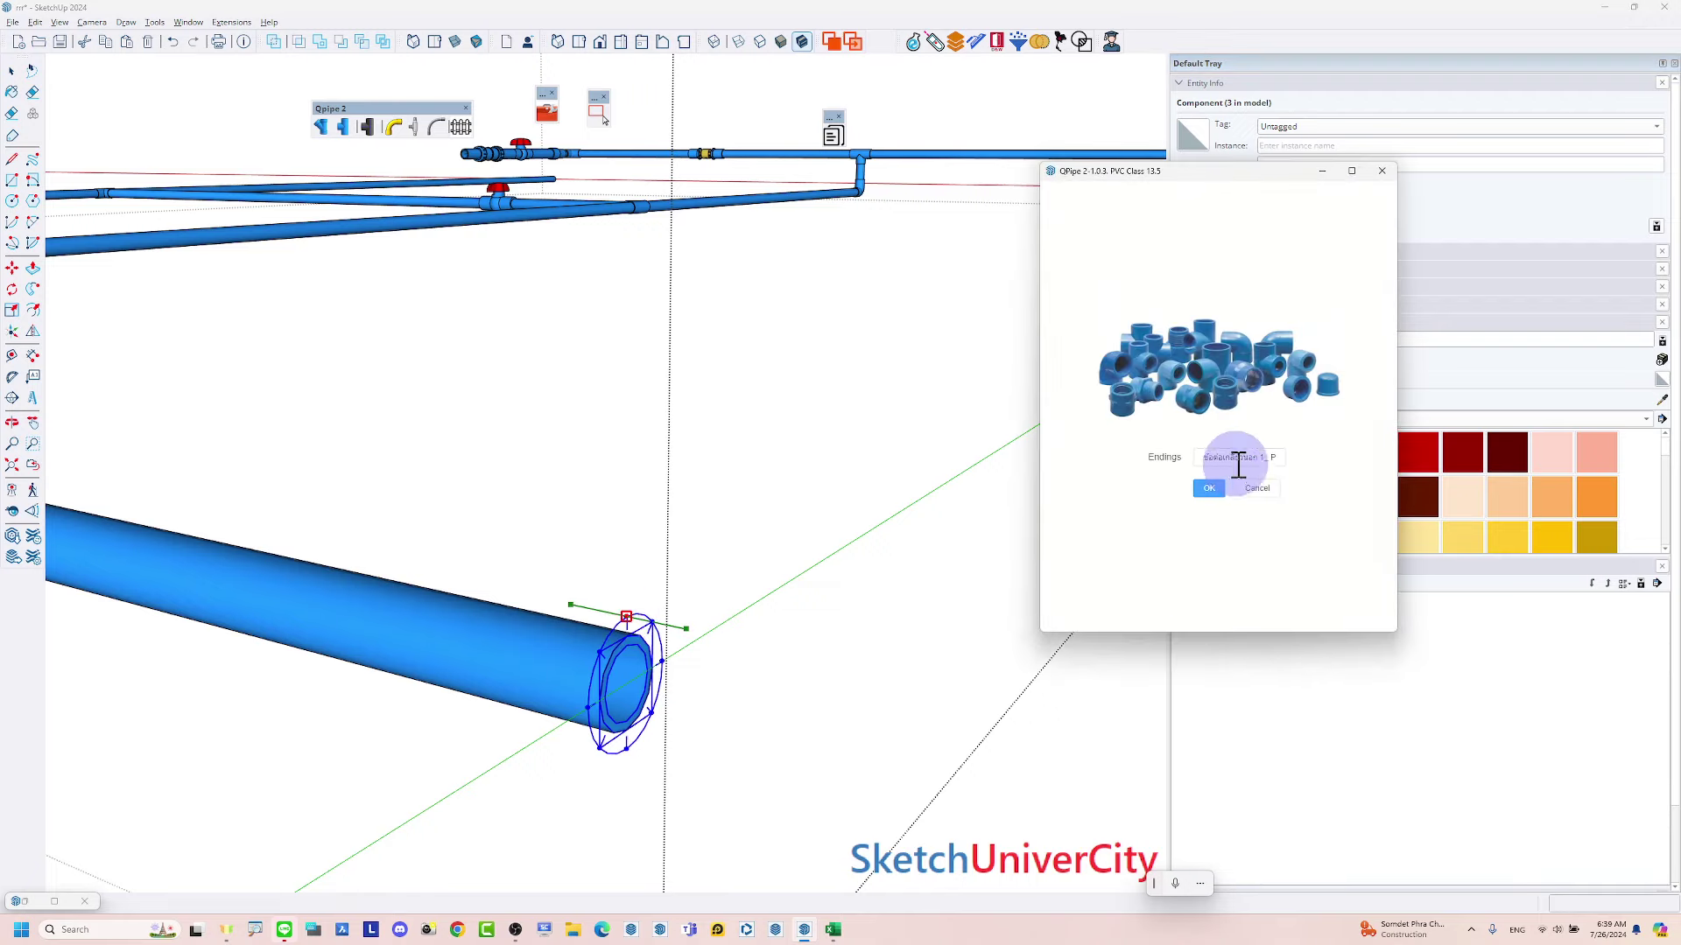
{"action": "left_click", "coordinate": [1234, 457]}
{"action": "left_click", "coordinate": [1143, 496]}
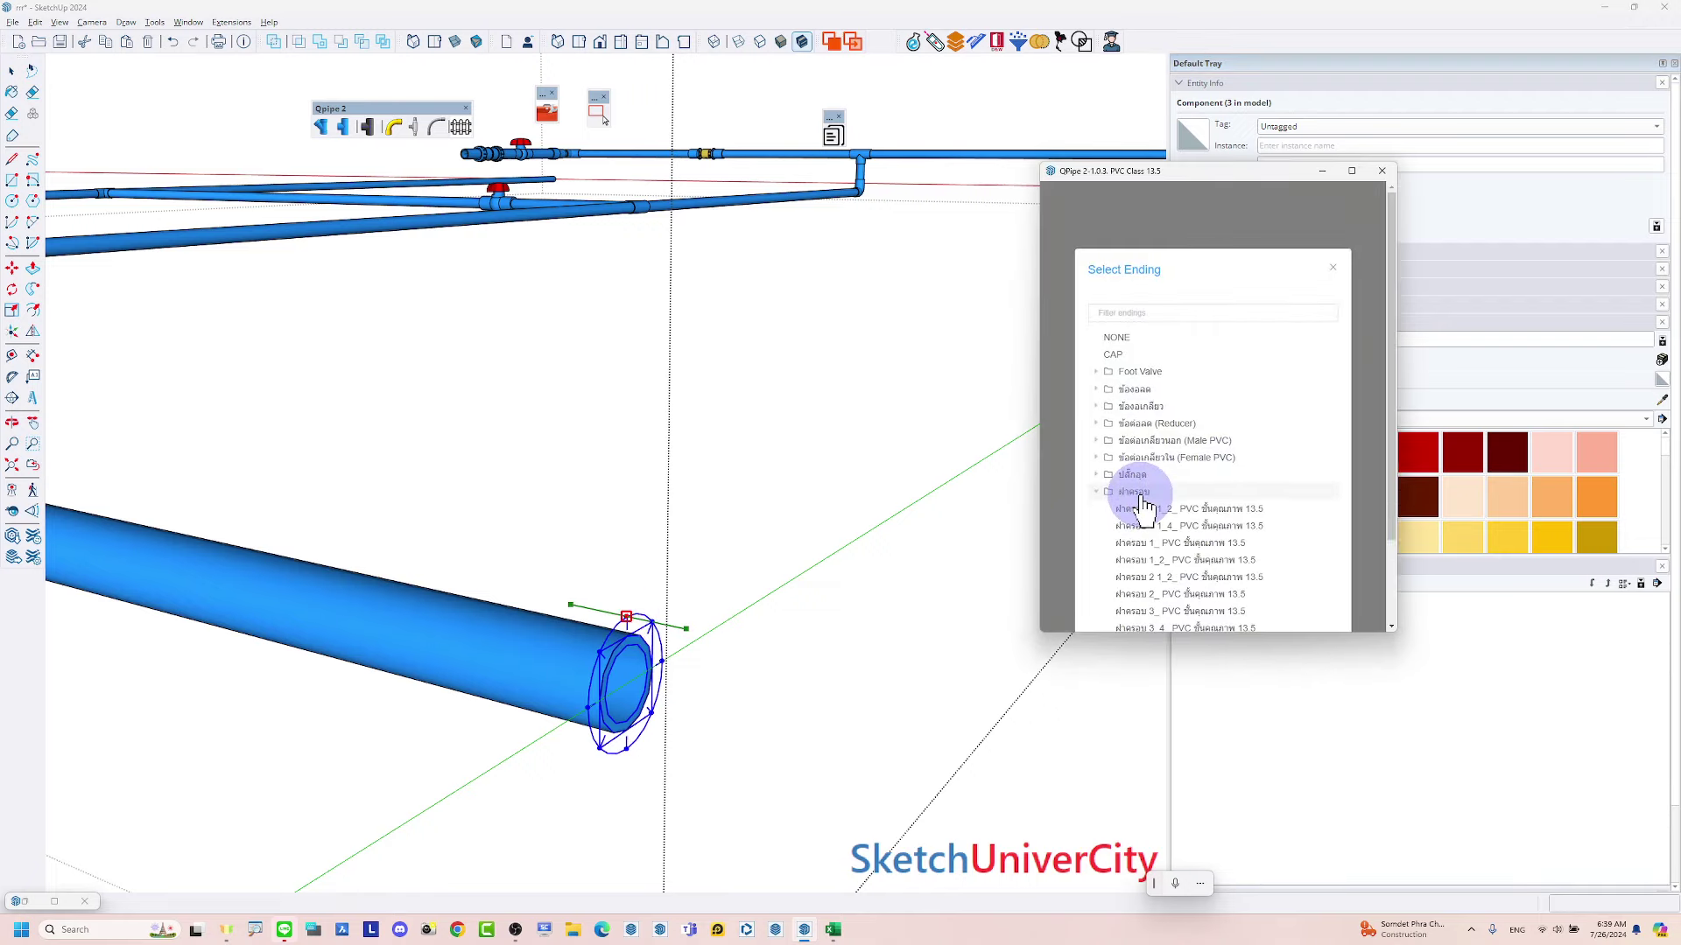
{"action": "scroll", "coordinate": [1164, 555], "scroll_direction": "down", "scroll_amount": 2}
{"action": "scroll", "coordinate": [1174, 571], "scroll_direction": "down", "scroll_amount": 1}
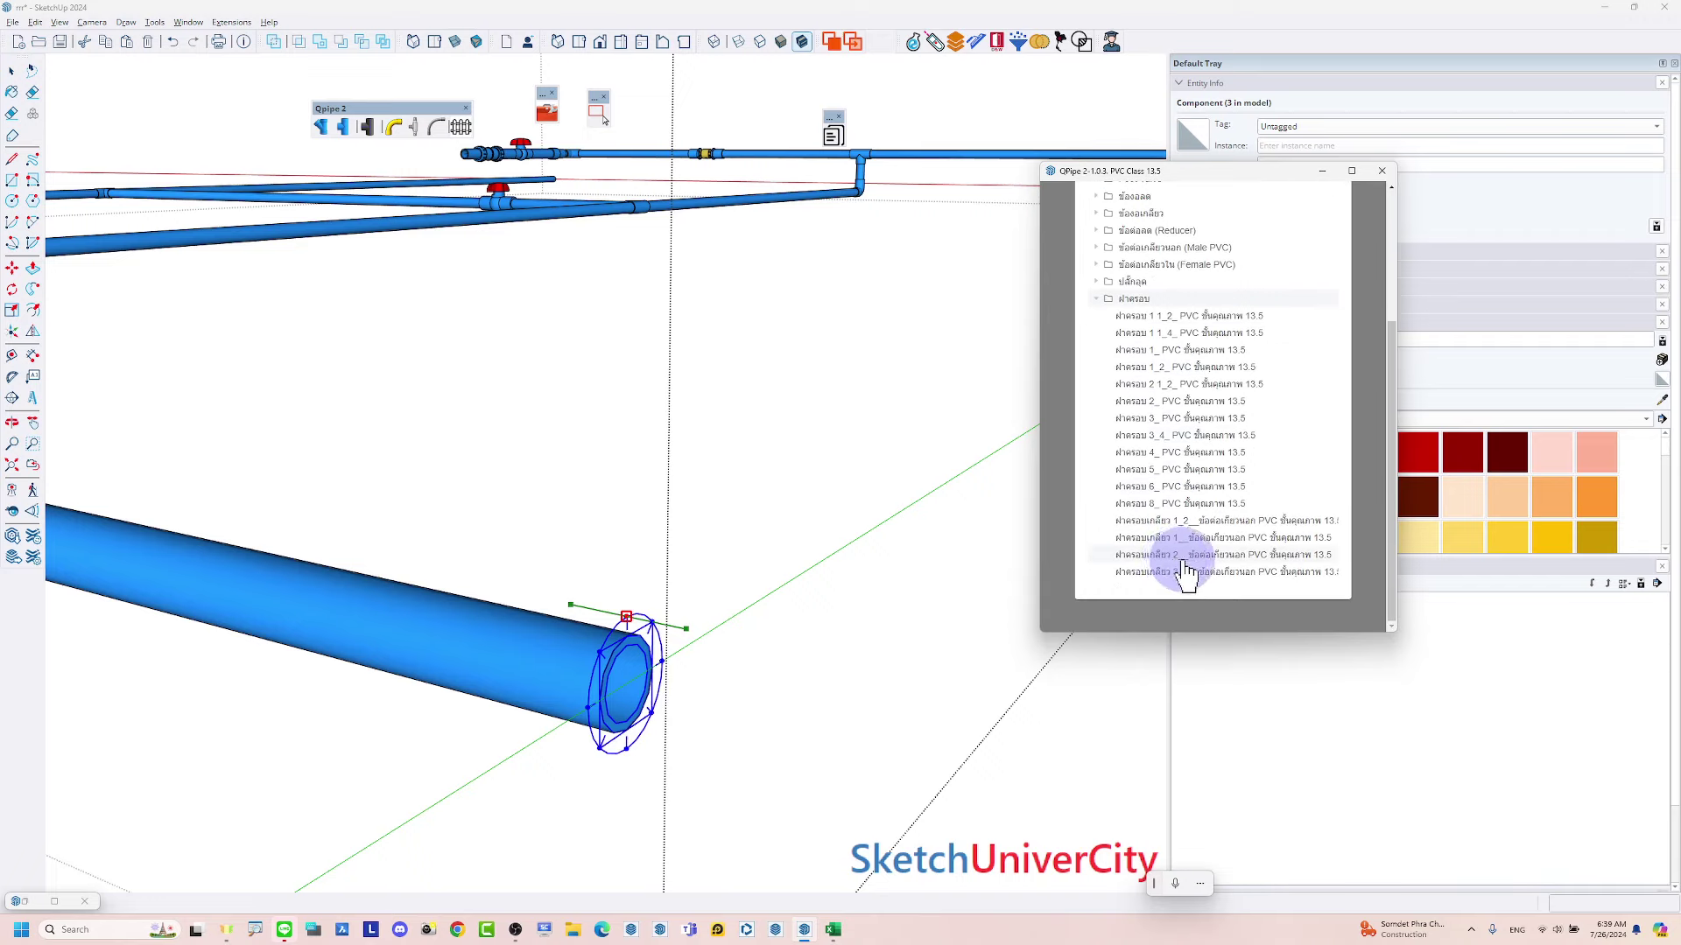
{"action": "left_click", "coordinate": [1231, 578]}
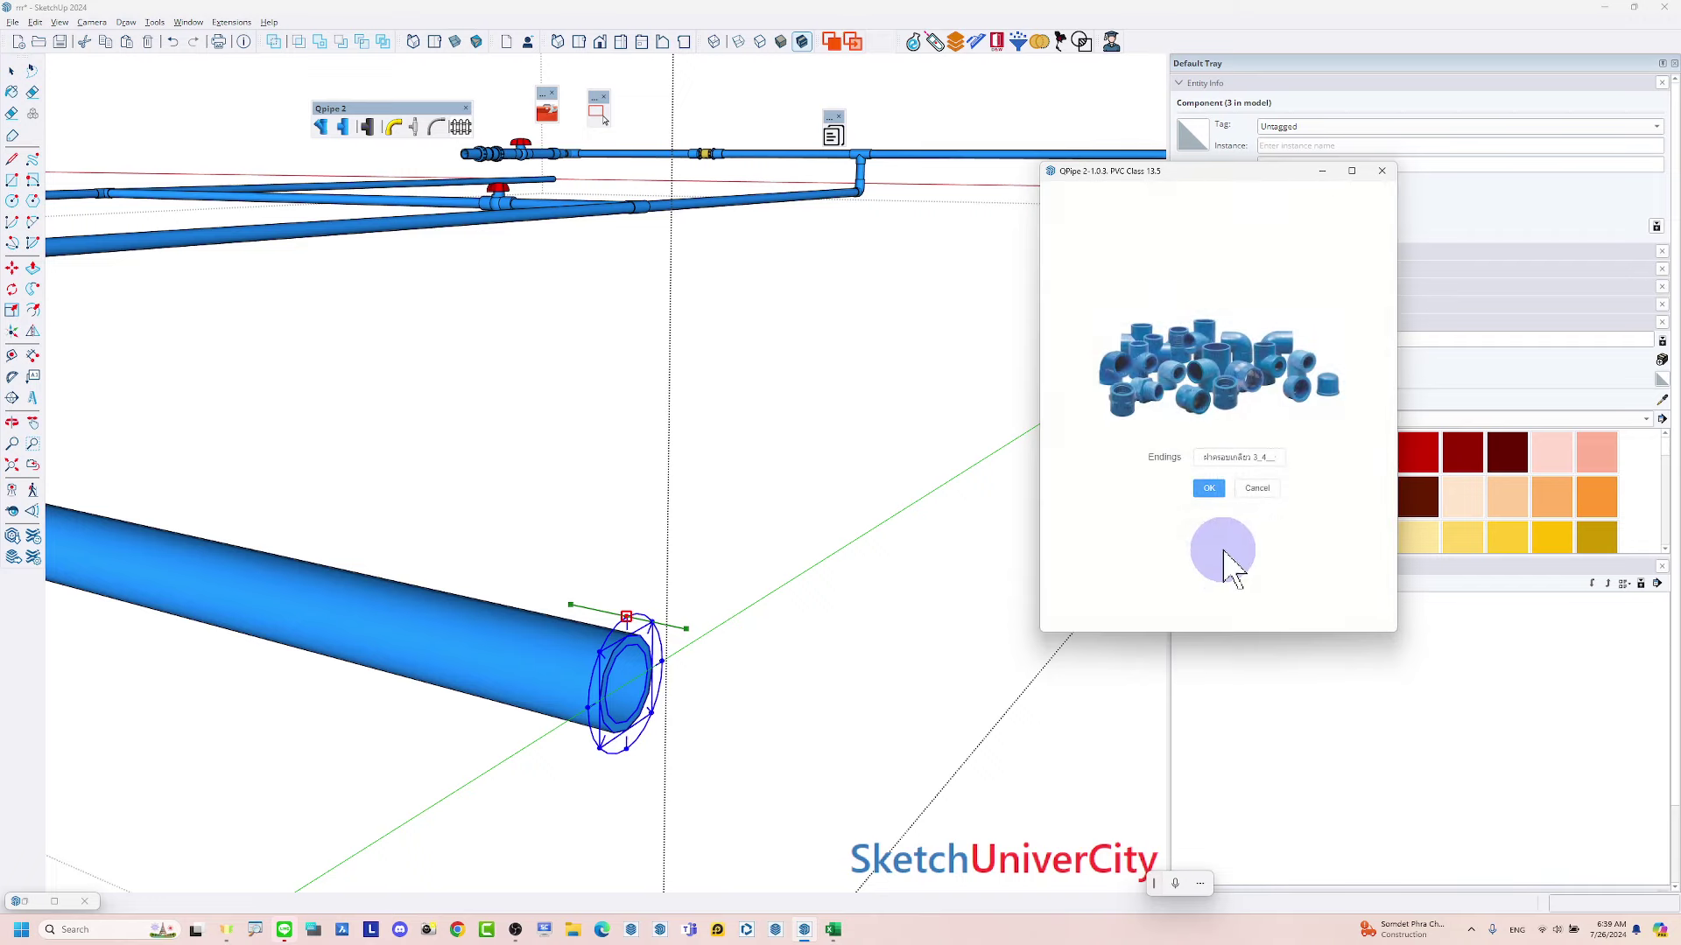
{"action": "left_click", "coordinate": [1209, 488]}
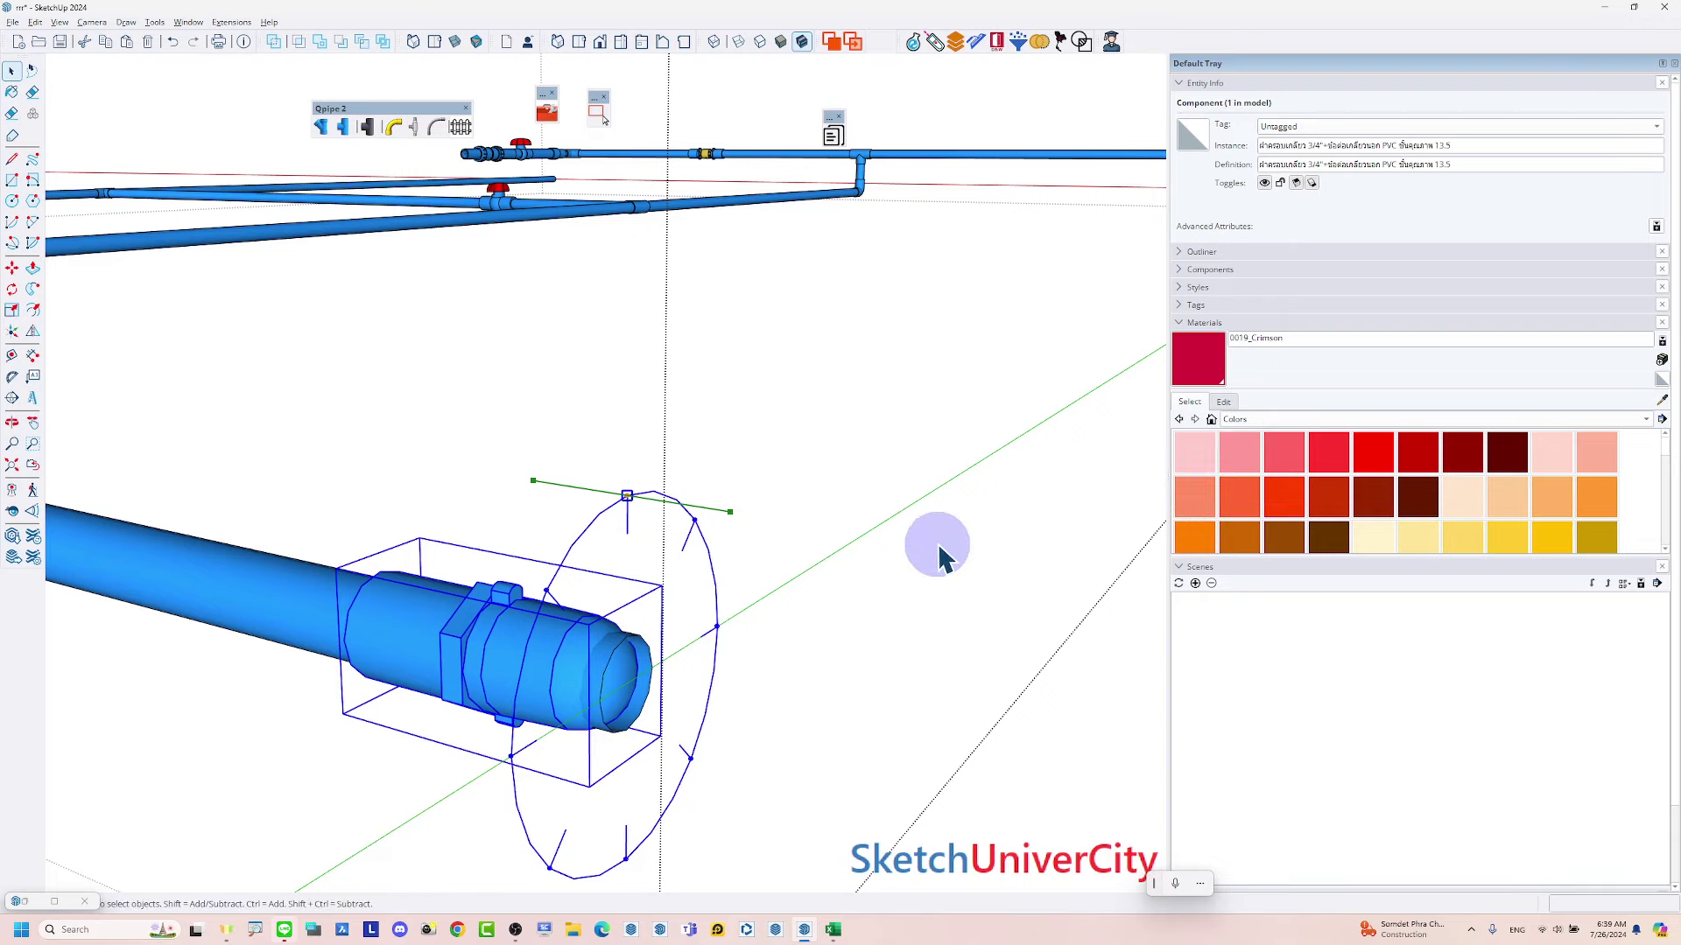
Start moving the cap, then cancel the move and zoom to inspect the pipe end
{"action": "mouse_move", "coordinate": [699, 638]}
{"action": "middle_mouse_down"}
{"action": "mouse_move", "coordinate": [924, 578]}
{"action": "mouse_move", "coordinate": [679, 499]}
{"action": "middle_mouse_up"}
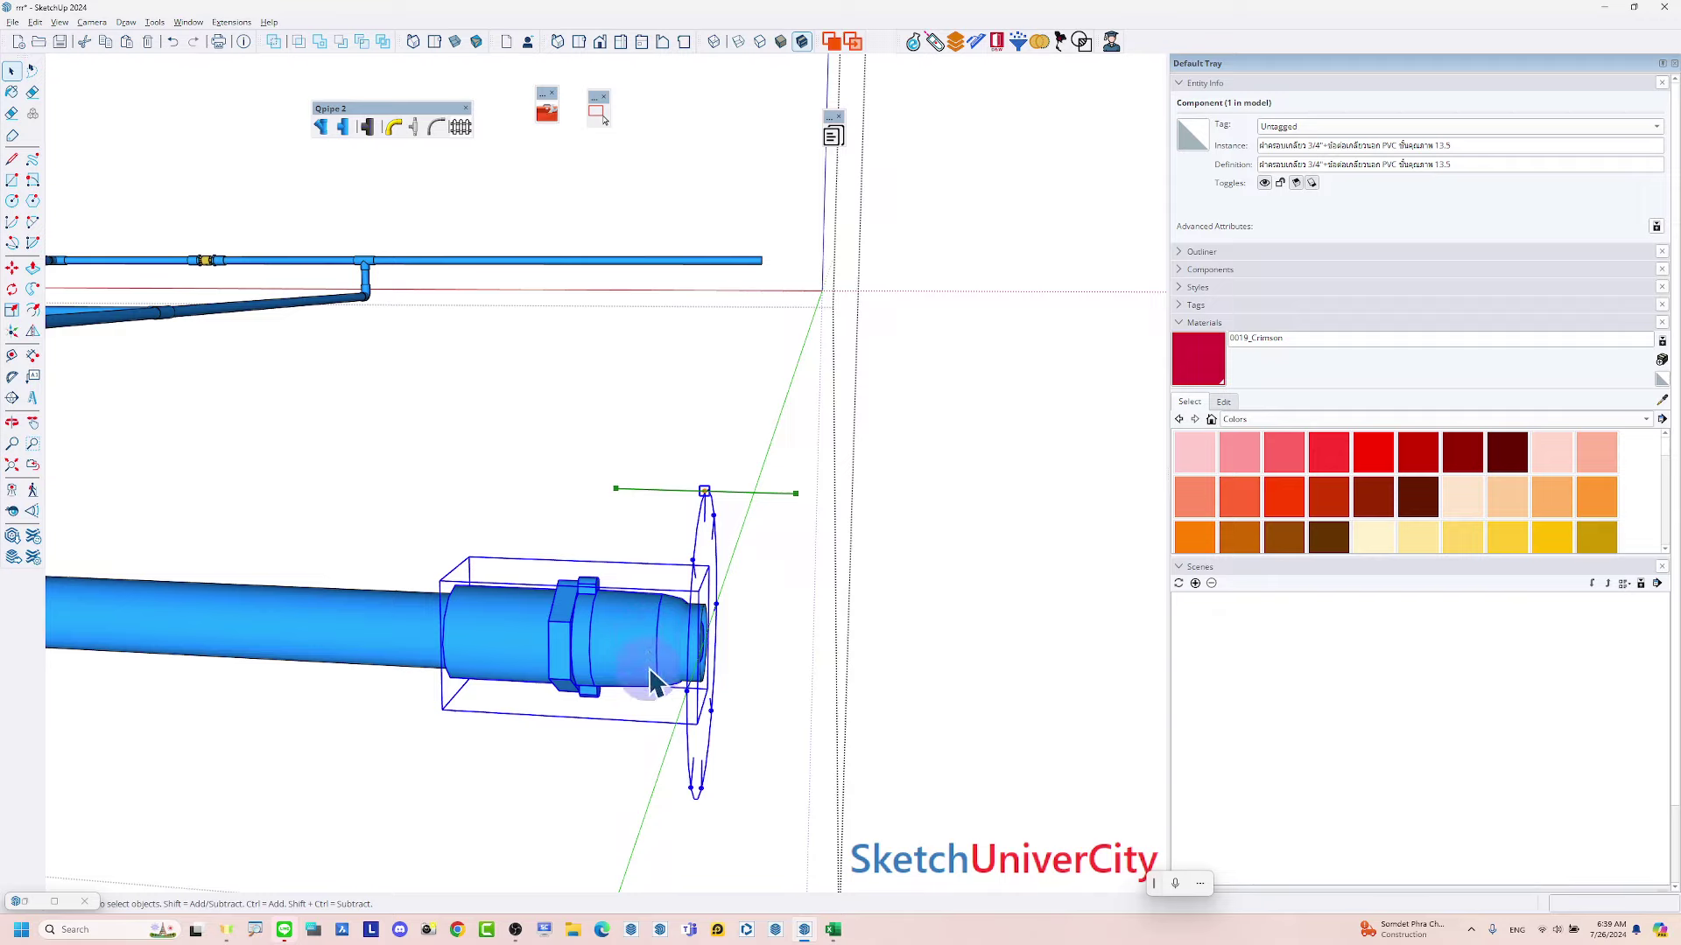
{"action": "key", "text": "m"}
{"action": "left_click", "coordinate": [619, 750]}
{"action": "key", "text": "Escape"}
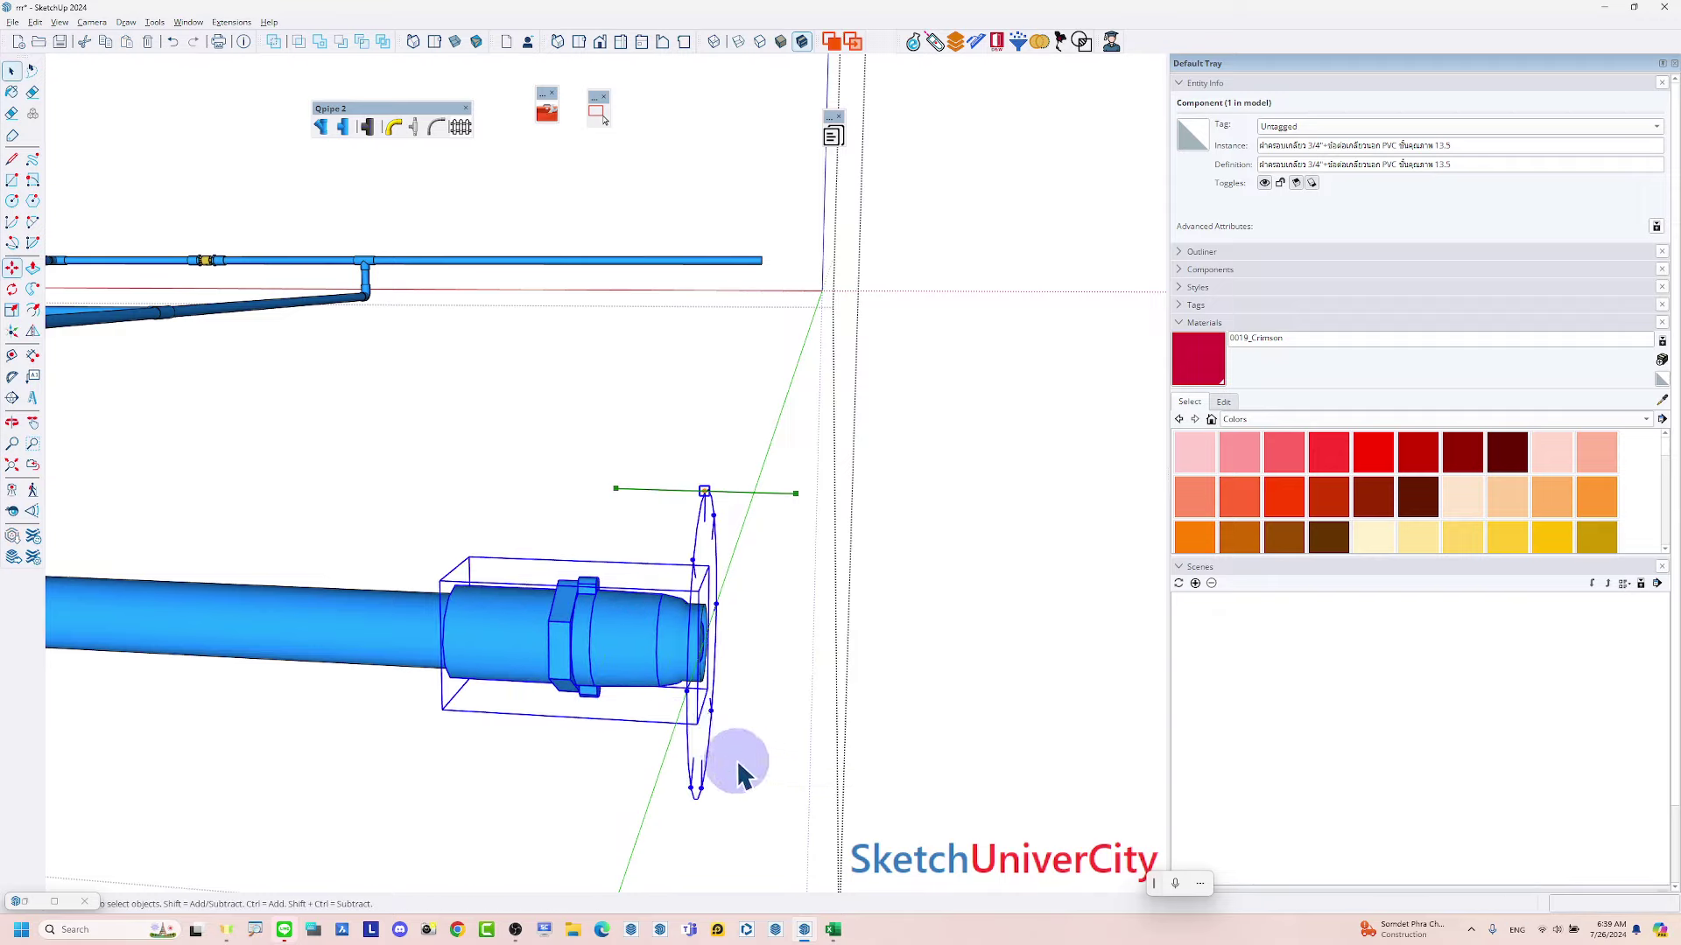
{"action": "scroll", "coordinate": [738, 774], "scroll_direction": "down", "scroll_amount": 3}
{"action": "scroll", "coordinate": [462, 654], "scroll_direction": "down", "scroll_amount": 2}
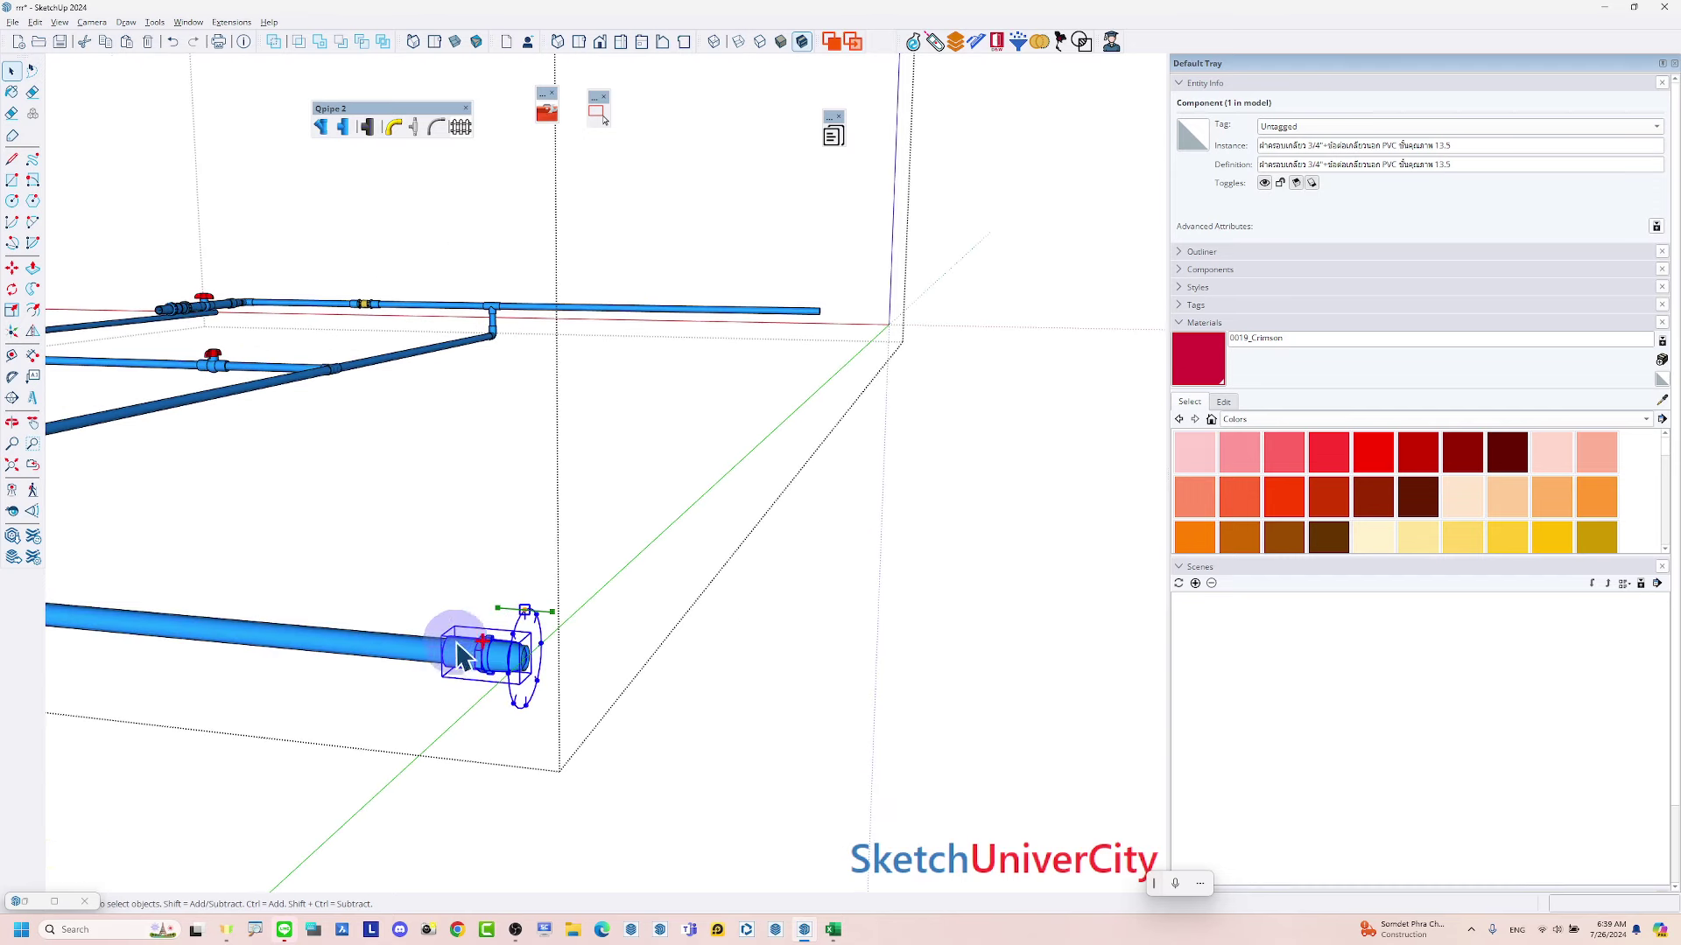
{"action": "scroll", "coordinate": [462, 655], "scroll_direction": "up", "scroll_amount": 1}
{"action": "scroll", "coordinate": [476, 682], "scroll_direction": "up", "scroll_amount": 2}
{"action": "scroll", "coordinate": [560, 657], "scroll_direction": "up", "scroll_amount": 1}
Cap the front pipe's open end with the ฝาครอบ 3_4_ PVC class 13.5 fitting
{"action": "left_click", "coordinate": [712, 704]}
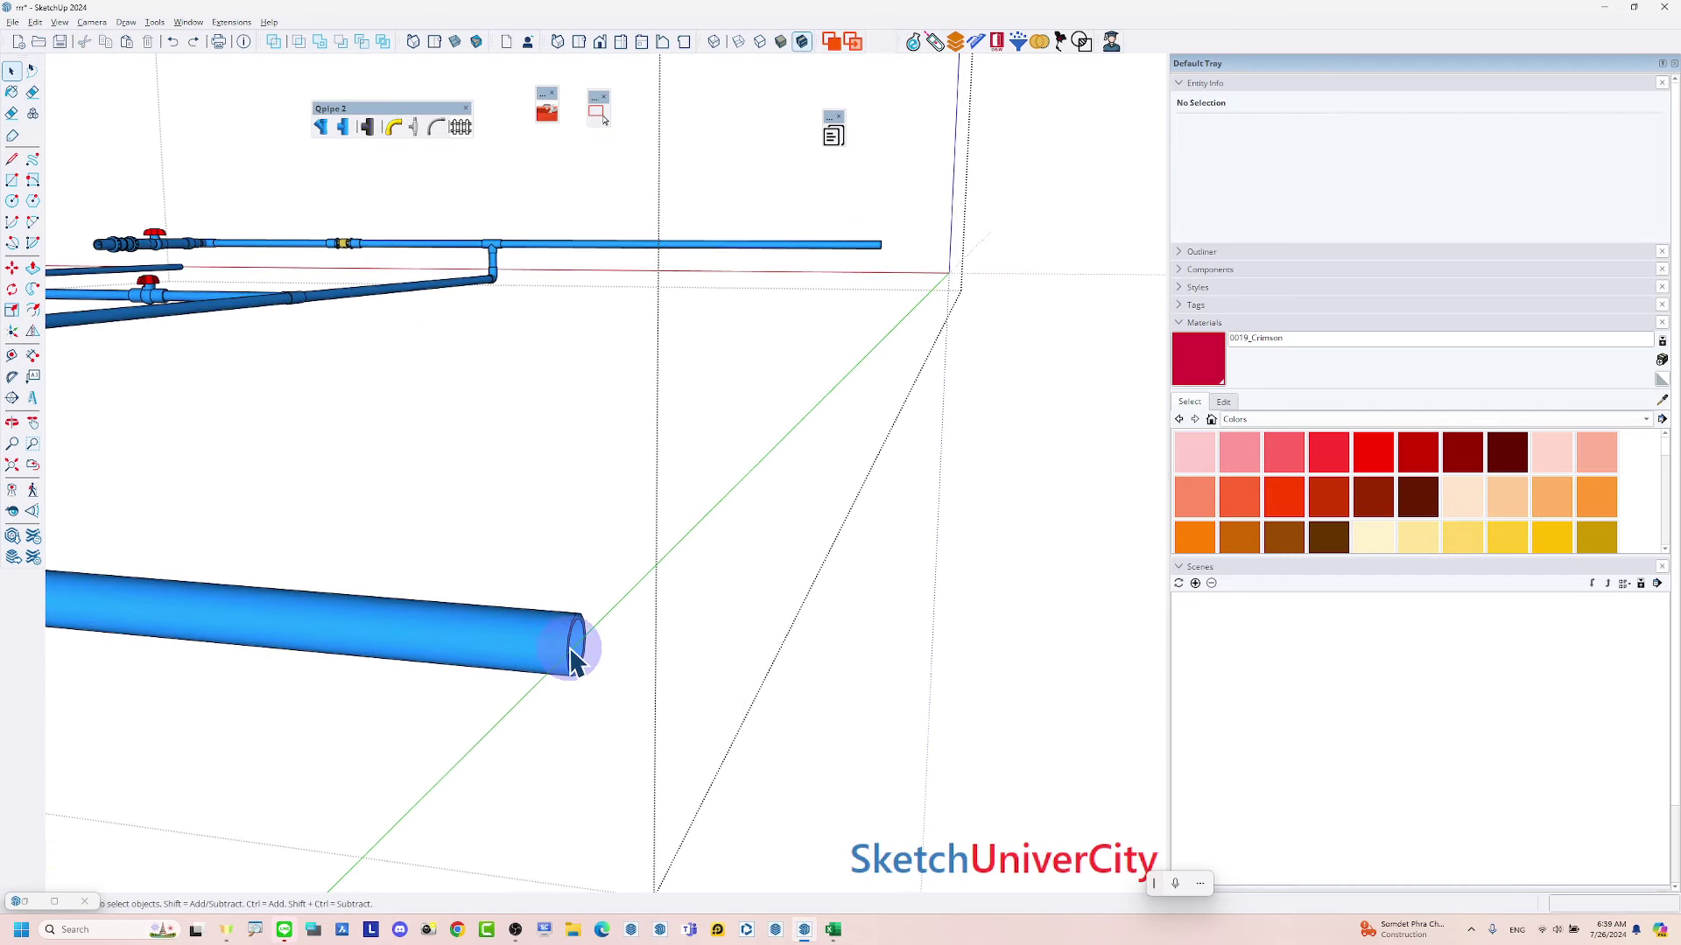
{"action": "scroll", "coordinate": [578, 648], "scroll_direction": "up", "scroll_amount": 1}
{"action": "left_click", "coordinate": [591, 604]}
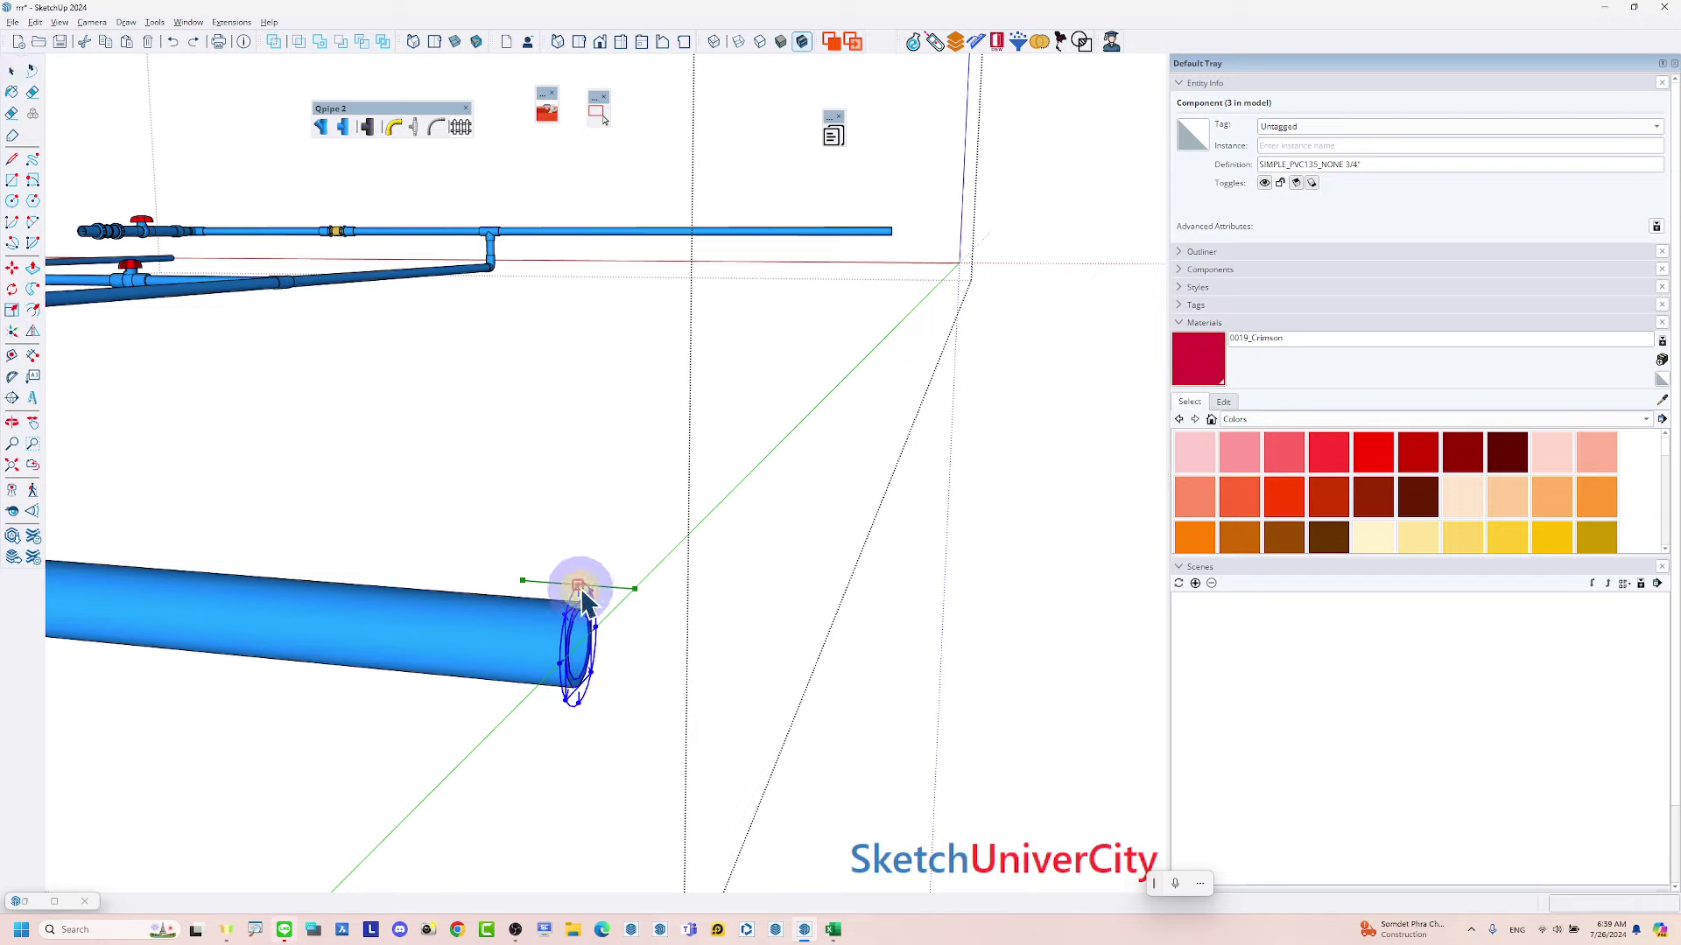
{"action": "left_click", "coordinate": [582, 591]}
{"action": "left_click", "coordinate": [1213, 457]}
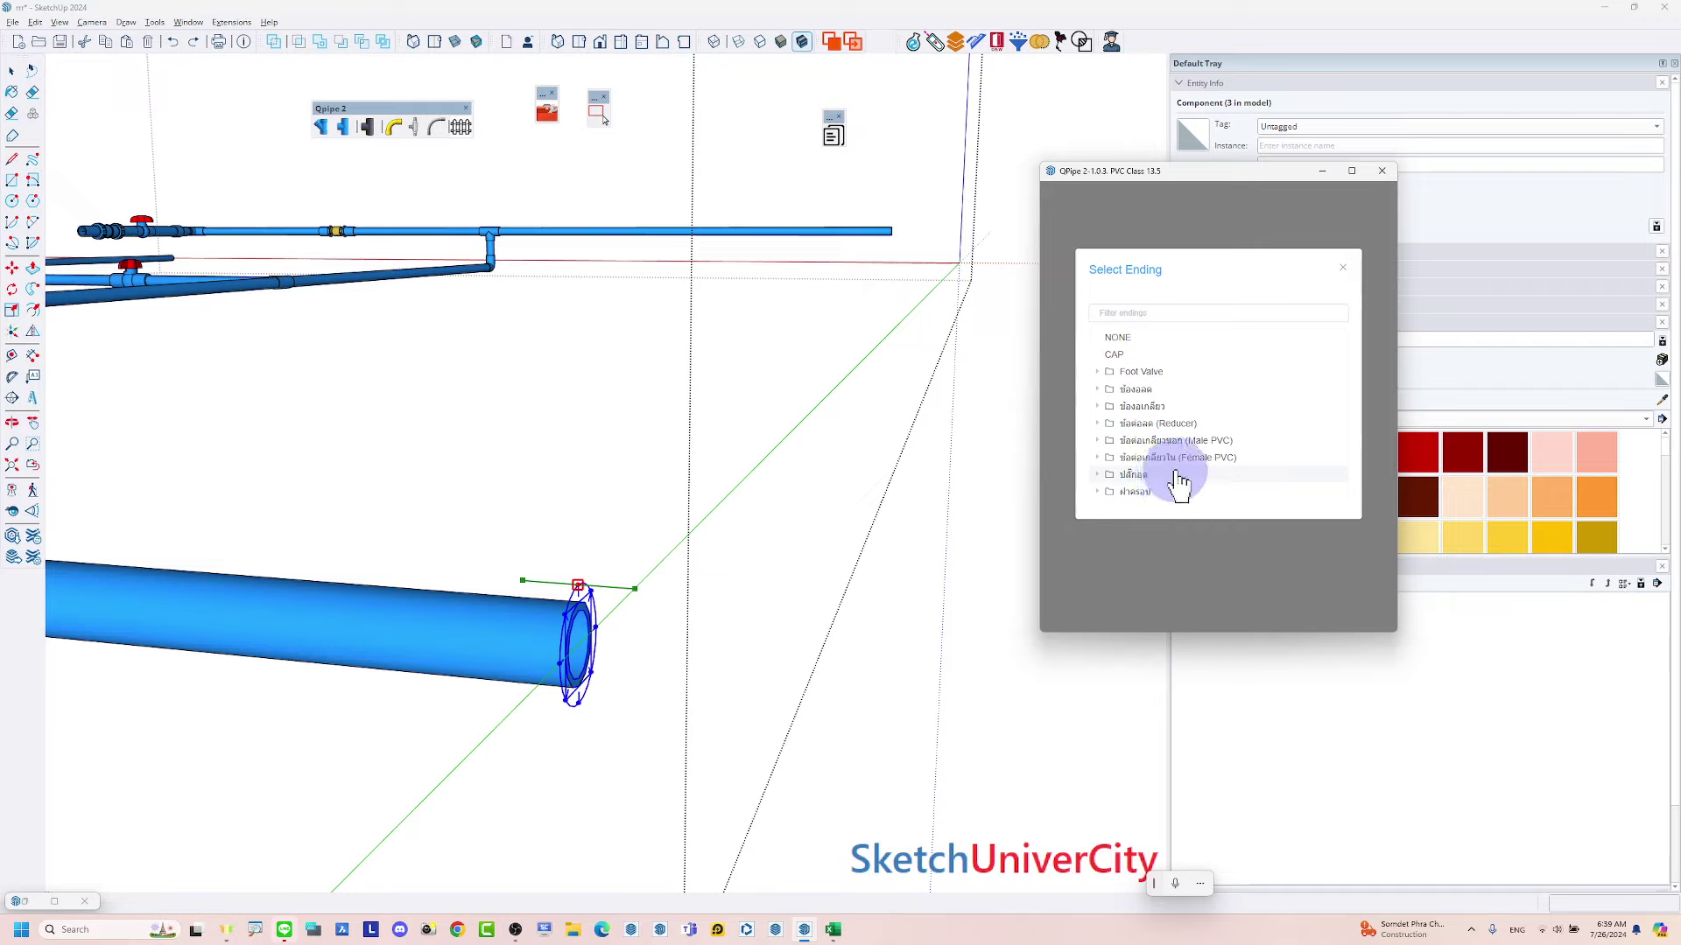
{"action": "left_click", "coordinate": [1147, 492]}
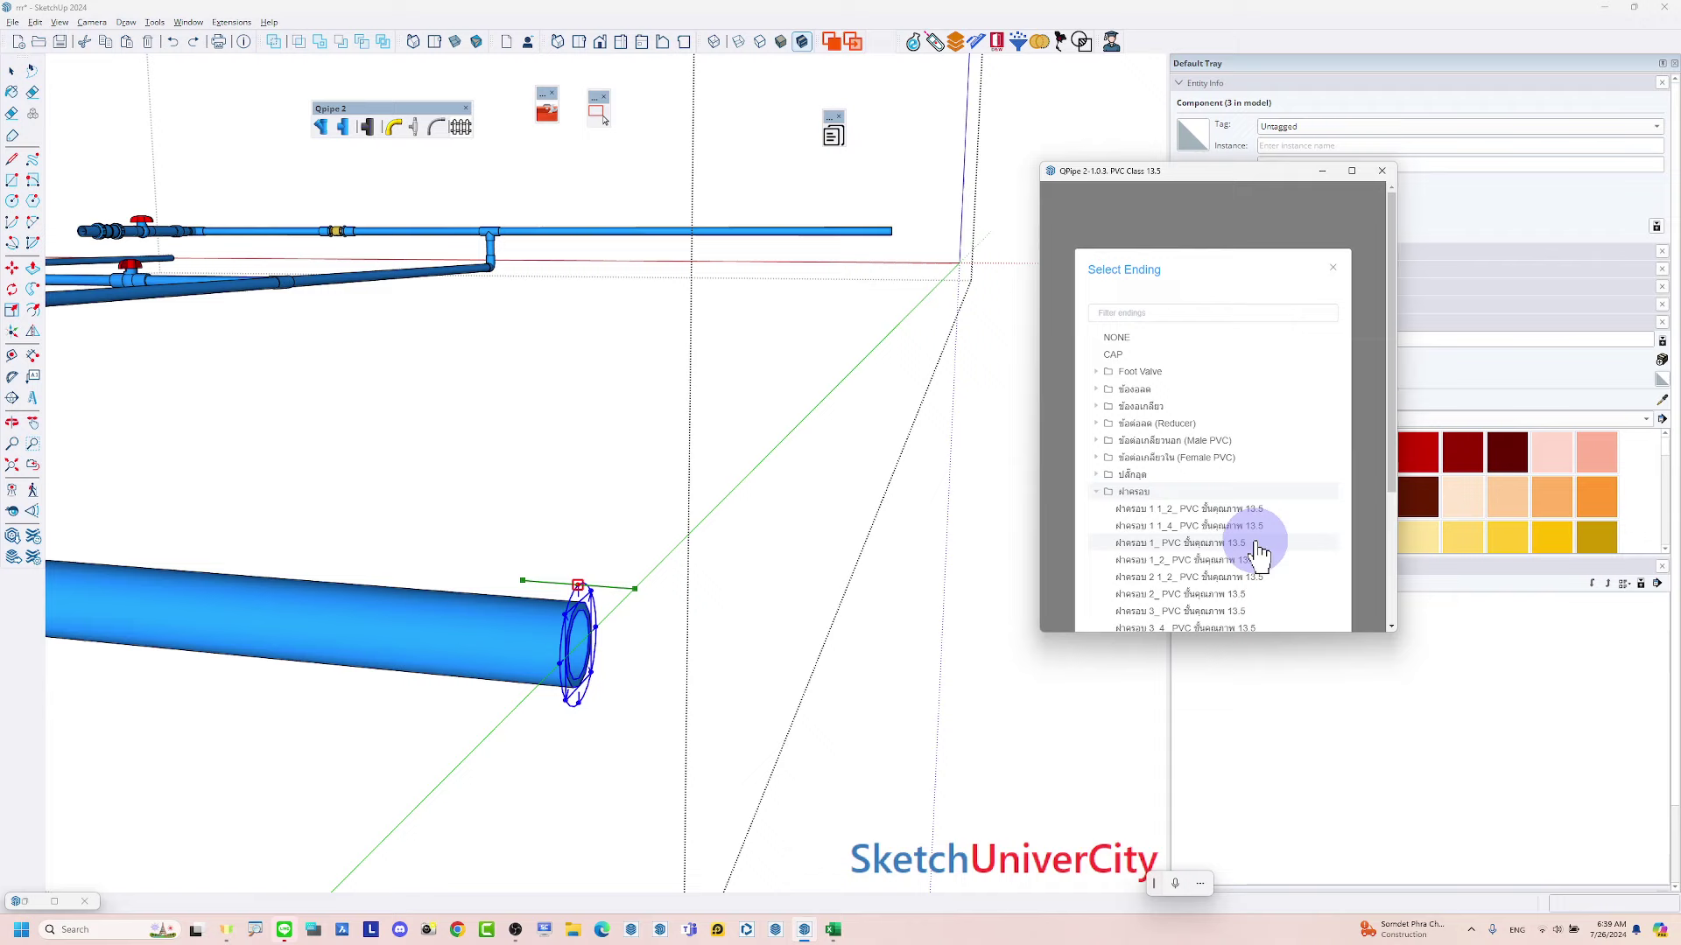
{"action": "scroll", "coordinate": [1263, 557], "scroll_direction": "down", "scroll_amount": 1}
{"action": "scroll", "coordinate": [1264, 554], "scroll_direction": "down", "scroll_amount": 1}
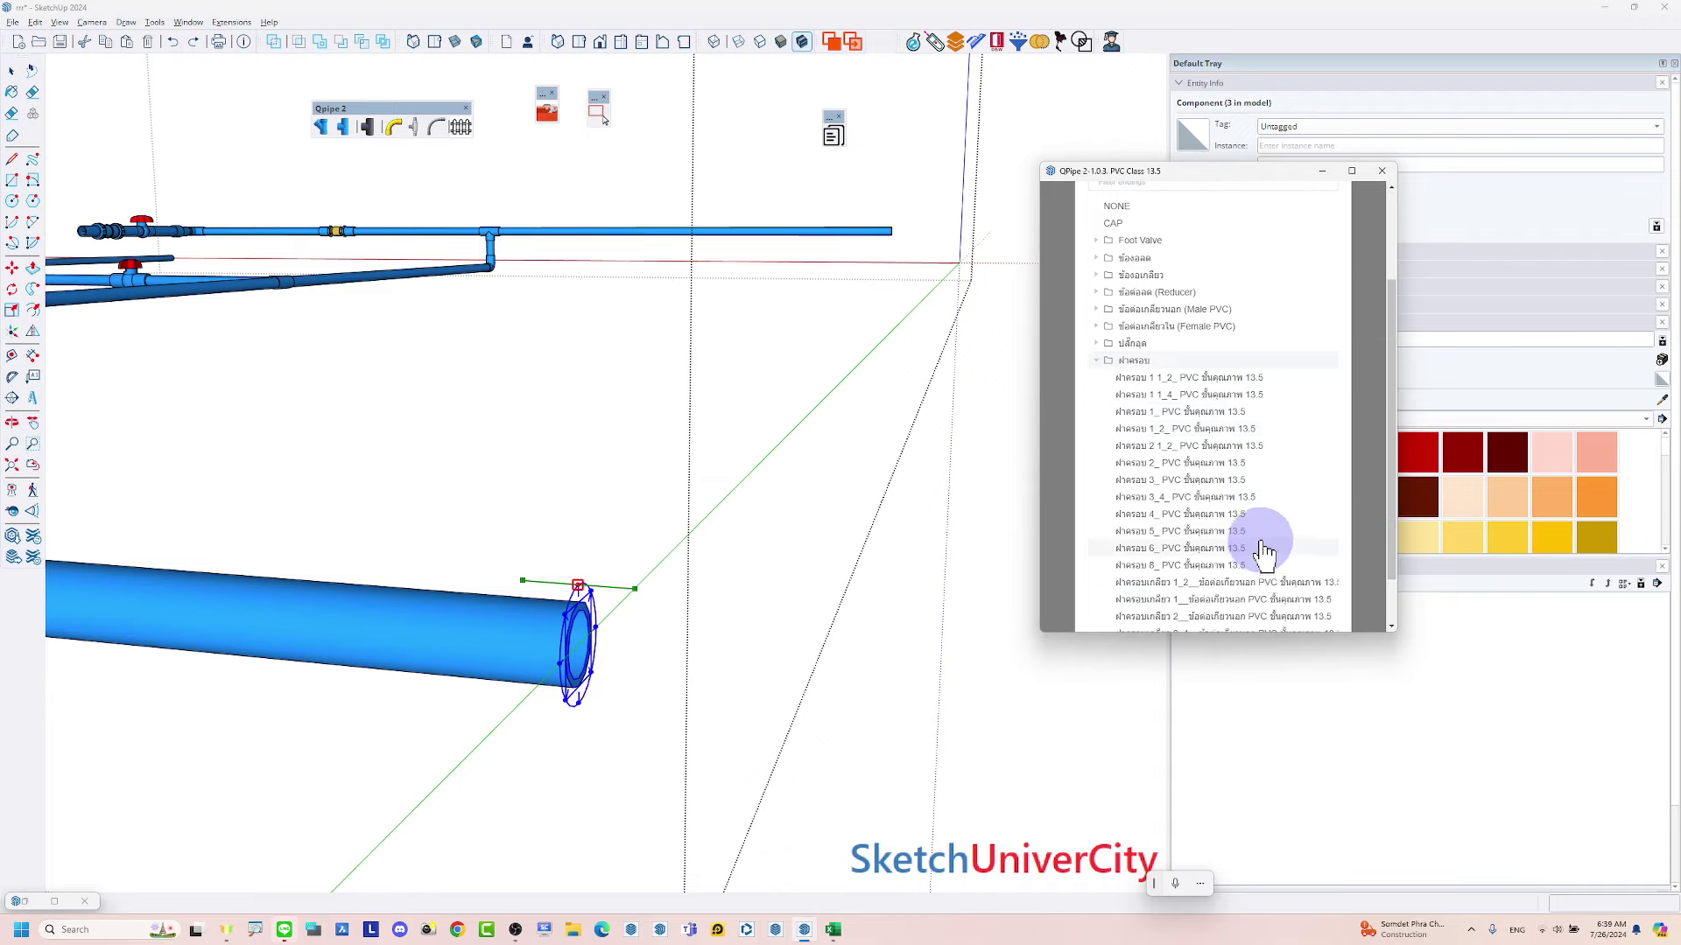
{"action": "left_click", "coordinate": [1206, 506]}
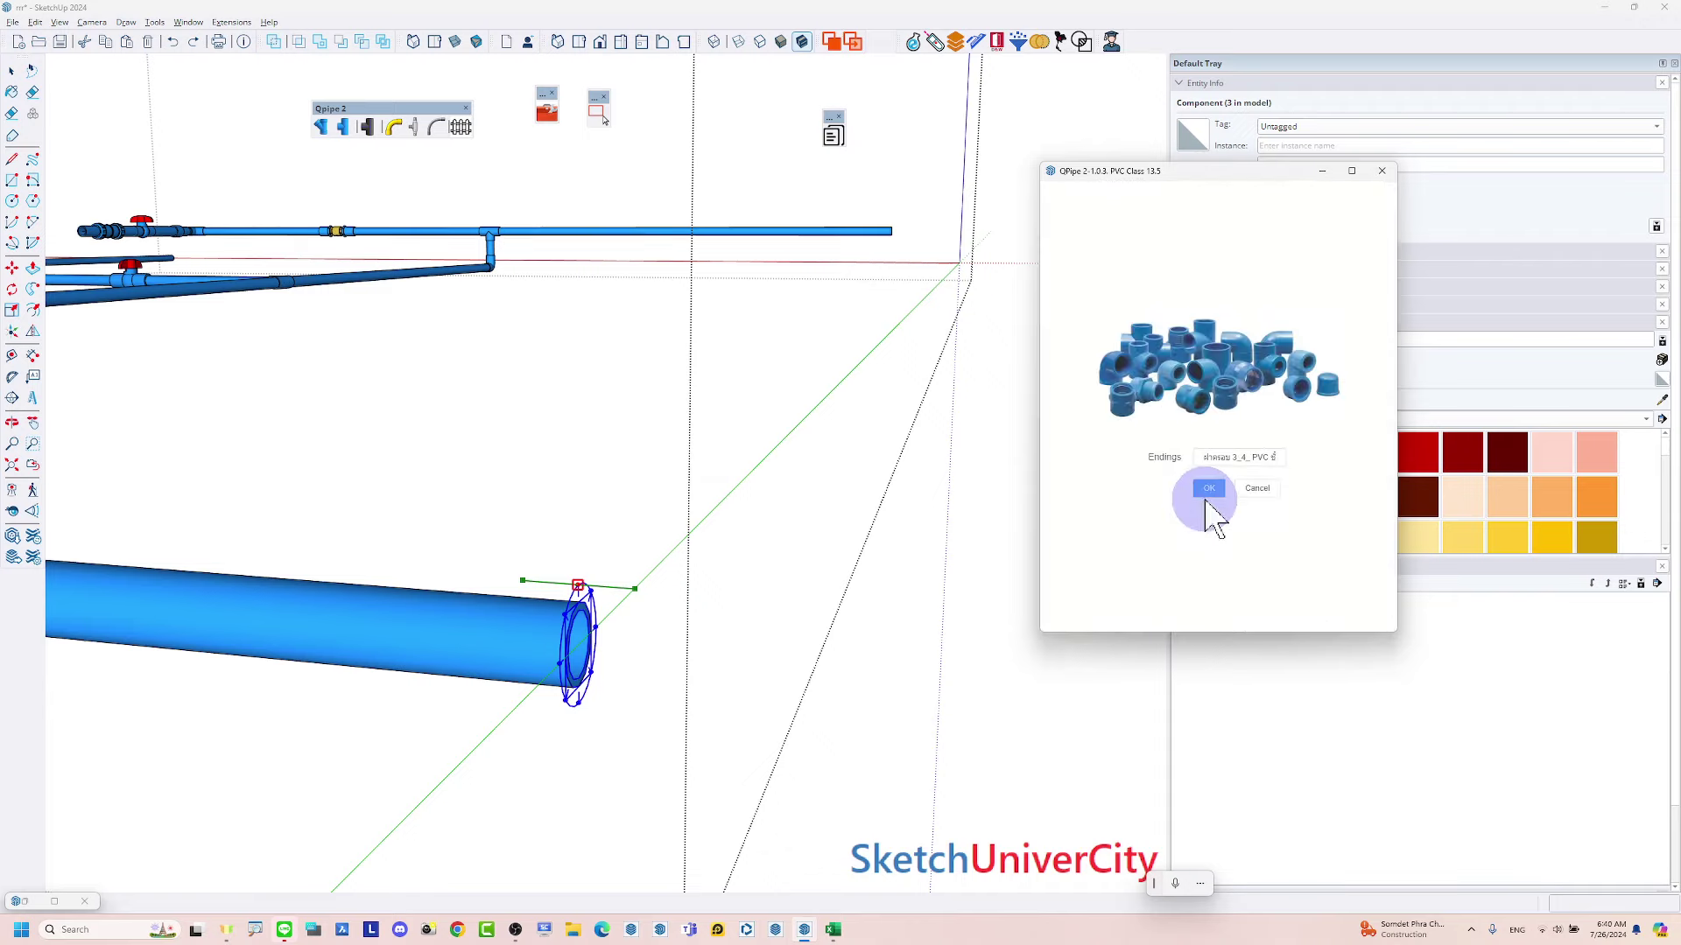
{"action": "left_click", "coordinate": [1207, 495]}
{"action": "scroll", "coordinate": [789, 551], "scroll_direction": "down", "scroll_amount": 5}
Inside the pipe group, delete the long capped 3/4" front pipe
{"action": "middle_click_drag", "start_coordinate": [649, 599], "coordinate": [787, 401]}
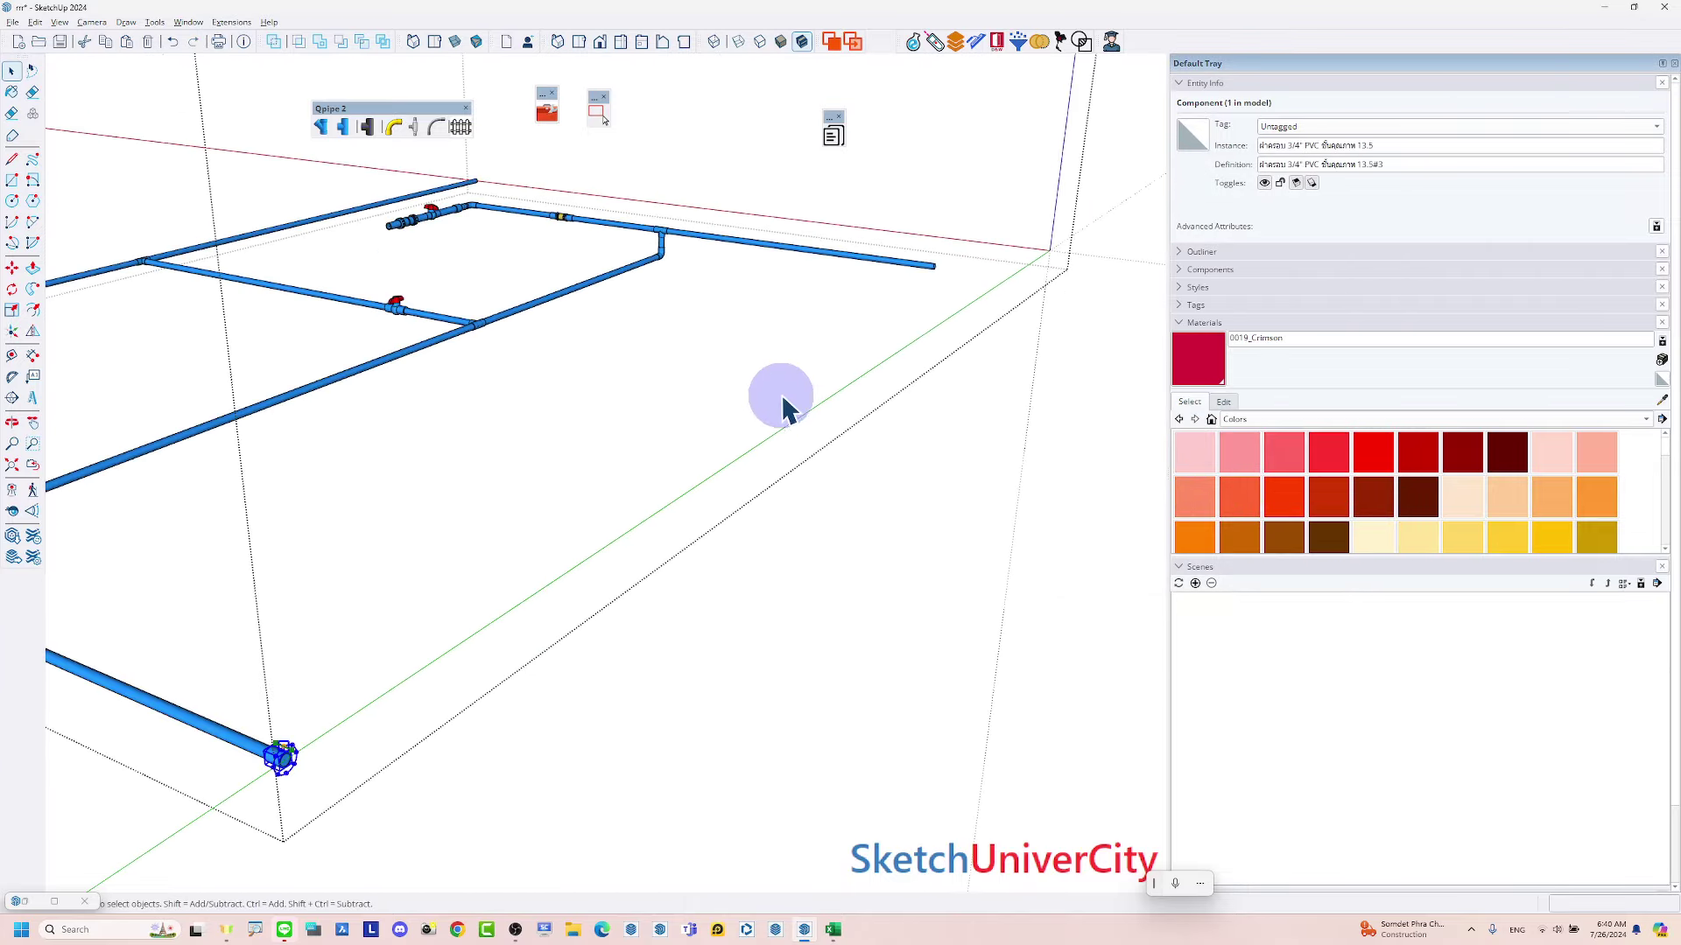
{"action": "scroll", "coordinate": [801, 563], "scroll_direction": "up", "scroll_amount": 2}
{"action": "left_click", "coordinate": [434, 579]}
{"action": "scroll", "coordinate": [555, 582], "scroll_direction": "up", "scroll_amount": 3}
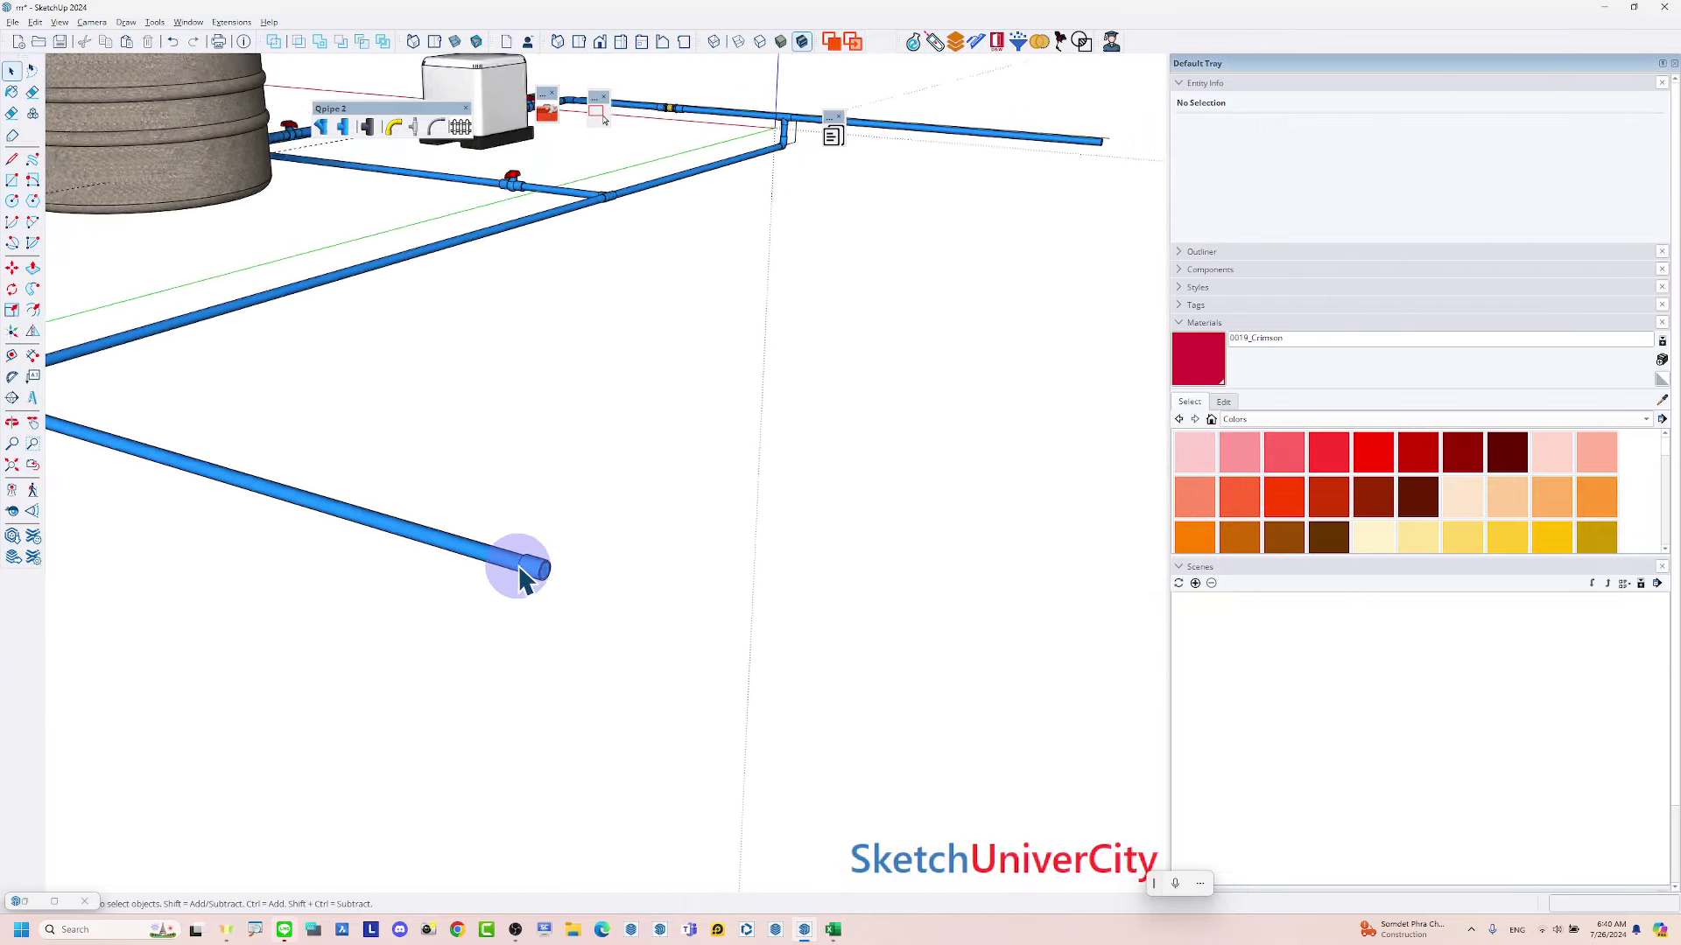
{"action": "scroll", "coordinate": [525, 563], "scroll_direction": "down", "scroll_amount": 3}
{"action": "mouse_move", "coordinate": [555, 560]}
{"action": "middle_mouse_down"}
{"action": "mouse_move", "coordinate": [67, 601]}
{"action": "mouse_move", "coordinate": [8, 589]}
{"action": "mouse_move", "coordinate": [412, 461]}
{"action": "mouse_move", "coordinate": [412, 437]}
{"action": "middle_mouse_up"}
{"action": "scroll", "coordinate": [411, 437], "scroll_direction": "up", "scroll_amount": 3}
{"action": "mouse_move", "coordinate": [532, 439]}
{"action": "middle_mouse_down"}
{"action": "mouse_move", "coordinate": [582, 420]}
{"action": "mouse_move", "coordinate": [630, 451]}
{"action": "middle_mouse_up"}
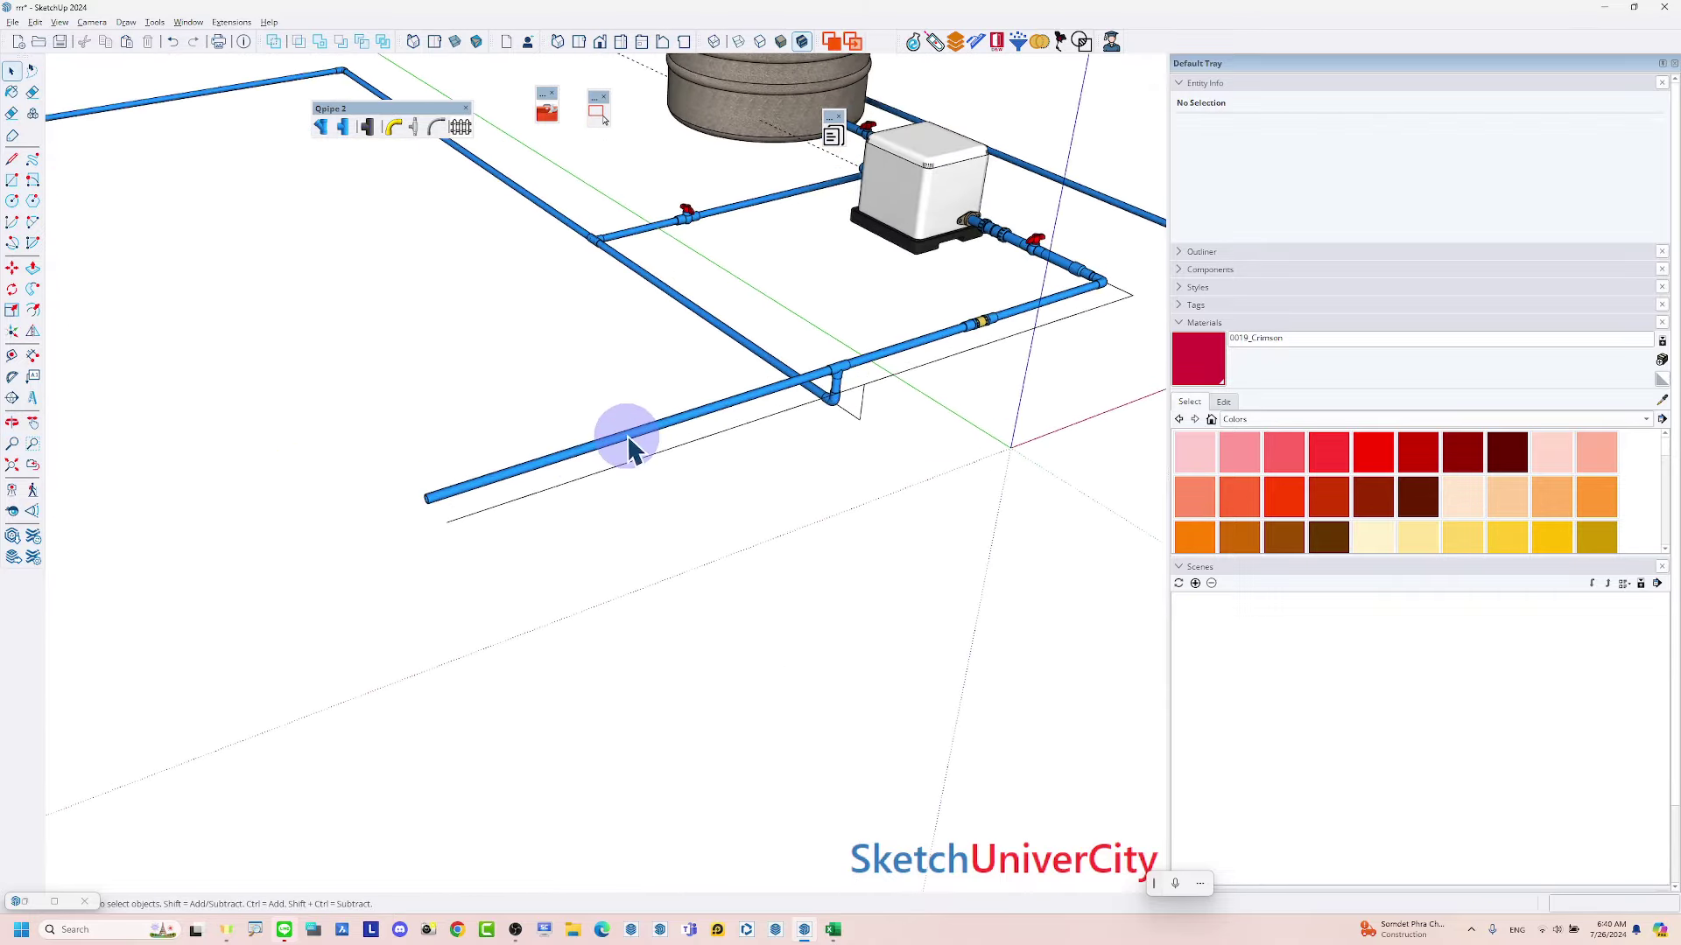
{"action": "double_click", "coordinate": [602, 466]}
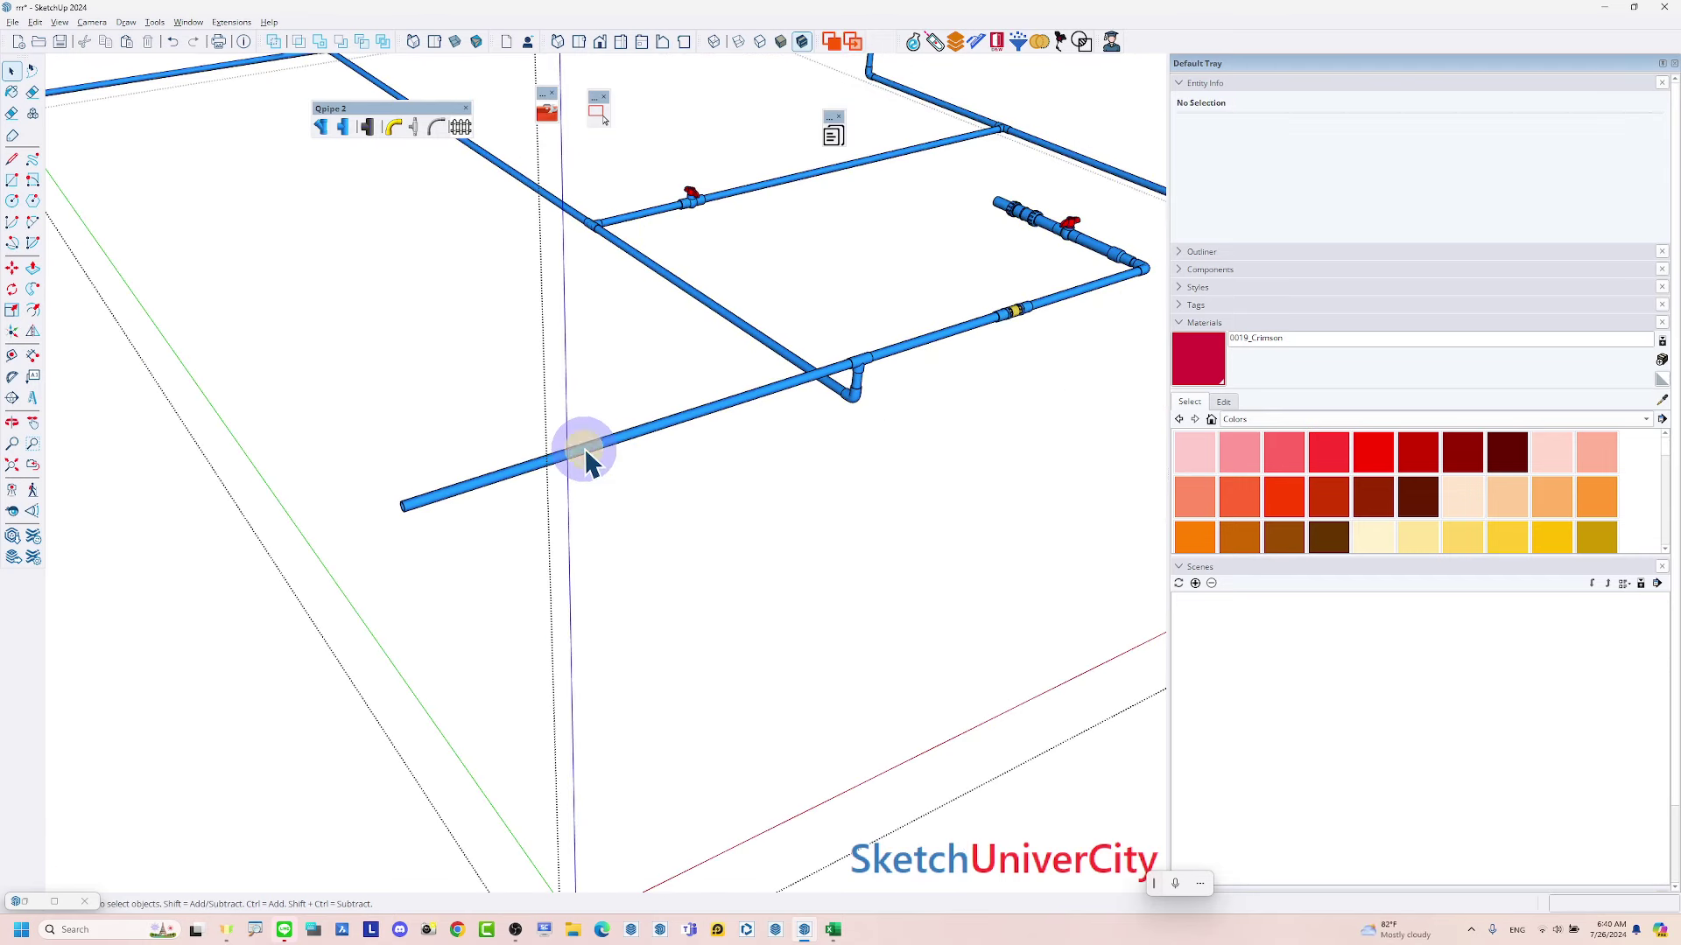
{"action": "left_click", "coordinate": [587, 462]}
{"action": "key", "text": "Delete"}
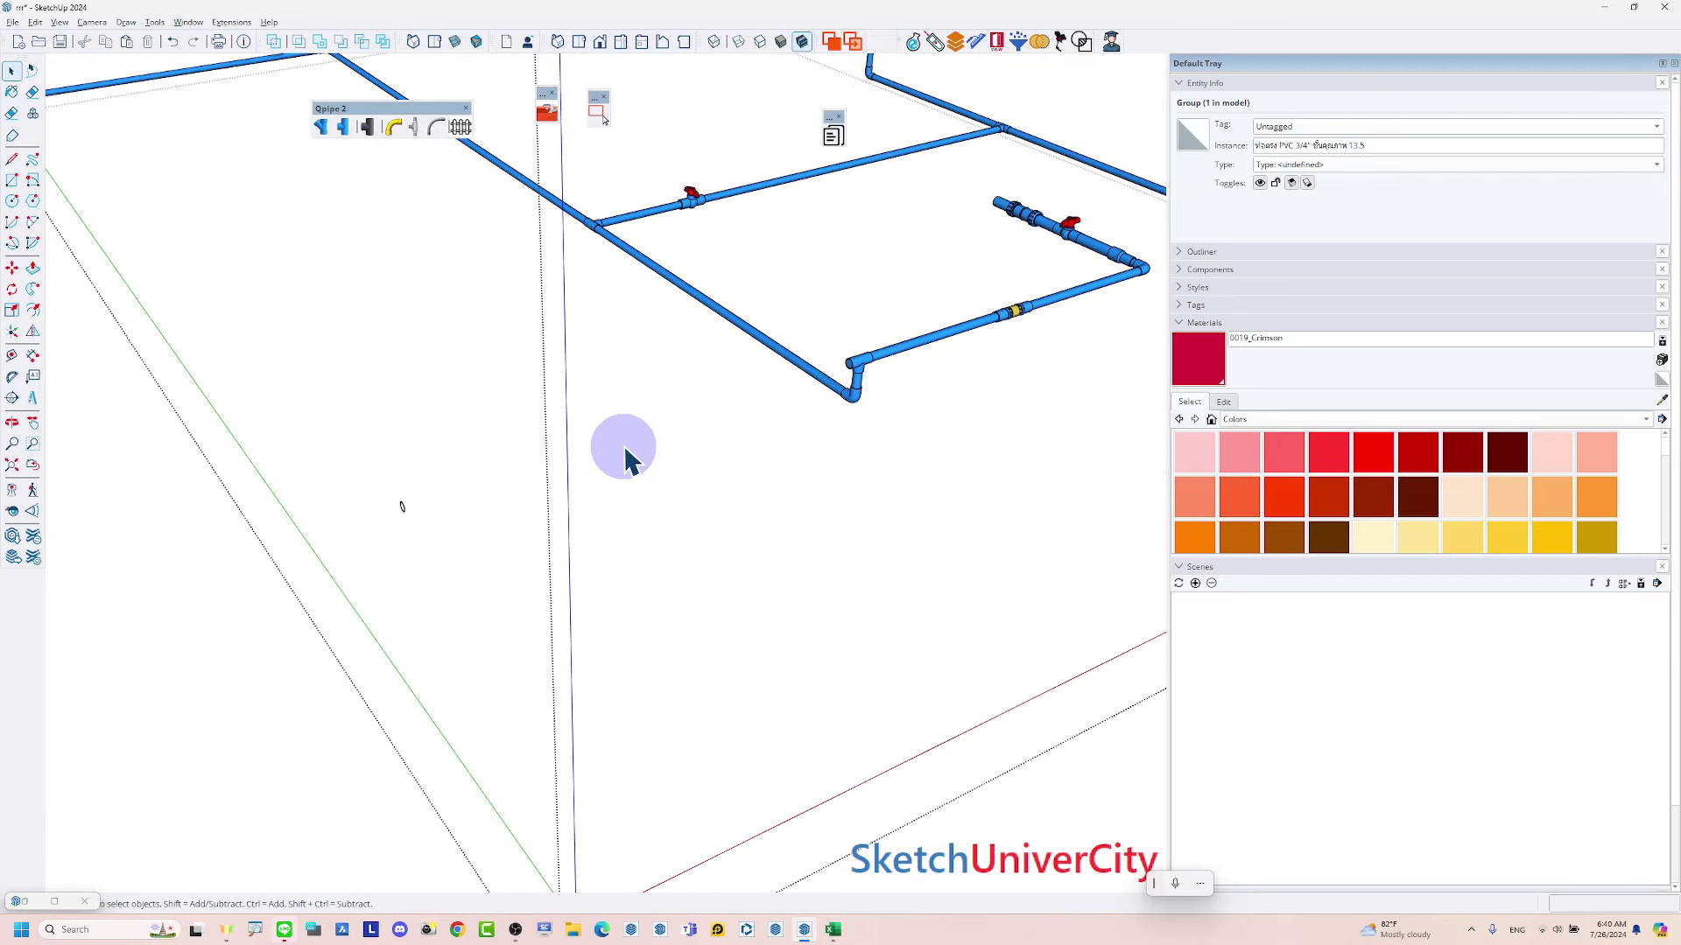
Zoom around the corner tee to confirm its outlet is now open
{"action": "scroll", "coordinate": [827, 407], "scroll_direction": "up", "scroll_amount": 2}
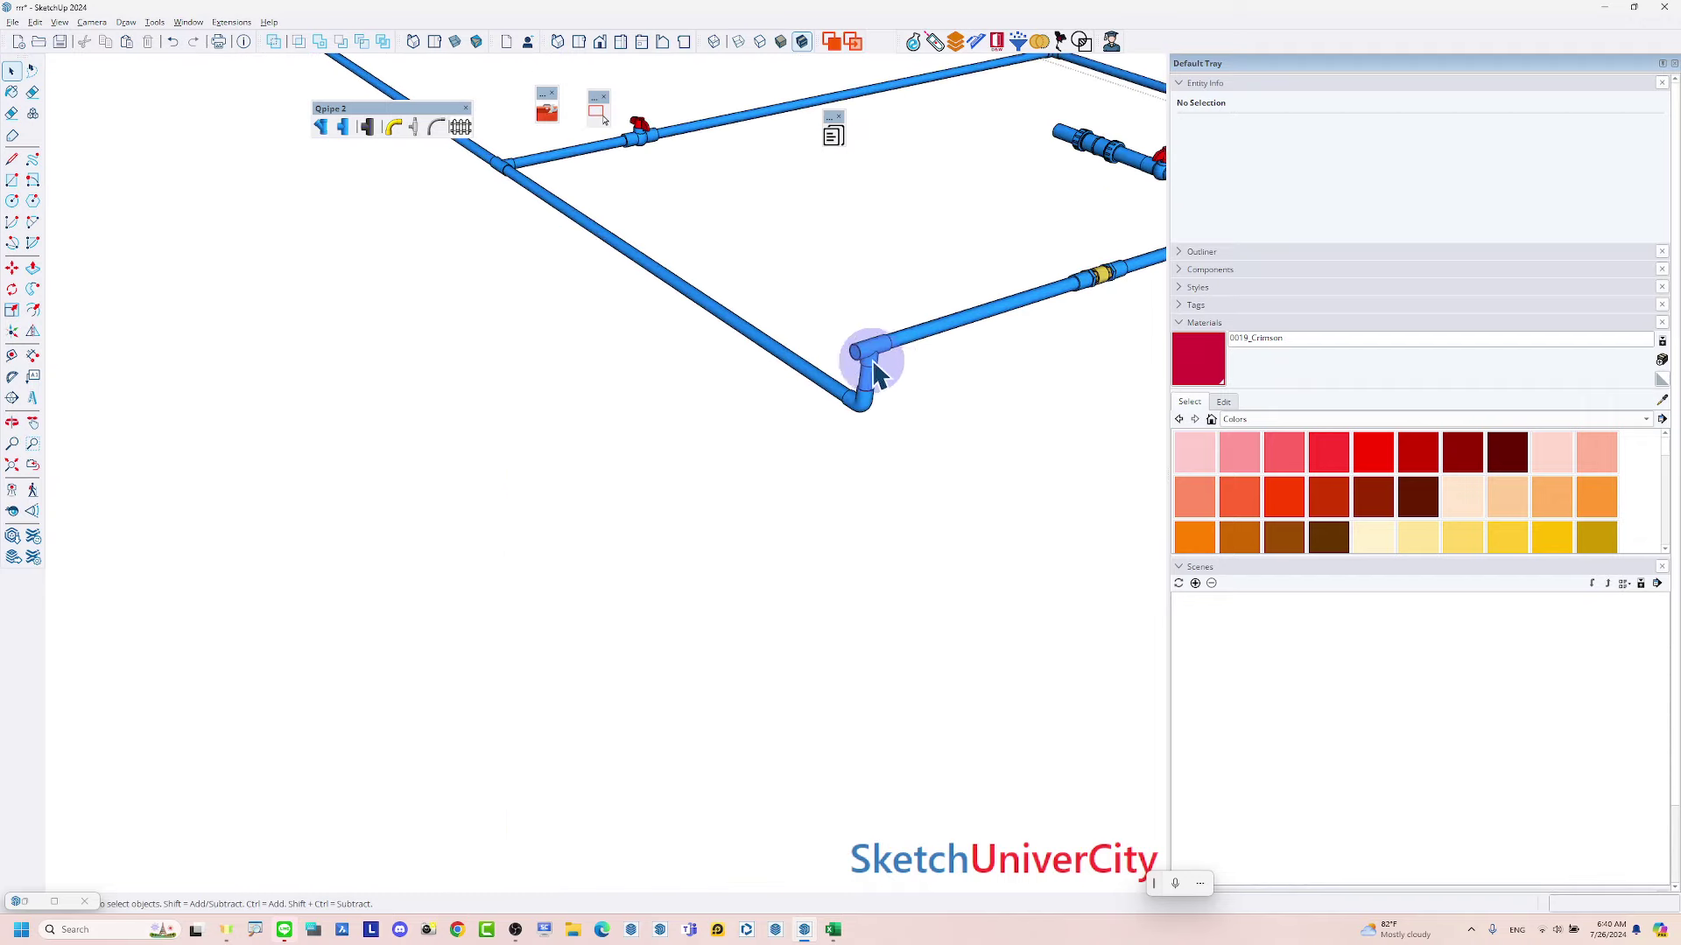
{"action": "scroll", "coordinate": [867, 363], "scroll_direction": "up", "scroll_amount": 2}
{"action": "scroll", "coordinate": [855, 368], "scroll_direction": "up", "scroll_amount": 2}
{"action": "scroll", "coordinate": [856, 373], "scroll_direction": "up", "scroll_amount": 2}
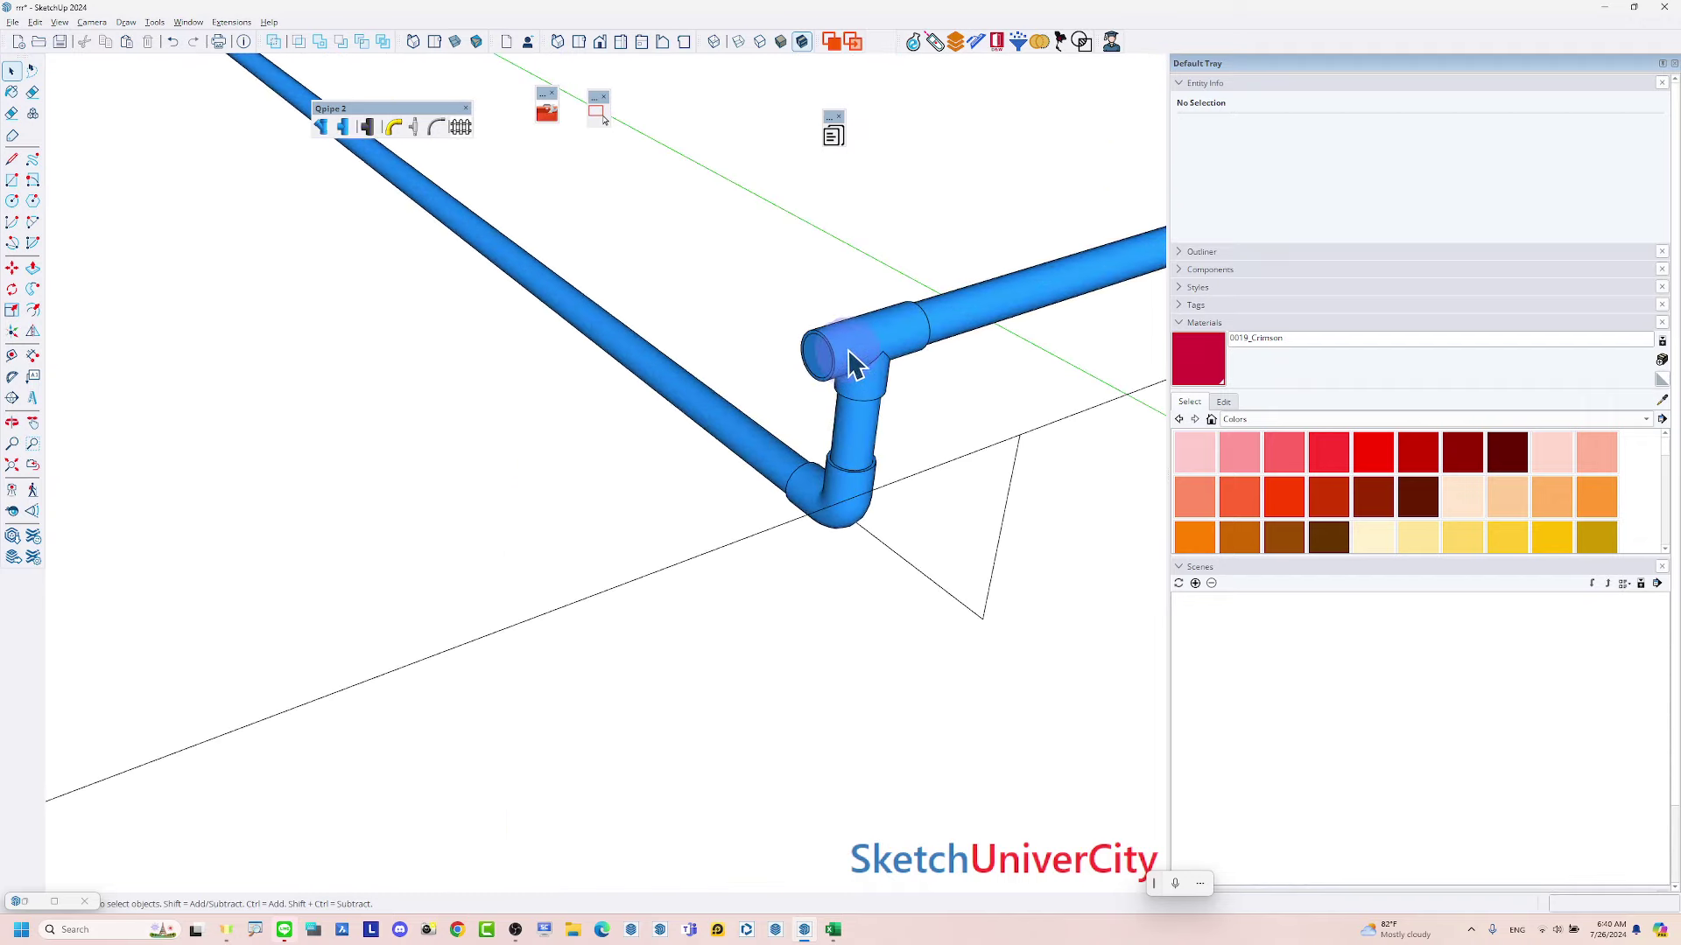
{"action": "scroll", "coordinate": [854, 360], "scroll_direction": "up", "scroll_amount": 2}
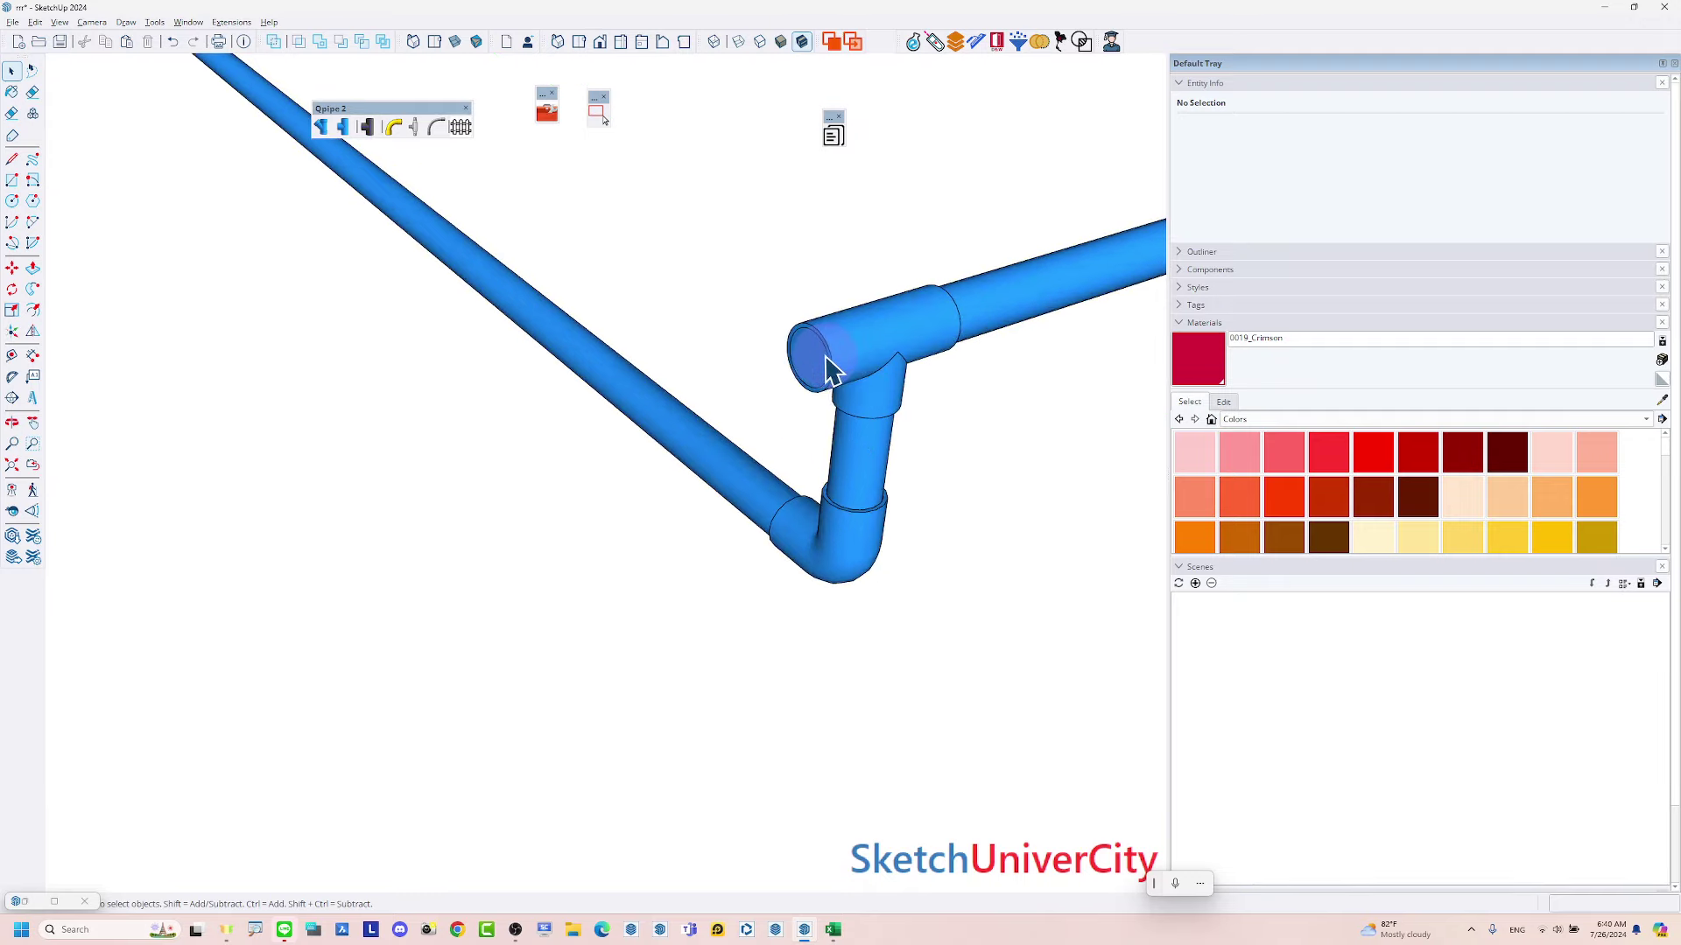
{"action": "scroll", "coordinate": [818, 361], "scroll_direction": "up", "scroll_amount": 2}
{"action": "scroll", "coordinate": [810, 364], "scroll_direction": "up", "scroll_amount": 2}
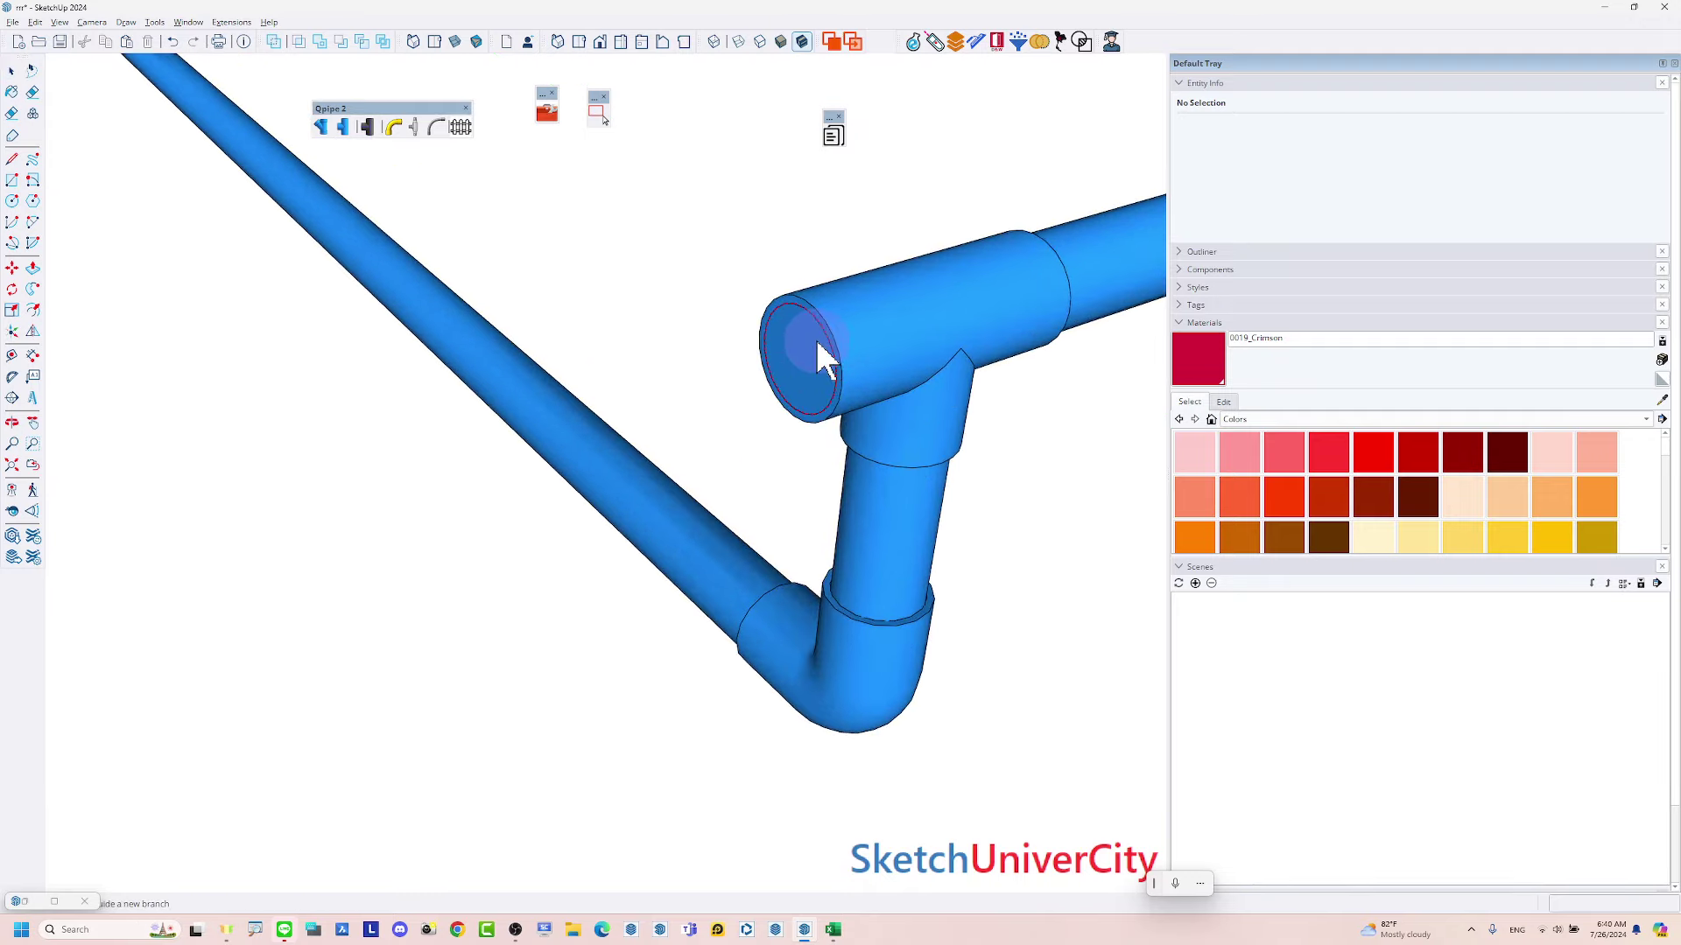
{"action": "scroll", "coordinate": [810, 394], "scroll_direction": "down", "scroll_amount": 2}
{"action": "scroll", "coordinate": [807, 406], "scroll_direction": "down", "scroll_amount": 2}
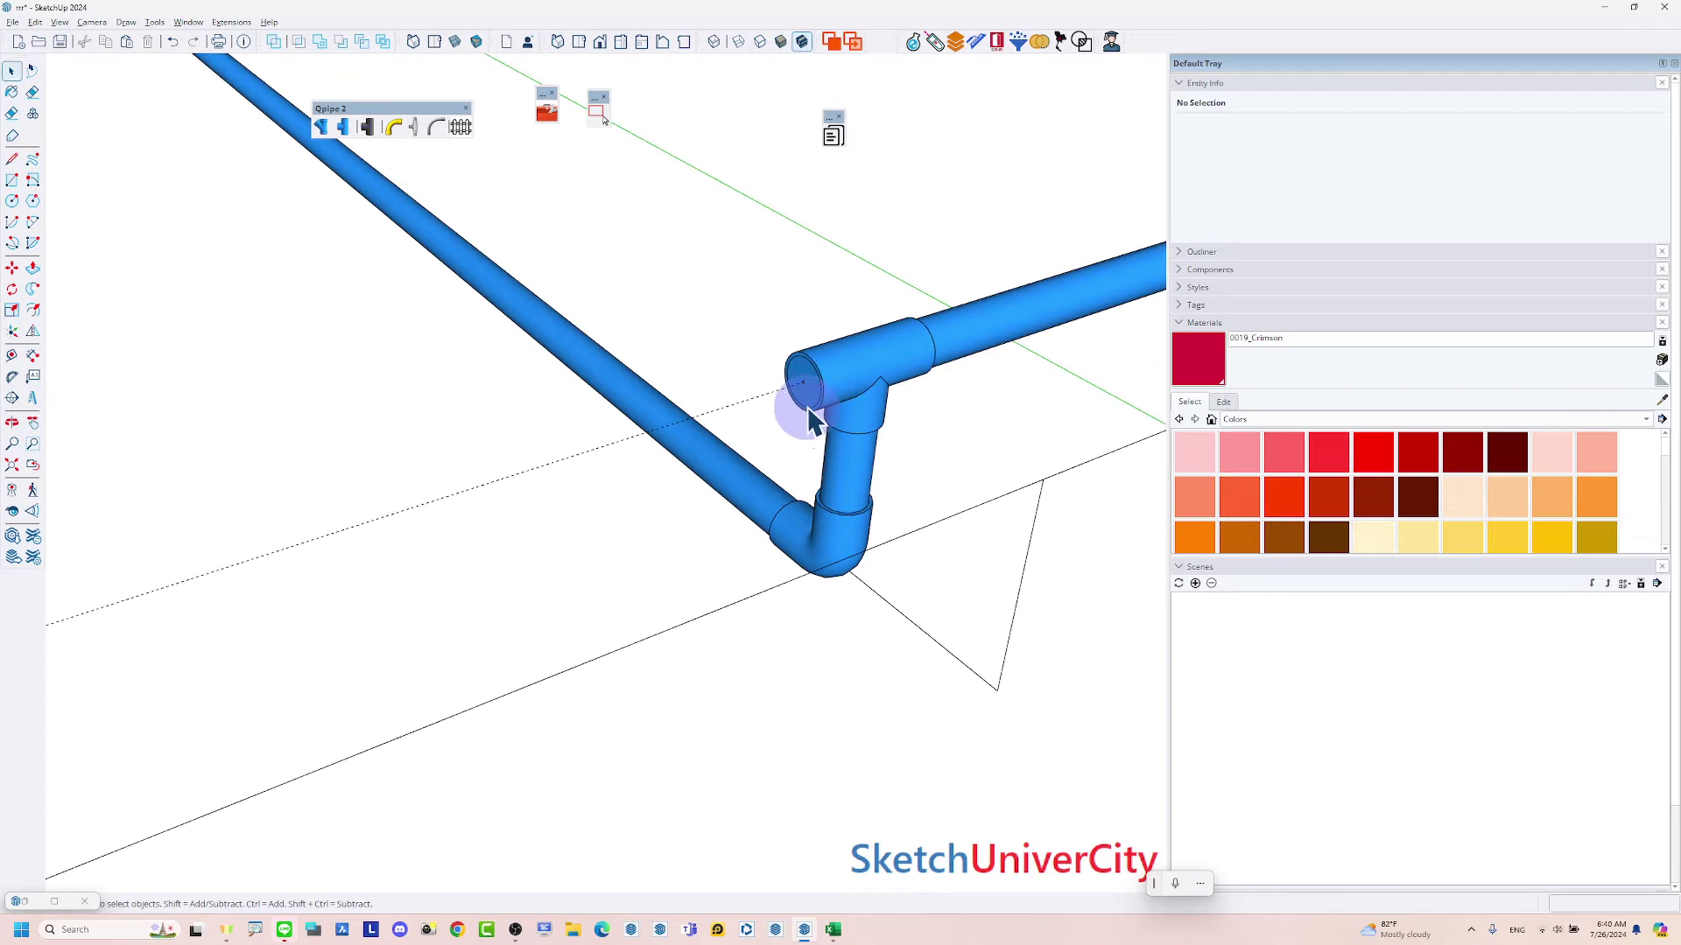
{"action": "scroll", "coordinate": [808, 417], "scroll_direction": "down", "scroll_amount": 2}
Delete the old guide line group and draw a new line from the tee end along the red axis
{"action": "left_click", "coordinate": [943, 459]}
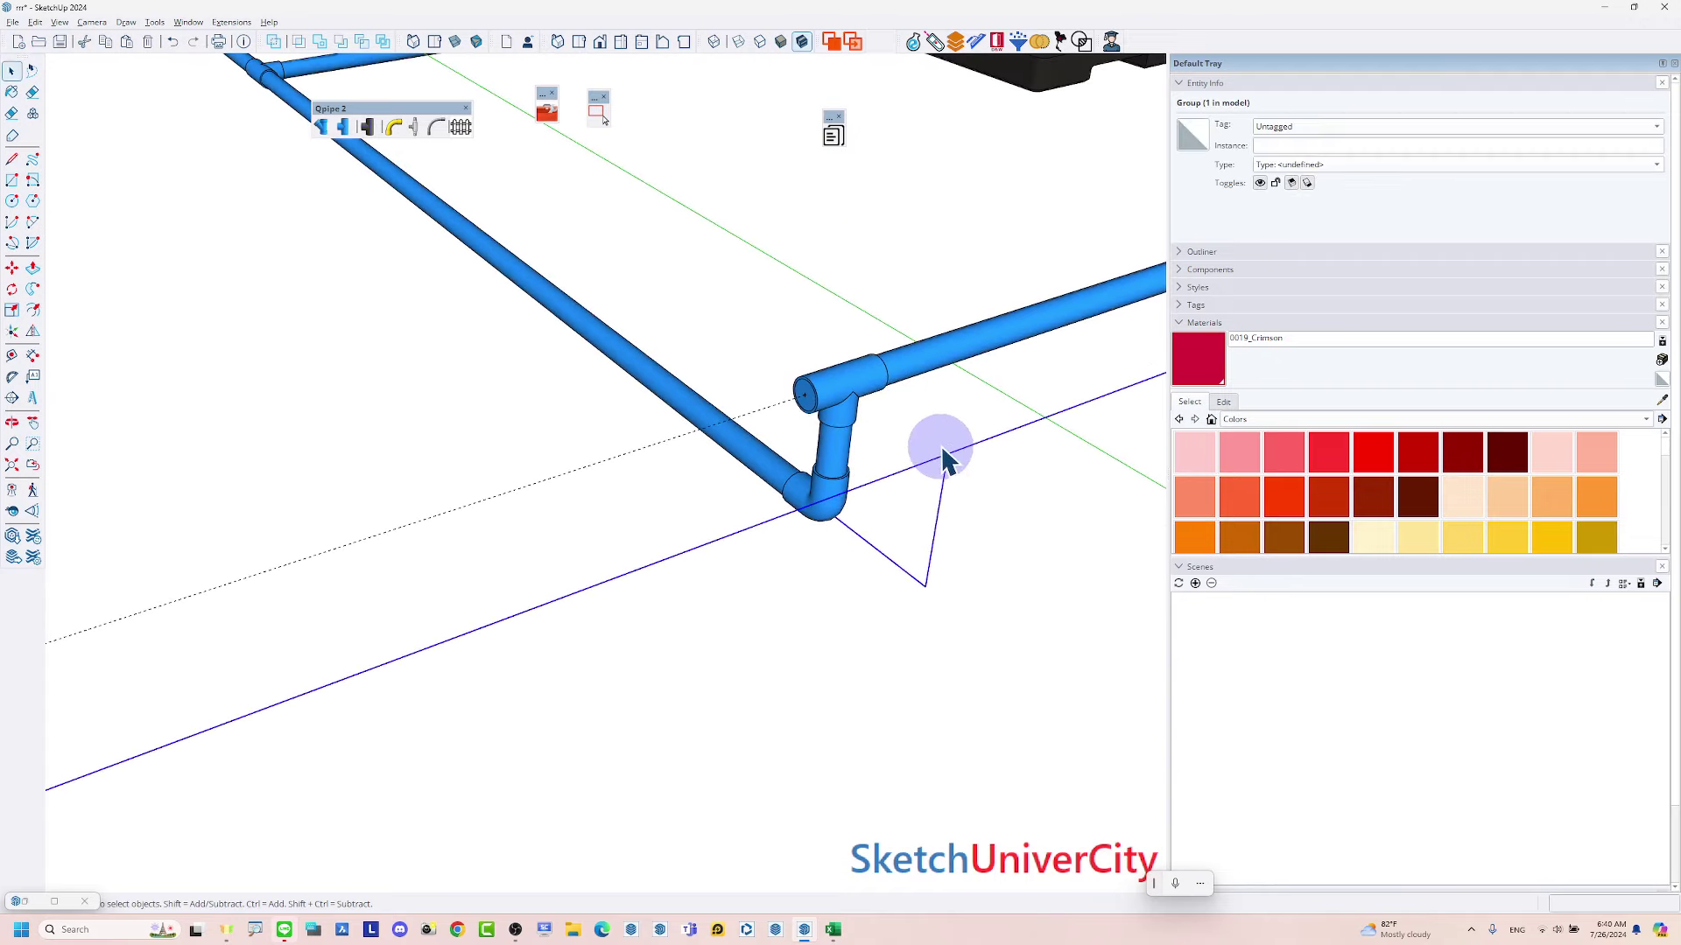
{"action": "key", "text": "Delete"}
{"action": "key", "text": "l"}
{"action": "scroll", "coordinate": [814, 390], "scroll_direction": "up", "scroll_amount": 2}
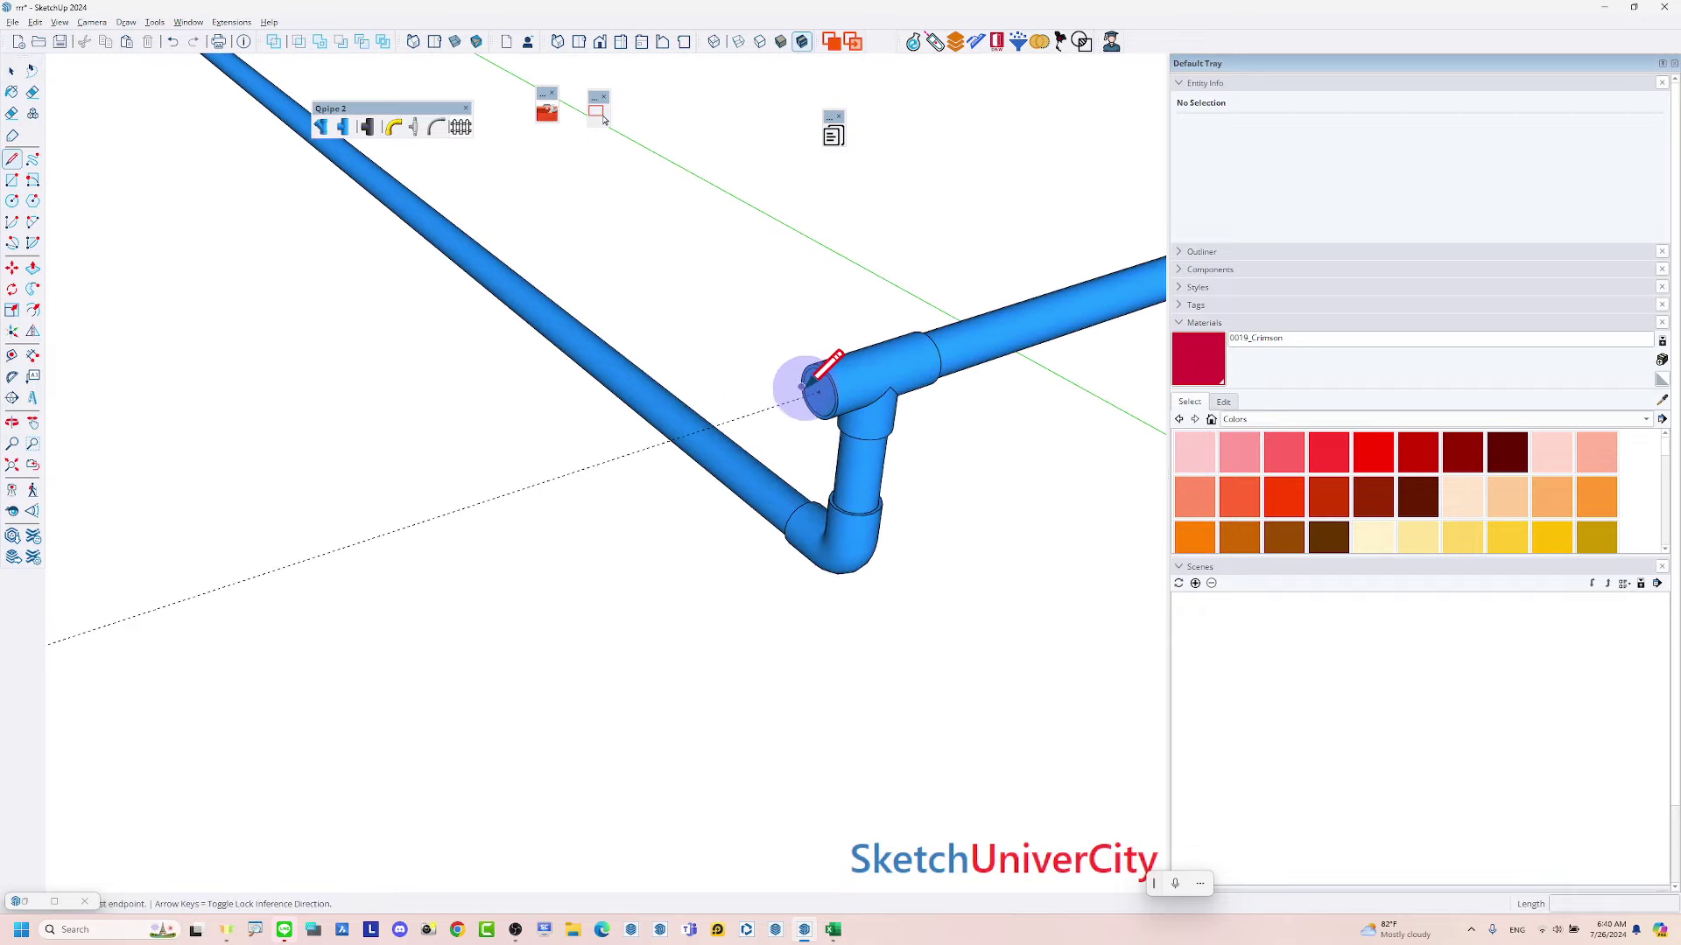
{"action": "left_click", "coordinate": [818, 391]}
{"action": "scroll", "coordinate": [818, 391], "scroll_direction": "down", "scroll_amount": 2}
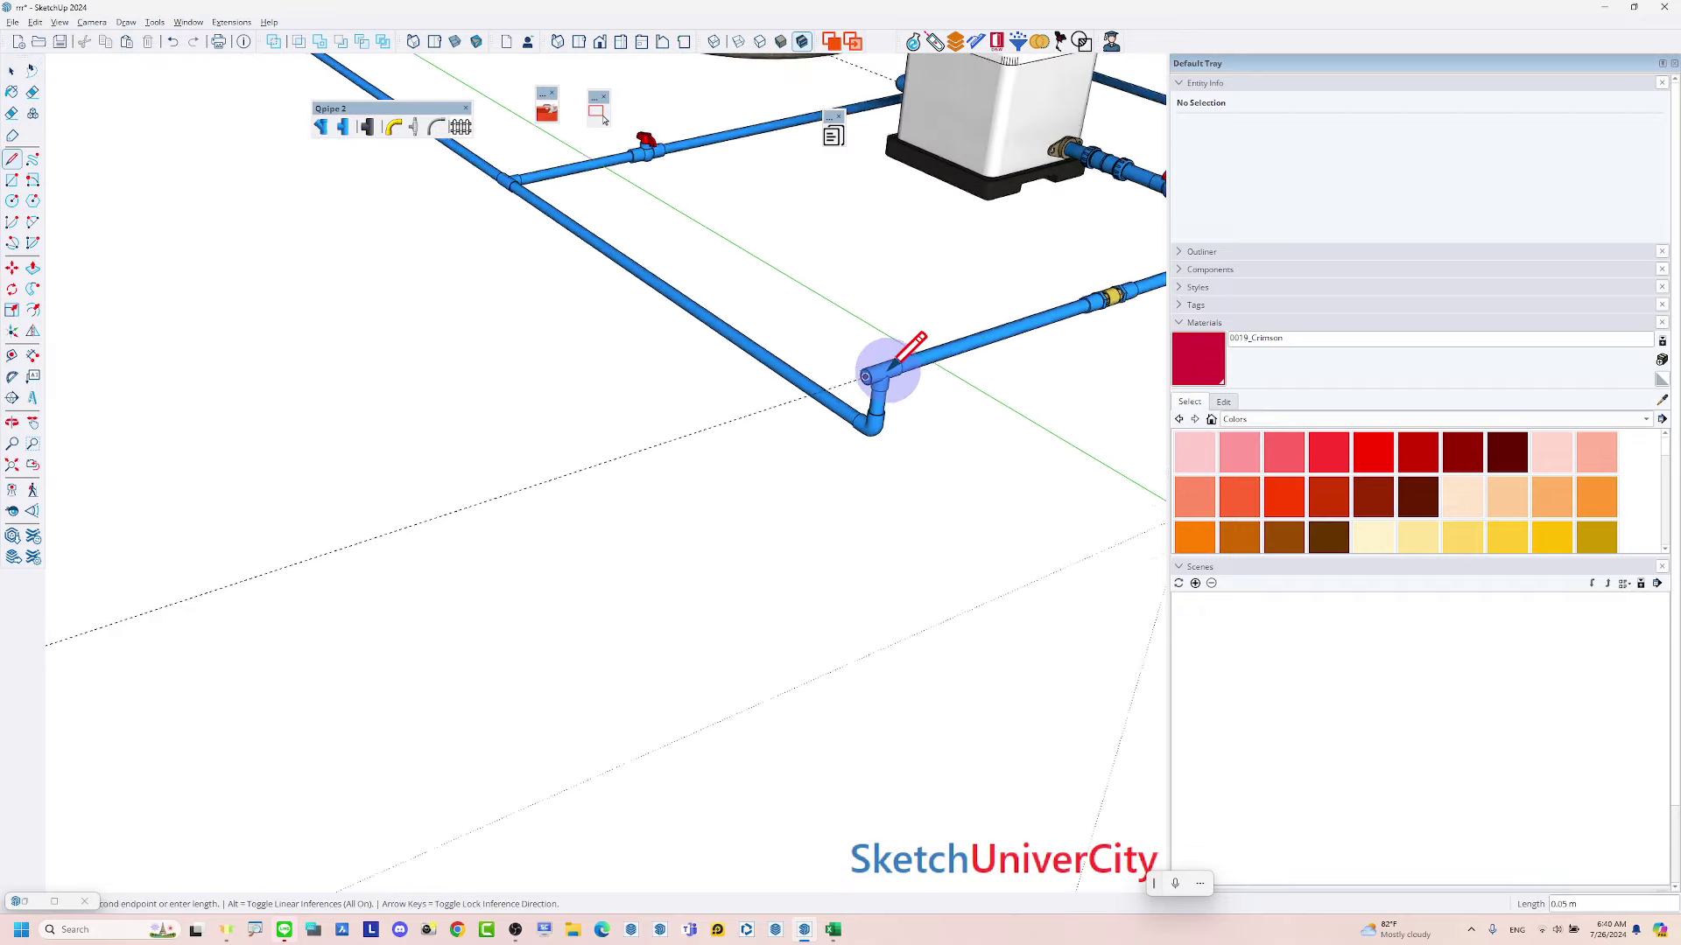
{"action": "scroll", "coordinate": [818, 391], "scroll_direction": "down", "scroll_amount": 2}
{"action": "scroll", "coordinate": [818, 392], "scroll_direction": "down", "scroll_amount": 1}
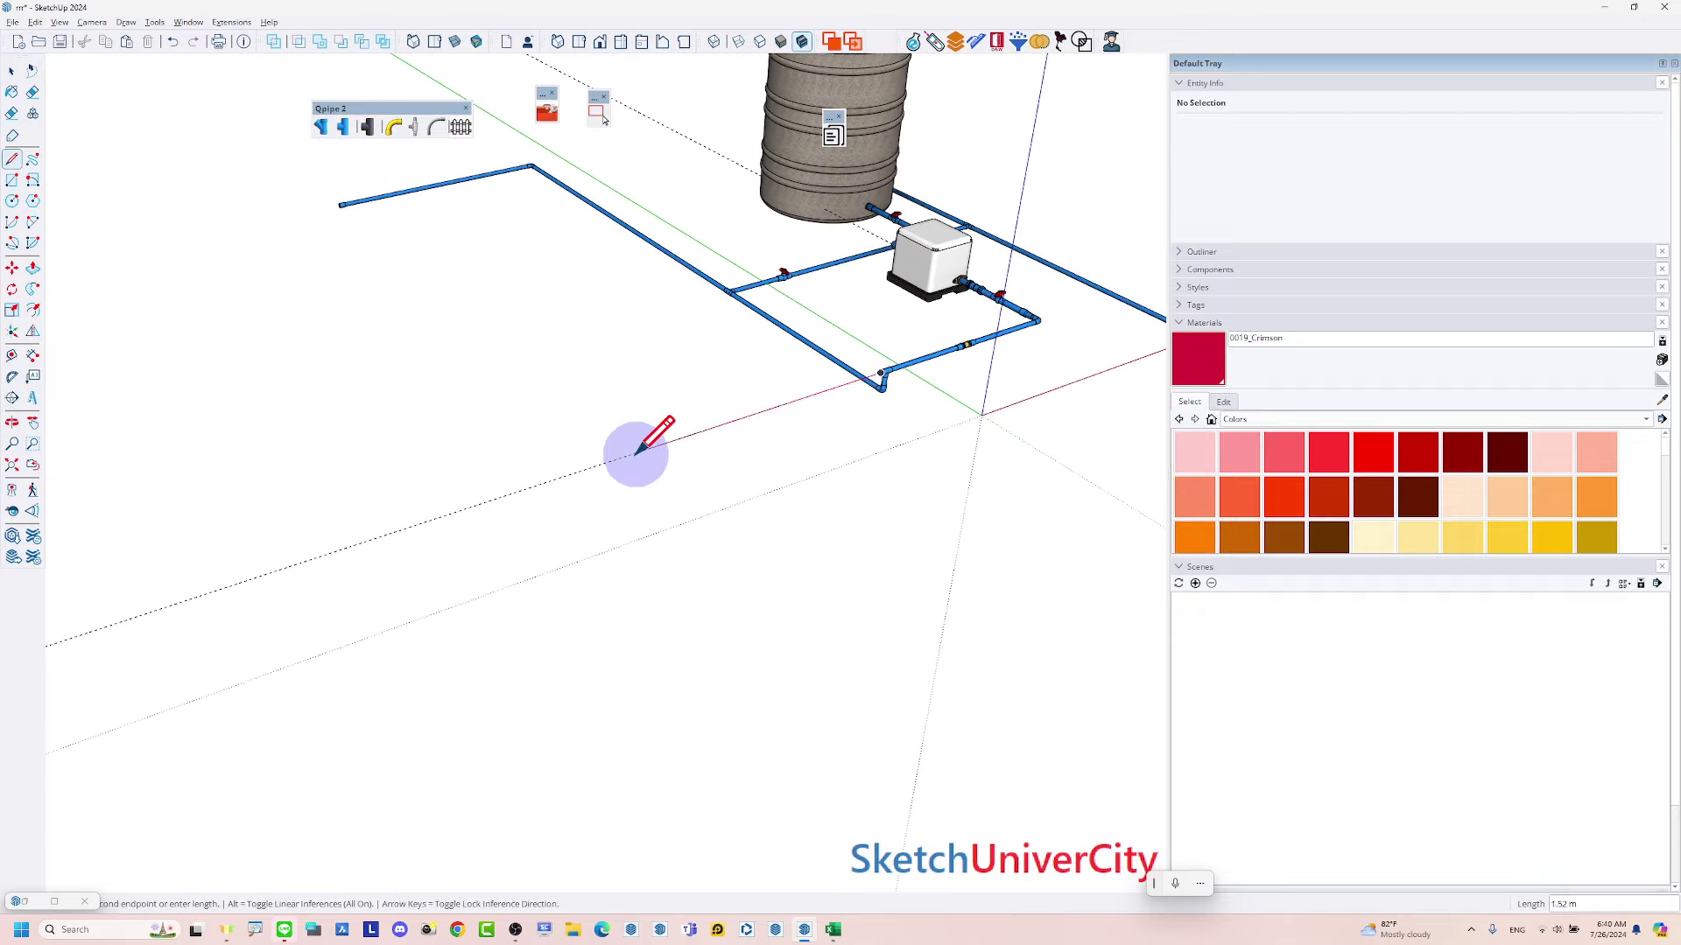
{"action": "left_click", "coordinate": [341, 546]}
{"action": "middle_click_drag", "start_coordinate": [342, 546], "coordinate": [424, 454]}
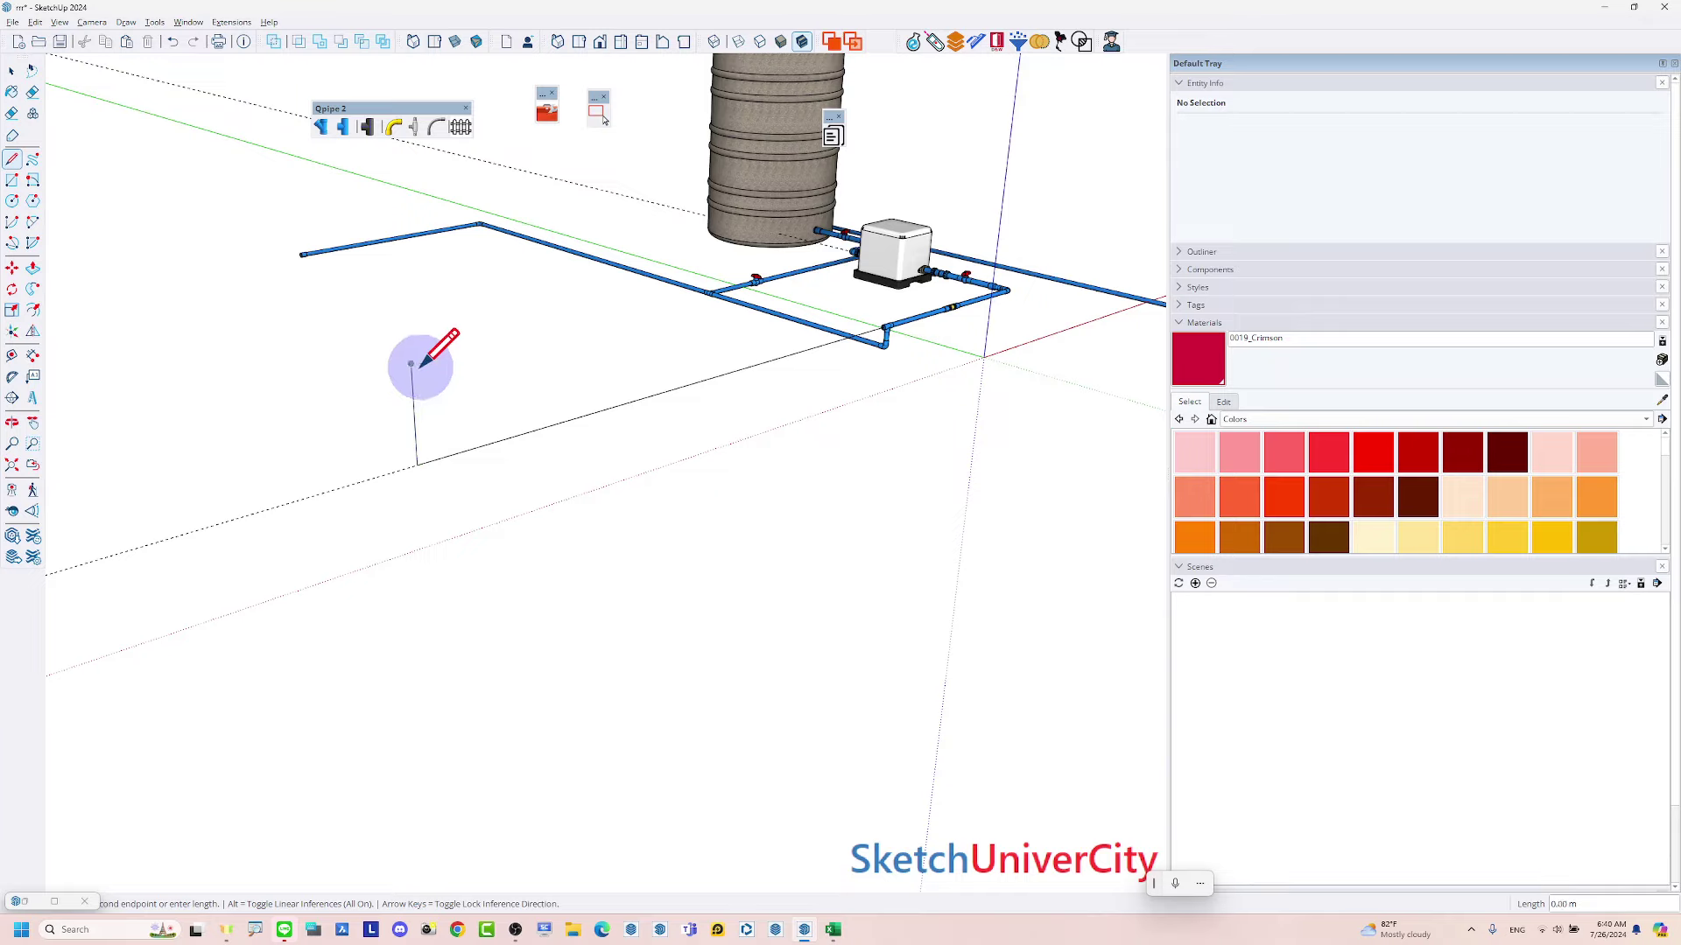
{"action": "key", "text": "Escape"}
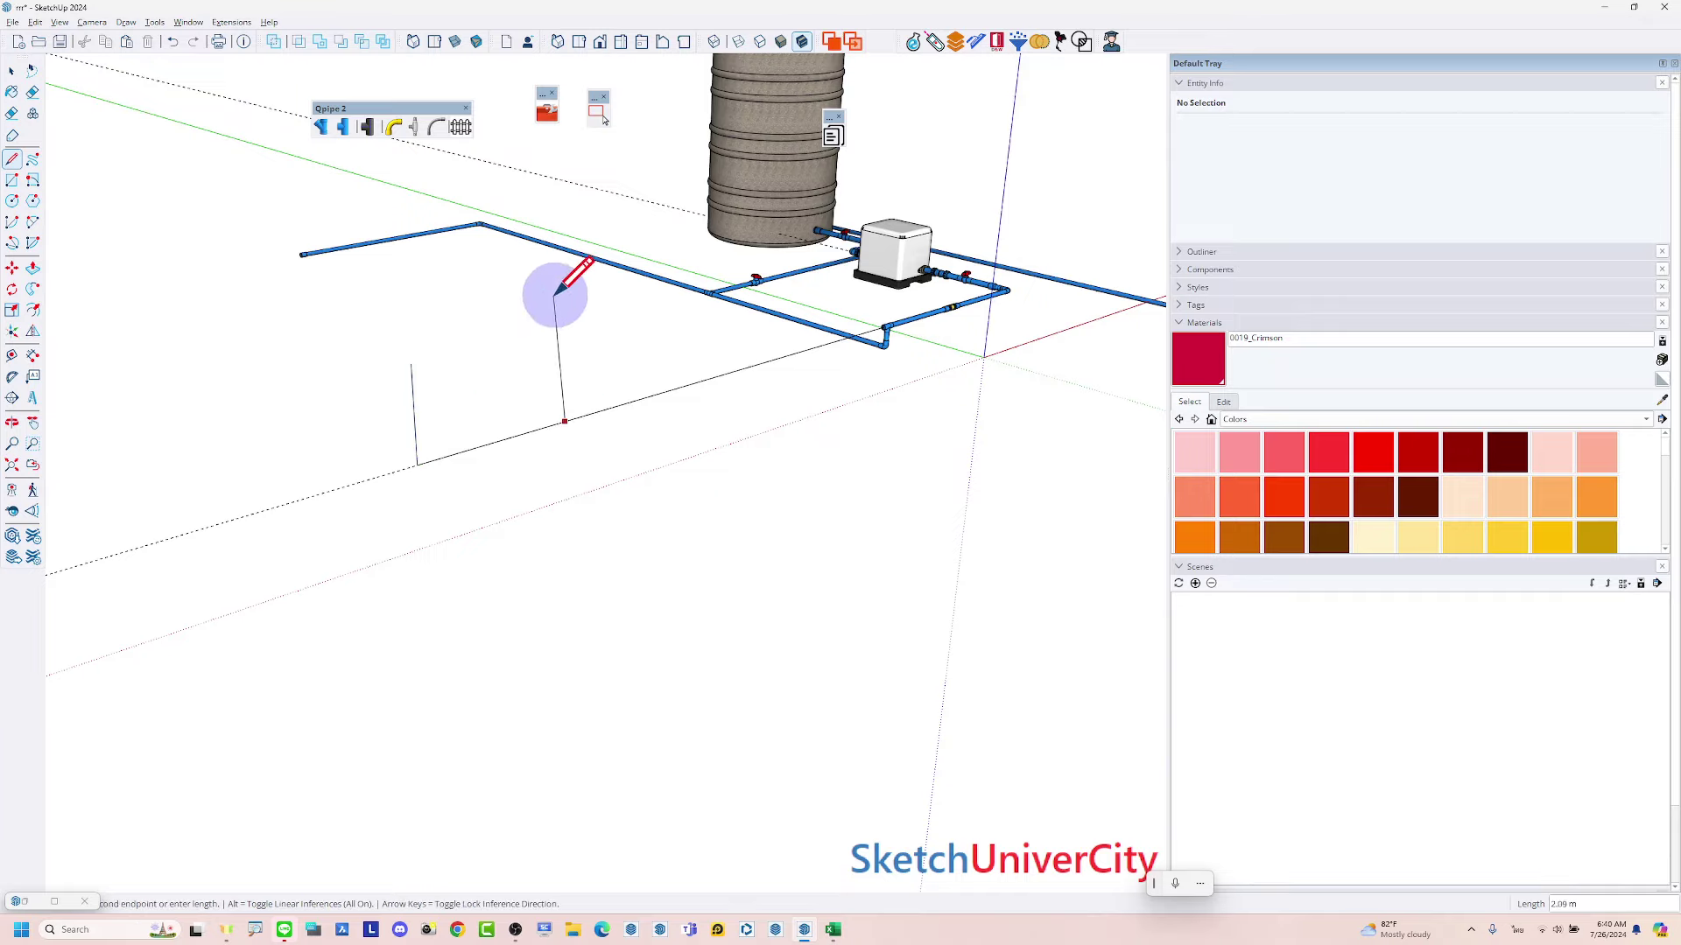
Draw short vertical riser edges up from the new base line and erase stray edges
{"action": "left_click", "coordinate": [564, 296]}
{"action": "middle_click_drag", "start_coordinate": [620, 338], "coordinate": [718, 385]}
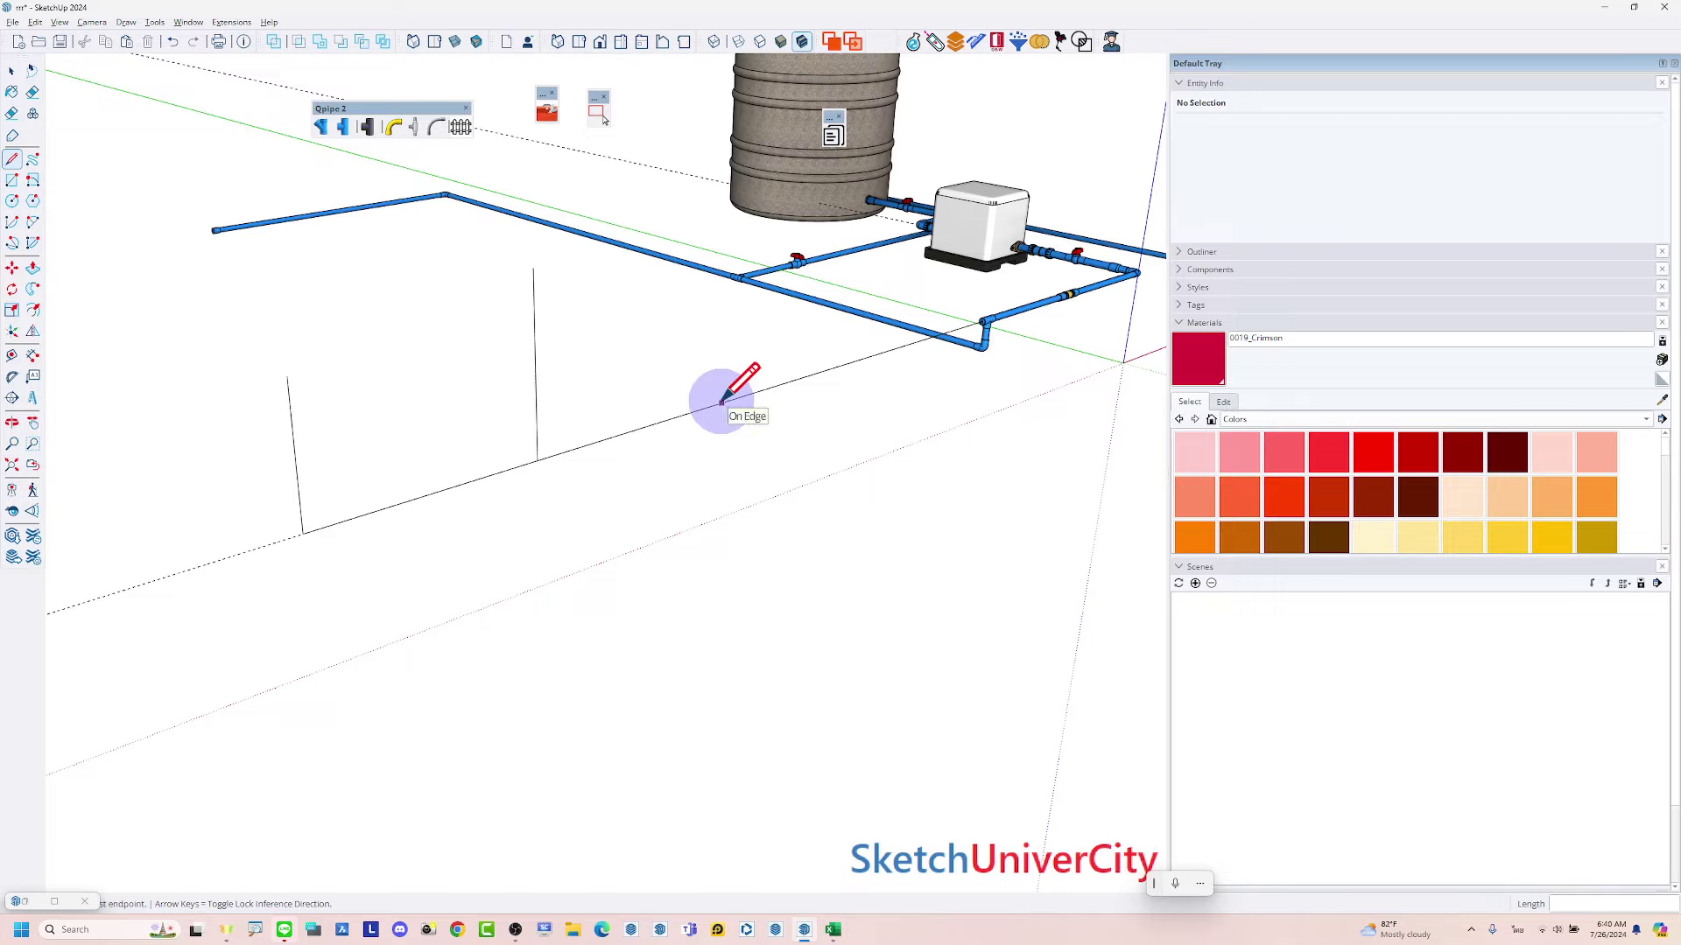
{"action": "left_click", "coordinate": [722, 402]}
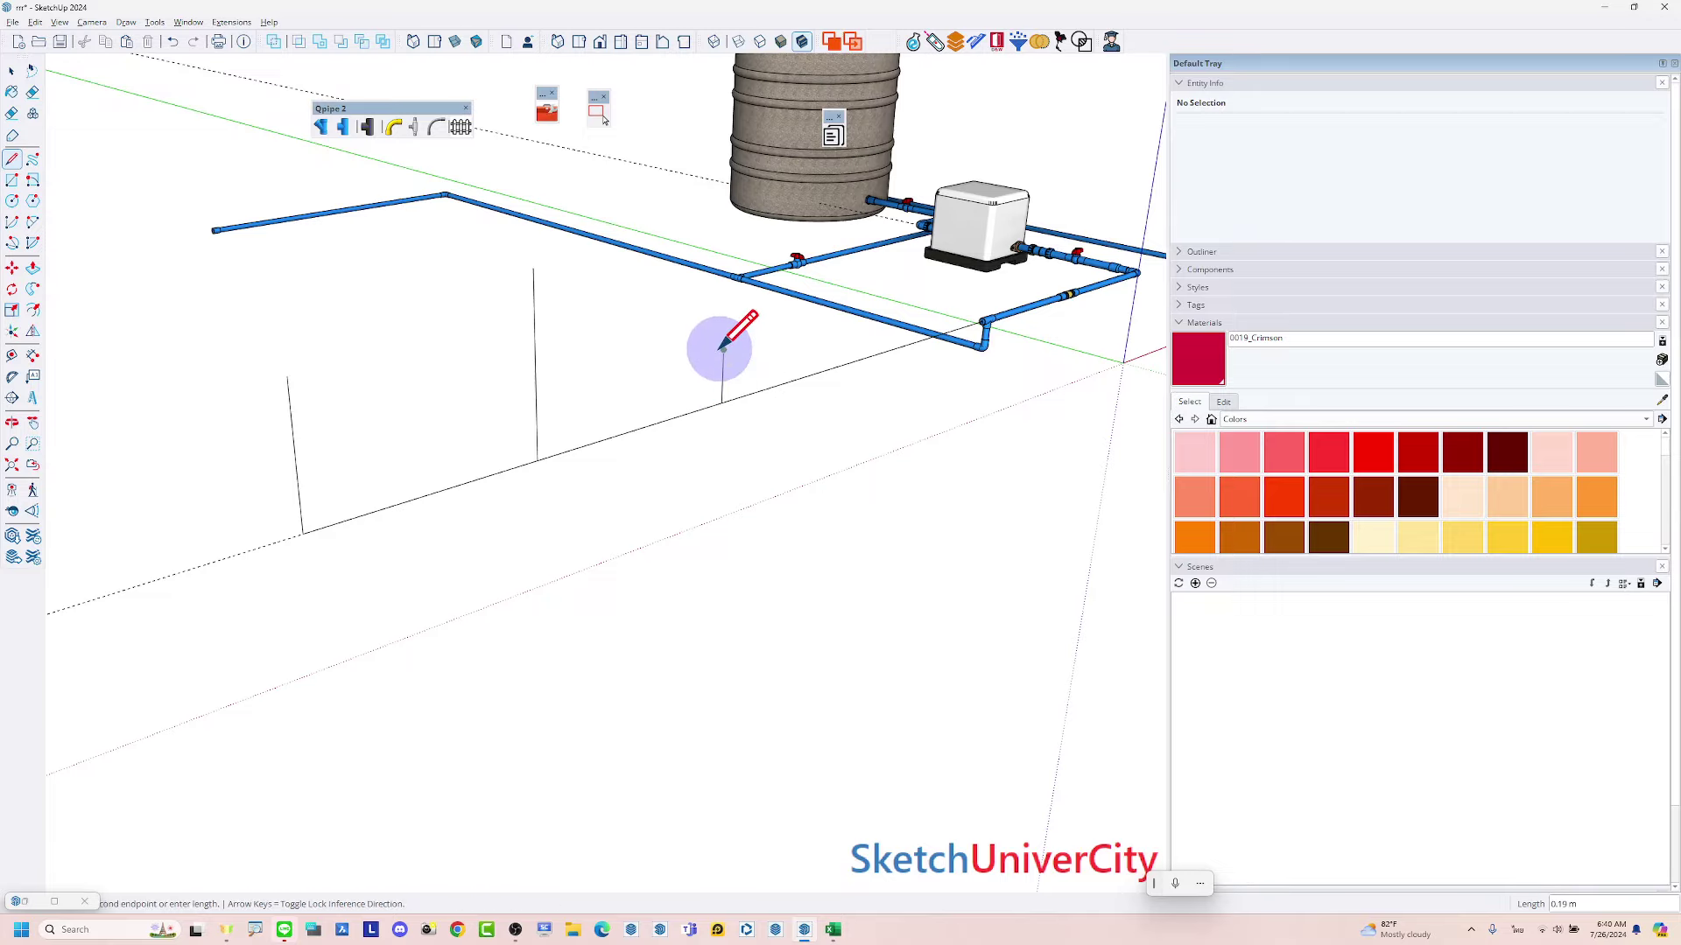
{"action": "left_click", "coordinate": [723, 346]}
{"action": "mouse_move", "coordinate": [722, 346]}
{"action": "middle_mouse_down"}
{"action": "mouse_move", "coordinate": [1011, 600]}
{"action": "mouse_move", "coordinate": [580, 487]}
{"action": "mouse_move", "coordinate": [937, 363]}
{"action": "mouse_move", "coordinate": [849, 424]}
{"action": "mouse_move", "coordinate": [938, 438]}
{"action": "middle_mouse_up"}
{"action": "key", "text": "space"}
{"action": "key", "text": "e"}
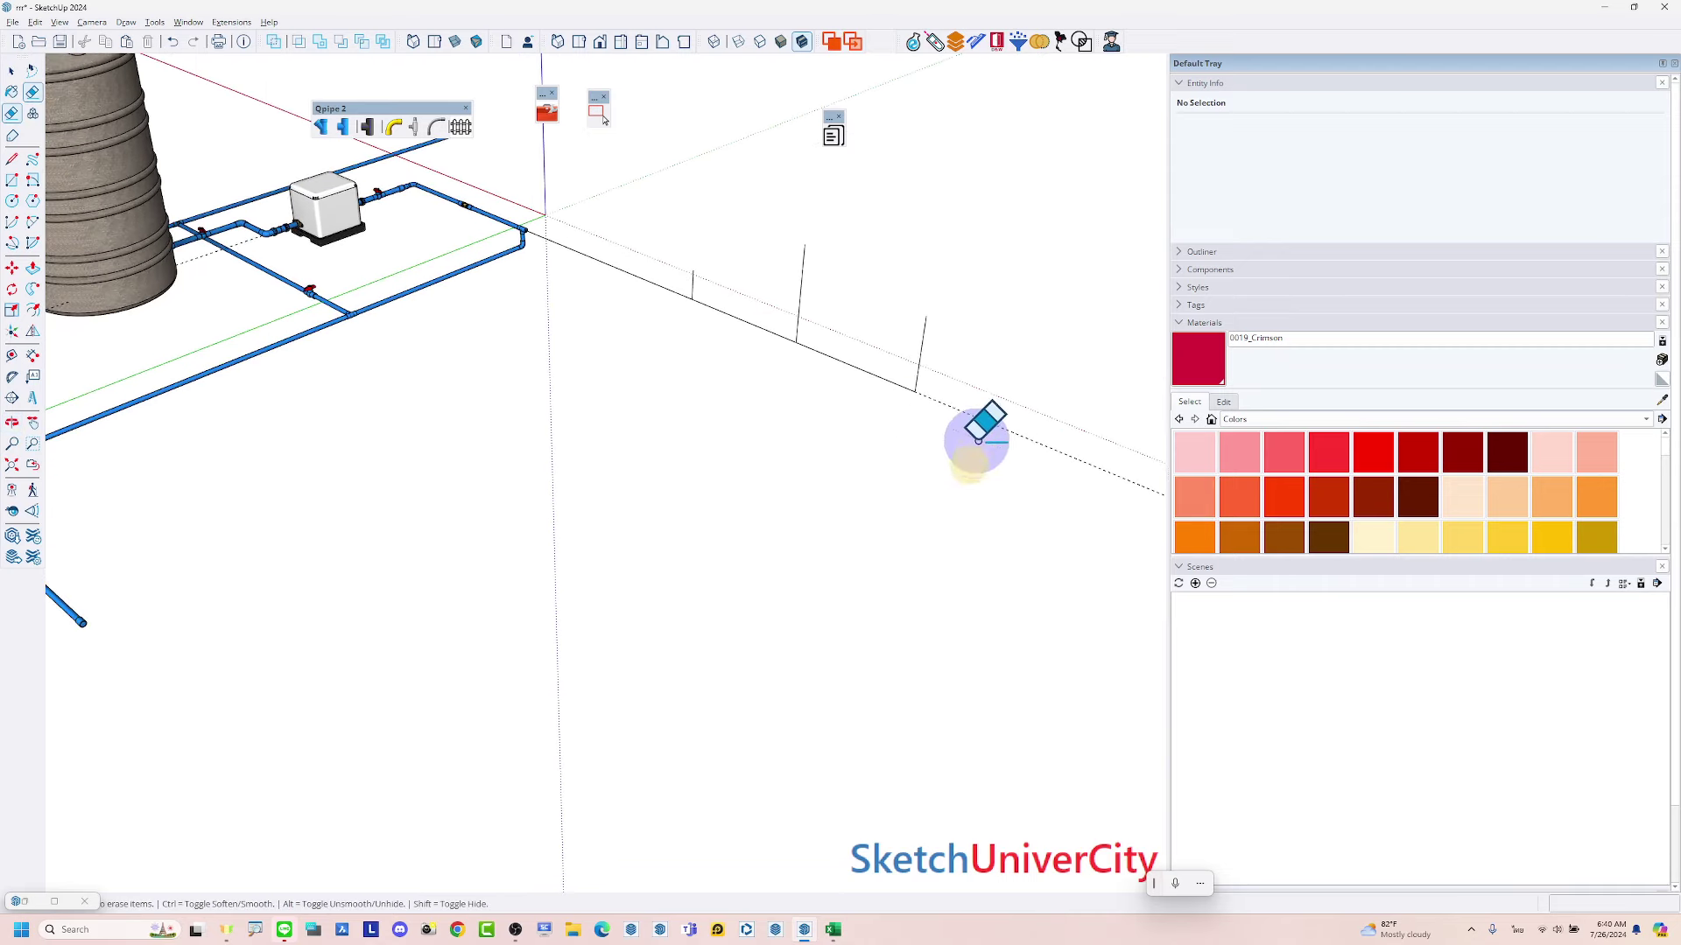
{"action": "middle_click_drag", "start_coordinate": [998, 363], "coordinate": [954, 372]}
{"action": "key", "text": "space"}
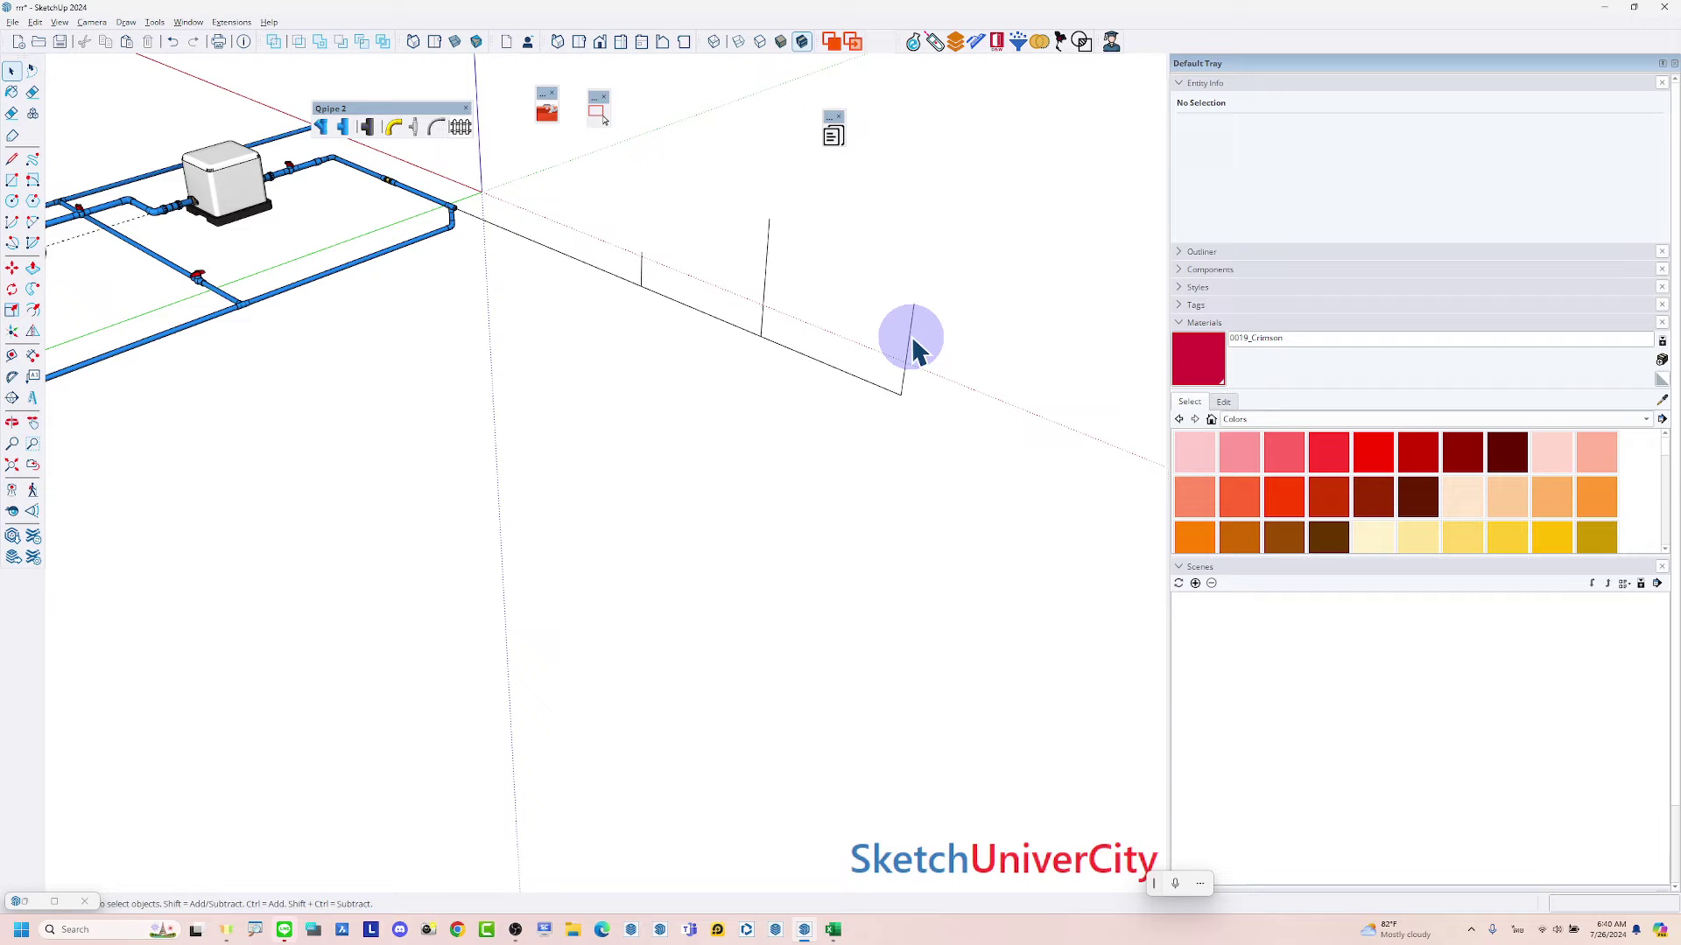
Group the six guide edges and generate blue PVC pipe from them with QPipe
{"action": "triple_click", "coordinate": [911, 337]}
{"action": "right_click", "coordinate": [911, 337]}
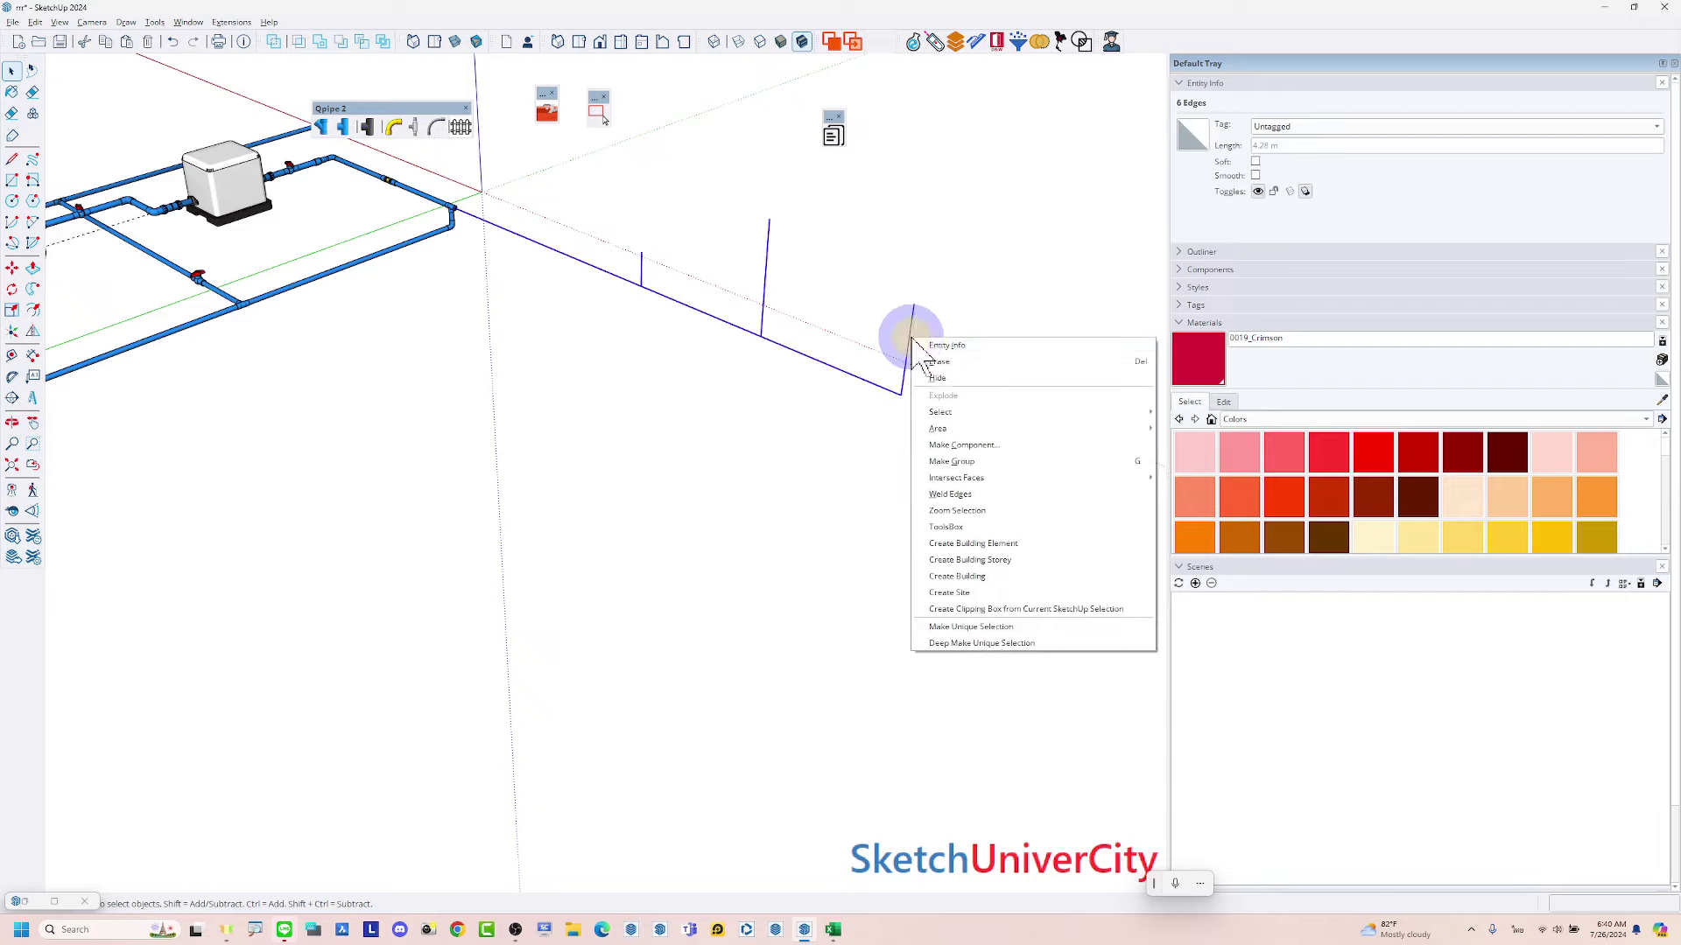
{"action": "left_click", "coordinate": [962, 462]}
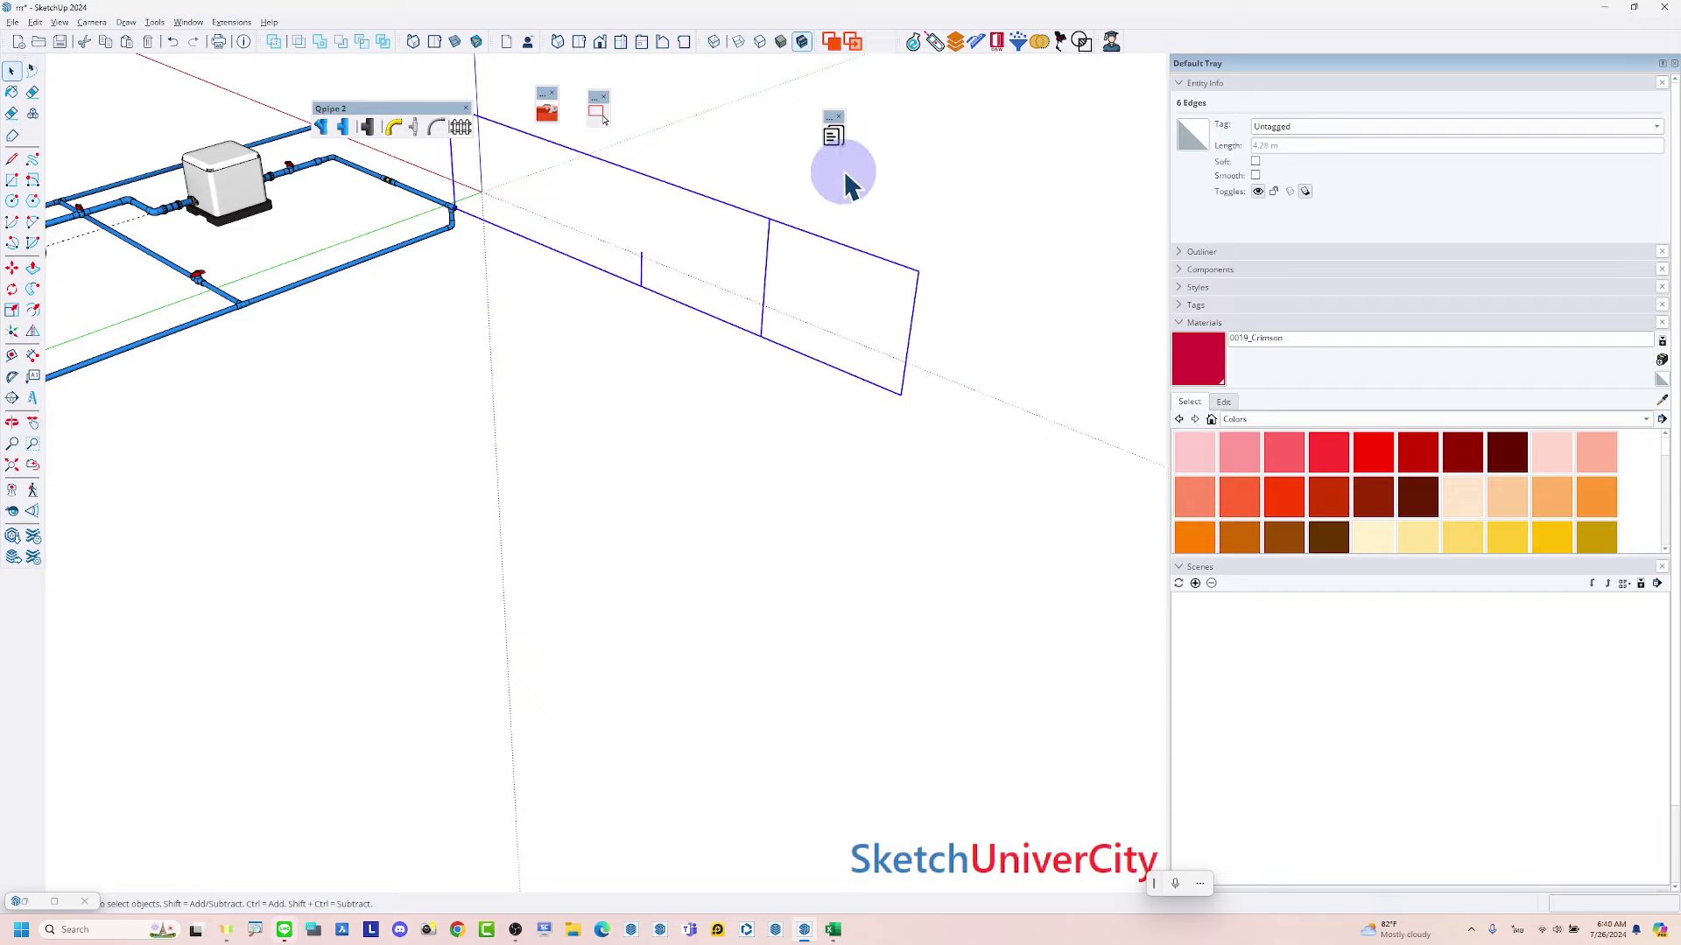
{"action": "left_click", "coordinate": [342, 127]}
{"action": "scroll", "coordinate": [582, 349], "scroll_direction": "up", "scroll_amount": 3}
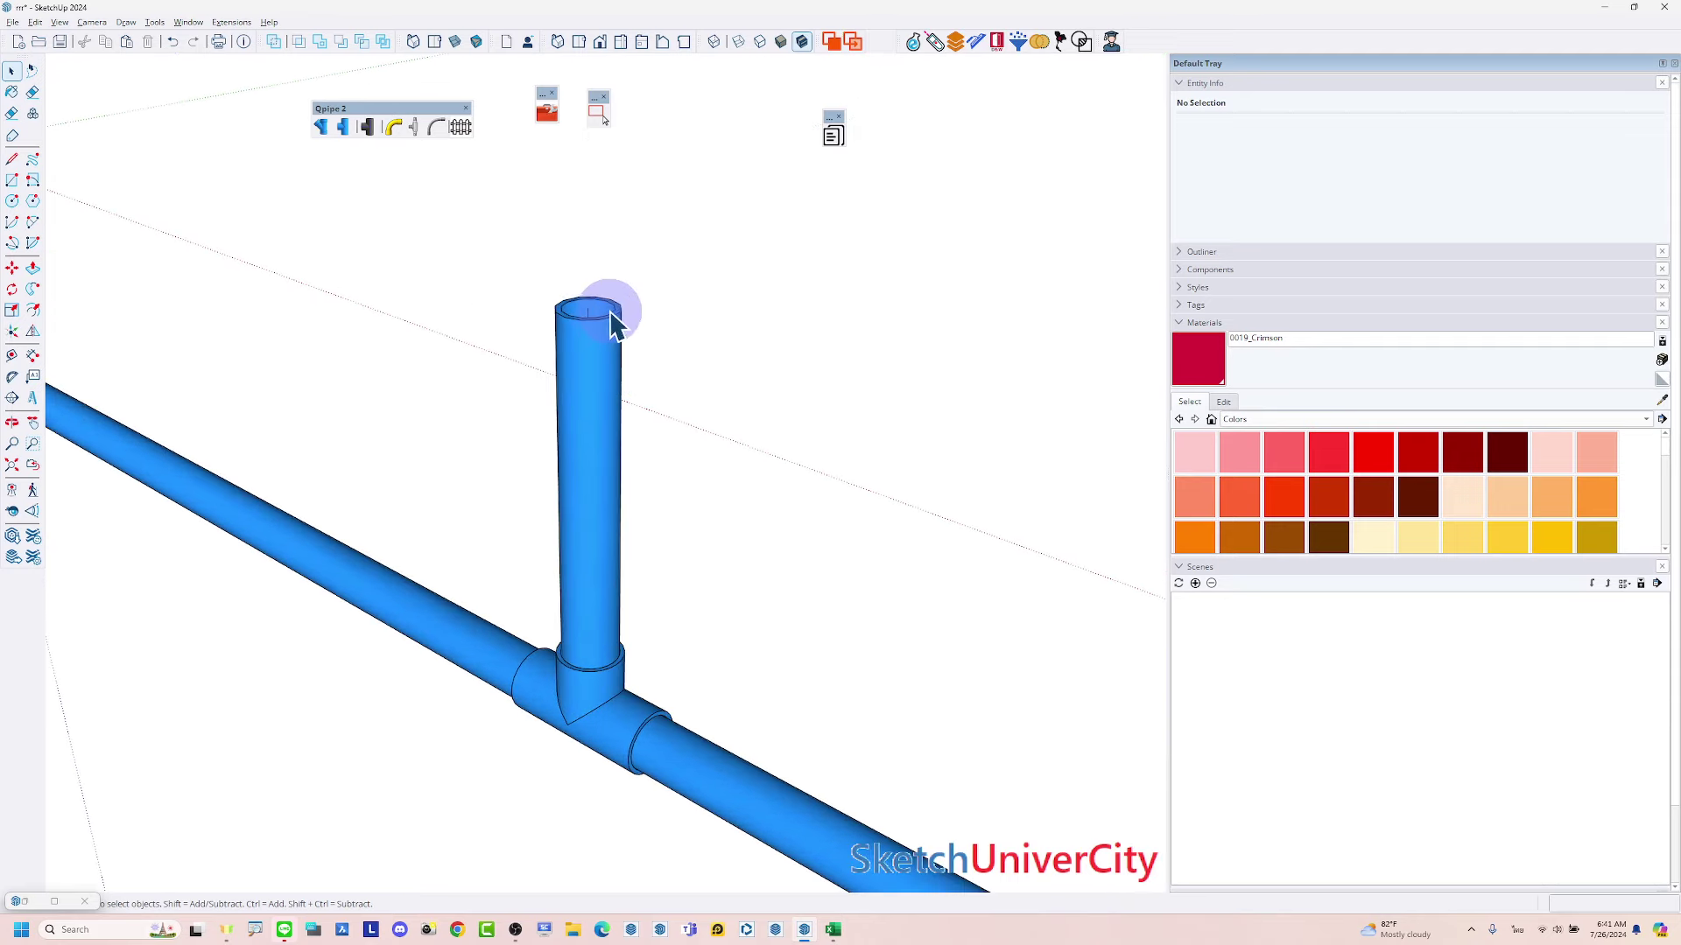
Pick the riser's top 3/4" end and list the ข้องอเกลียว threaded elbow endings
{"action": "left_click", "coordinate": [612, 320]}
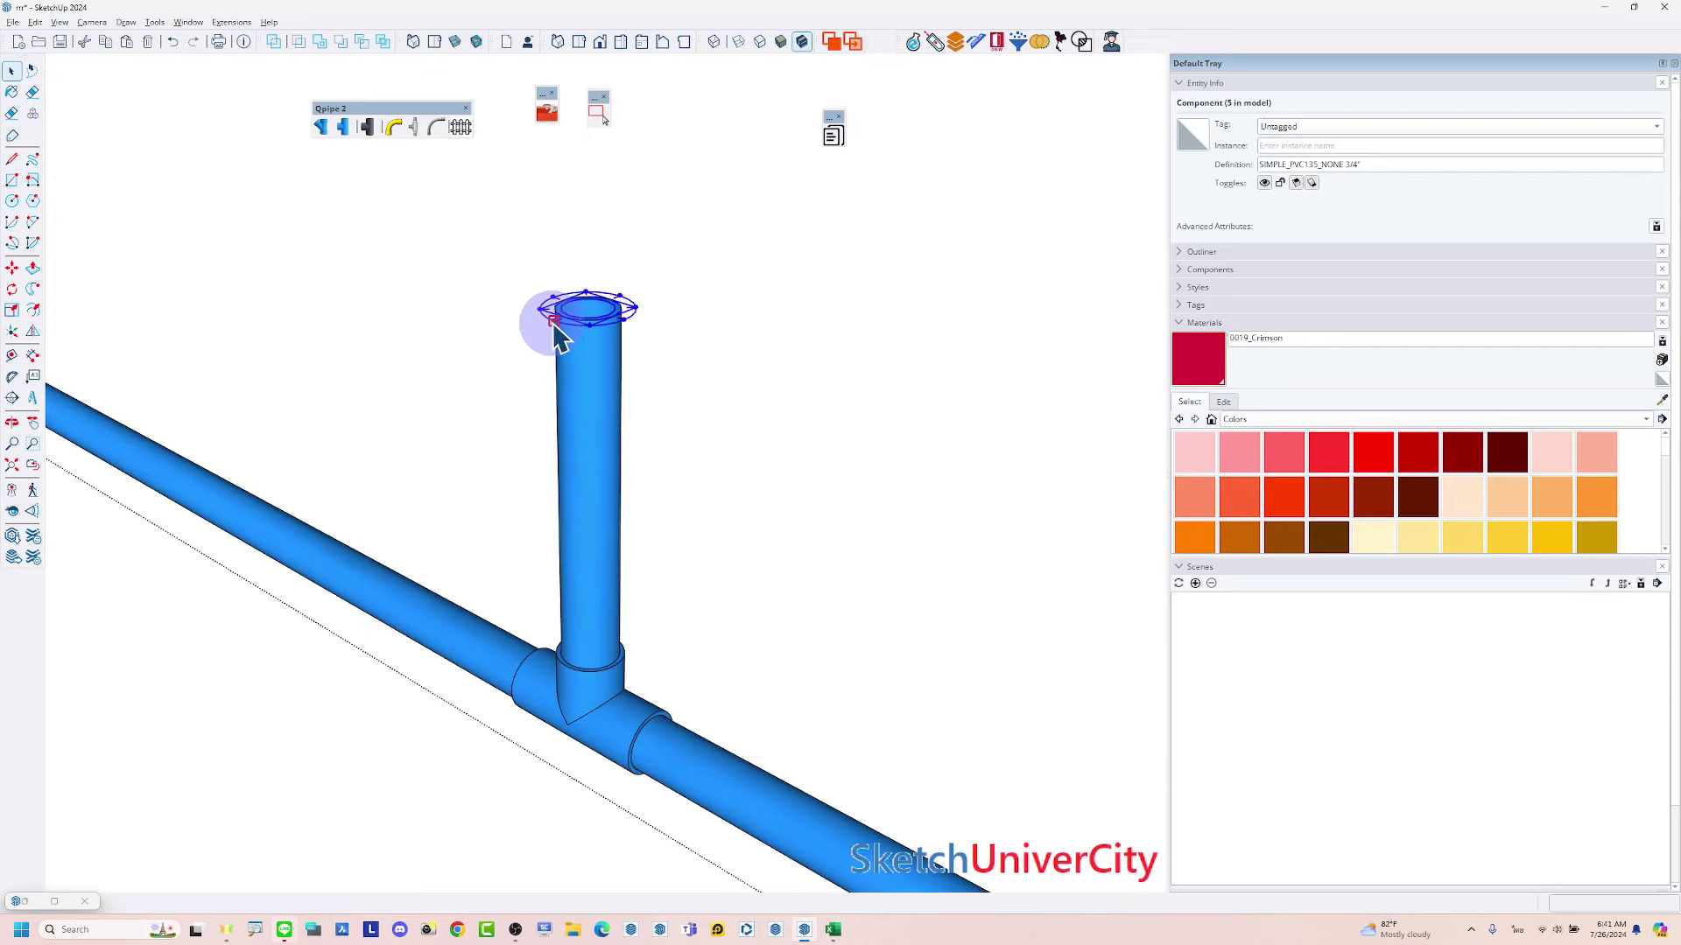
{"action": "left_click", "coordinate": [557, 326]}
{"action": "left_click", "coordinate": [1238, 457]}
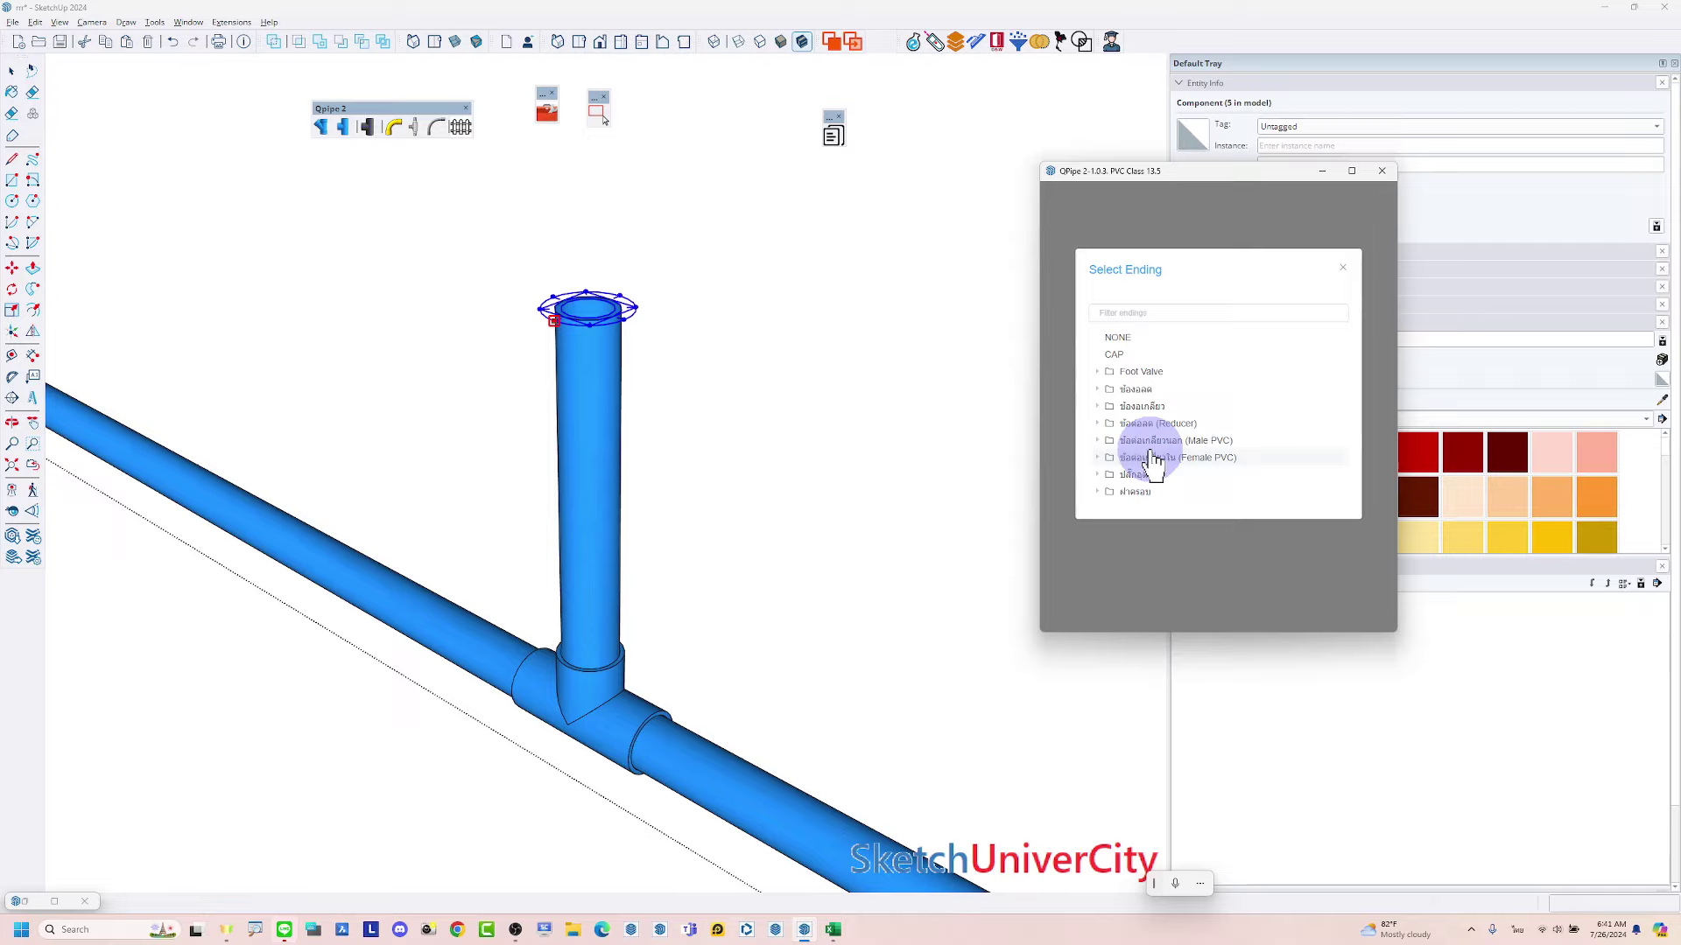
{"action": "left_click", "coordinate": [1132, 408]}
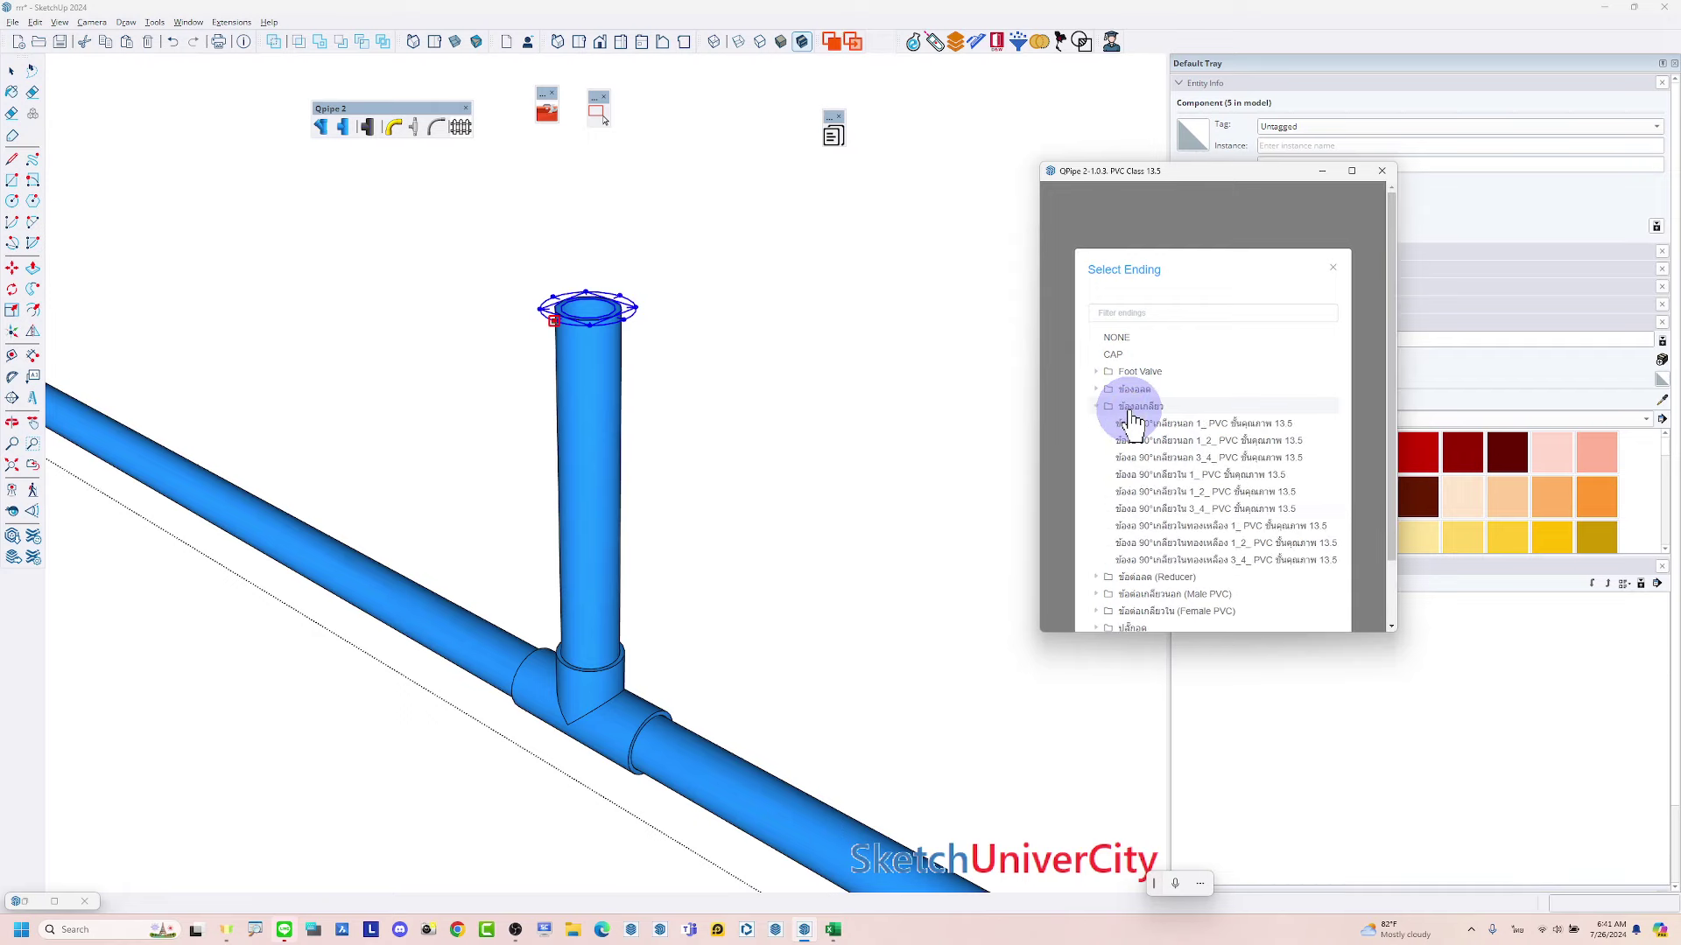
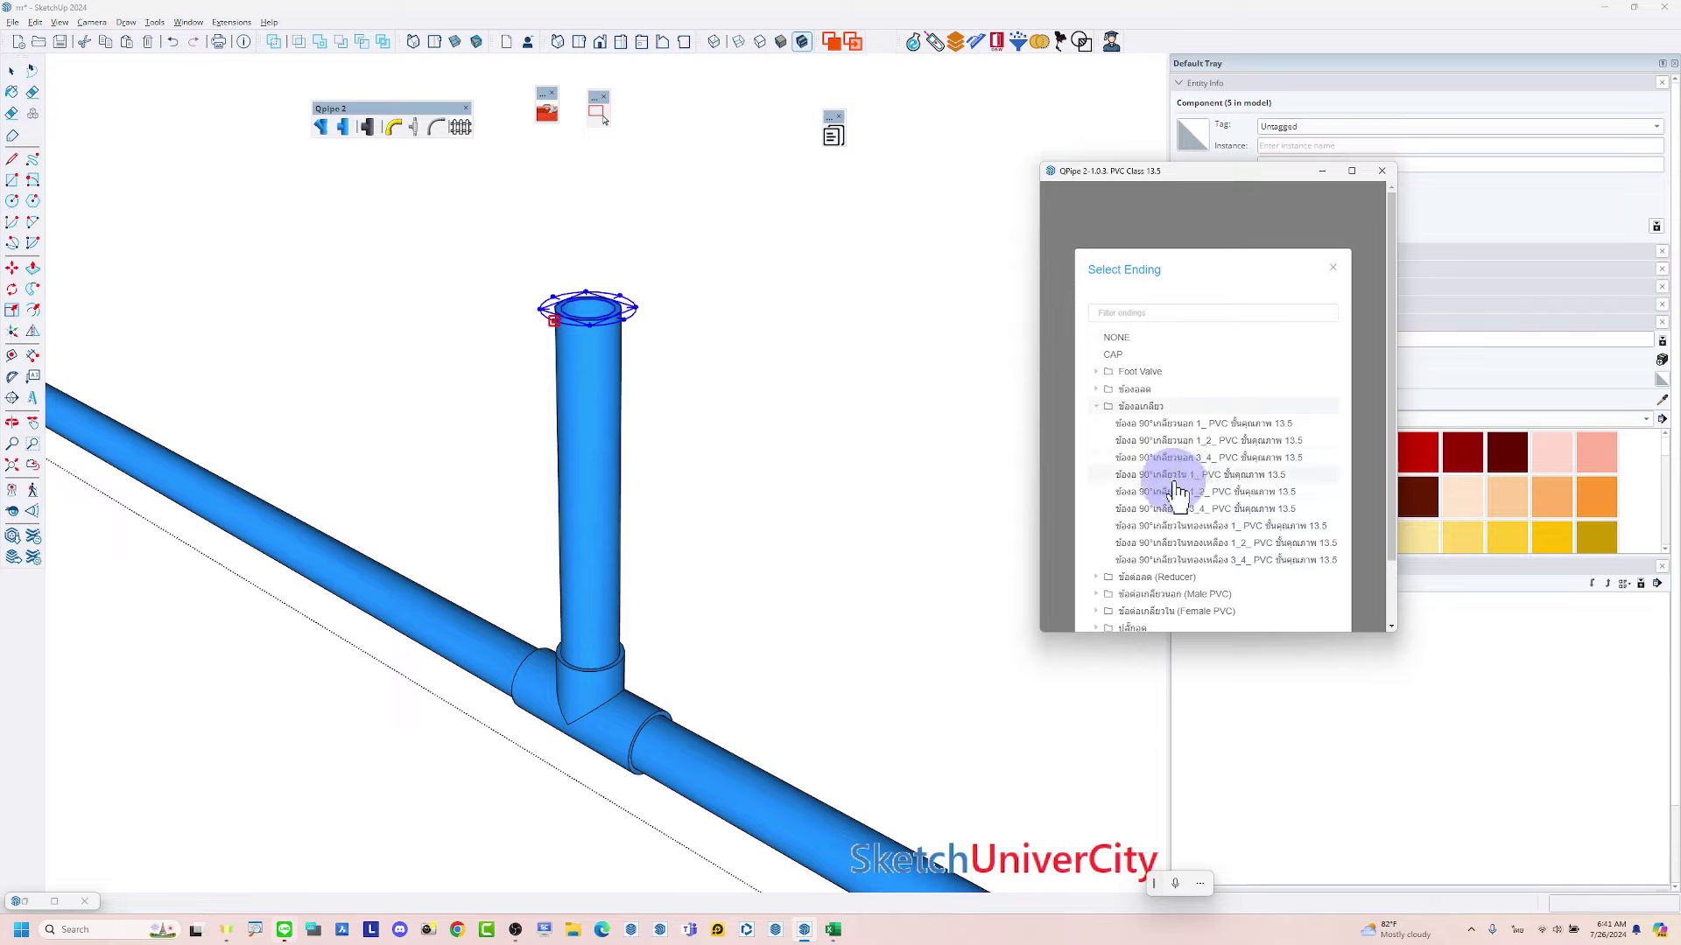
End the first two vertical branch pipes with 3/4" threaded 90° elbows
{"action": "left_click", "coordinate": [1201, 561]}
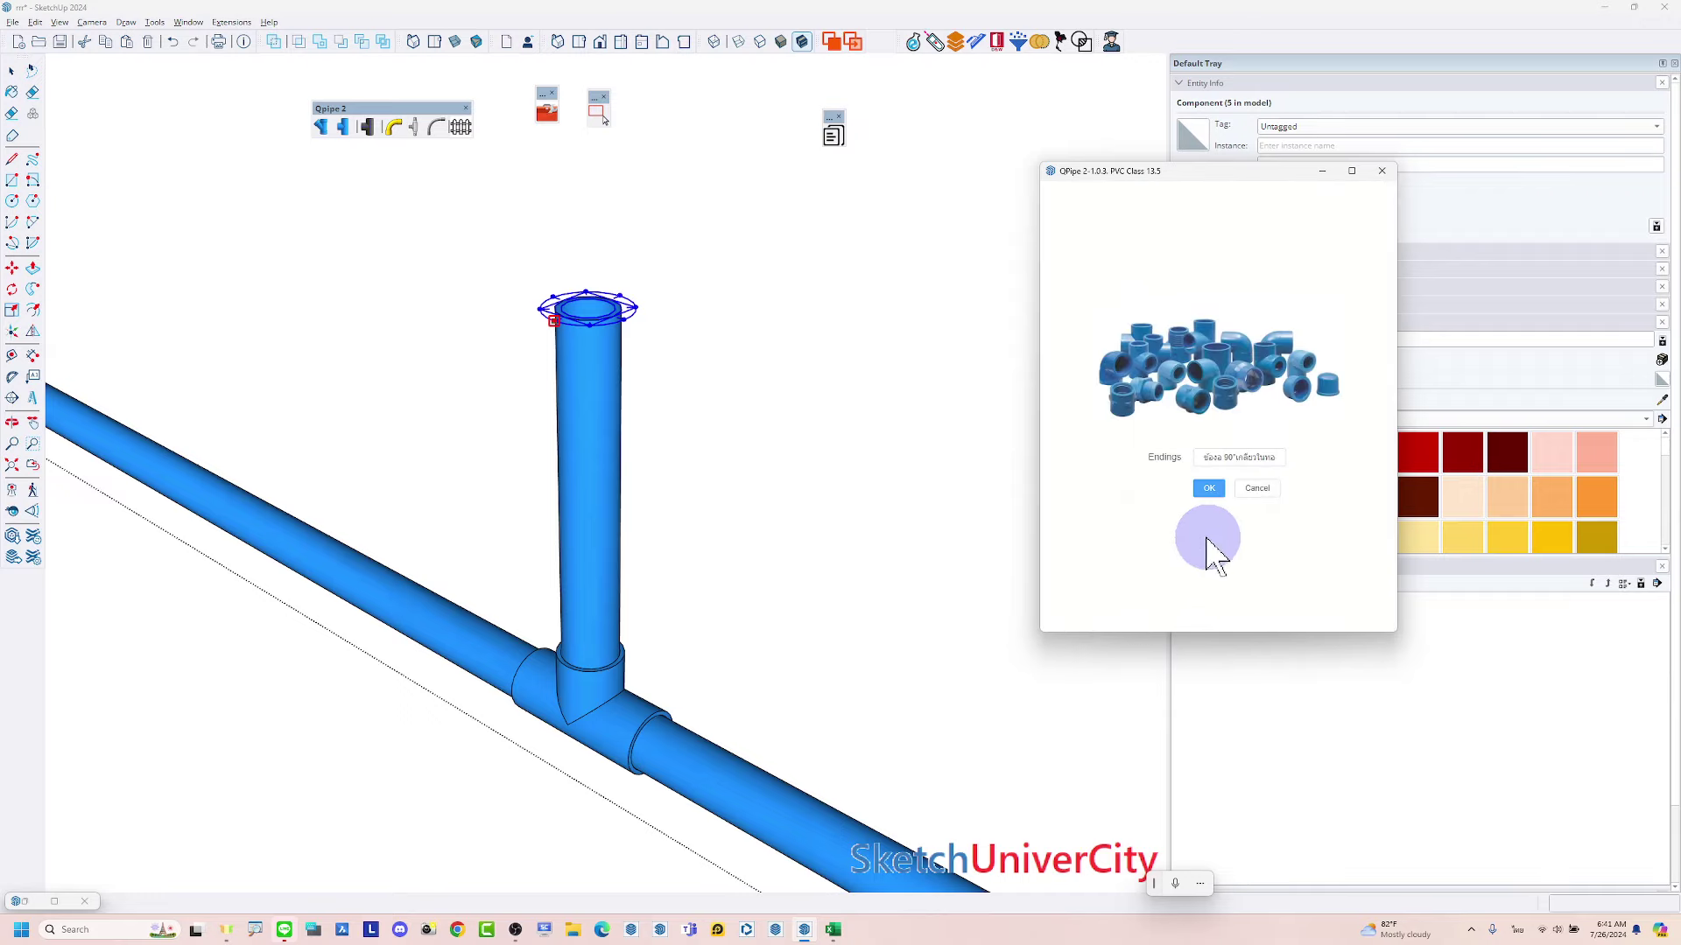
{"action": "left_click", "coordinate": [1208, 484]}
{"action": "scroll", "coordinate": [804, 350], "scroll_direction": "down", "scroll_amount": 2}
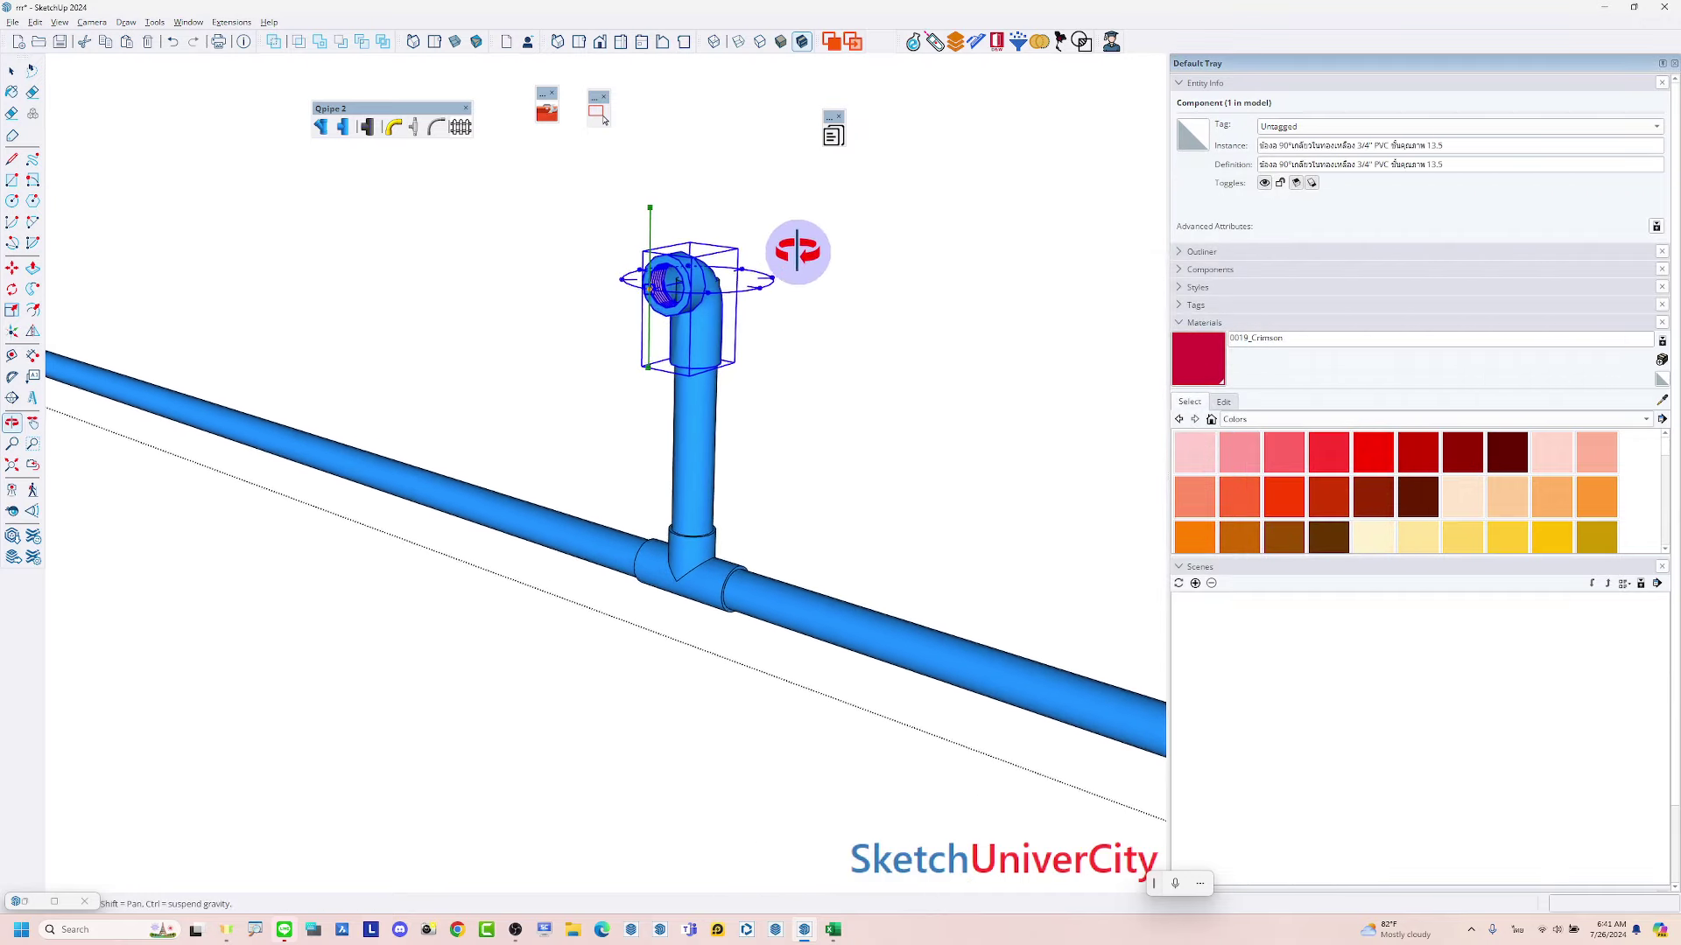
{"action": "scroll", "coordinate": [374, 356], "scroll_direction": "down", "scroll_amount": 2}
{"action": "scroll", "coordinate": [543, 589], "scroll_direction": "down", "scroll_amount": 2}
{"action": "left_click", "coordinate": [607, 635]}
{"action": "mouse_move", "coordinate": [607, 636]}
{"action": "middle_mouse_down"}
{"action": "mouse_move", "coordinate": [876, 294]}
{"action": "mouse_move", "coordinate": [732, 281]}
{"action": "mouse_move", "coordinate": [728, 330]}
{"action": "middle_mouse_up"}
{"action": "scroll", "coordinate": [732, 281], "scroll_direction": "up", "scroll_amount": 2}
{"action": "scroll", "coordinate": [754, 255], "scroll_direction": "up", "scroll_amount": 2}
{"action": "left_click", "coordinate": [758, 241]}
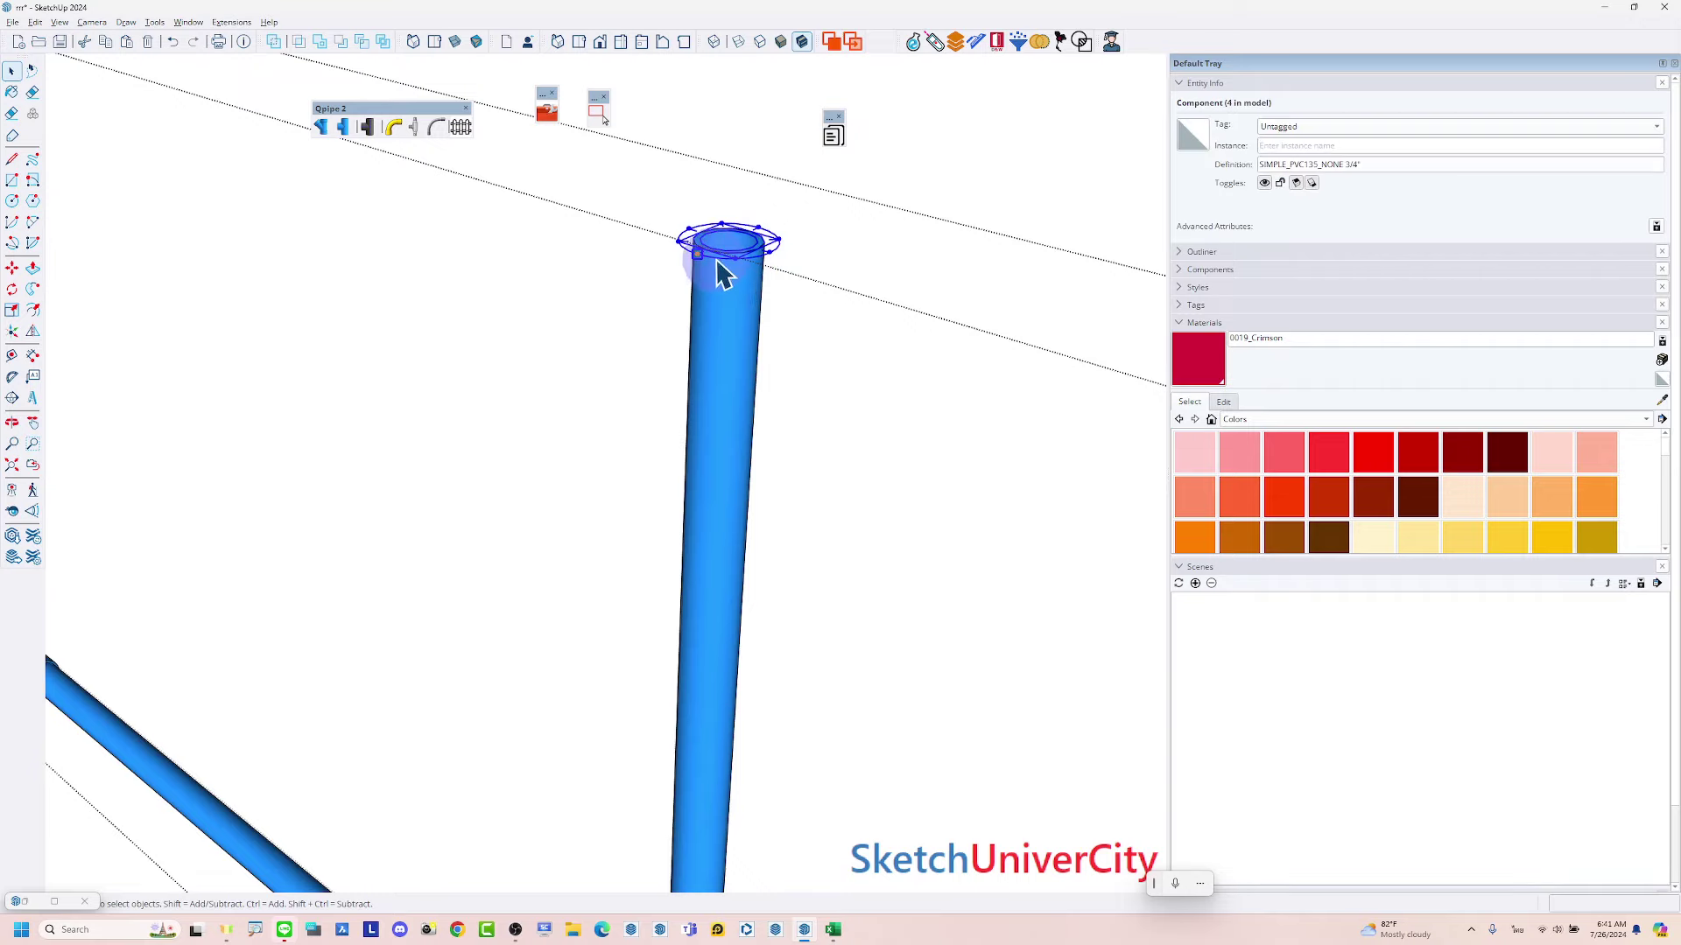
{"action": "left_click", "coordinate": [707, 271]}
{"action": "left_click", "coordinate": [1209, 483]}
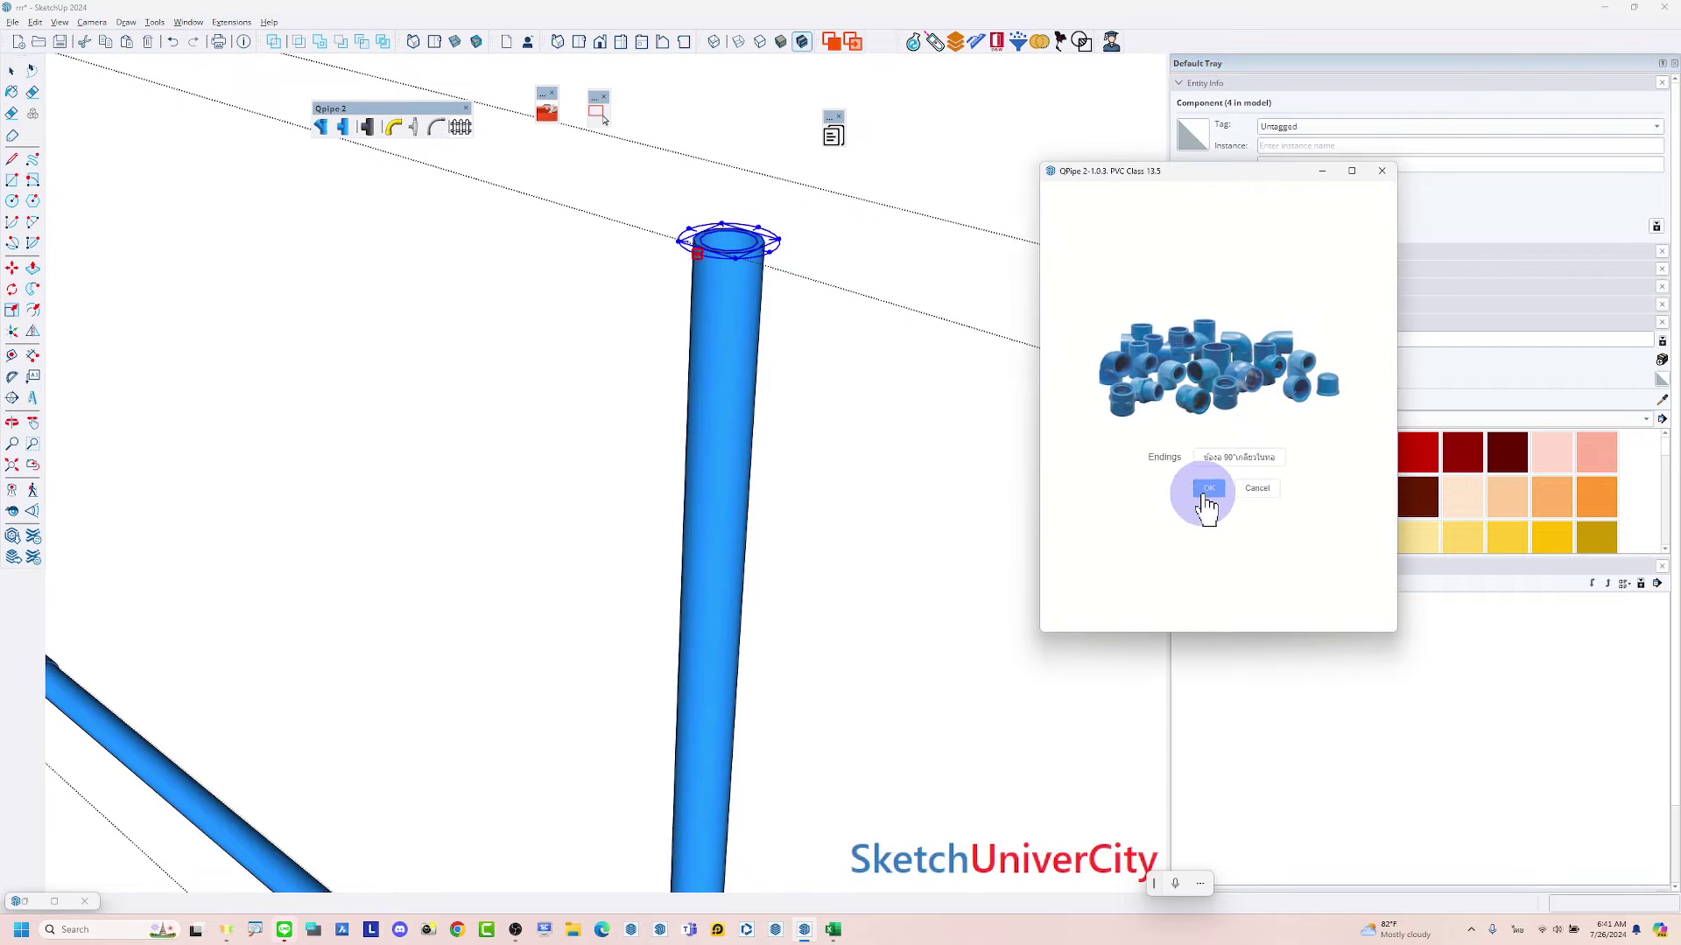
Open the right-hand riser's pipe group and component for editing
{"action": "scroll", "coordinate": [600, 281], "scroll_direction": "down", "scroll_amount": 5}
{"action": "middle_click_drag", "start_coordinate": [601, 281], "coordinate": [829, 507]}
{"action": "left_click", "coordinate": [855, 507]}
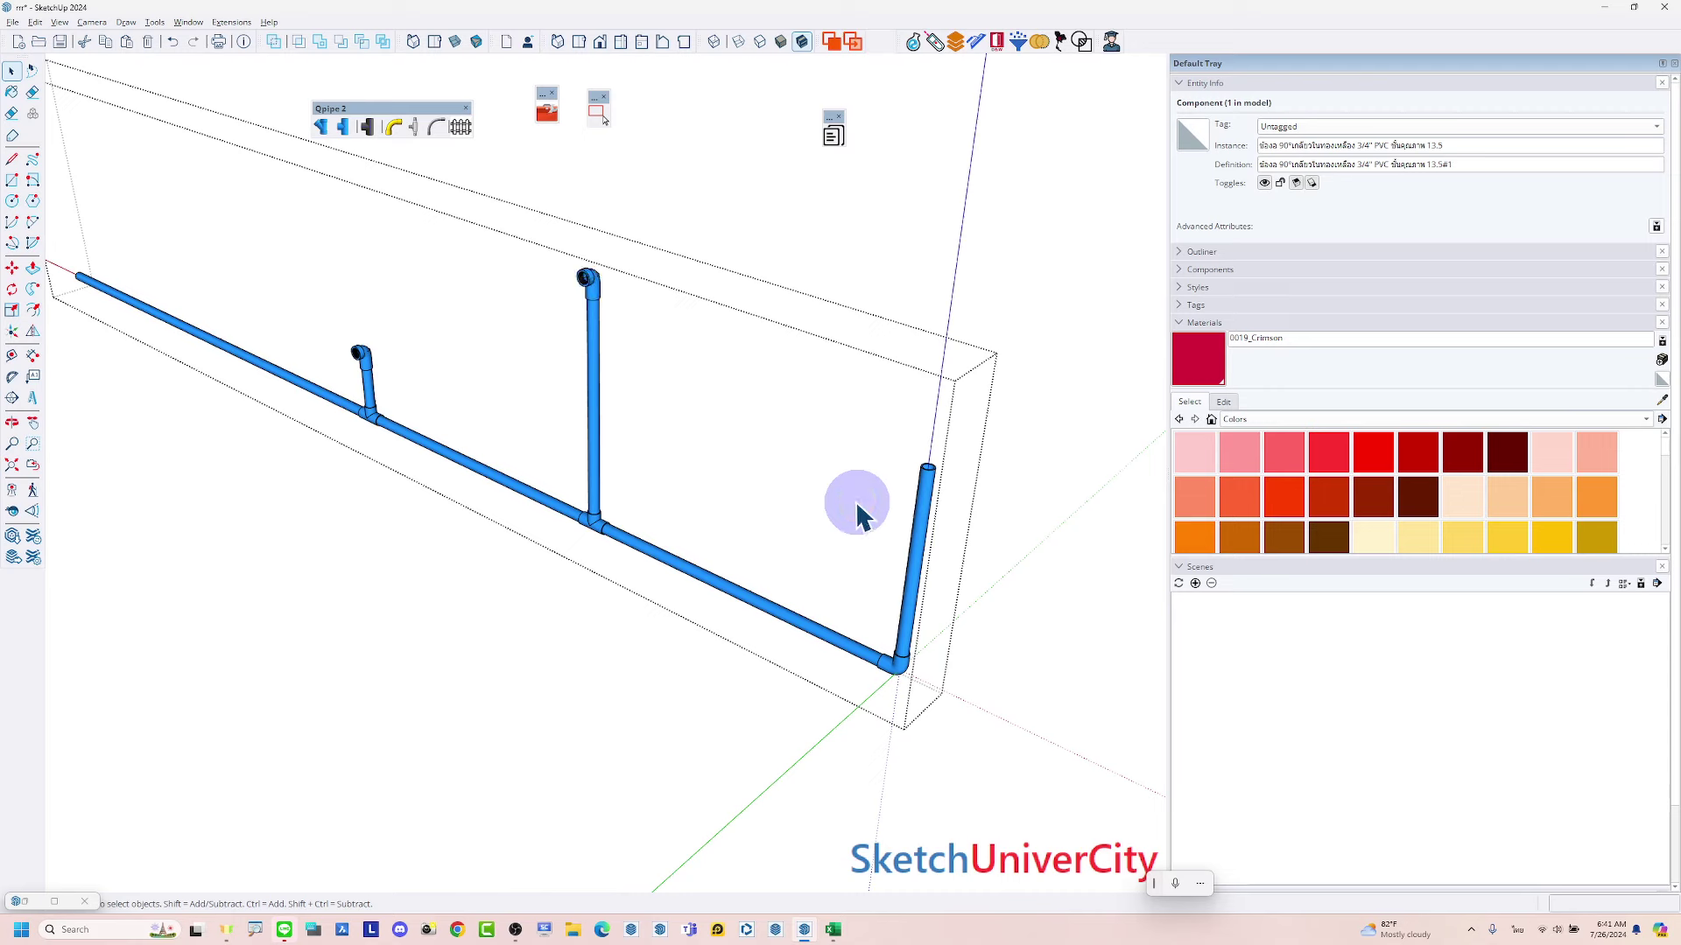
{"action": "scroll", "coordinate": [916, 490], "scroll_direction": "up", "scroll_amount": 3}
{"action": "left_click", "coordinate": [928, 463]}
{"action": "scroll", "coordinate": [929, 466], "scroll_direction": "up", "scroll_amount": 1}
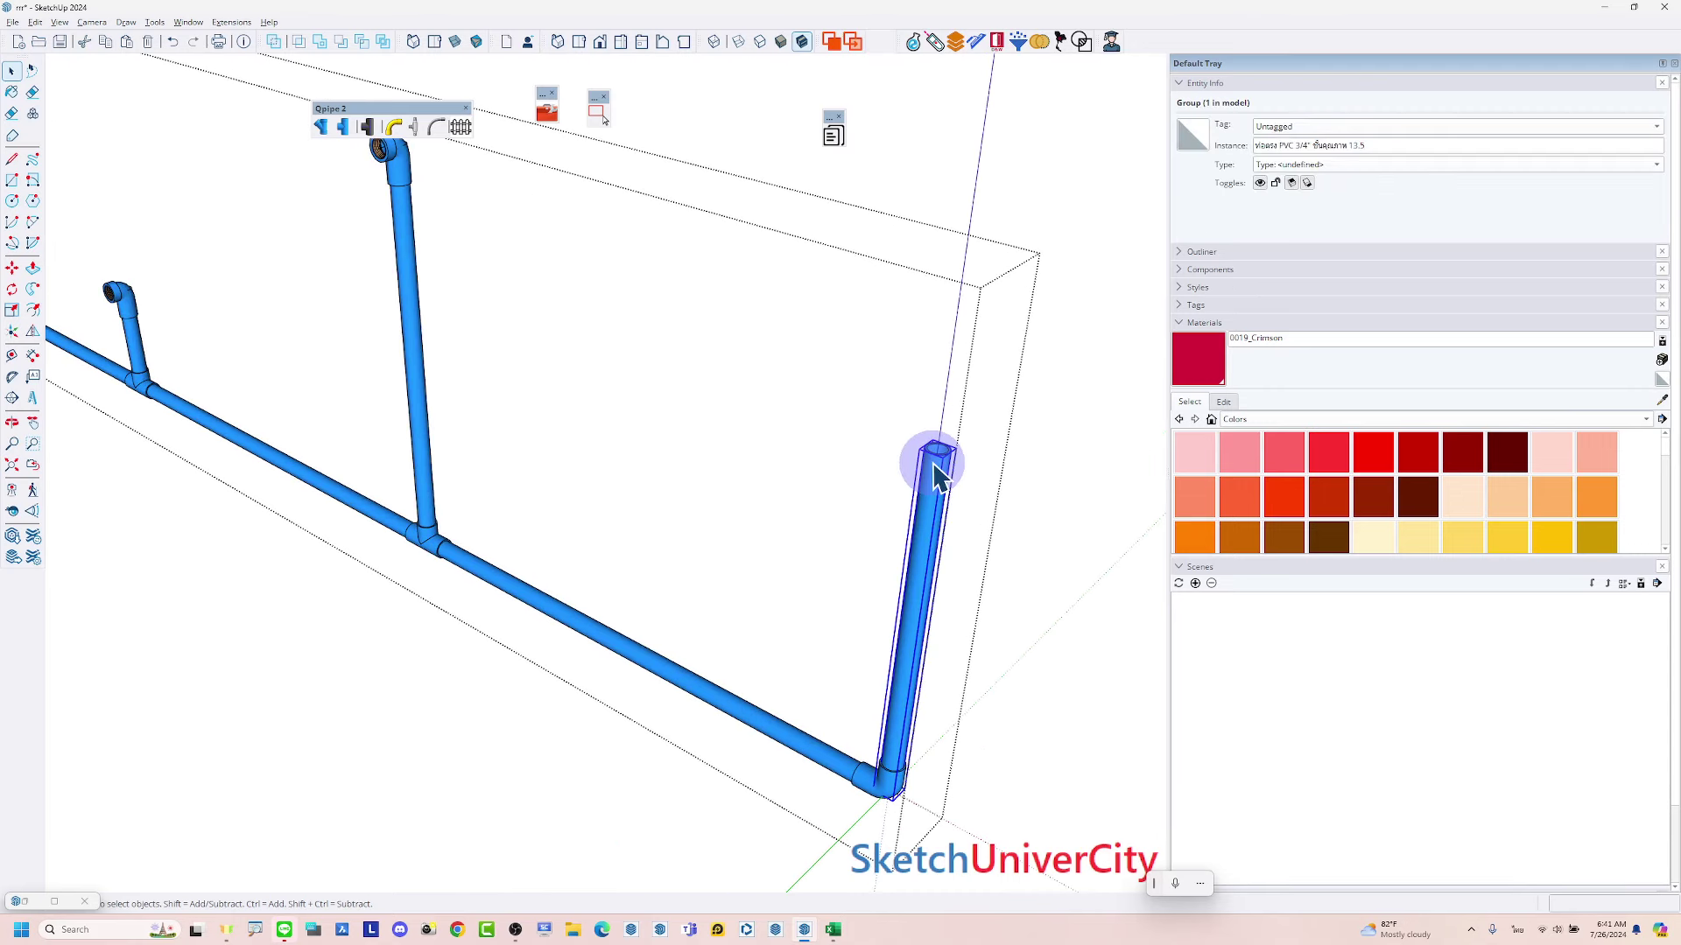
{"action": "scroll", "coordinate": [935, 473], "scroll_direction": "up", "scroll_amount": 1}
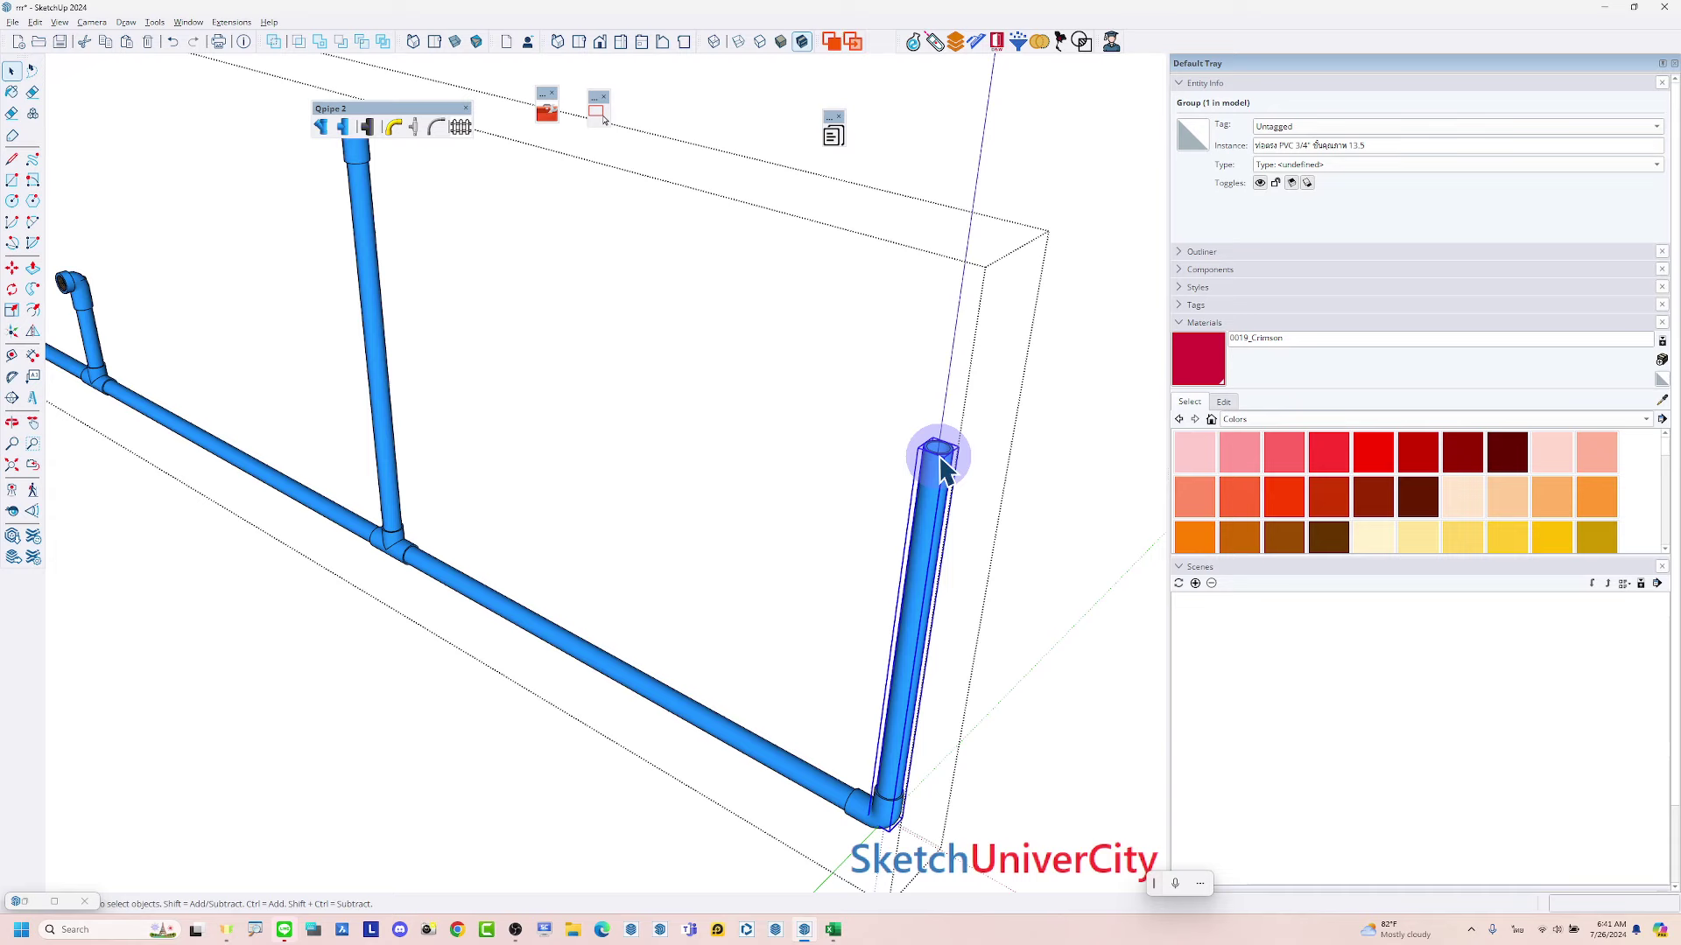
{"action": "scroll", "coordinate": [941, 468], "scroll_direction": "down", "scroll_amount": 1}
{"action": "scroll", "coordinate": [941, 468], "scroll_direction": "up", "scroll_amount": 1}
{"action": "scroll", "coordinate": [941, 469], "scroll_direction": "up", "scroll_amount": 2}
{"action": "scroll", "coordinate": [941, 468], "scroll_direction": "up", "scroll_amount": 3}
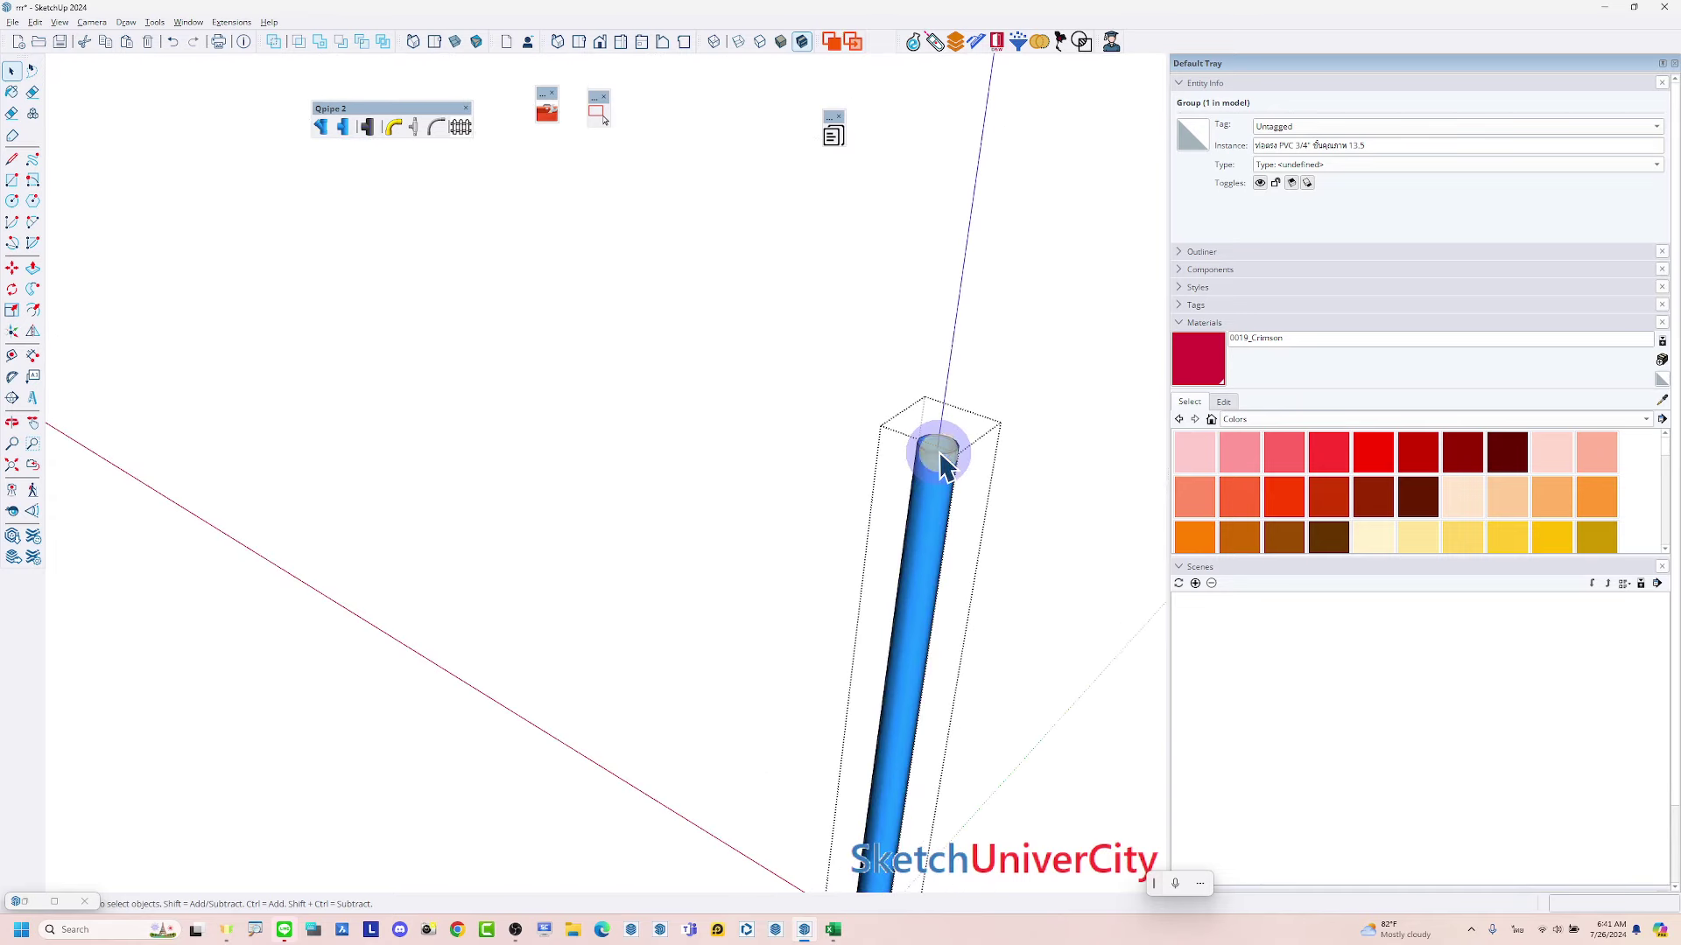
{"action": "double_click", "coordinate": [938, 450]}
{"action": "left_click", "coordinate": [938, 452]}
{"action": "scroll", "coordinate": [958, 459], "scroll_direction": "down", "scroll_amount": 3}
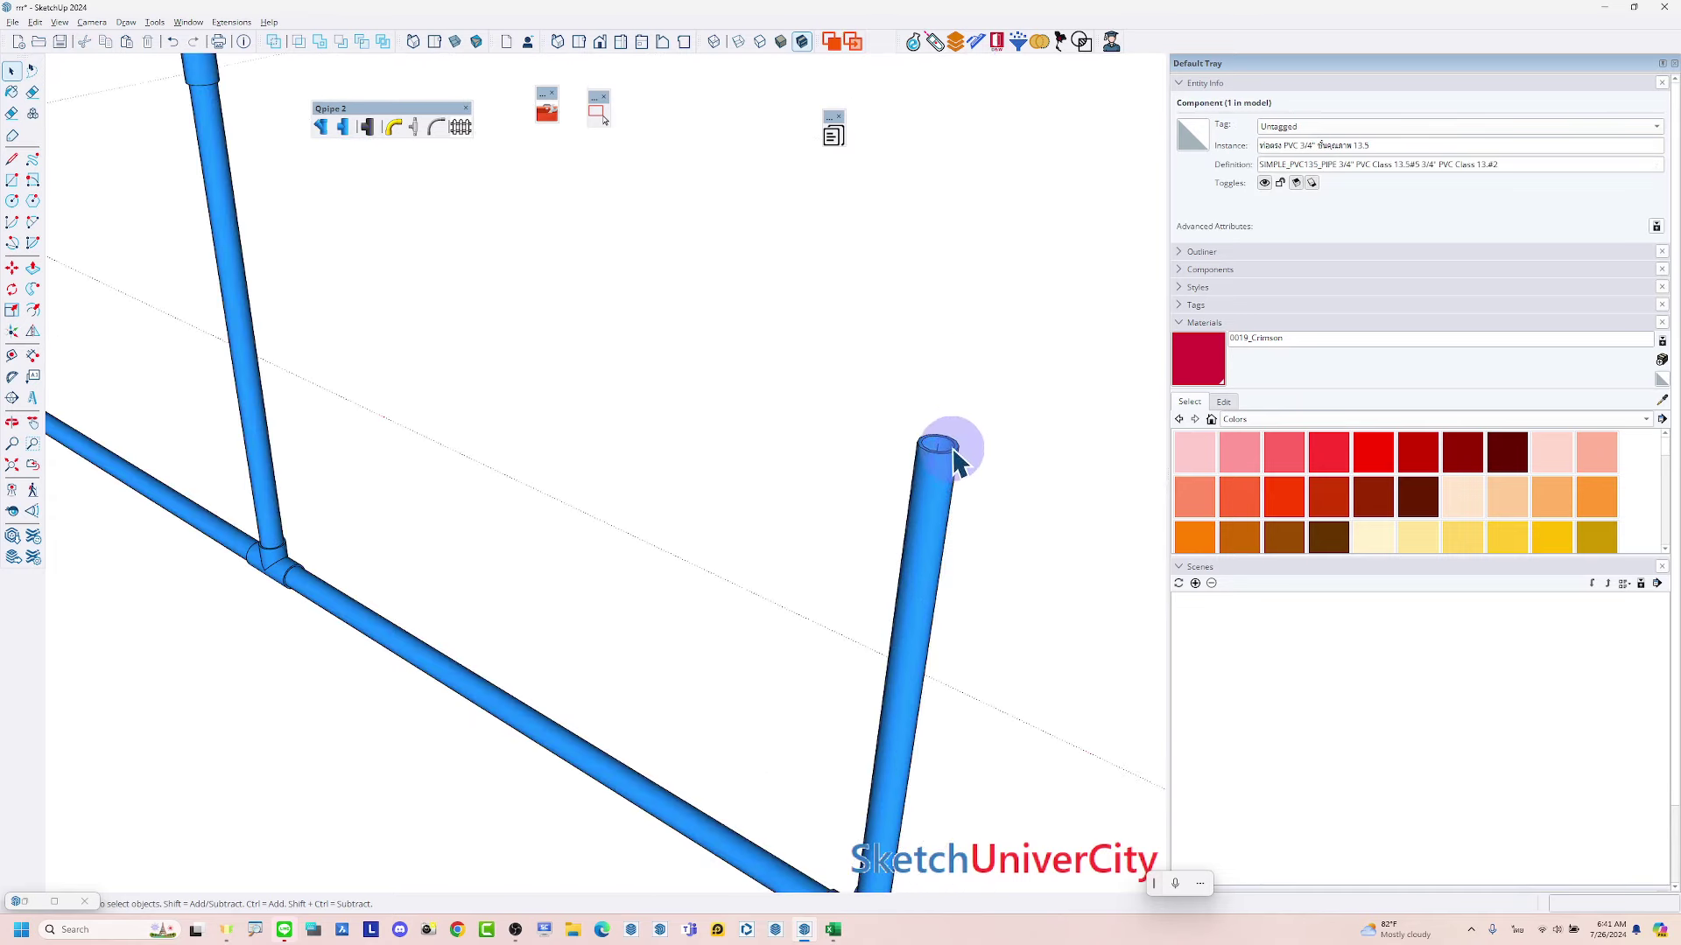
{"action": "double_click", "coordinate": [954, 451]}
{"action": "scroll", "coordinate": [952, 446], "scroll_direction": "up", "scroll_amount": 2}
{"action": "scroll", "coordinate": [950, 446], "scroll_direction": "up", "scroll_amount": 1}
Cap the top of the right-hand riser with the ปลั๊กอุด 3/4 plug
{"action": "left_click", "coordinate": [935, 451]}
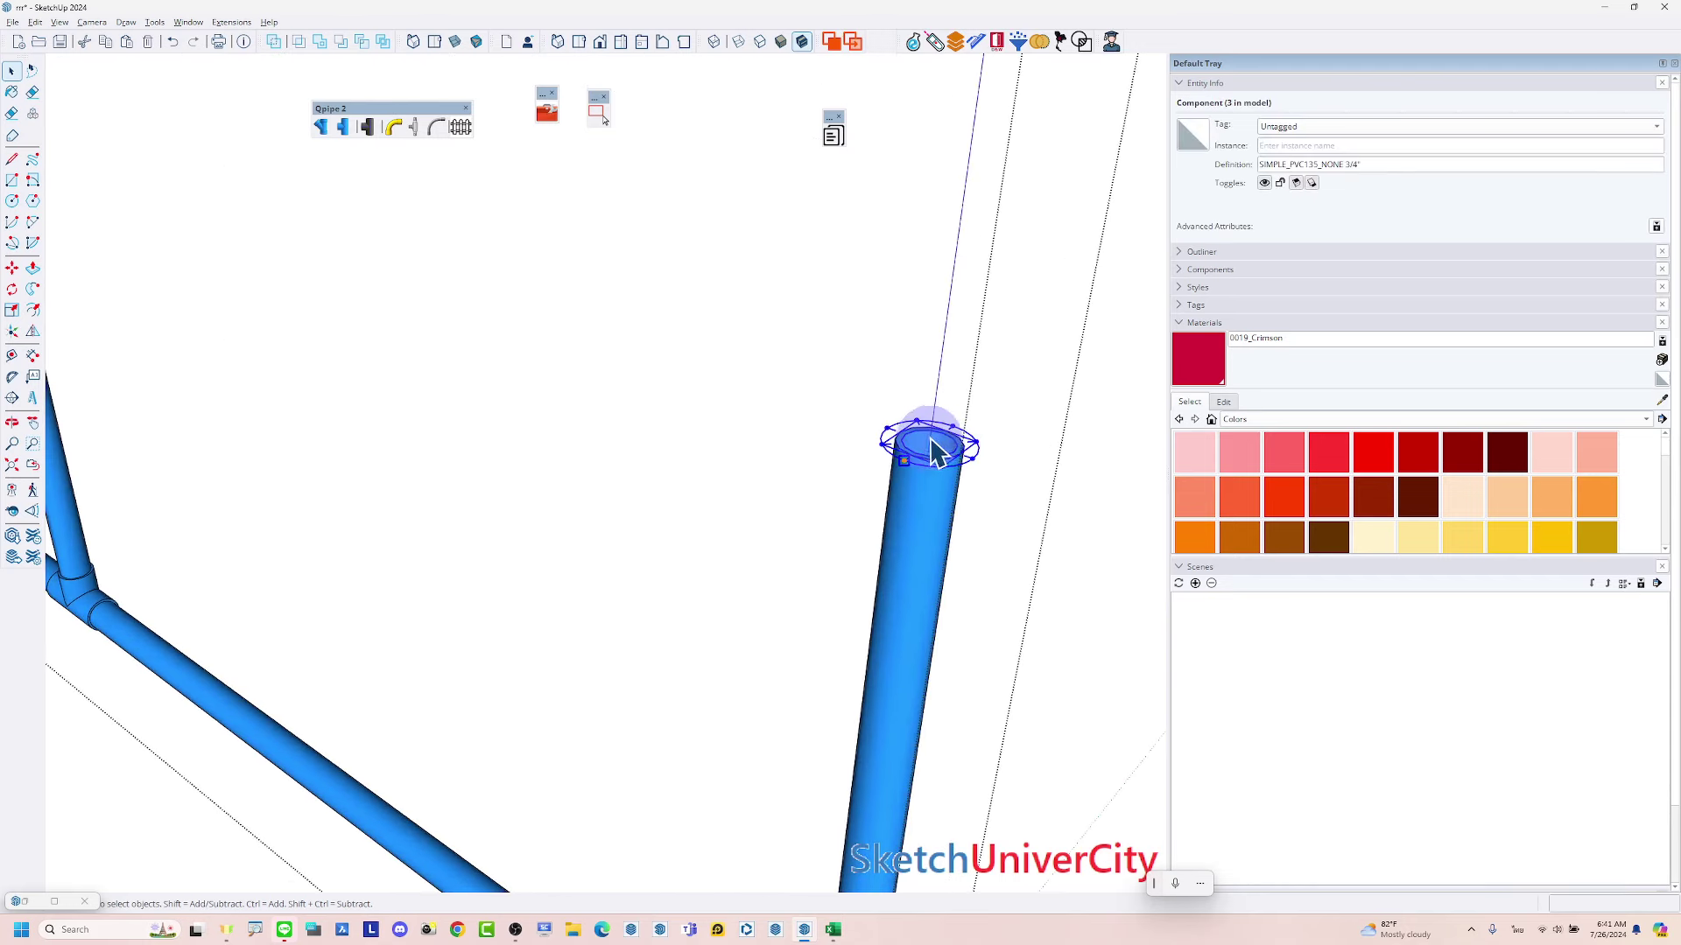
{"action": "left_click", "coordinate": [909, 465]}
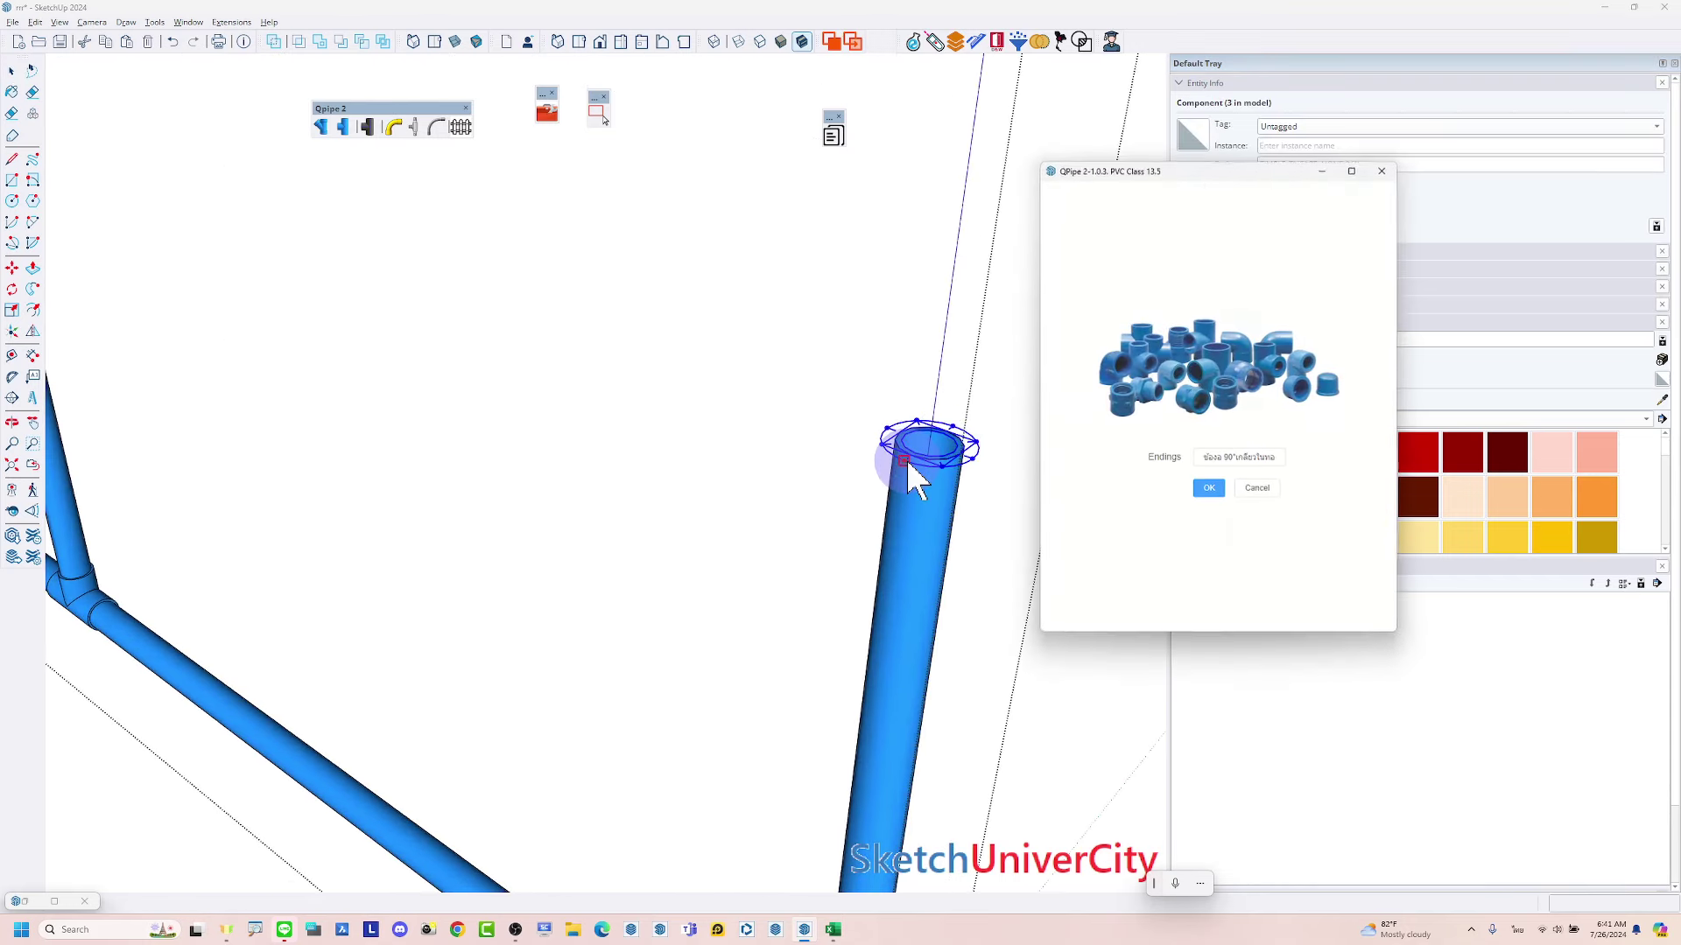
{"action": "left_click", "coordinate": [1232, 466]}
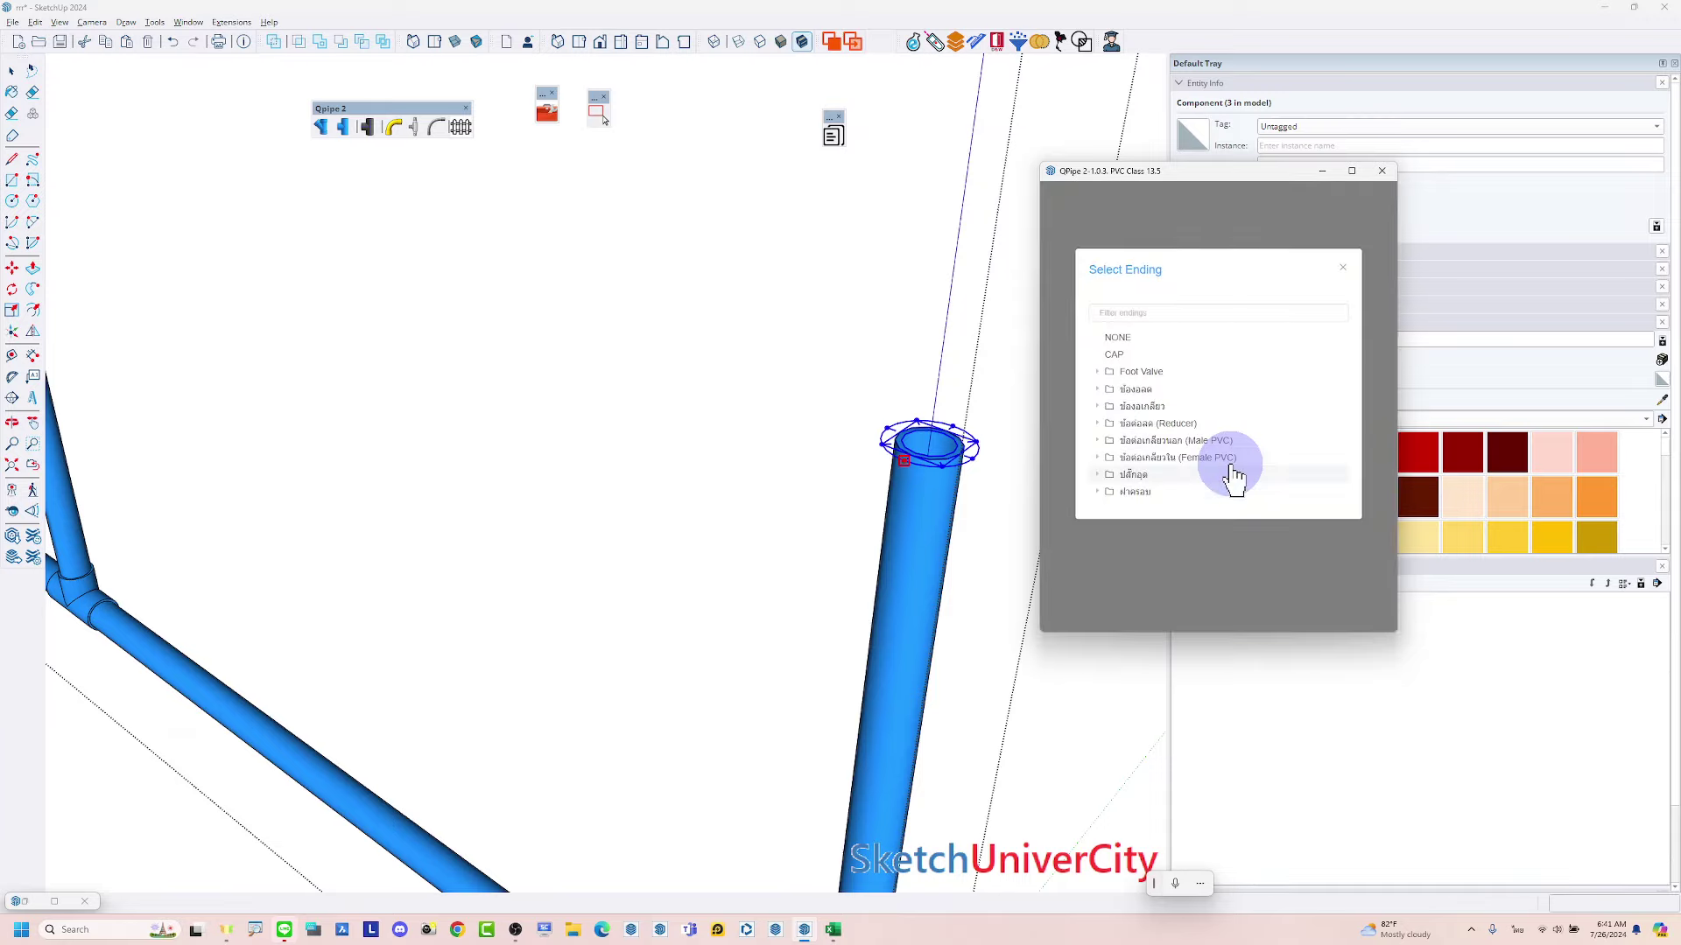
{"action": "left_click", "coordinate": [1152, 478]}
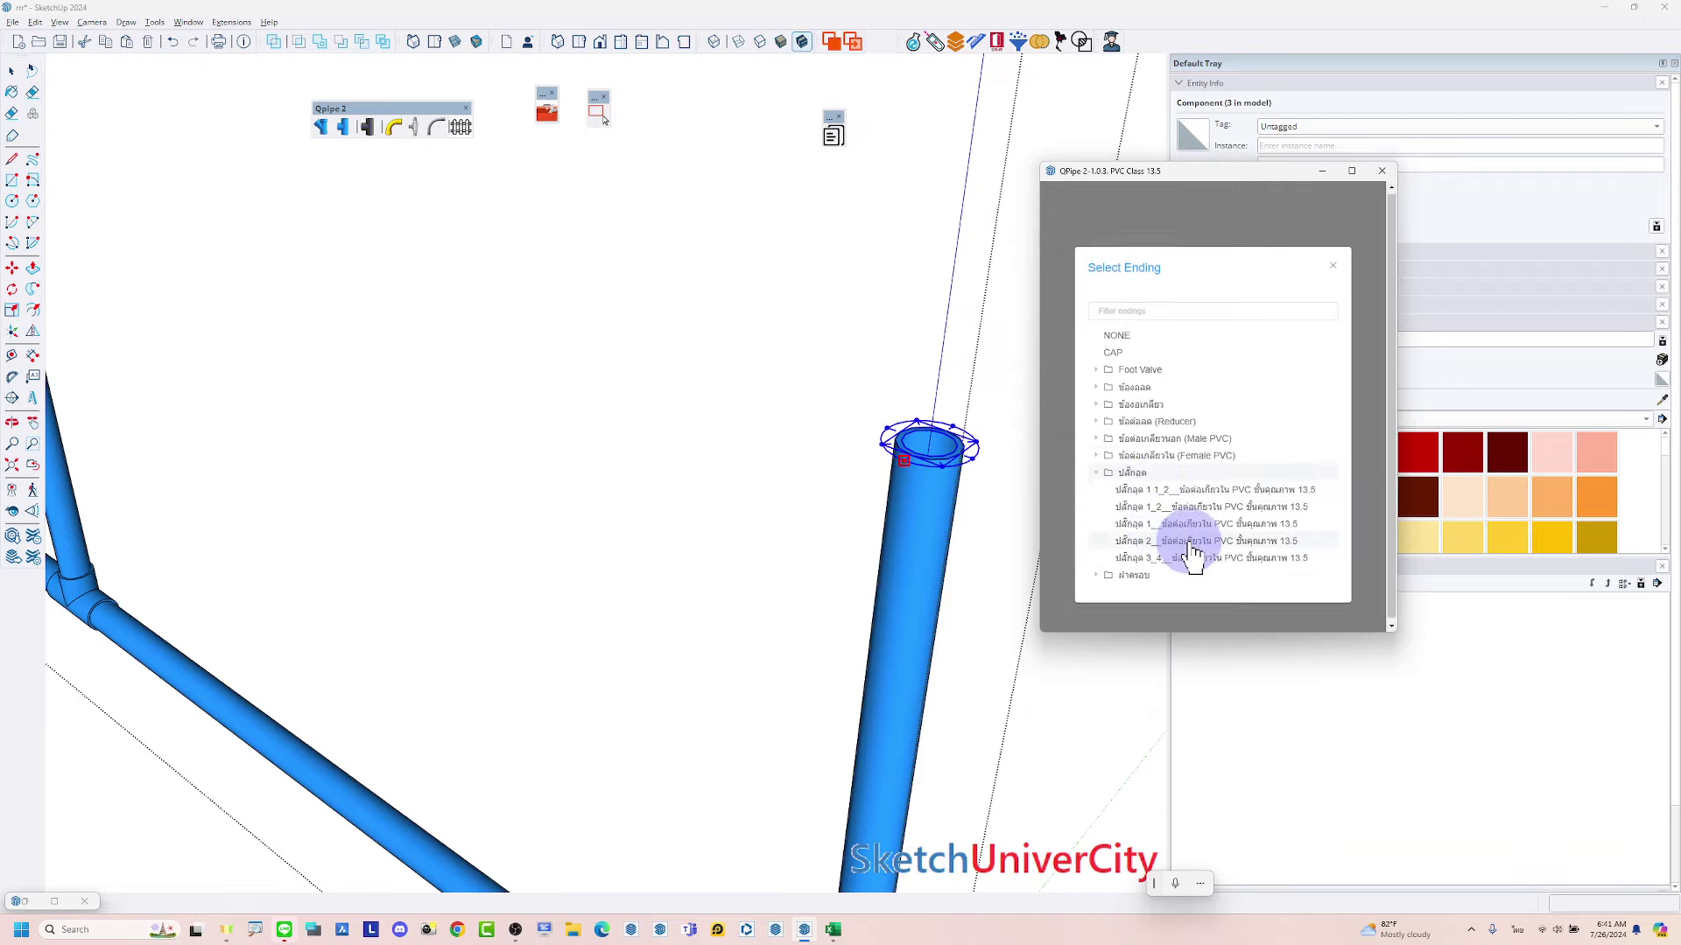
{"action": "left_click", "coordinate": [1201, 561]}
{"action": "left_click", "coordinate": [1210, 490]}
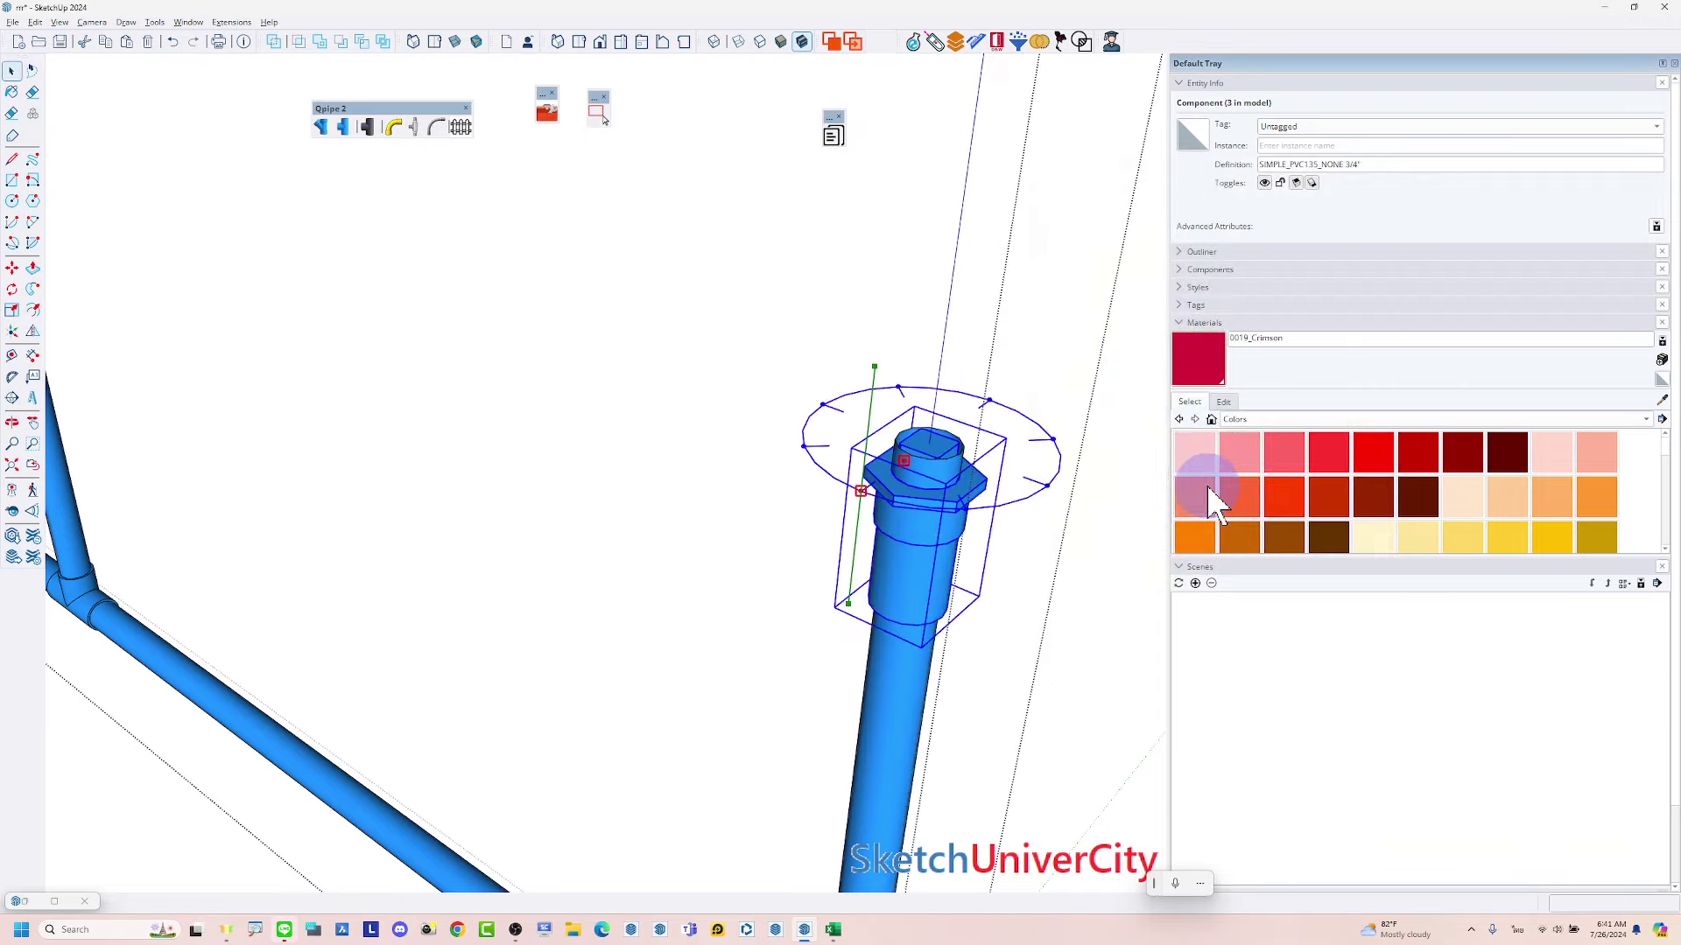
{"action": "scroll", "coordinate": [911, 330], "scroll_direction": "down", "scroll_amount": 3}
{"action": "scroll", "coordinate": [1001, 434], "scroll_direction": "down", "scroll_amount": 3}
{"action": "scroll", "coordinate": [959, 538], "scroll_direction": "up", "scroll_amount": 2}
{"action": "left_click", "coordinate": [959, 538]}
{"action": "scroll", "coordinate": [928, 438], "scroll_direction": "down", "scroll_amount": 3}
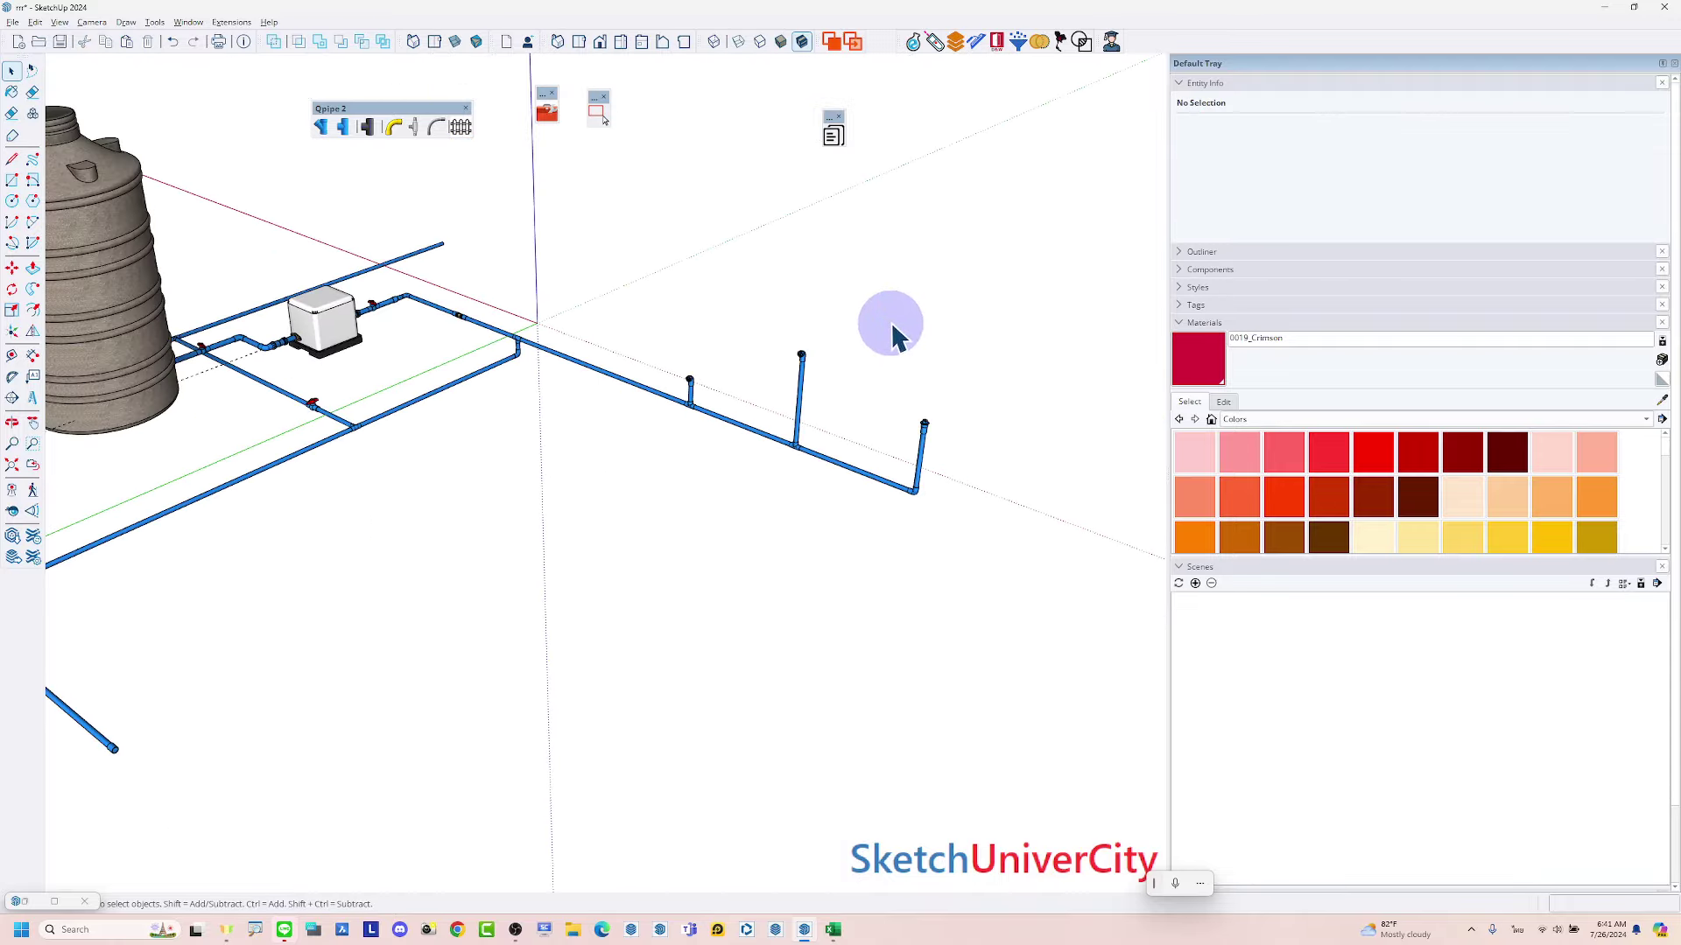
{"action": "mouse_move", "coordinate": [893, 330]}
{"action": "middle_mouse_down"}
{"action": "mouse_move", "coordinate": [487, 503]}
{"action": "mouse_move", "coordinate": [945, 464]}
{"action": "mouse_move", "coordinate": [407, 415]}
{"action": "mouse_move", "coordinate": [735, 536]}
{"action": "middle_mouse_up"}
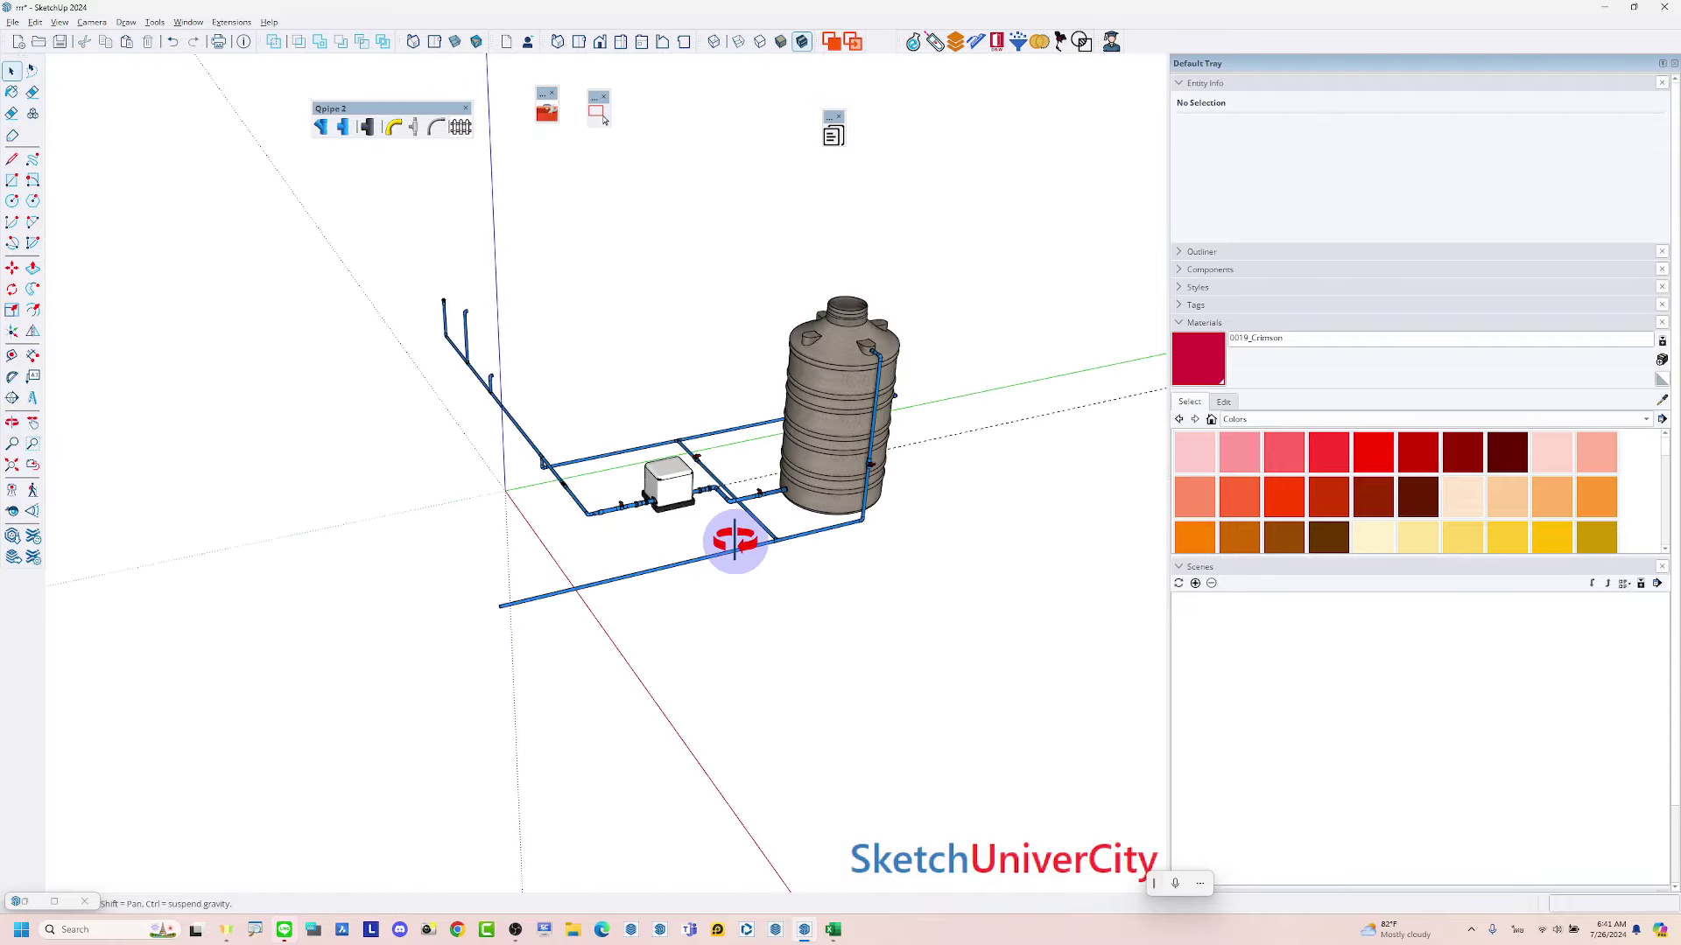
{"action": "scroll", "coordinate": [826, 537], "scroll_direction": "up", "scroll_amount": 2}
{"action": "scroll", "coordinate": [825, 537], "scroll_direction": "up", "scroll_amount": 2}
{"action": "scroll", "coordinate": [826, 537], "scroll_direction": "up", "scroll_amount": 2}
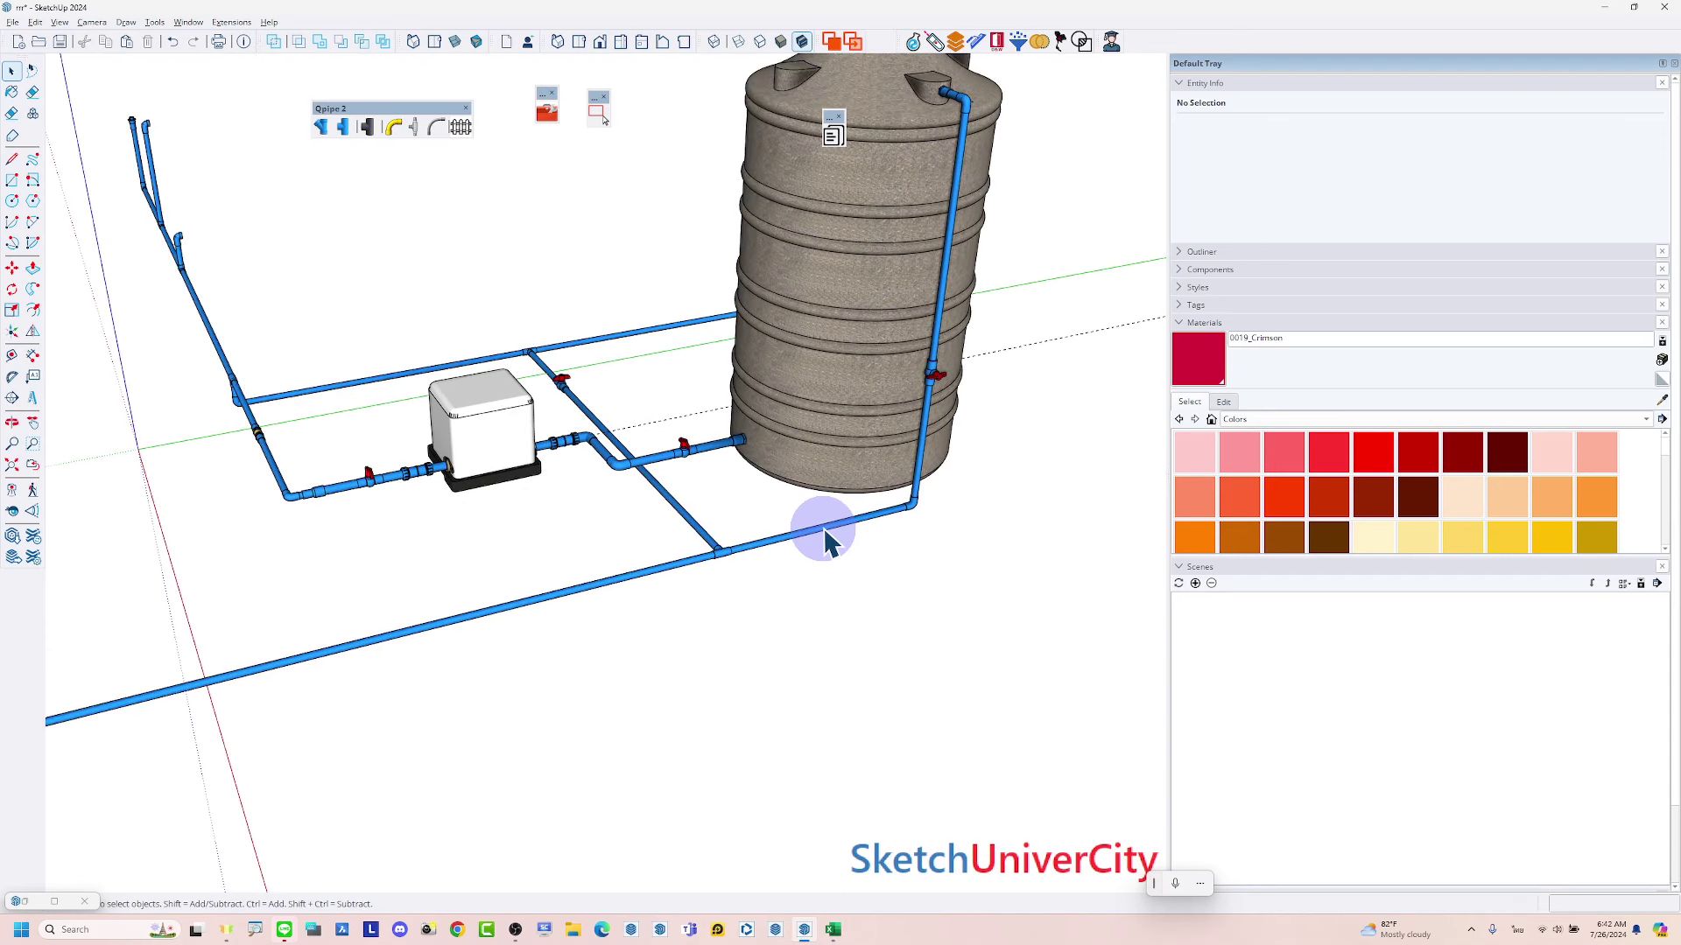
{"action": "scroll", "coordinate": [827, 541], "scroll_direction": "down", "scroll_amount": 3}
{"action": "mouse_move", "coordinate": [821, 536]}
{"action": "middle_mouse_down"}
{"action": "mouse_move", "coordinate": [693, 461]}
{"action": "mouse_move", "coordinate": [769, 506]}
{"action": "middle_mouse_up"}
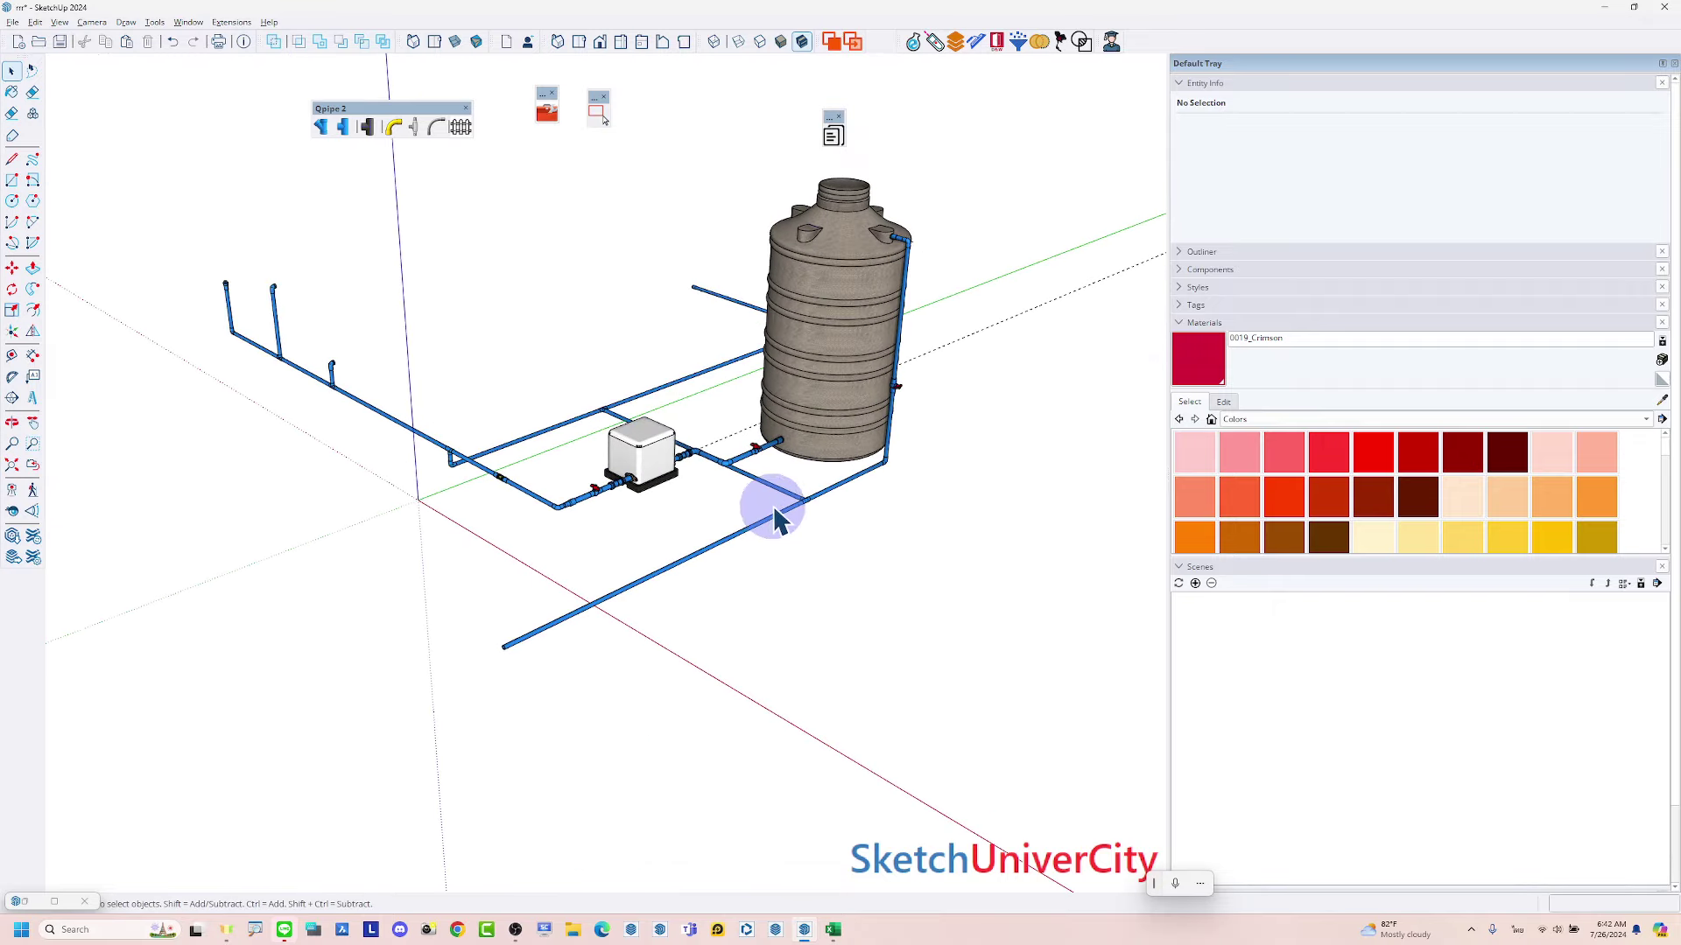
{"action": "scroll", "coordinate": [771, 516], "scroll_direction": "up", "scroll_amount": 2}
{"action": "scroll", "coordinate": [770, 521], "scroll_direction": "up", "scroll_amount": 2}
{"action": "middle_click_drag", "start_coordinate": [770, 443], "coordinate": [694, 488]}
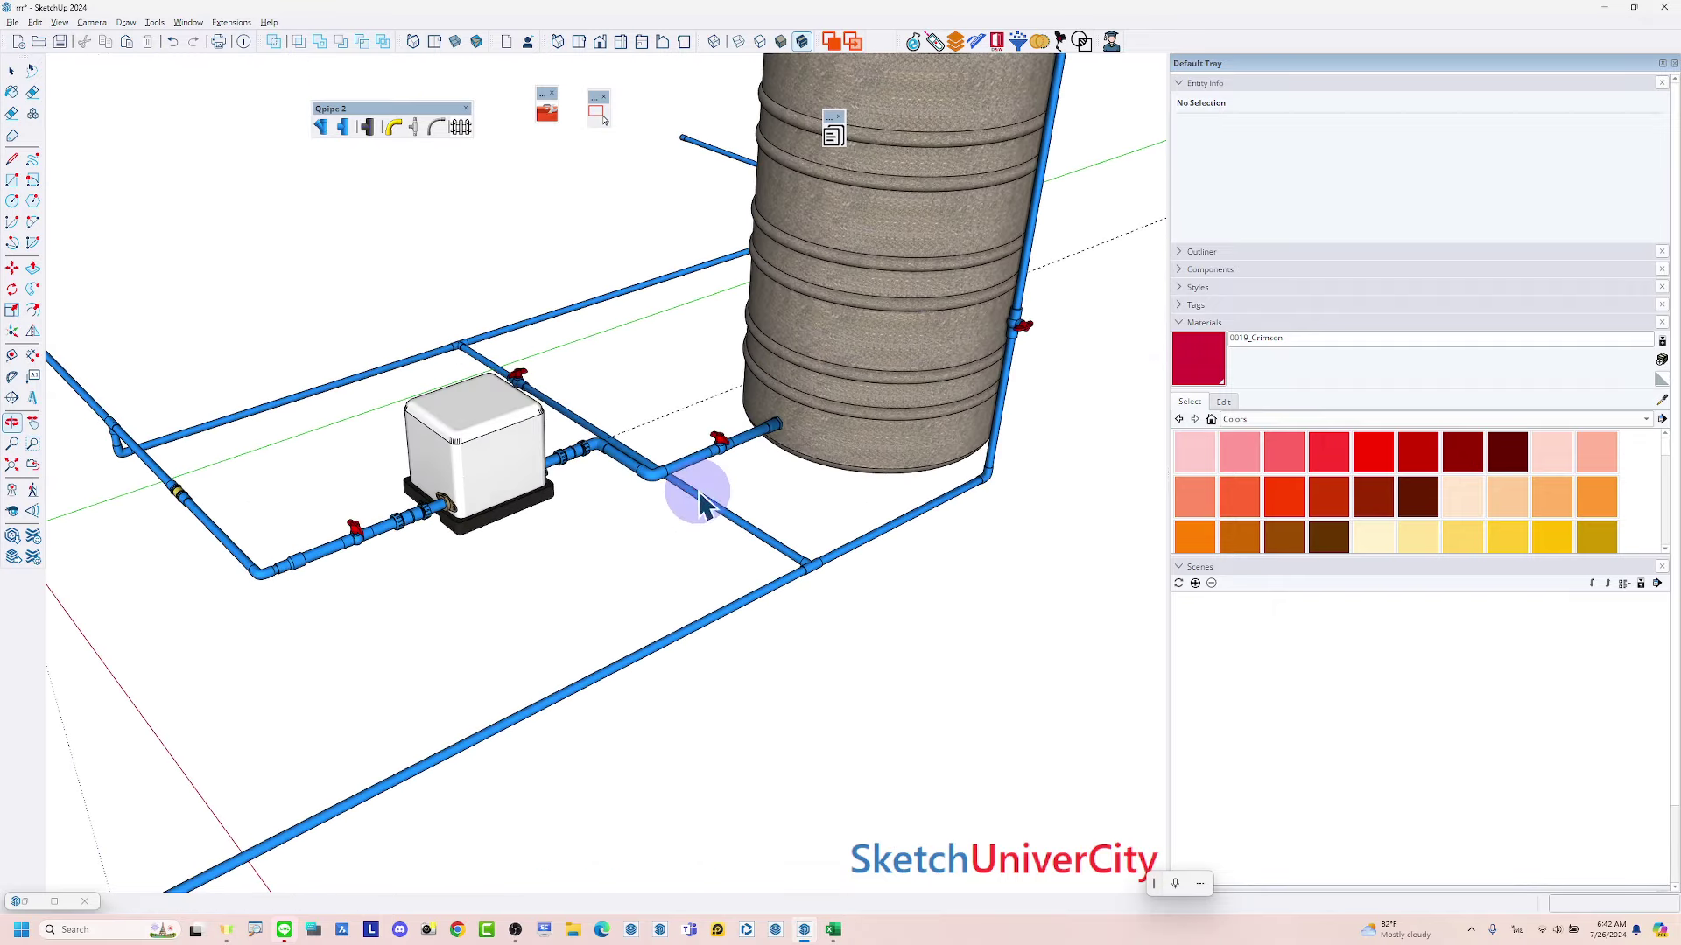
{"action": "scroll", "coordinate": [695, 488], "scroll_direction": "down", "scroll_amount": 2}
{"action": "mouse_move", "coordinate": [769, 412]}
{"action": "middle_mouse_down"}
{"action": "mouse_move", "coordinate": [556, 580]}
{"action": "mouse_move", "coordinate": [390, 555]}
{"action": "mouse_move", "coordinate": [601, 412]}
{"action": "mouse_move", "coordinate": [511, 379]}
{"action": "middle_mouse_up"}
{"action": "scroll", "coordinate": [488, 455], "scroll_direction": "down", "scroll_amount": 2}
{"action": "scroll", "coordinate": [735, 390], "scroll_direction": "up", "scroll_amount": 2}
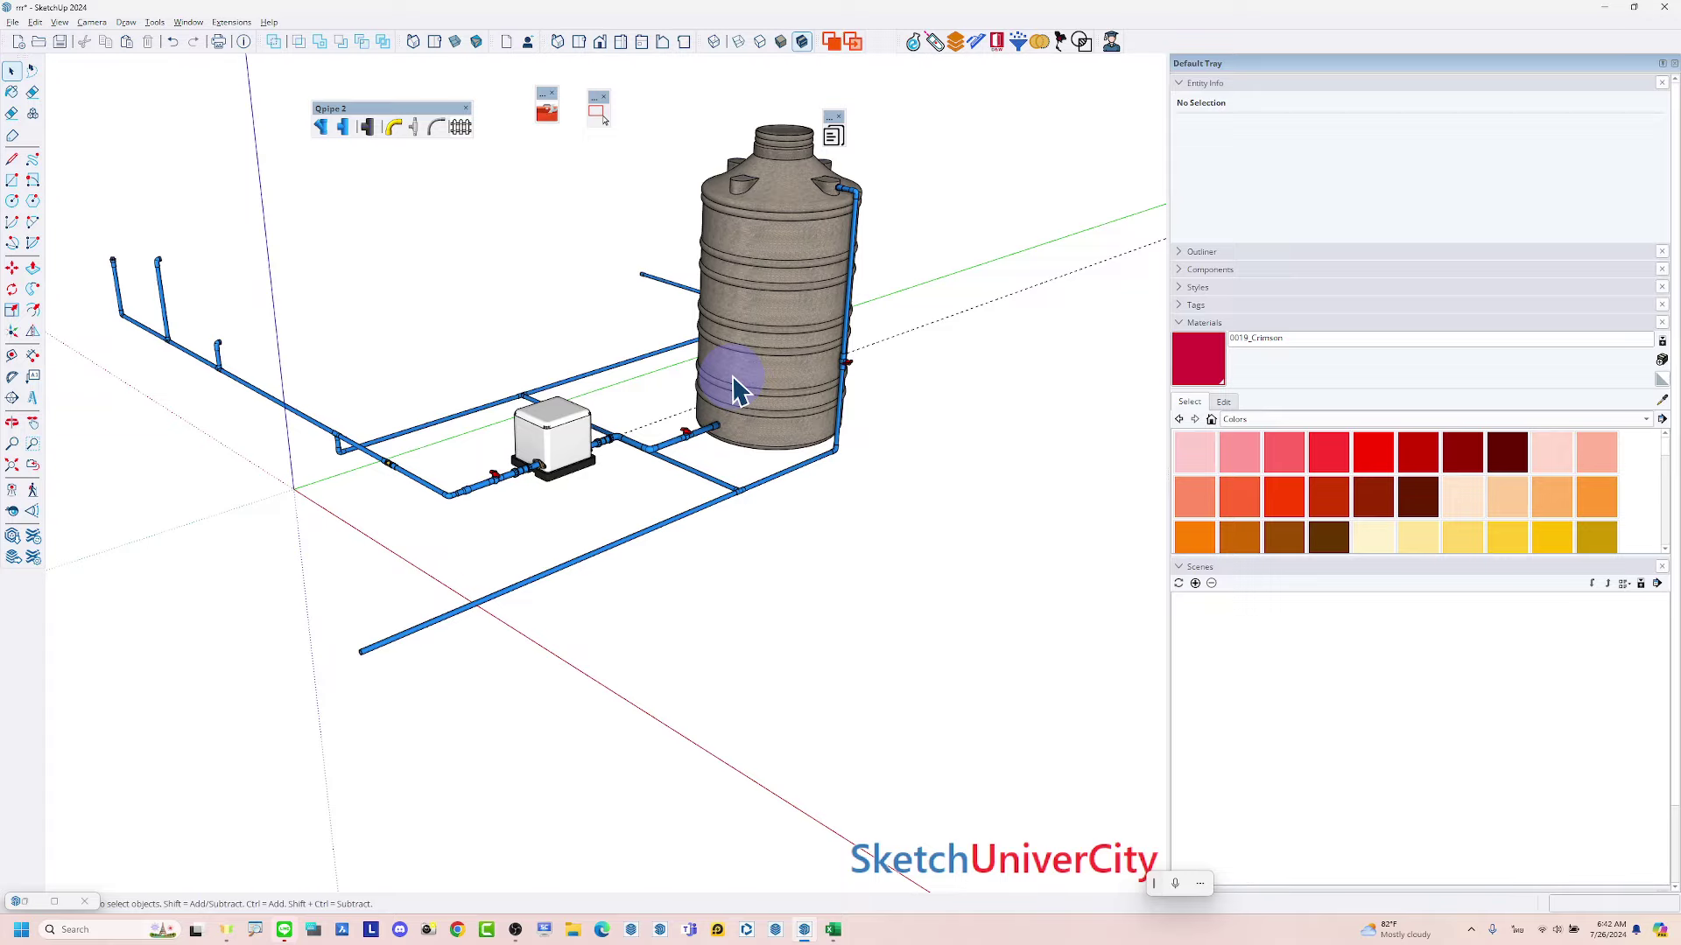
Orbit around the tank and inspect the left vertical branch pipes
{"action": "mouse_move", "coordinate": [734, 389]}
{"action": "middle_mouse_down"}
{"action": "mouse_move", "coordinate": [712, 424]}
{"action": "mouse_move", "coordinate": [399, 560]}
{"action": "middle_mouse_up"}
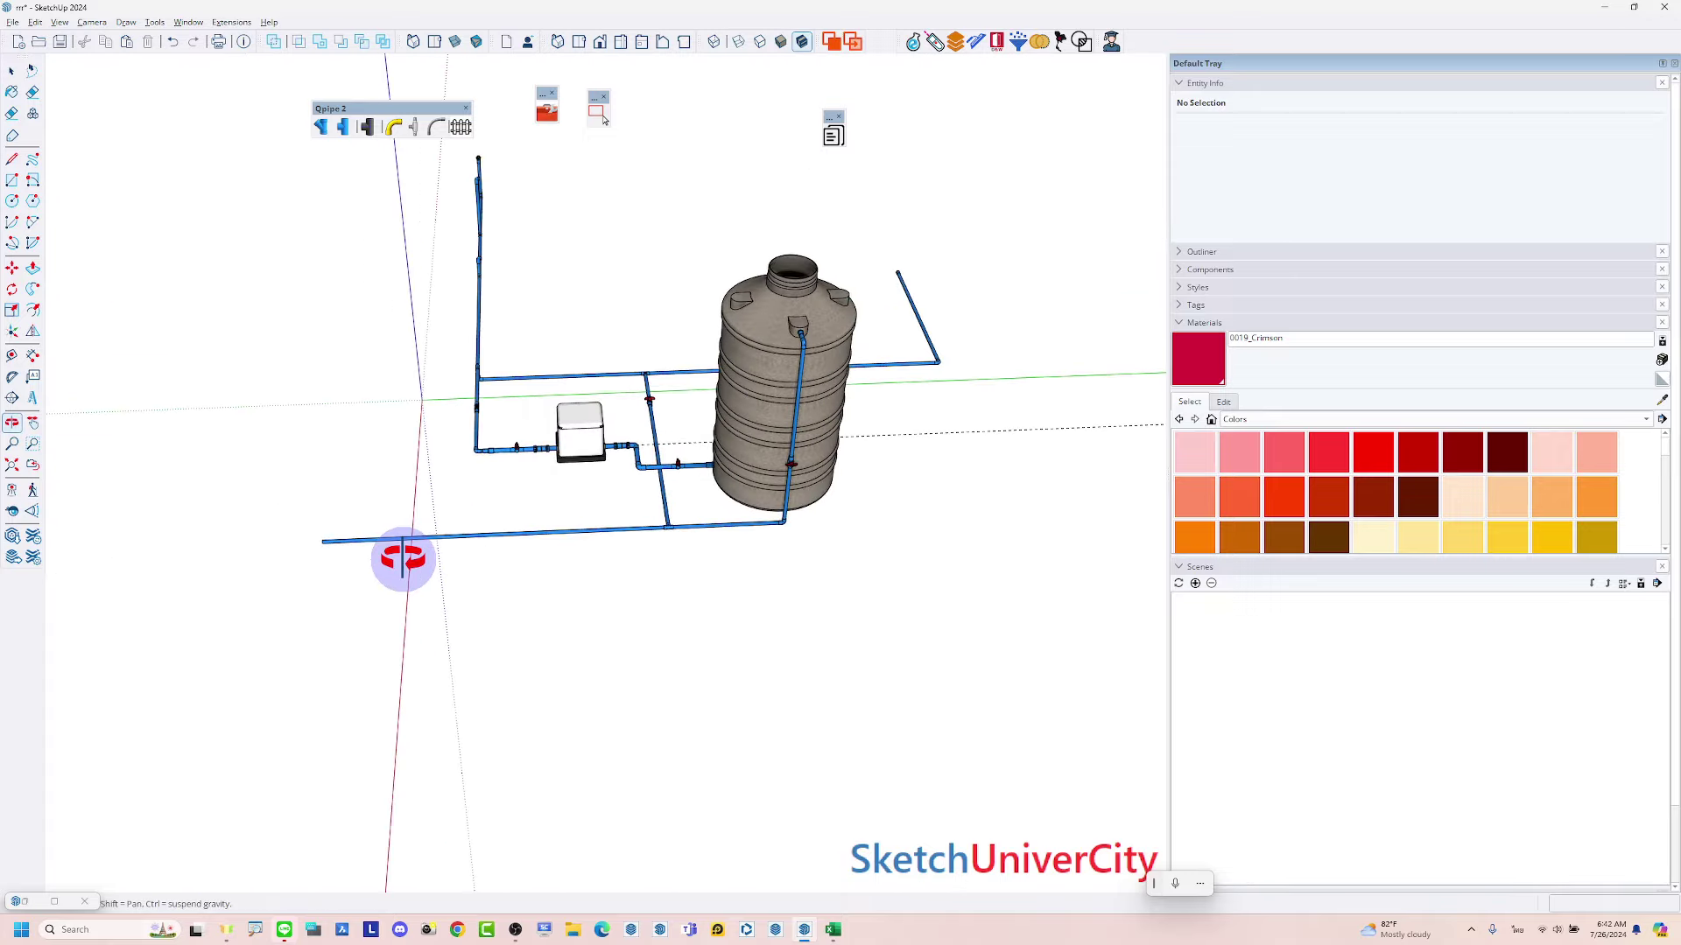
{"action": "middle_click_drag", "start_coordinate": [563, 413], "coordinate": [582, 401]}
{"action": "left_click_drag", "start_coordinate": [582, 400], "coordinate": [770, 278]}
{"action": "left_click", "coordinate": [598, 114]}
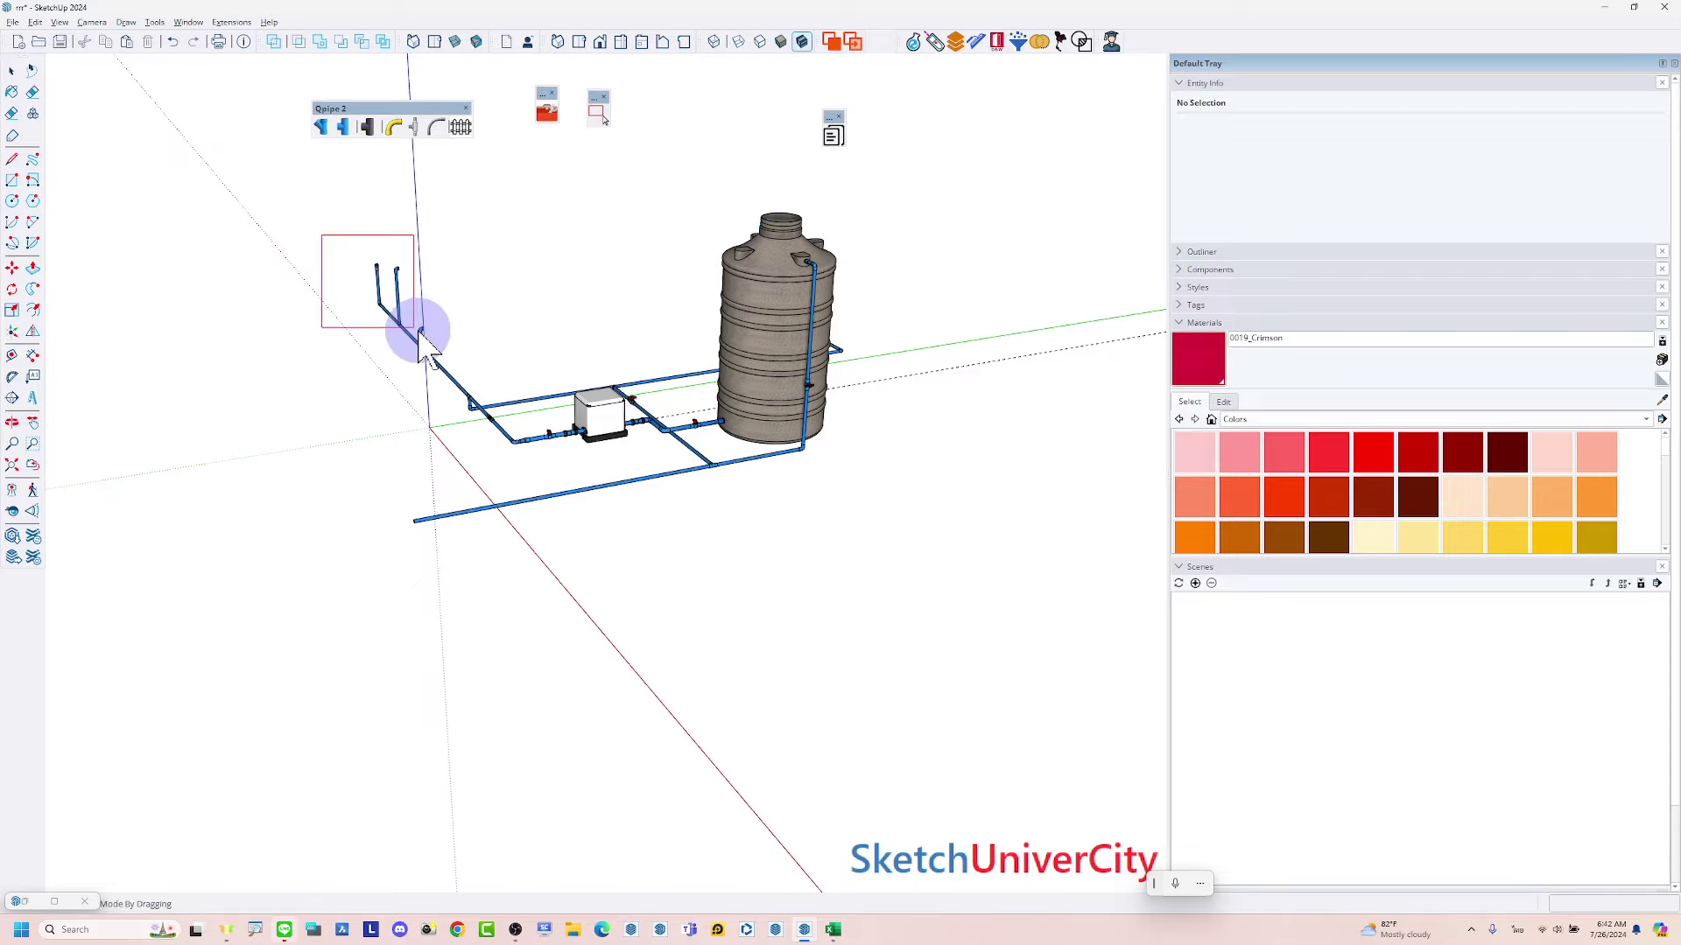
{"action": "left_click_drag", "start_coordinate": [326, 234], "coordinate": [442, 359]}
{"action": "scroll", "coordinate": [427, 382], "scroll_direction": "up", "scroll_amount": 2}
{"action": "scroll", "coordinate": [427, 382], "scroll_direction": "up", "scroll_amount": 2}
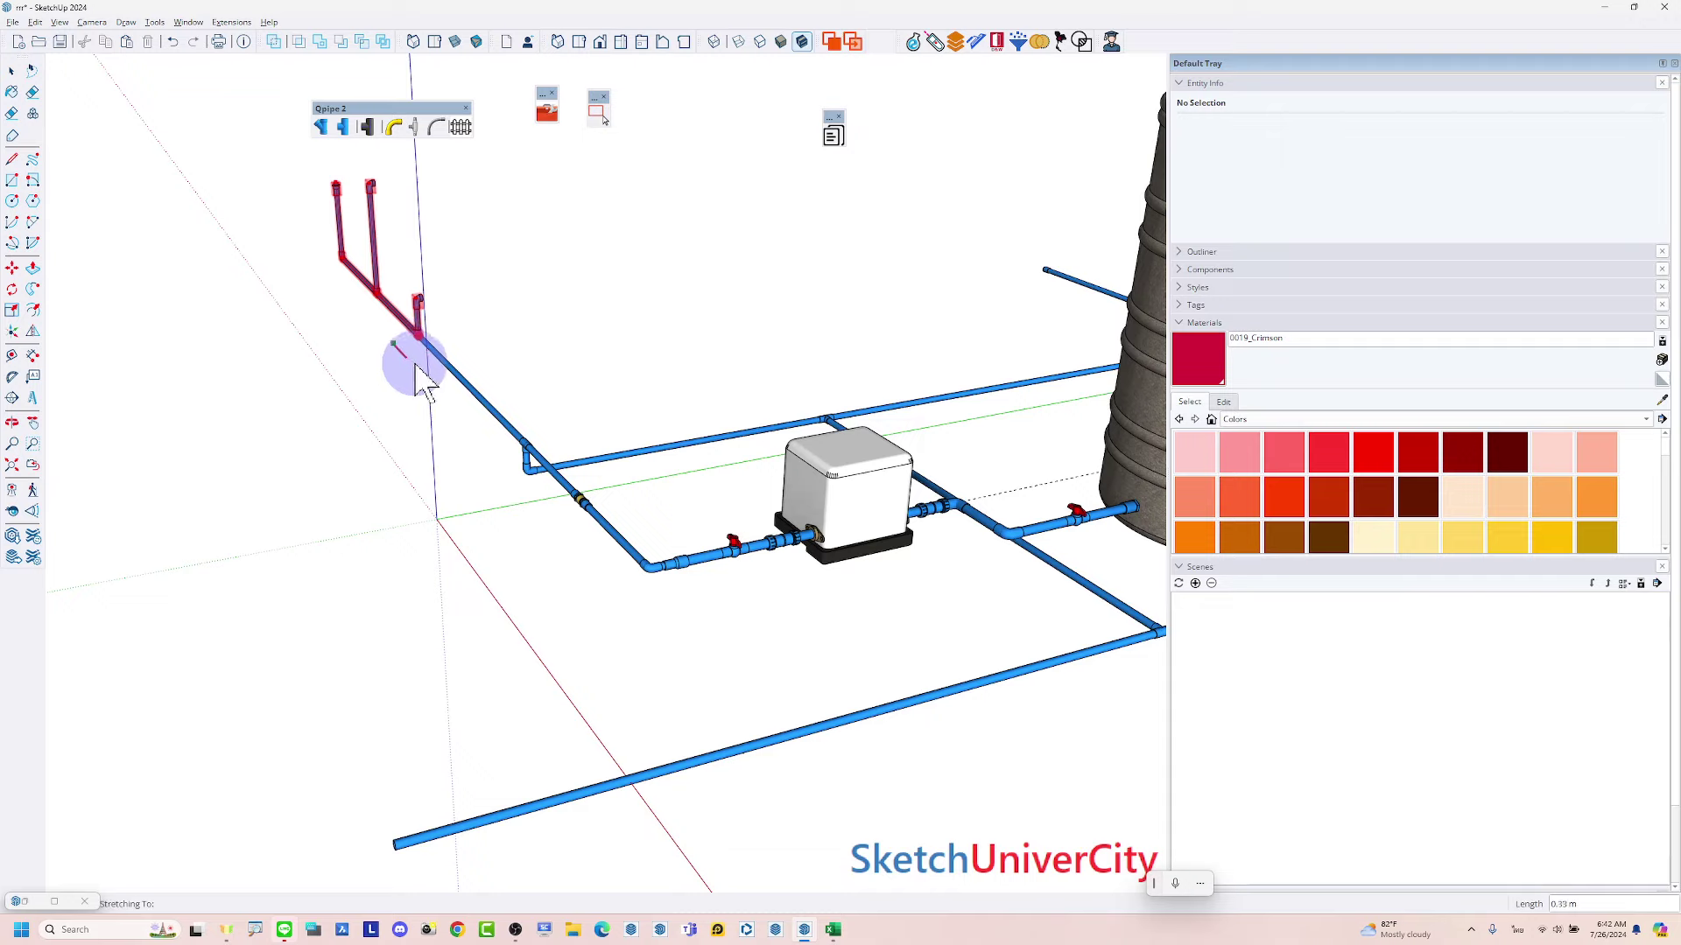
{"action": "left_click", "coordinate": [420, 375]}
{"action": "middle_click_drag", "start_coordinate": [420, 374], "coordinate": [862, 398]}
{"action": "scroll", "coordinate": [505, 432], "scroll_direction": "down", "scroll_amount": 2}
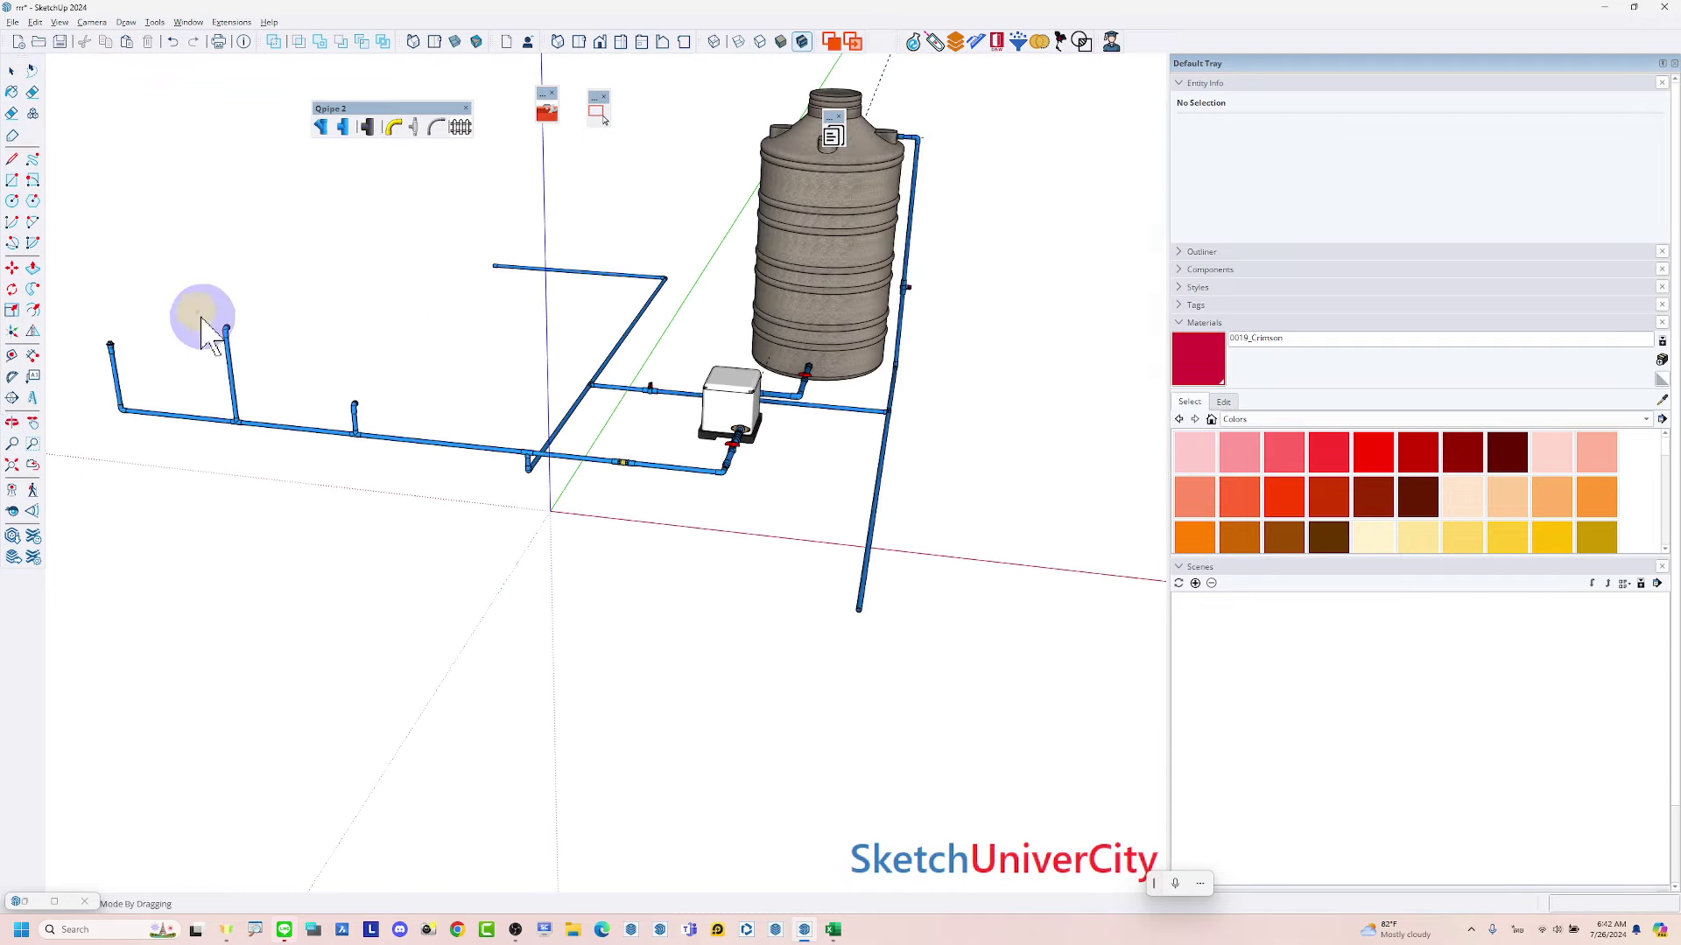
Select the left pipe branch and stretch it in place
{"action": "left_click", "coordinate": [219, 350]}
{"action": "scroll", "coordinate": [243, 447], "scroll_direction": "up", "scroll_amount": 2}
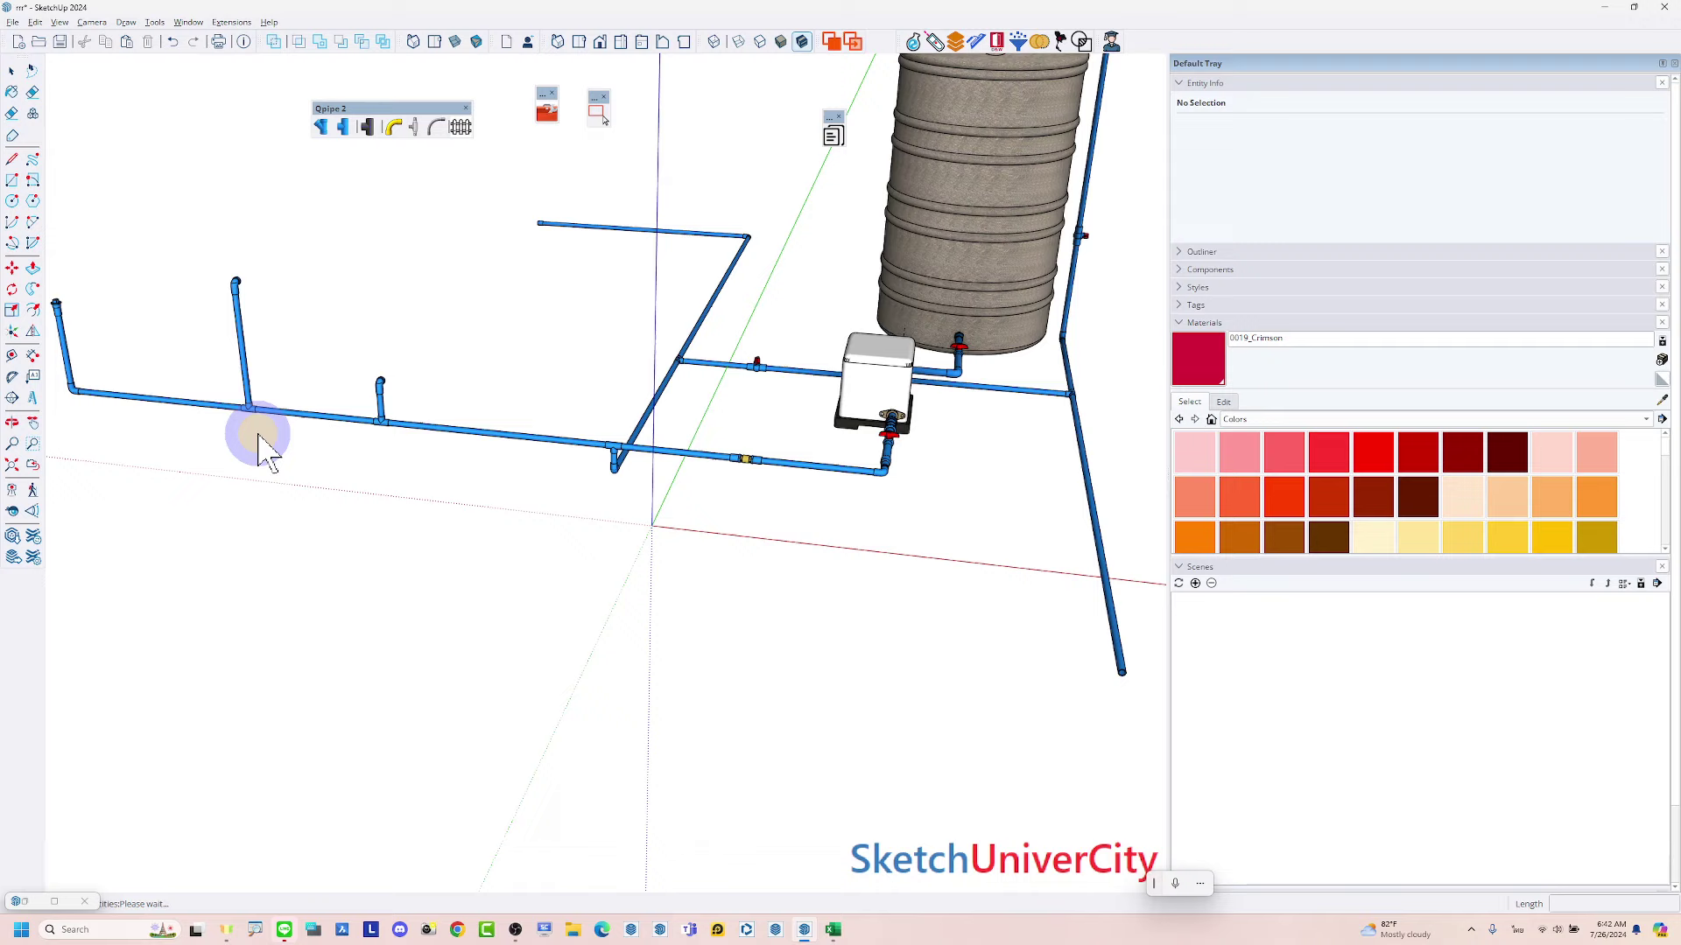
{"action": "scroll", "coordinate": [350, 481], "scroll_direction": "down", "scroll_amount": 3}
{"action": "mouse_move", "coordinate": [420, 515]}
{"action": "middle_mouse_down"}
{"action": "mouse_move", "coordinate": [545, 582]}
{"action": "mouse_move", "coordinate": [495, 547]}
{"action": "middle_mouse_up"}
{"action": "left_click_drag", "start_coordinate": [189, 253], "coordinate": [612, 601]}
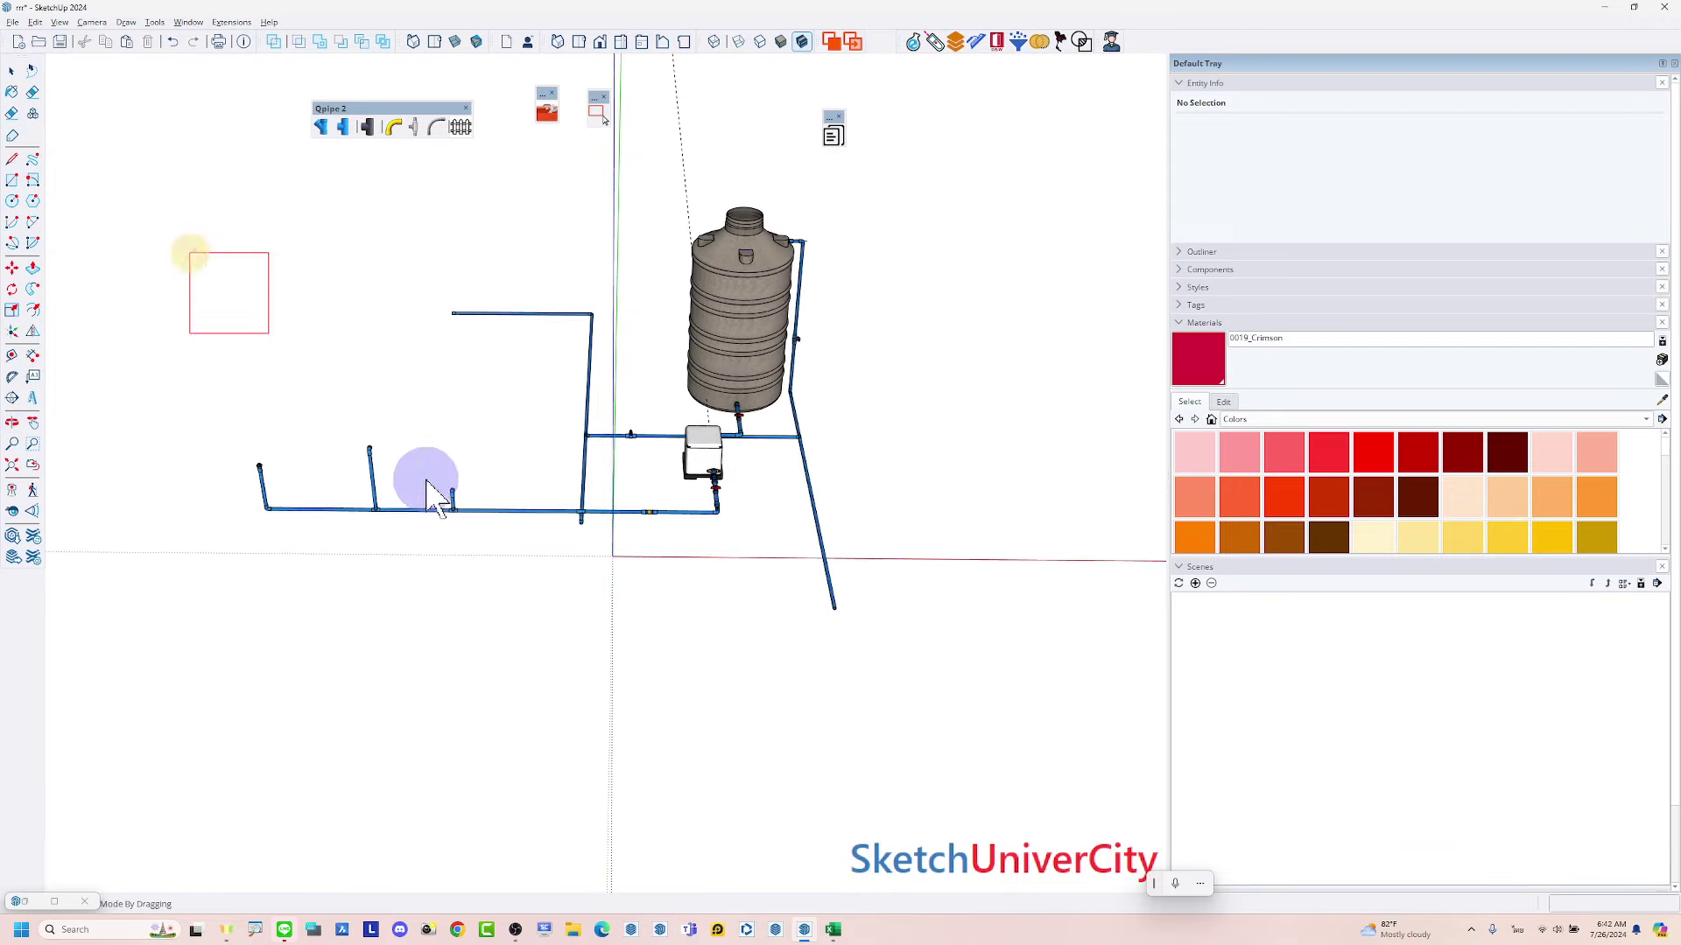
{"action": "left_click", "coordinate": [558, 550]}
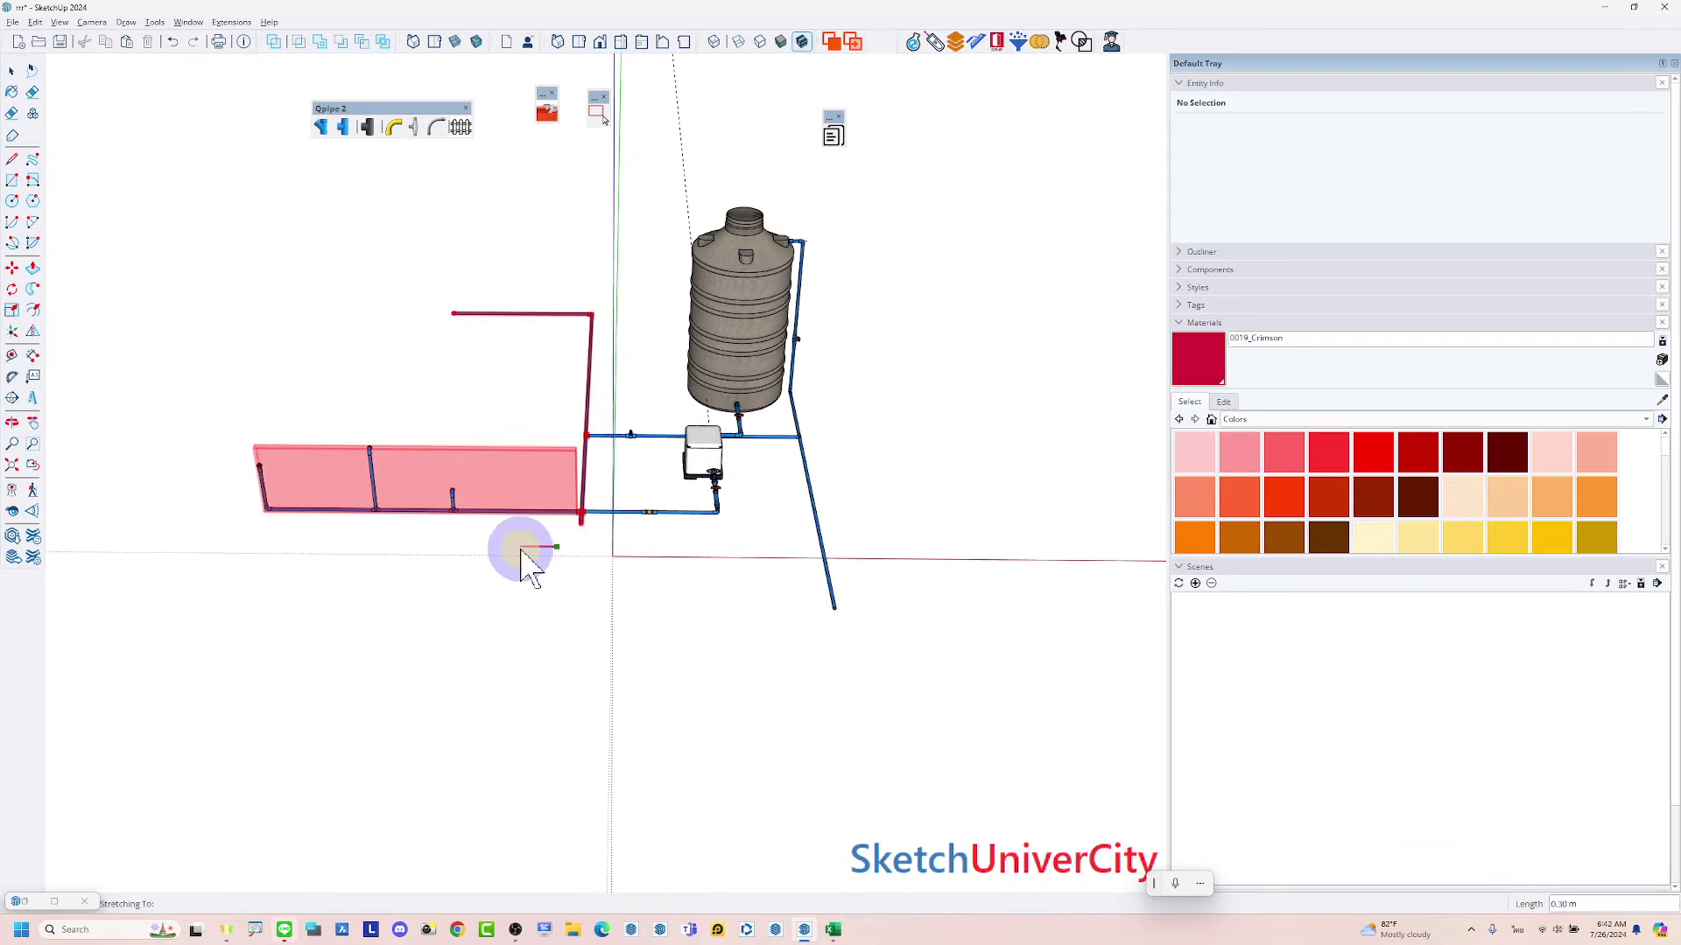
{"action": "left_click", "coordinate": [558, 549]}
Zoom and orbit until the tank, pump and full pipe network are visible from above
{"action": "mouse_move", "coordinate": [525, 552]}
{"action": "middle_mouse_down"}
{"action": "mouse_move", "coordinate": [660, 536]}
{"action": "mouse_move", "coordinate": [718, 569]}
{"action": "mouse_move", "coordinate": [555, 555]}
{"action": "middle_mouse_up"}
{"action": "scroll", "coordinate": [555, 555], "scroll_direction": "up", "scroll_amount": 3}
{"action": "scroll", "coordinate": [535, 455], "scroll_direction": "up", "scroll_amount": 2}
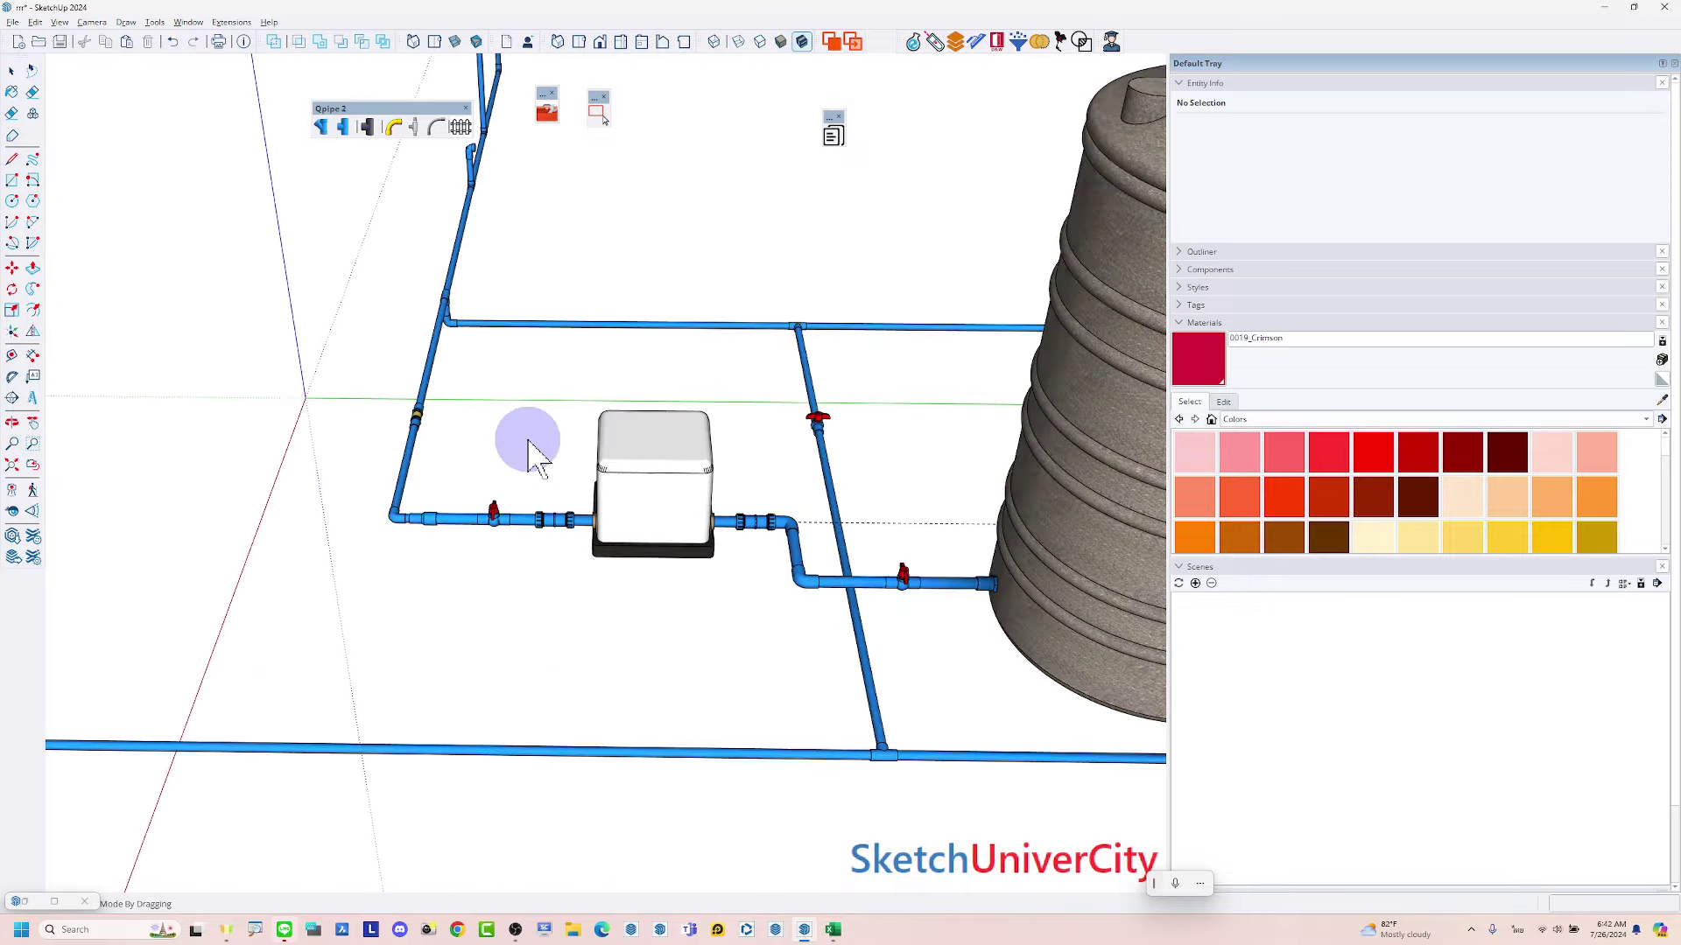
{"action": "scroll", "coordinate": [536, 456], "scroll_direction": "up", "scroll_amount": 2}
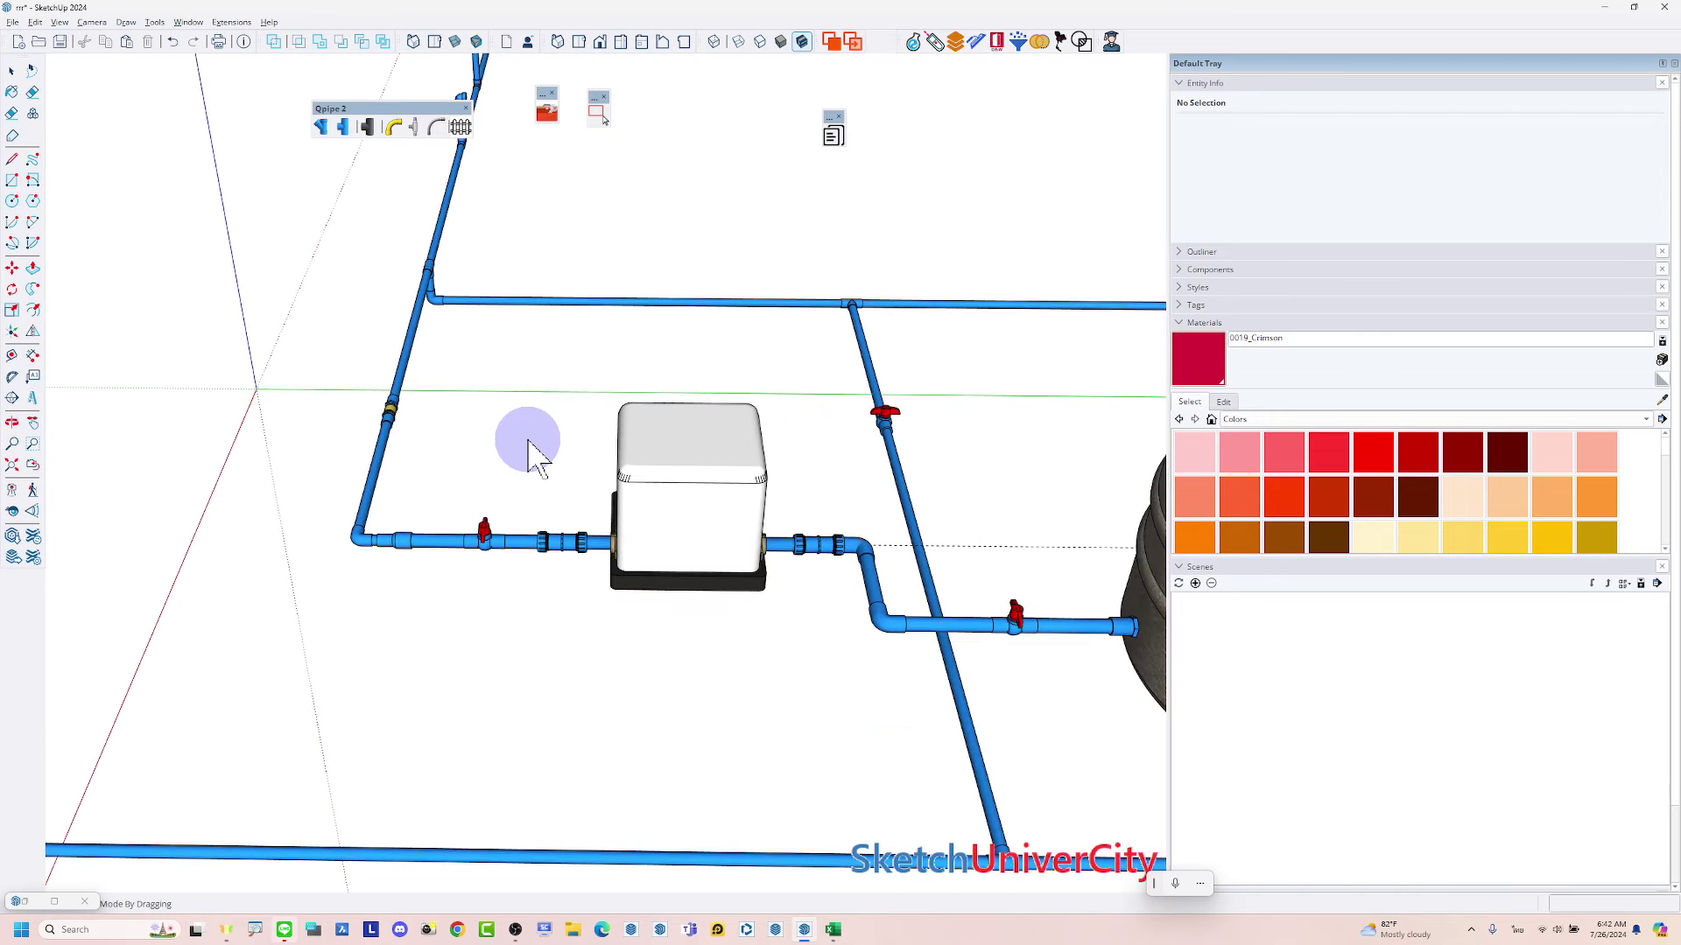
{"action": "scroll", "coordinate": [470, 405], "scroll_direction": "down", "scroll_amount": 2}
{"action": "scroll", "coordinate": [470, 412], "scroll_direction": "down", "scroll_amount": 2}
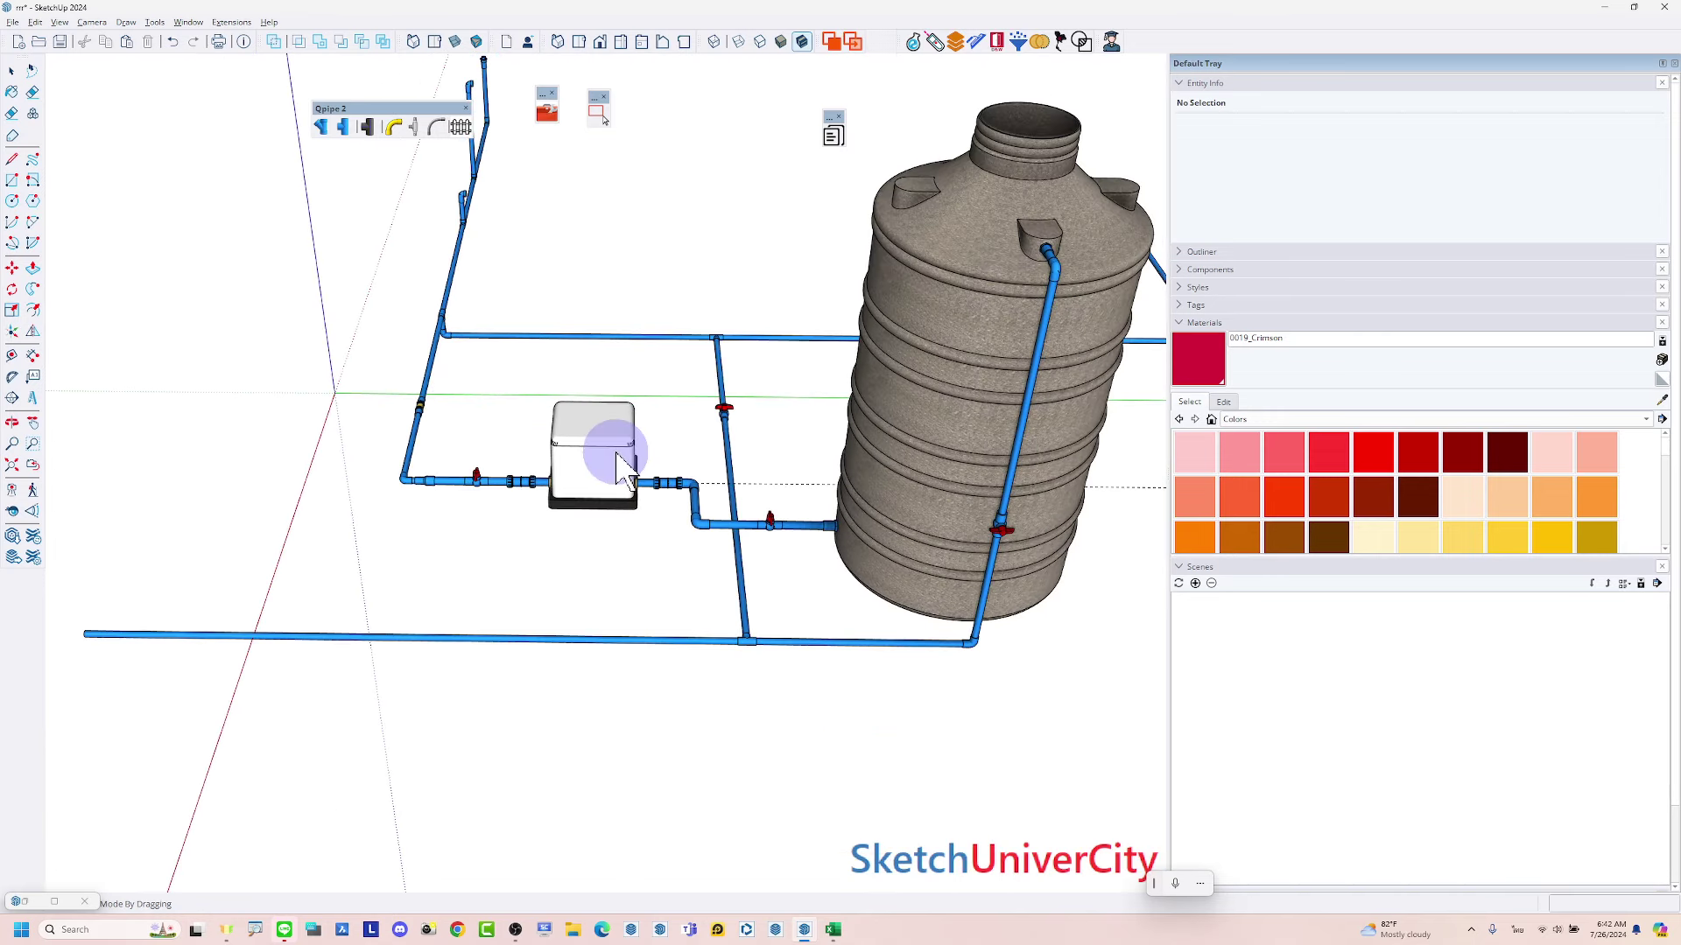
{"action": "scroll", "coordinate": [535, 472], "scroll_direction": "down", "scroll_amount": 2}
{"action": "scroll", "coordinate": [499, 487], "scroll_direction": "down", "scroll_amount": 2}
{"action": "middle_click_drag", "start_coordinate": [499, 487], "coordinate": [857, 419]}
{"action": "scroll", "coordinate": [581, 318], "scroll_direction": "up", "scroll_amount": 2}
{"action": "scroll", "coordinate": [544, 327], "scroll_direction": "up", "scroll_amount": 2}
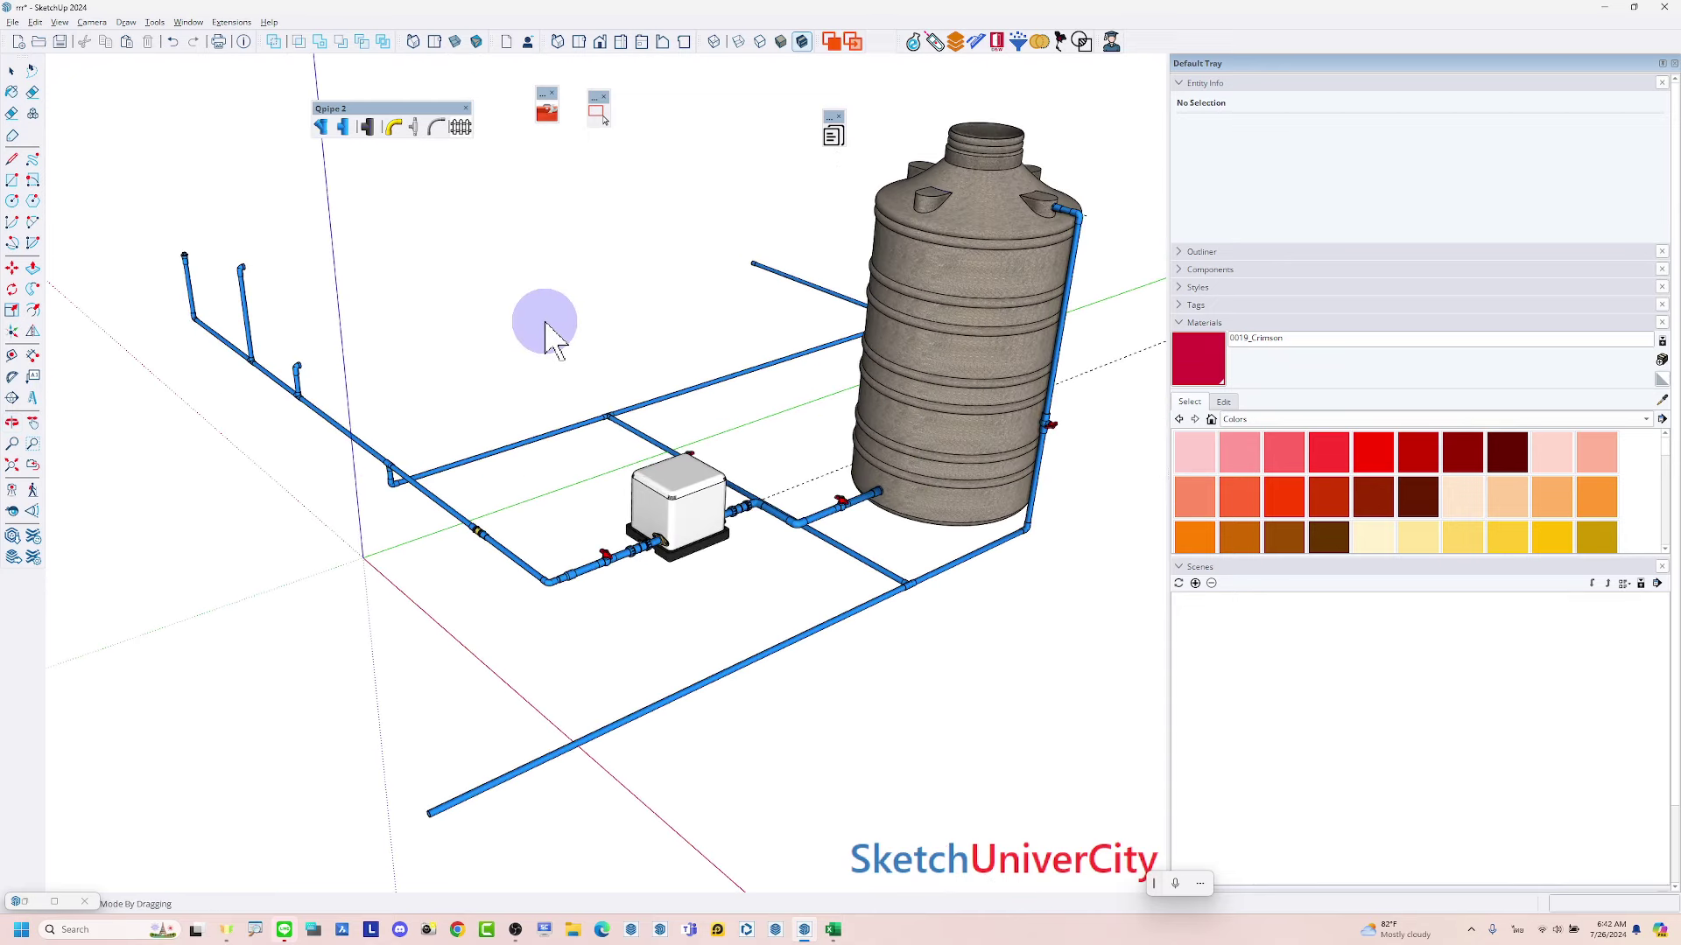
Show the refreshed QPipe BOQ as a Document Presentation table with a widened detail column
{"action": "left_click", "coordinate": [836, 146]}
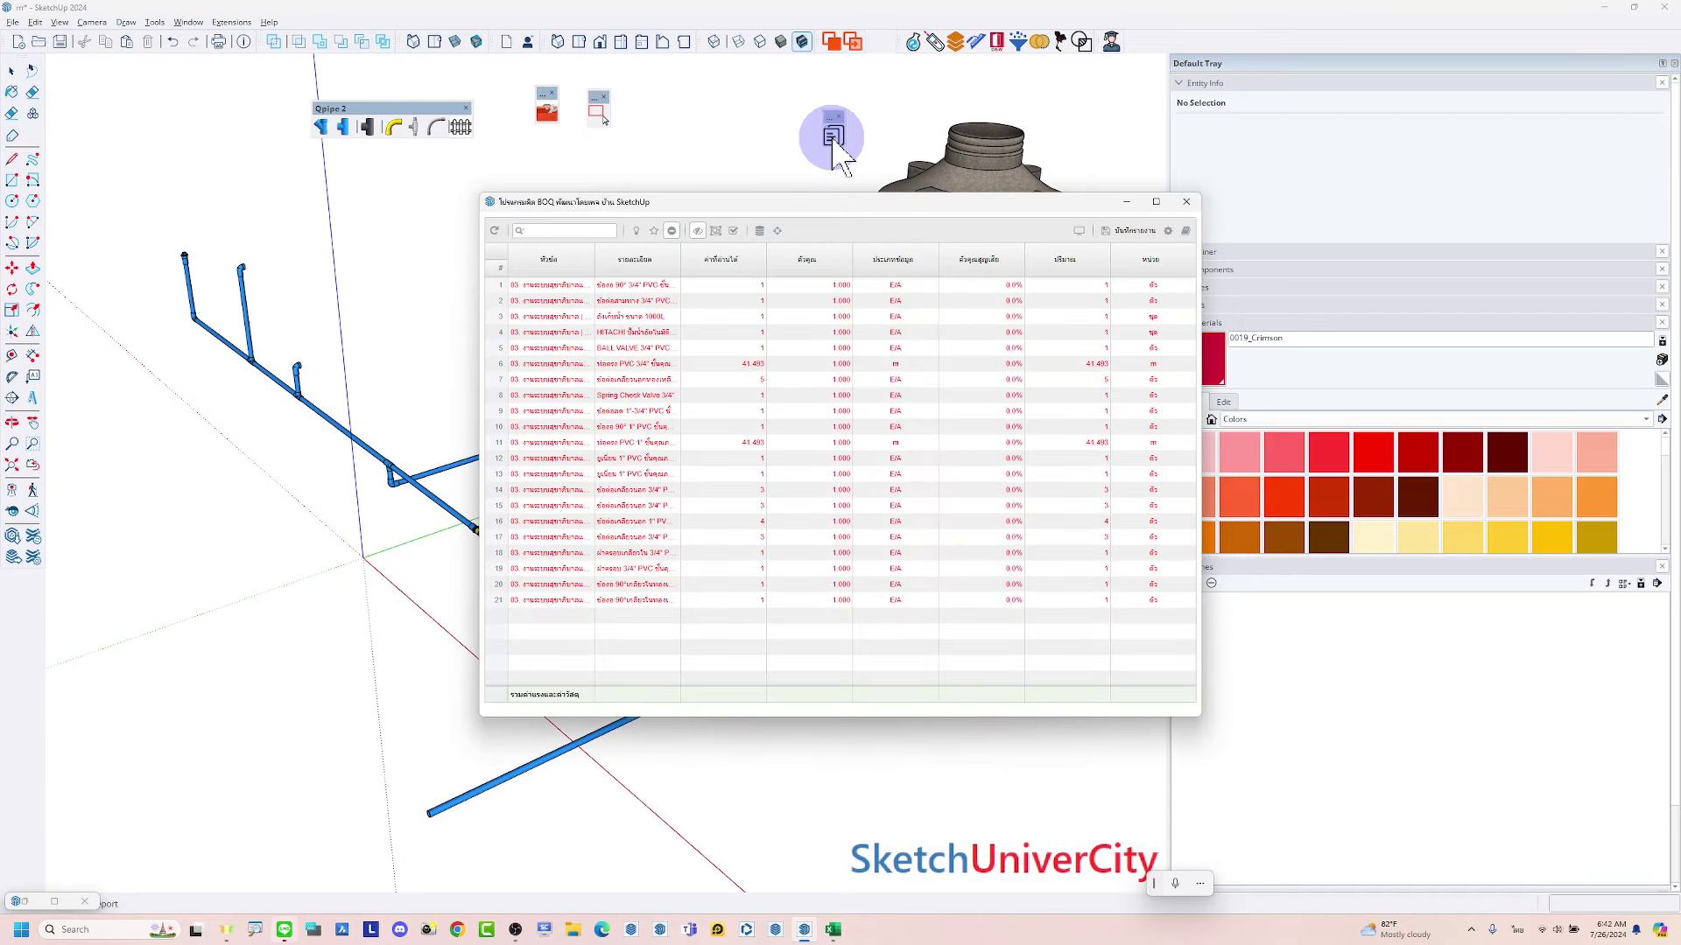
{"action": "left_click", "coordinate": [495, 231]}
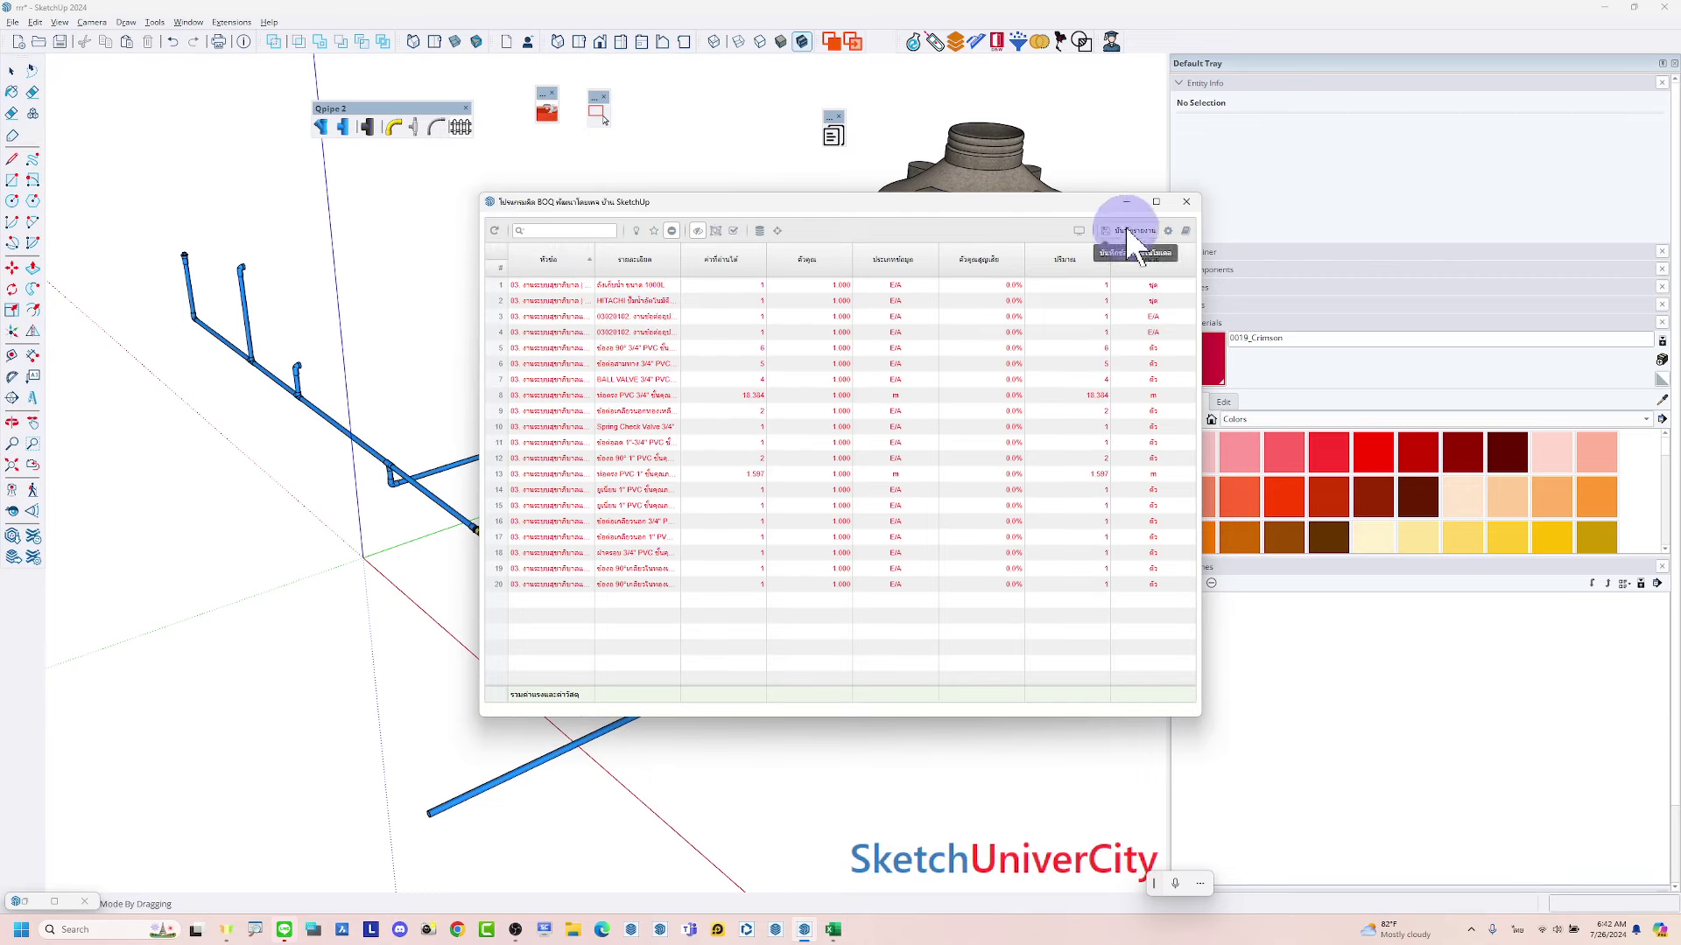
{"action": "left_click", "coordinate": [1157, 203]}
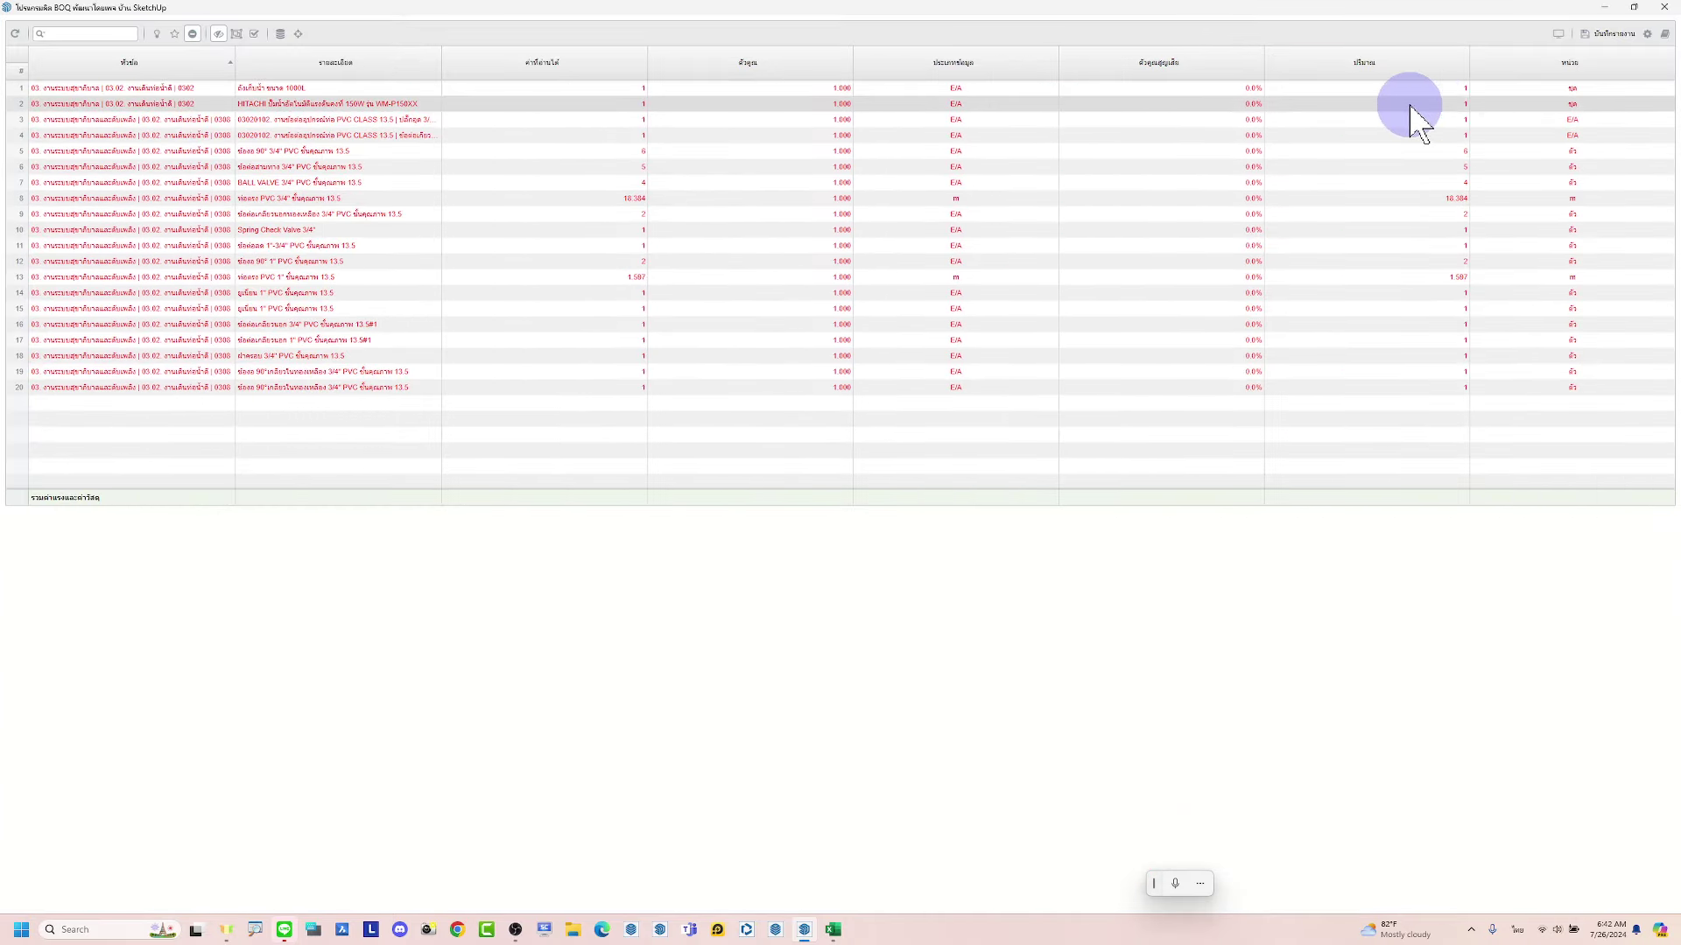
{"action": "left_click", "coordinate": [1568, 35]}
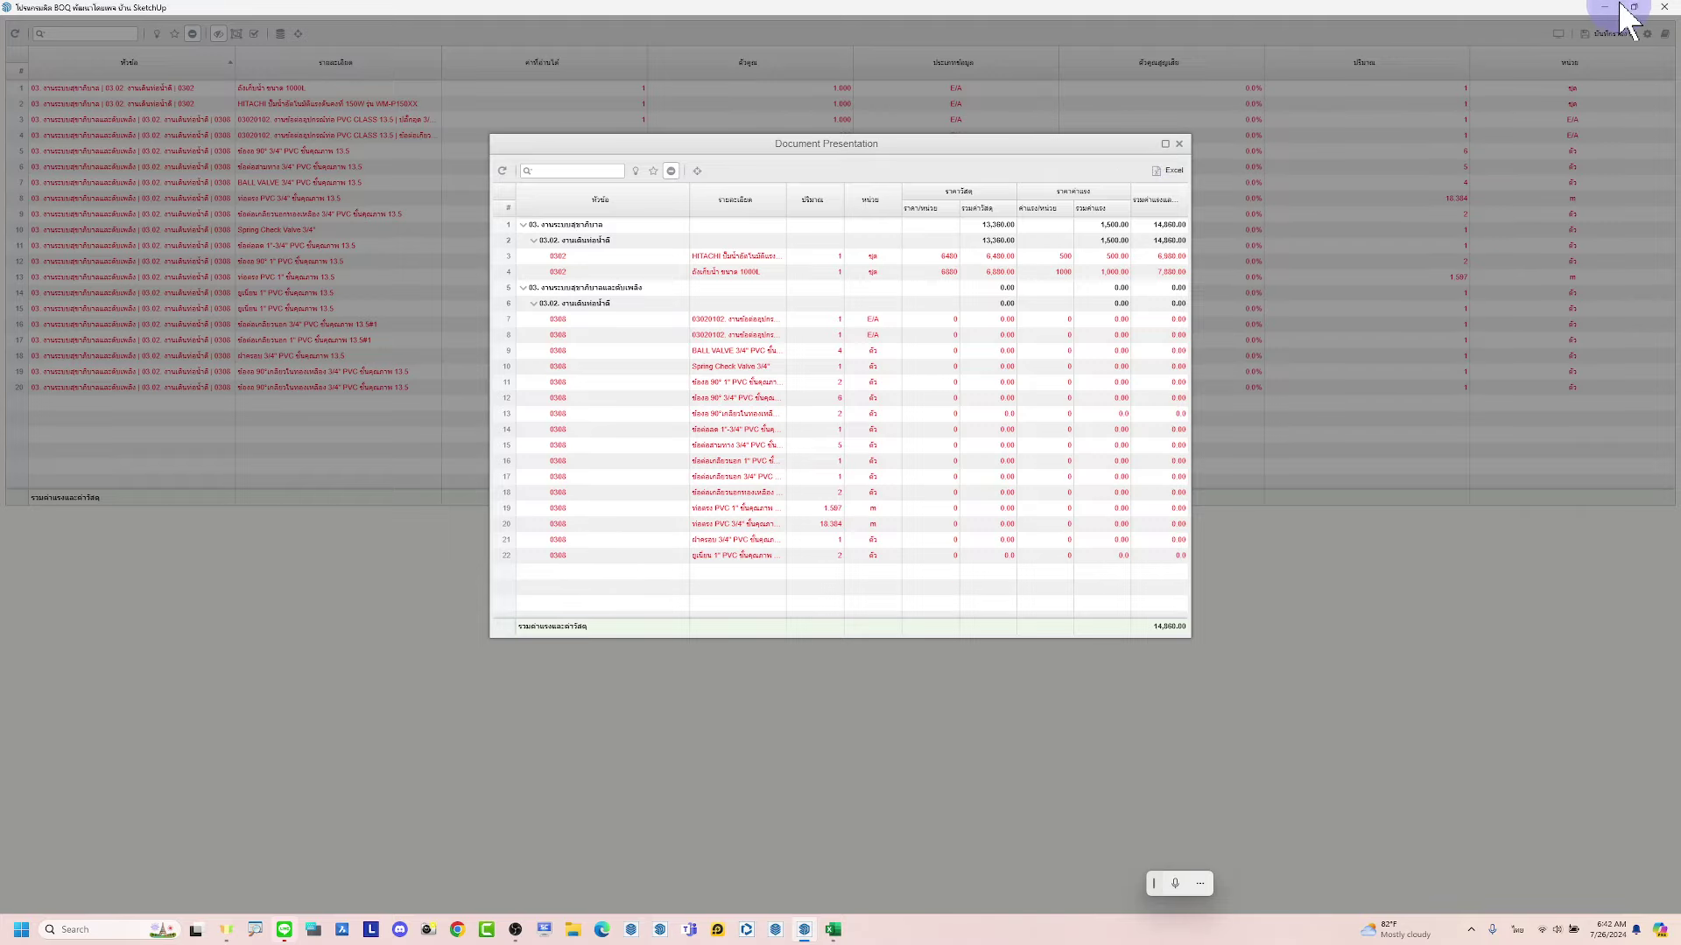
{"action": "left_click", "coordinate": [1623, 9]}
{"action": "left_click_drag", "start_coordinate": [1133, 348], "coordinate": [668, 244]}
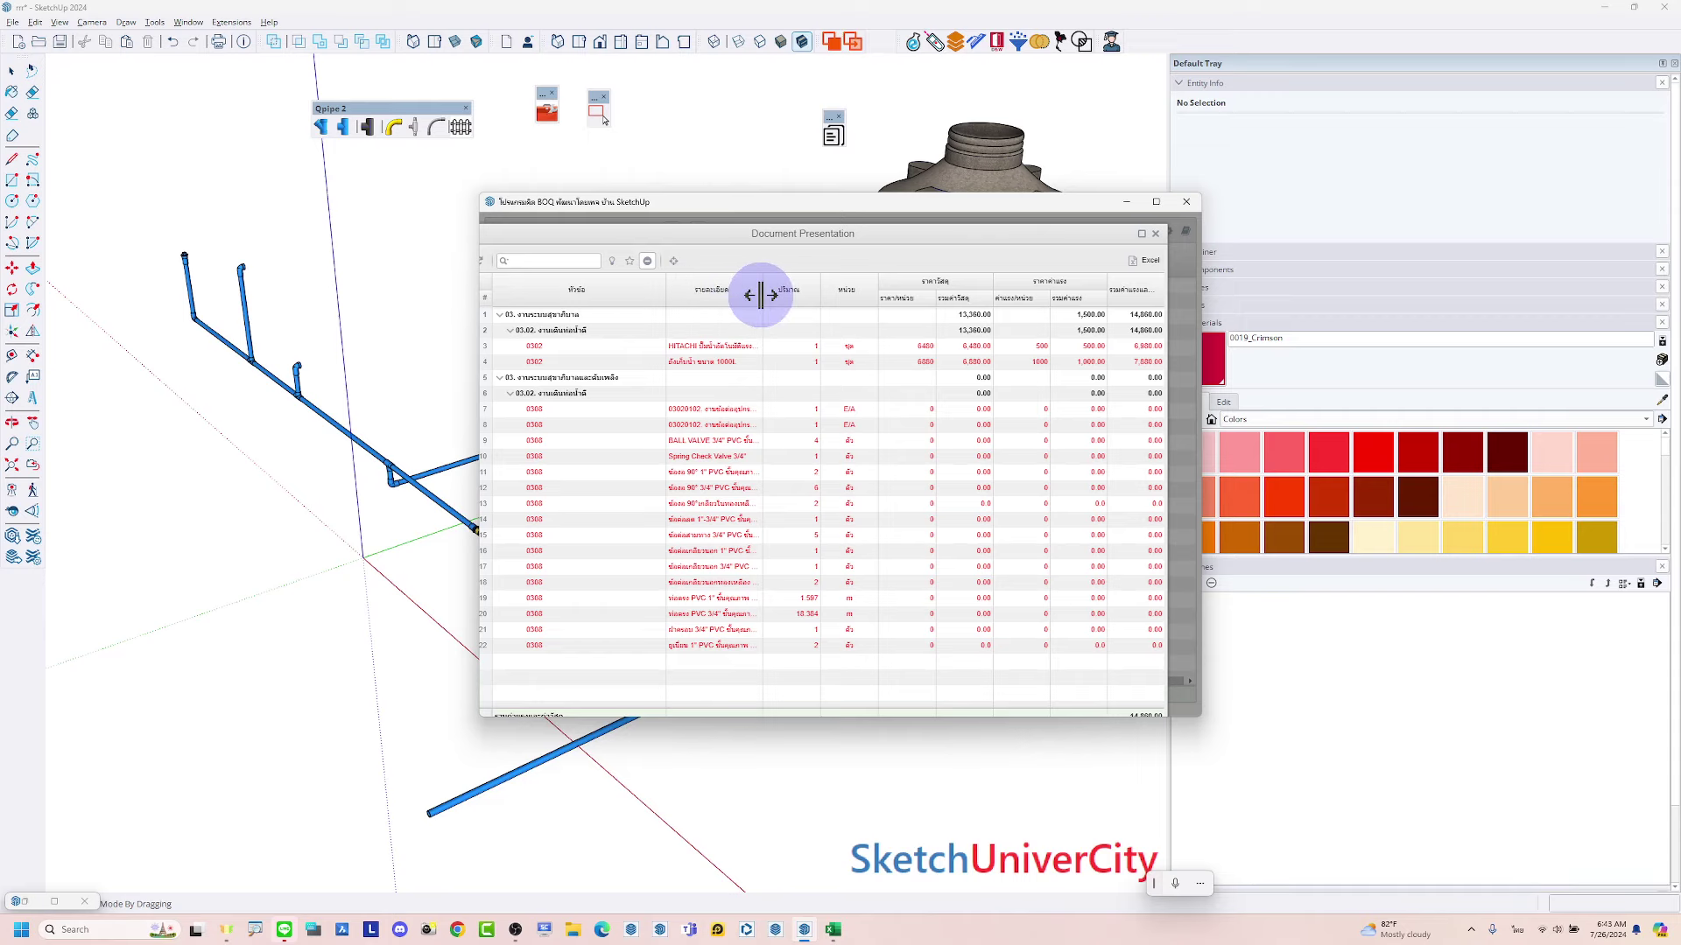
{"action": "double_click", "coordinate": [761, 295]}
{"action": "left_click_drag", "start_coordinate": [765, 203], "coordinate": [1031, 191]}
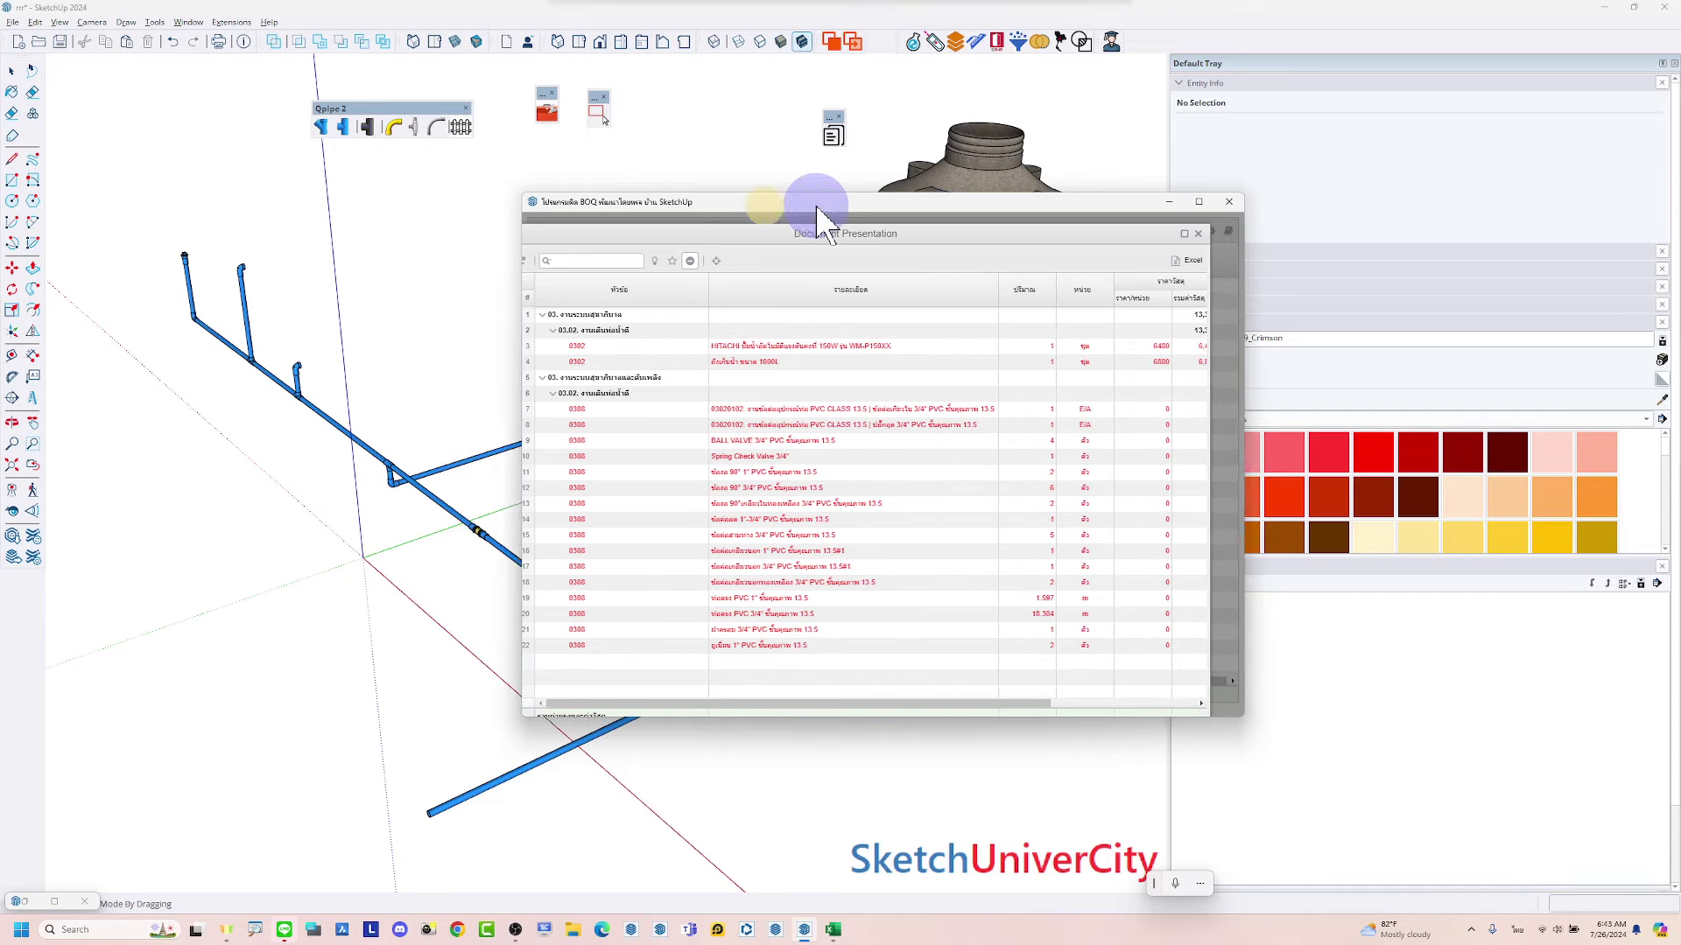
Highlight the HITACHI pump in the model from its BOQ entry
{"action": "left_click", "coordinate": [454, 536]}
{"action": "middle_click_drag", "start_coordinate": [455, 535], "coordinate": [330, 574]}
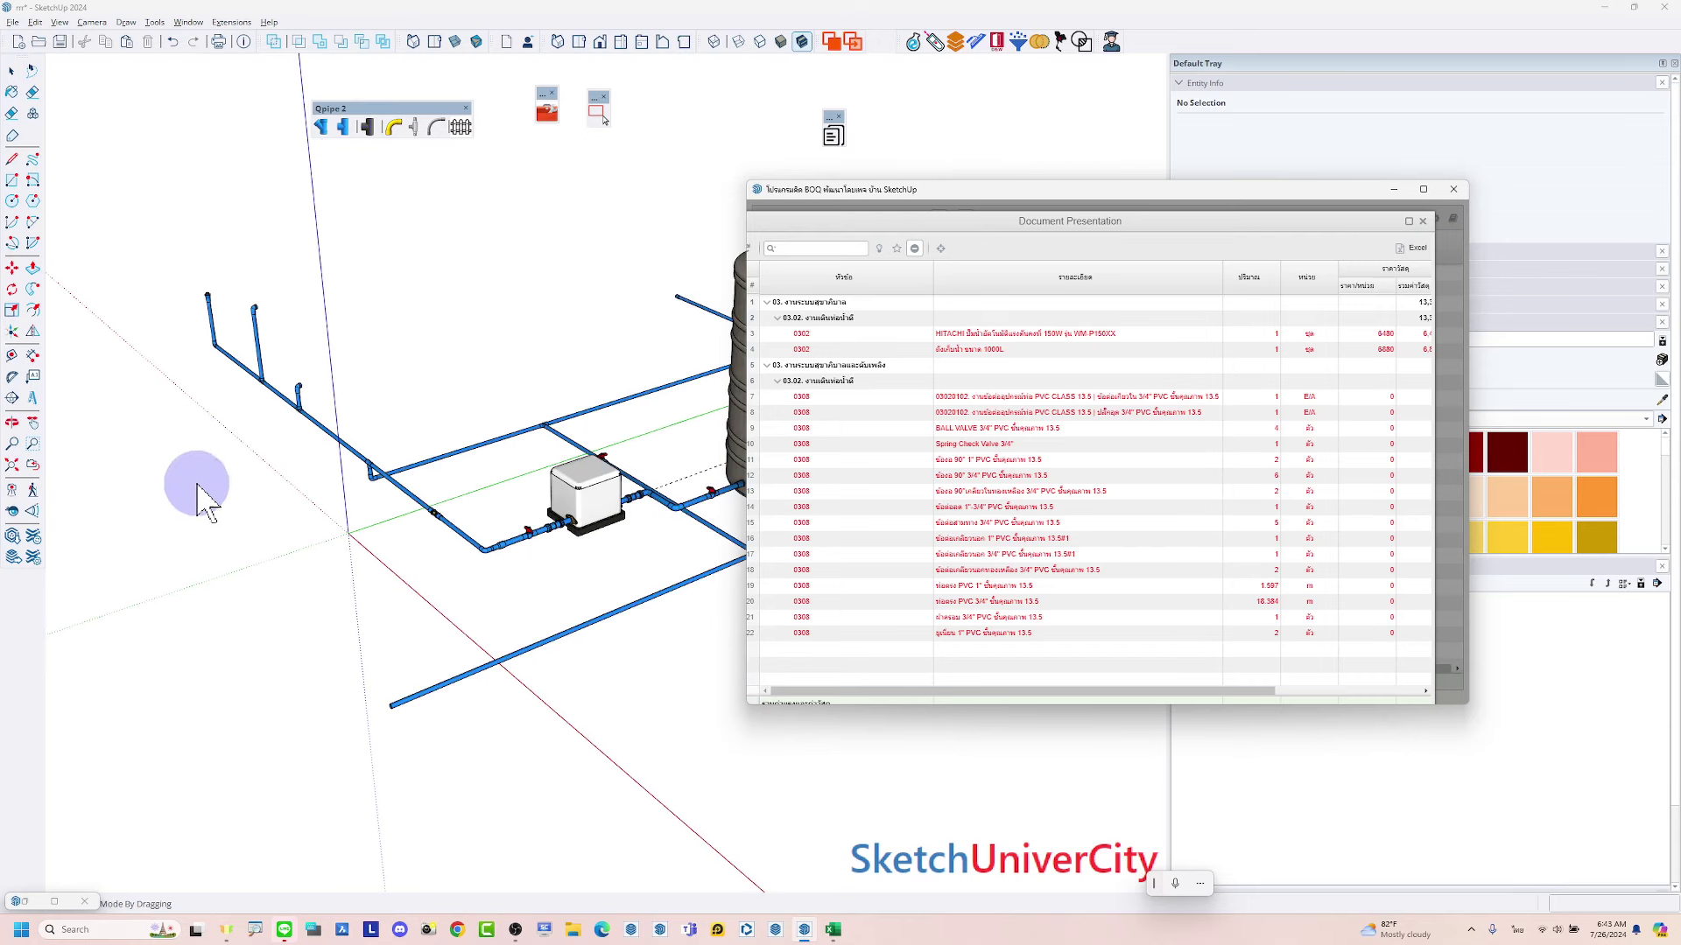
{"action": "left_click", "coordinate": [990, 401]}
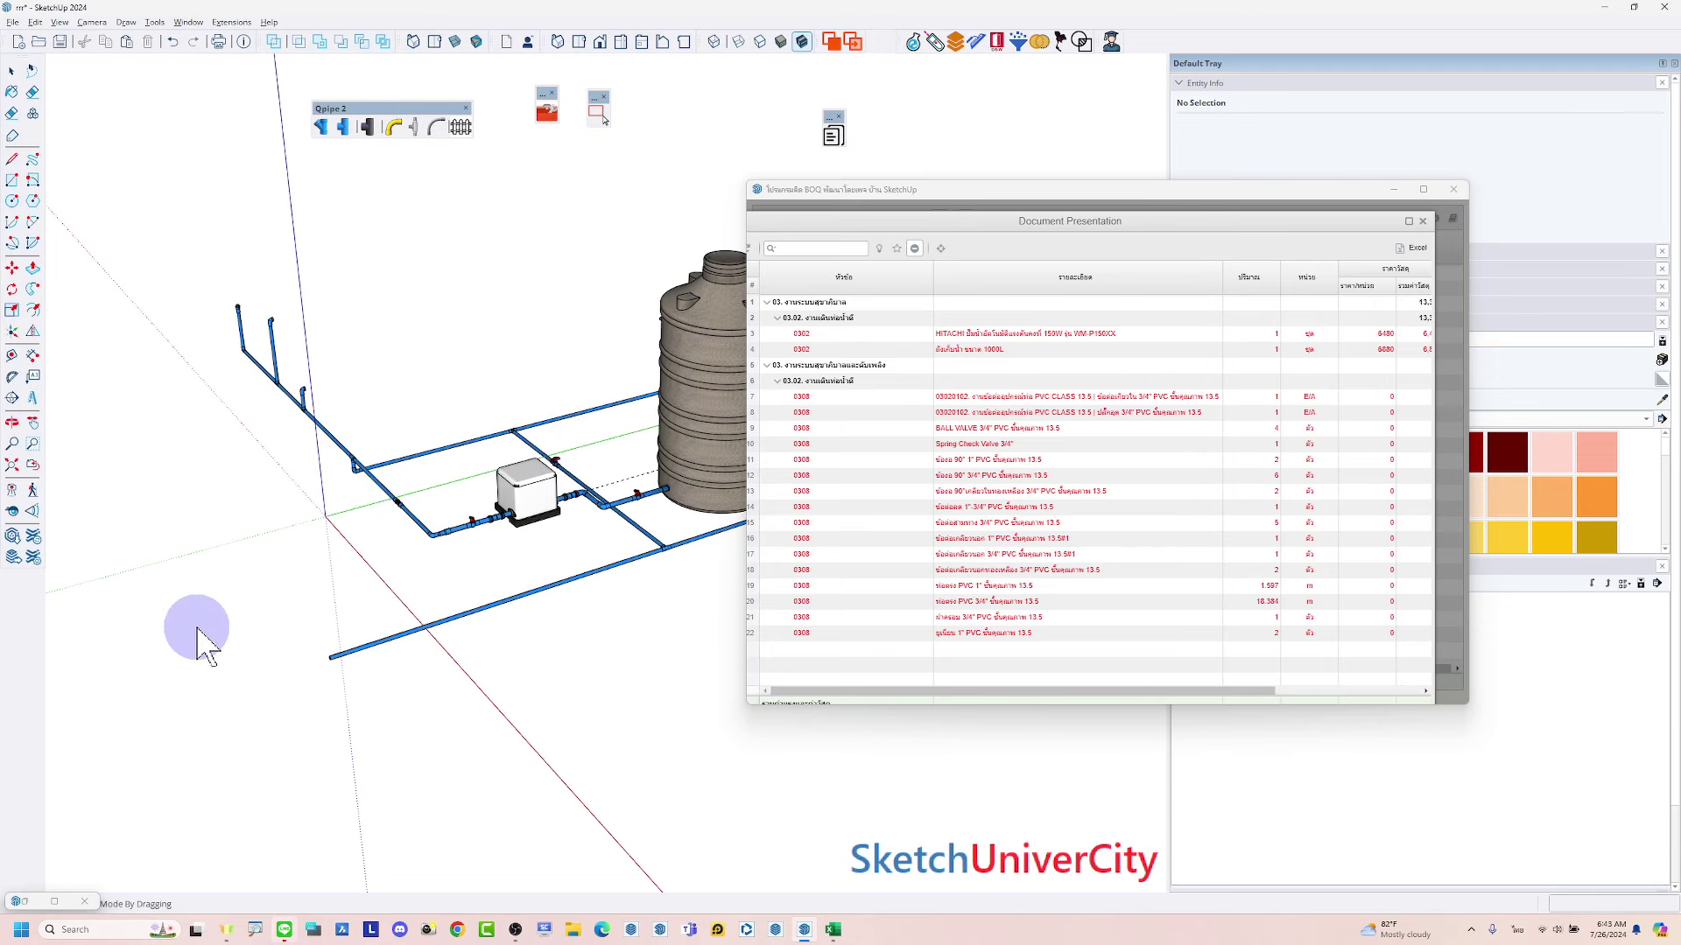
{"action": "middle_click_drag", "start_coordinate": [199, 638], "coordinate": [350, 490]}
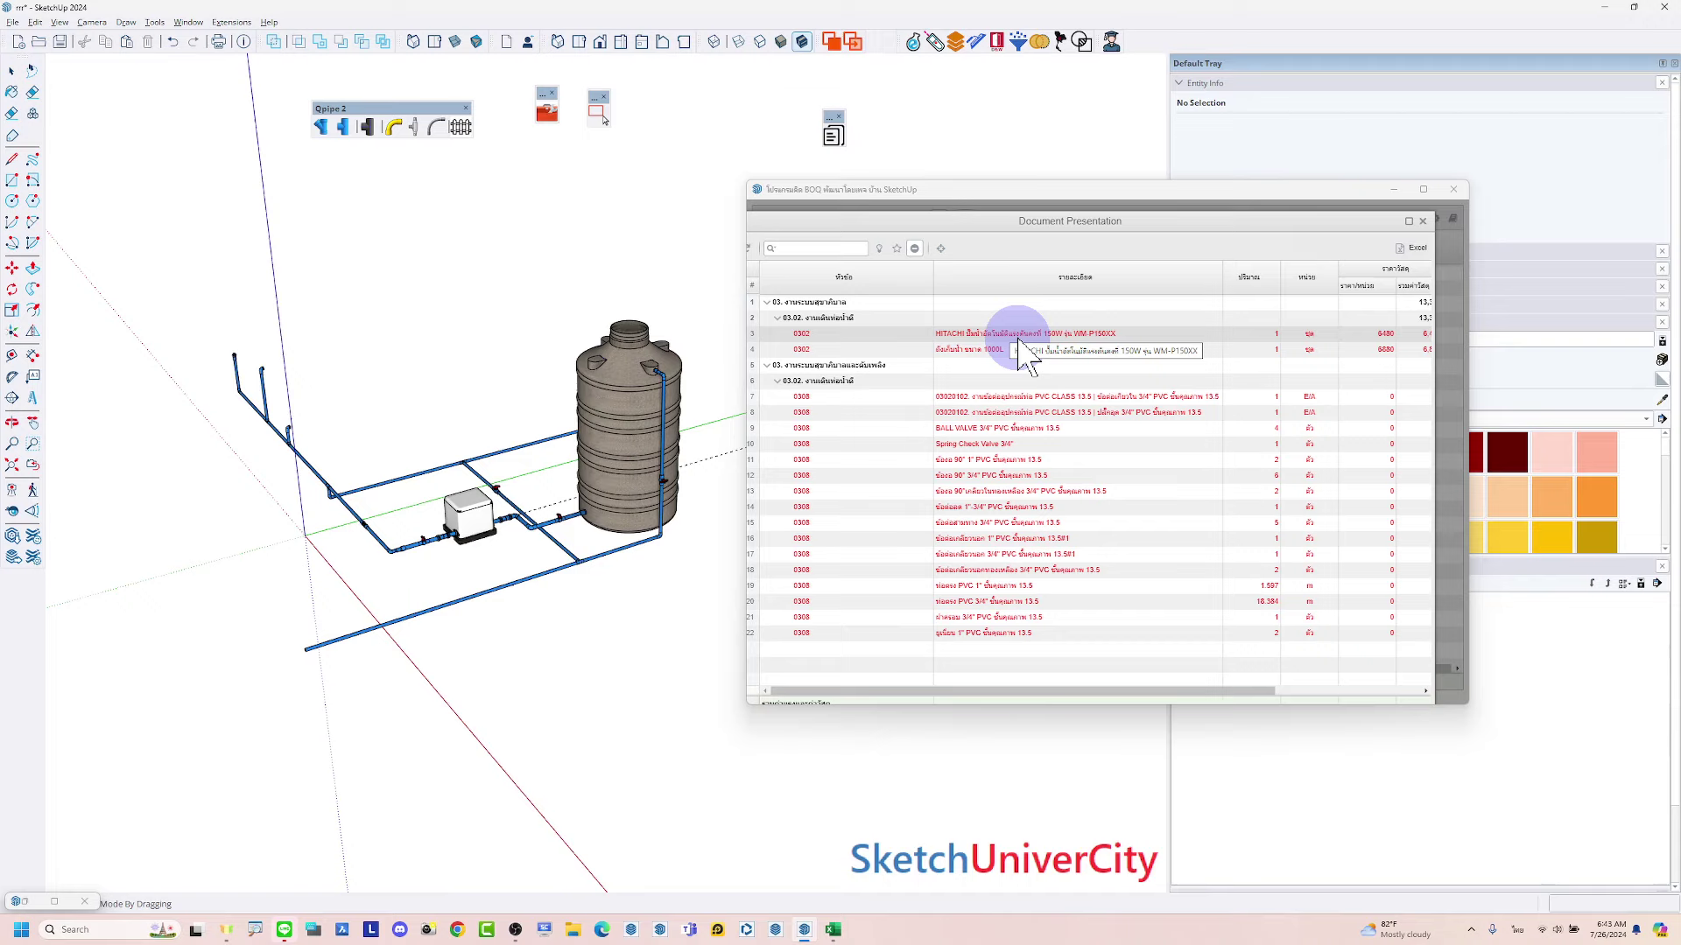
{"action": "left_click", "coordinate": [1015, 342]}
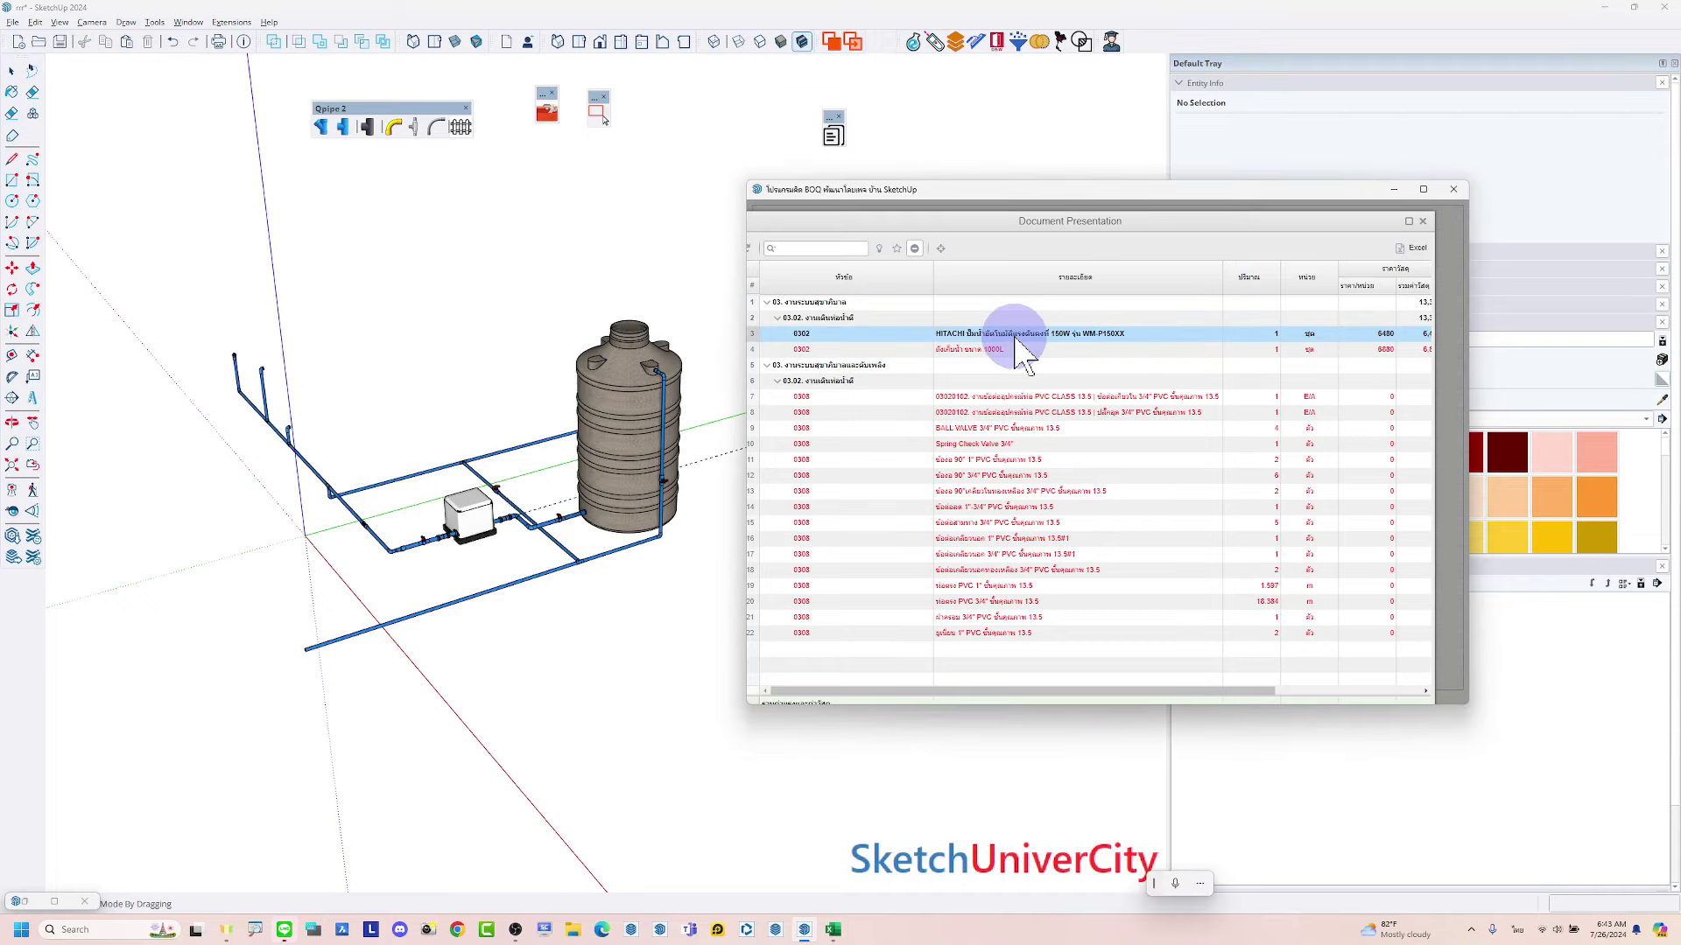
{"action": "left_click", "coordinate": [880, 249]}
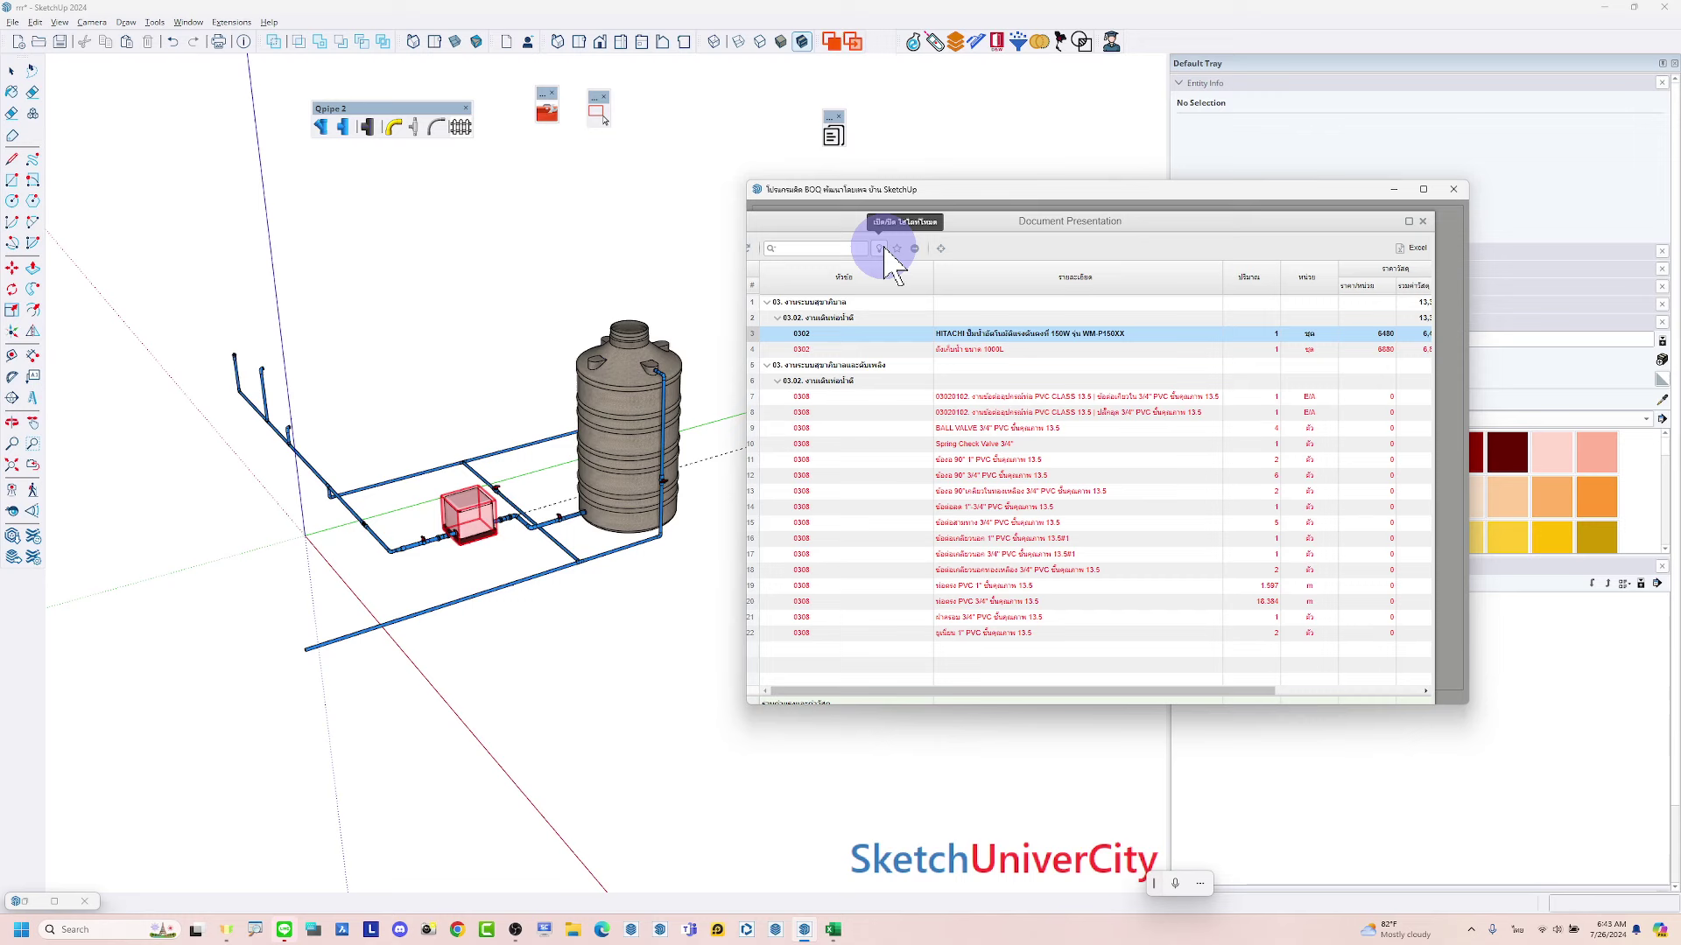
{"action": "scroll", "coordinate": [424, 582], "scroll_direction": "up", "scroll_amount": 5}
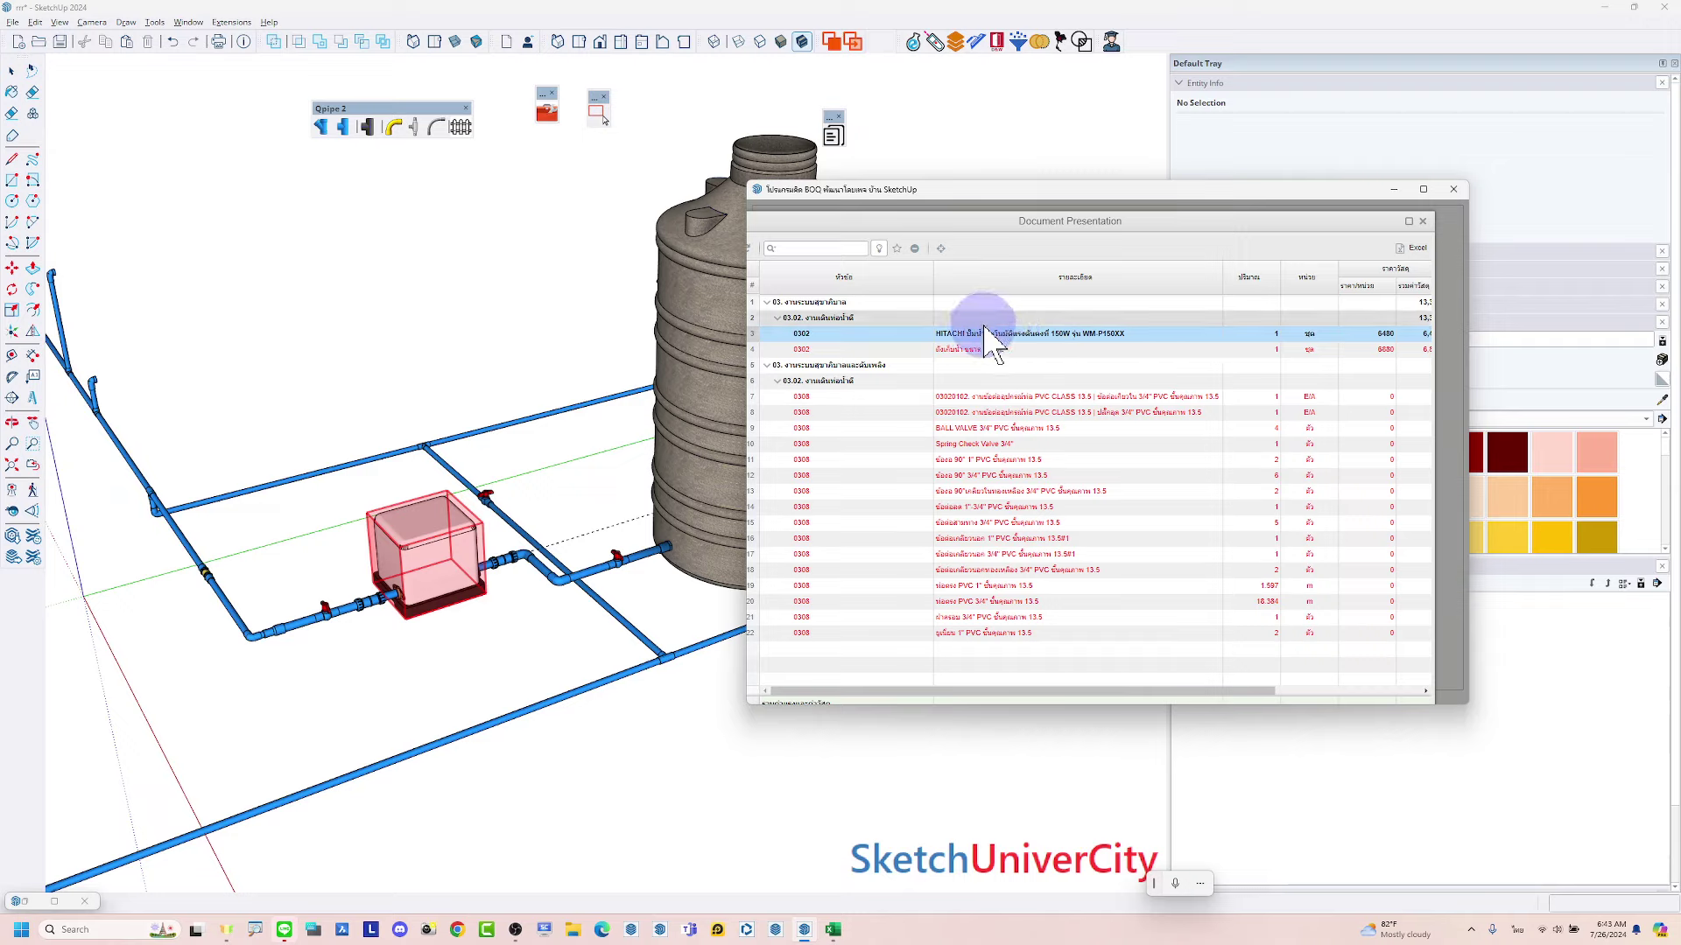
Reopen the BOQ report beside the model with a wider detail column
{"action": "left_click", "coordinate": [1426, 224]}
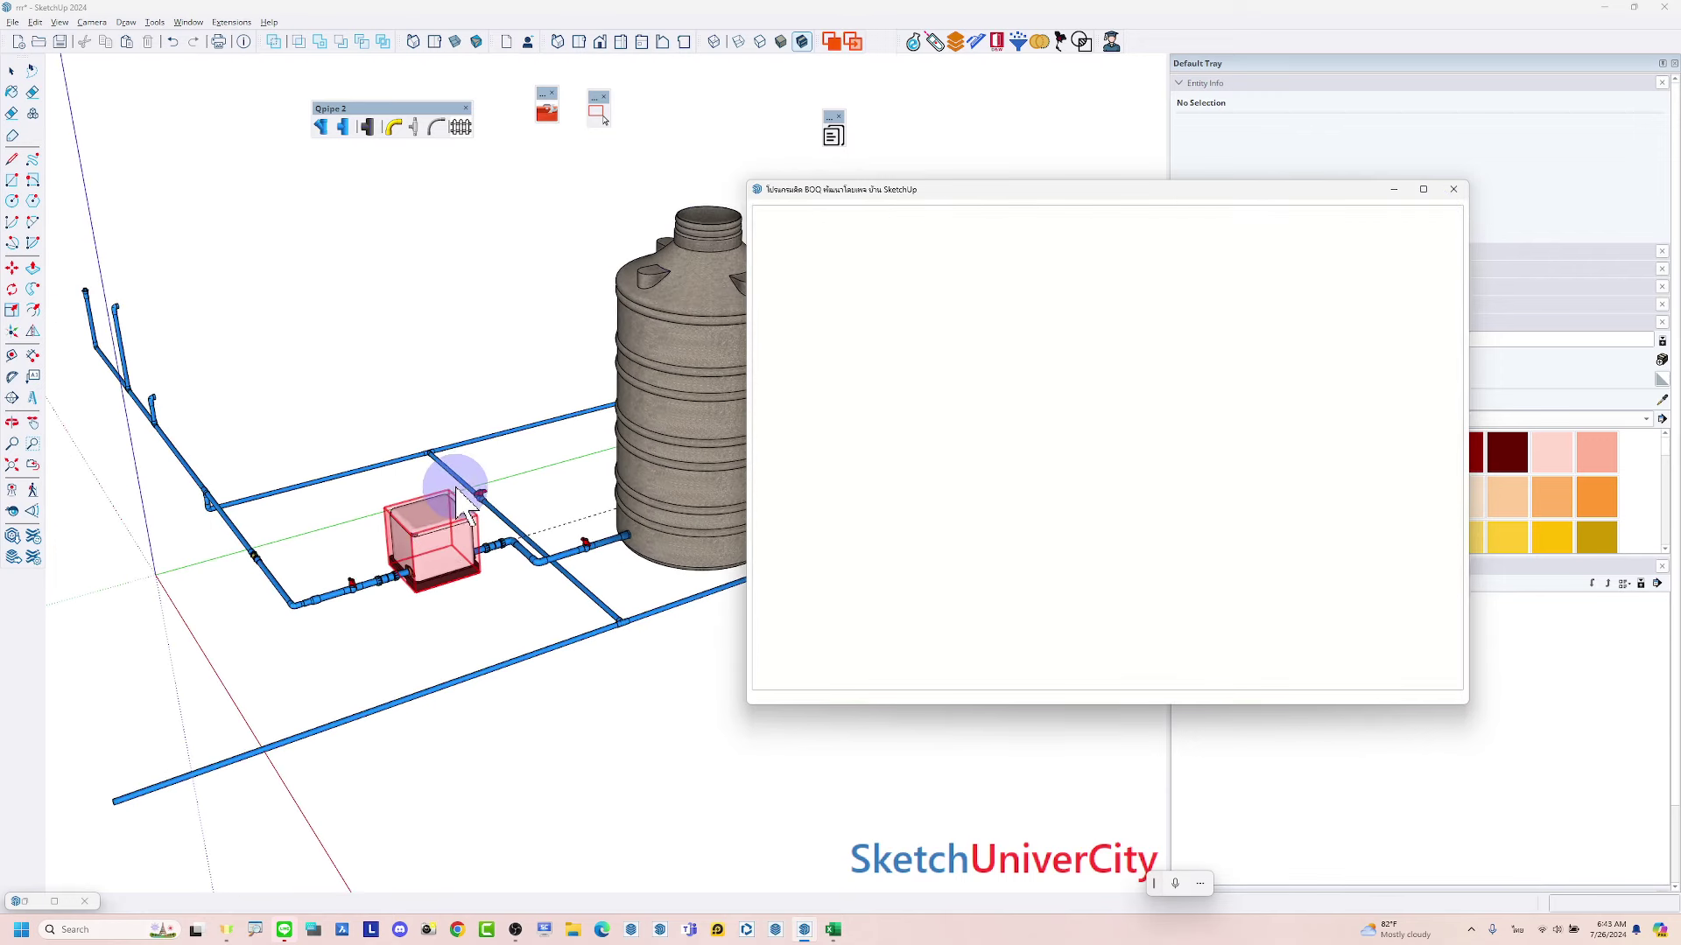
{"action": "left_click", "coordinate": [1453, 189]}
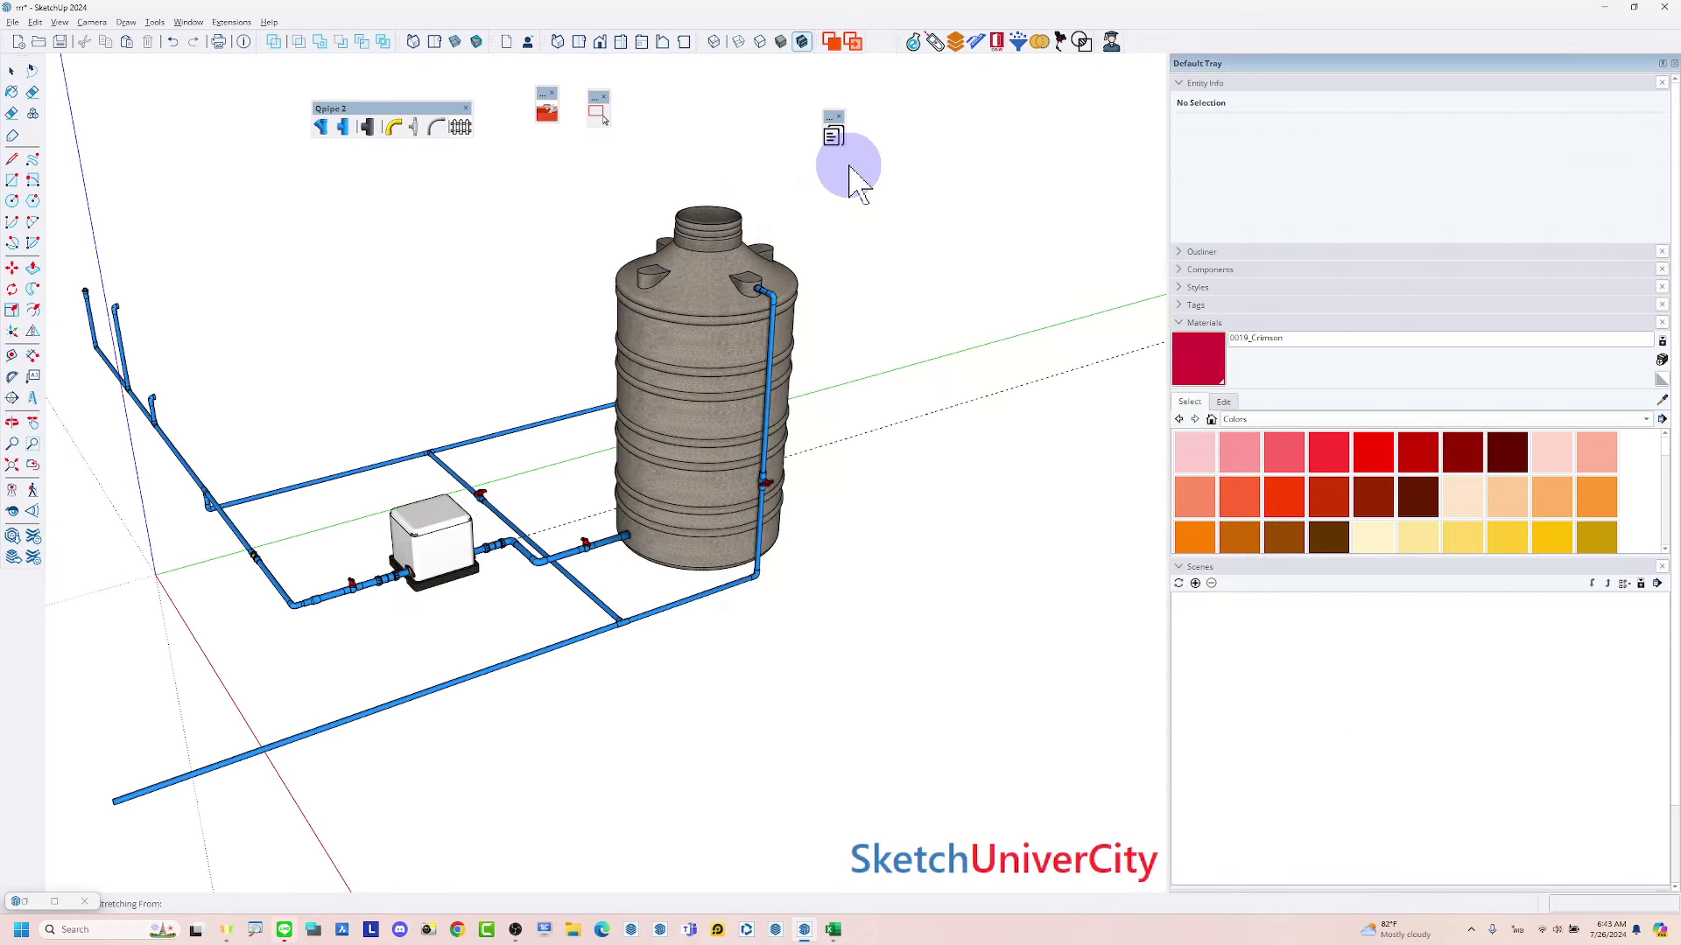
{"action": "left_click", "coordinate": [833, 137]}
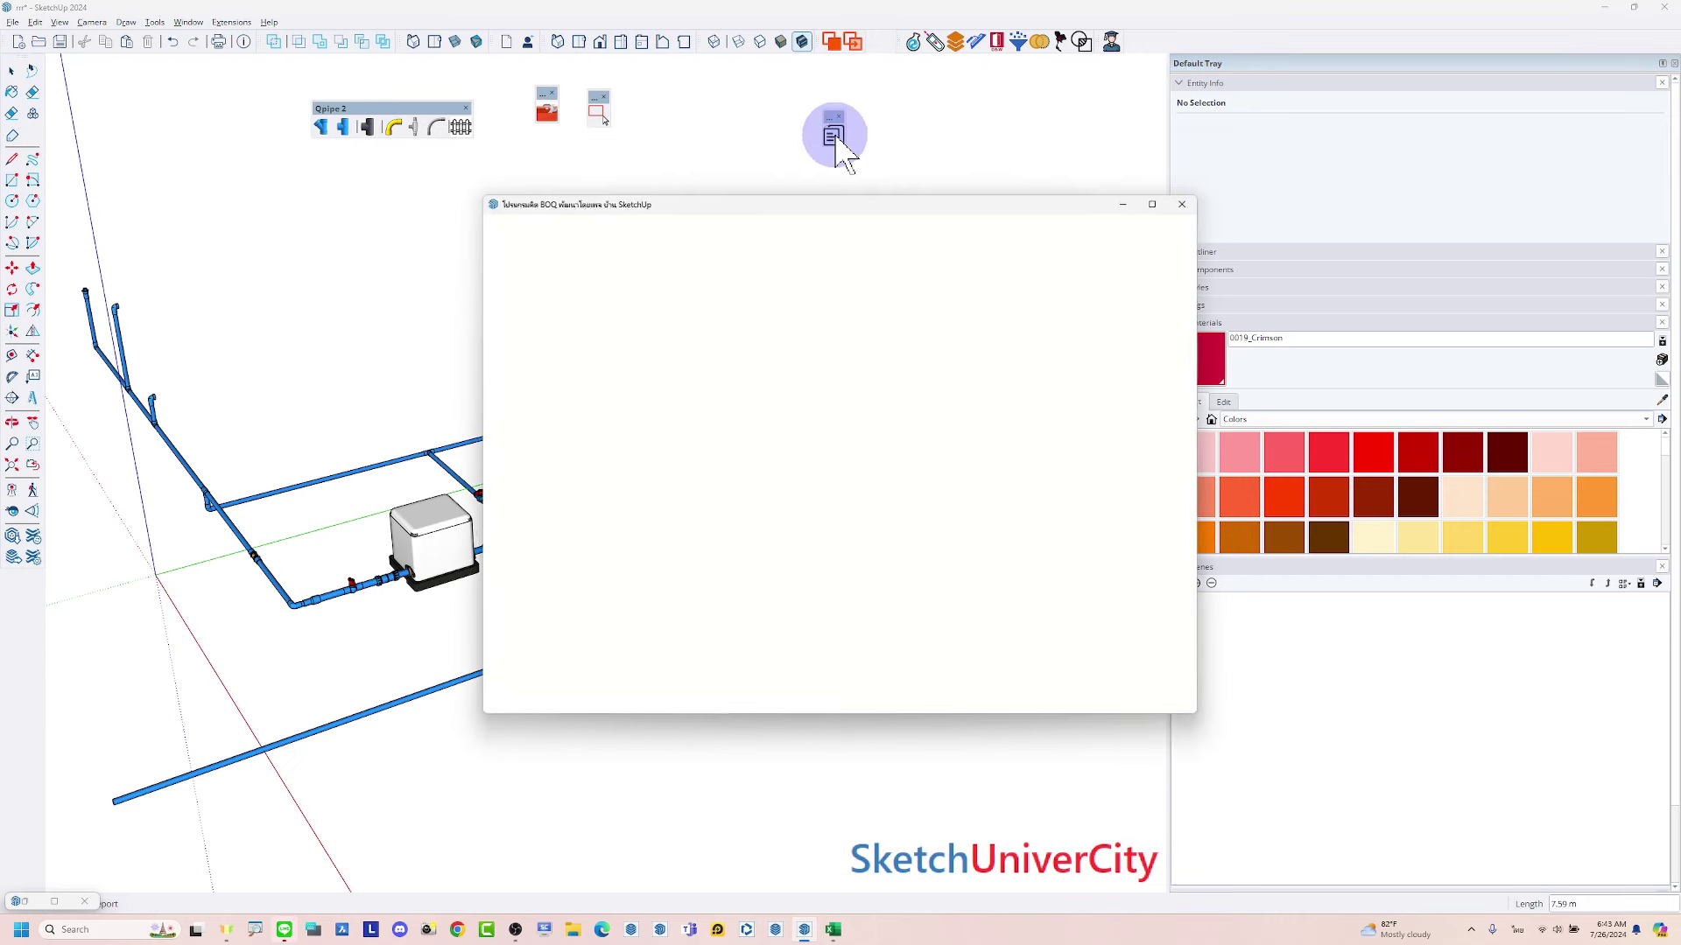
{"action": "left_click_drag", "start_coordinate": [802, 204], "coordinate": [1018, 214]}
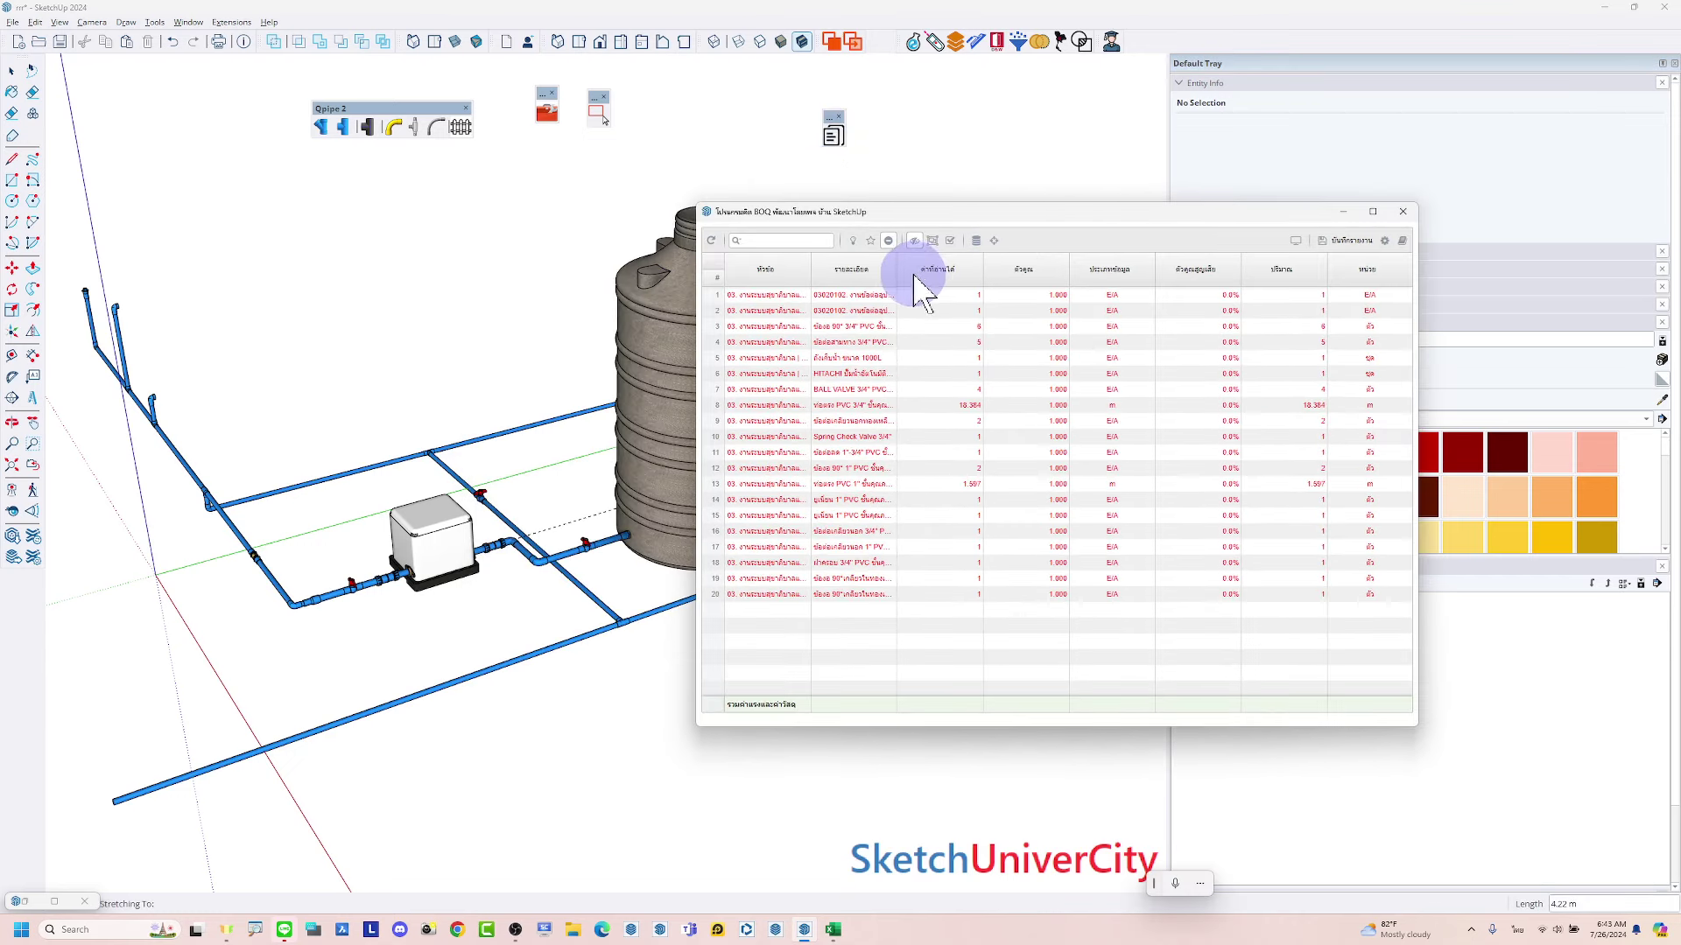
{"action": "left_click_drag", "start_coordinate": [897, 273], "coordinate": [1149, 269]}
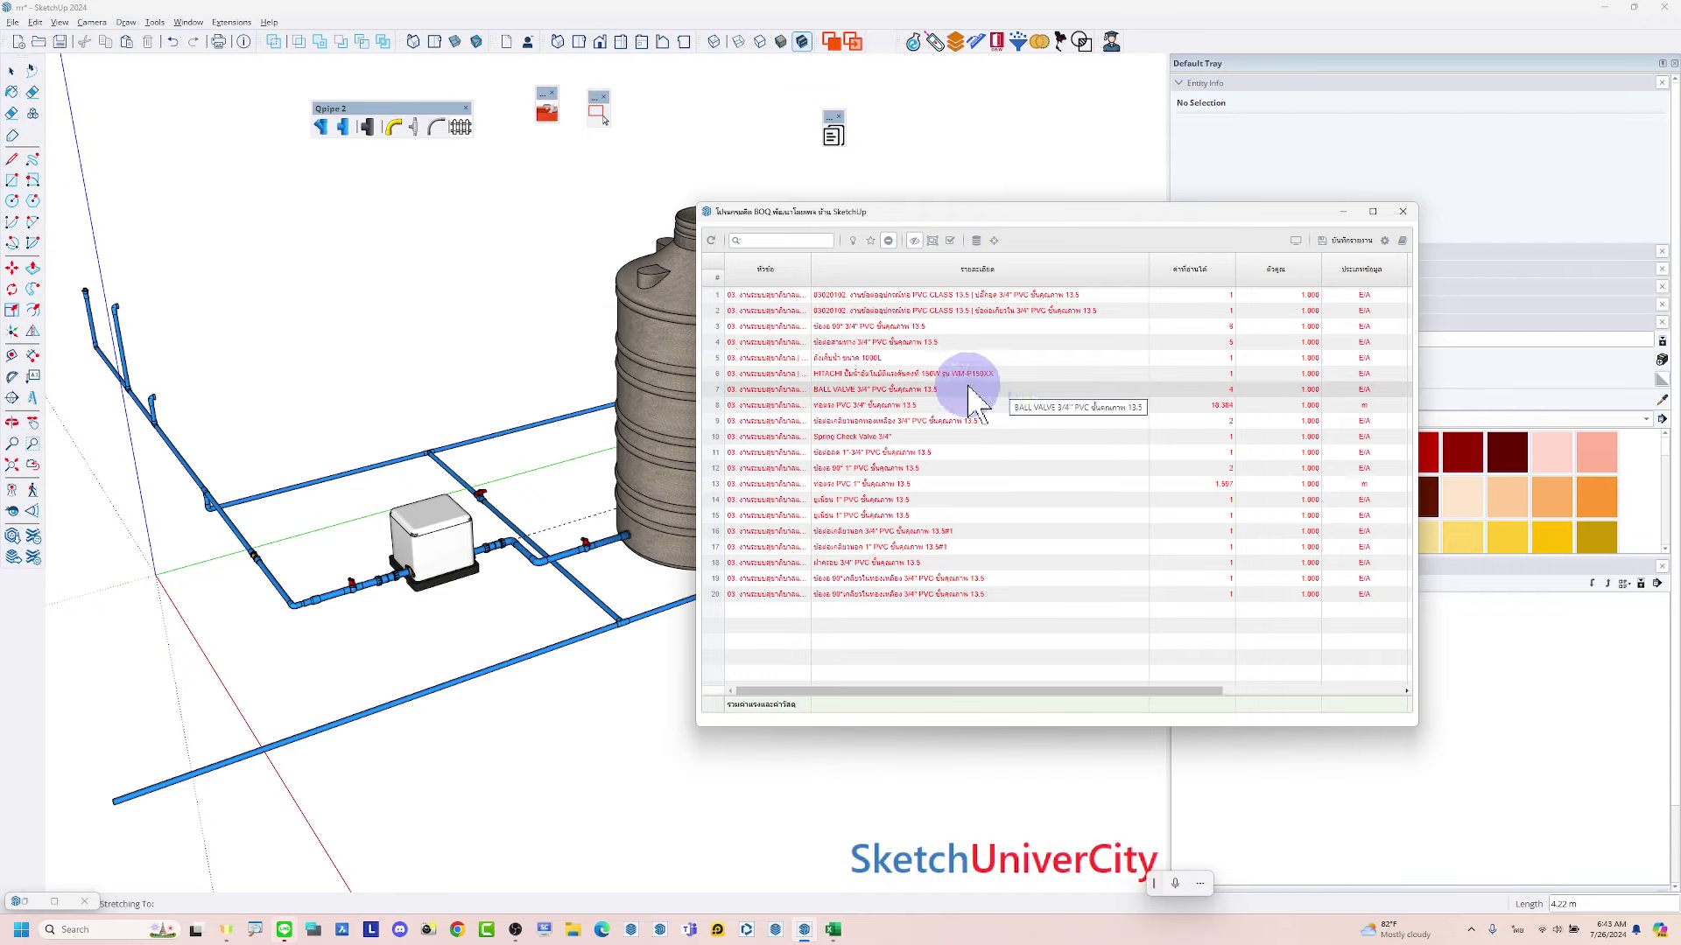
Delete the HITACHI pump row from the BOQ list
{"action": "right_click", "coordinate": [890, 379]}
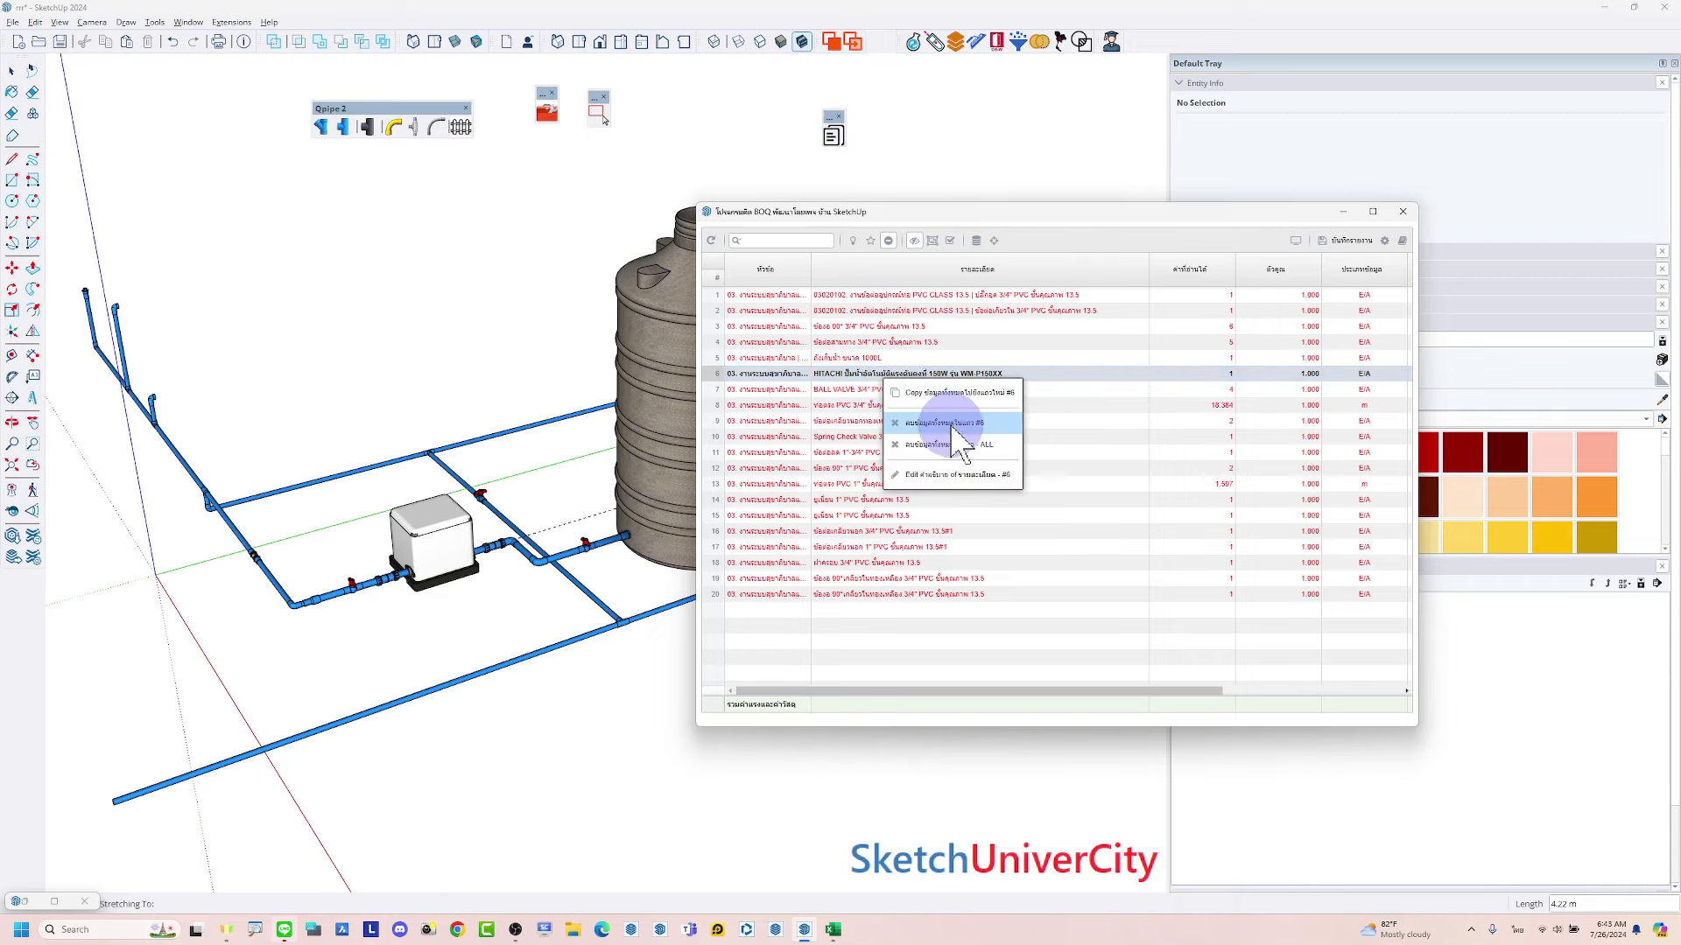
{"action": "left_click", "coordinate": [942, 423]}
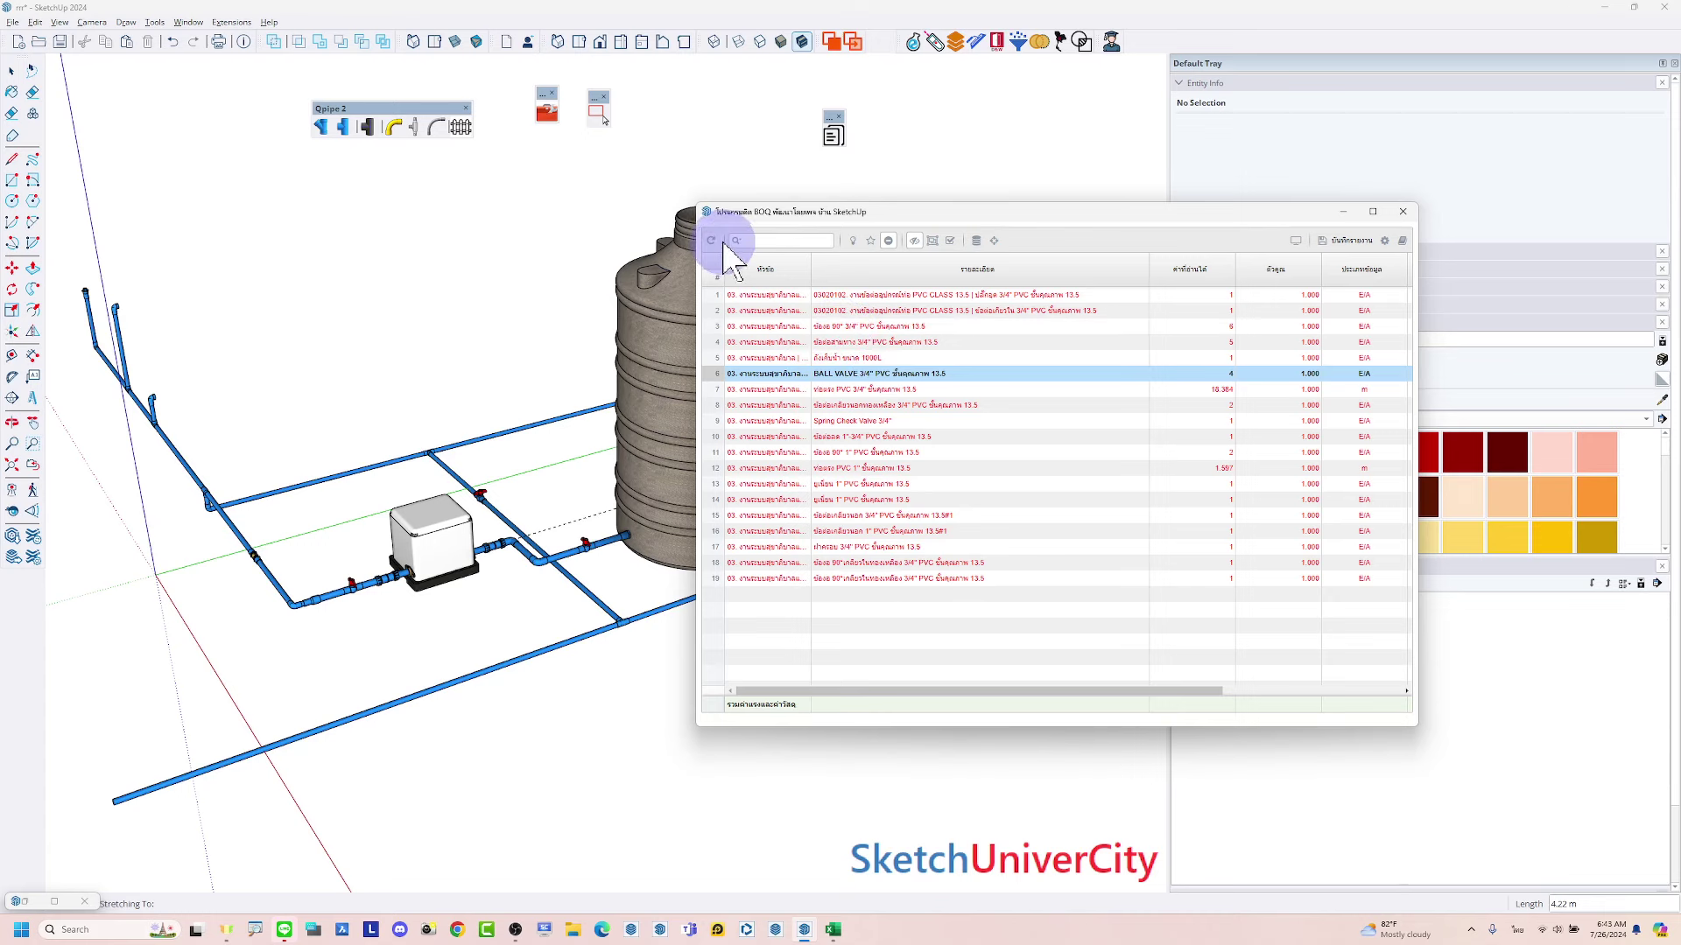
{"action": "left_click", "coordinate": [1295, 242]}
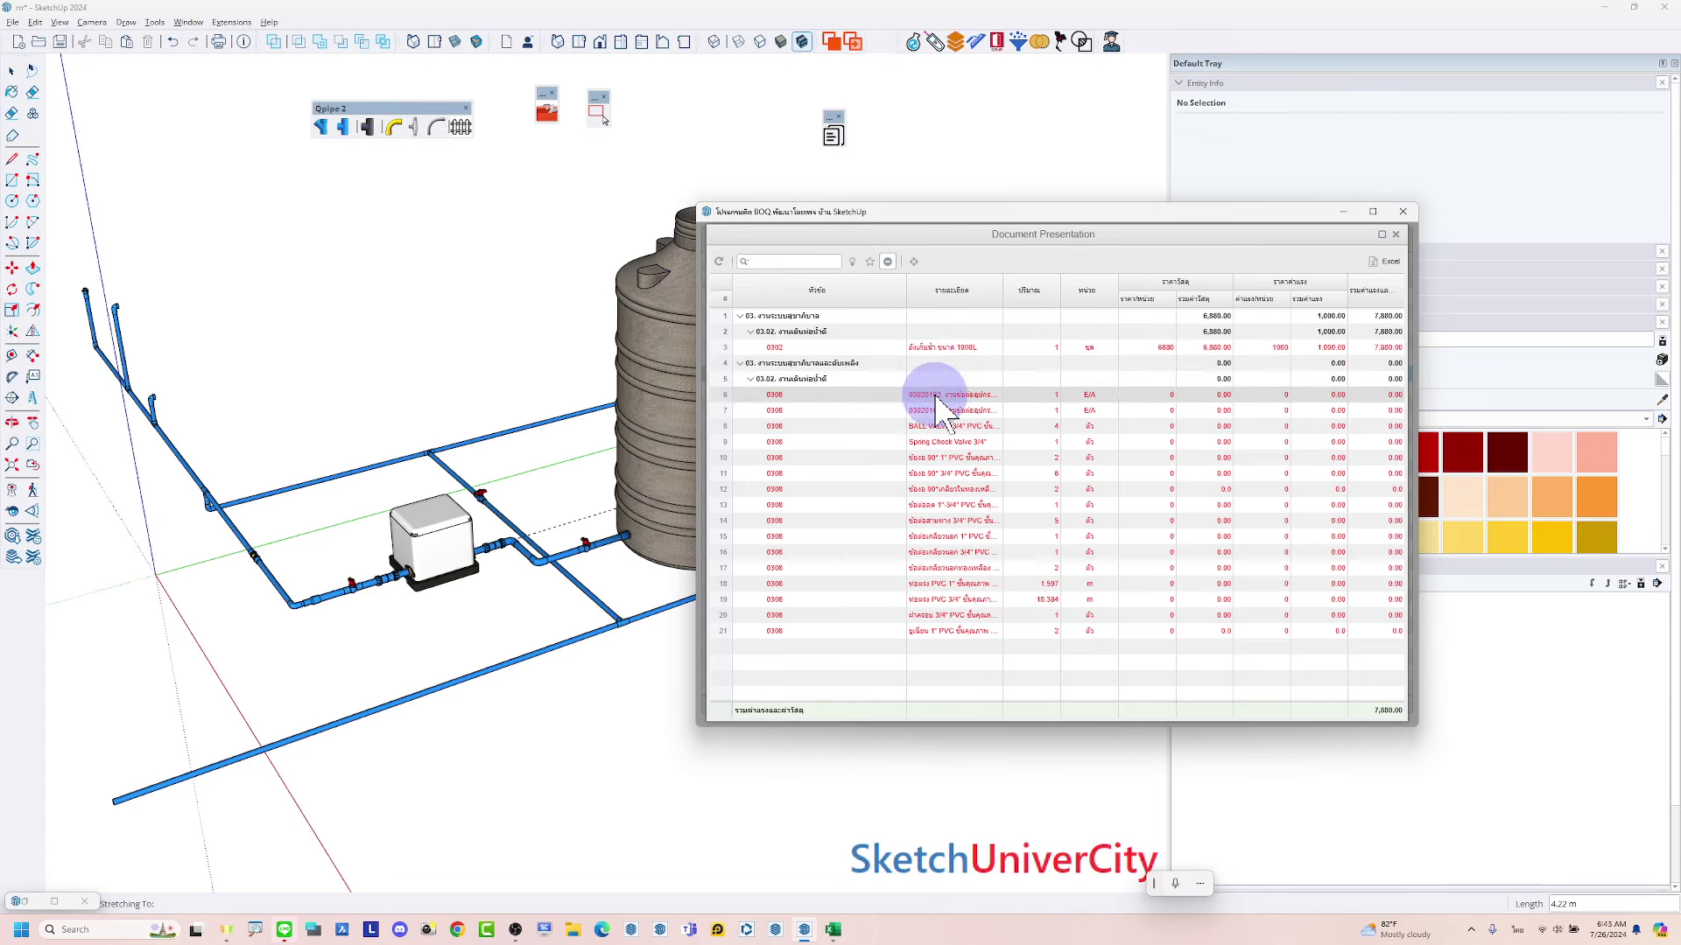
{"action": "left_click", "coordinate": [1397, 235]}
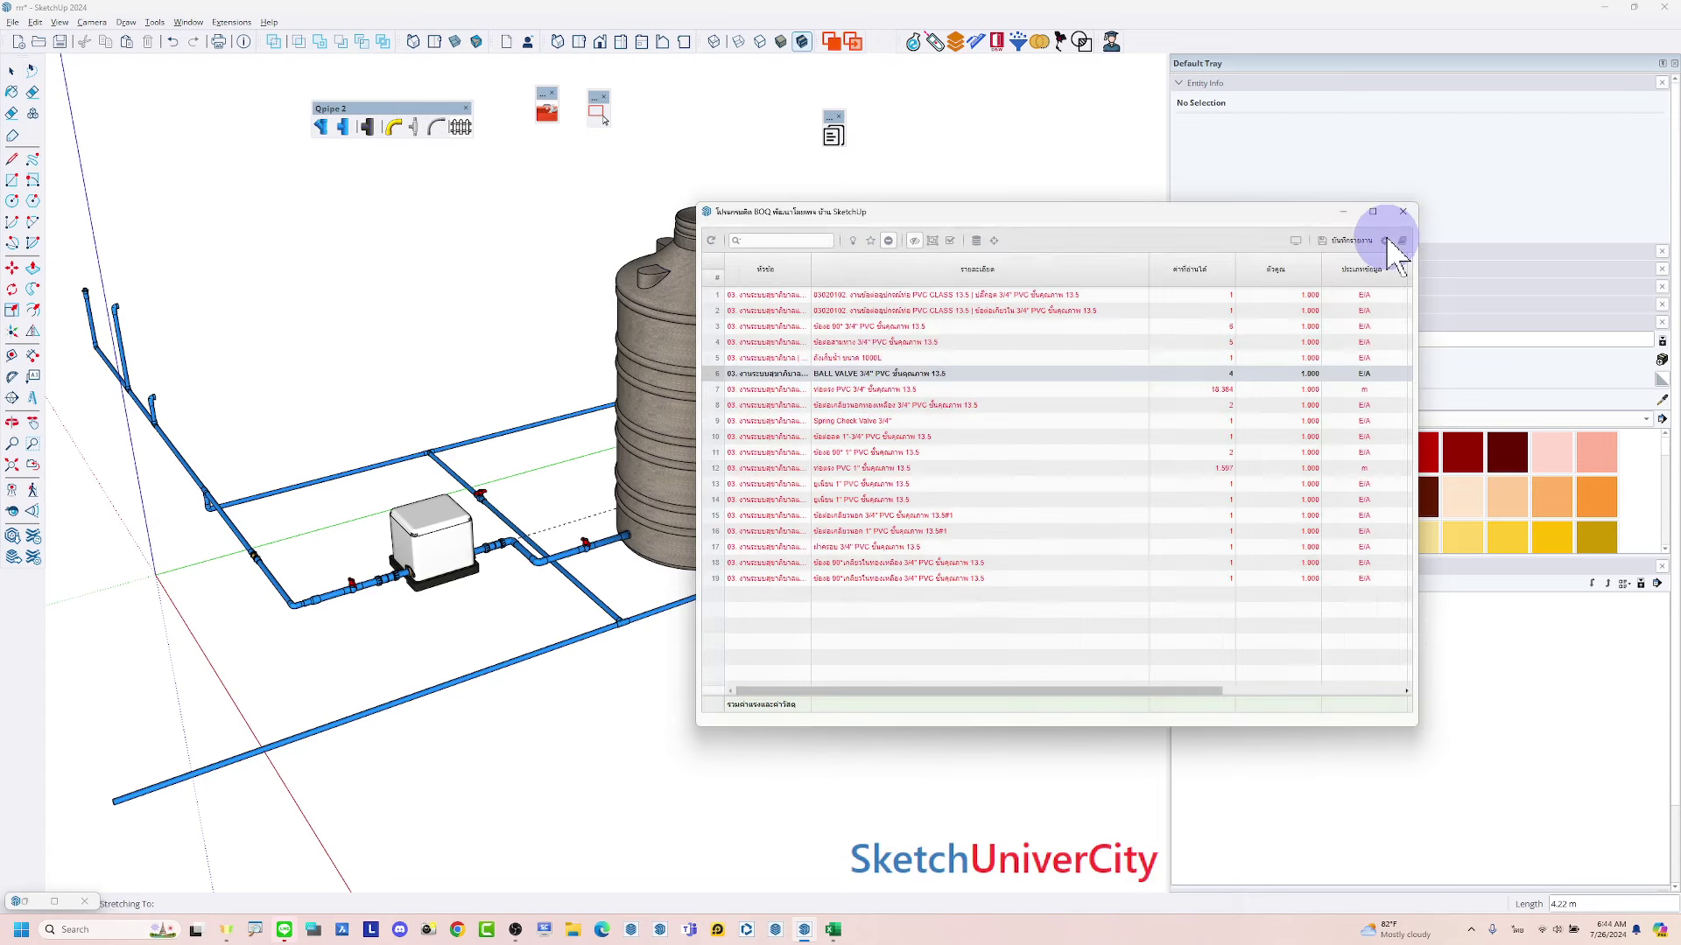
Delete the 1000L tank row and show the updated priced presentation
{"action": "left_click", "coordinate": [875, 357]}
{"action": "right_click", "coordinate": [865, 360]}
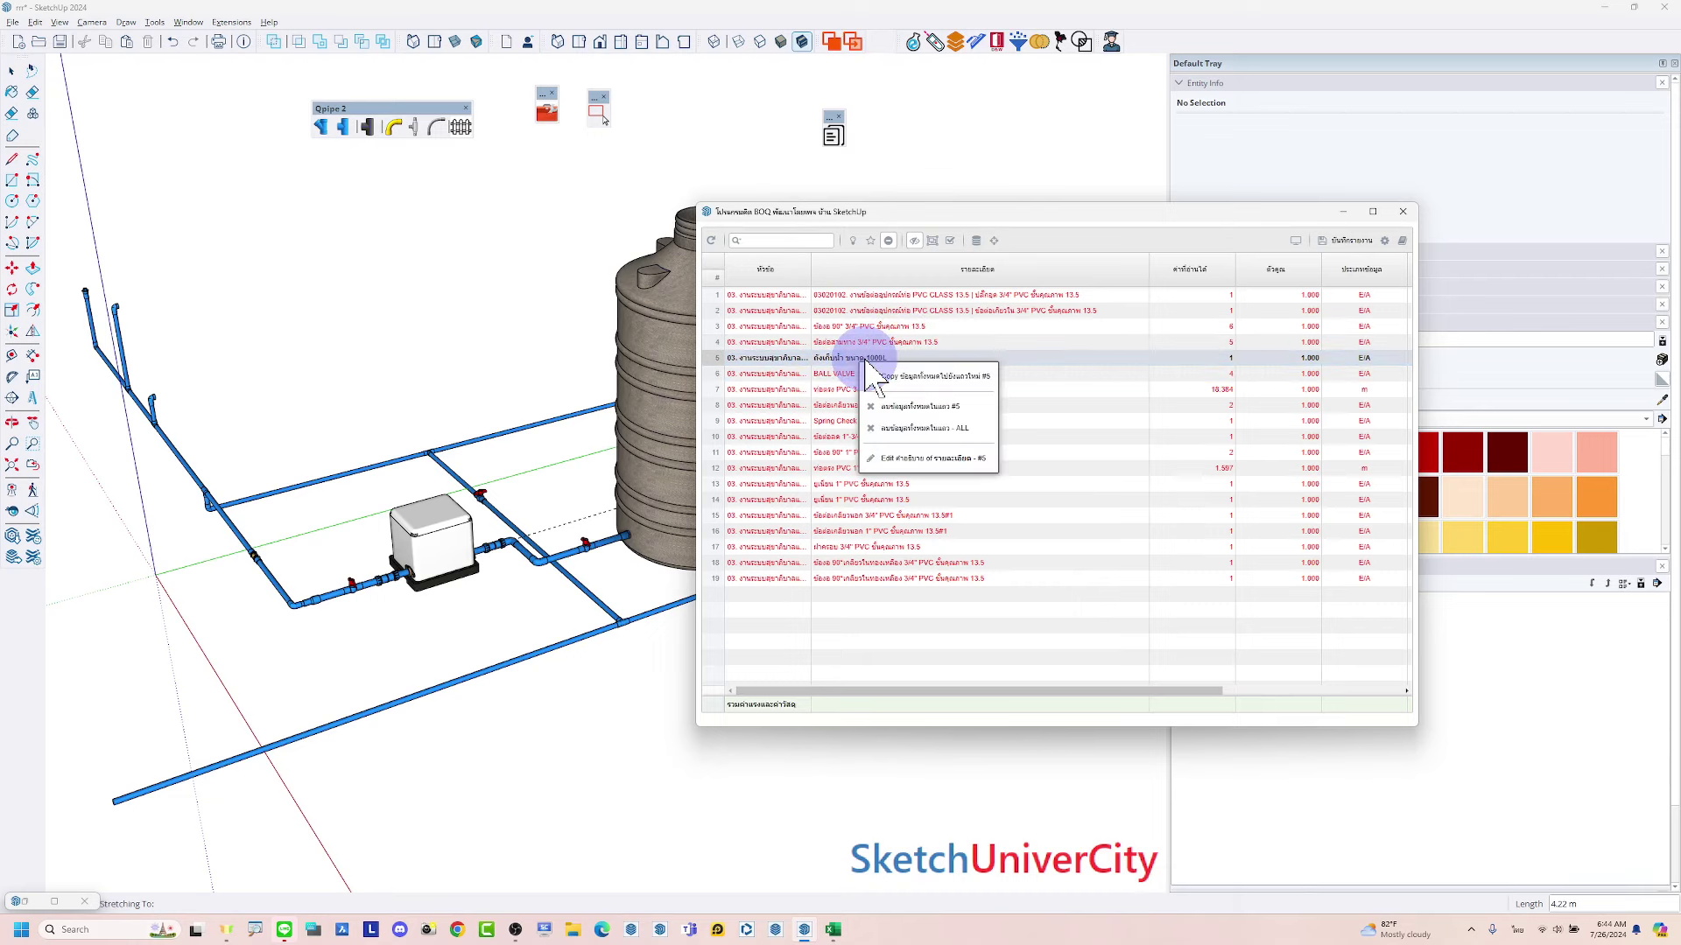
{"action": "left_click", "coordinate": [921, 406]}
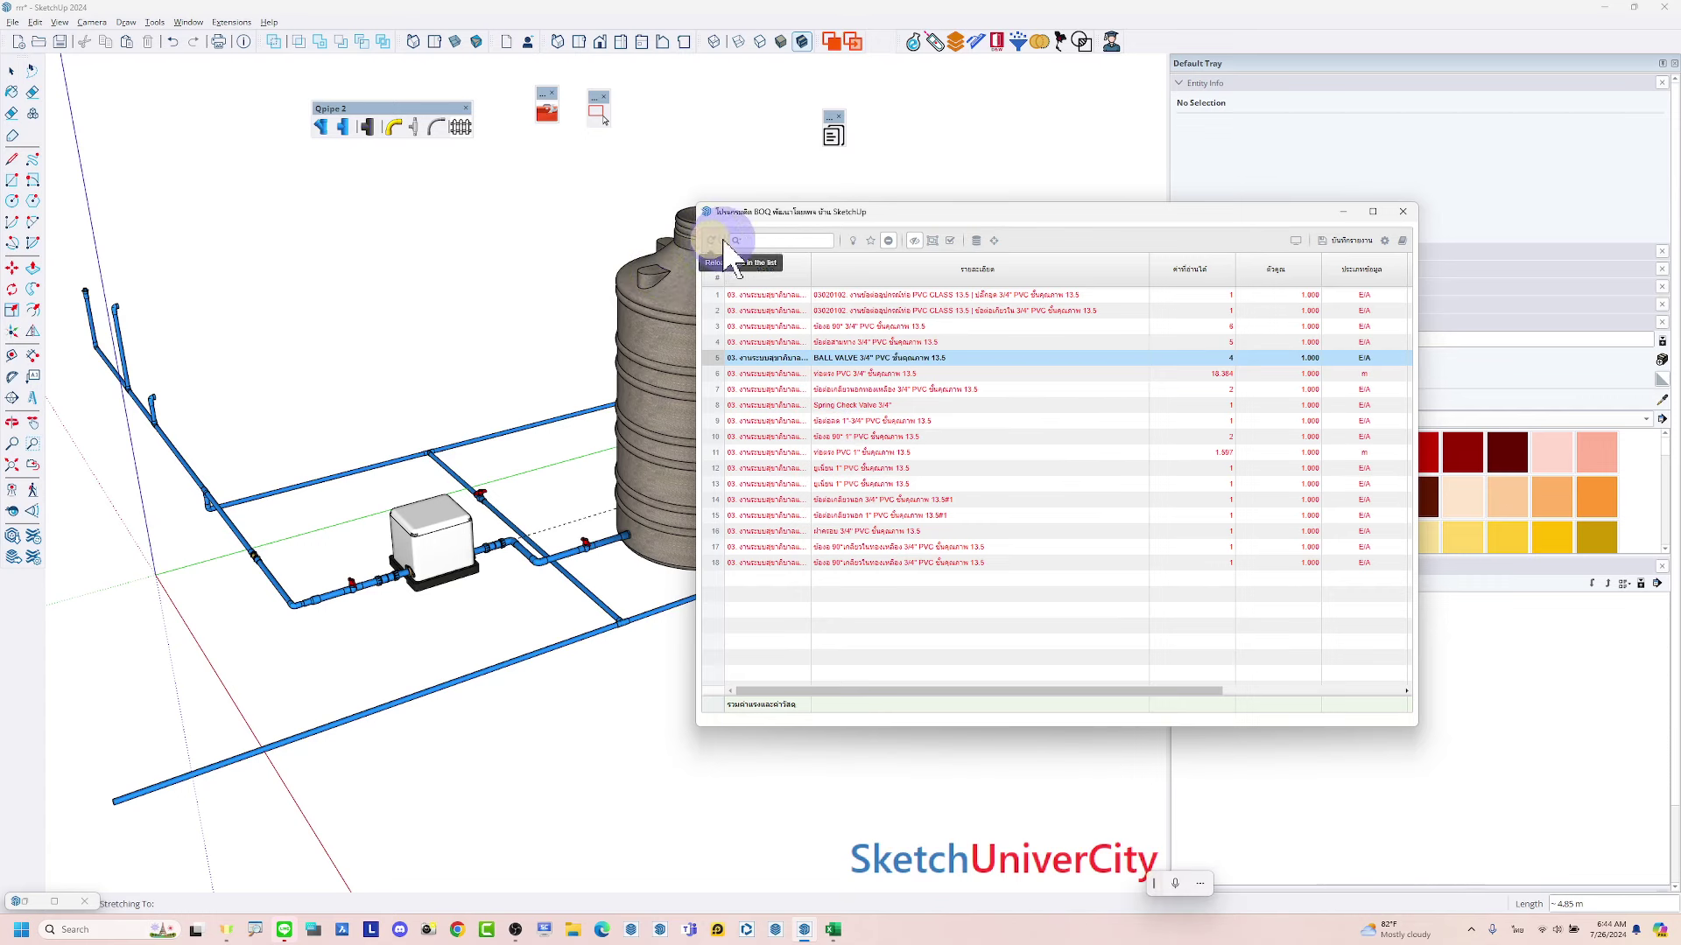
{"action": "left_click", "coordinate": [1295, 239]}
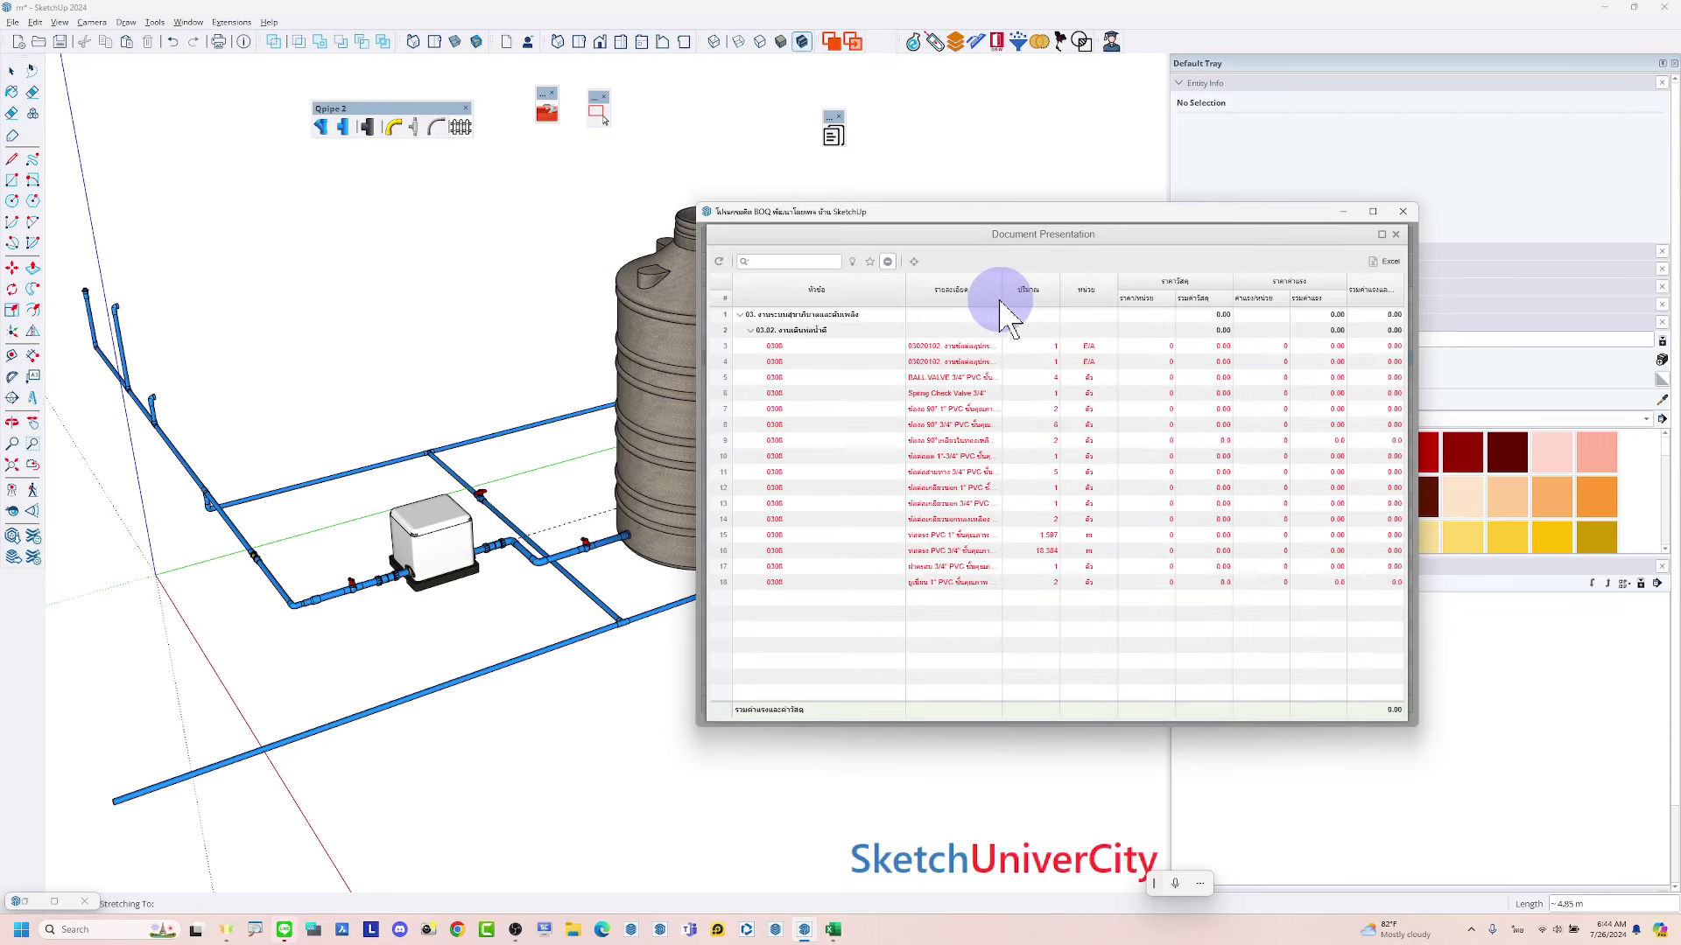
Widen the BOQ description column and display the model in Monochrome face style
{"action": "double_click", "coordinate": [1001, 296]}
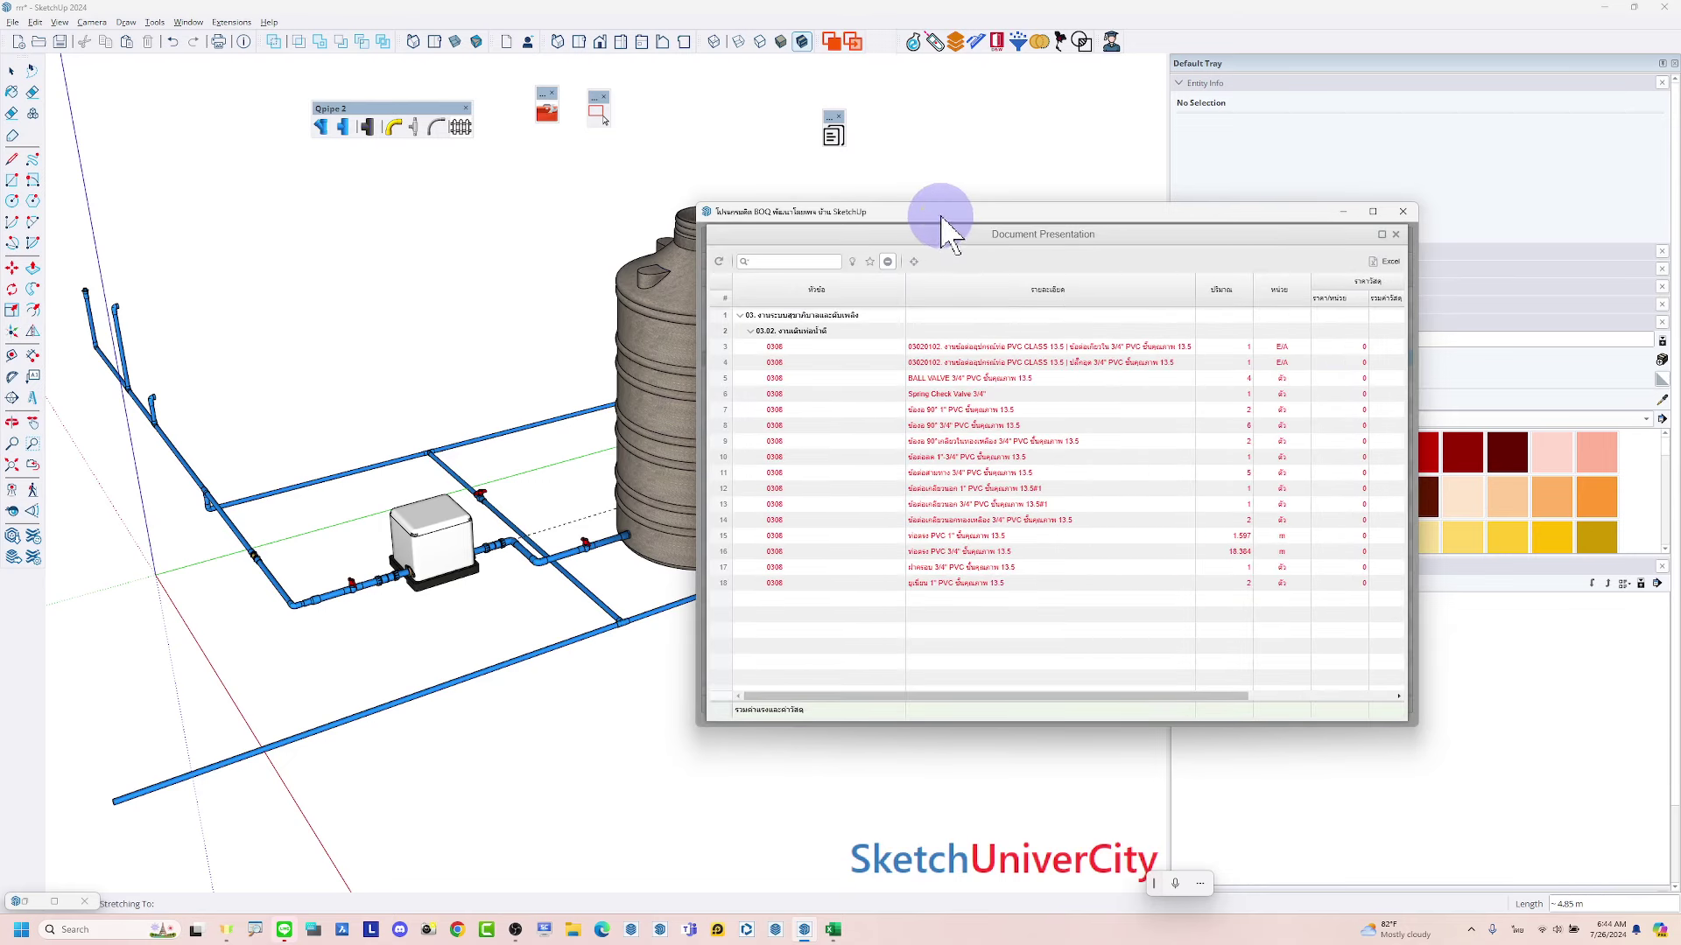
{"action": "left_click_drag", "start_coordinate": [944, 219], "coordinate": [1053, 216]}
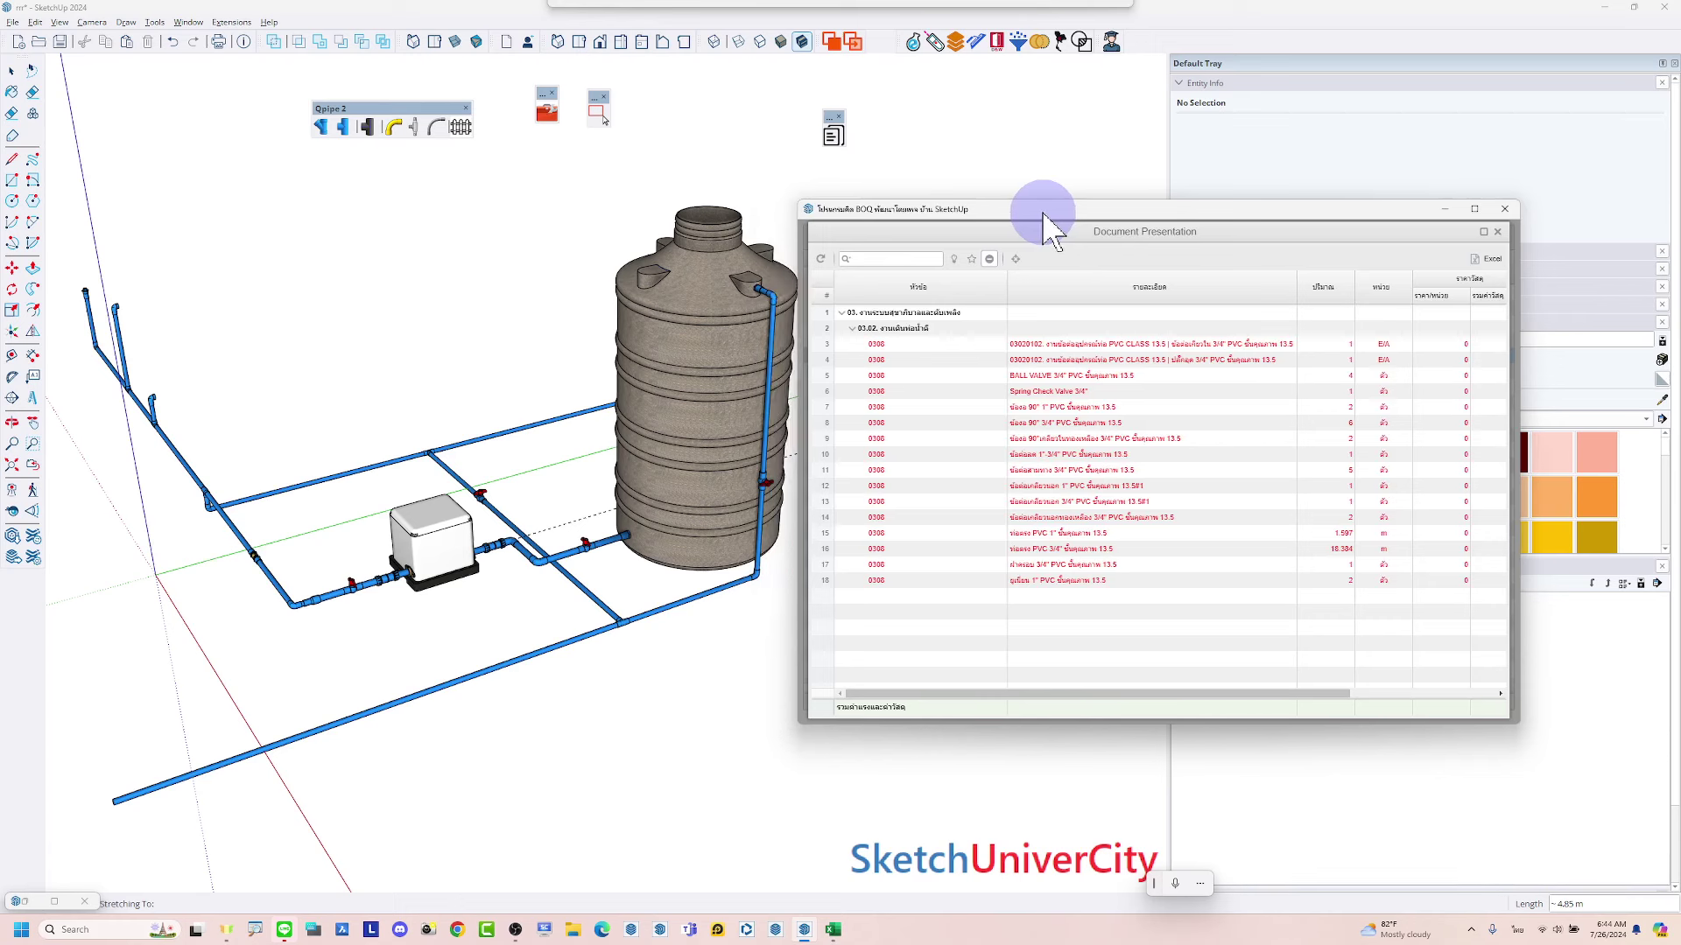
{"action": "left_click", "coordinate": [1125, 345]}
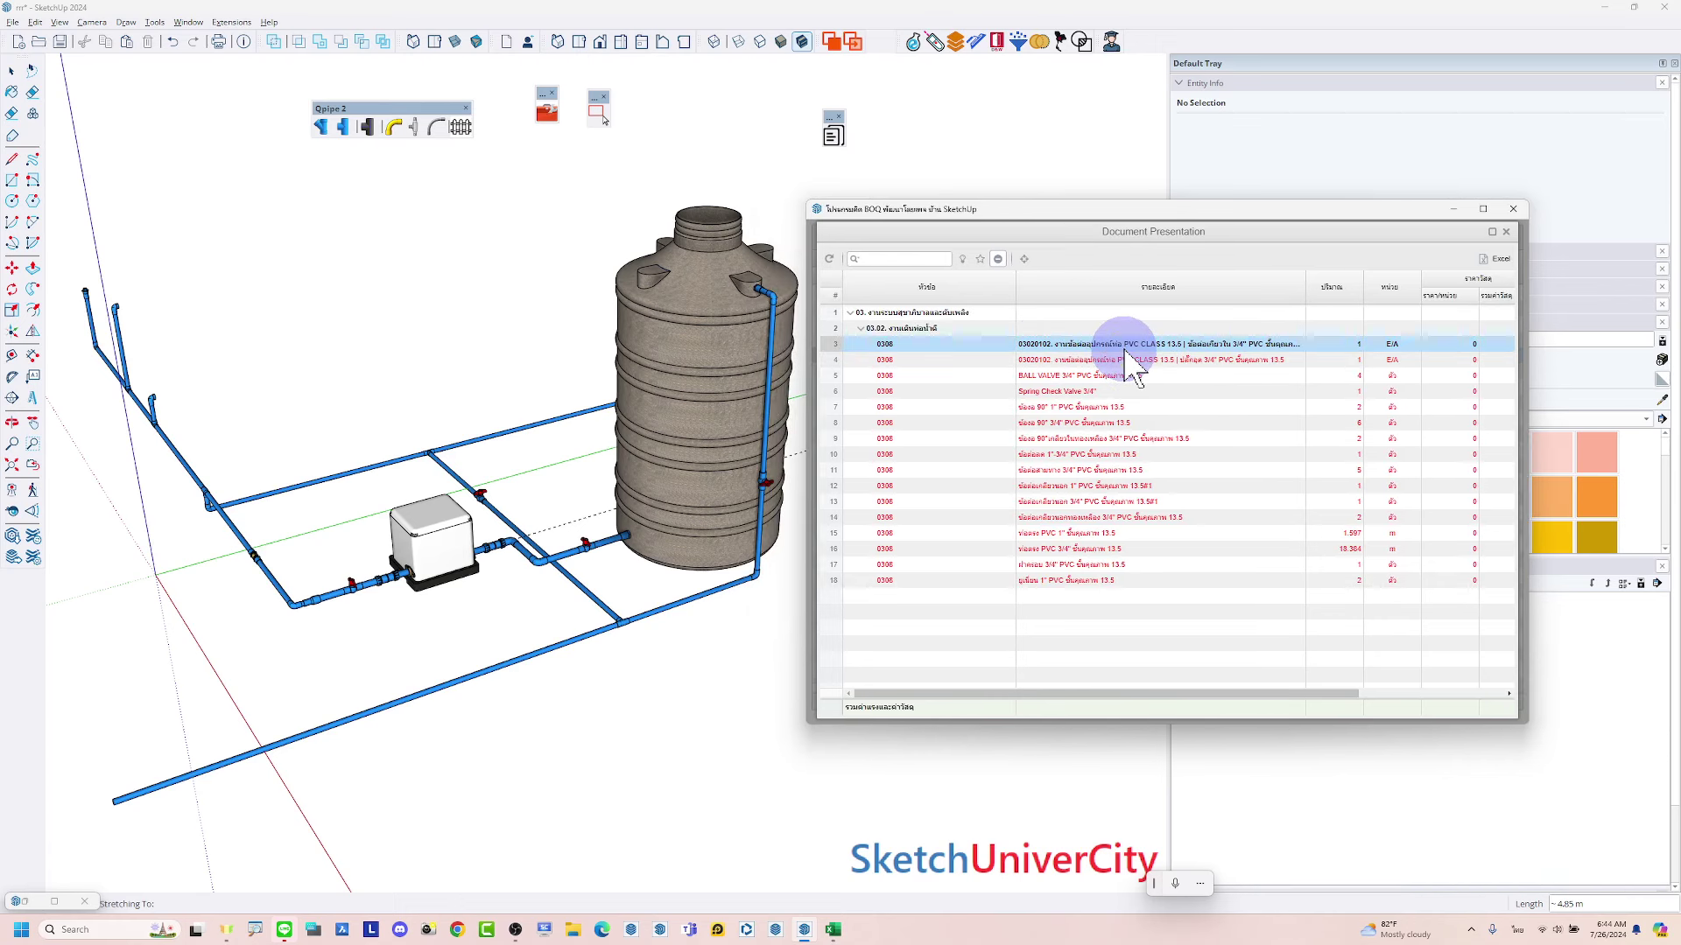
{"action": "left_click_drag", "start_coordinate": [1306, 294], "coordinate": [1366, 294]}
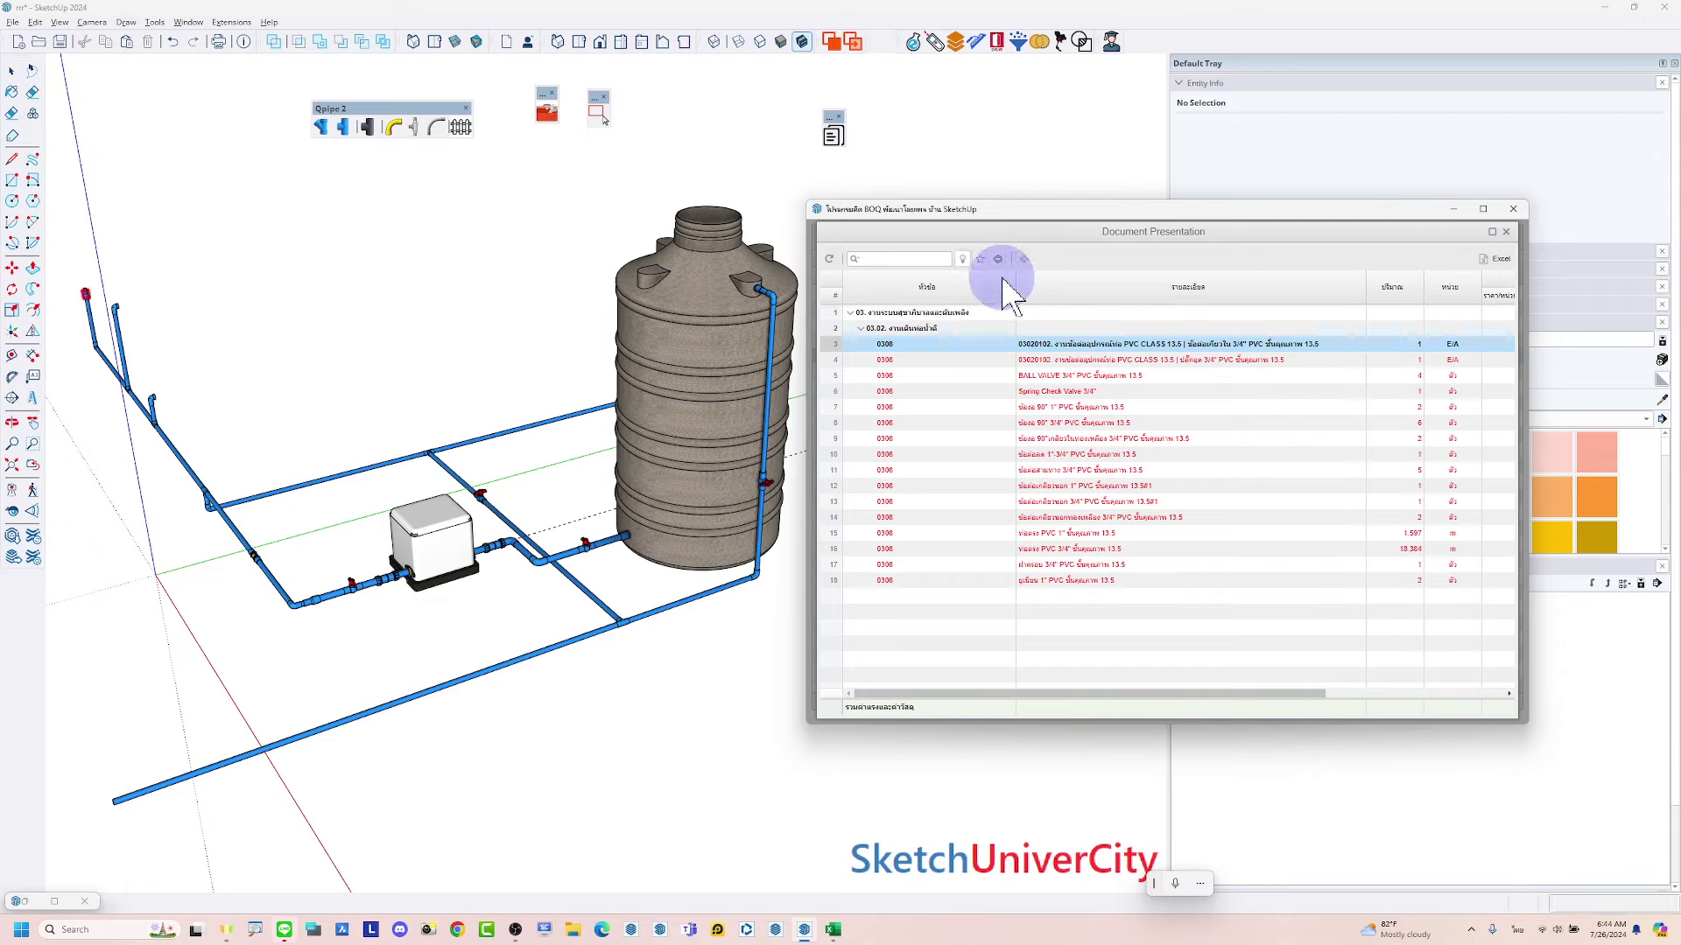
{"action": "mouse_move", "coordinate": [769, 330]}
{"action": "middle_mouse_down"}
{"action": "mouse_move", "coordinate": [270, 412]}
{"action": "mouse_move", "coordinate": [643, 289]}
{"action": "mouse_move", "coordinate": [318, 394]}
{"action": "middle_mouse_up"}
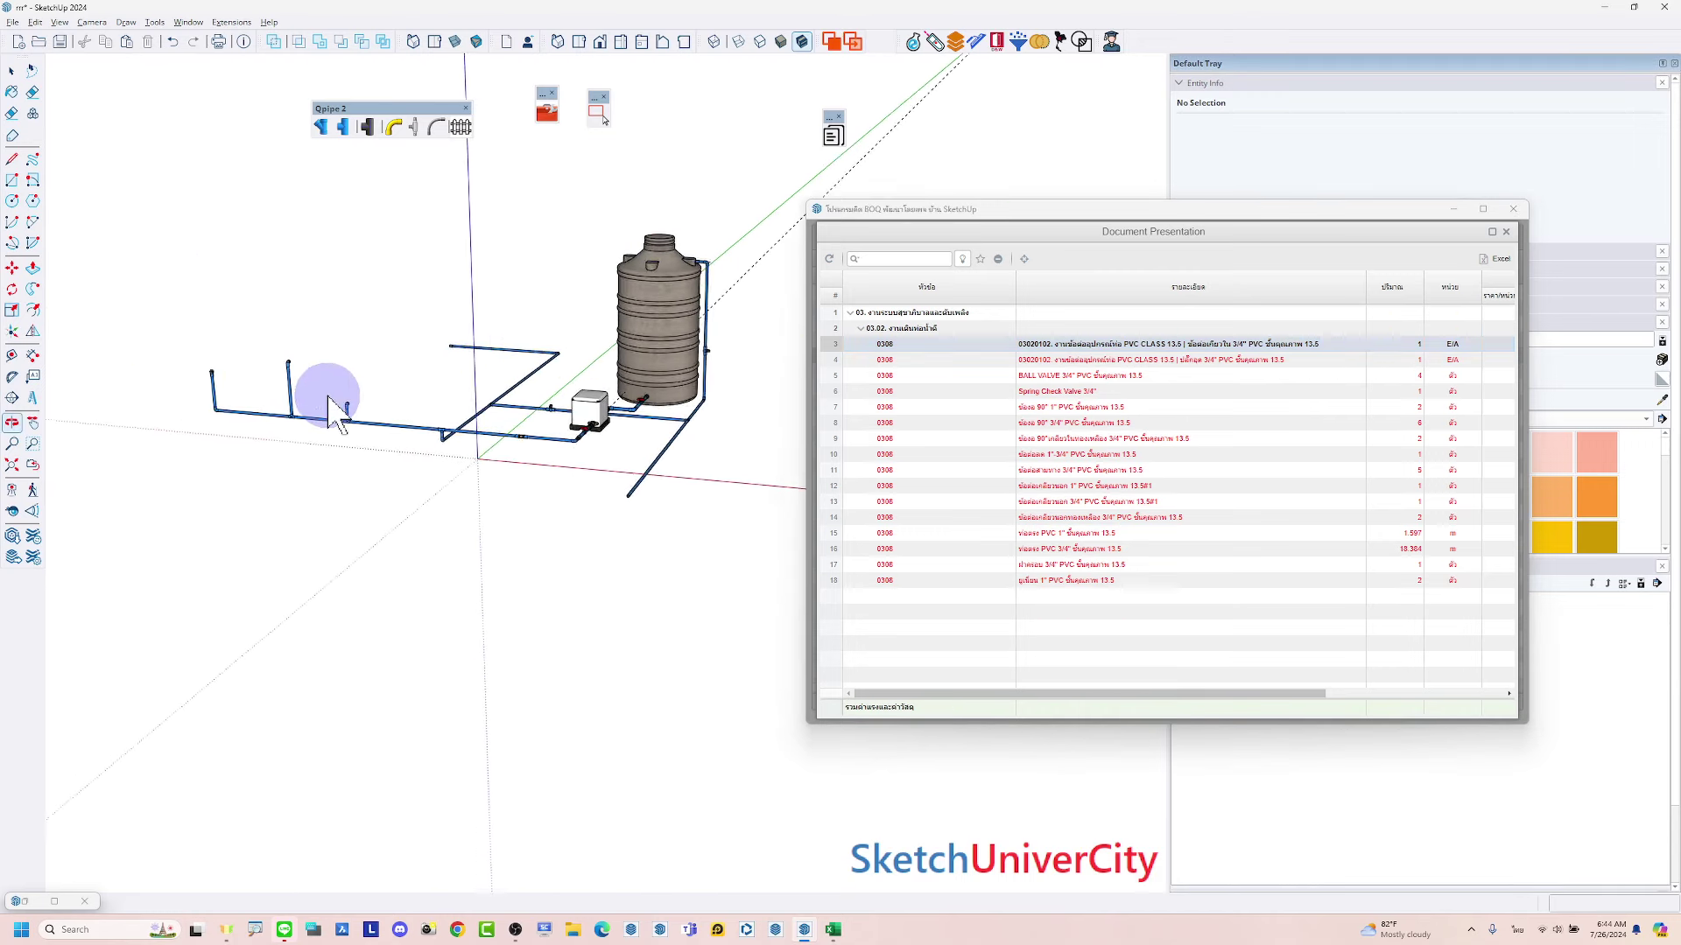
{"action": "left_click", "coordinate": [765, 43]}
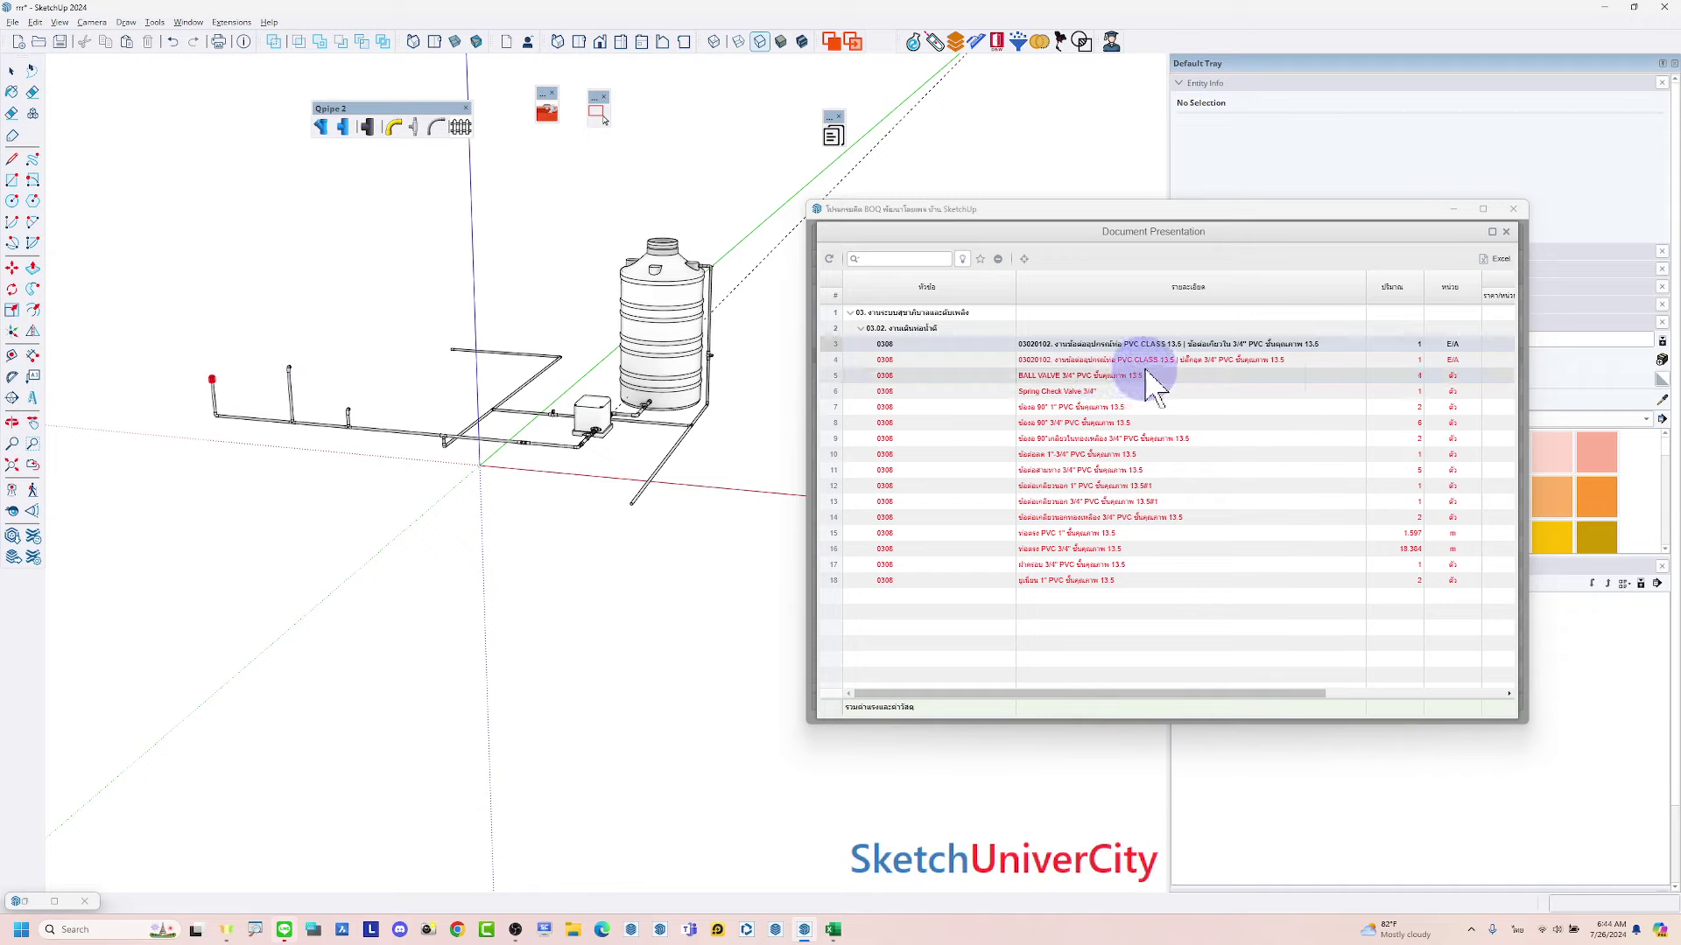
Highlight BOQ fittings in the model, including the Spring Check Valve 3/4"
{"action": "left_click", "coordinate": [1085, 344]}
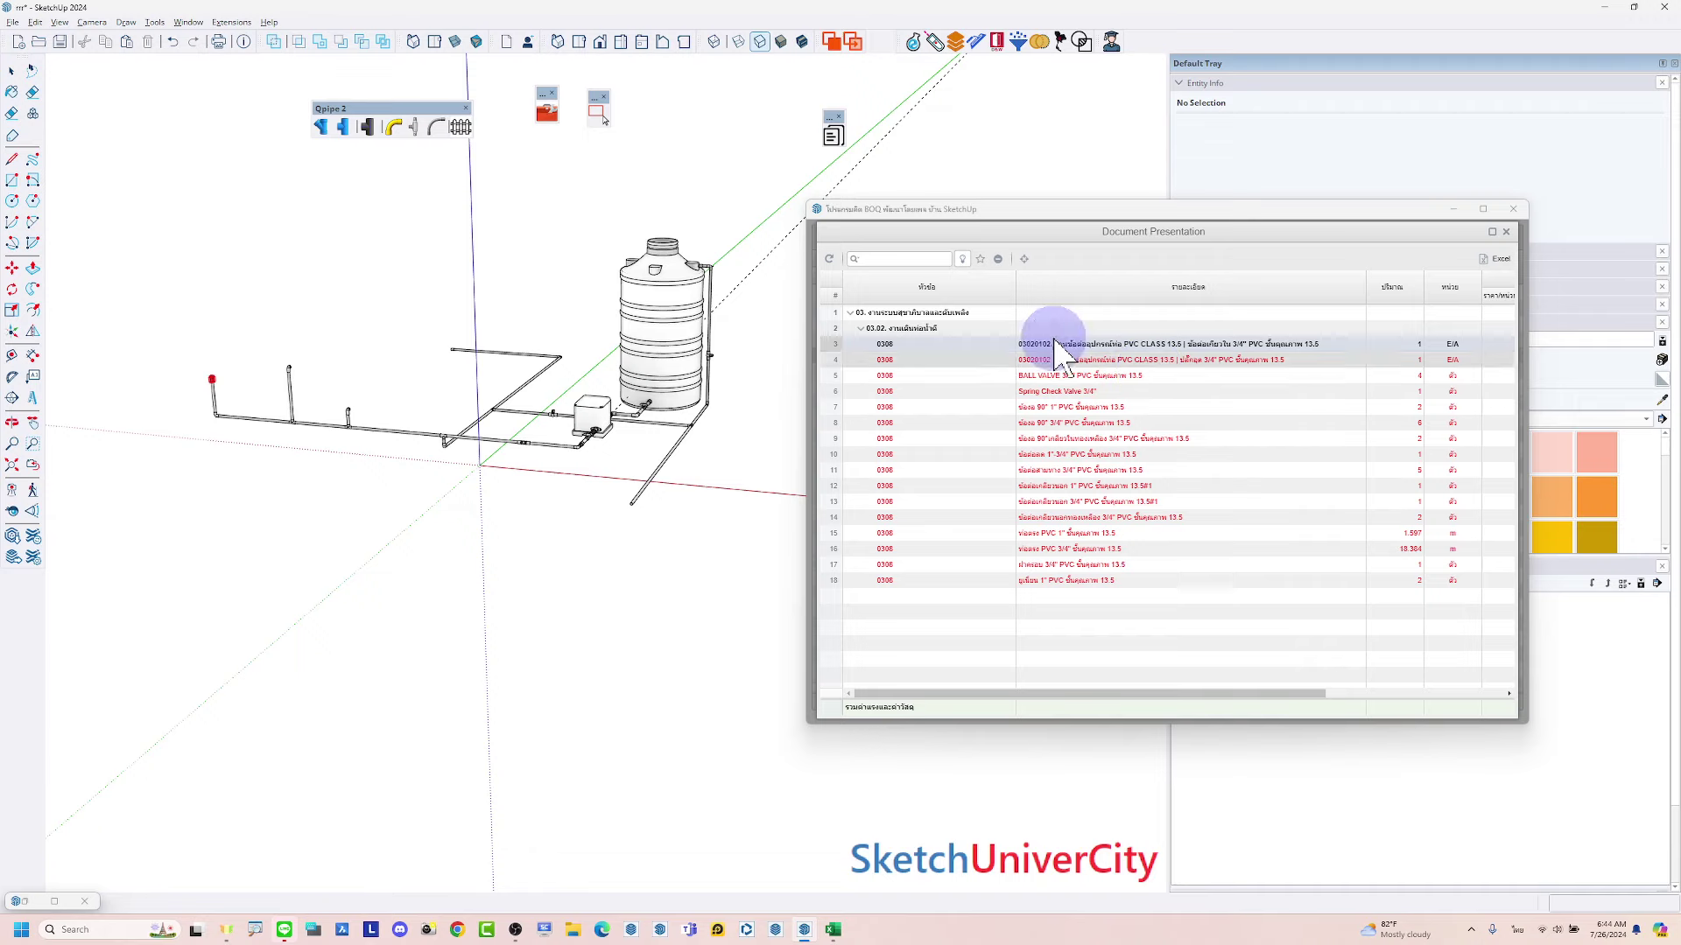
{"action": "left_click", "coordinate": [829, 259]}
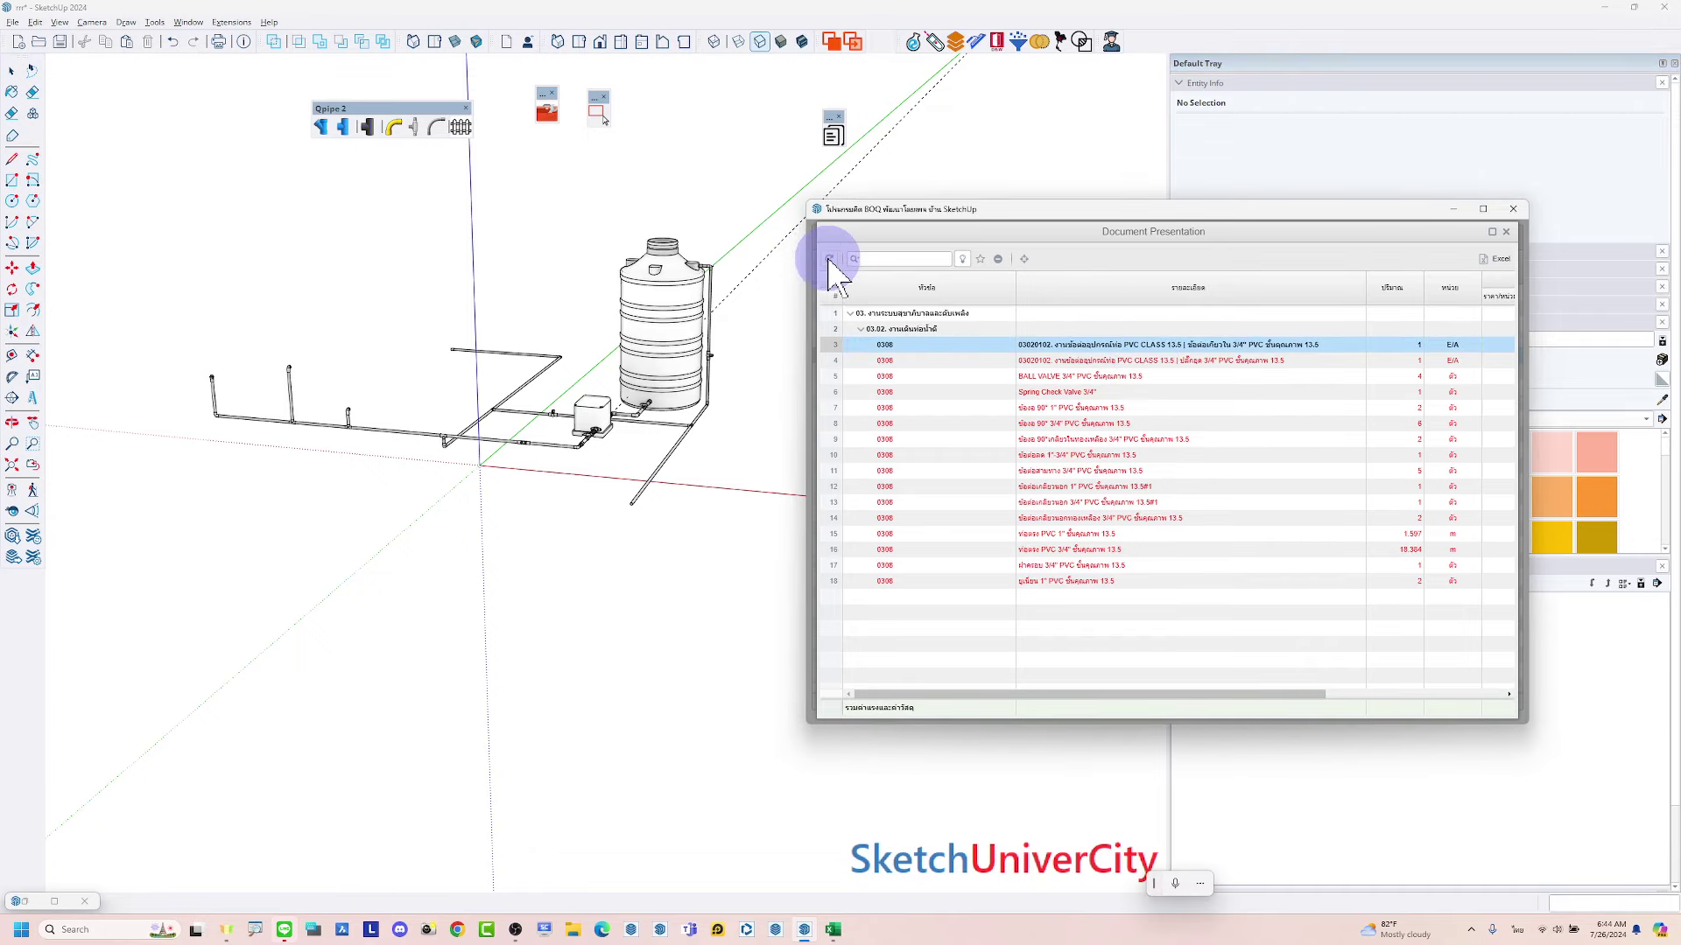
{"action": "left_click", "coordinate": [1080, 344]}
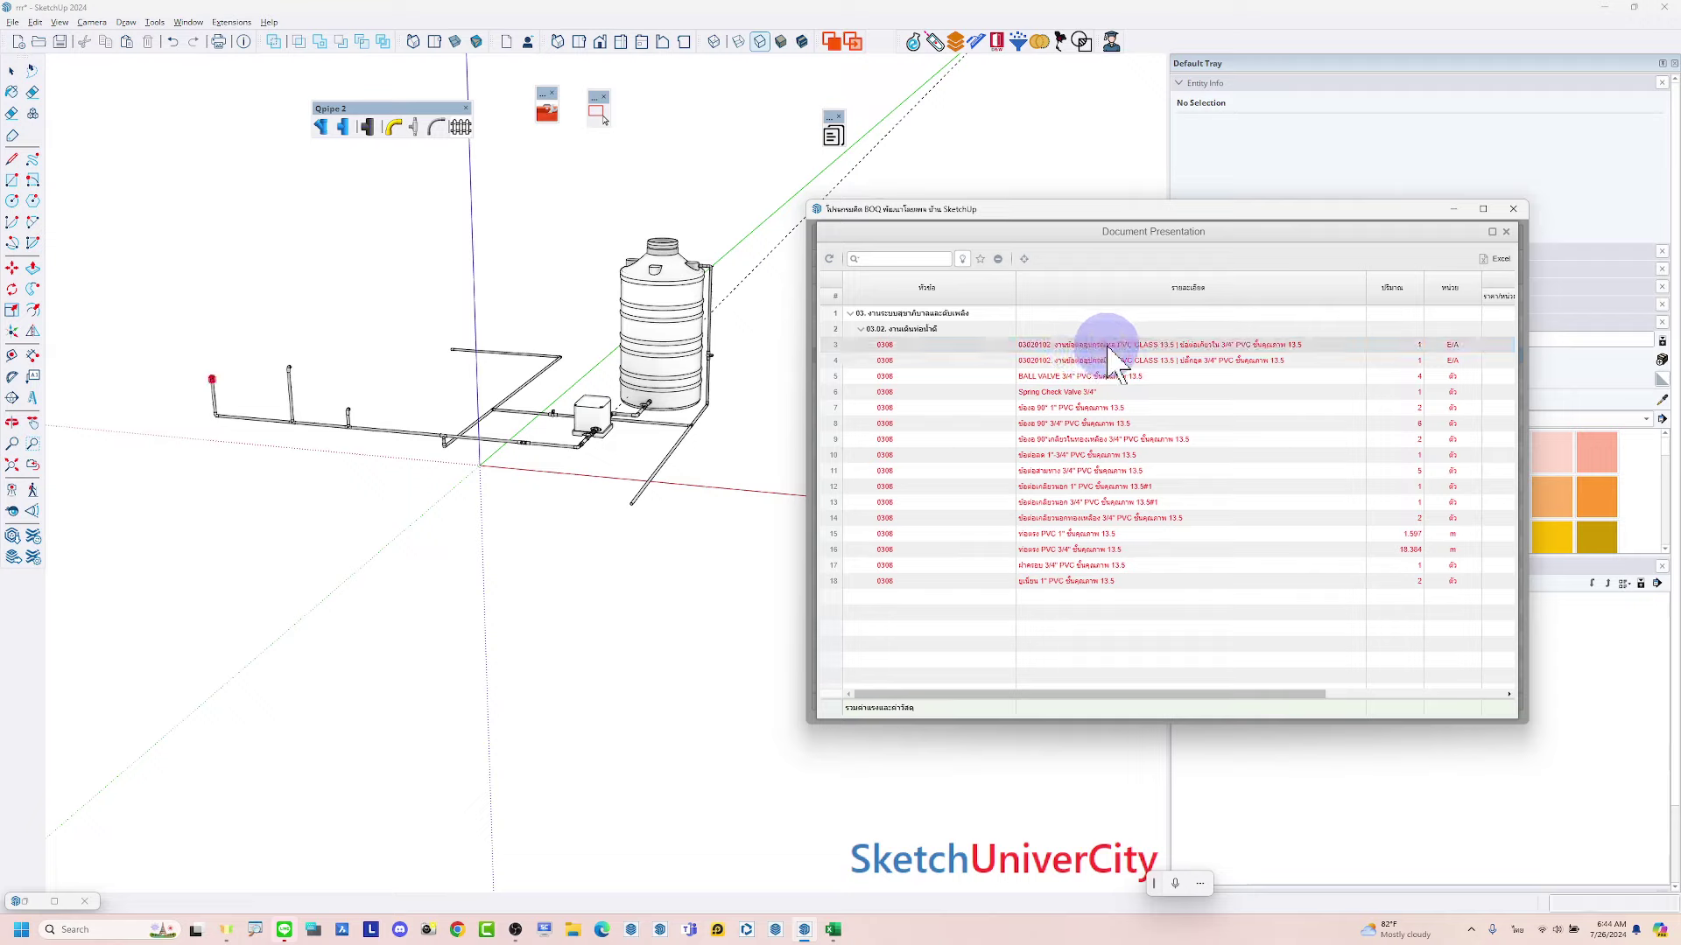
{"action": "left_click", "coordinate": [1073, 341]}
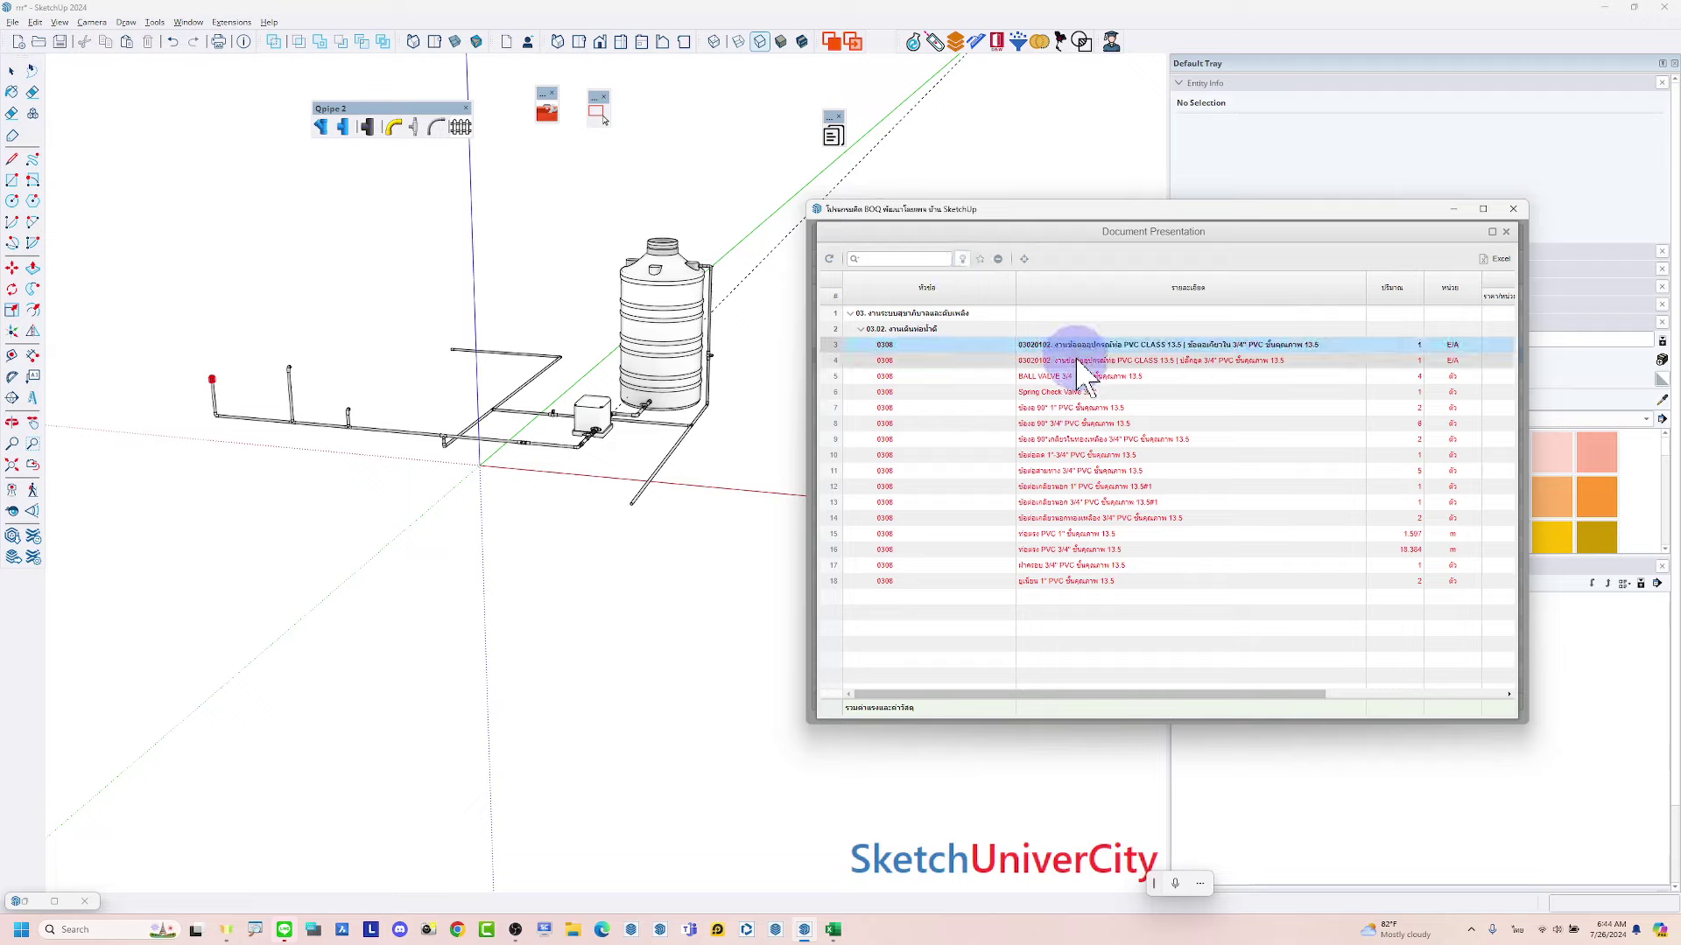
{"action": "left_click", "coordinate": [1151, 369]}
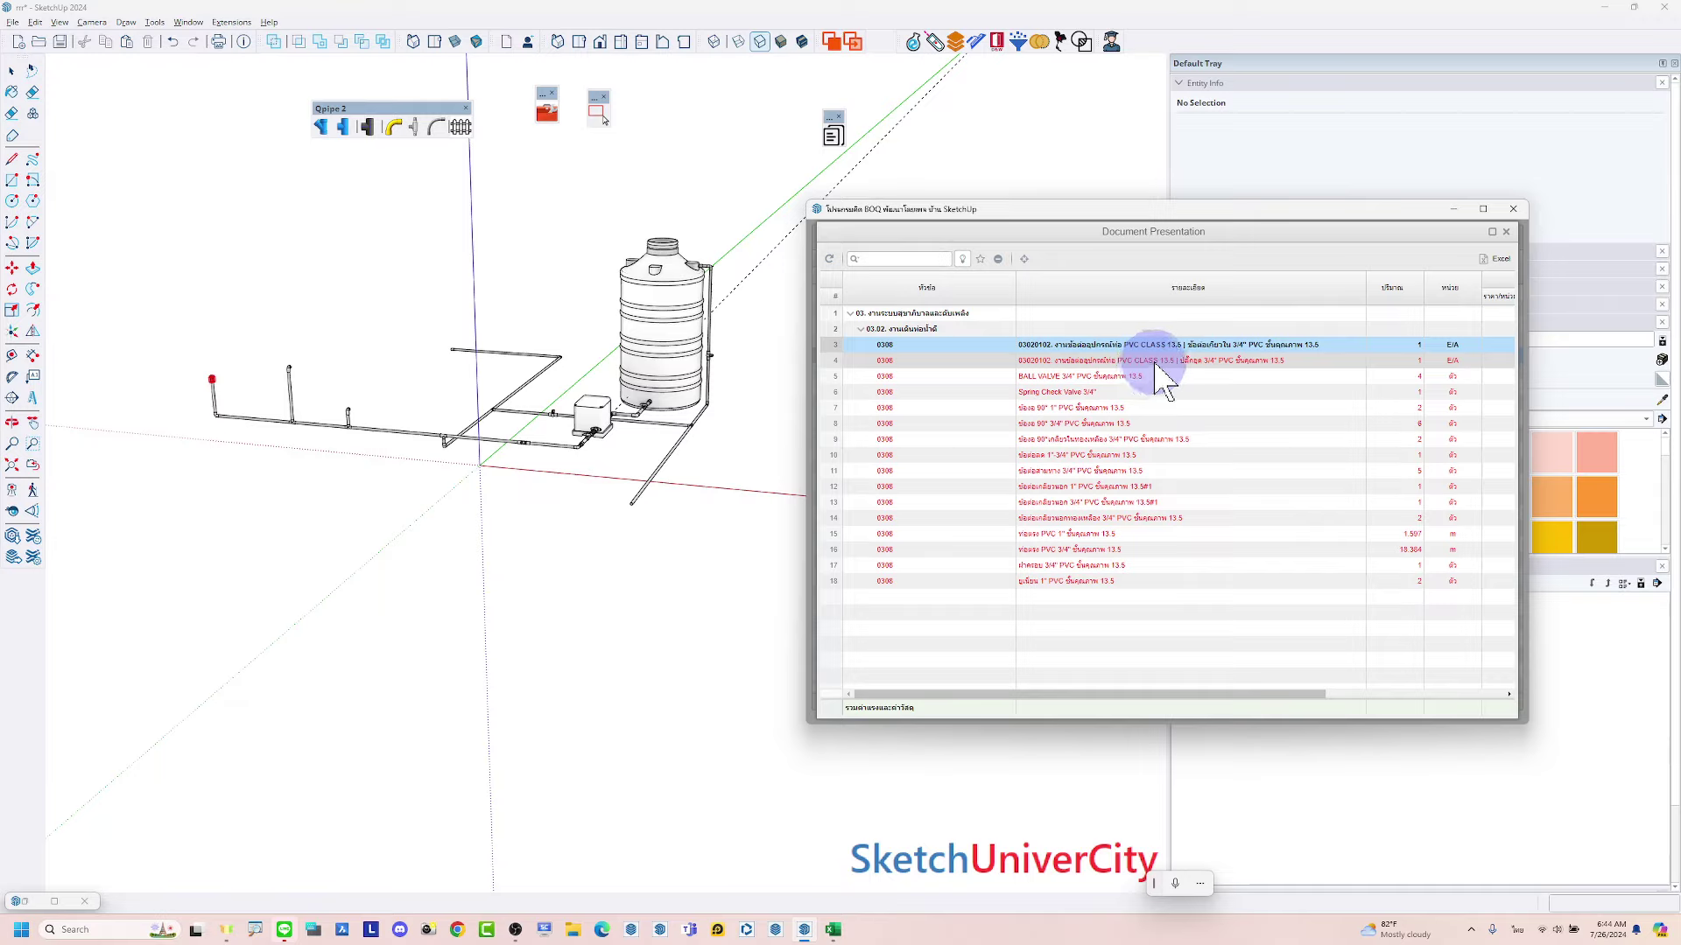
{"action": "left_click", "coordinate": [1162, 363]}
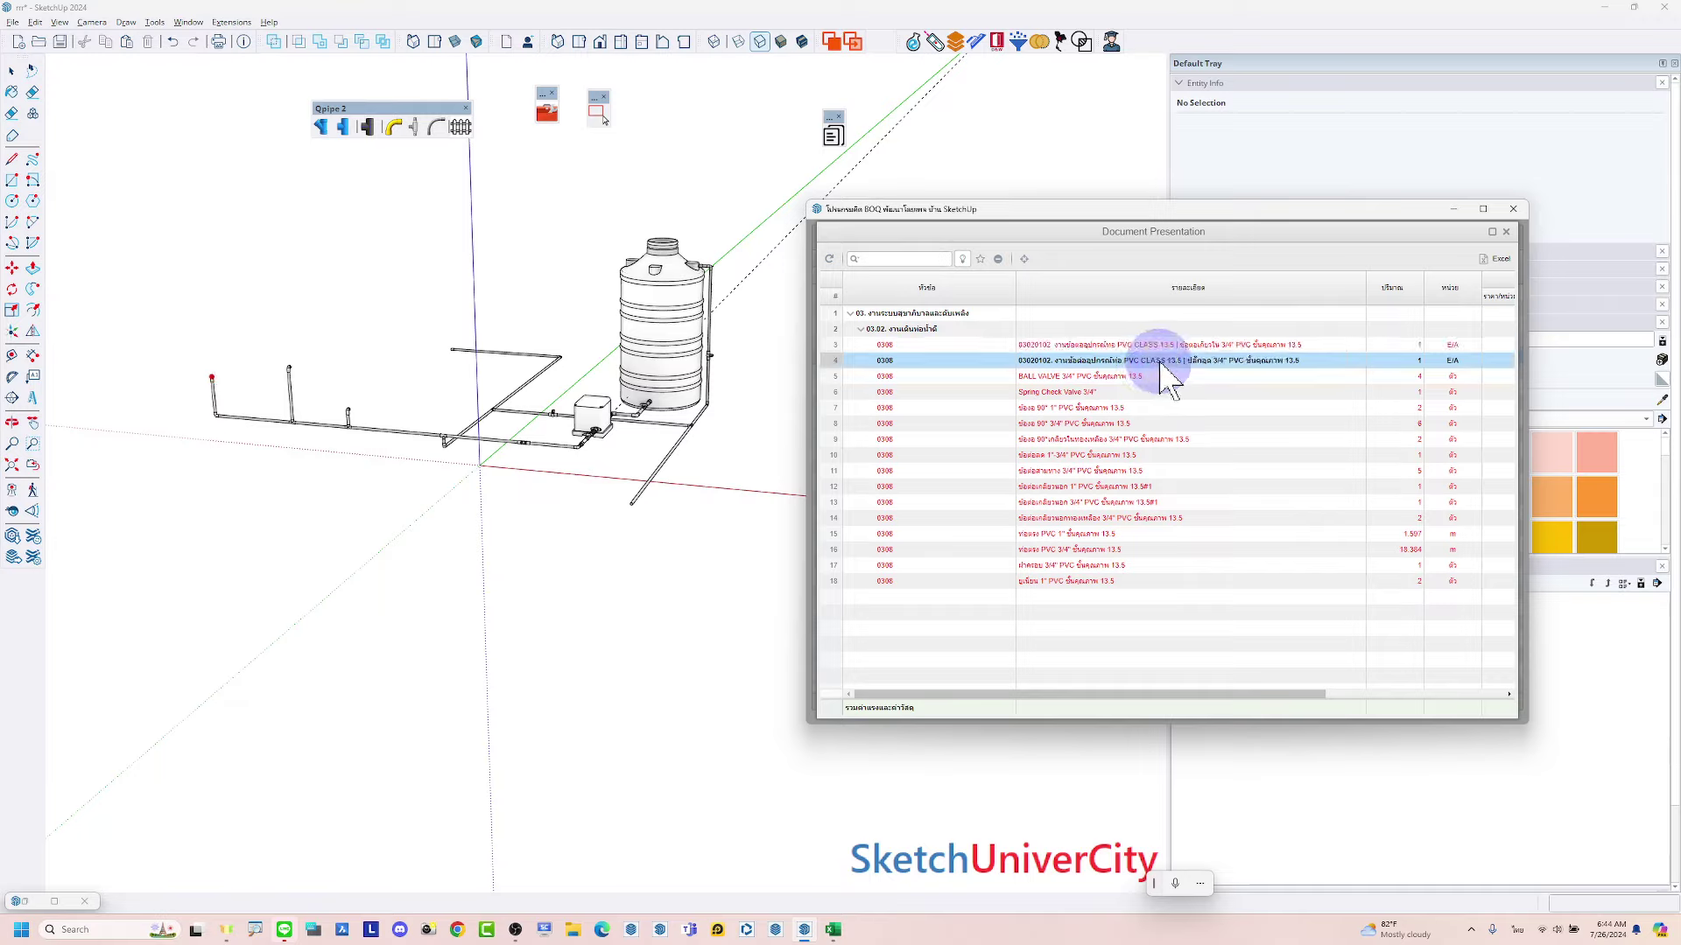
{"action": "left_click", "coordinate": [1116, 393]}
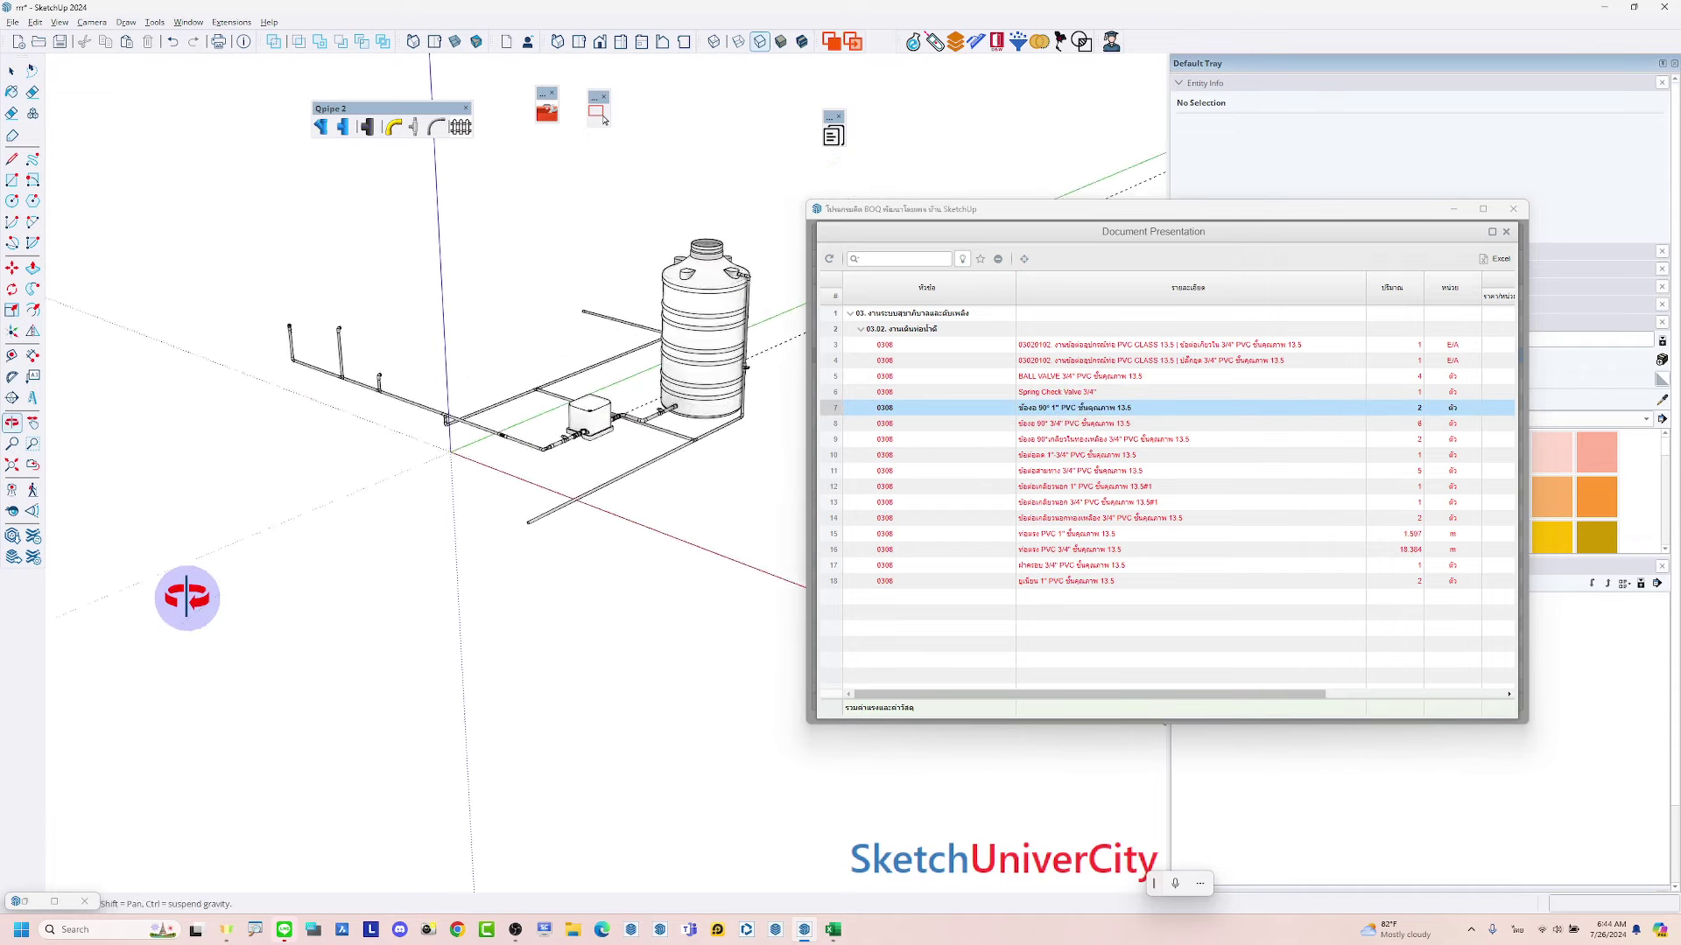
{"action": "mouse_move", "coordinate": [180, 591]}
{"action": "middle_mouse_down"}
{"action": "mouse_move", "coordinate": [535, 355]}
{"action": "mouse_move", "coordinate": [910, 364]}
{"action": "middle_mouse_up"}
{"action": "left_click", "coordinate": [1087, 435]}
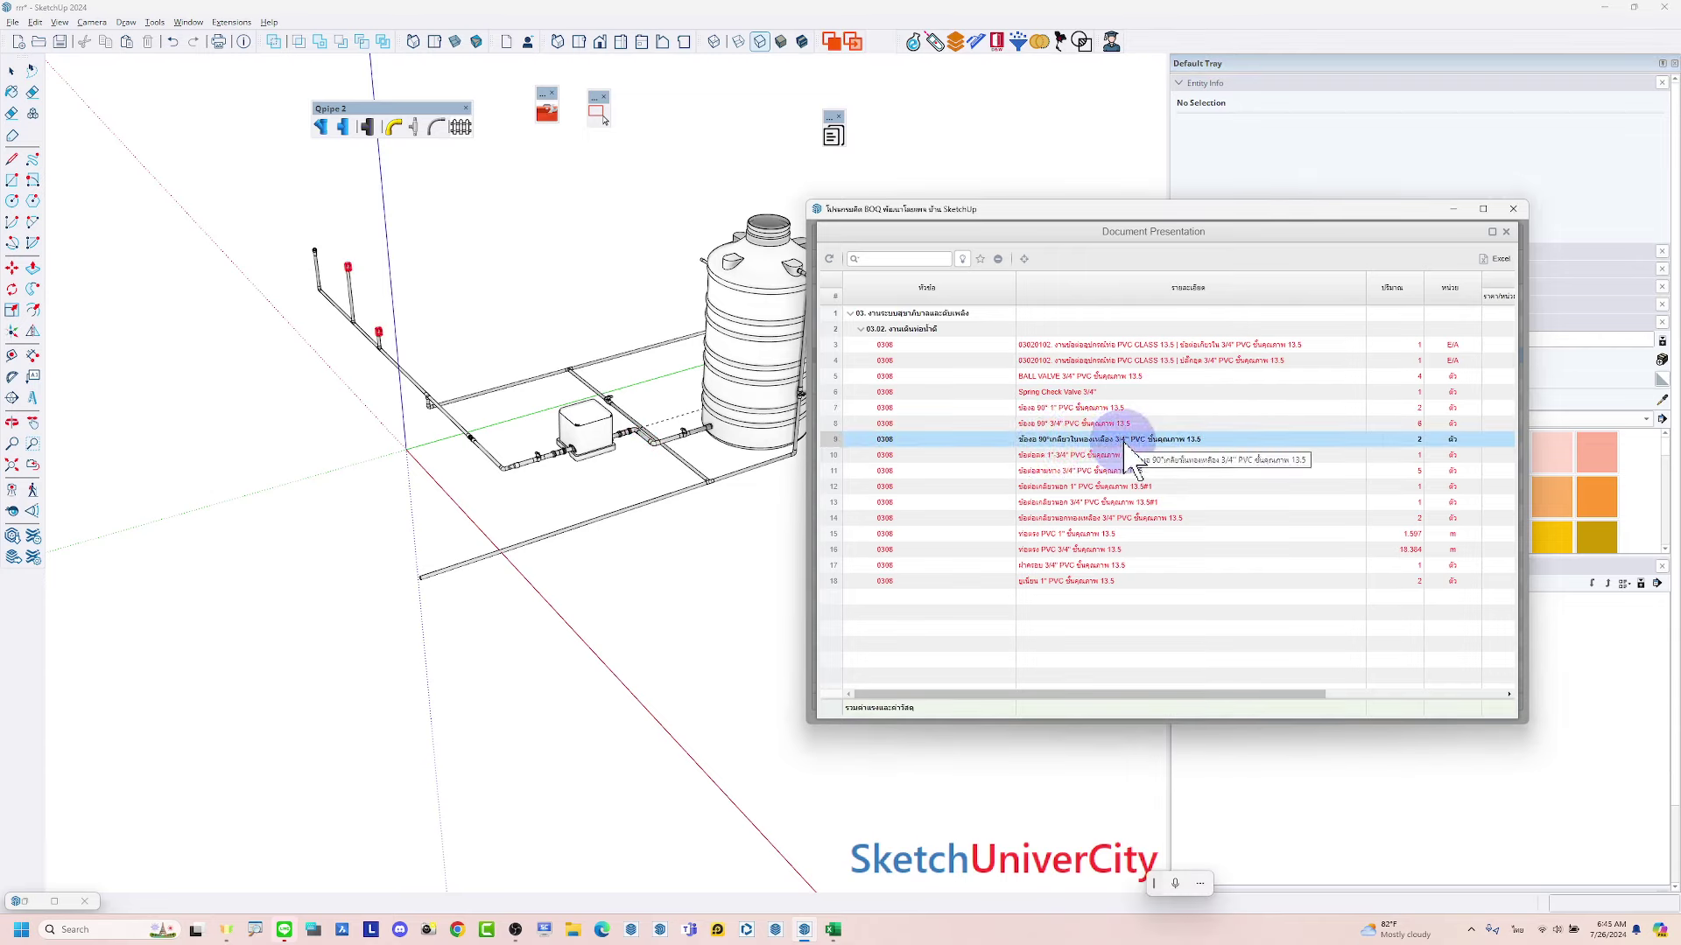
{"action": "left_click", "coordinate": [1116, 346]}
{"action": "scroll", "coordinate": [245, 254], "scroll_direction": "up", "scroll_amount": 3}
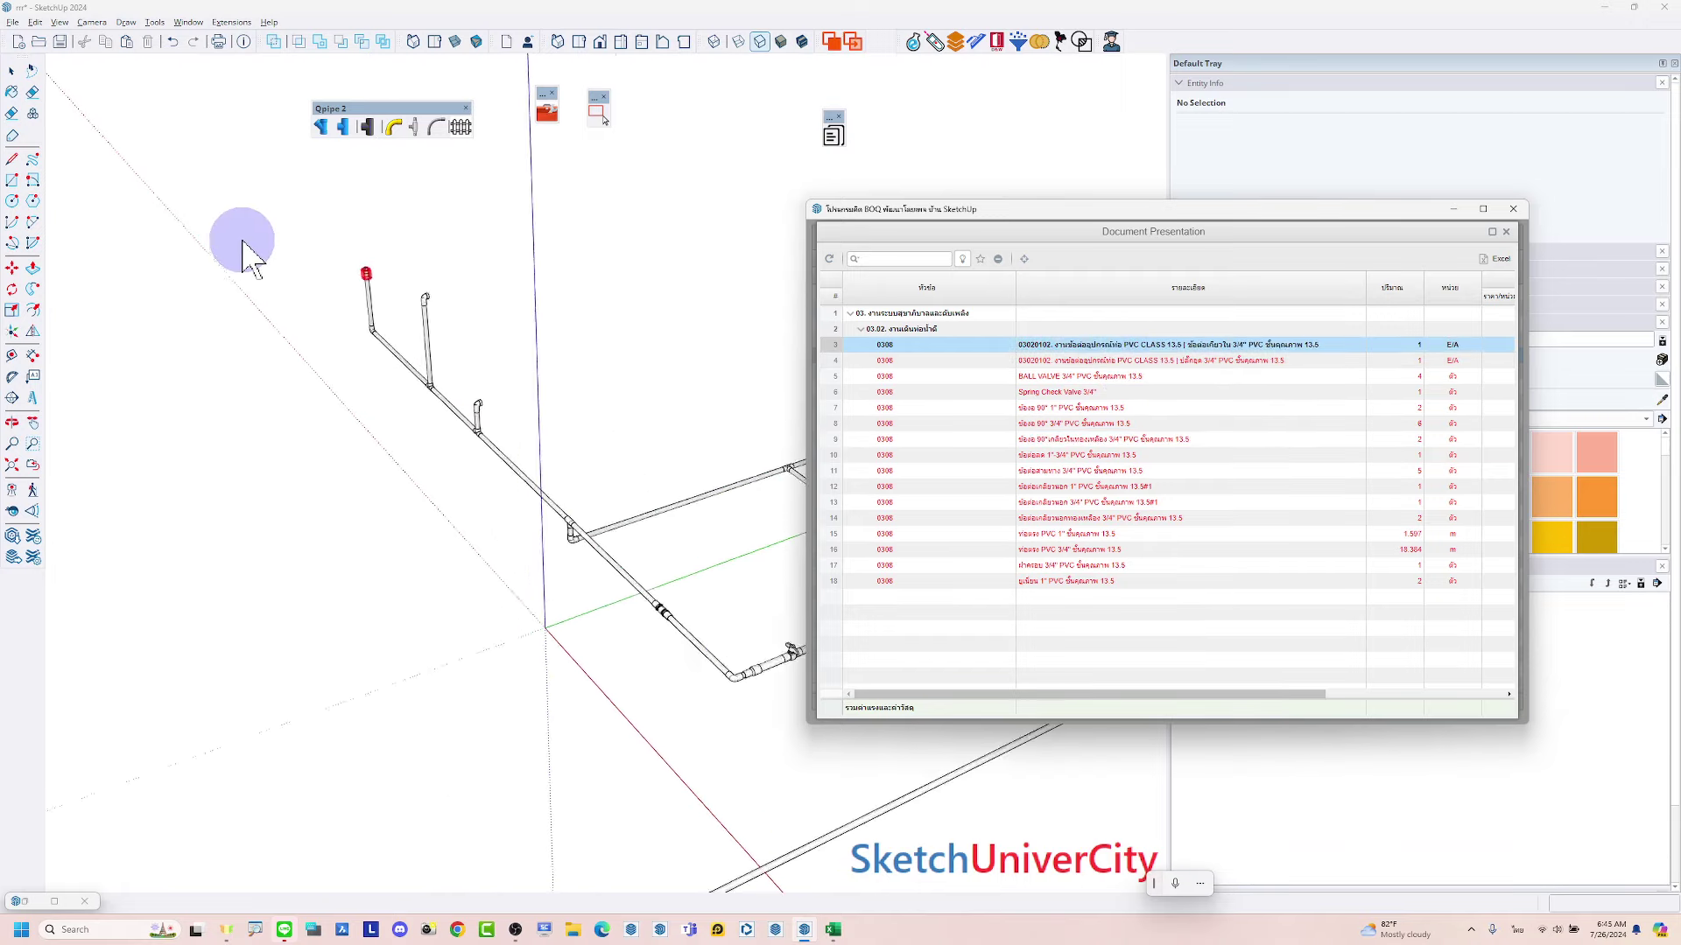
{"action": "scroll", "coordinate": [424, 281], "scroll_direction": "up", "scroll_amount": 3}
{"action": "scroll", "coordinate": [424, 281], "scroll_direction": "up", "scroll_amount": 3}
{"action": "scroll", "coordinate": [446, 306], "scroll_direction": "up", "scroll_amount": 3}
{"action": "middle_click_drag", "start_coordinate": [457, 330], "coordinate": [477, 273]}
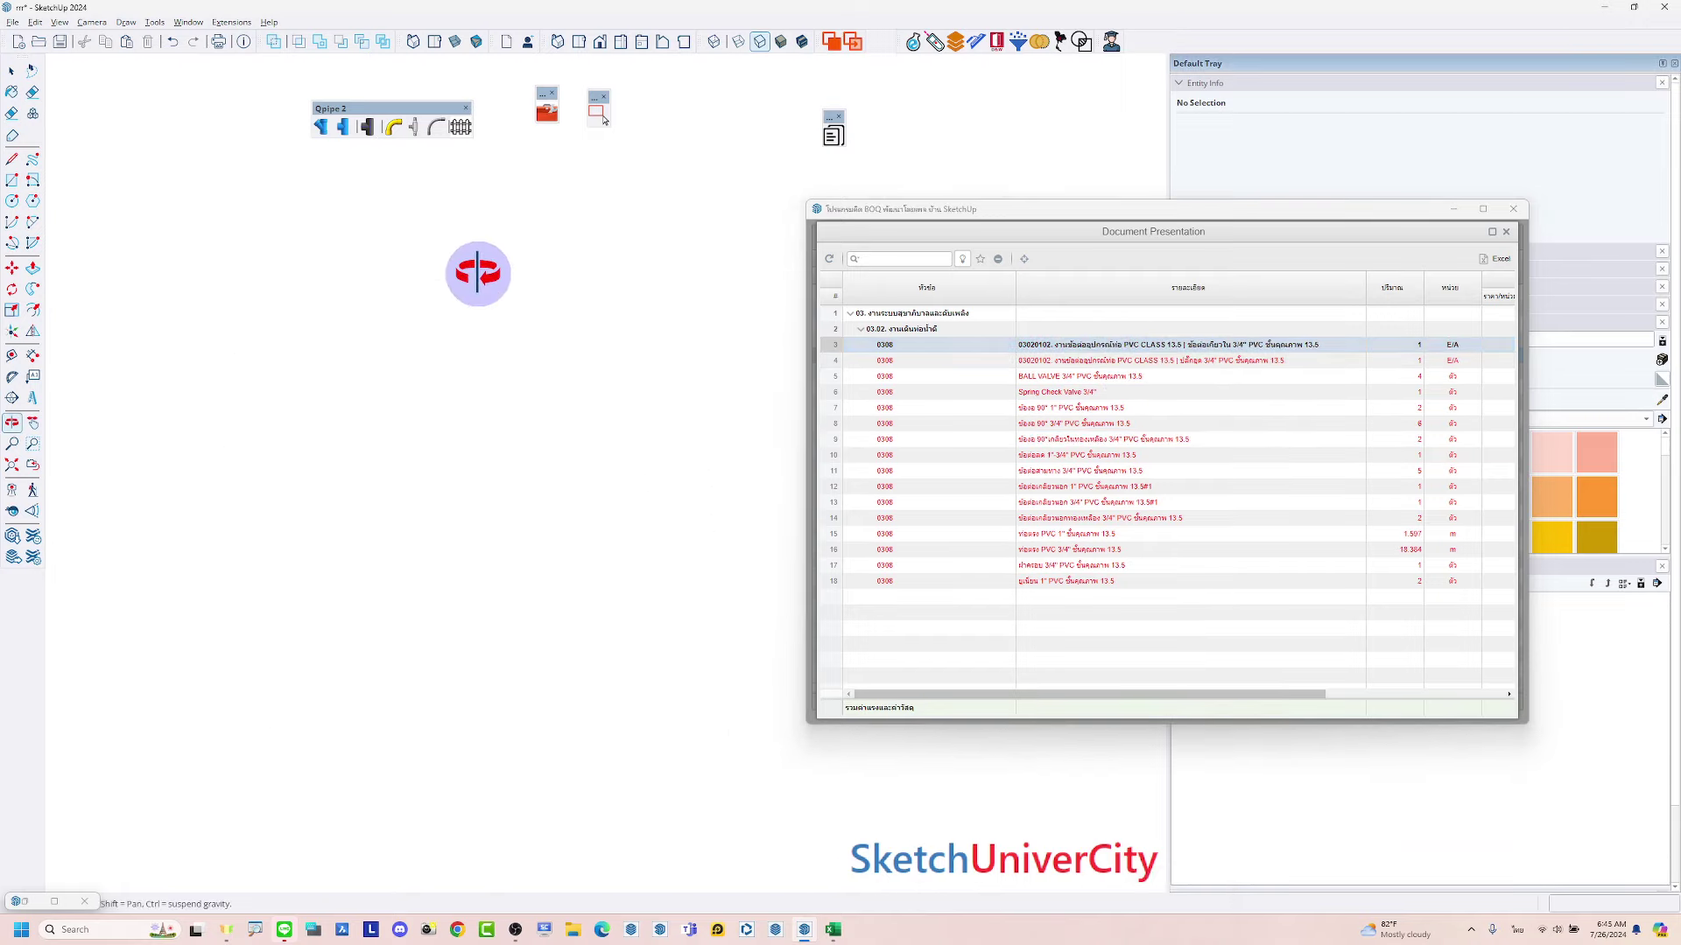
{"action": "scroll", "coordinate": [364, 499], "scroll_direction": "down", "scroll_amount": 2}
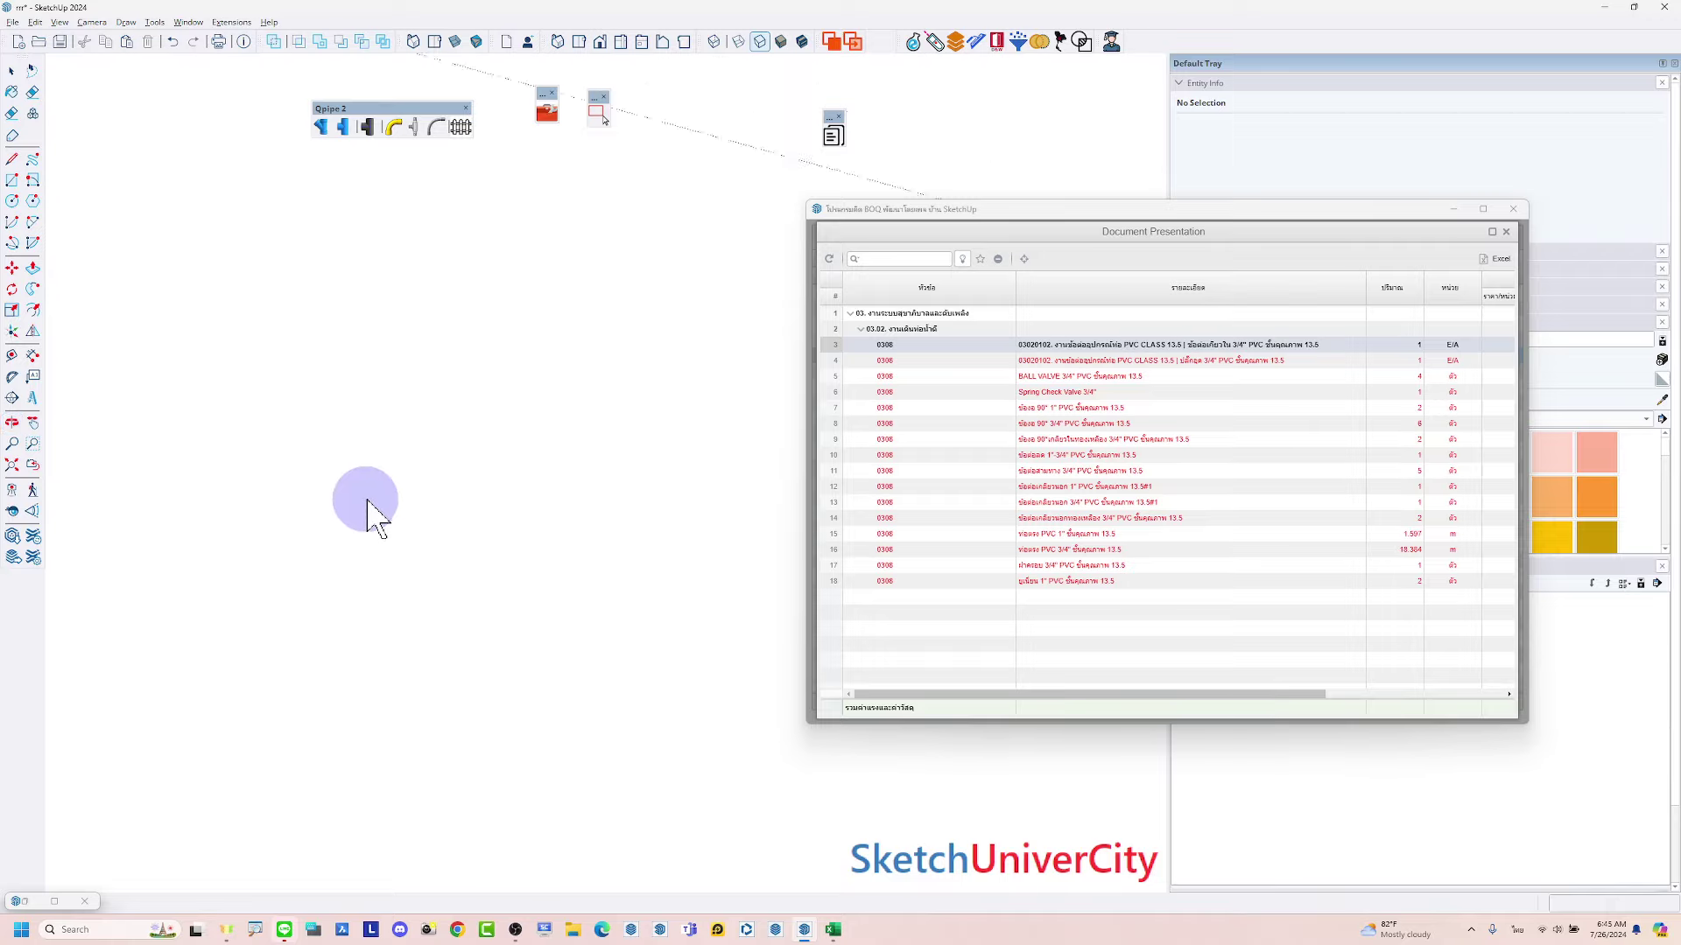
{"action": "scroll", "coordinate": [365, 499], "scroll_direction": "down", "scroll_amount": 3}
{"action": "scroll", "coordinate": [435, 188], "scroll_direction": "down", "scroll_amount": 2}
{"action": "scroll", "coordinate": [453, 196], "scroll_direction": "up", "scroll_amount": 2}
{"action": "scroll", "coordinate": [455, 206], "scroll_direction": "up", "scroll_amount": 1}
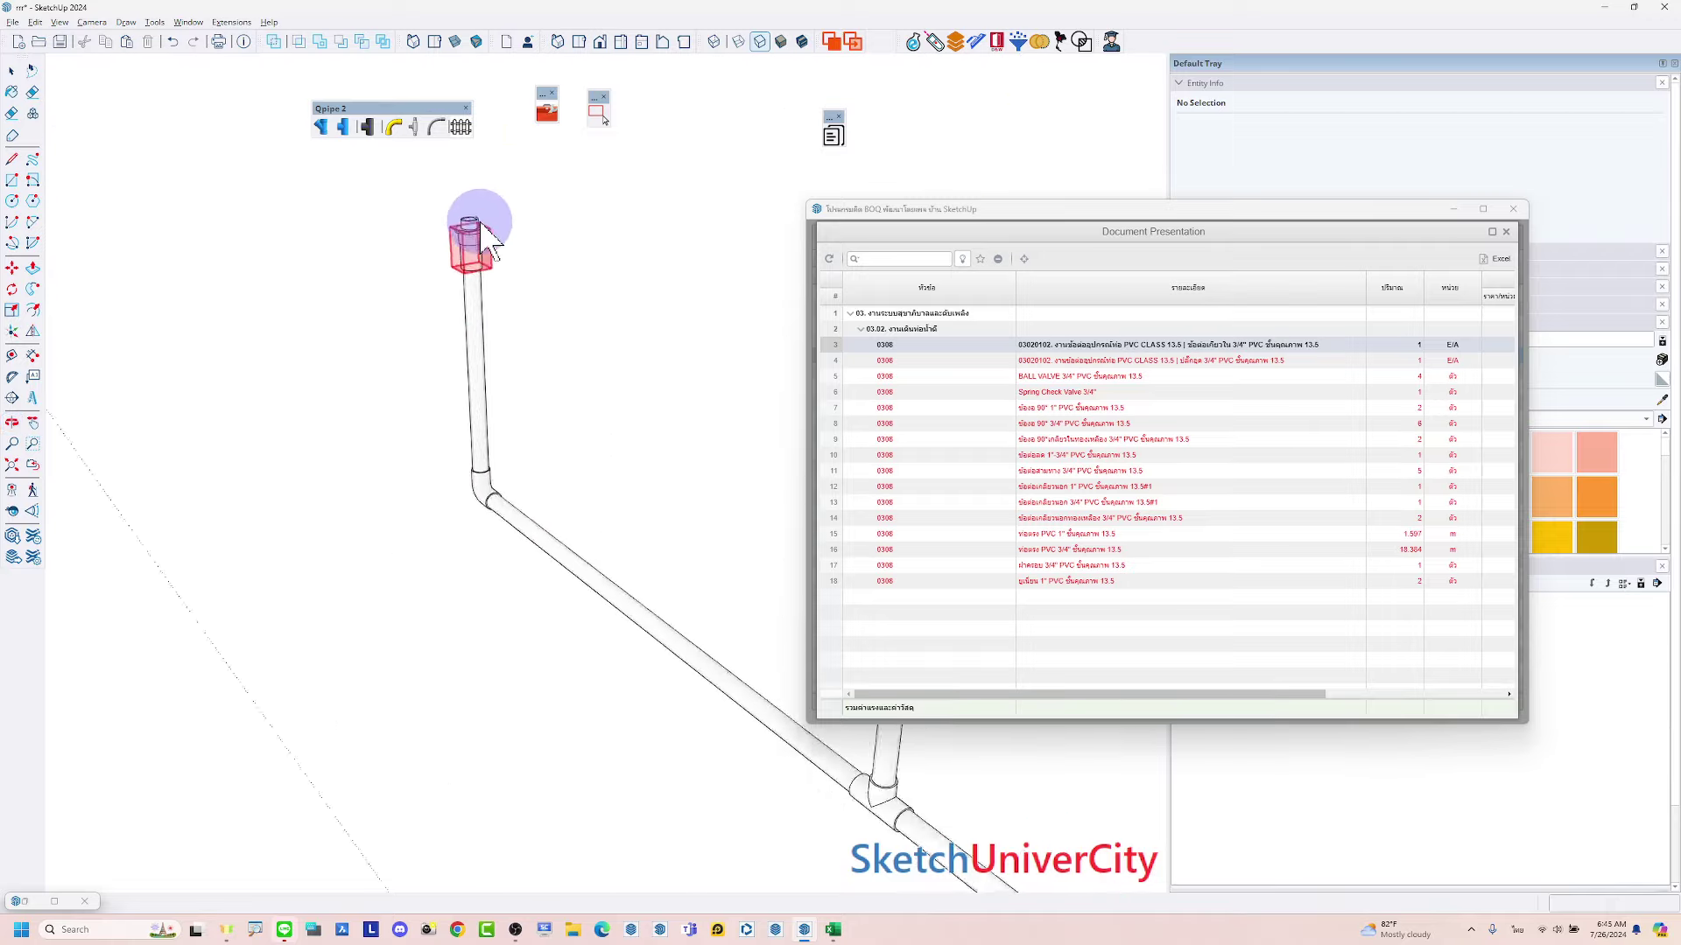
{"action": "scroll", "coordinate": [474, 229], "scroll_direction": "up", "scroll_amount": 2}
{"action": "scroll", "coordinate": [475, 231], "scroll_direction": "up", "scroll_amount": 2}
{"action": "scroll", "coordinate": [474, 231], "scroll_direction": "up", "scroll_amount": 1}
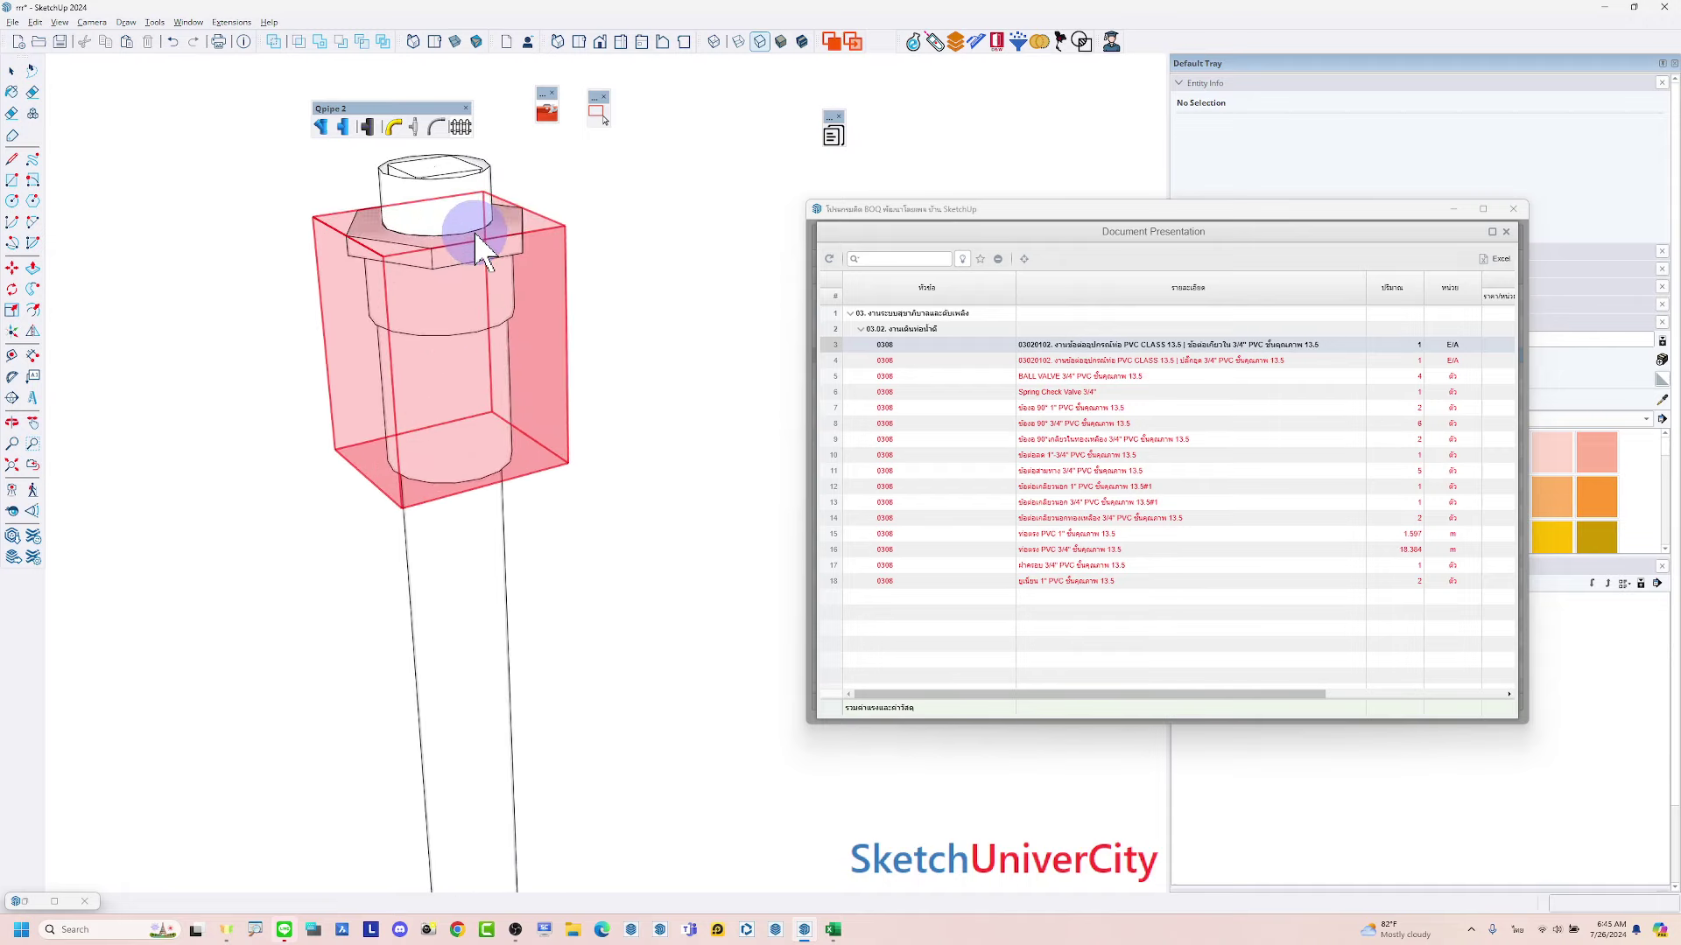
{"action": "left_click", "coordinate": [1044, 360]}
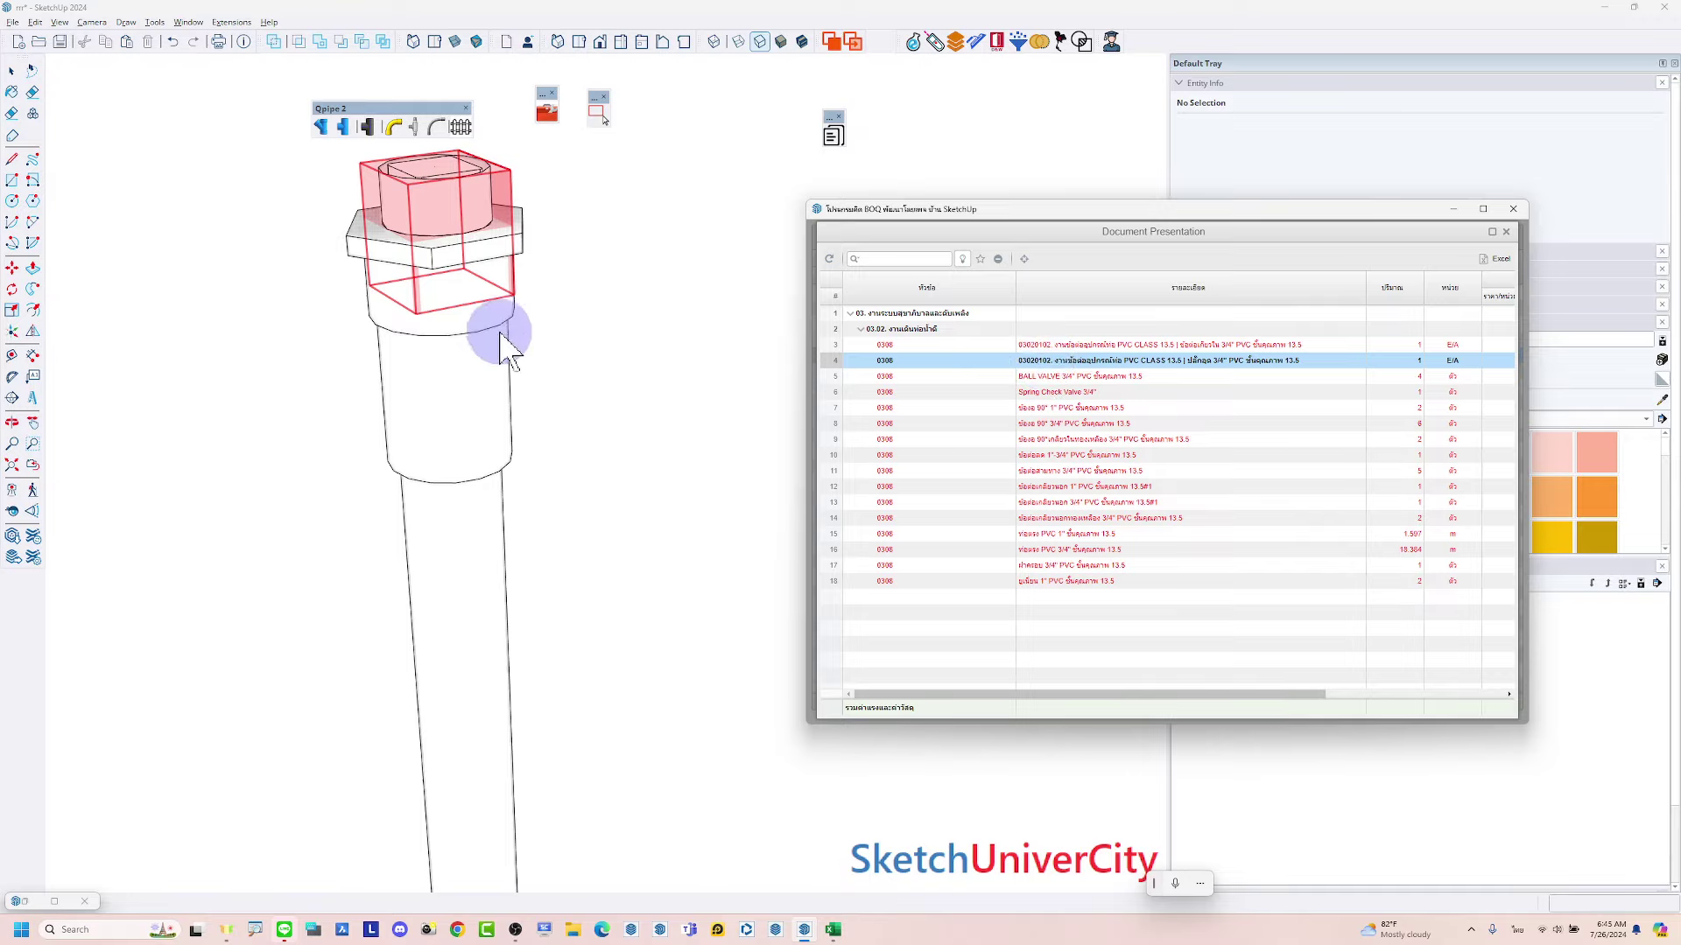
{"action": "left_click", "coordinate": [1053, 375]}
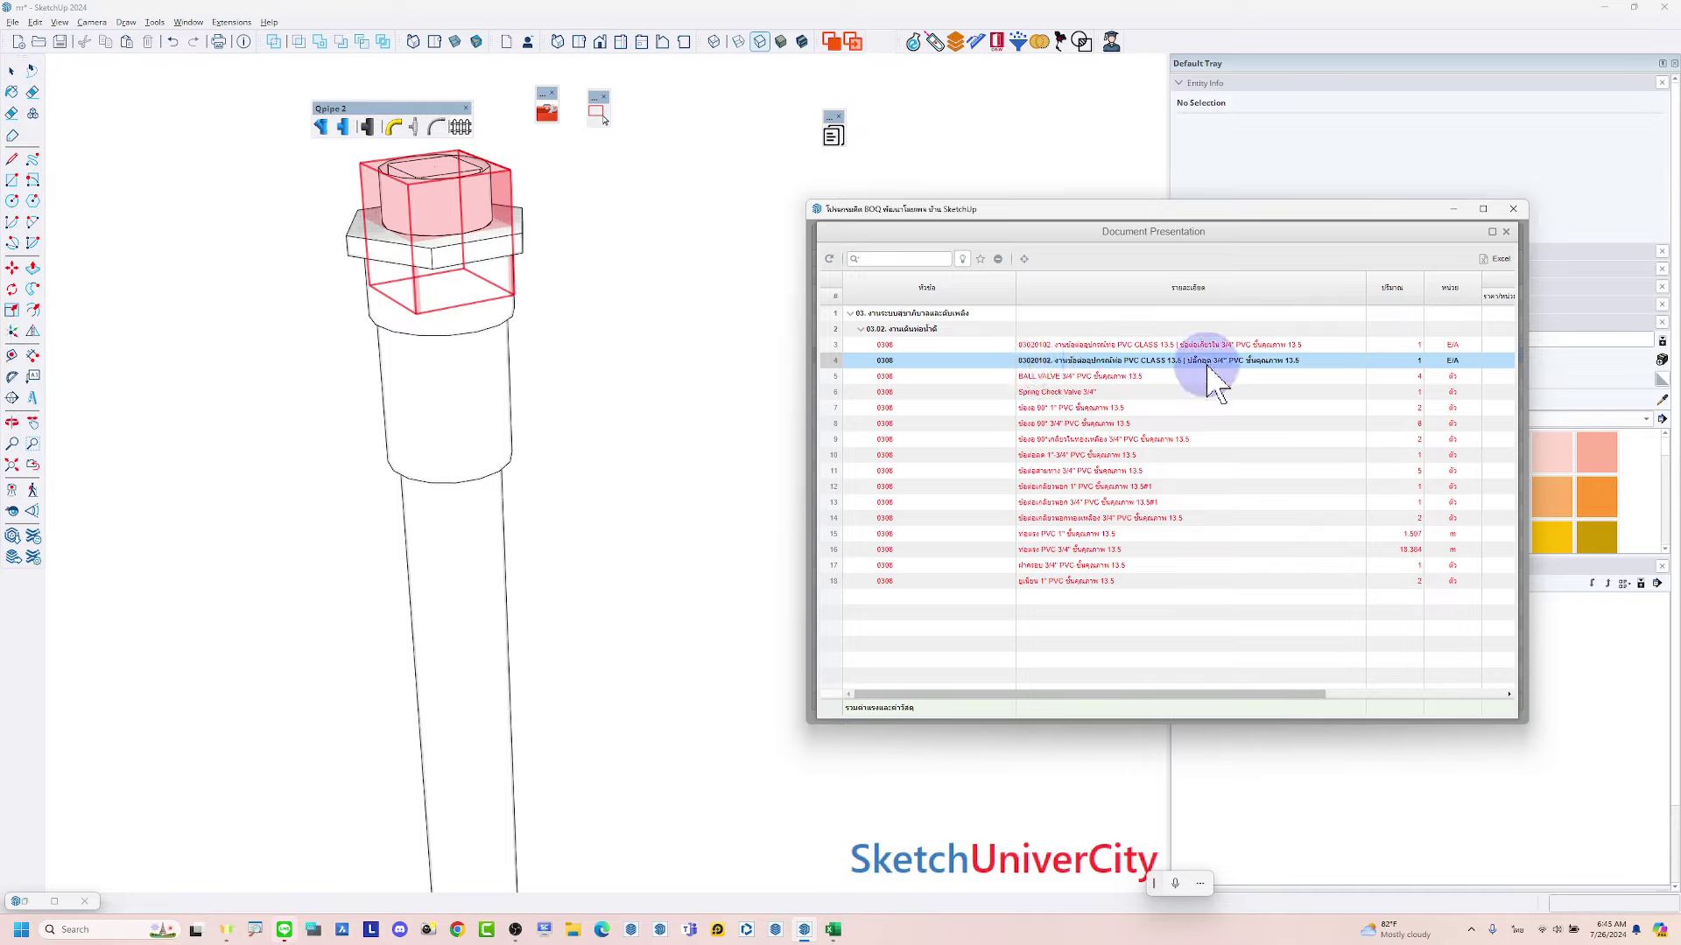
{"action": "left_click", "coordinate": [1157, 346]}
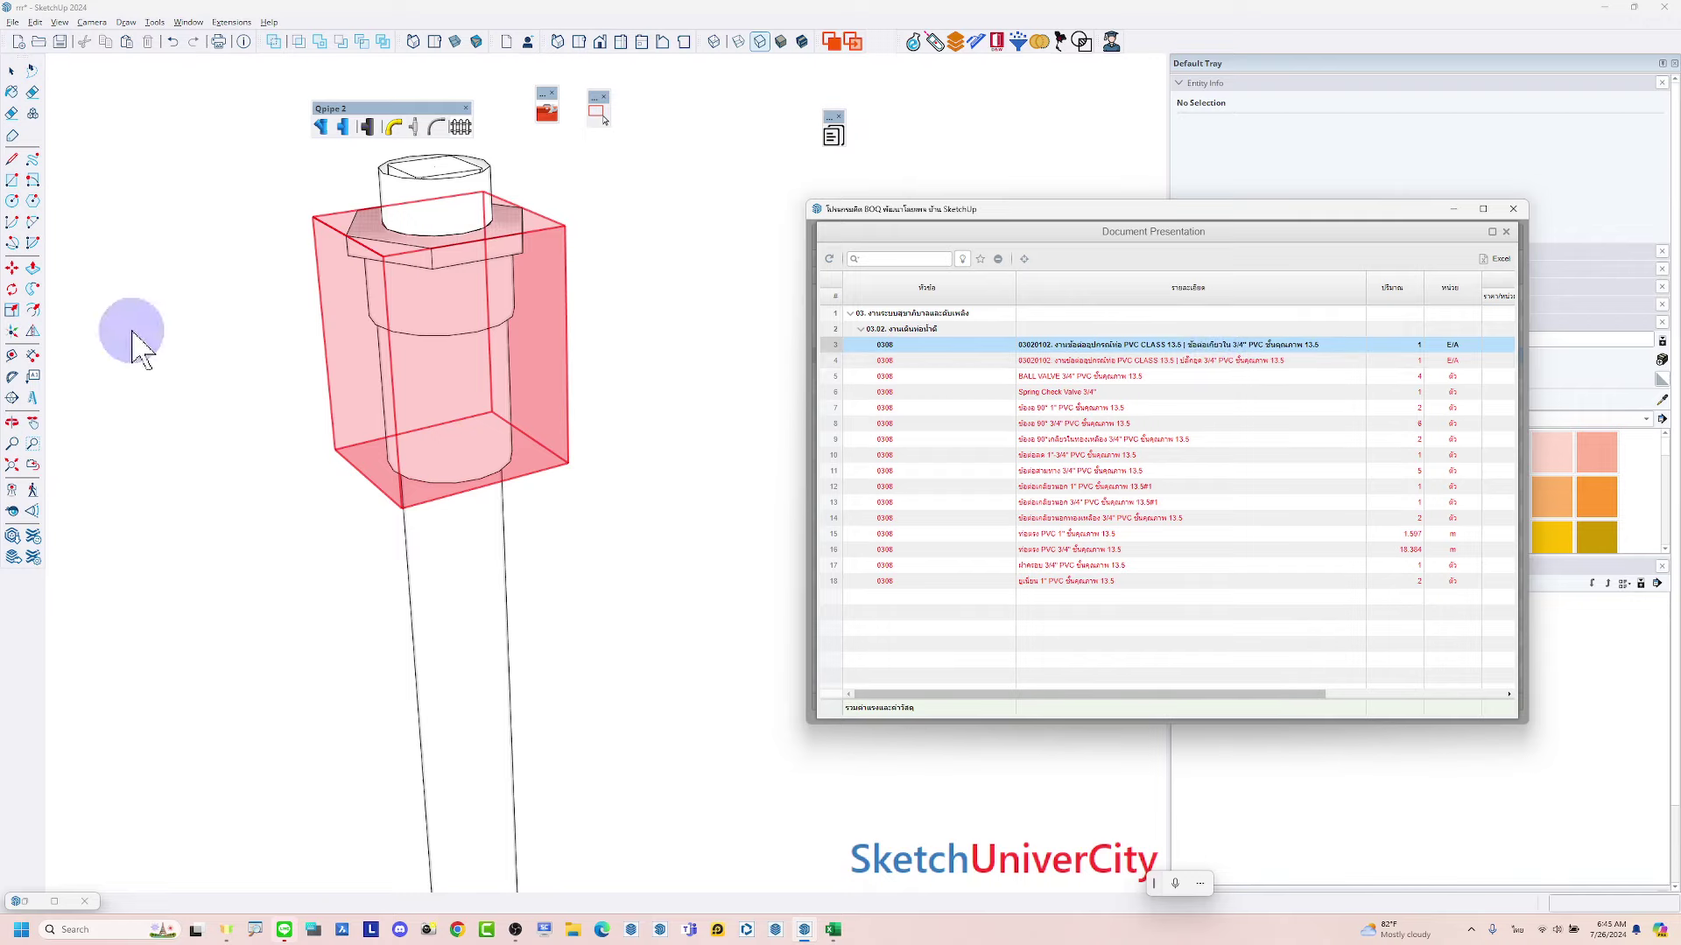
{"action": "scroll", "coordinate": [401, 277], "scroll_direction": "down", "scroll_amount": 3}
{"action": "scroll", "coordinate": [397, 270], "scroll_direction": "down", "scroll_amount": 3}
{"action": "scroll", "coordinate": [396, 270], "scroll_direction": "down", "scroll_amount": 3}
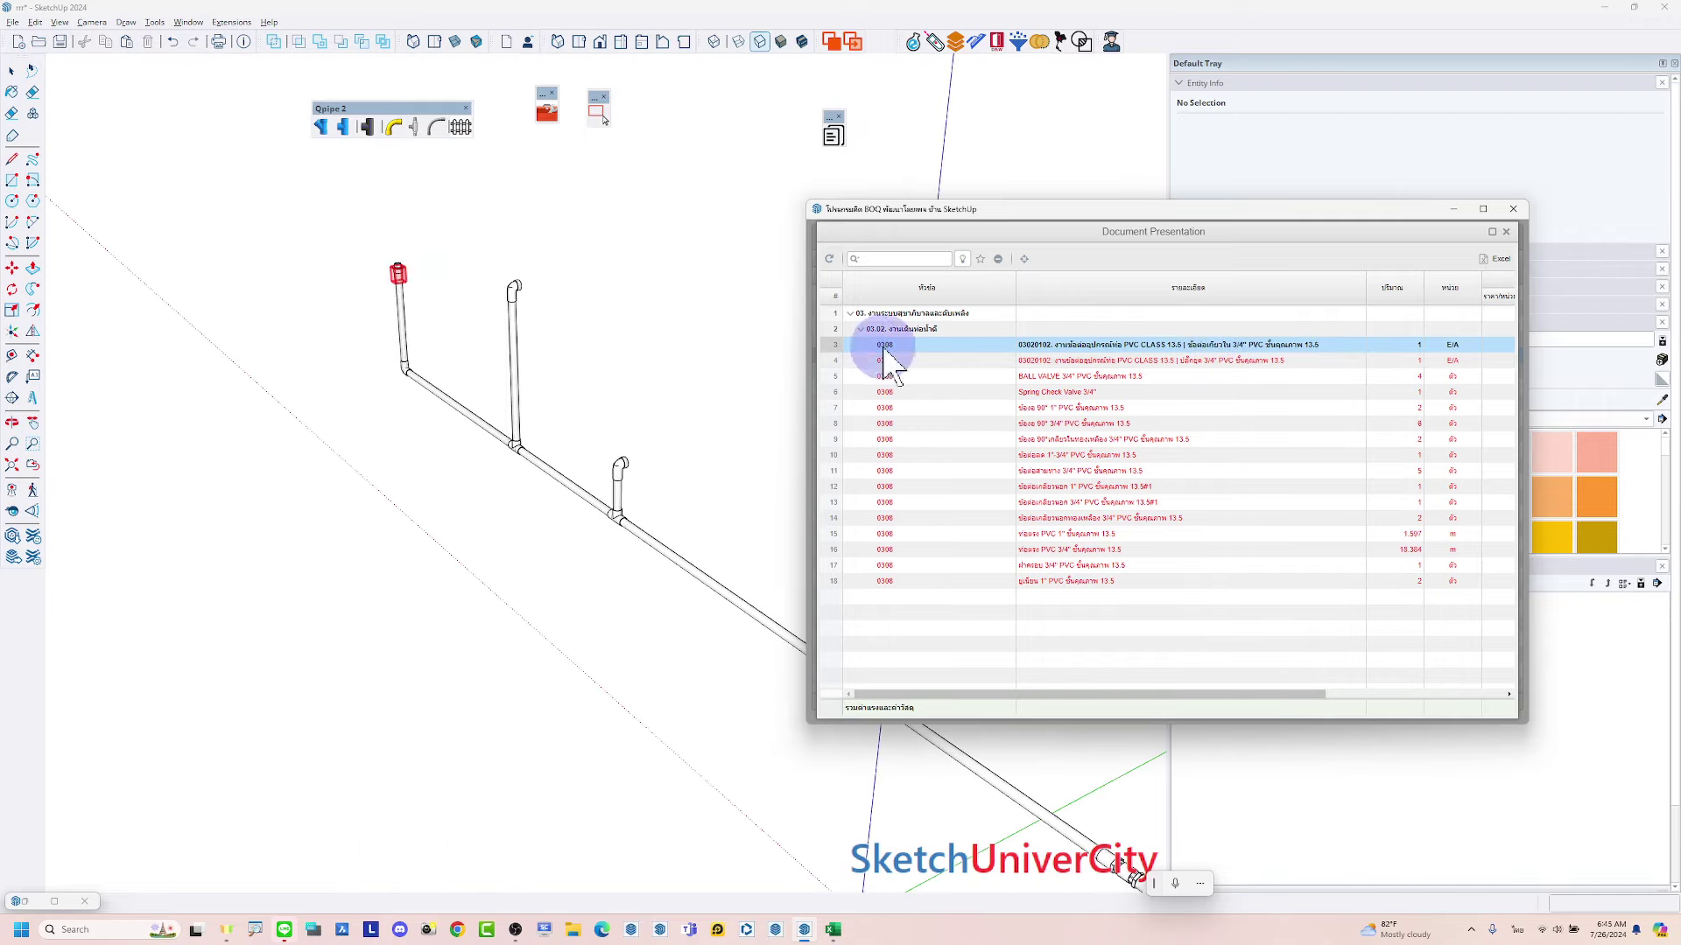
{"action": "left_click", "coordinate": [1086, 581]}
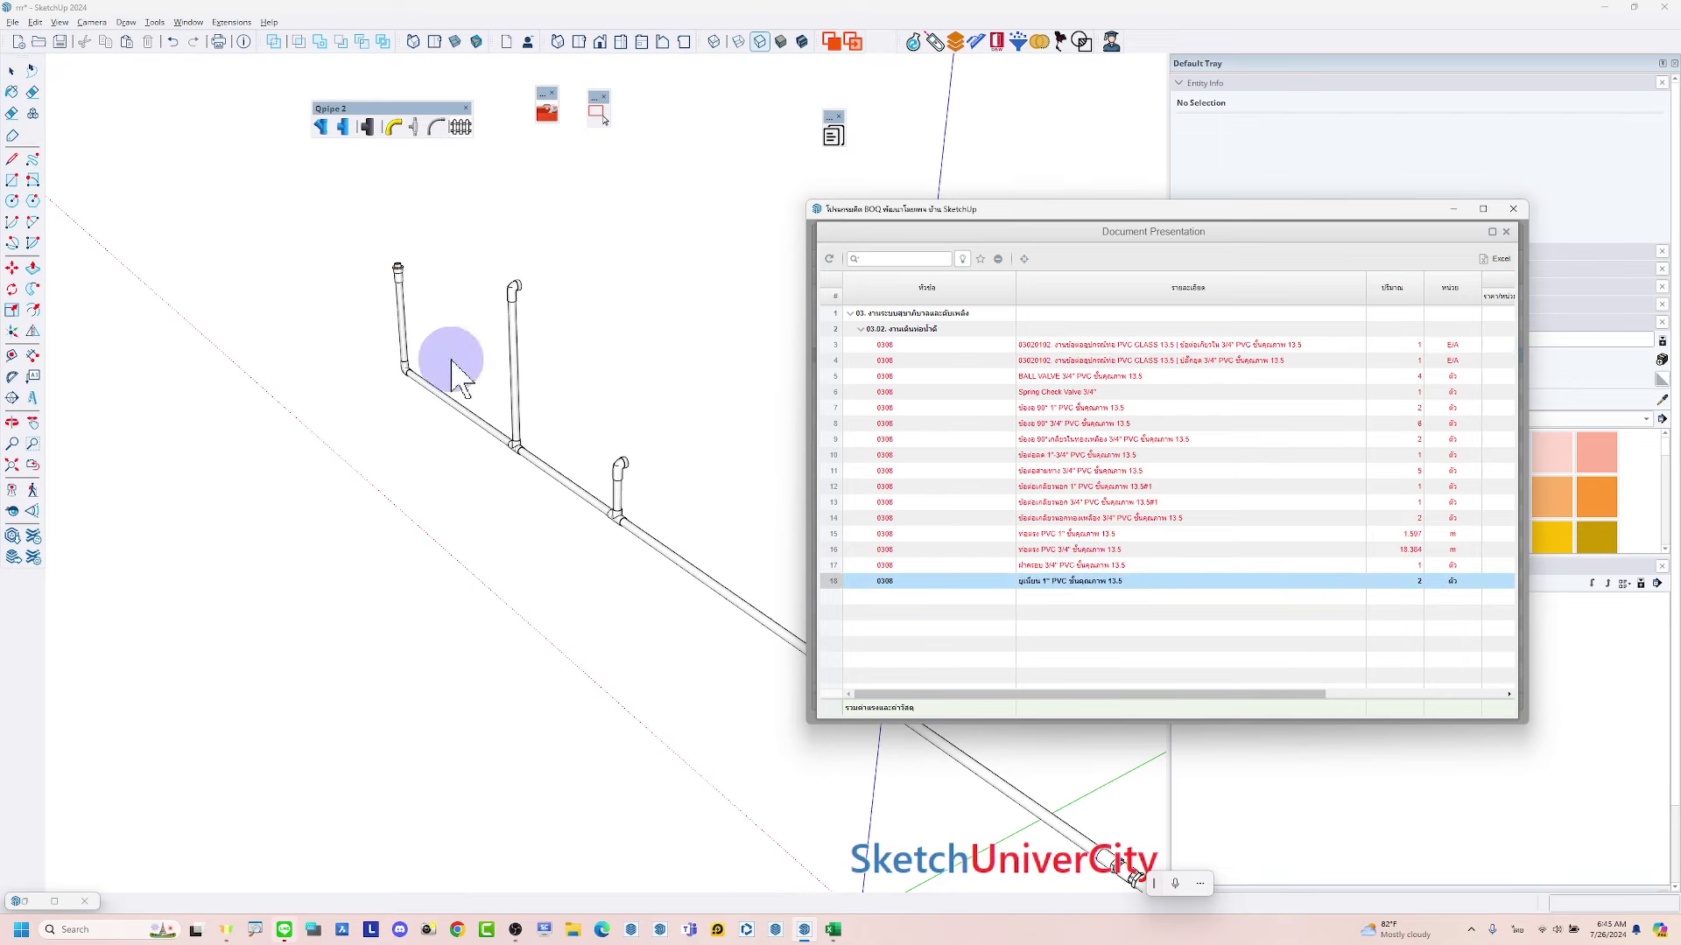
{"action": "scroll", "coordinate": [401, 372], "scroll_direction": "down", "scroll_amount": 3}
{"action": "scroll", "coordinate": [401, 375], "scroll_direction": "down", "scroll_amount": 3}
{"action": "left_click", "coordinate": [1066, 552]}
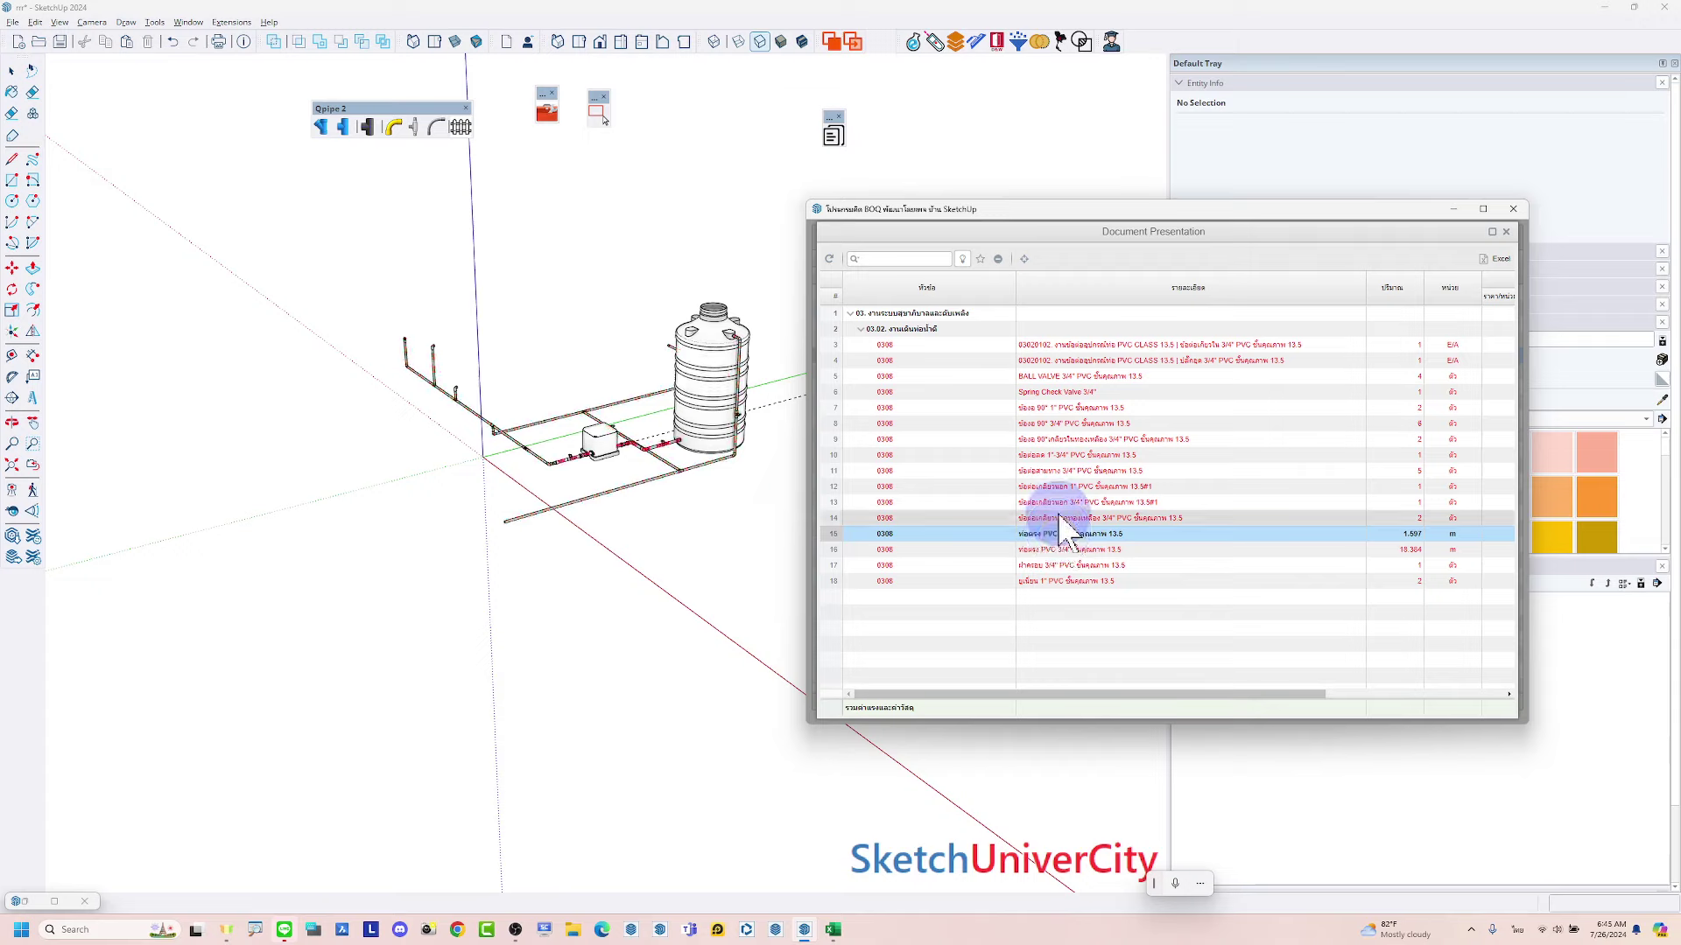
{"action": "left_click", "coordinate": [1066, 551]}
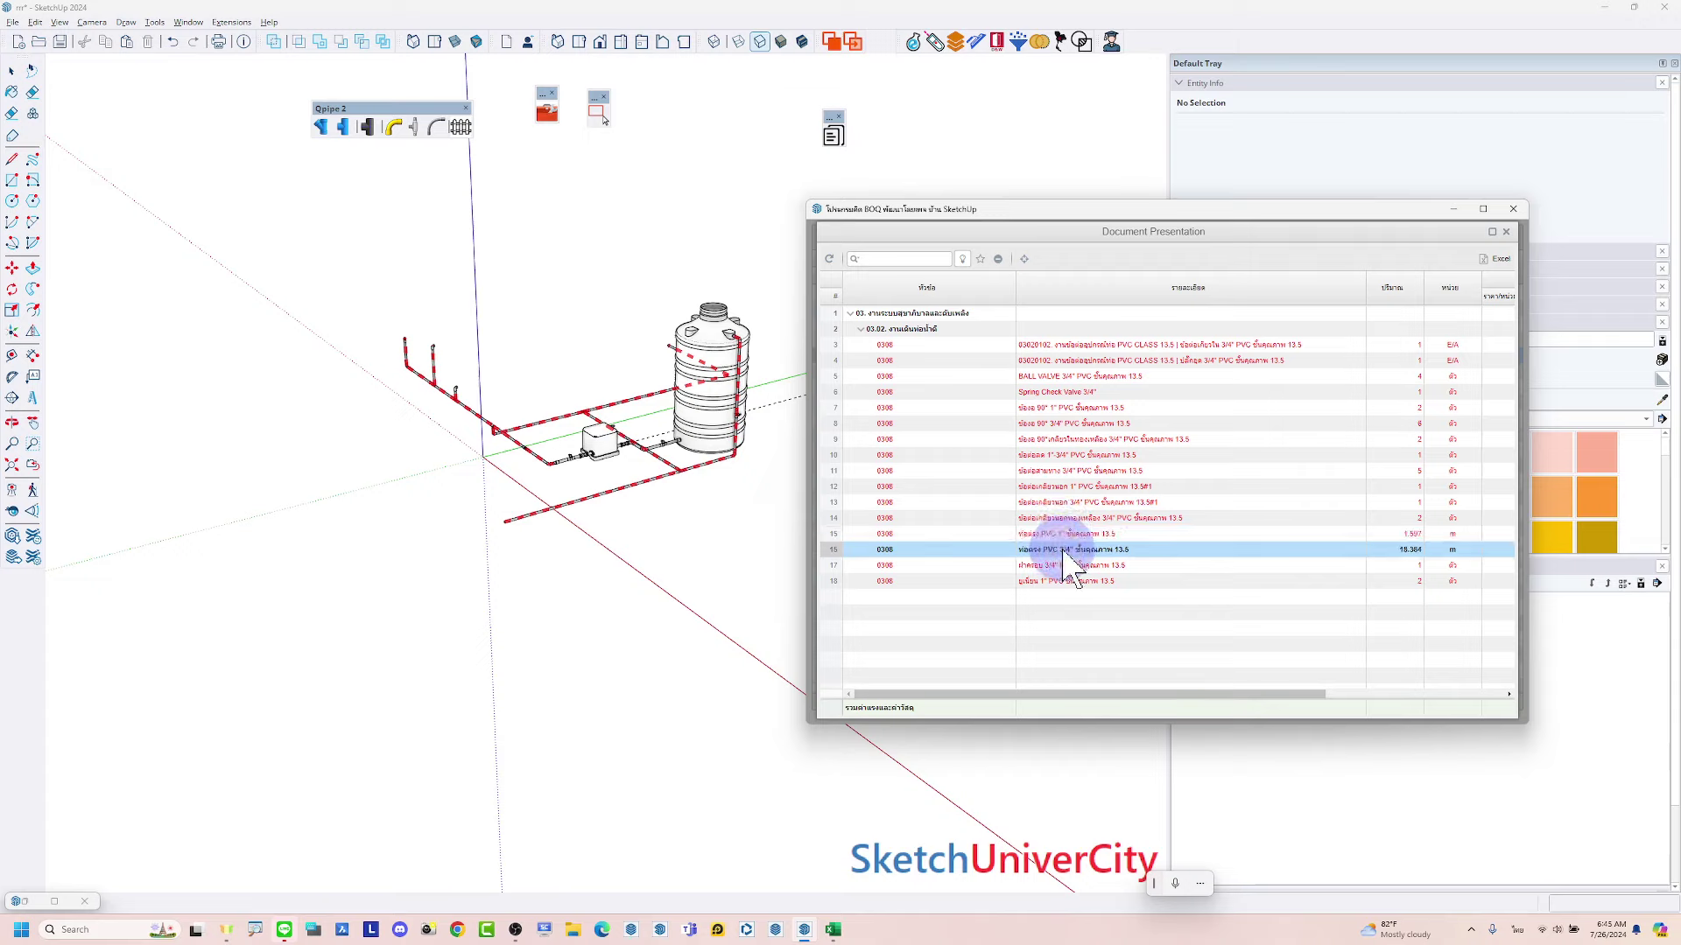
{"action": "left_click", "coordinate": [1060, 538]}
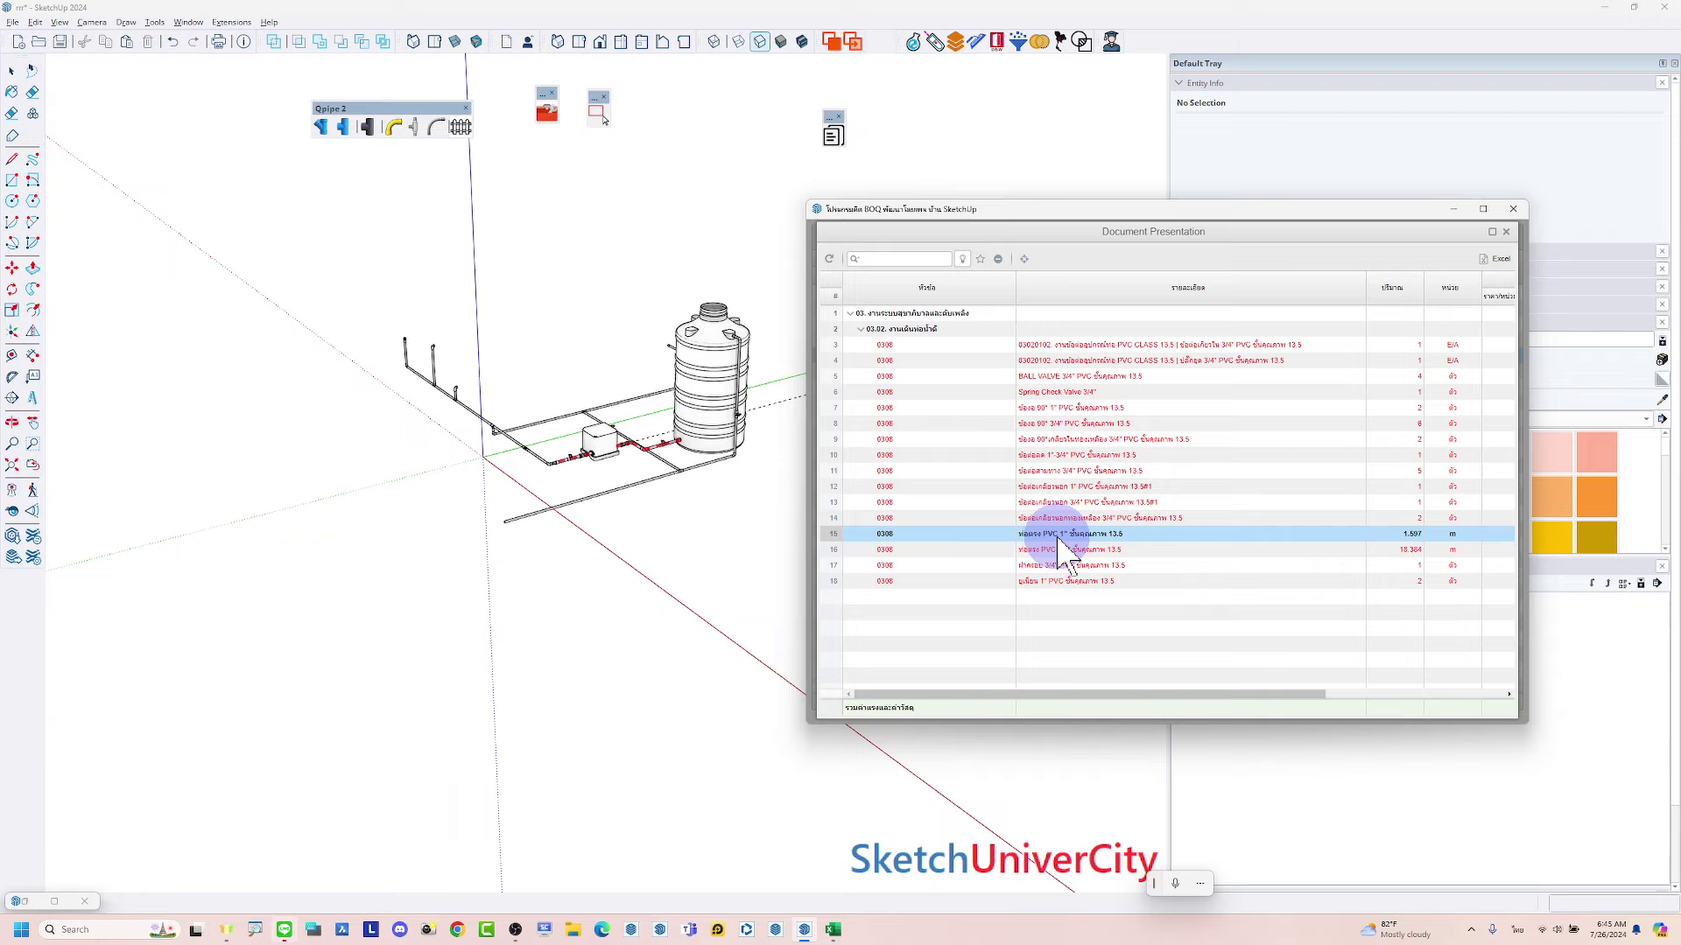
{"action": "left_click", "coordinate": [1075, 456]}
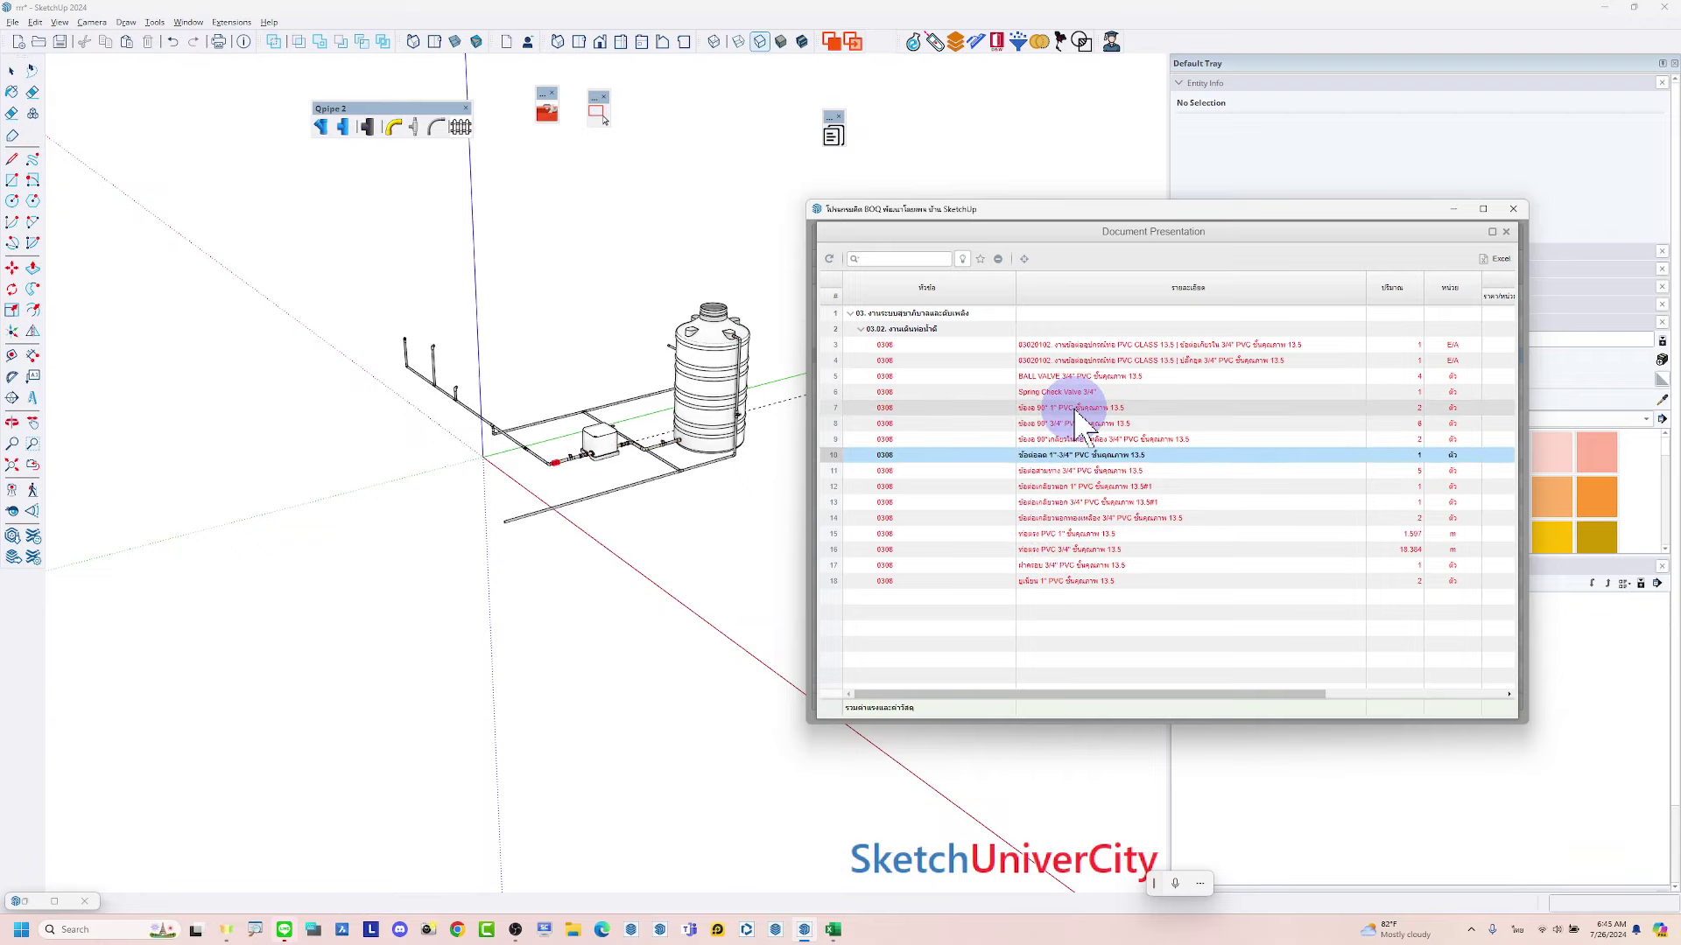
Export the BOQ to Excel using the multi-sheet BOQ Report cost-code template and Cordia New font
{"action": "left_click", "coordinate": [1497, 258]}
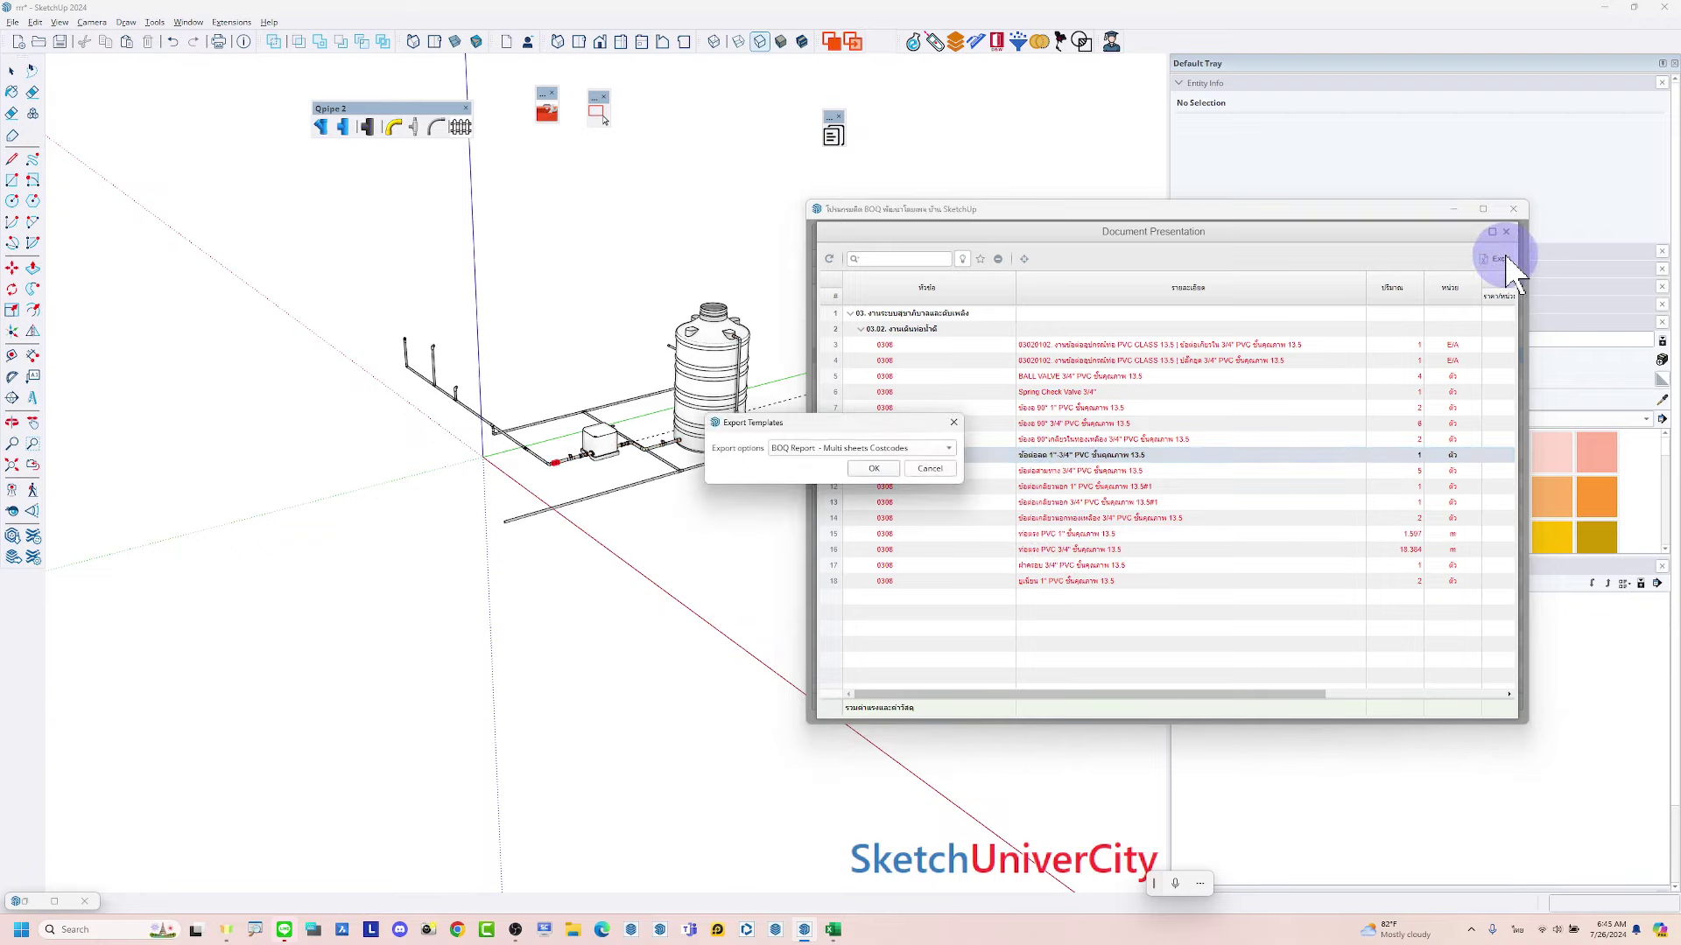
{"action": "left_click", "coordinate": [866, 451]}
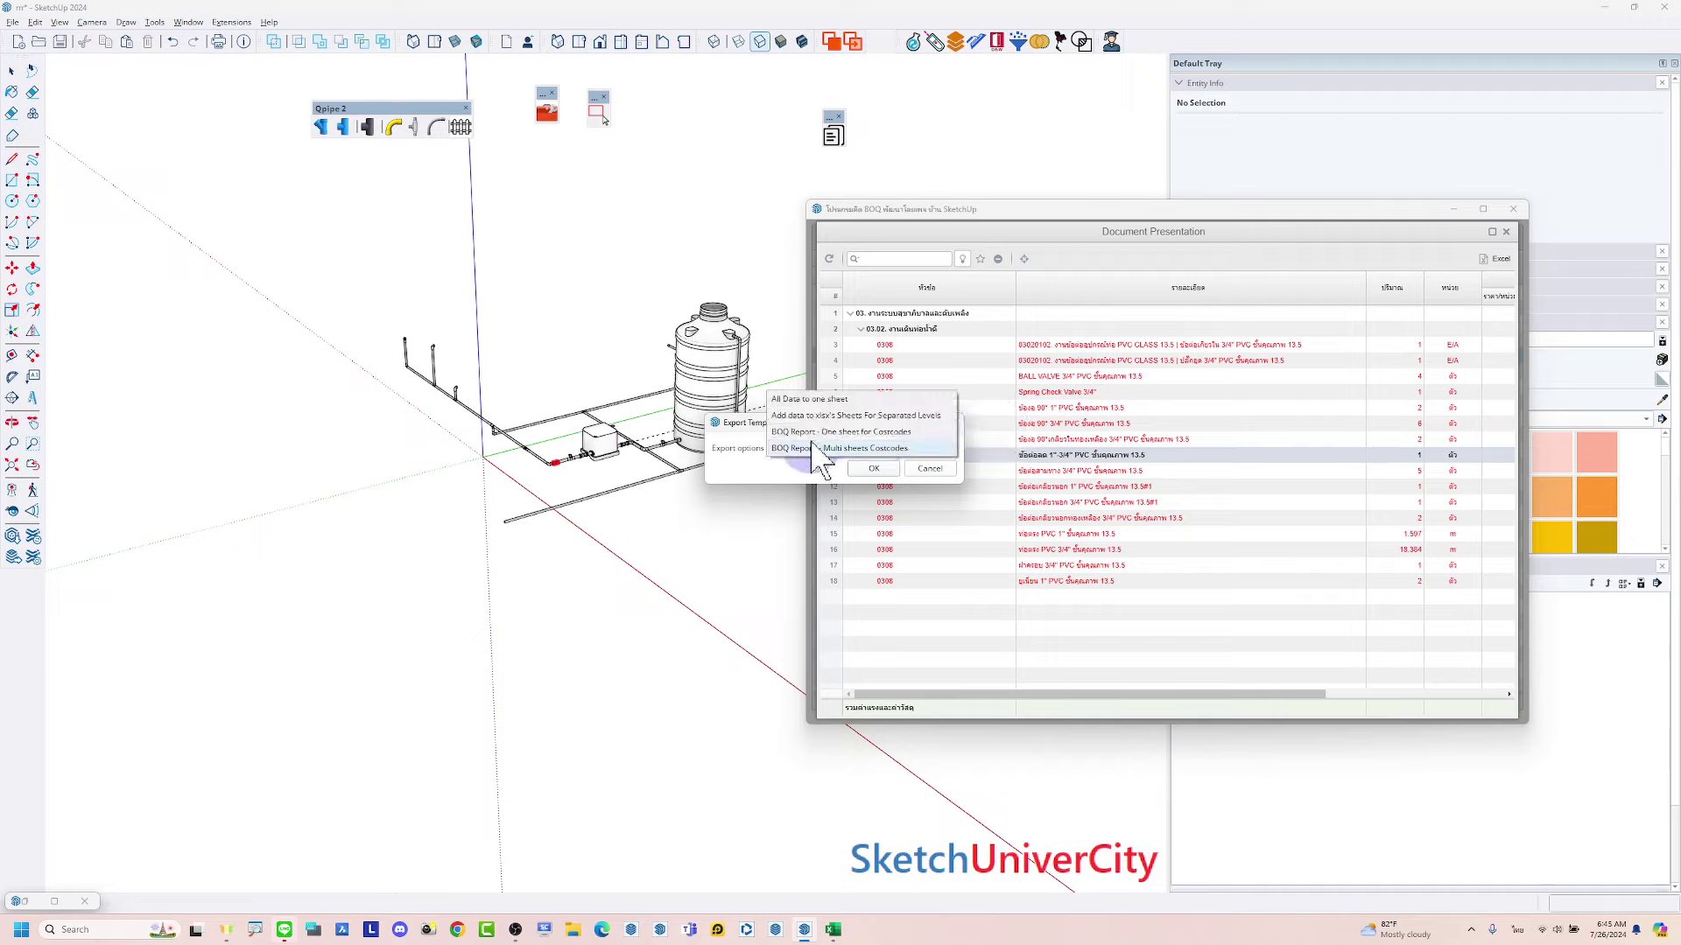
{"action": "left_click", "coordinate": [818, 433]}
{"action": "left_click", "coordinate": [873, 468]}
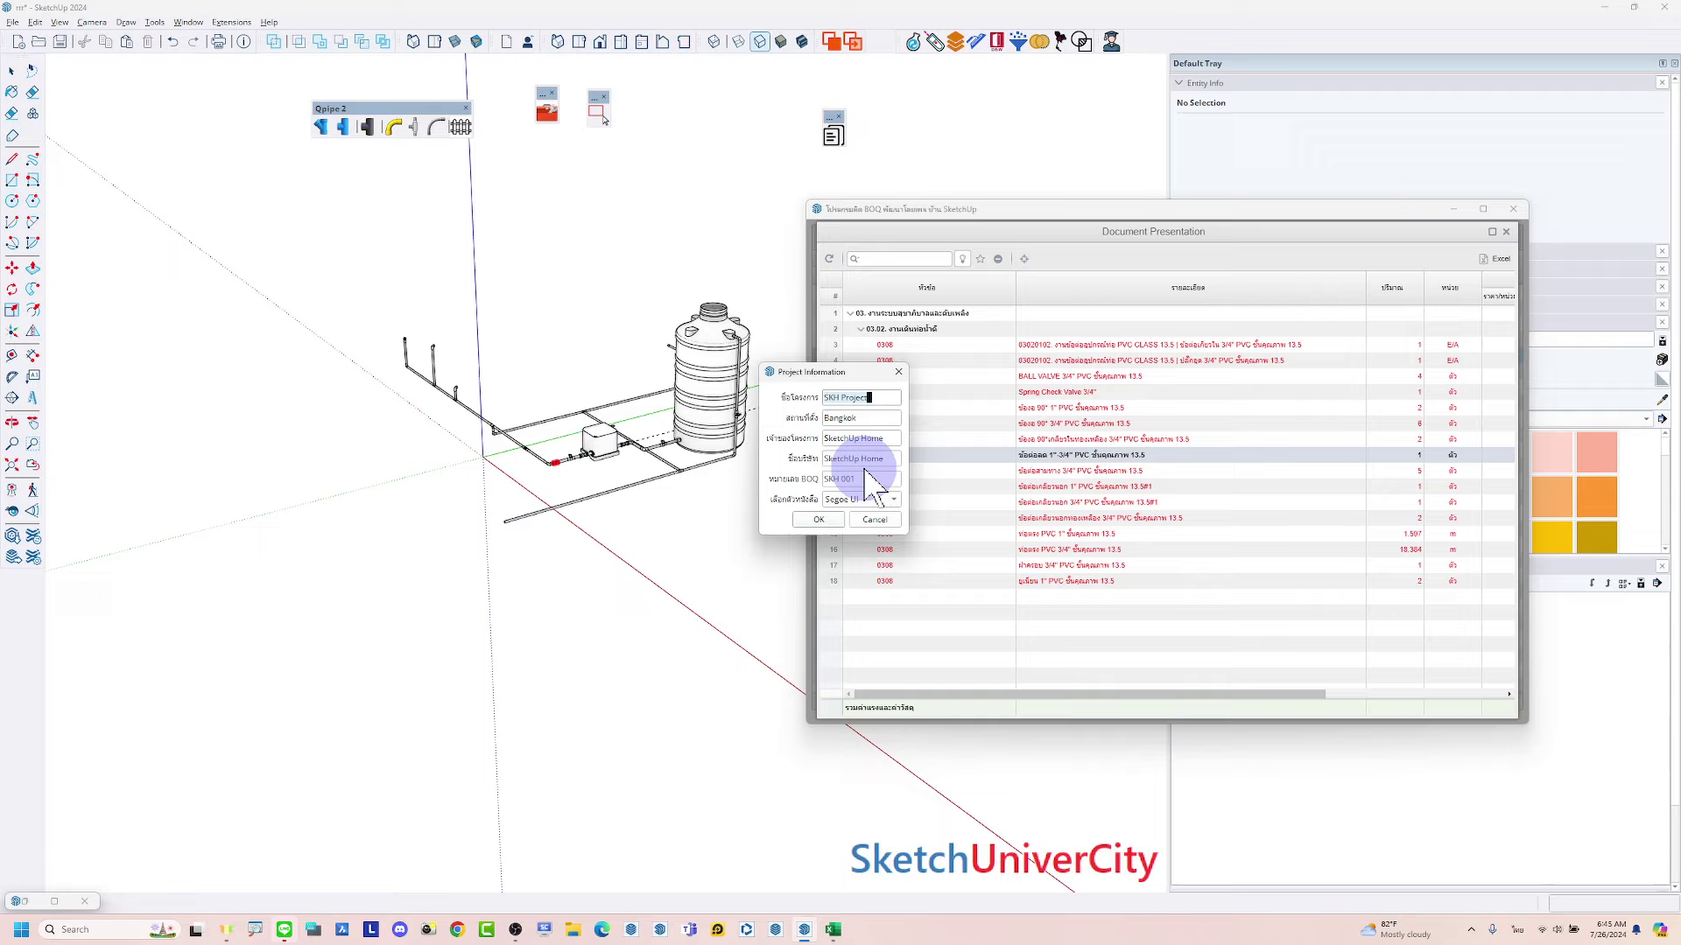
{"action": "left_click", "coordinate": [845, 499]}
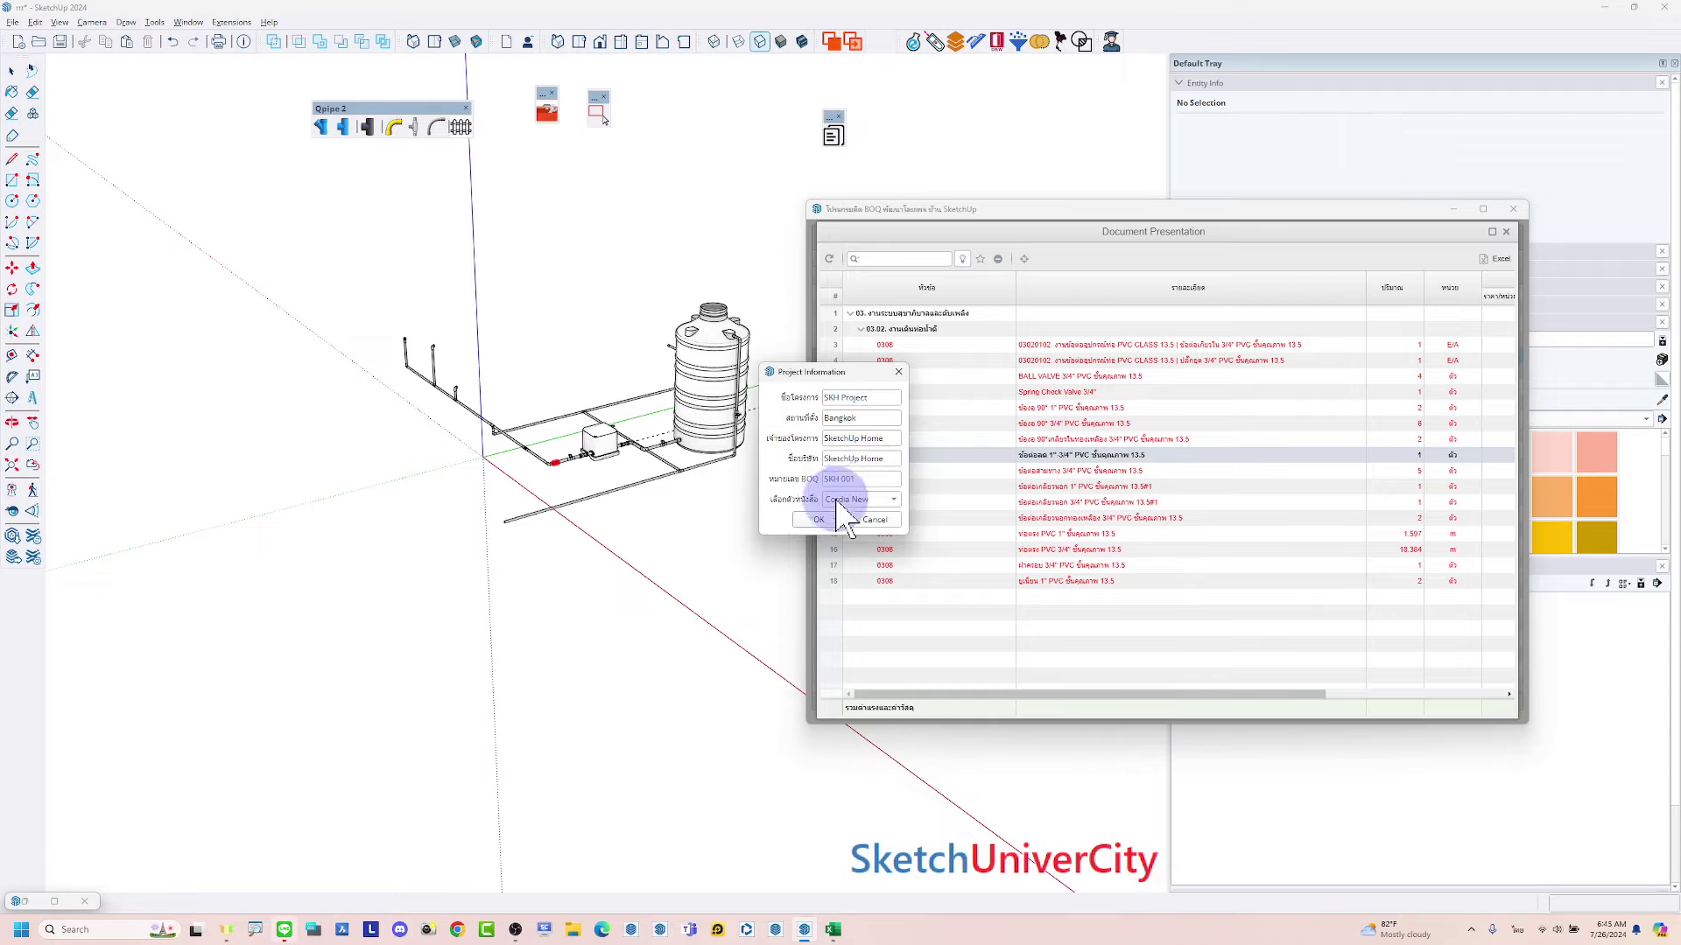
{"action": "left_click", "coordinate": [842, 490]}
{"action": "left_click", "coordinate": [821, 519]}
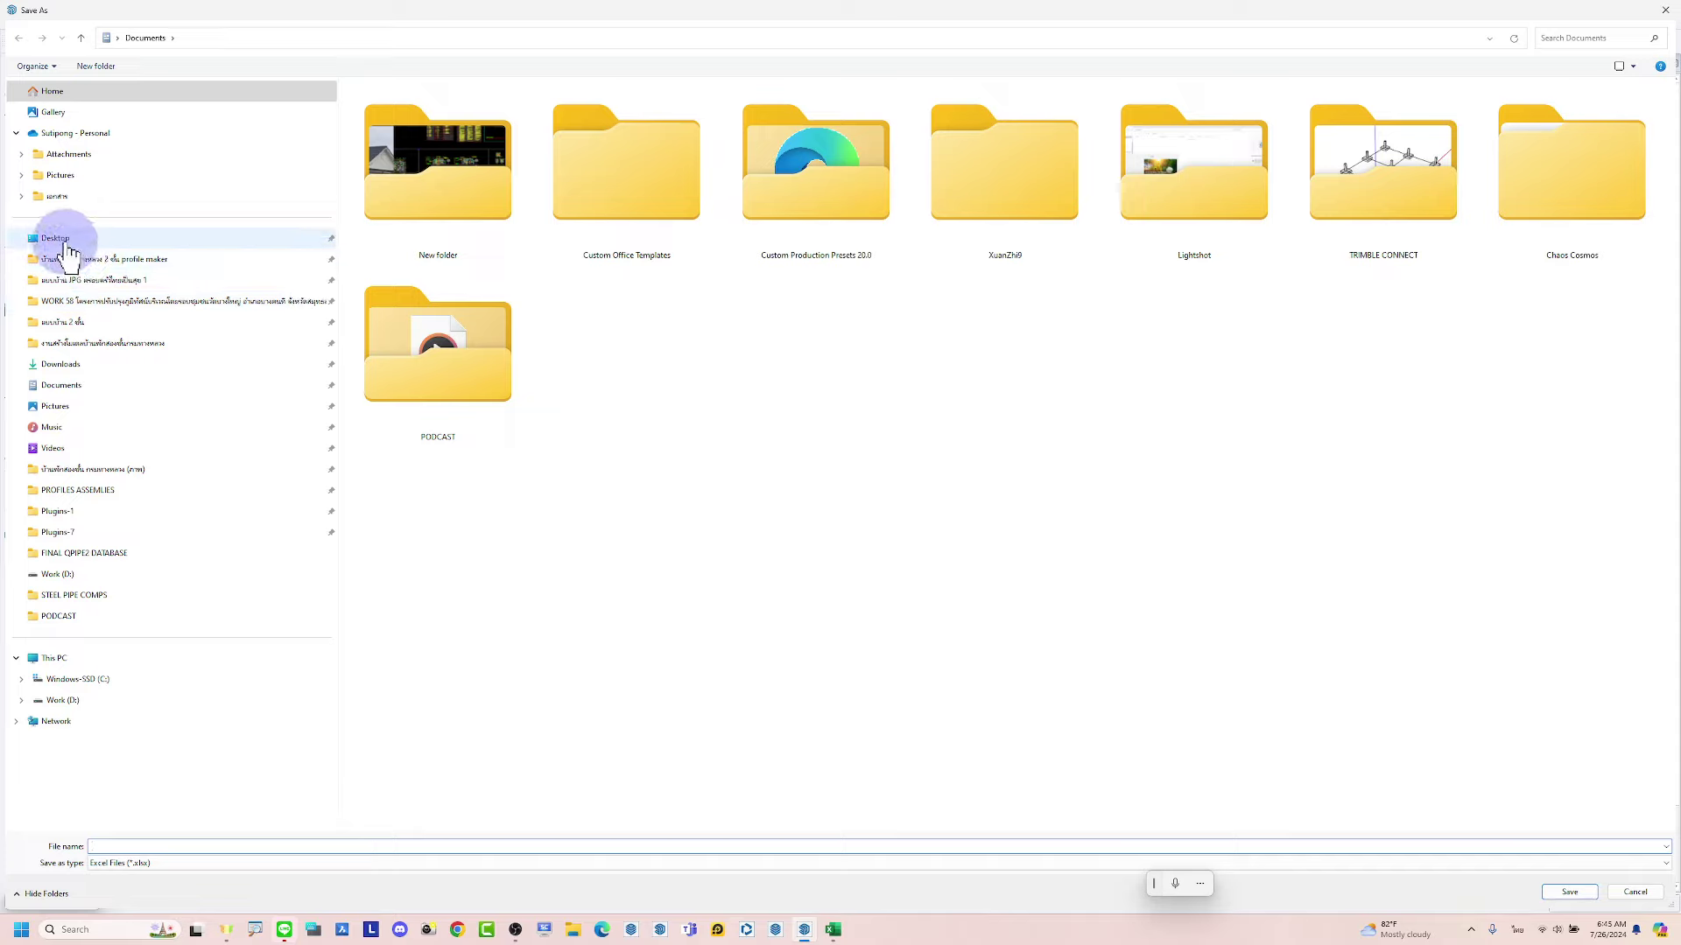
Save the exported workbook on the Desktop under a new BOM file name
{"action": "left_click", "coordinate": [67, 248]}
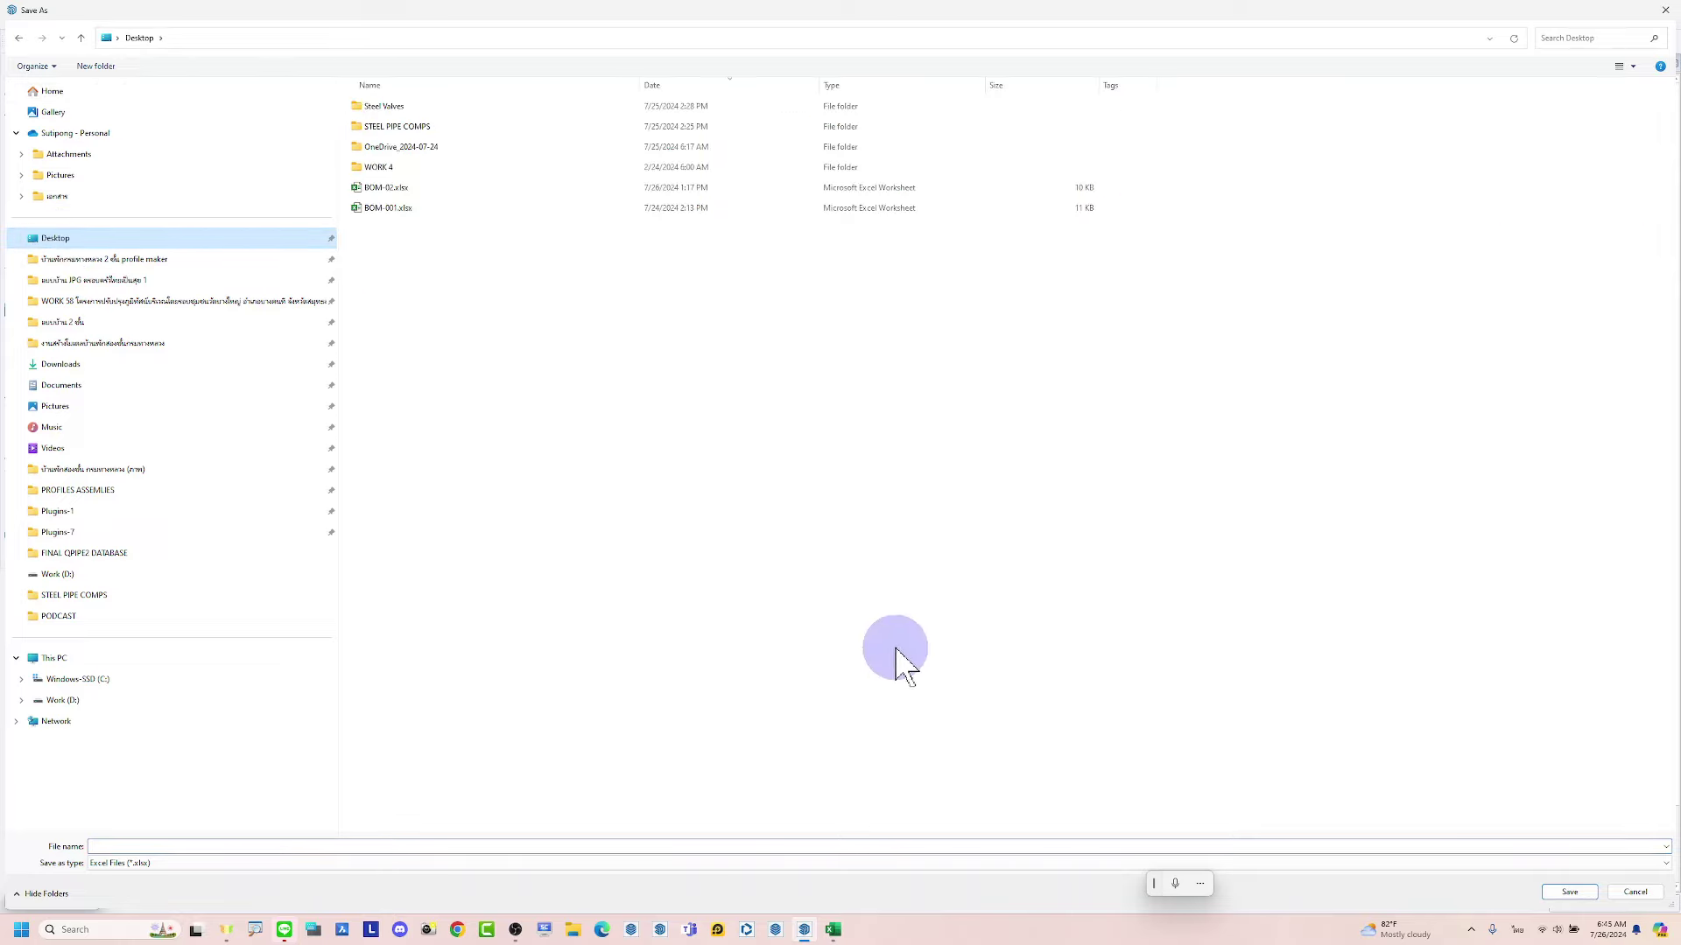
{"action": "left_click", "coordinate": [386, 189]}
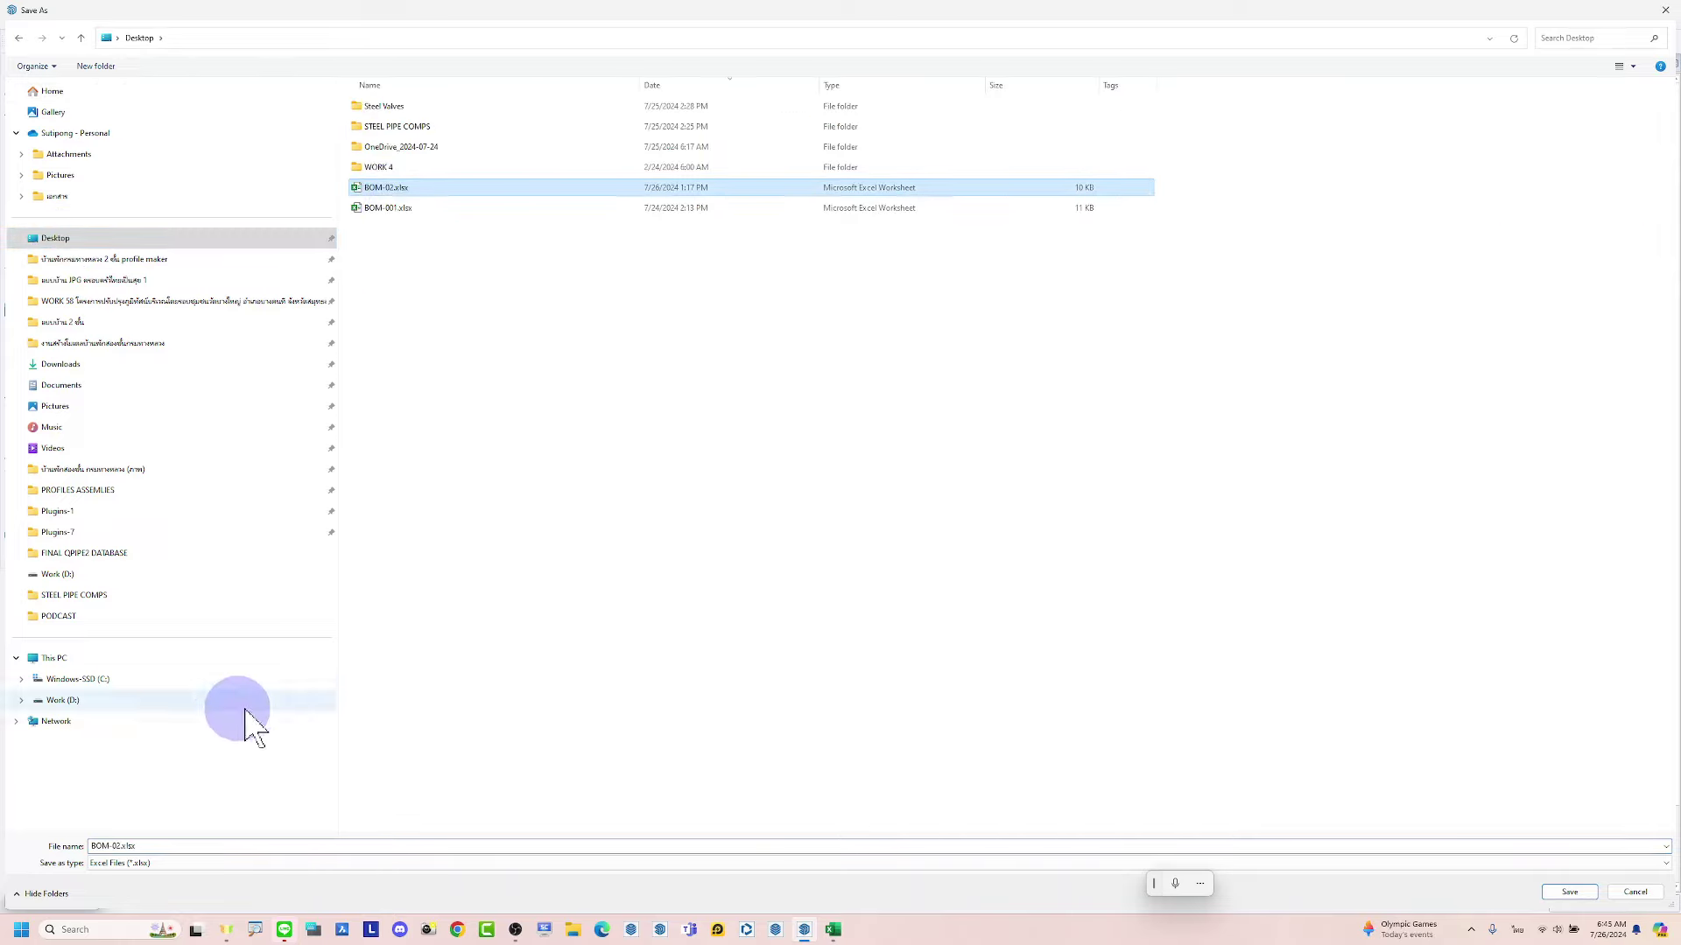
{"action": "left_click", "coordinate": [174, 846]}
{"action": "type", "text": "ฮ"}
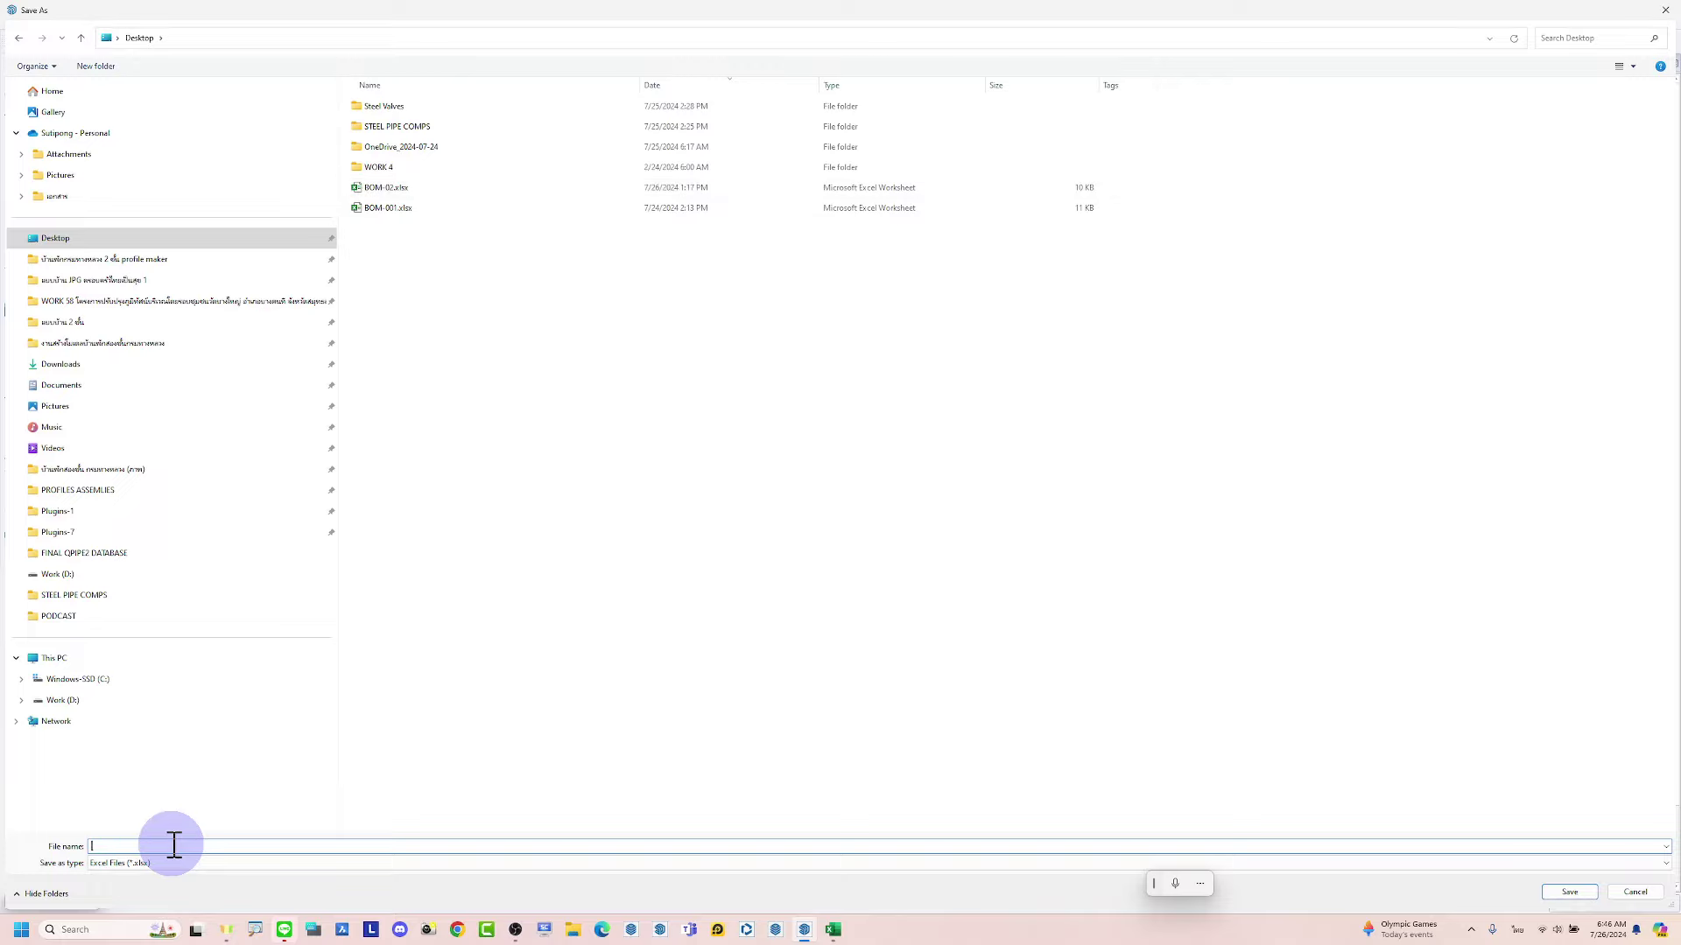
{"action": "type", "text": "bo"}
{"action": "key", "text": "BackSpace"}
{"action": "key", "text": "BackSpace"}
{"action": "type", "text": "BO"}
{"action": "key", "text": "Return"}
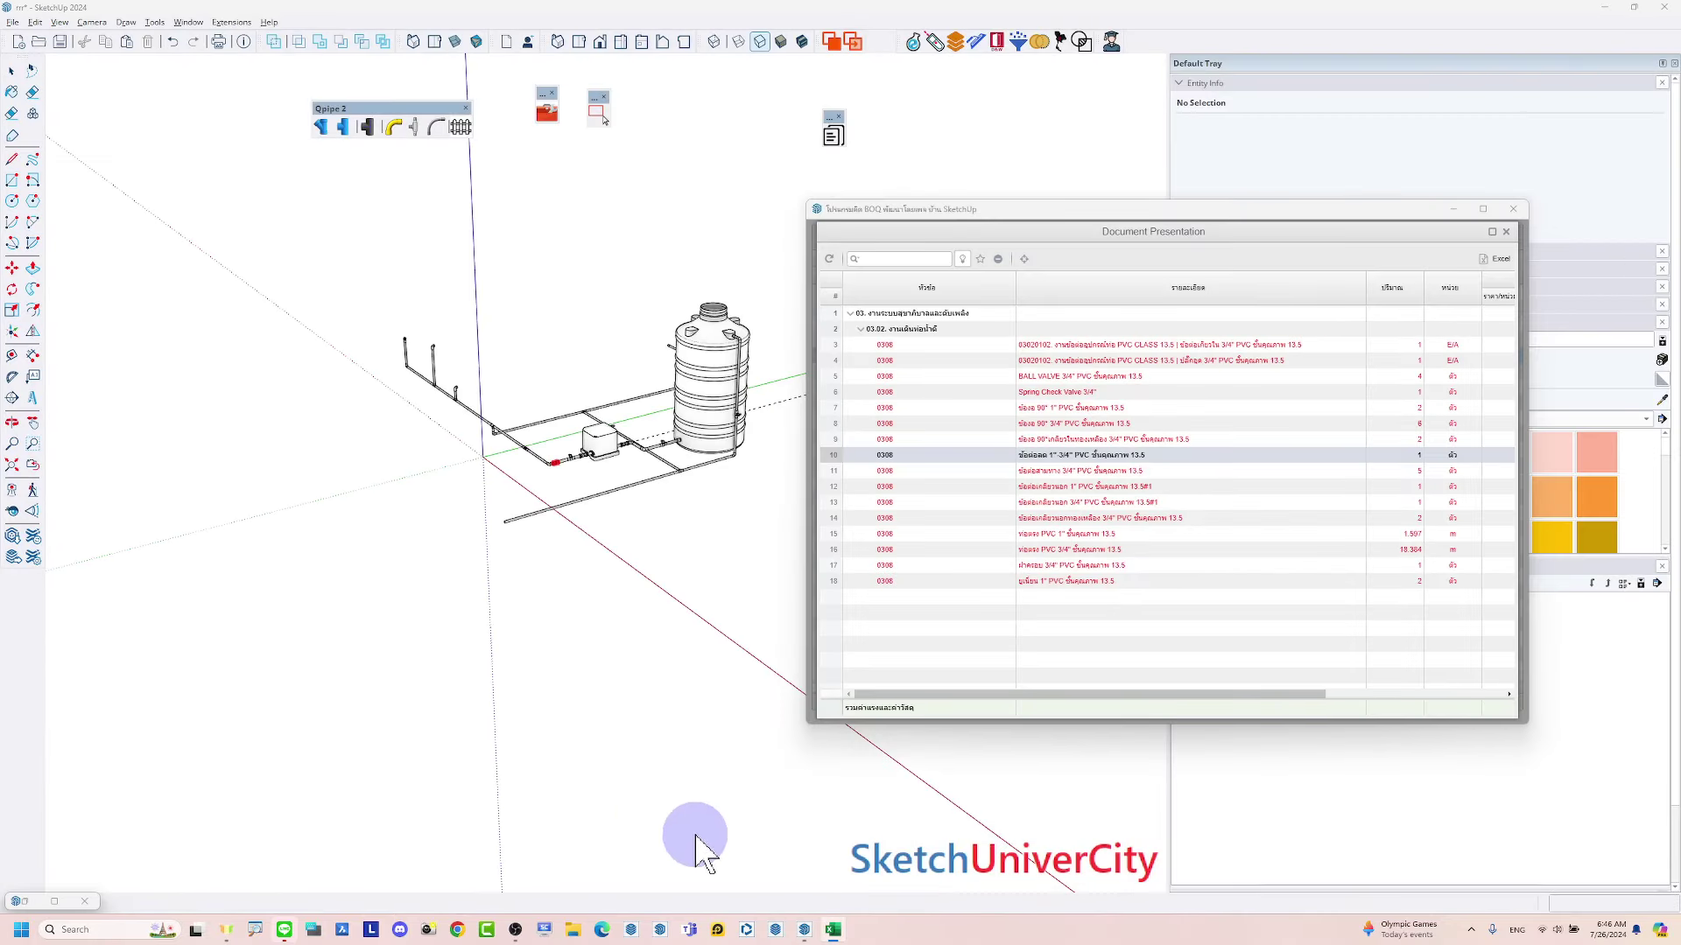
Recover BOM-03.xlsx in Excel and view its Sum Total, then All sheet
{"action": "left_click", "coordinate": [832, 931]}
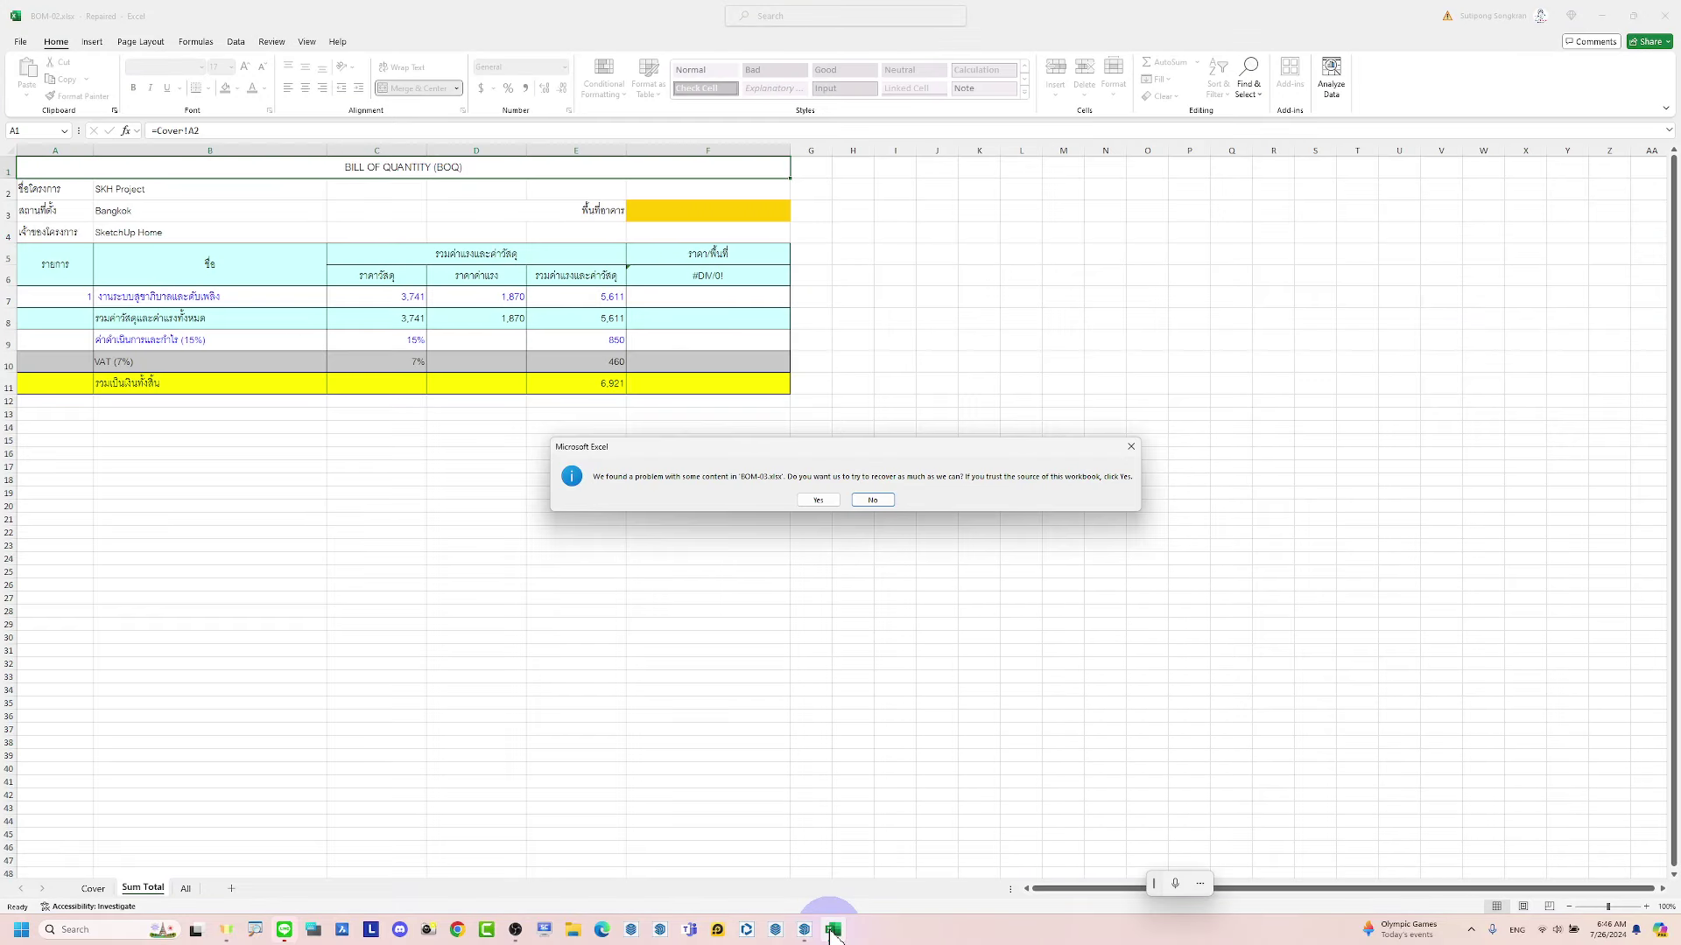
{"action": "left_click", "coordinate": [818, 505]}
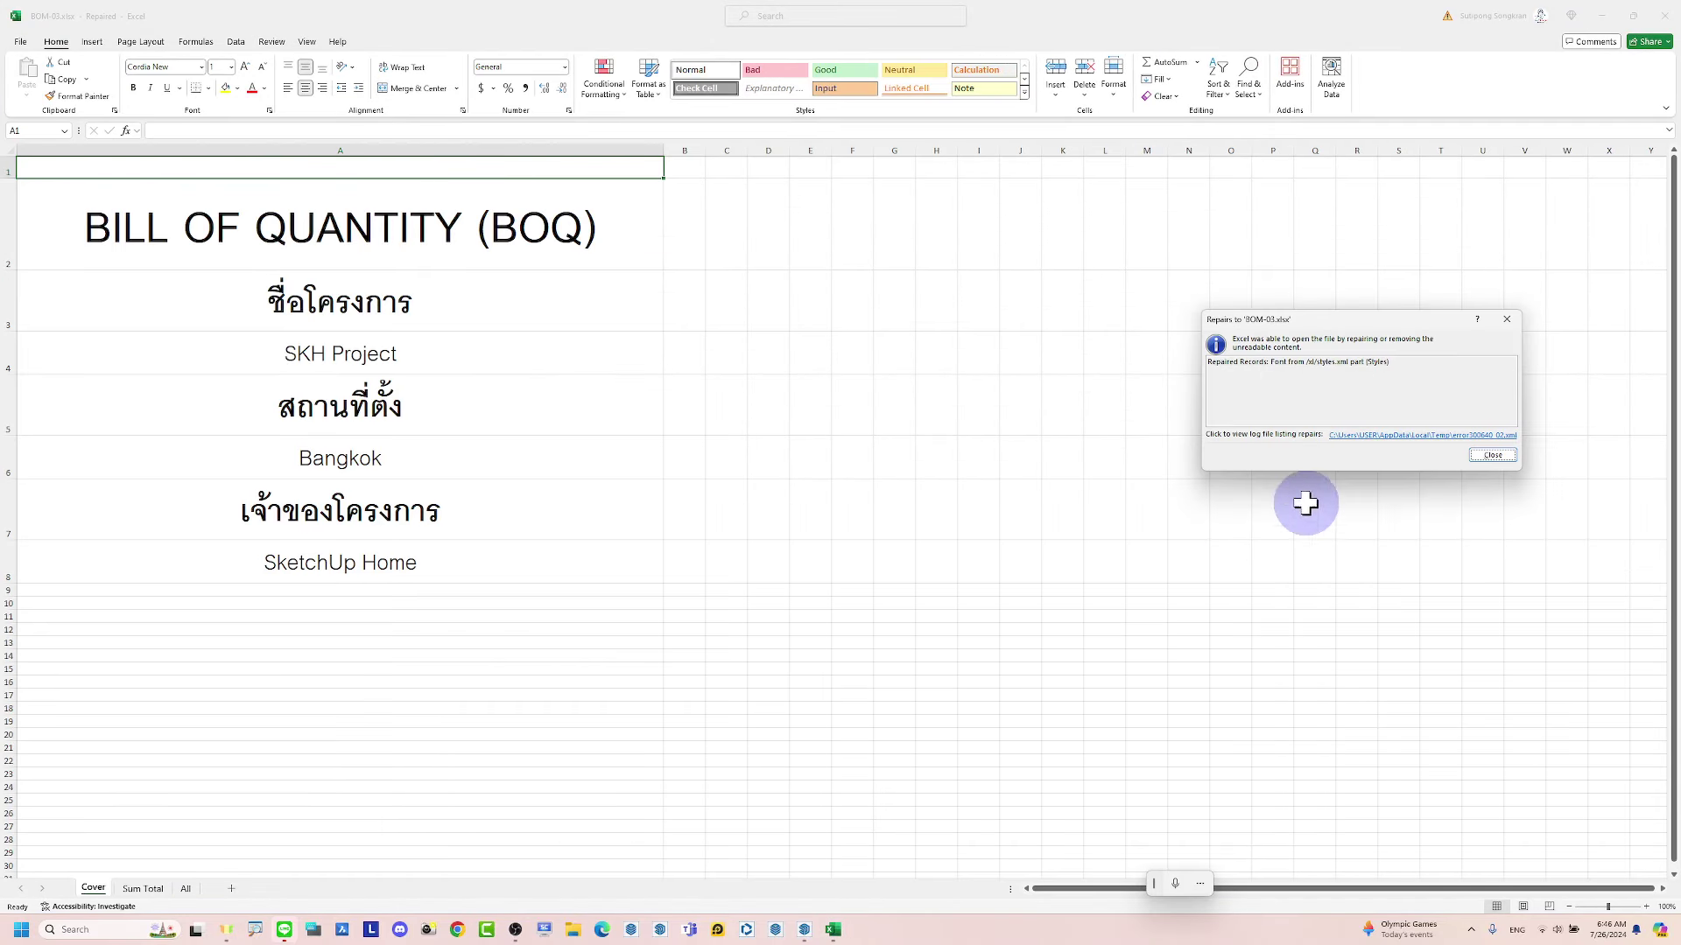
{"action": "left_click", "coordinate": [1506, 319]}
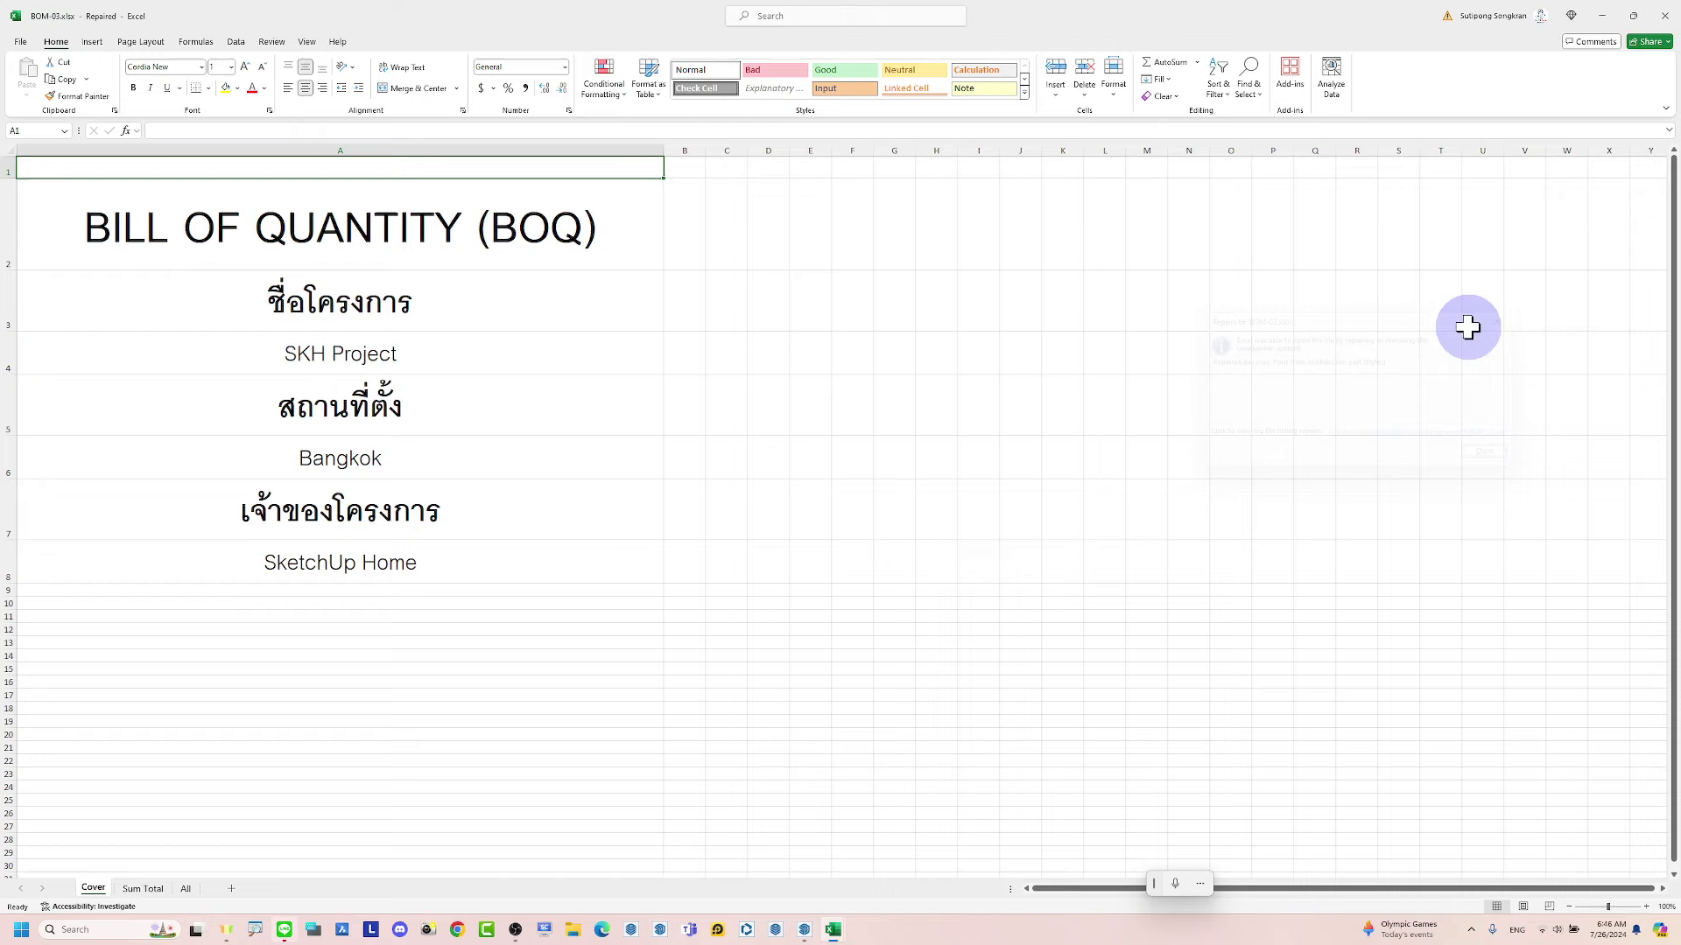
{"action": "left_click", "coordinate": [142, 888]}
{"action": "left_click", "coordinate": [183, 887]}
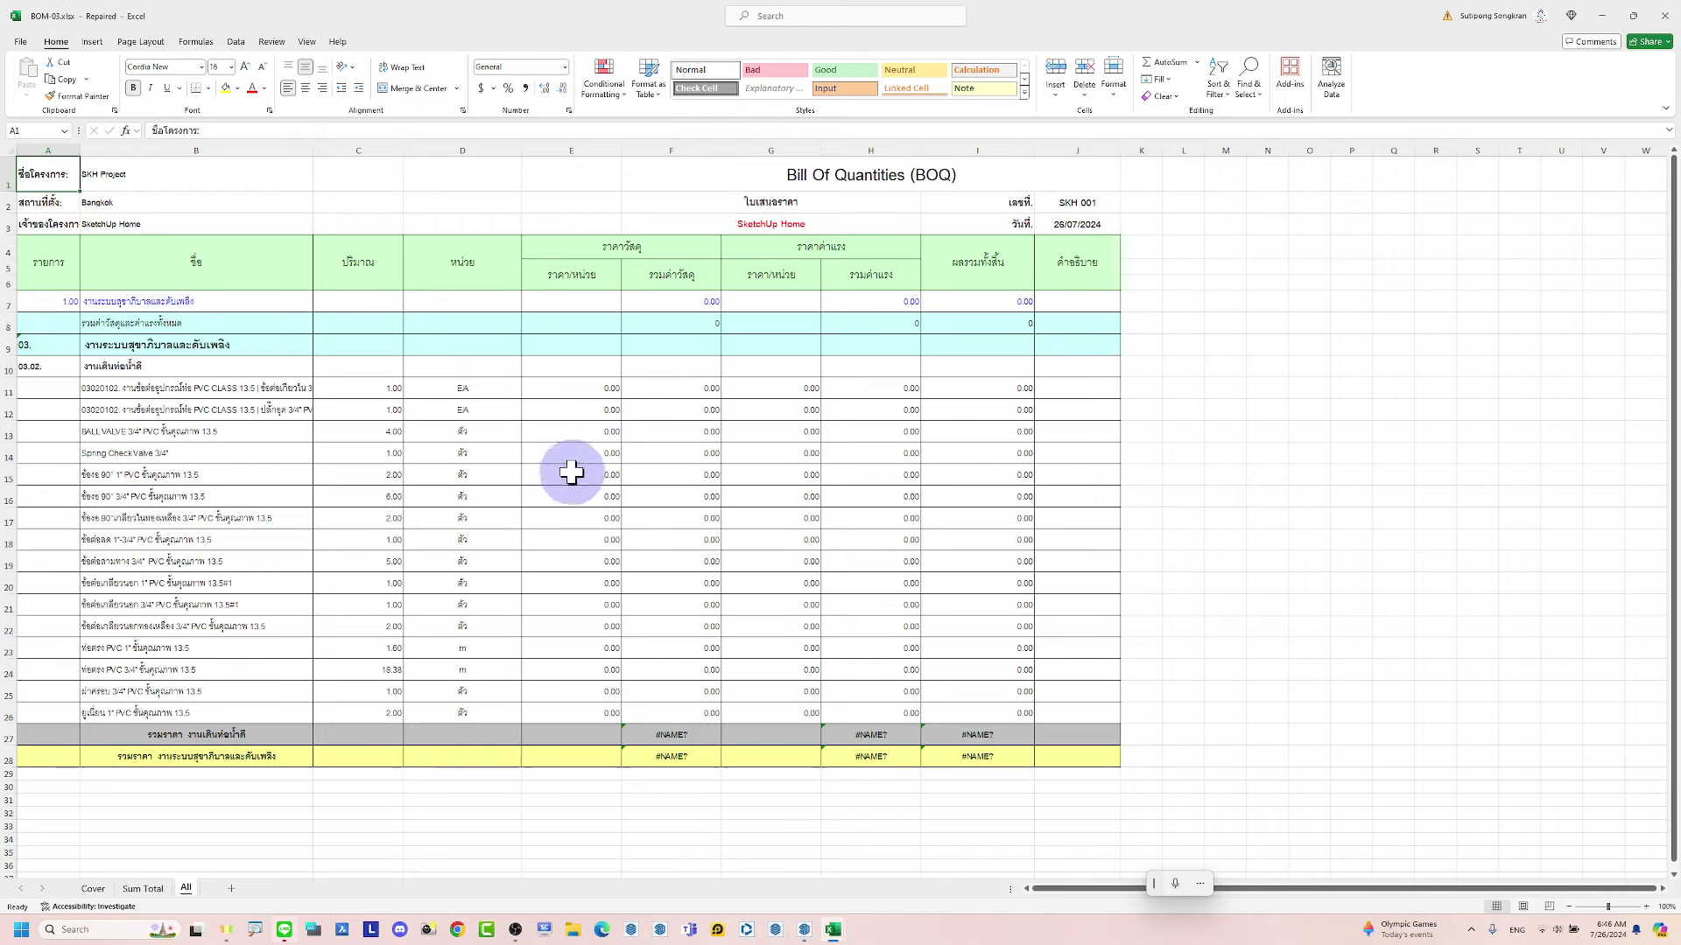
Set the material unit price to 100.00 in E11 and fill it down to E26
{"action": "left_click", "coordinate": [598, 388]}
{"action": "type", "text": "100"}
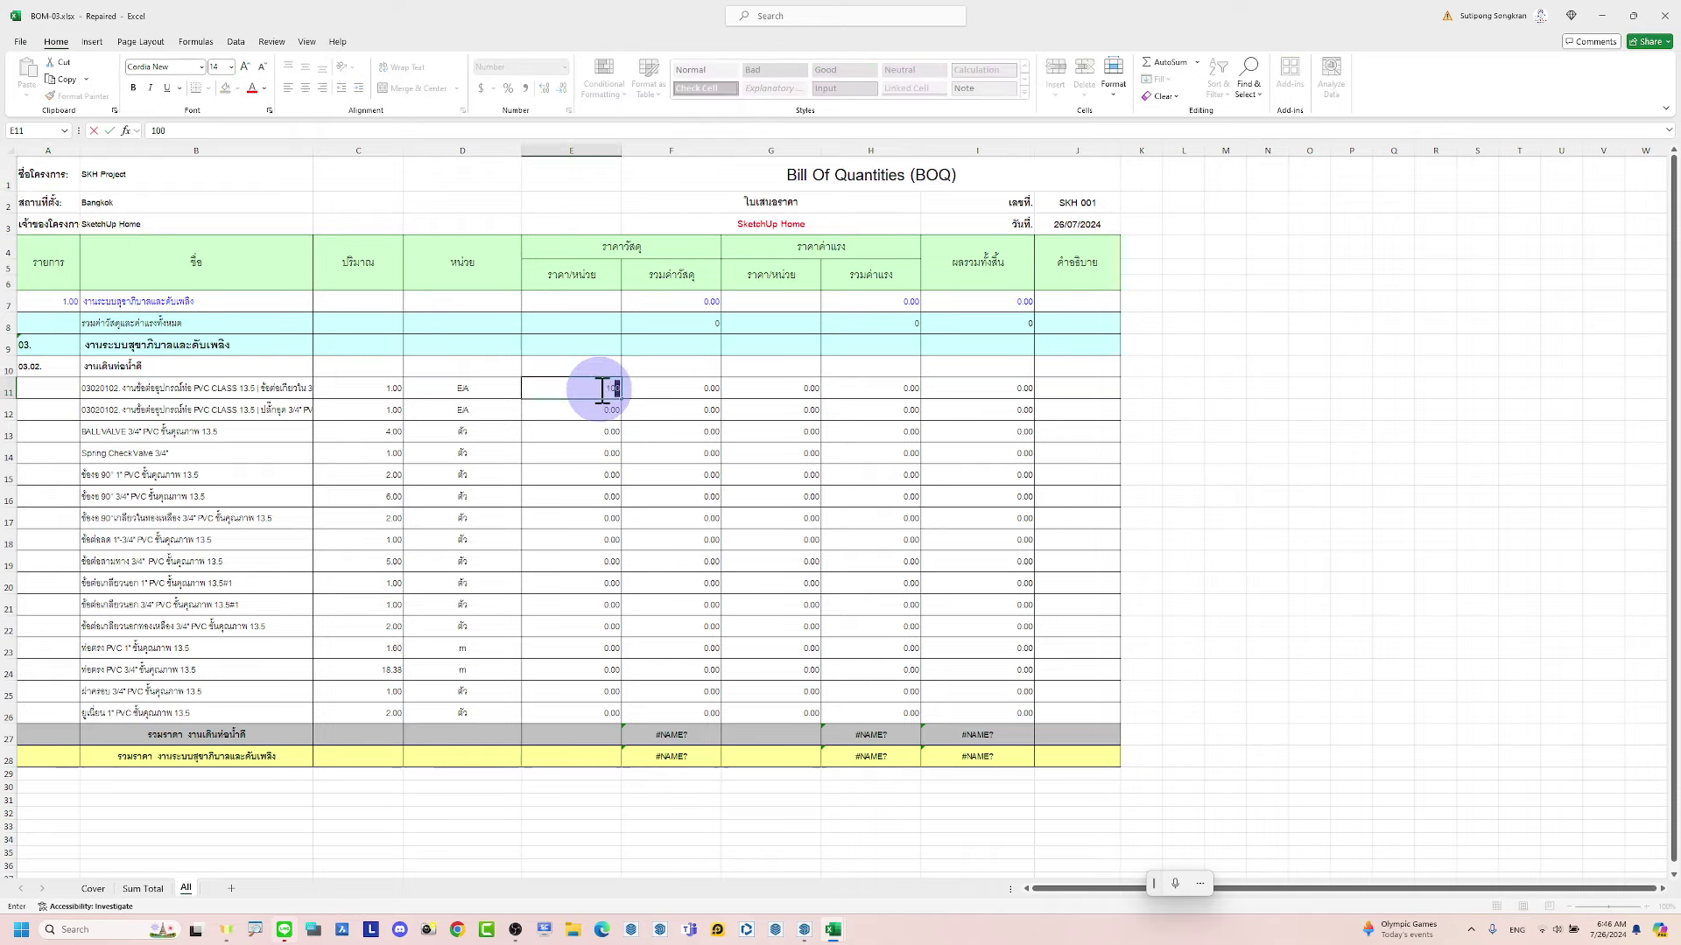
{"action": "key", "text": "Return"}
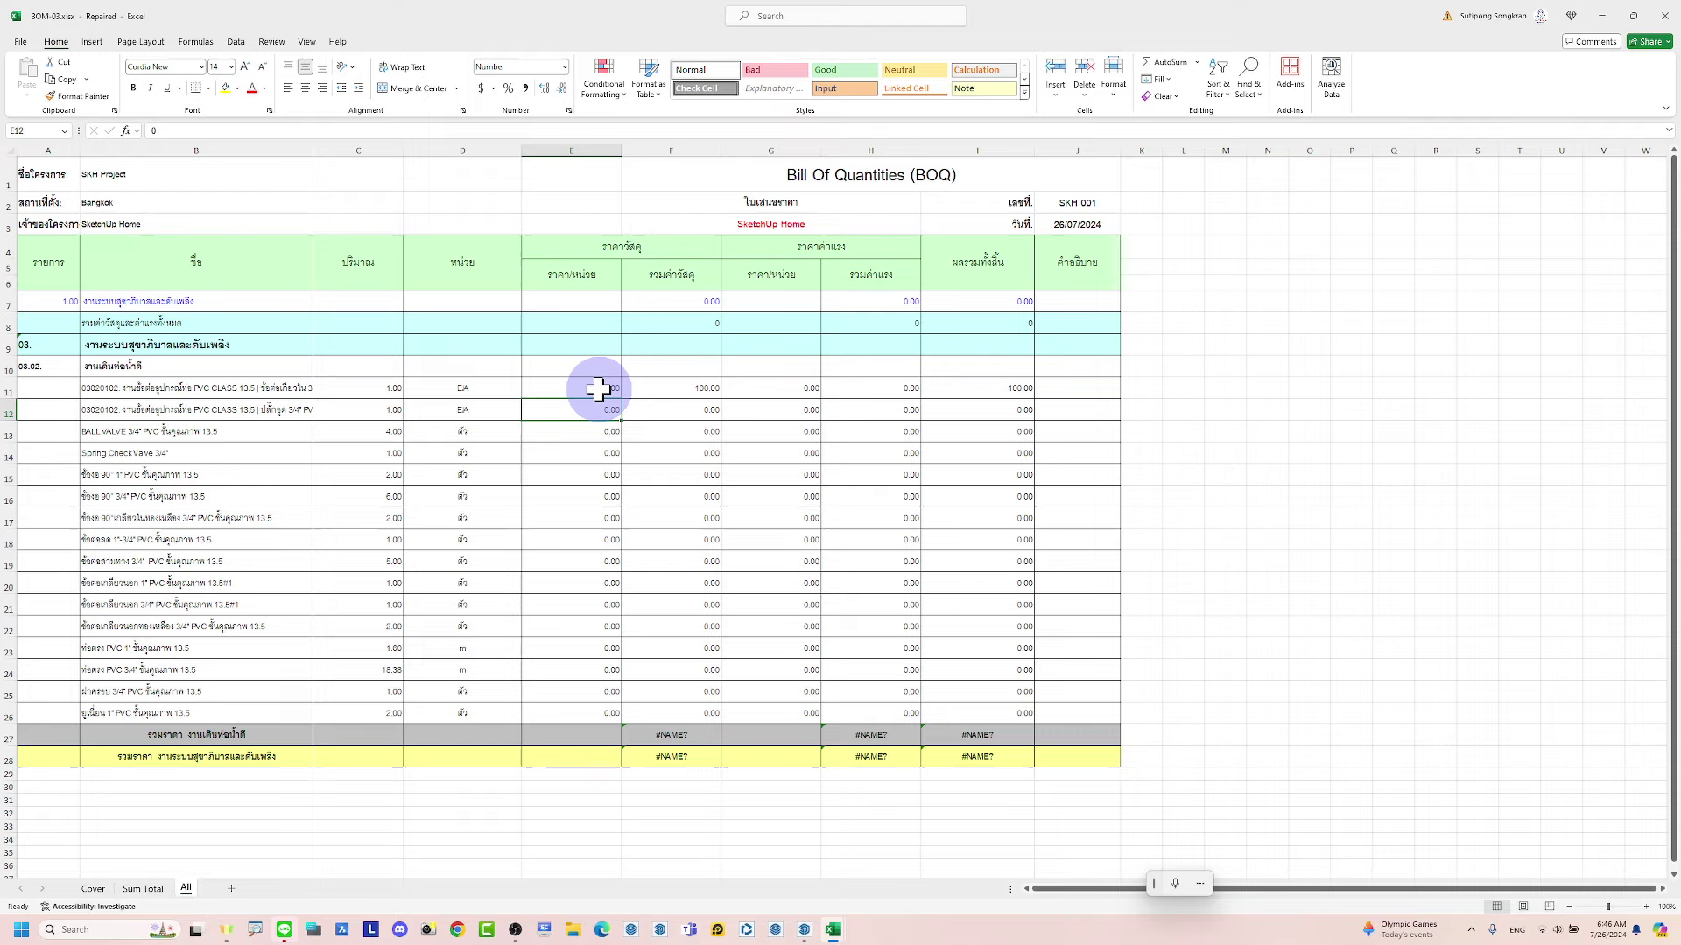
{"action": "left_click", "coordinate": [595, 388]}
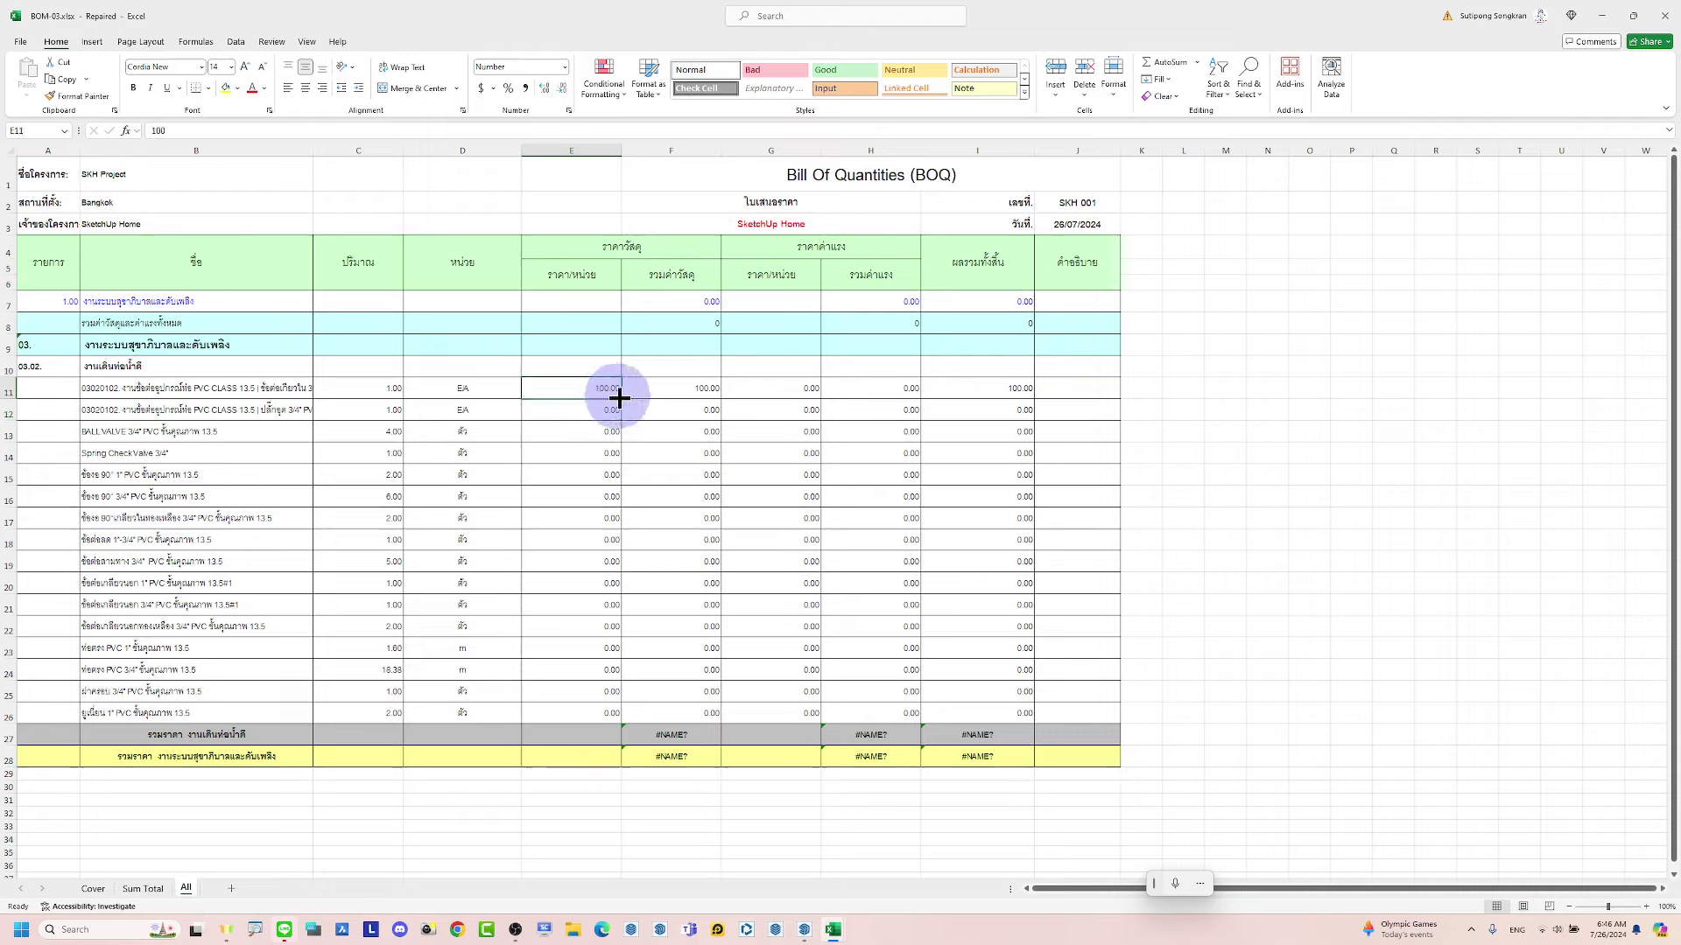
{"action": "left_click_drag", "start_coordinate": [621, 399], "coordinate": [632, 715]}
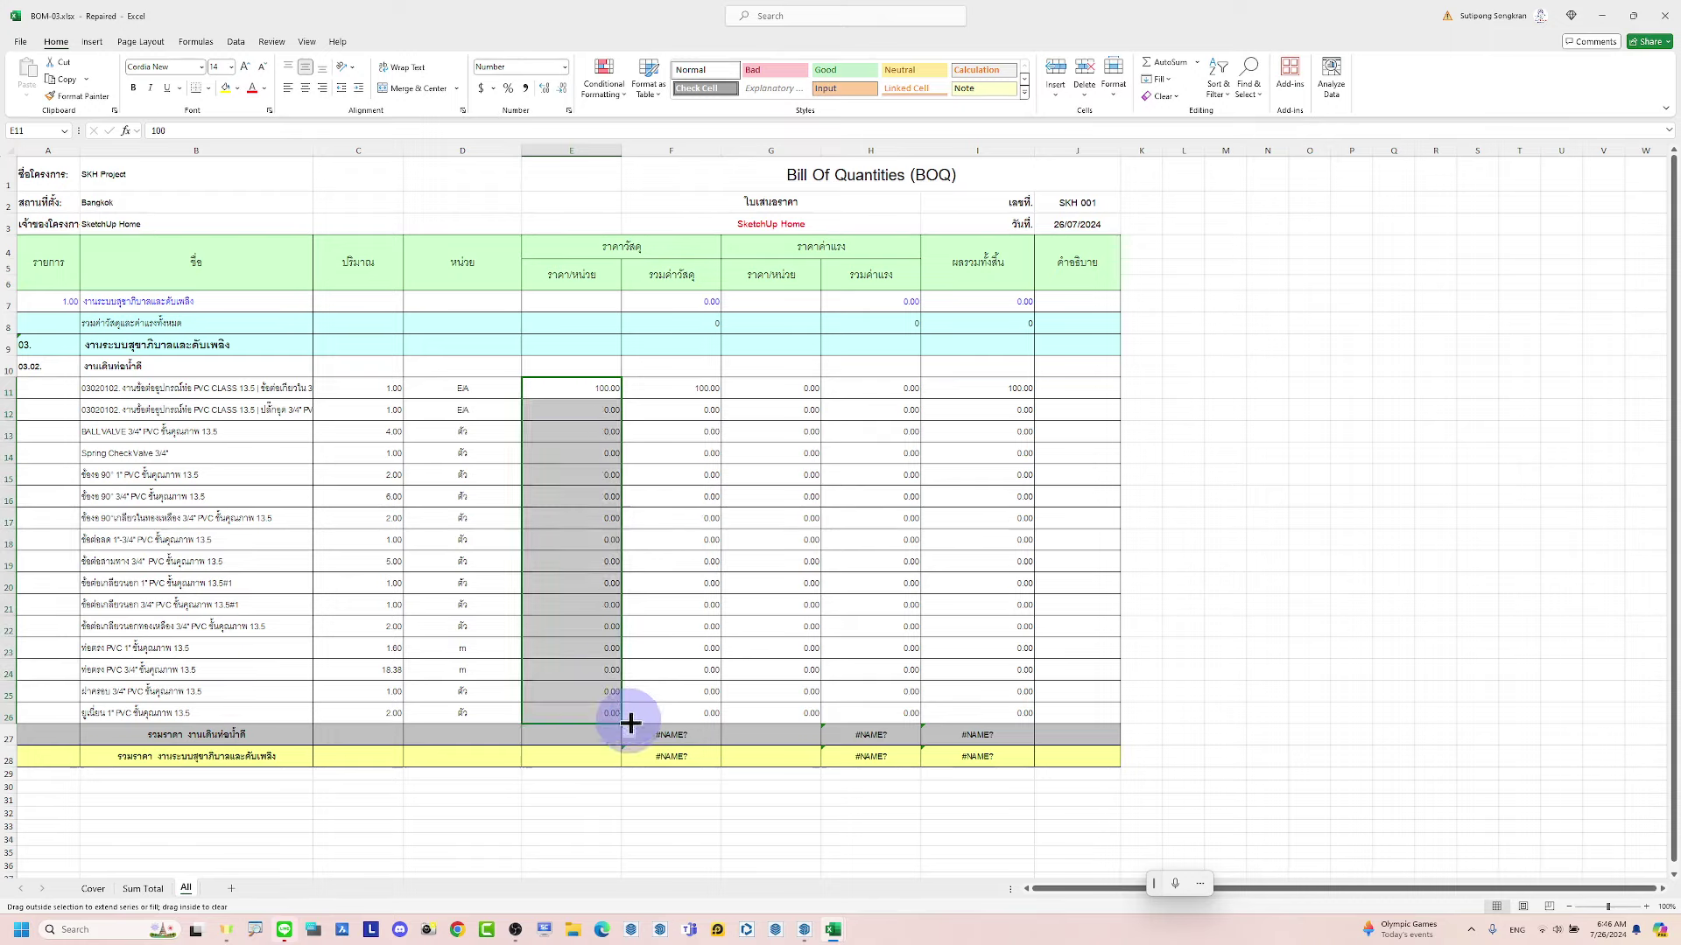
Set the labour unit price to 50.00 in G11, fill down to G26, and check totals
{"action": "left_click", "coordinate": [790, 390]}
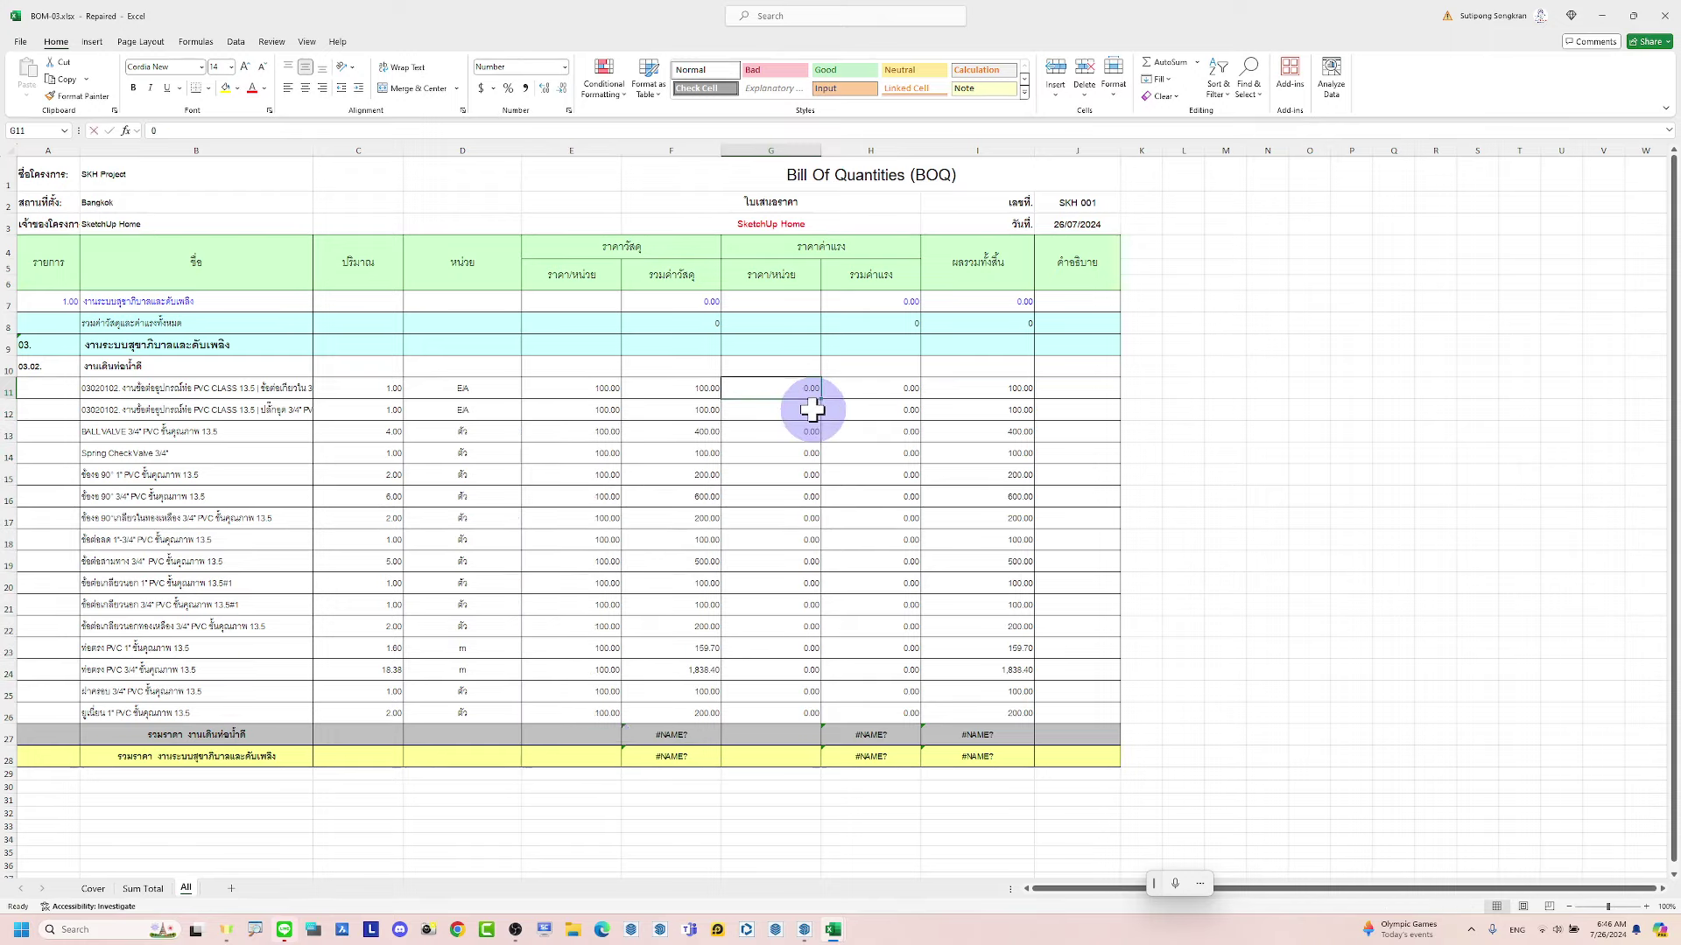
{"action": "type", "text": "50"}
{"action": "key", "text": "Return"}
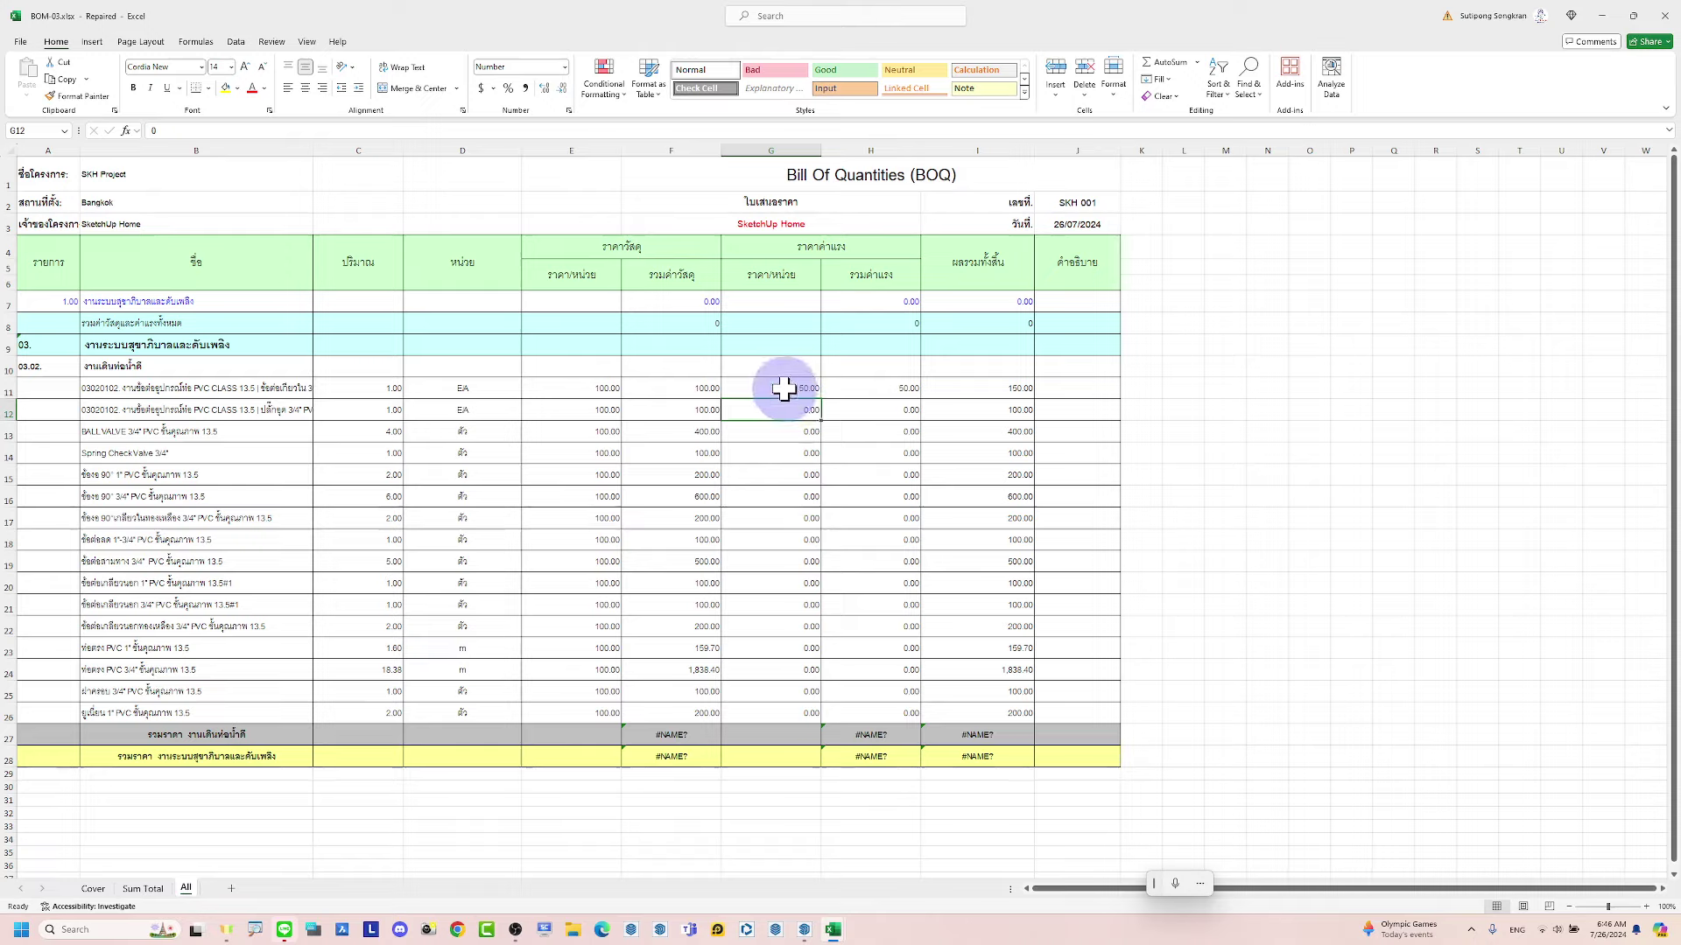
{"action": "left_click", "coordinate": [781, 388]}
{"action": "left_click_drag", "start_coordinate": [823, 401], "coordinate": [823, 714]}
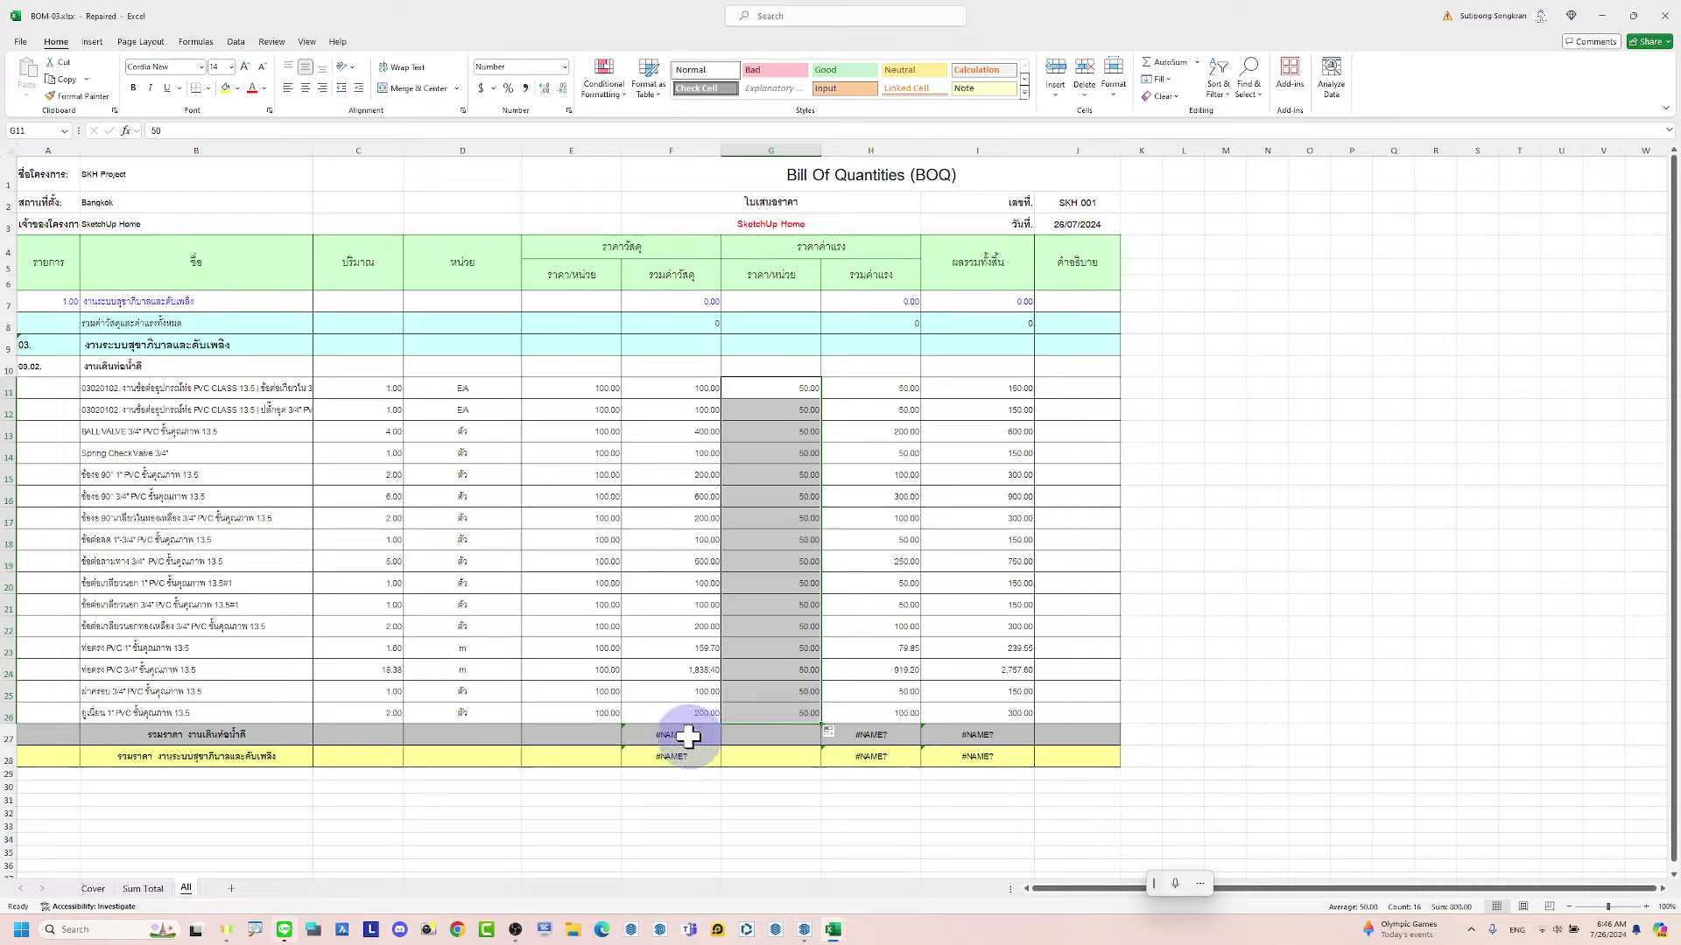
{"action": "left_click", "coordinate": [687, 735]}
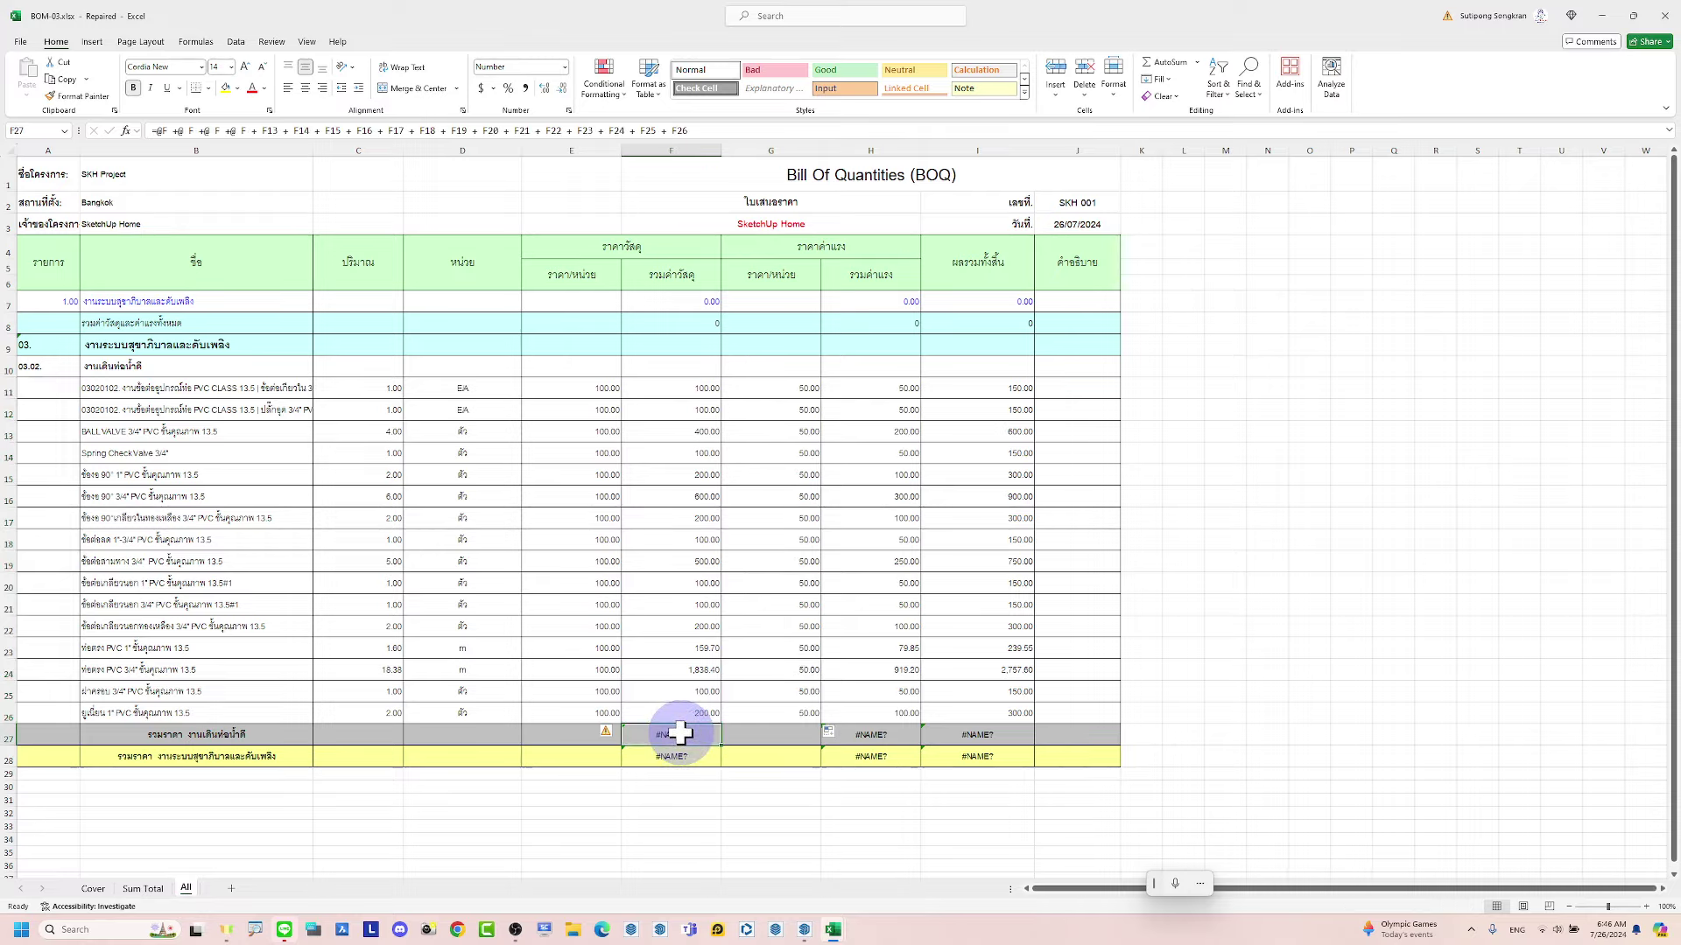
{"action": "left_click", "coordinate": [1184, 694]}
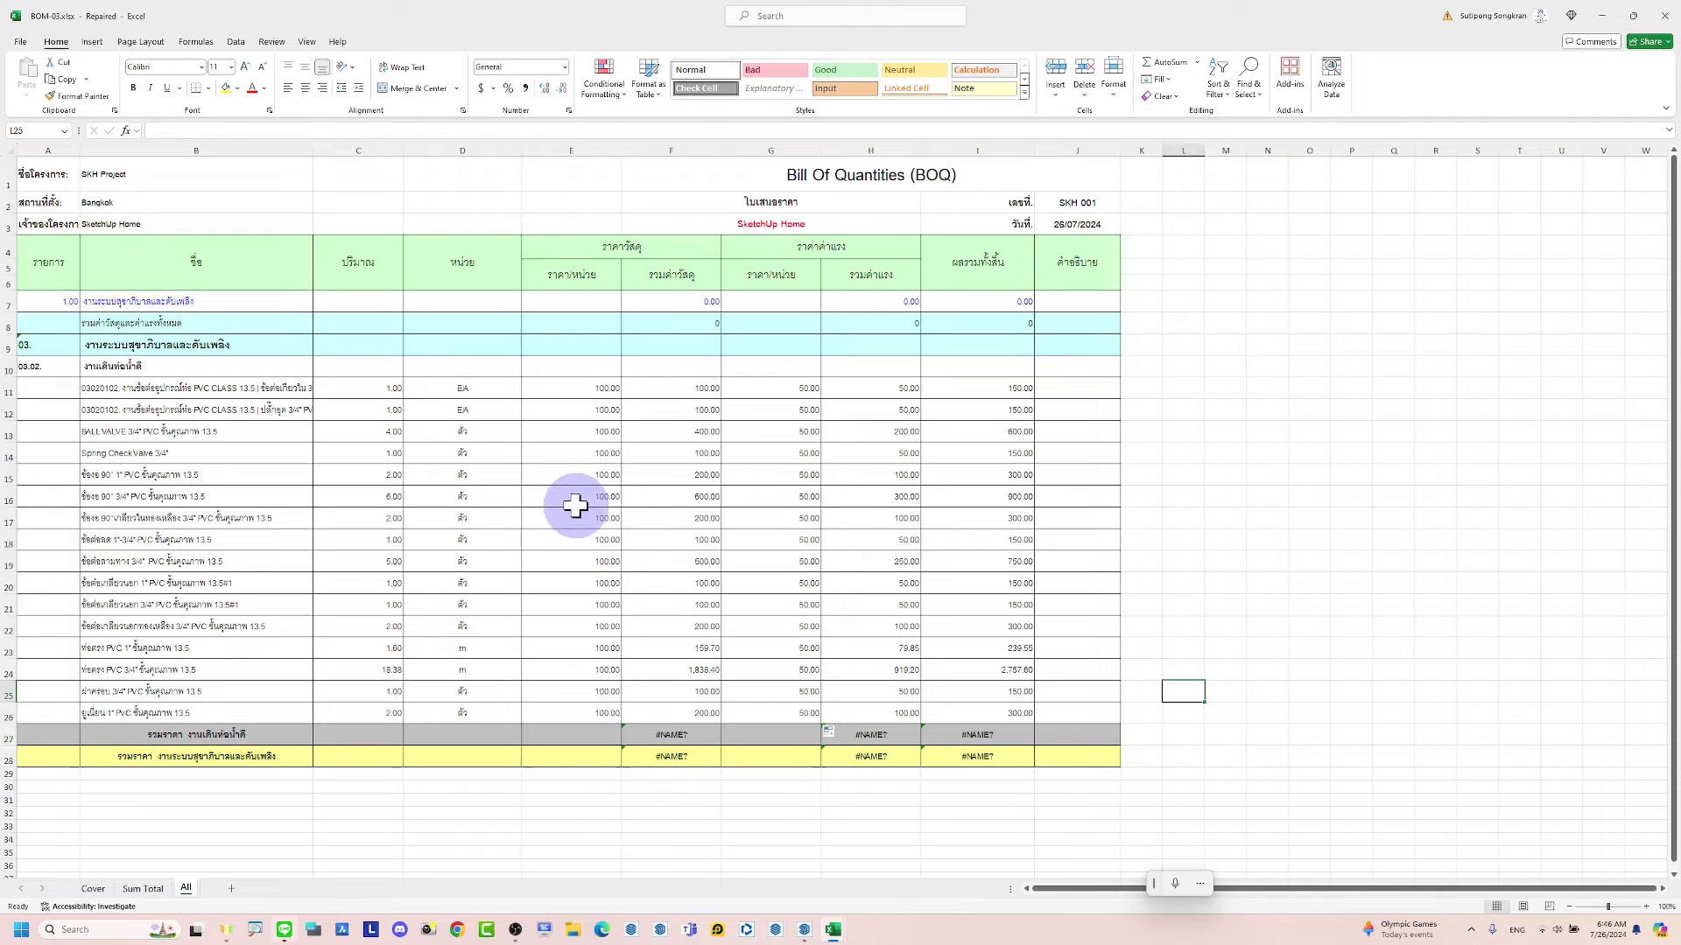
{"action": "left_click", "coordinate": [1210, 517]}
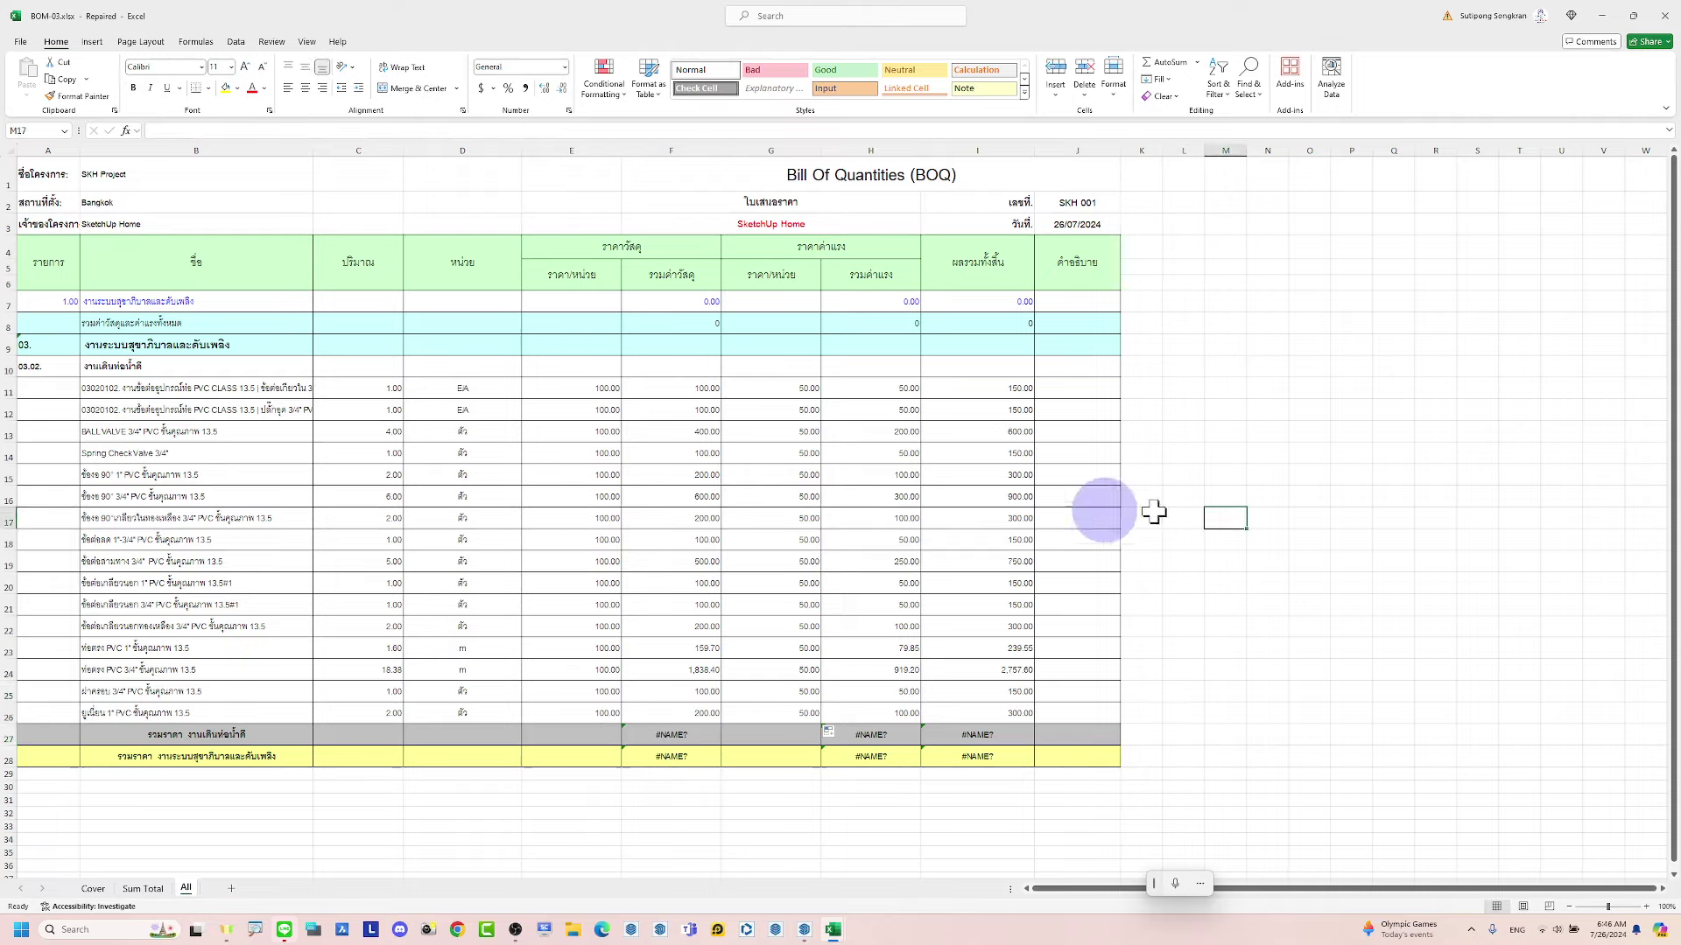
Switch to the Sum Total sheet of BOM-03 and drag-select a range of its cells
{"action": "left_click", "coordinate": [143, 888]}
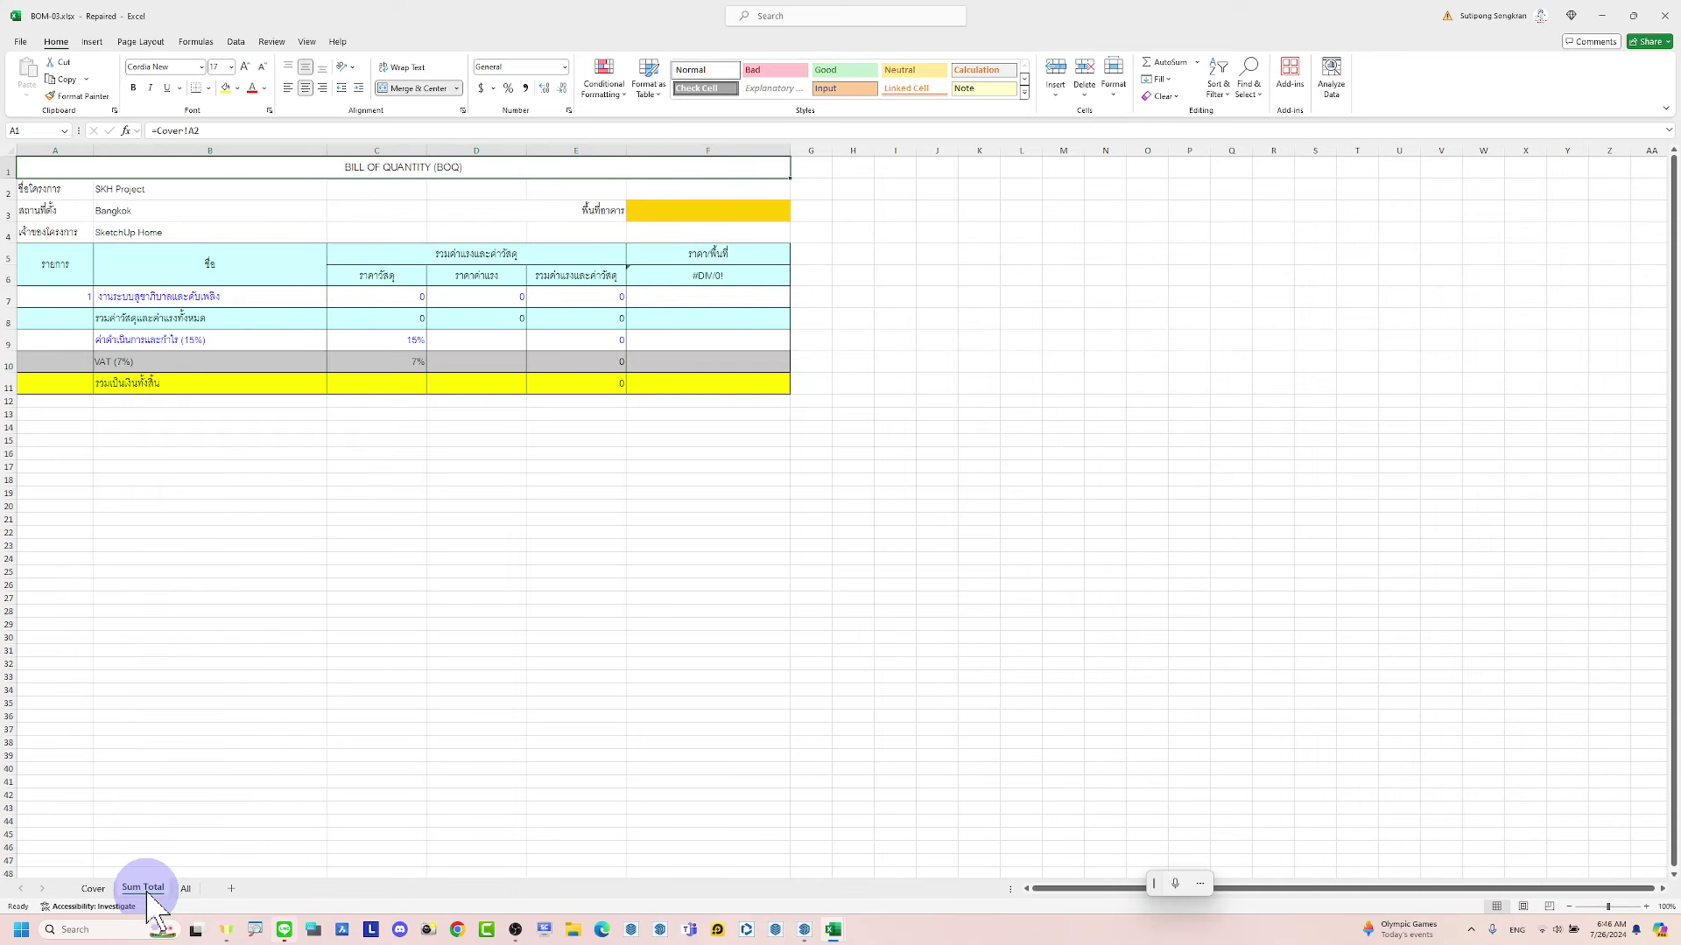
{"action": "left_click", "coordinate": [574, 648]}
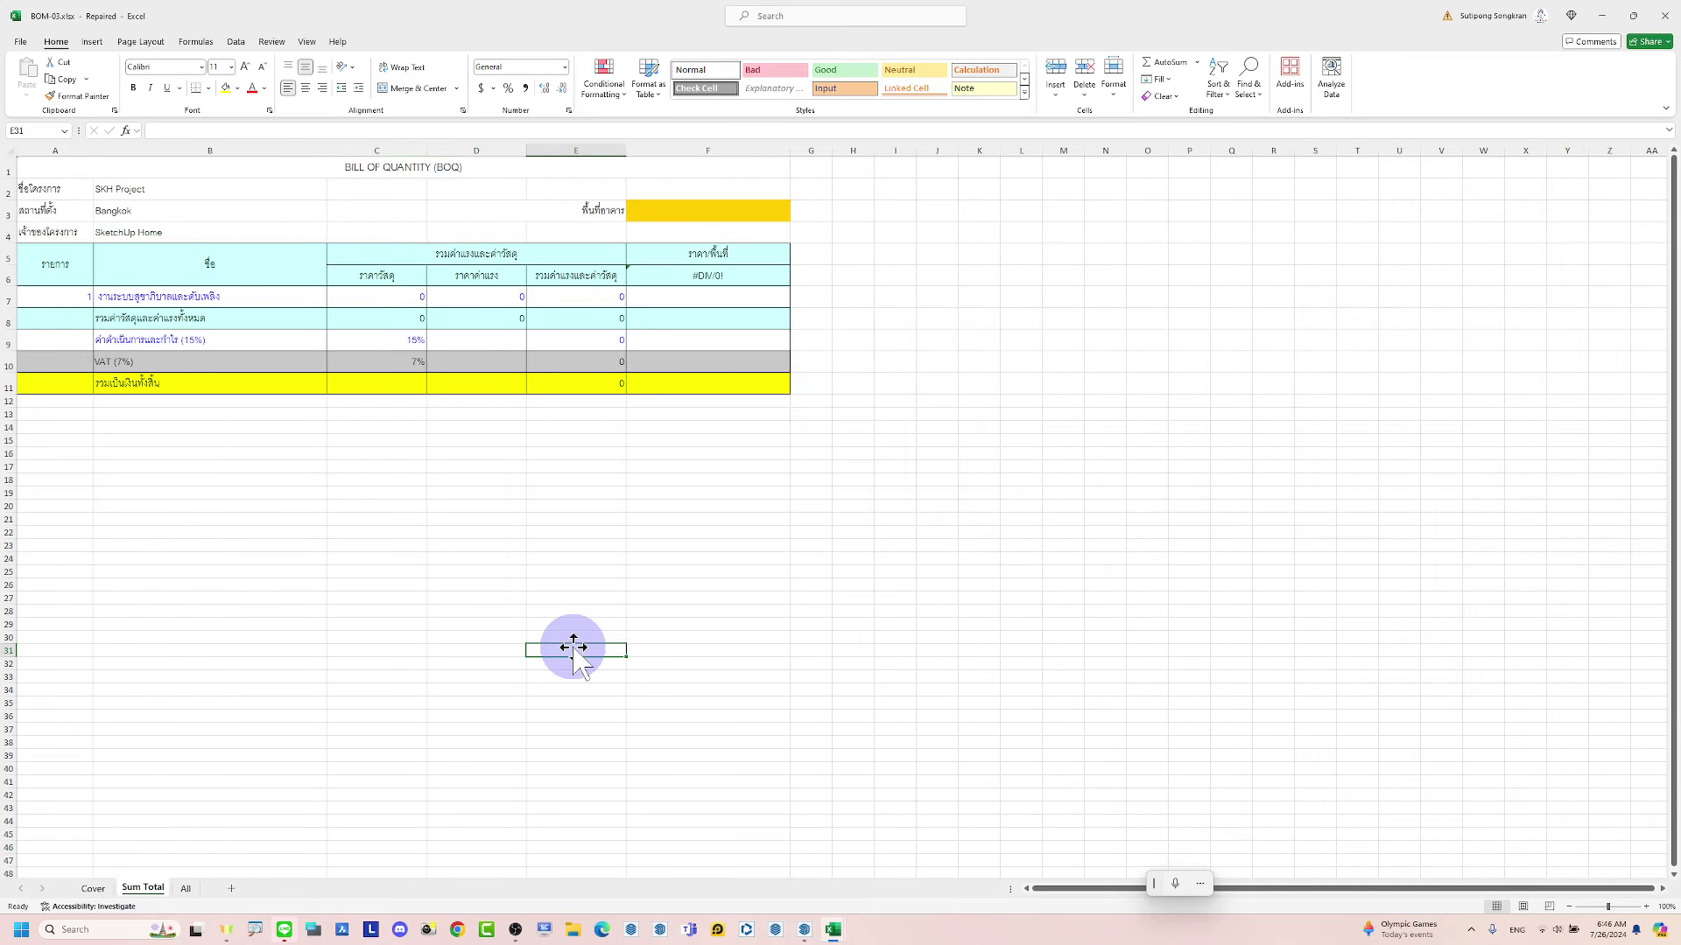
{"action": "left_click_drag", "start_coordinate": [573, 648], "coordinate": [748, 557]}
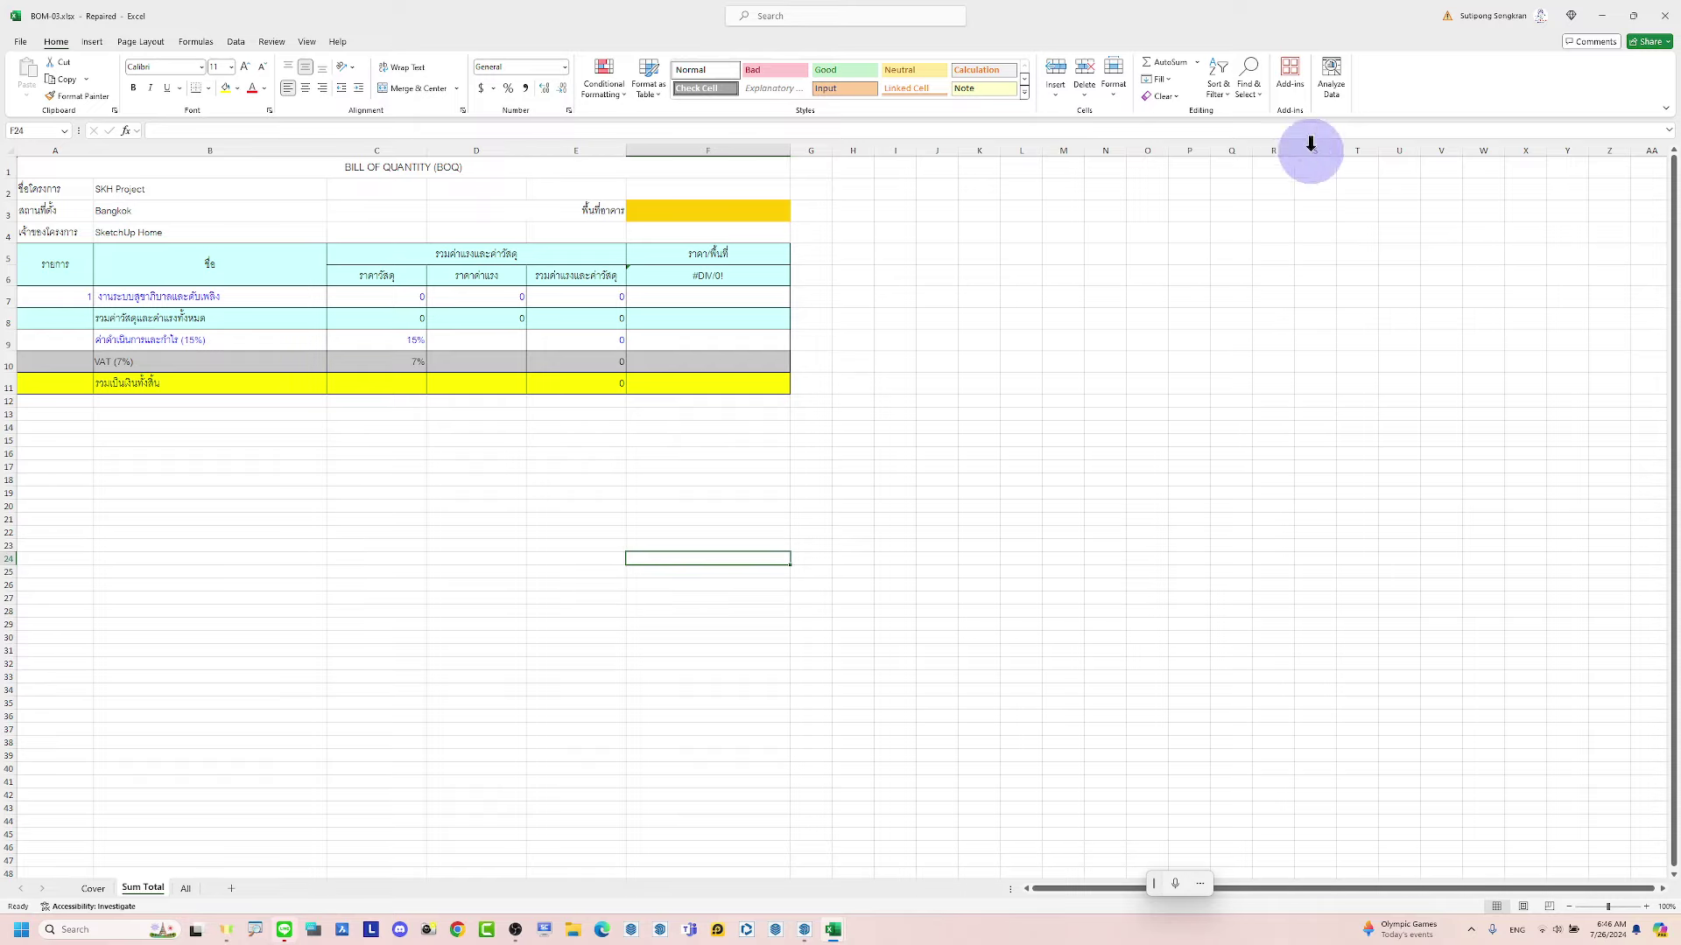
Minimise the BOM-03 workbook and bring SketchUp back, zooming in on the tank
{"action": "left_click", "coordinate": [1600, 16]}
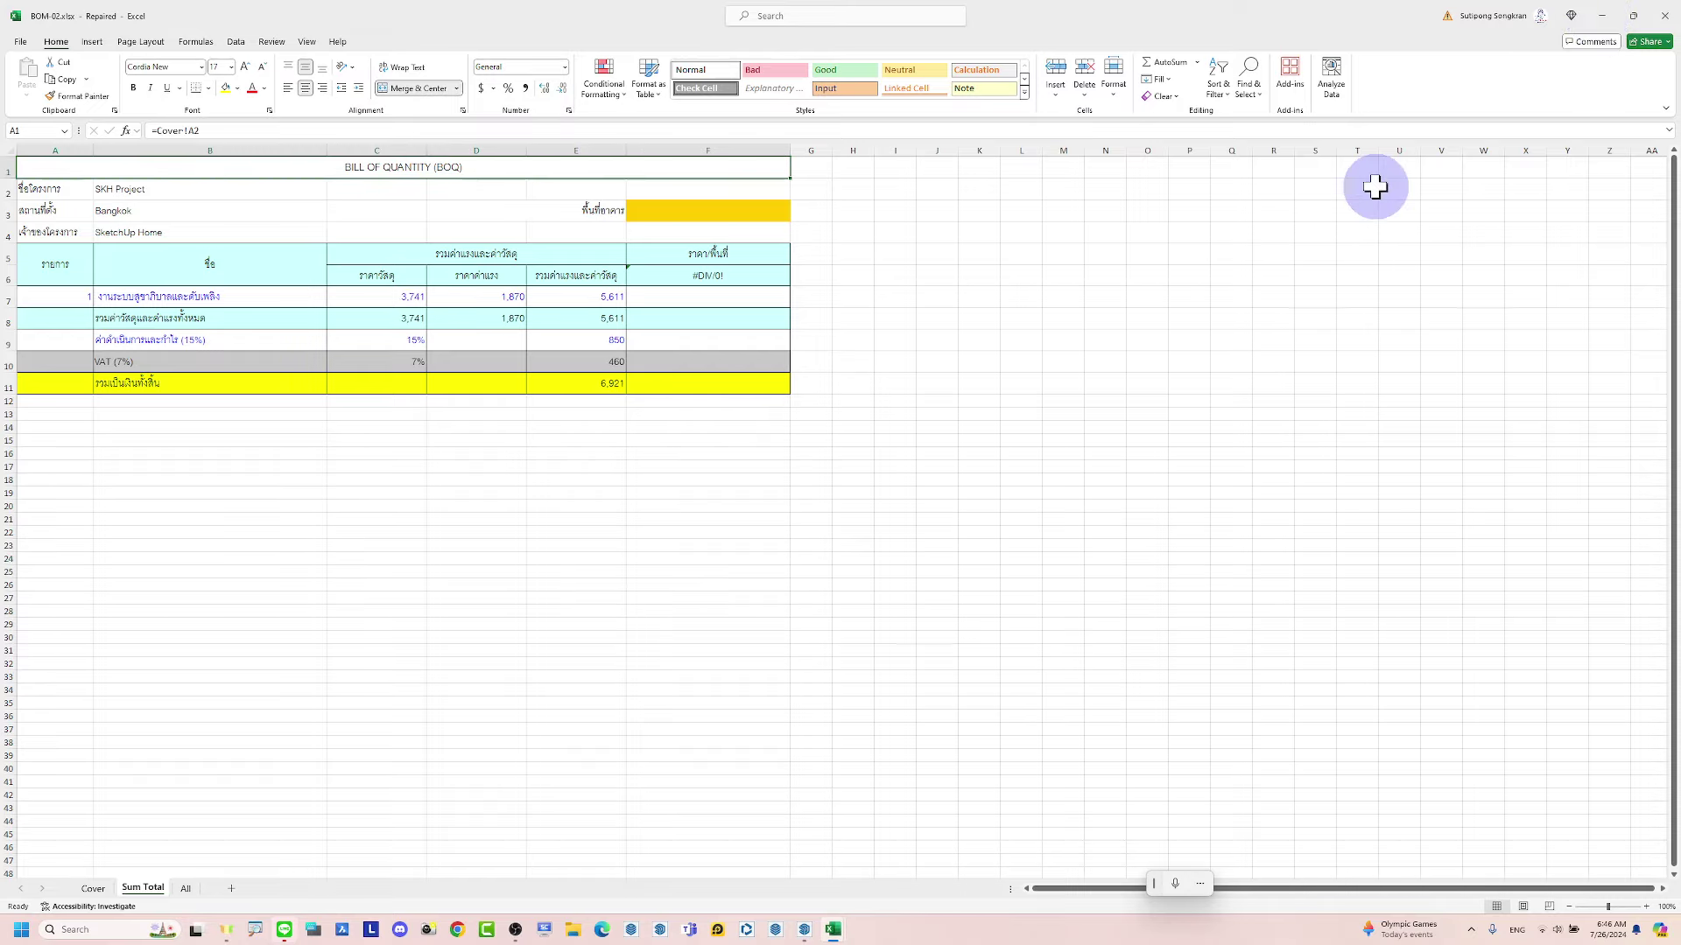
{"action": "left_click", "coordinate": [802, 926]}
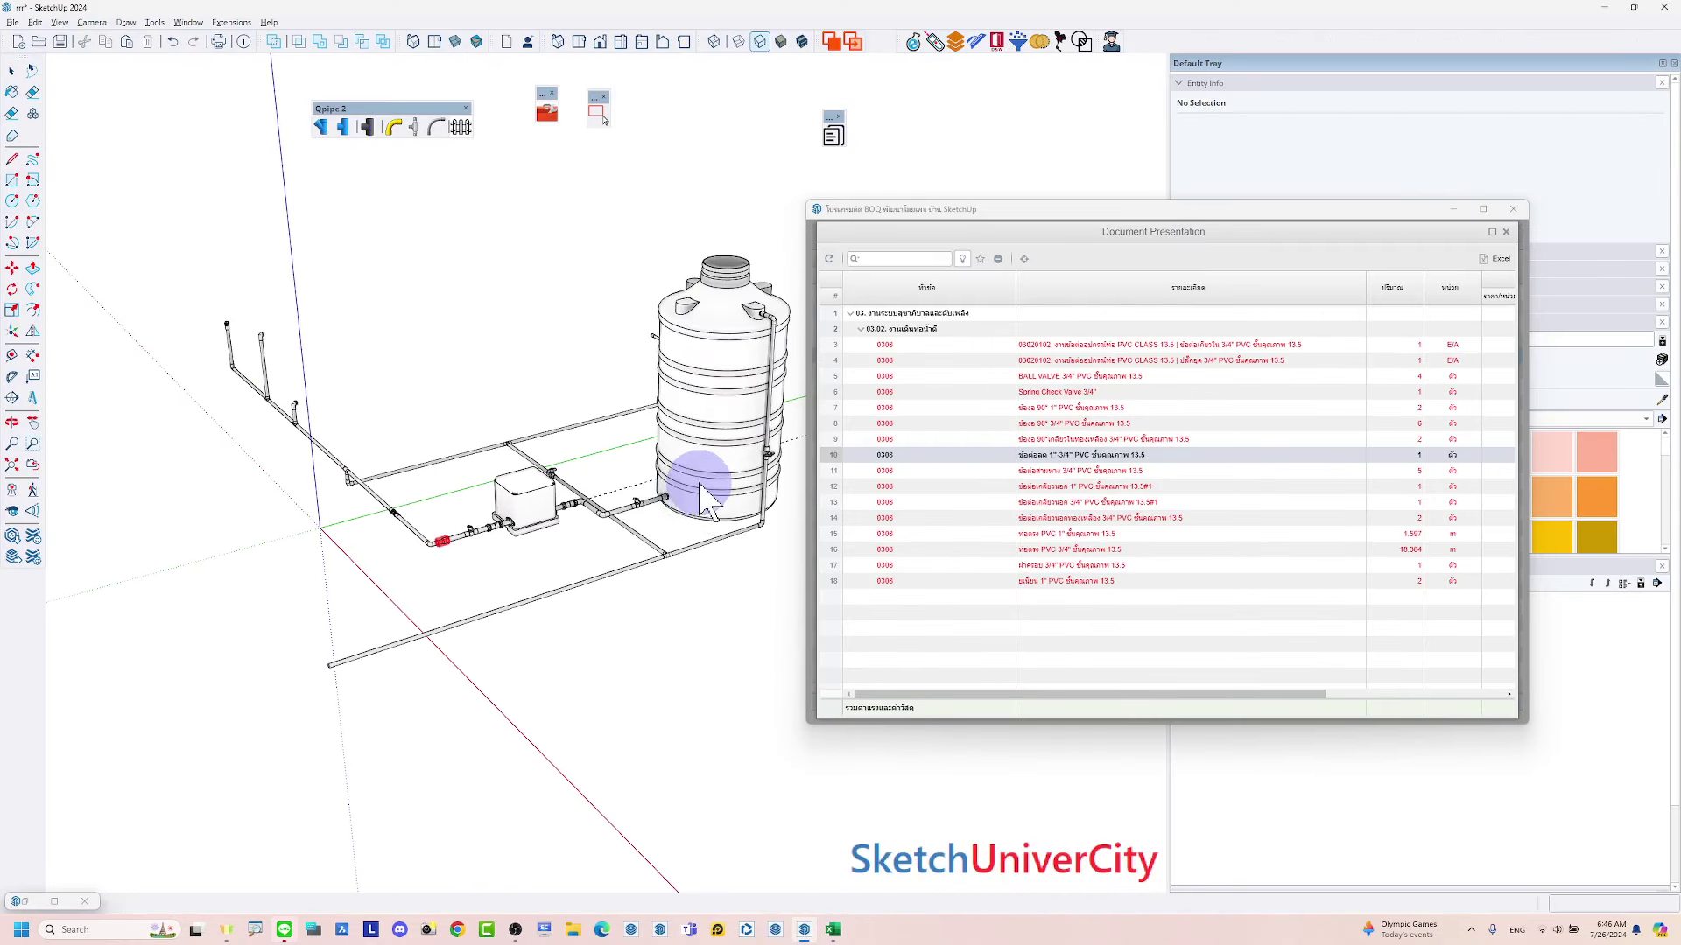
{"action": "scroll", "coordinate": [706, 498], "scroll_direction": "up", "scroll_amount": 3}
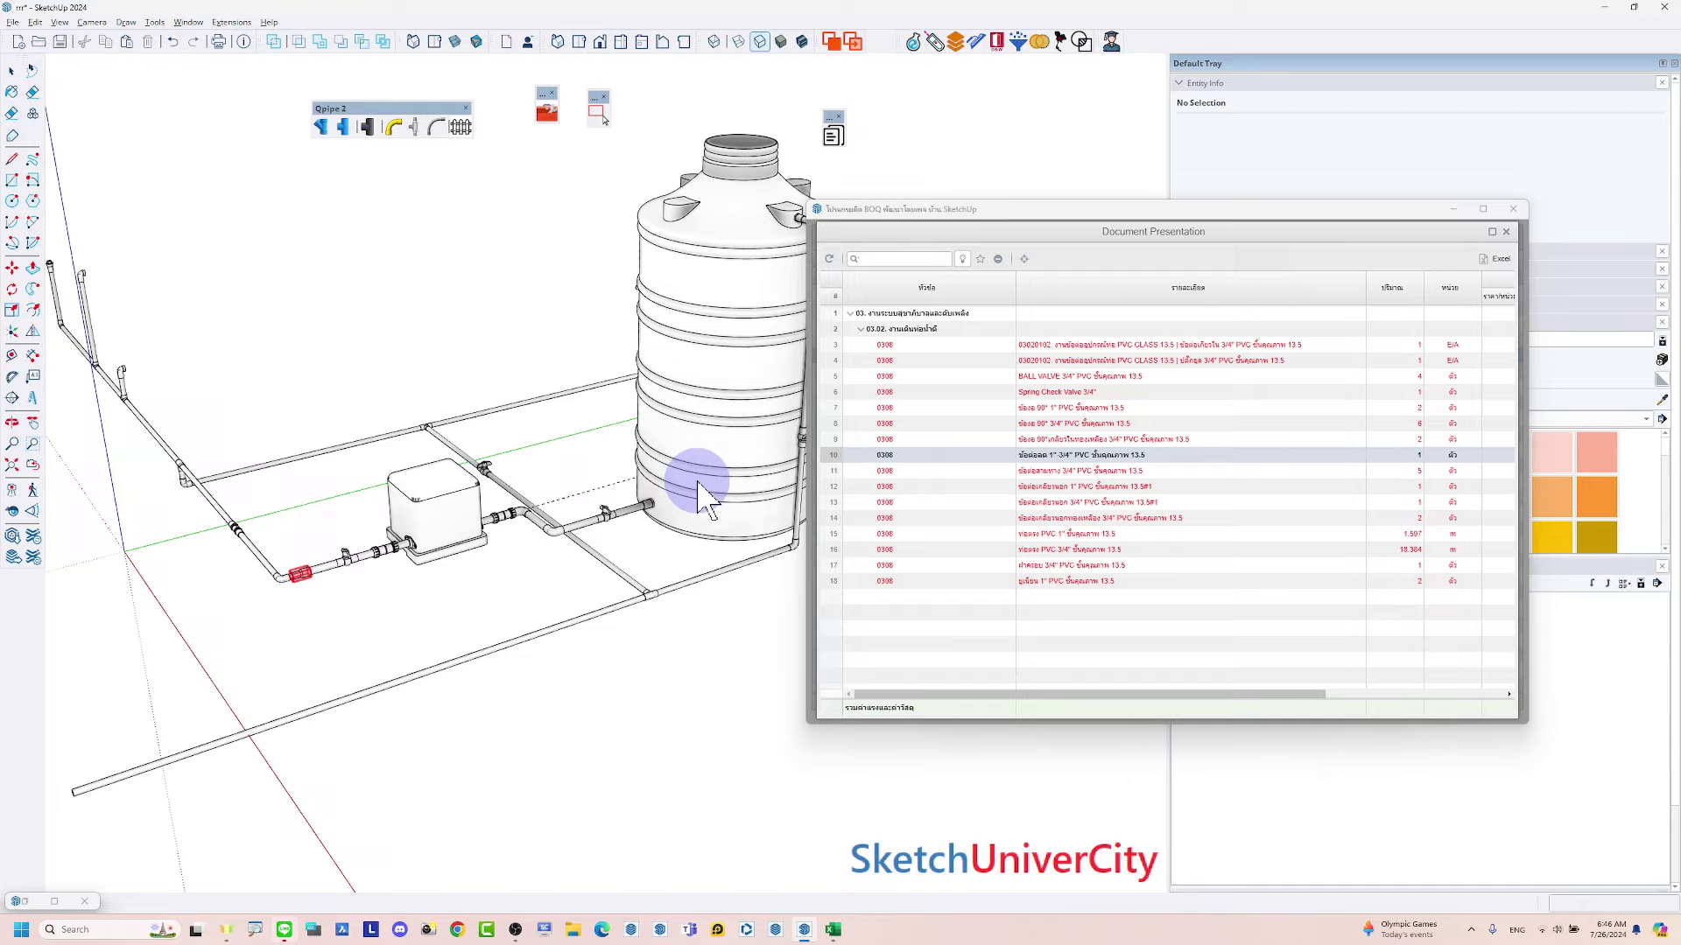